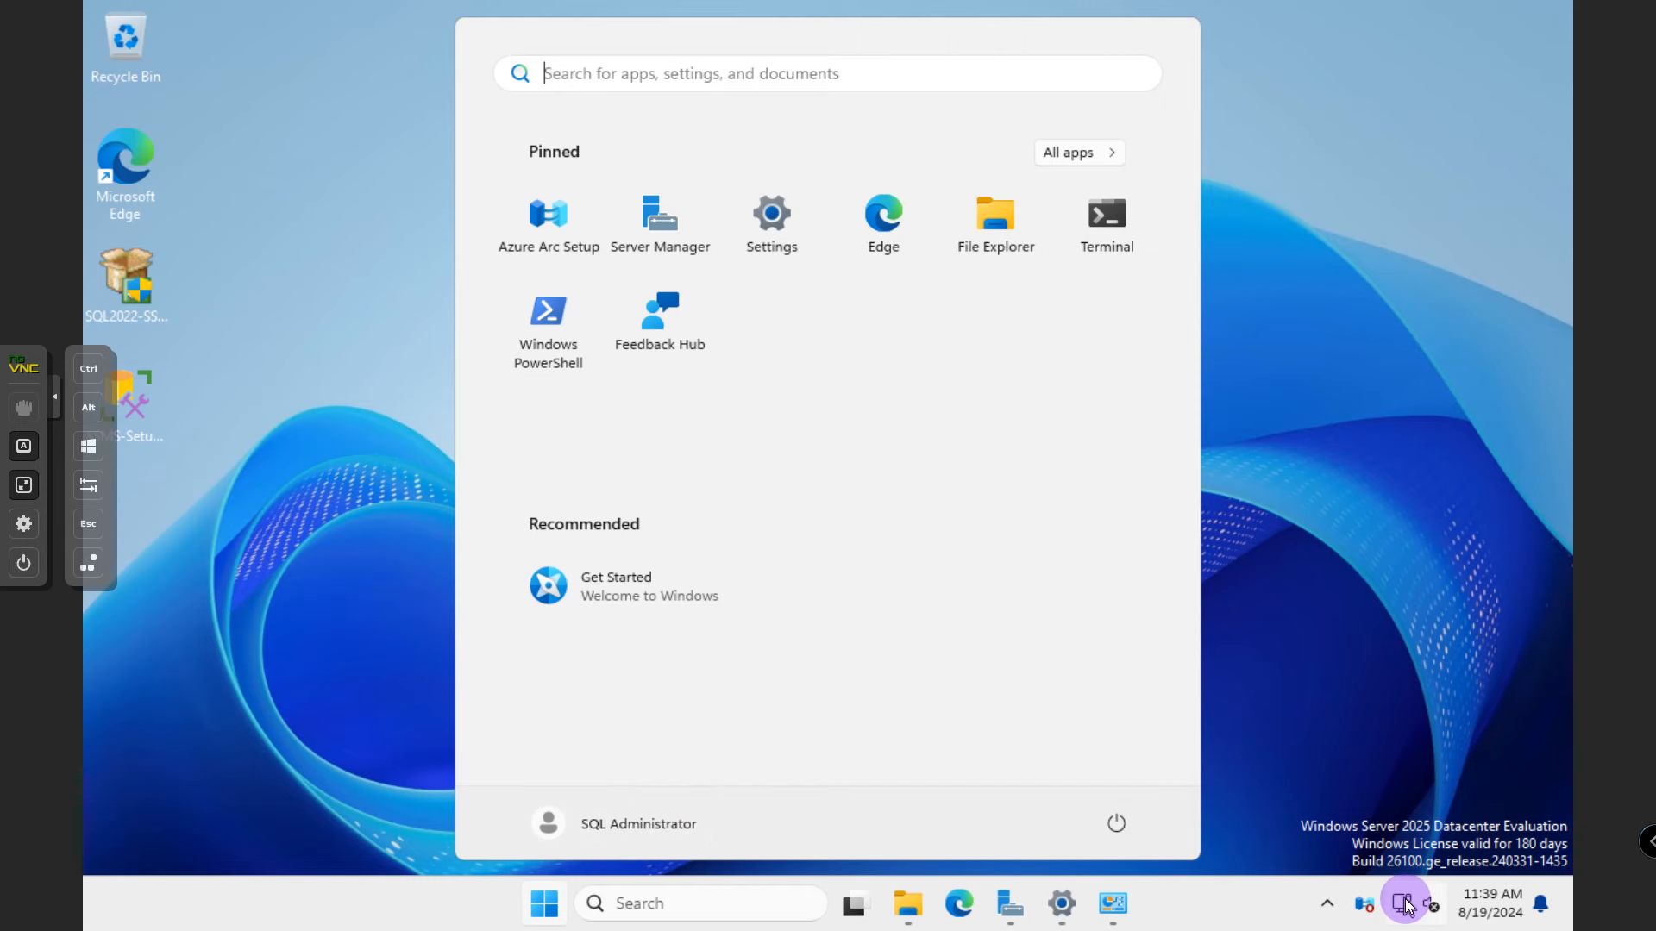
- Open a terminal and ping 172.16.0.2 to test network connectivity, then minimize the terminal window
mouse_move(1403, 900)
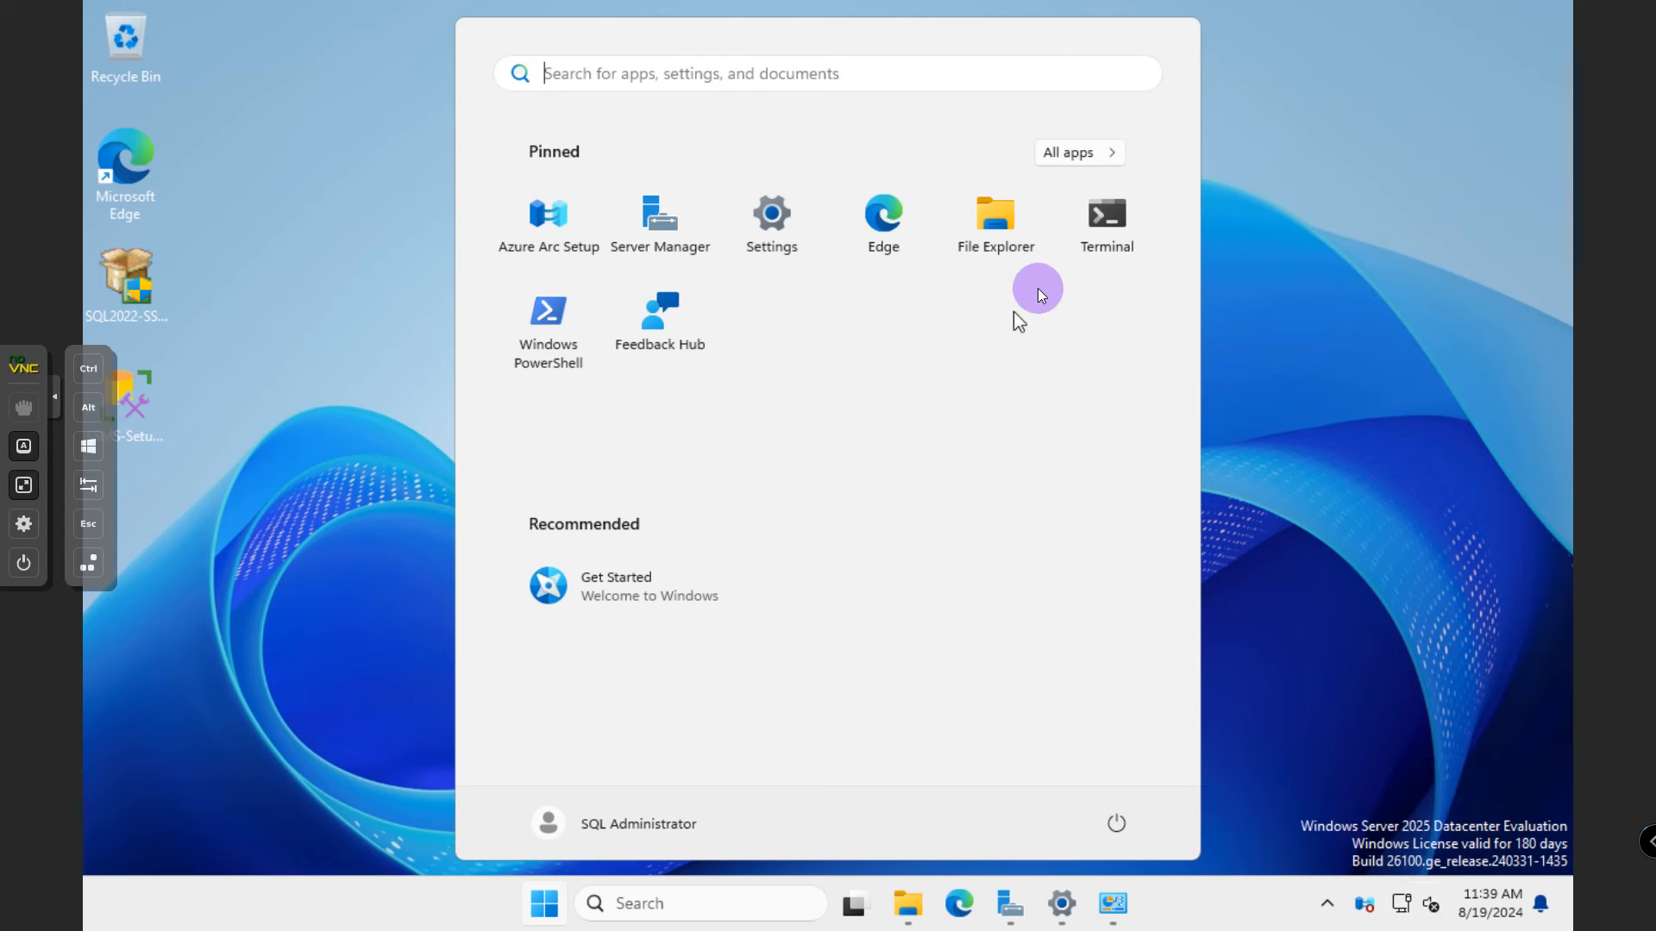
click(1096, 235)
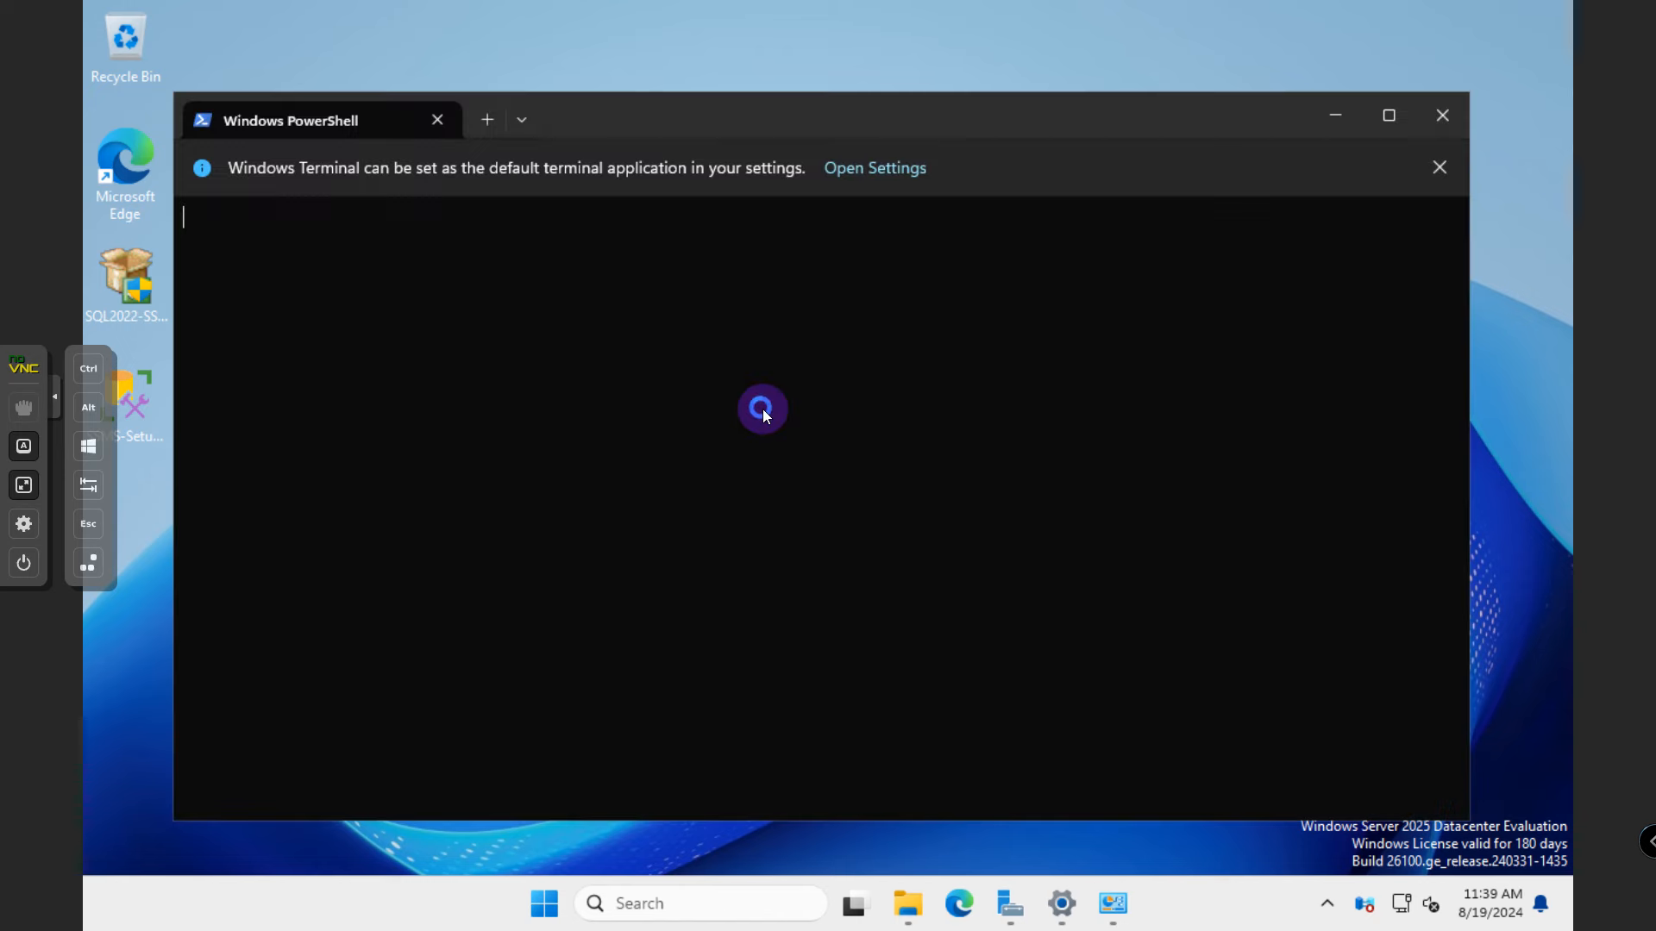
drag(766, 115, 839, 53)
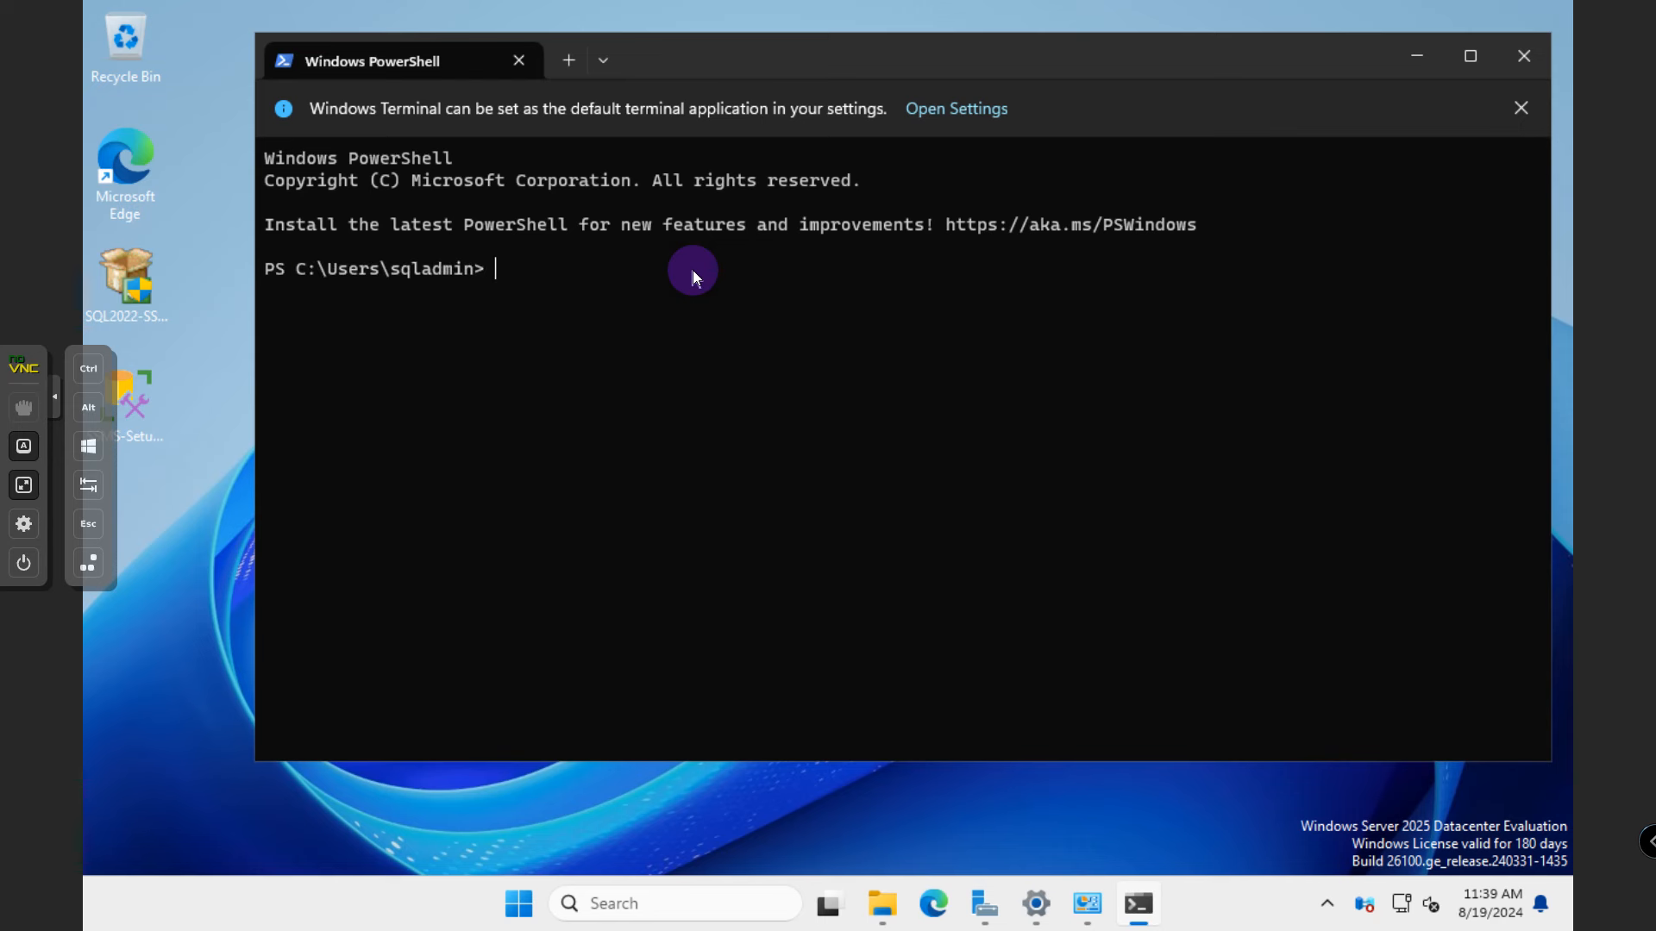
text(ping 172.16.0.2)
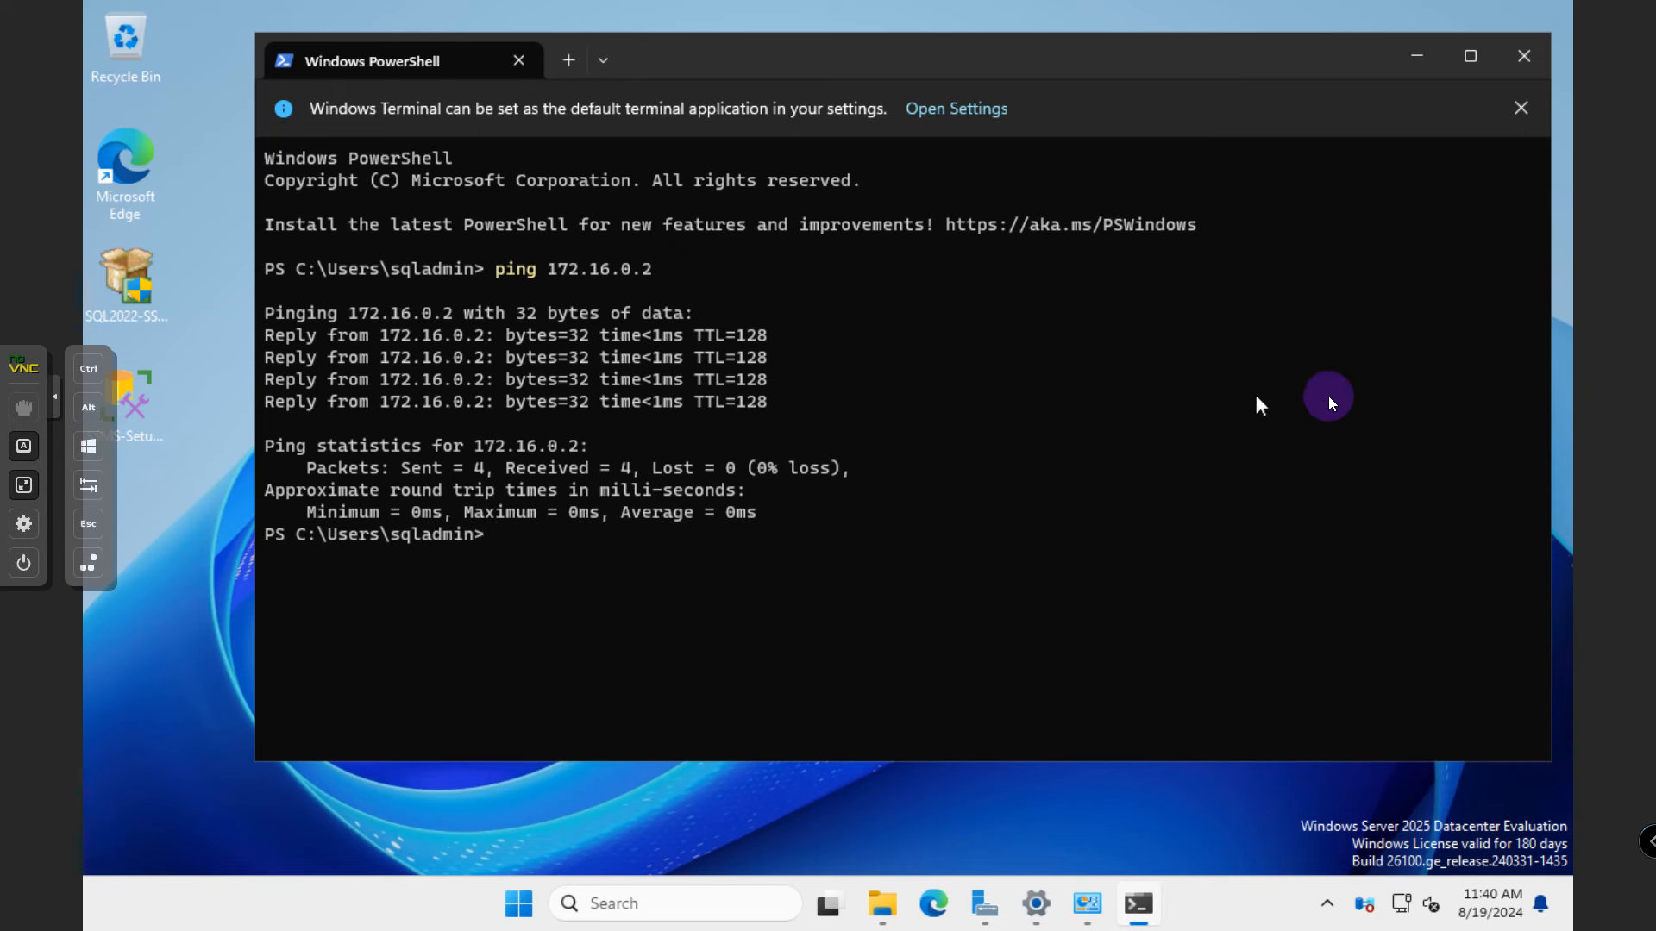
click(1419, 58)
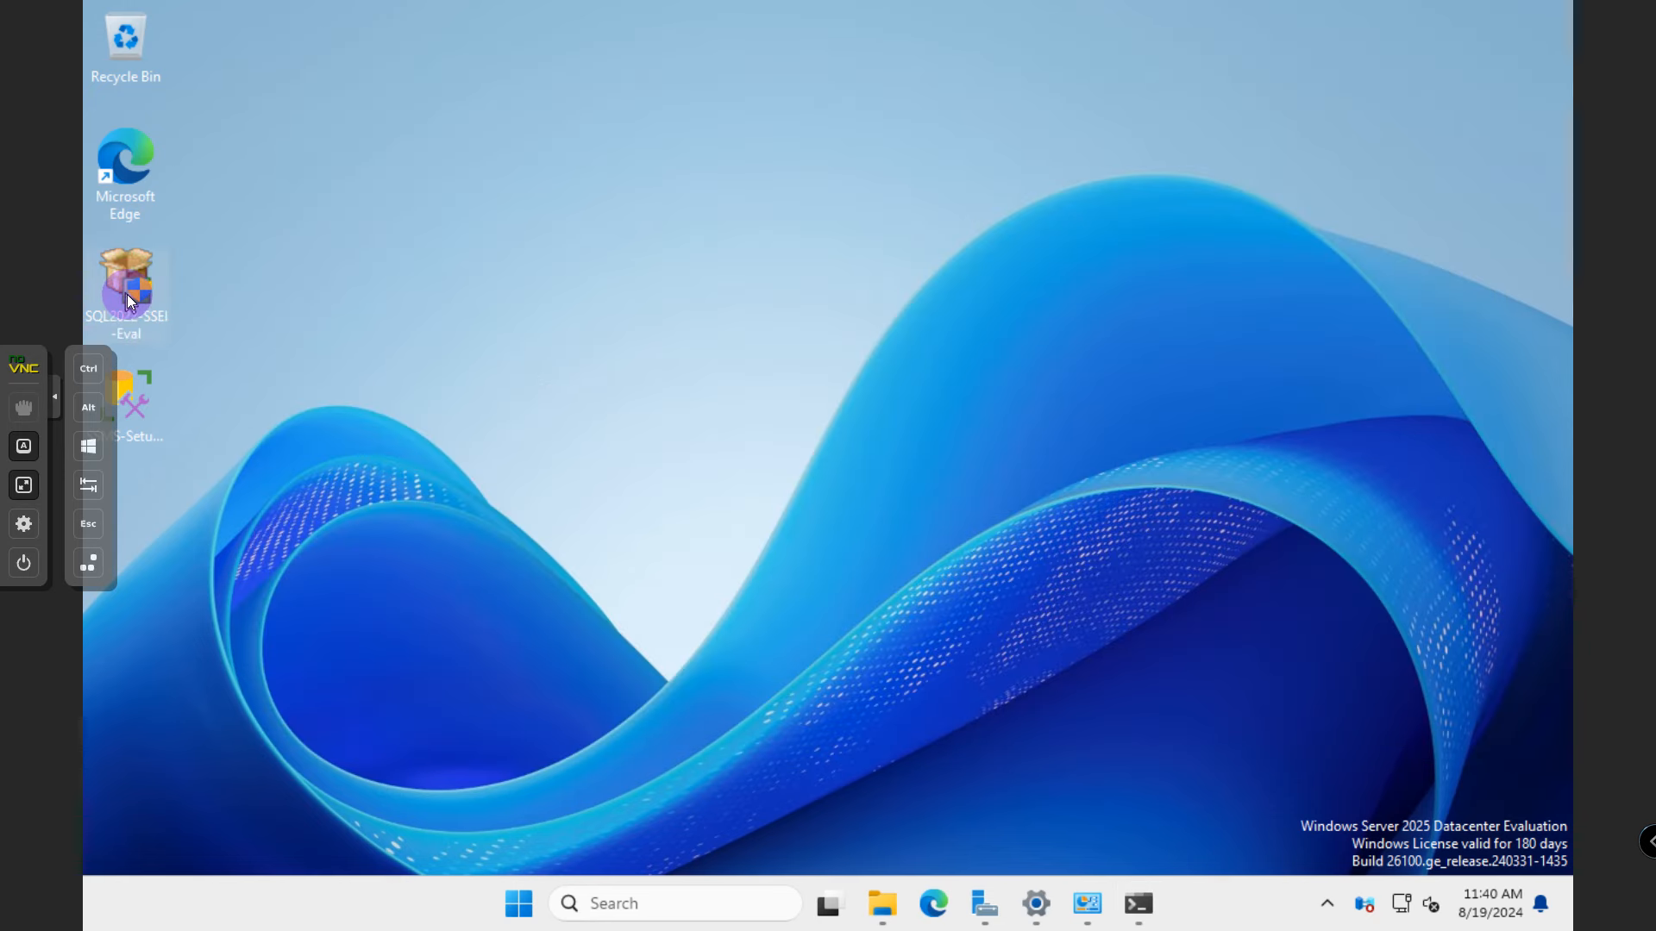
- Move the SQL2022-SSEI-Eval installer beside the Microsoft Edge shortcut on the desktop and launch it
drag(128, 297, 293, 219)
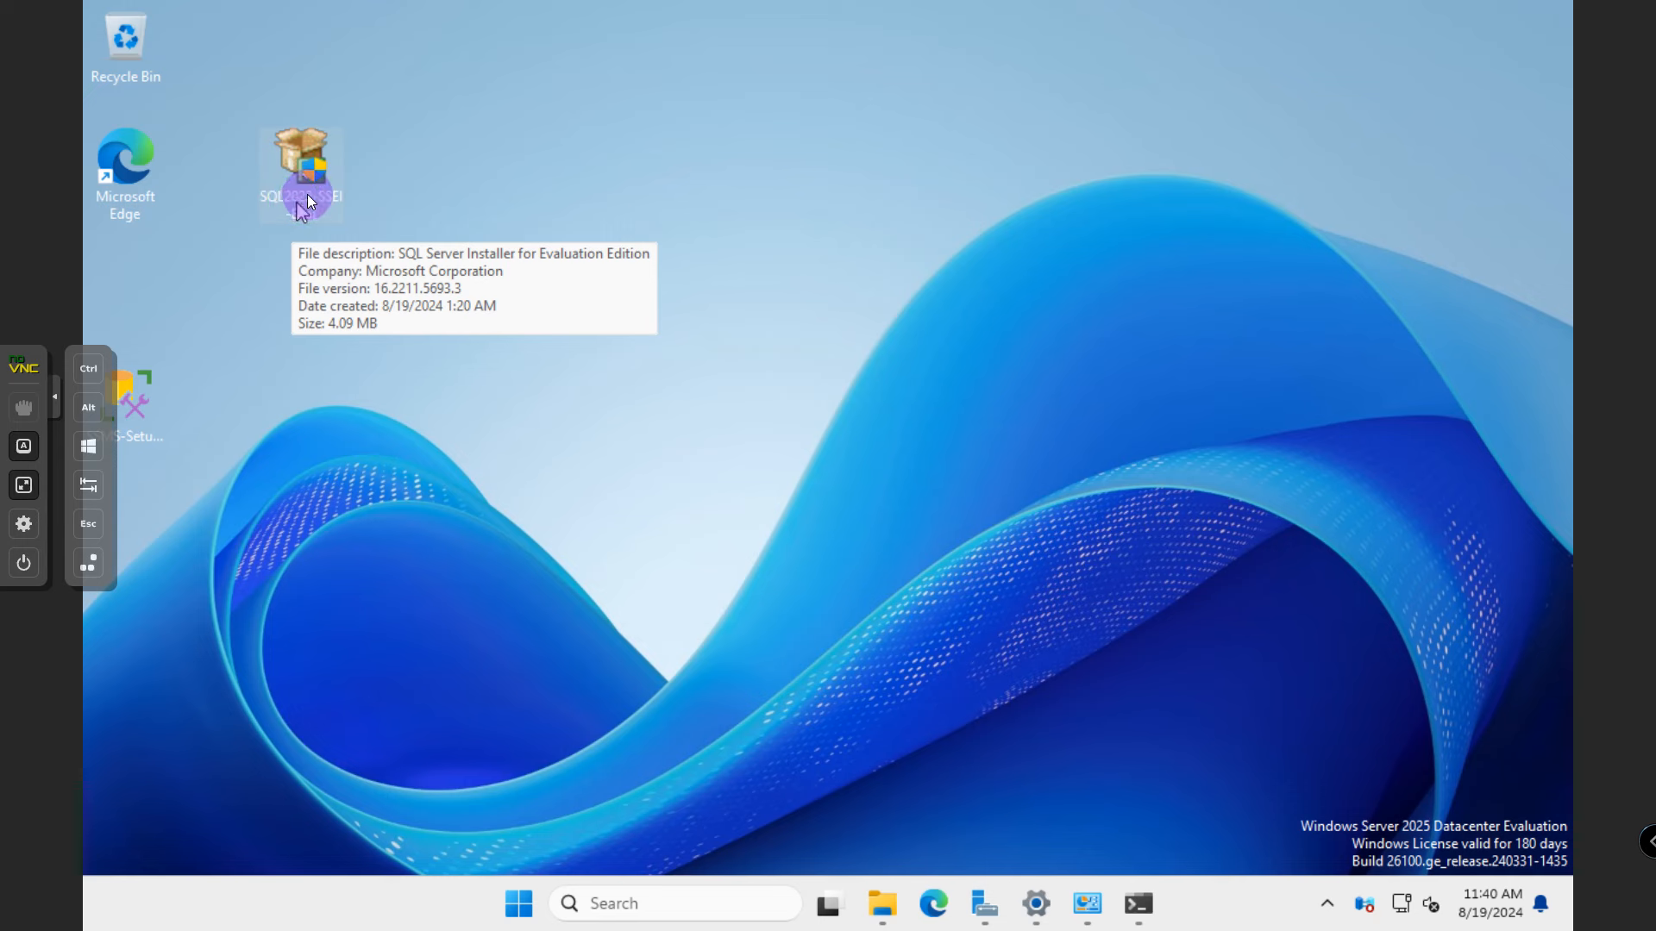
drag(308, 173, 348, 91)
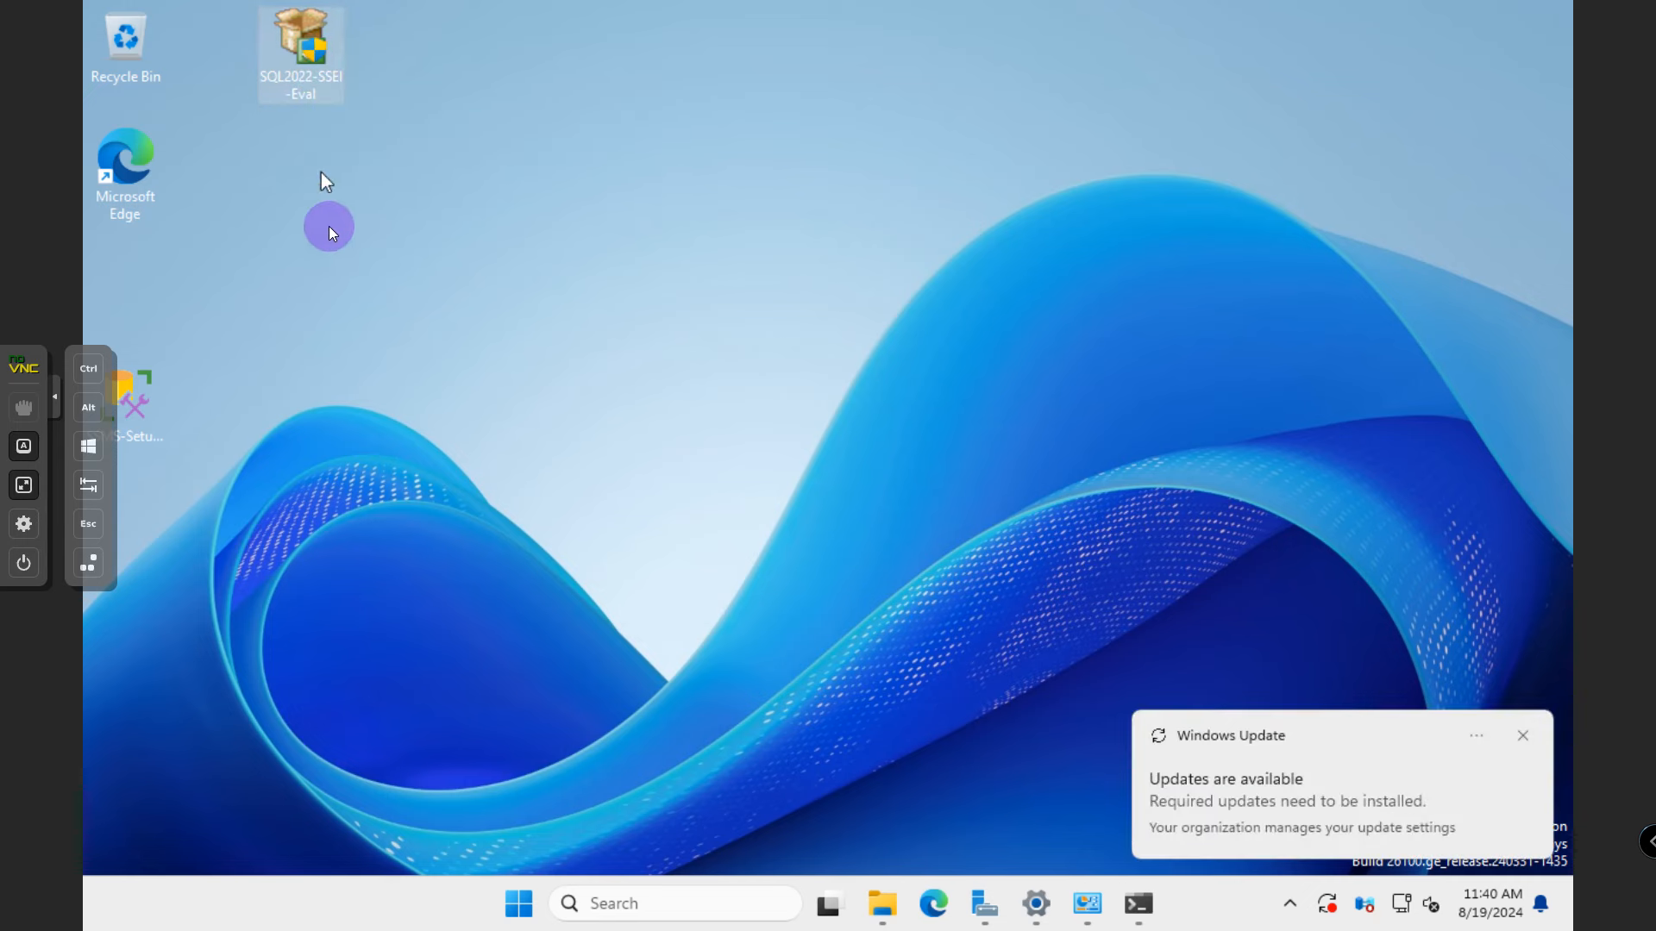
drag(308, 95, 312, 200)
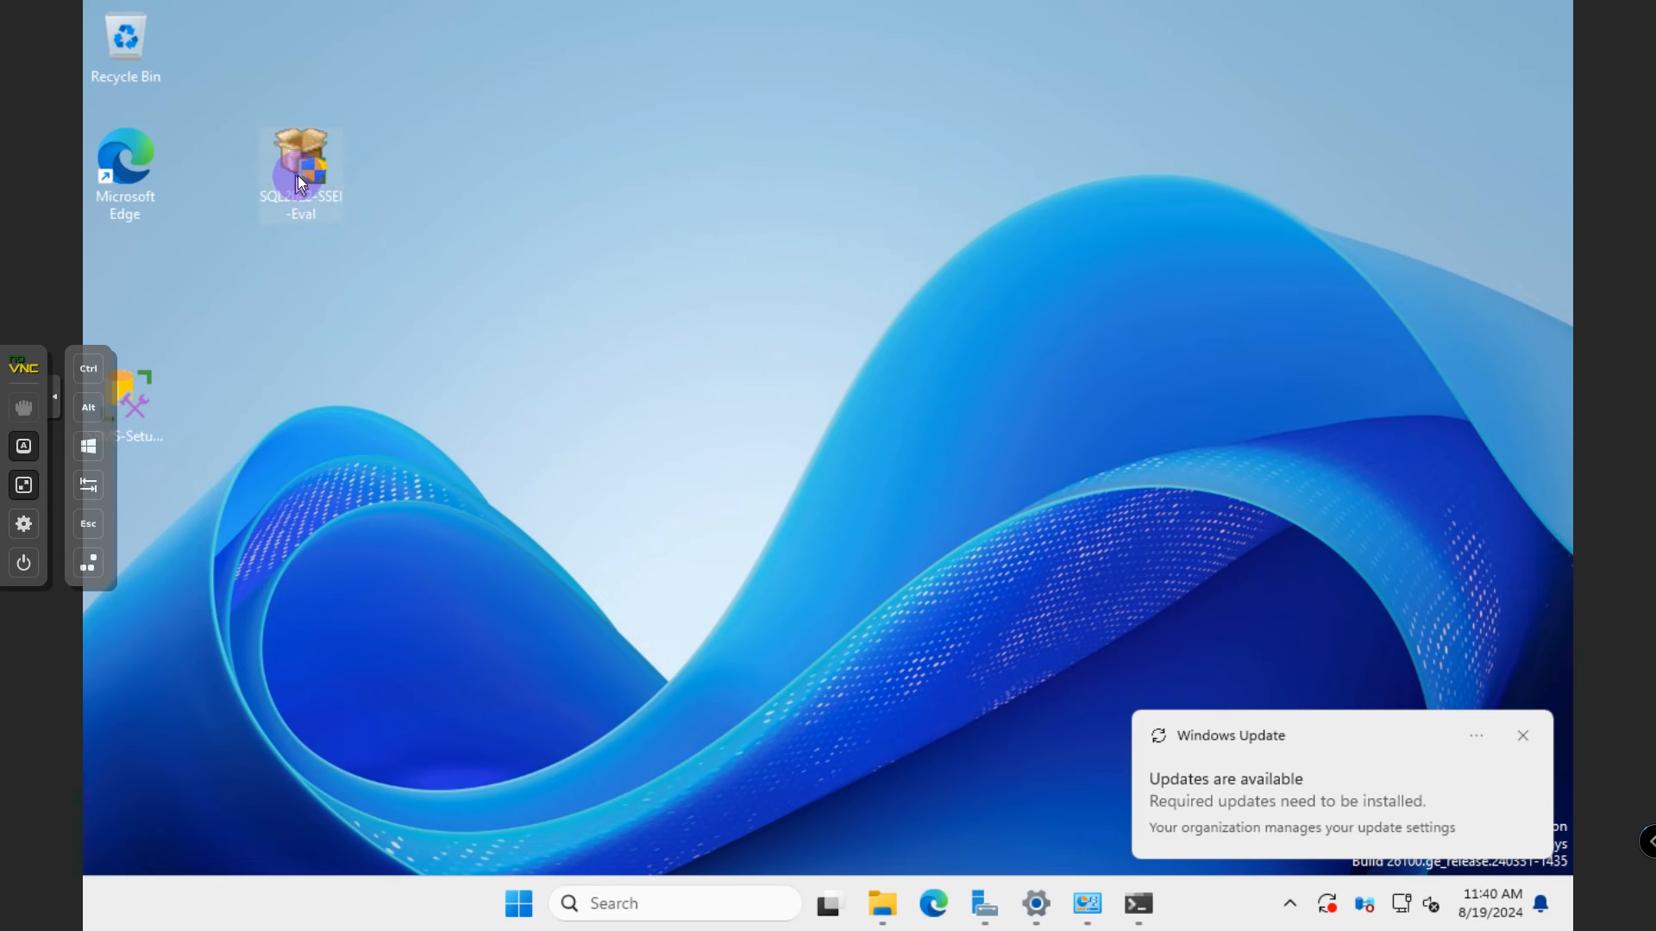
mouse_move(289, 188)
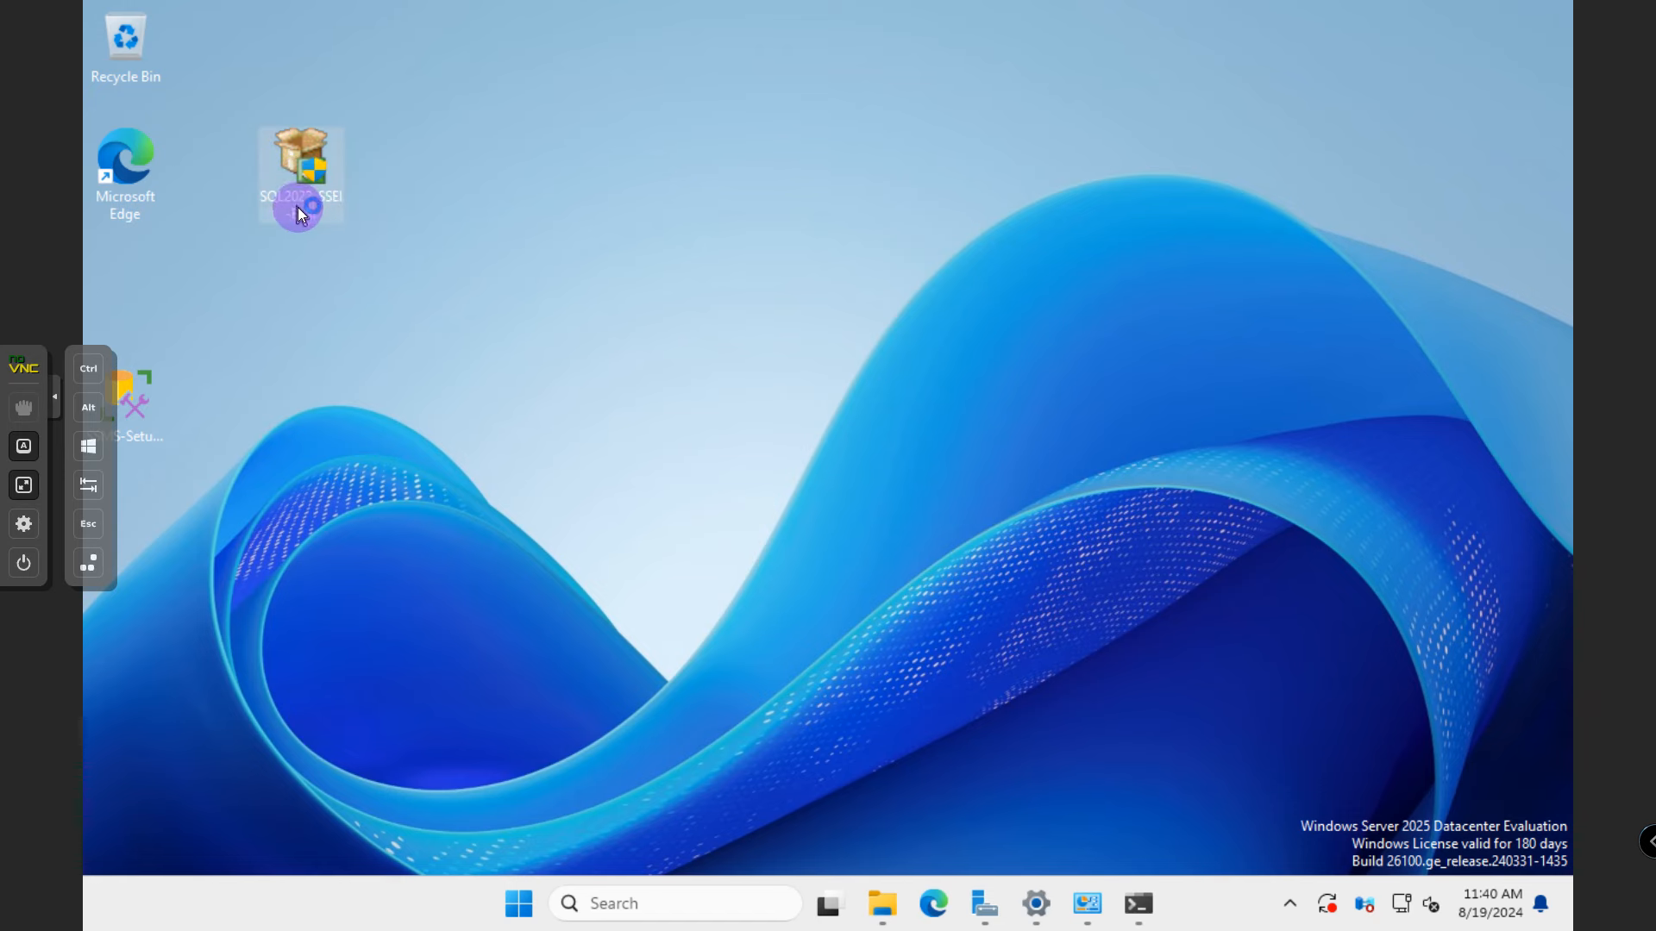
double_click(297, 209)
click(764, 653)
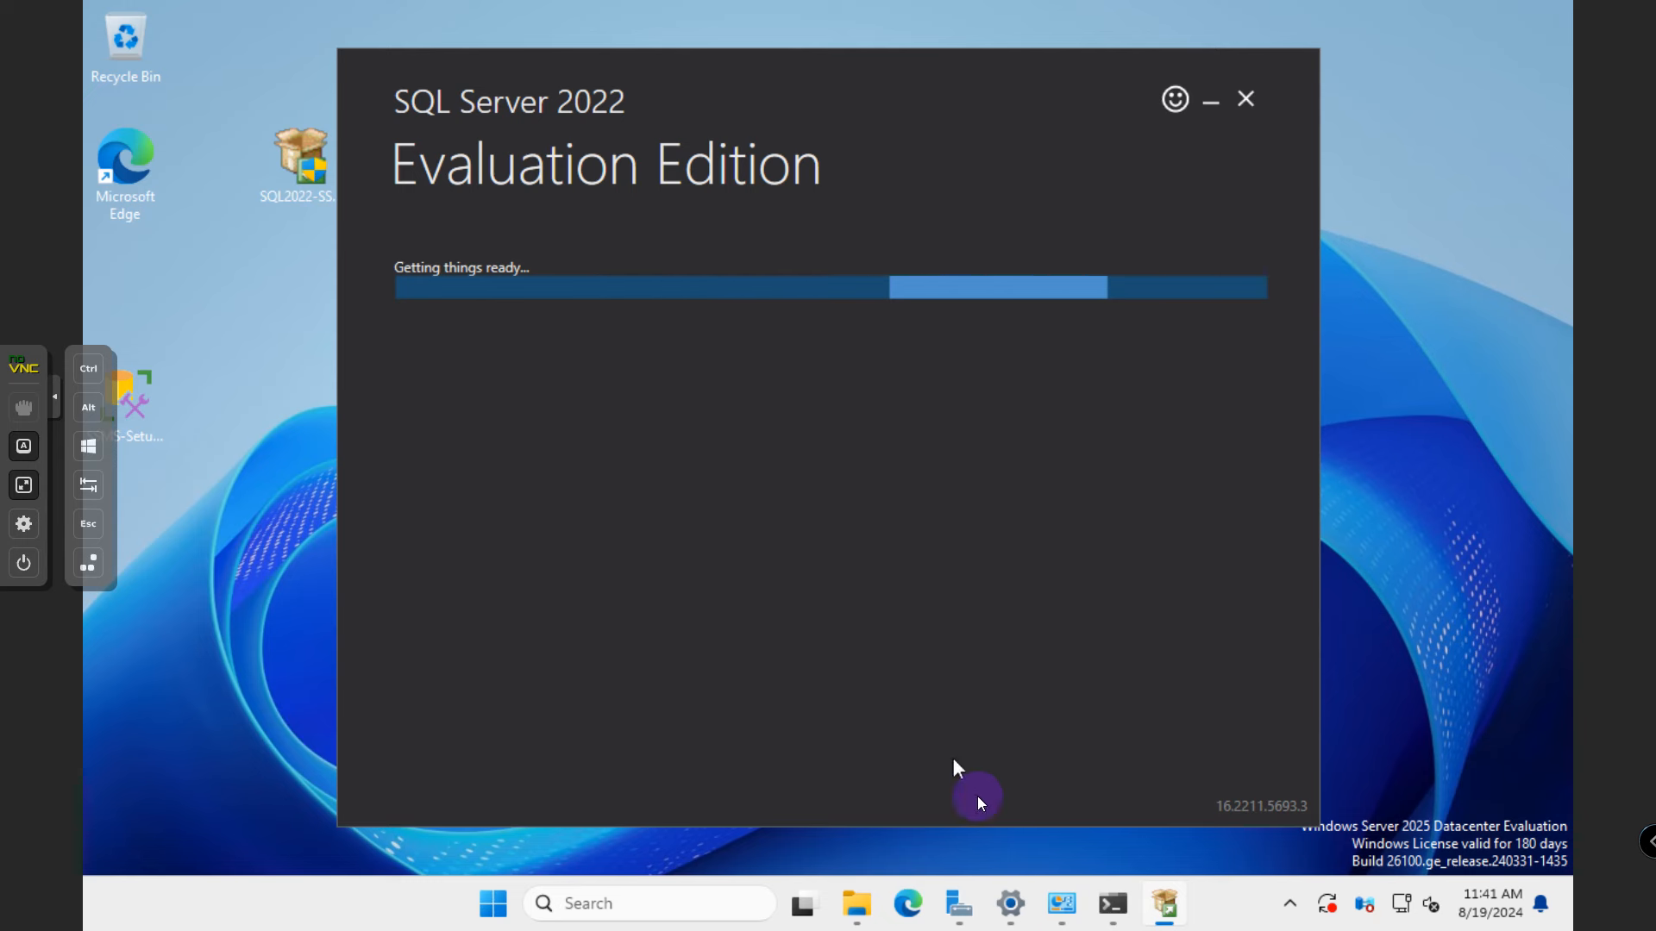
- Review the Ethernet and Internet adapters in Network Connections, then minimize that window
click(1060, 906)
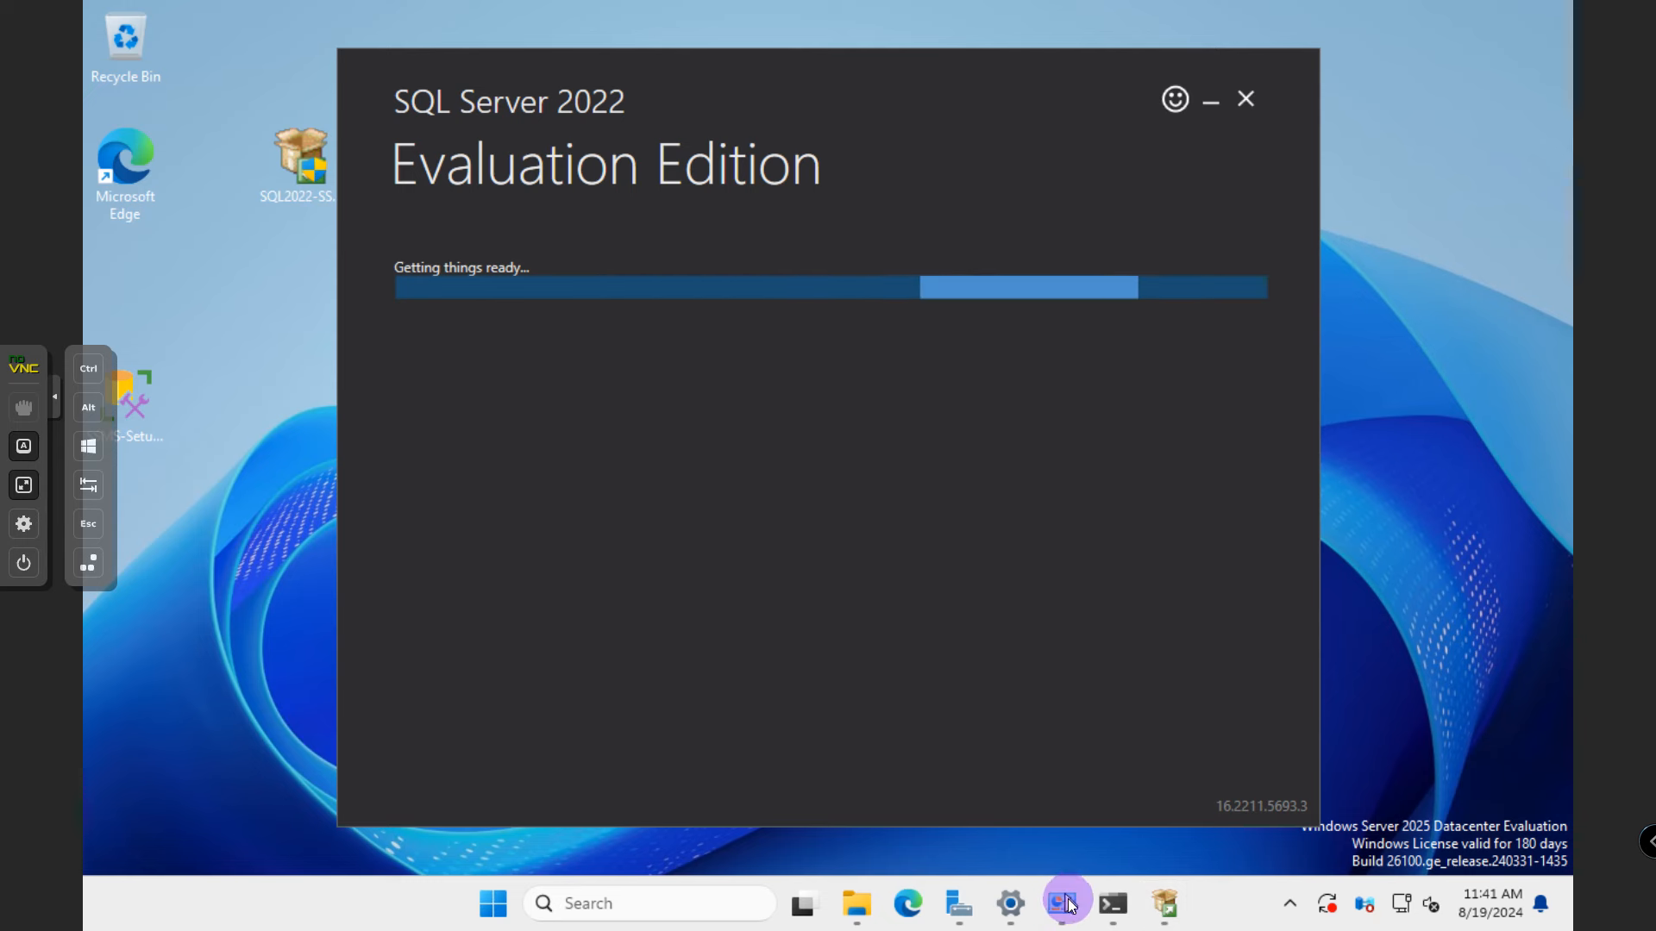
mouse_move(1065, 910)
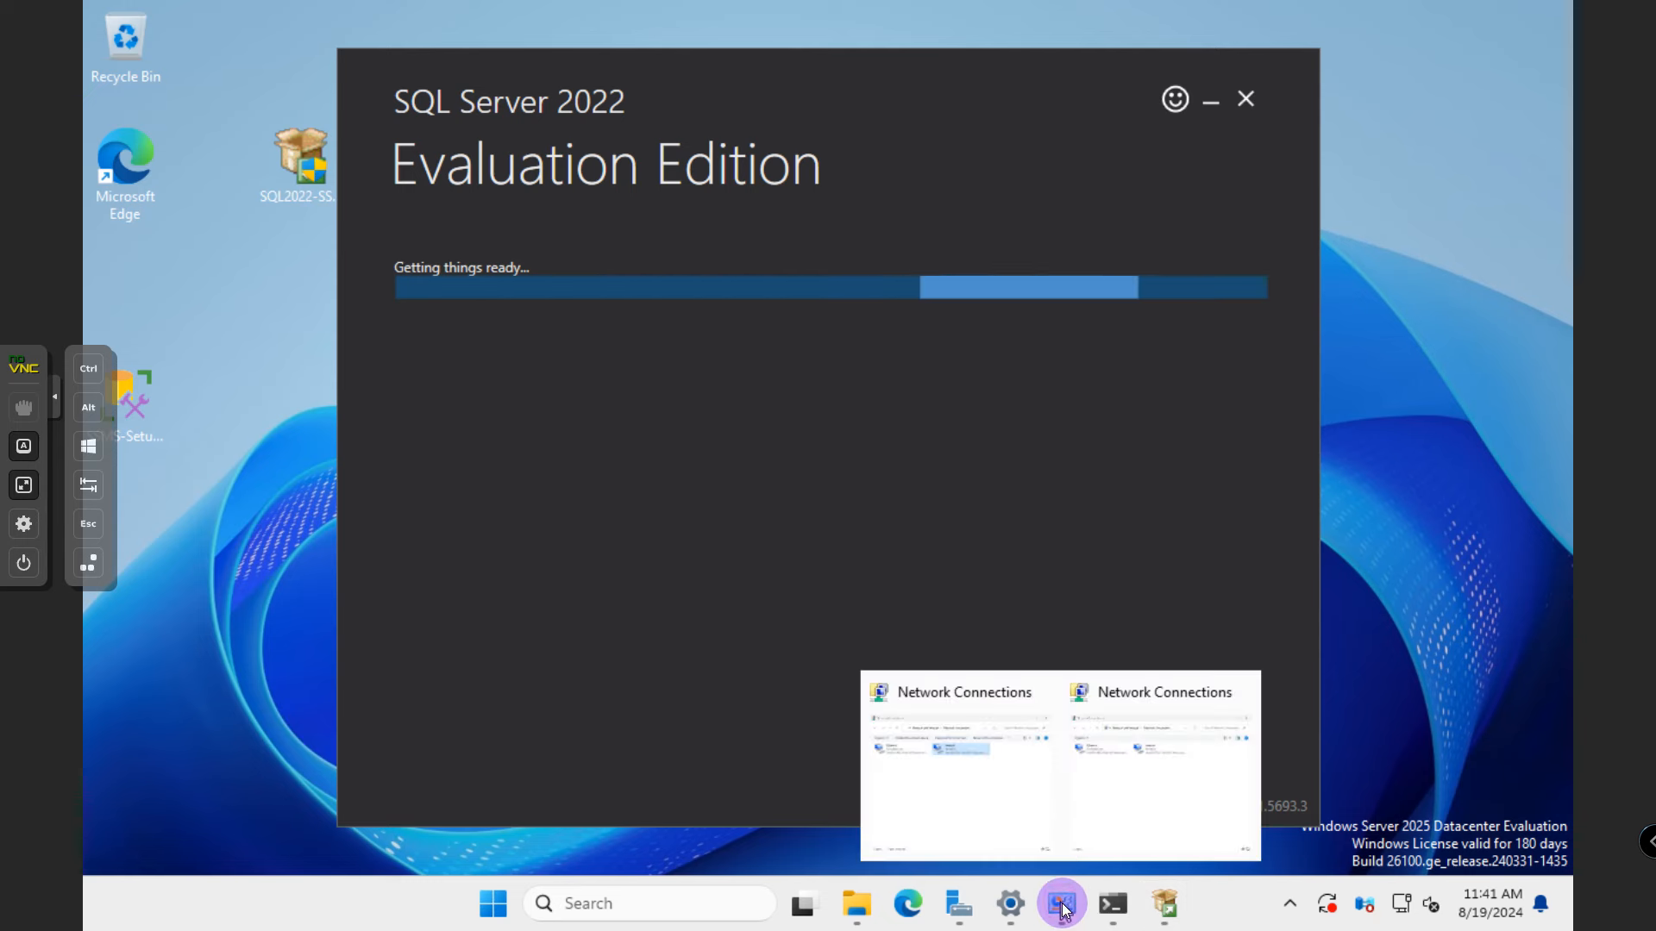
click(1108, 795)
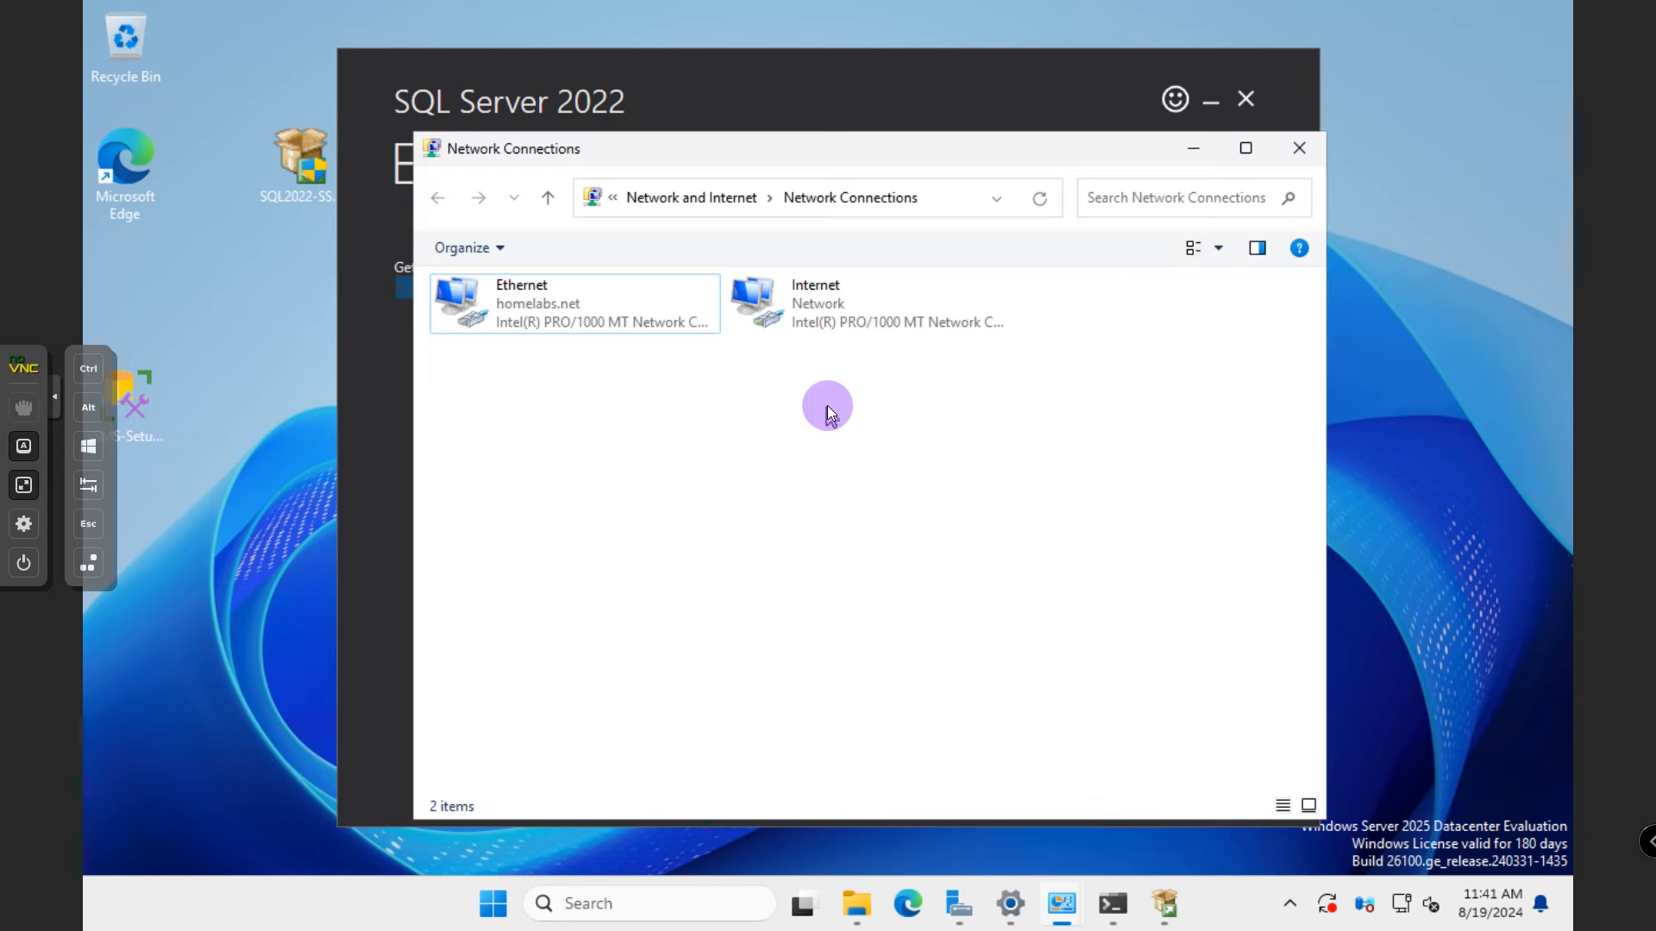
click(833, 325)
click(597, 306)
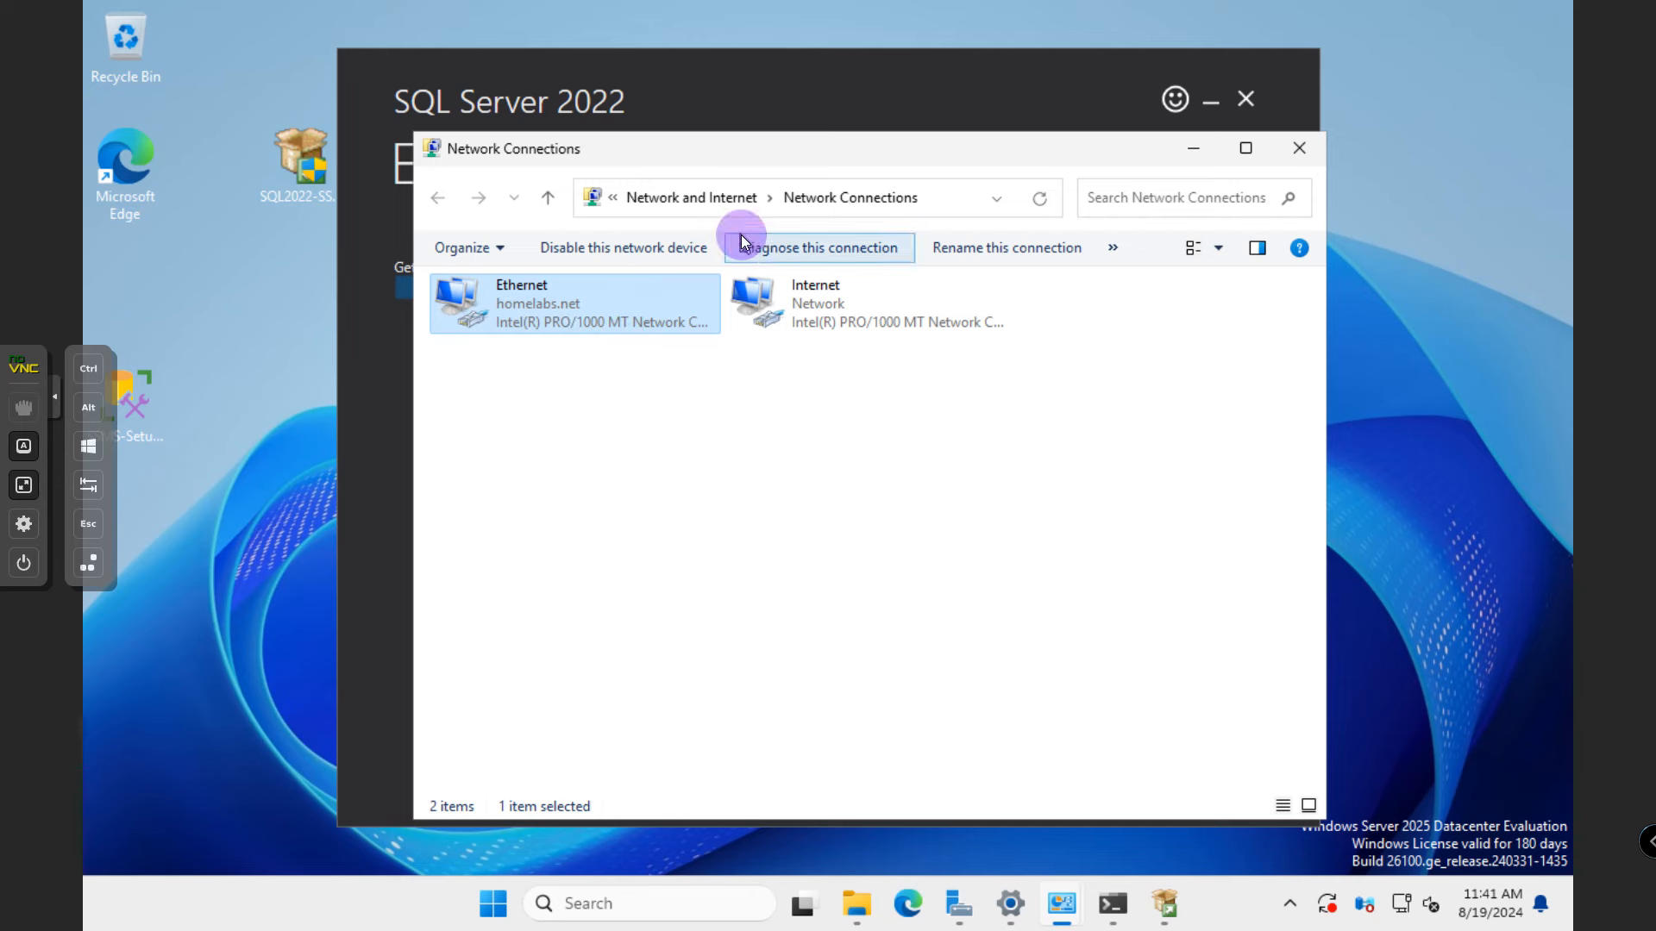
drag(885, 140, 991, 102)
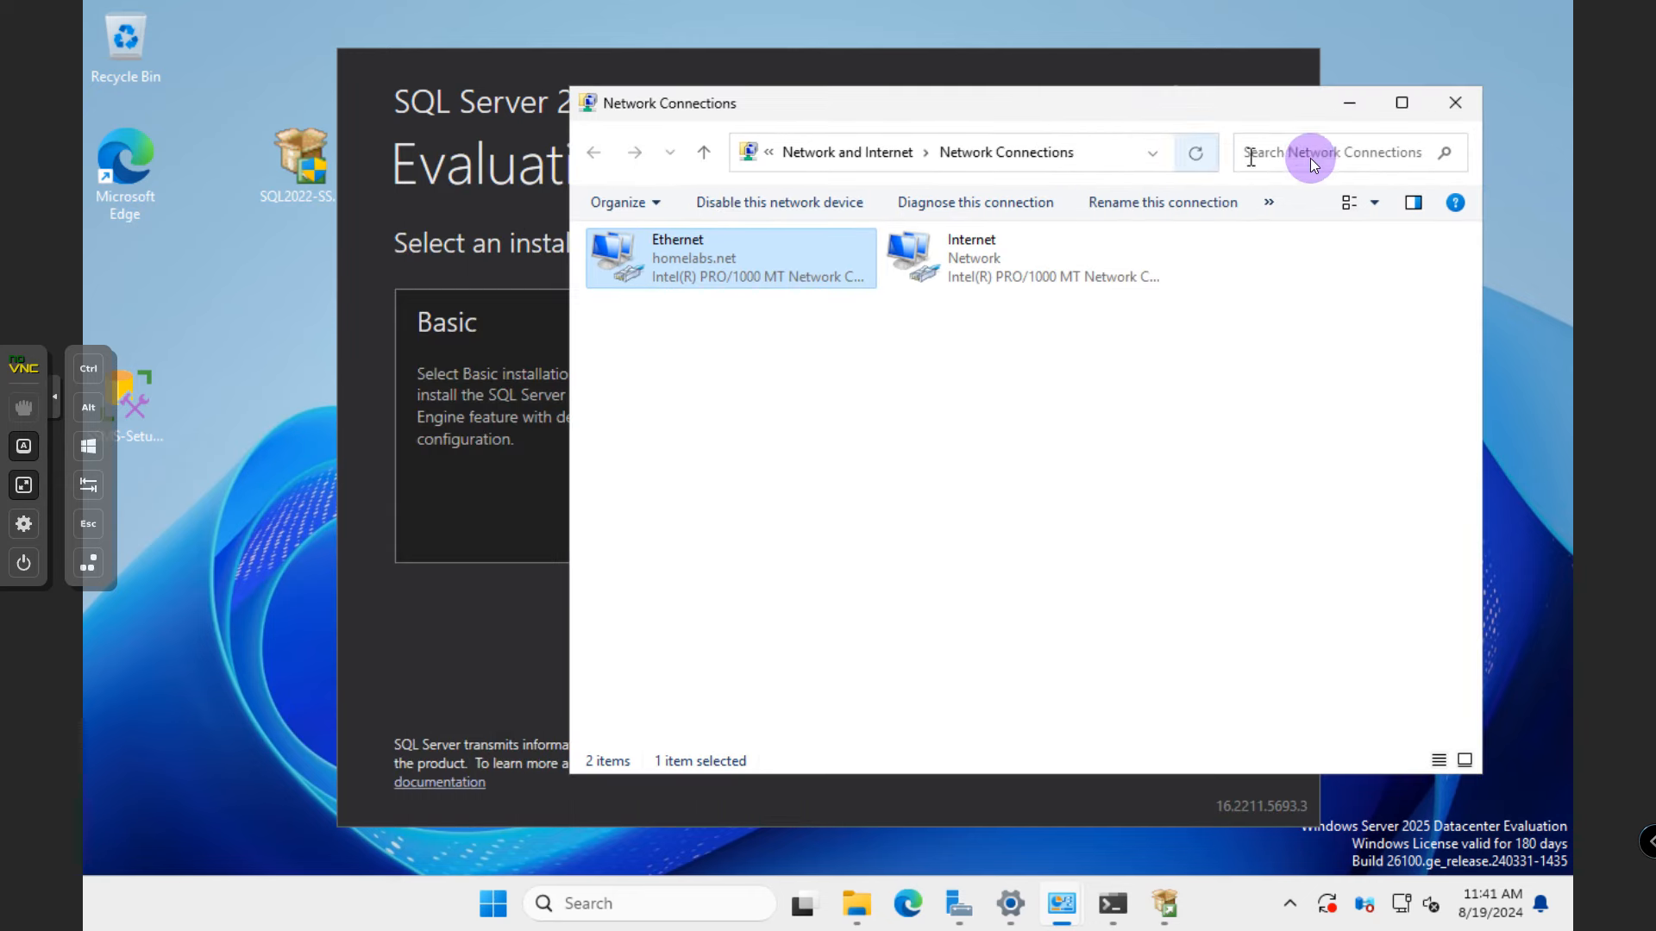
click(1356, 112)
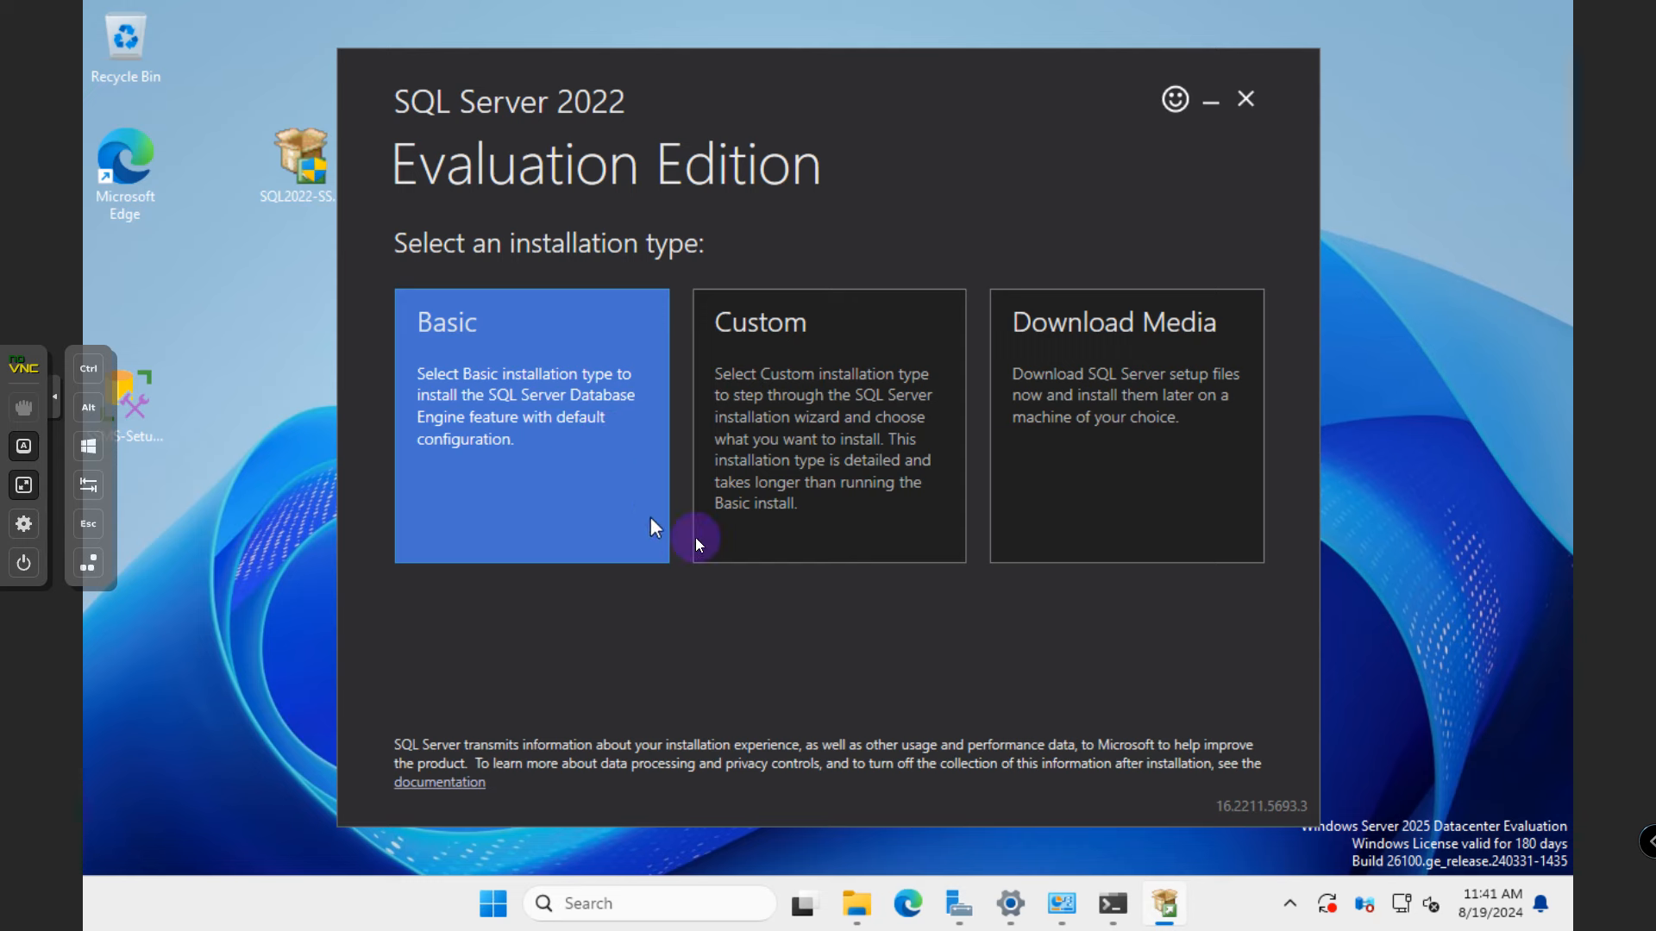
- Choose the Custom installation type for SQL Server 2022 Evaluation Edition
click(810, 458)
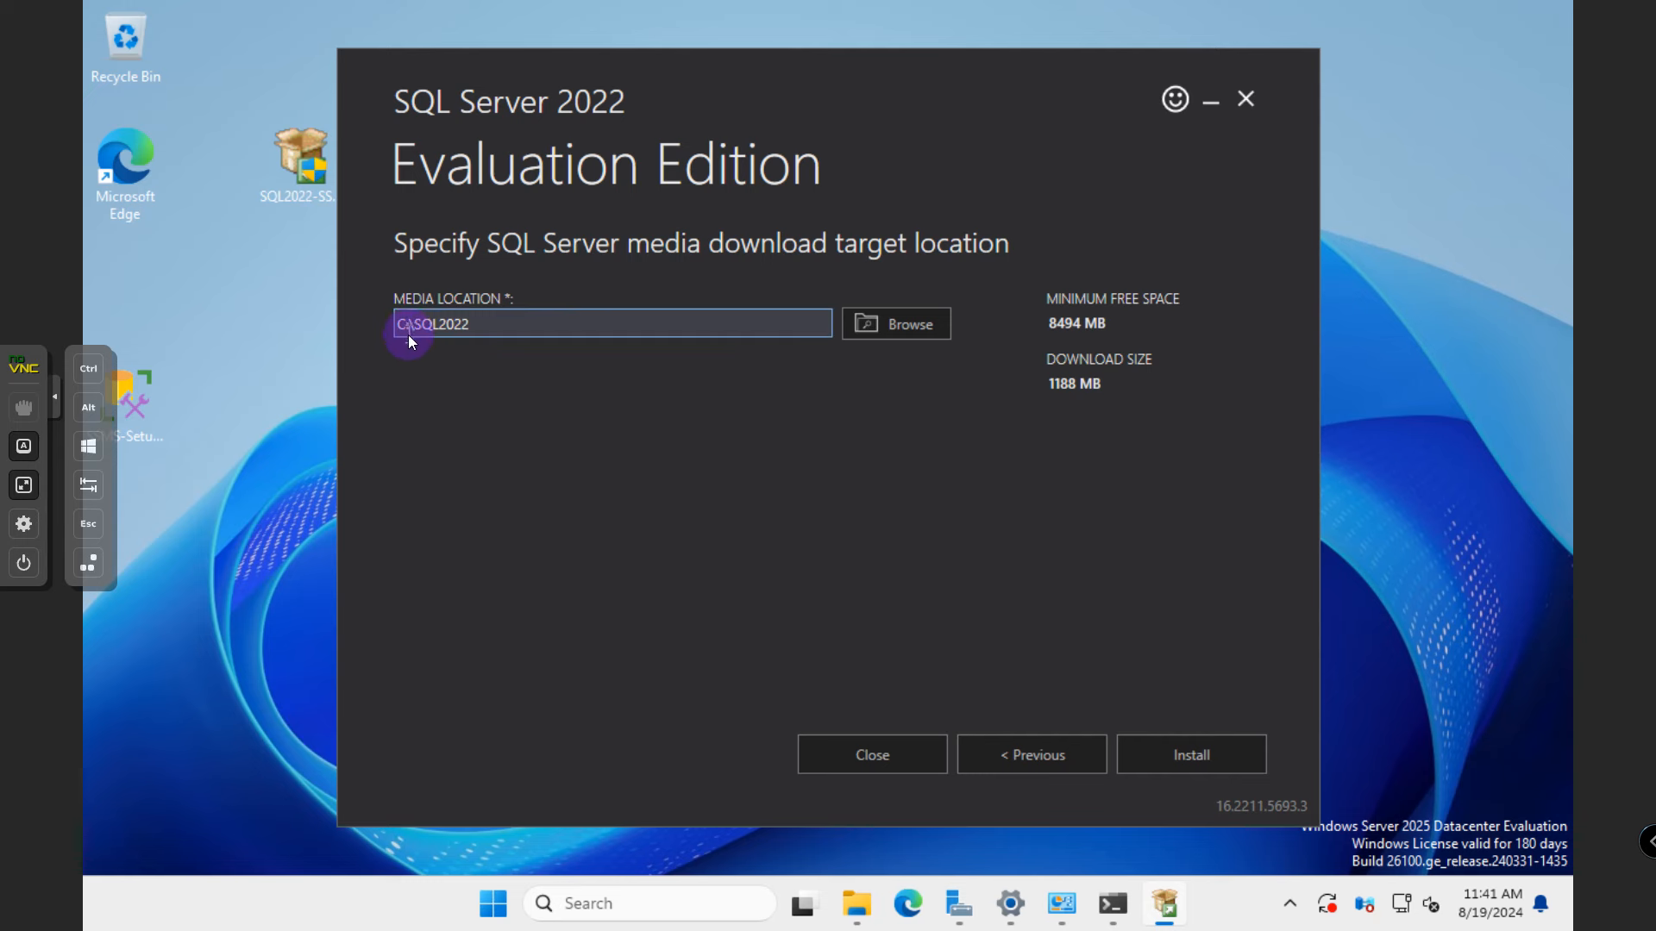
drag(750, 55, 778, 45)
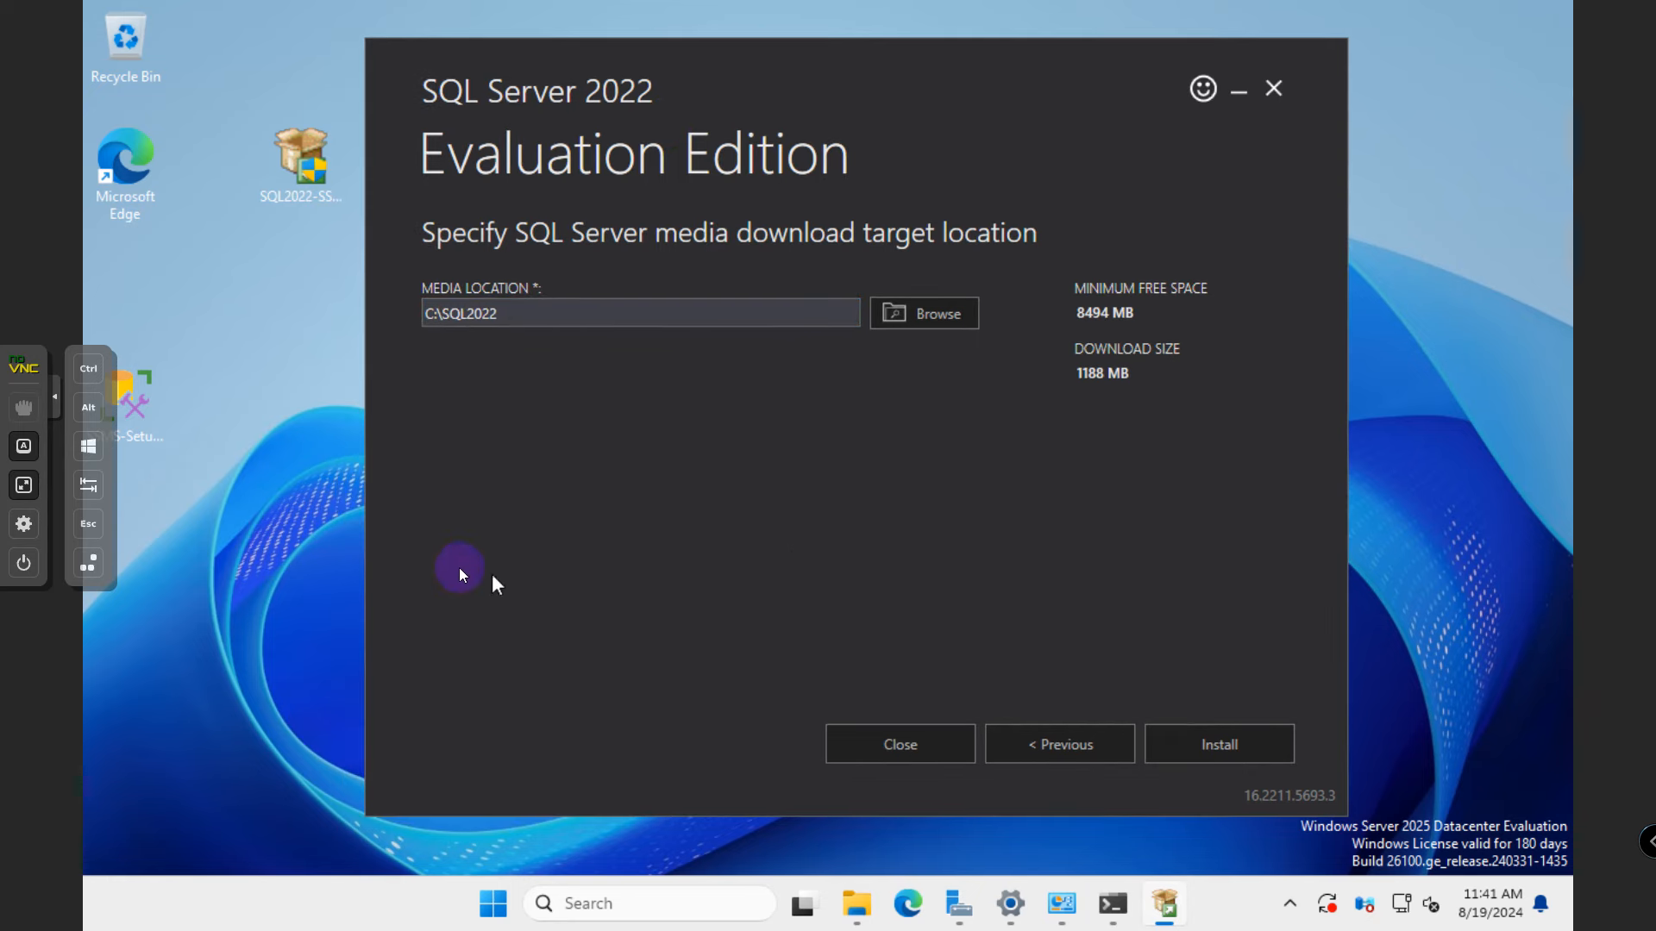
- Switch to File Explorer and examine the drives available under This PC
click(856, 903)
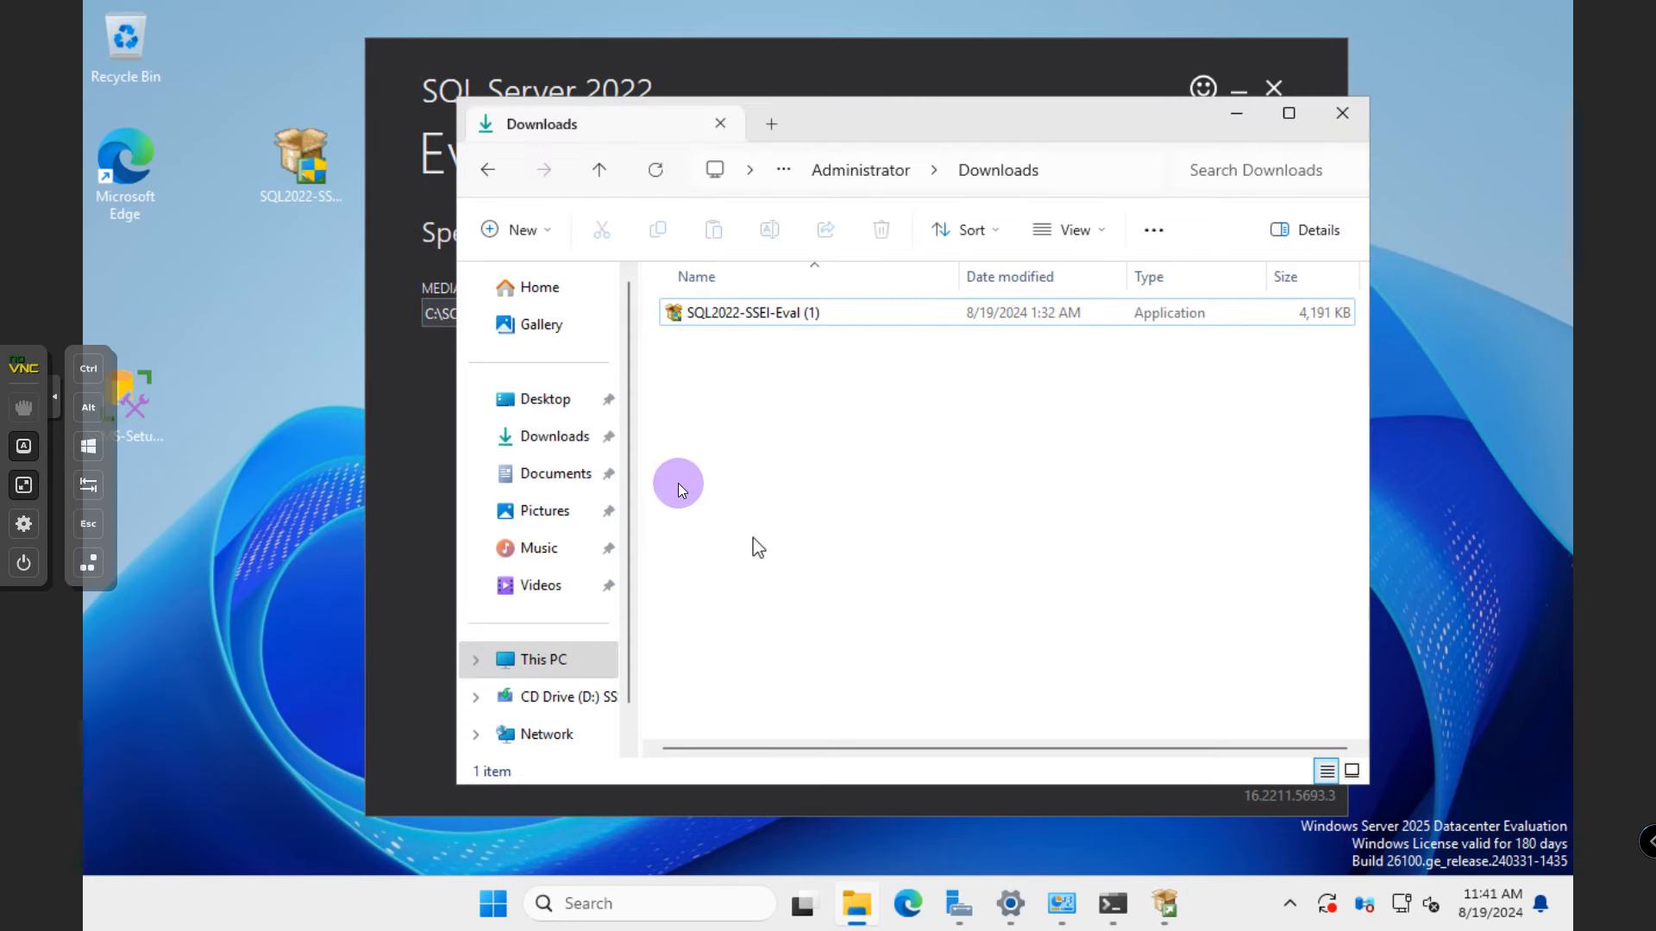
click(542, 664)
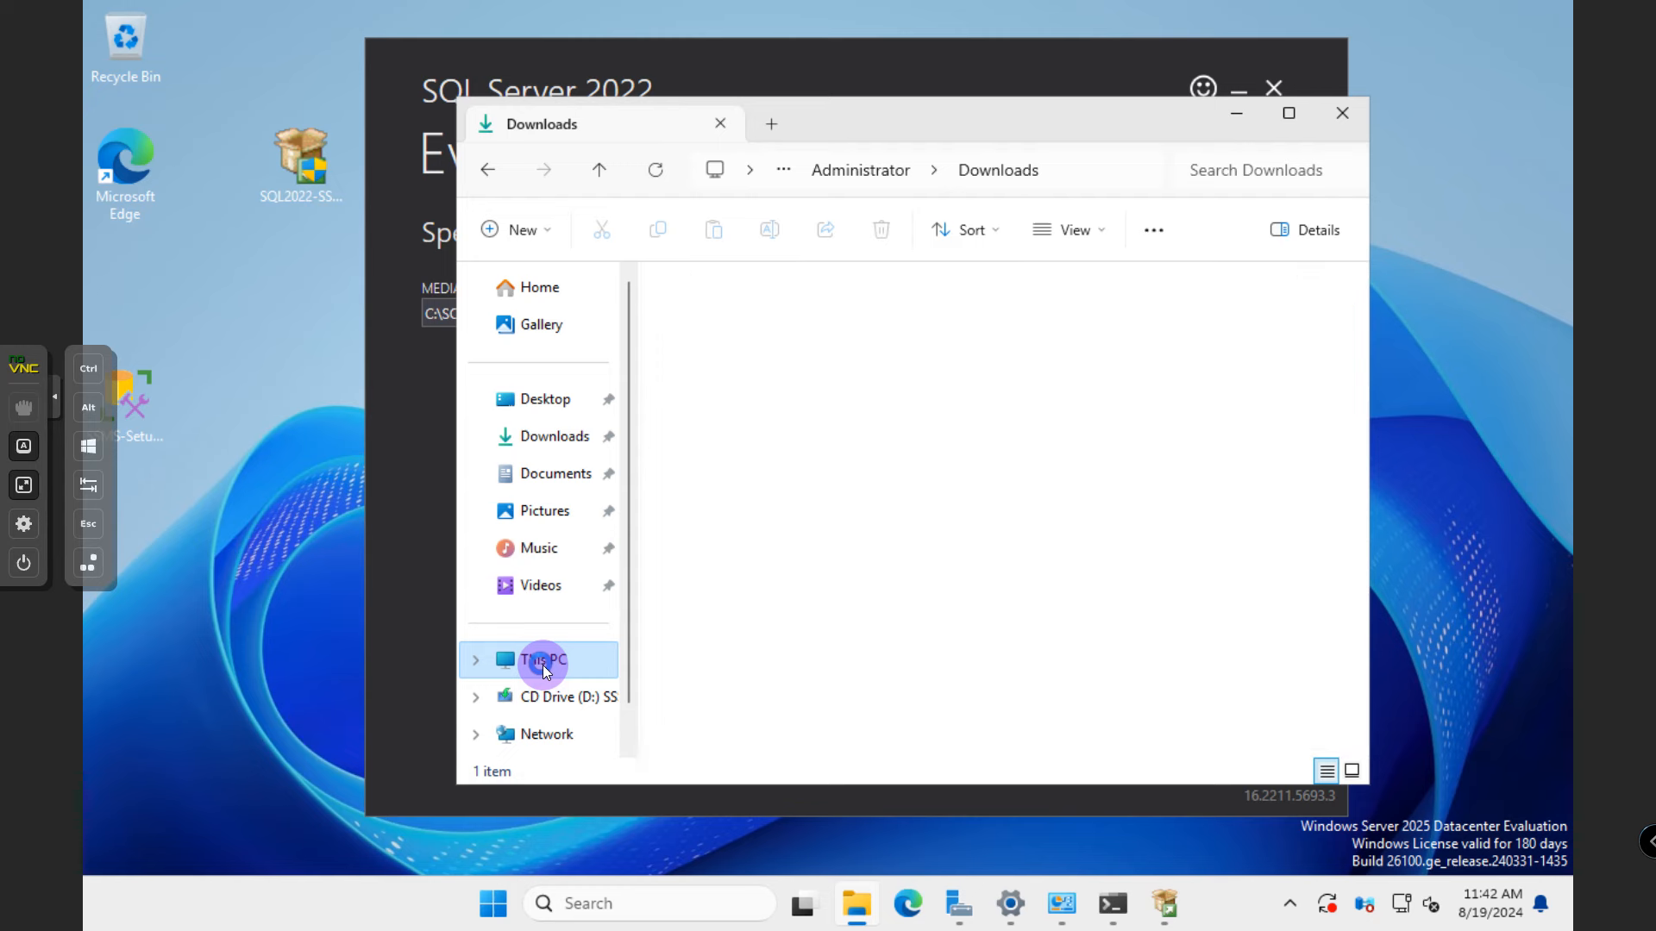
click(793, 344)
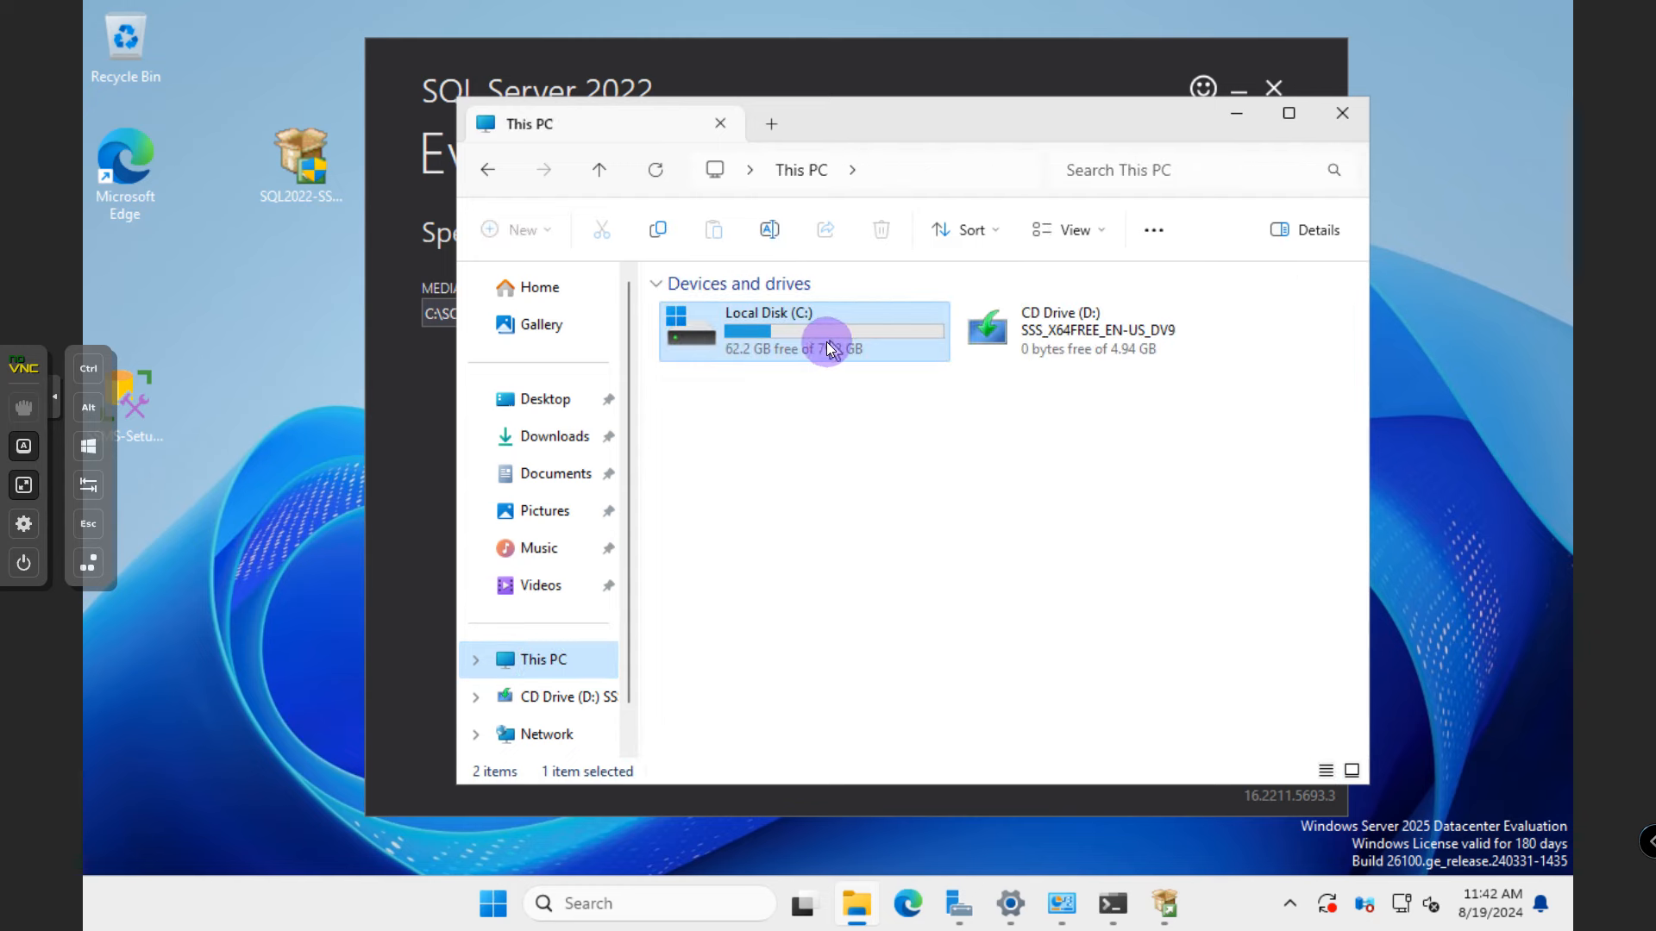
drag(917, 122, 927, 91)
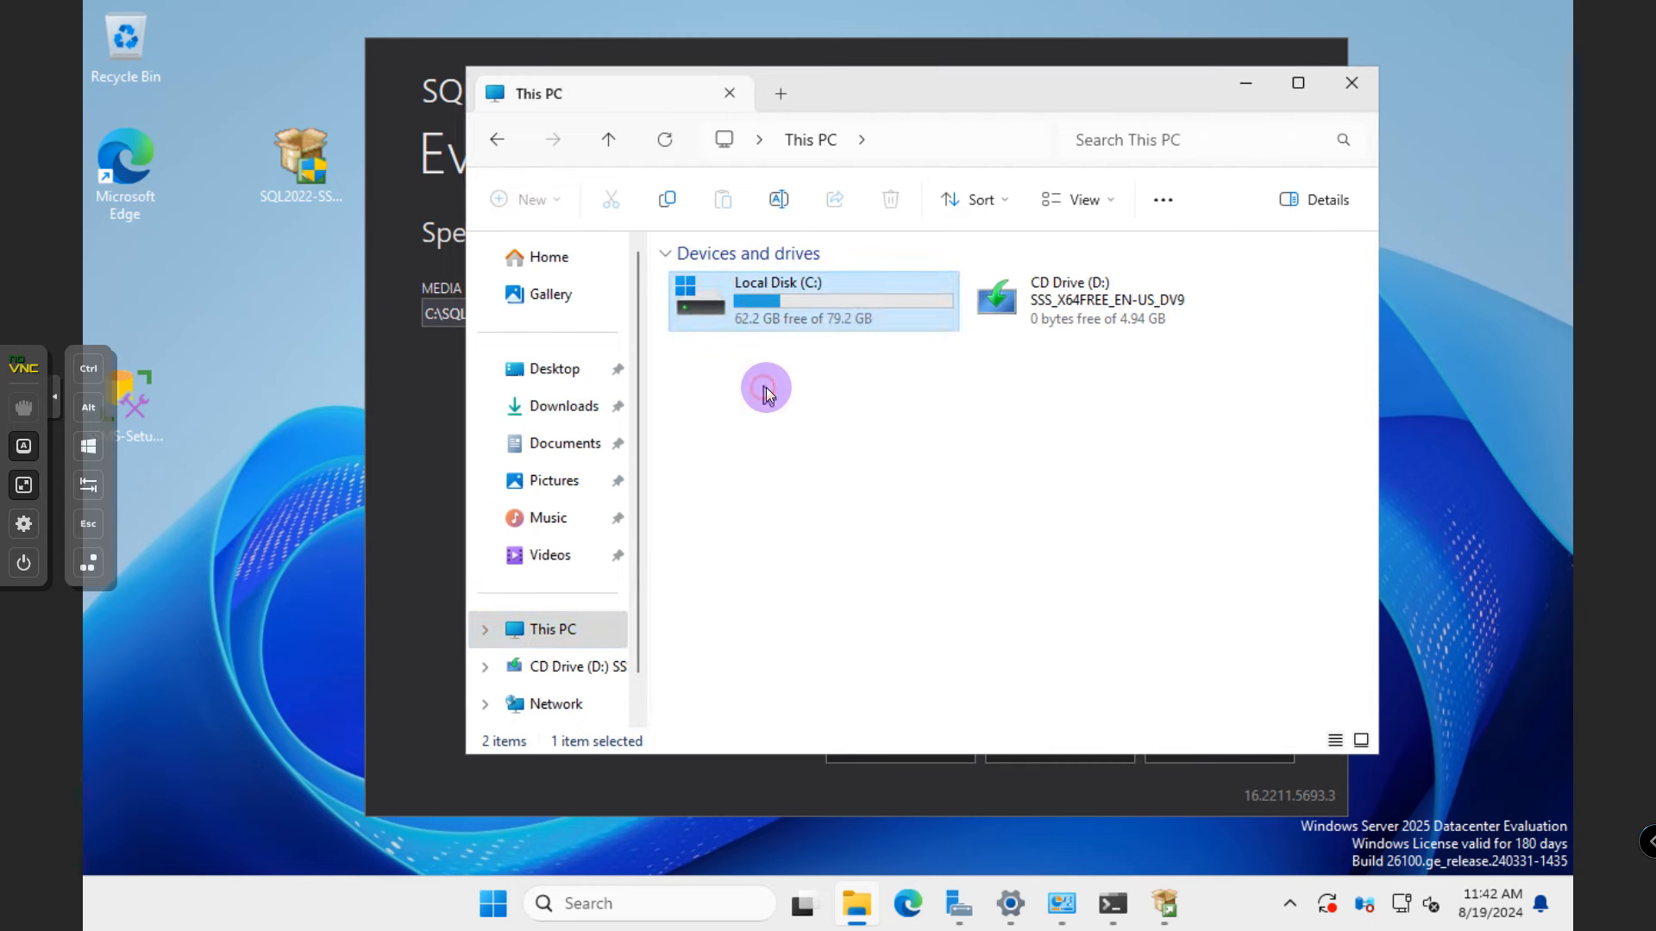
click(767, 392)
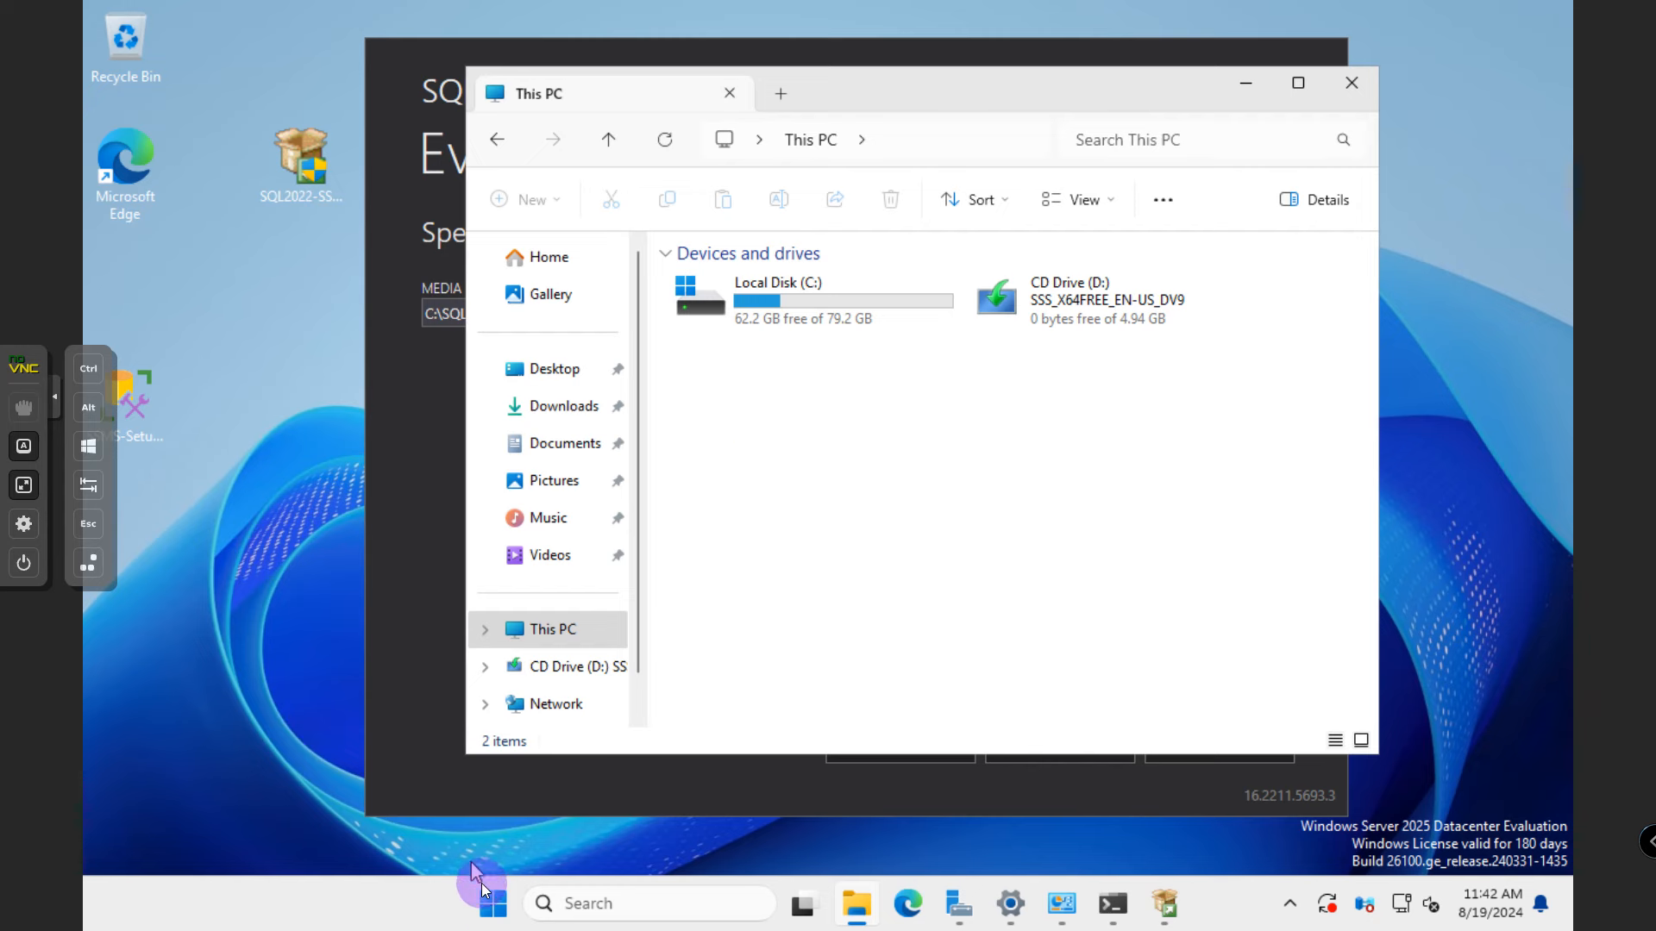
click(490, 901)
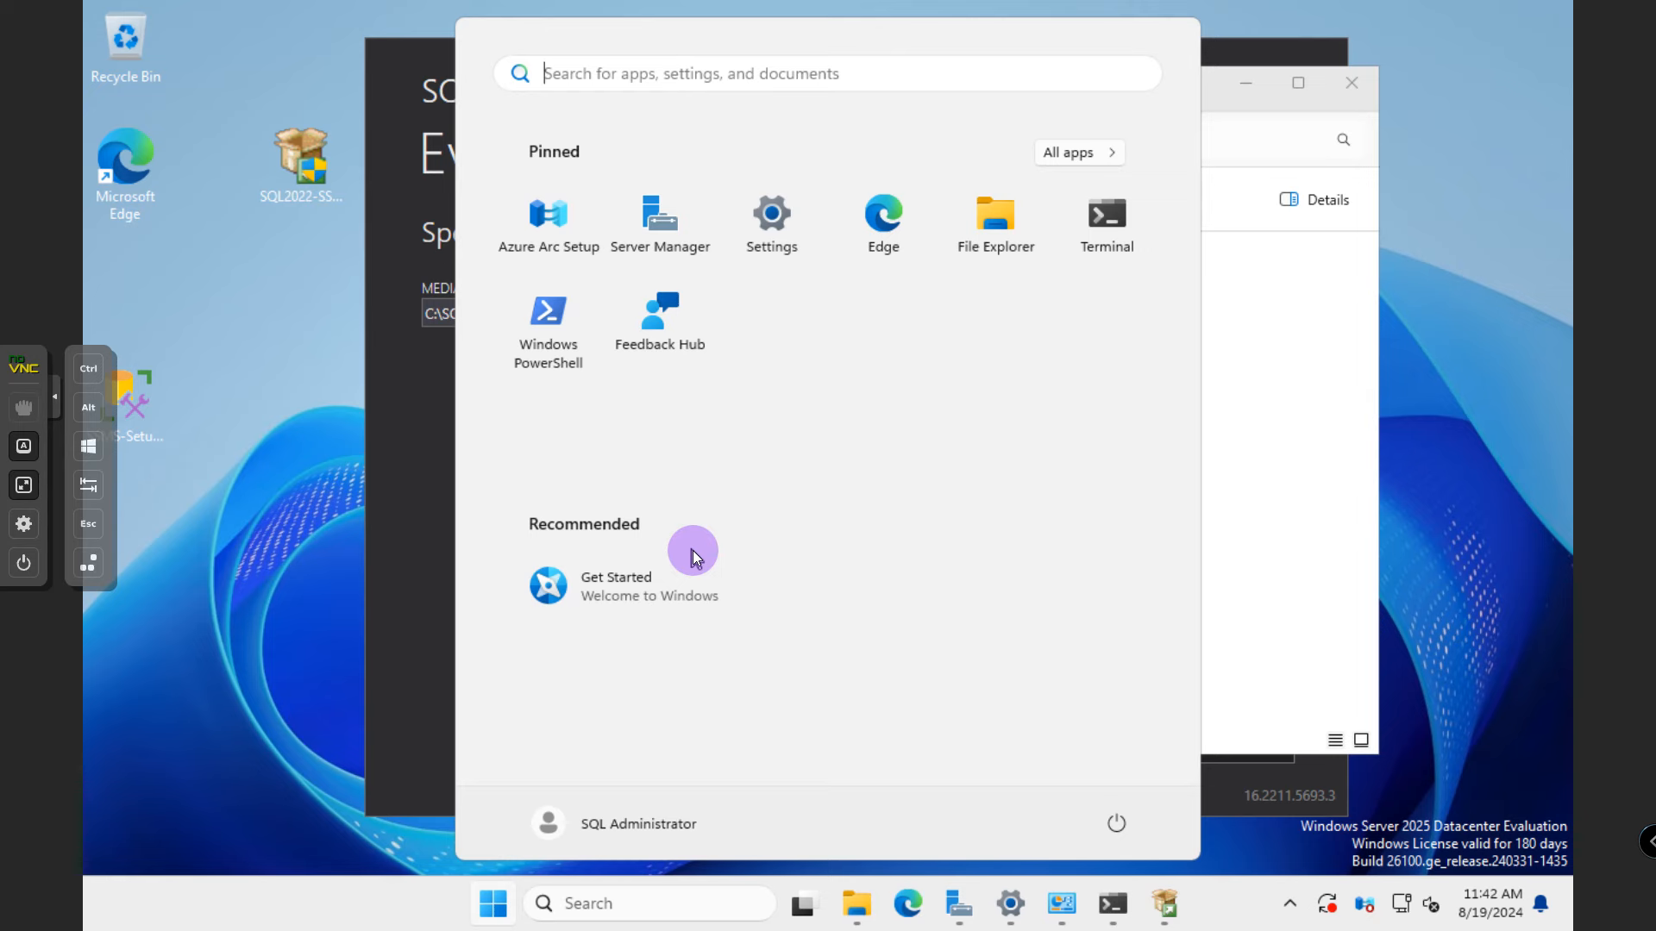
text(disk)
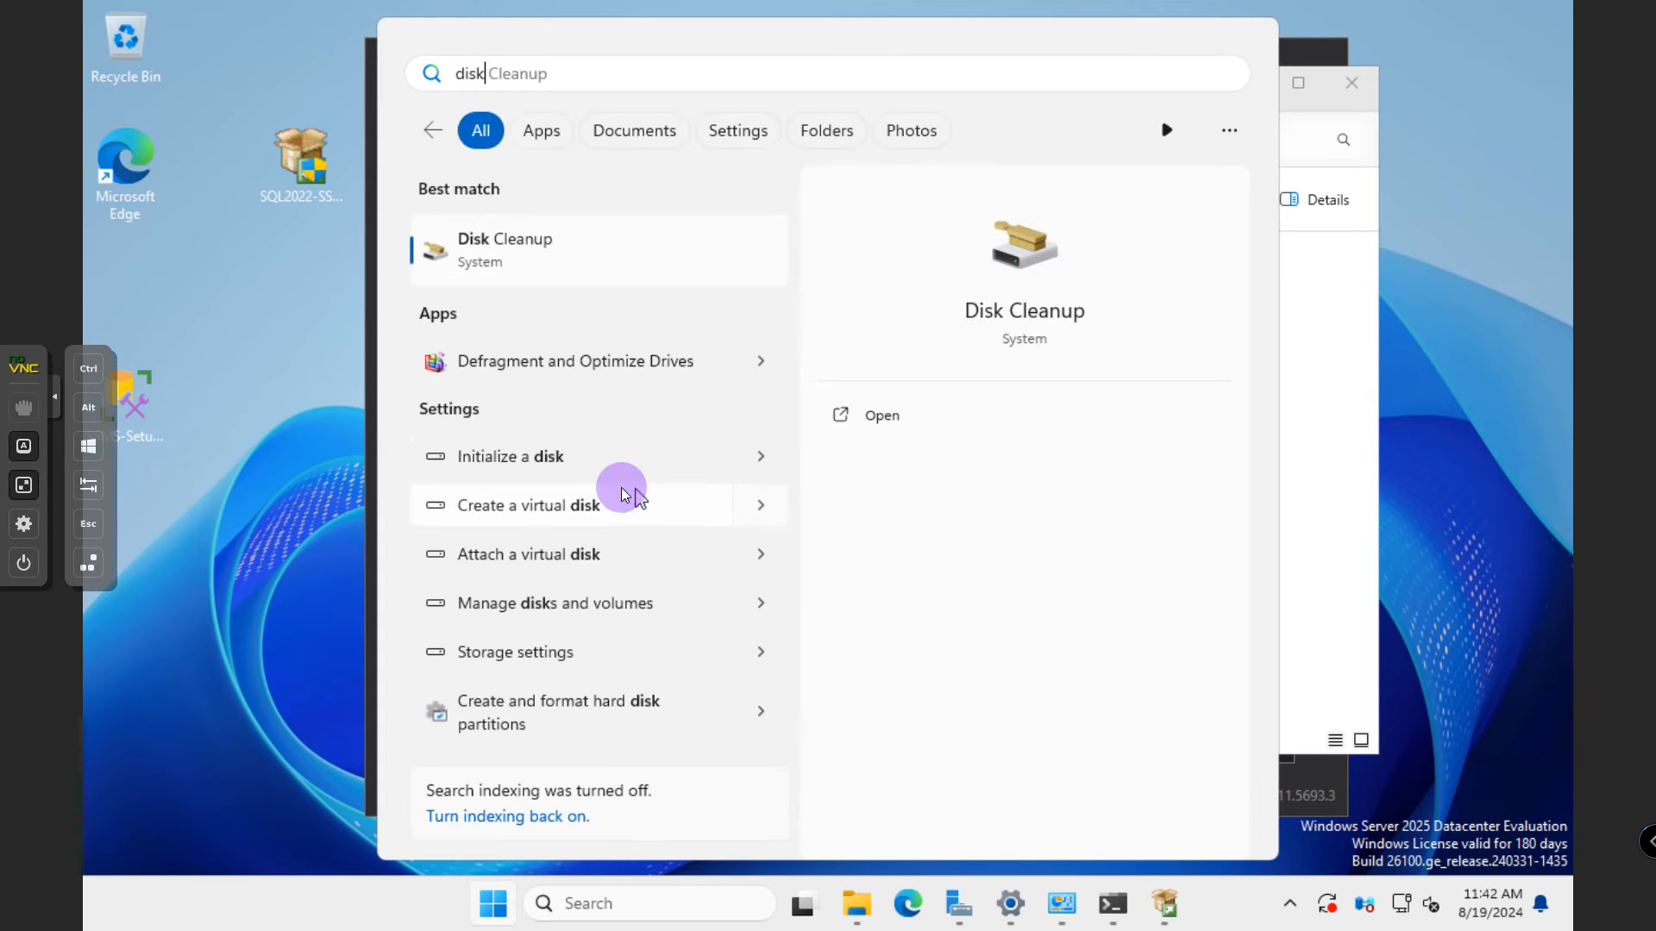
click(573, 468)
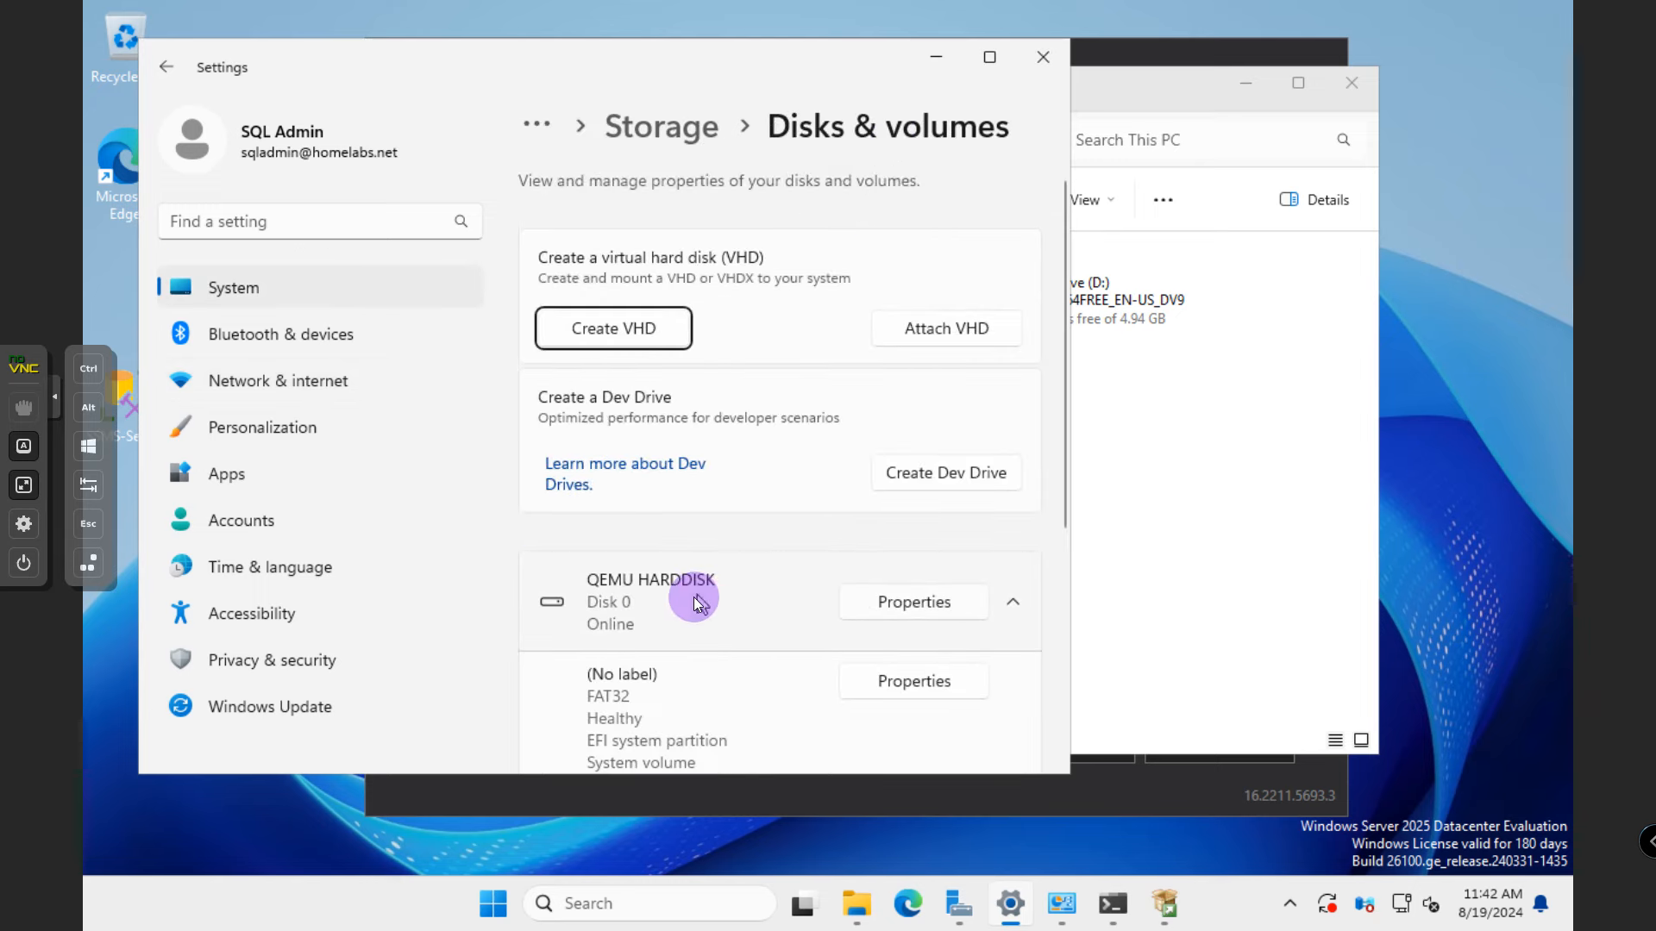
click(1032, 66)
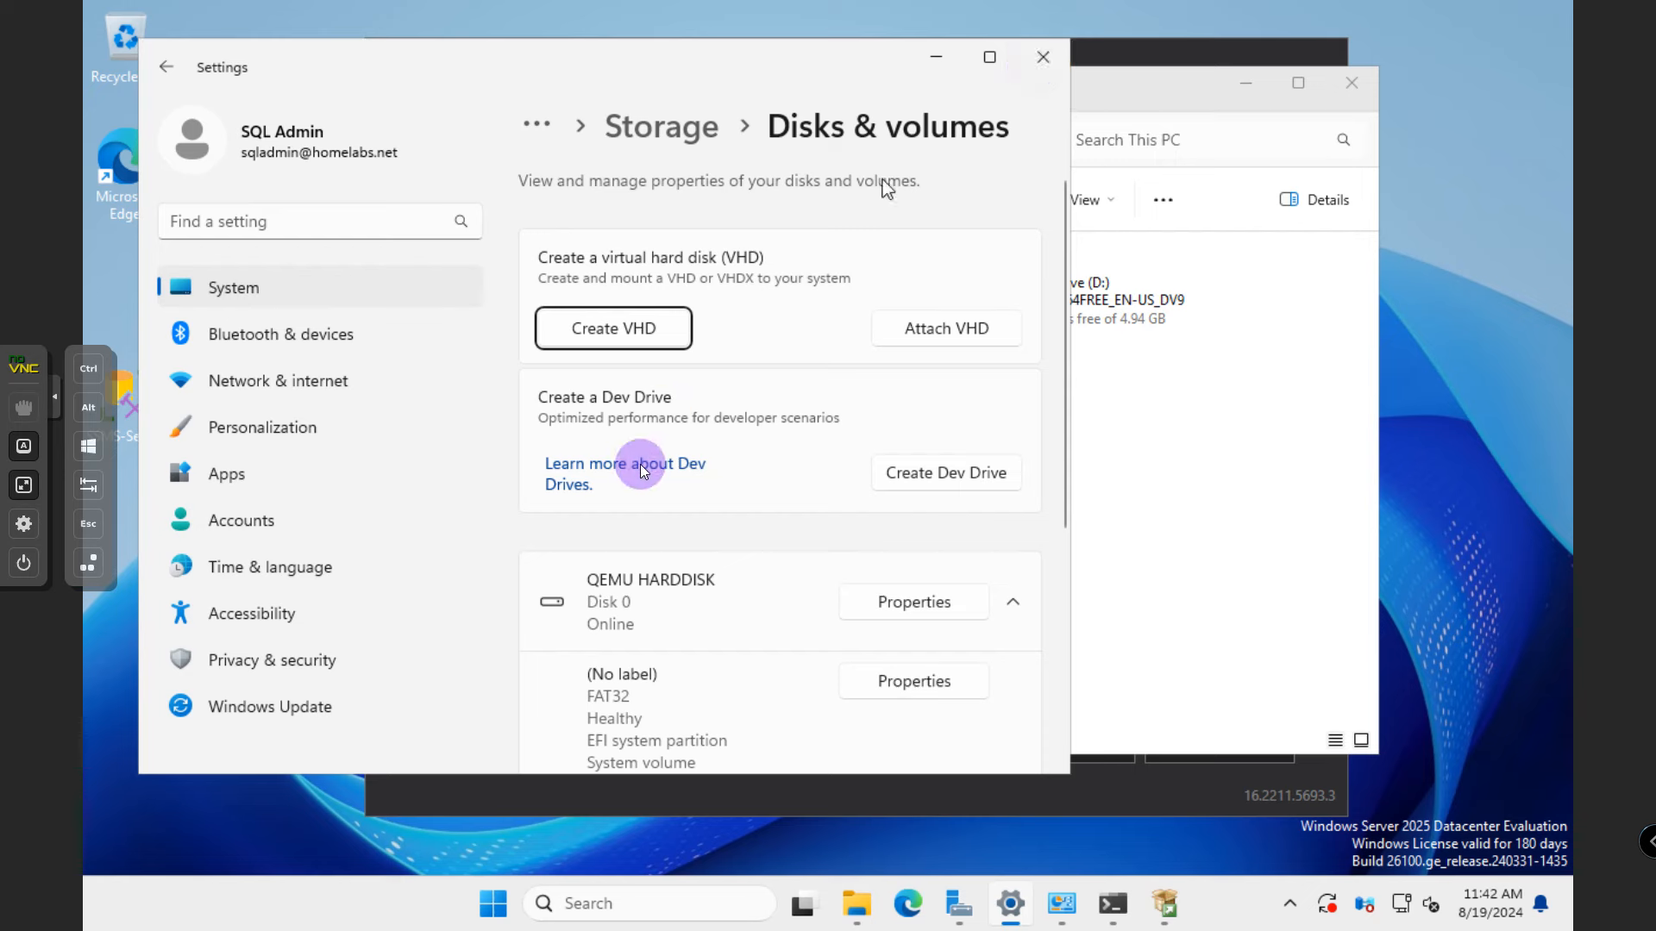
- Search for the hard disk partition tool, open Disk Management, and initialize Disk 1 with the GPT partition style
click(528, 907)
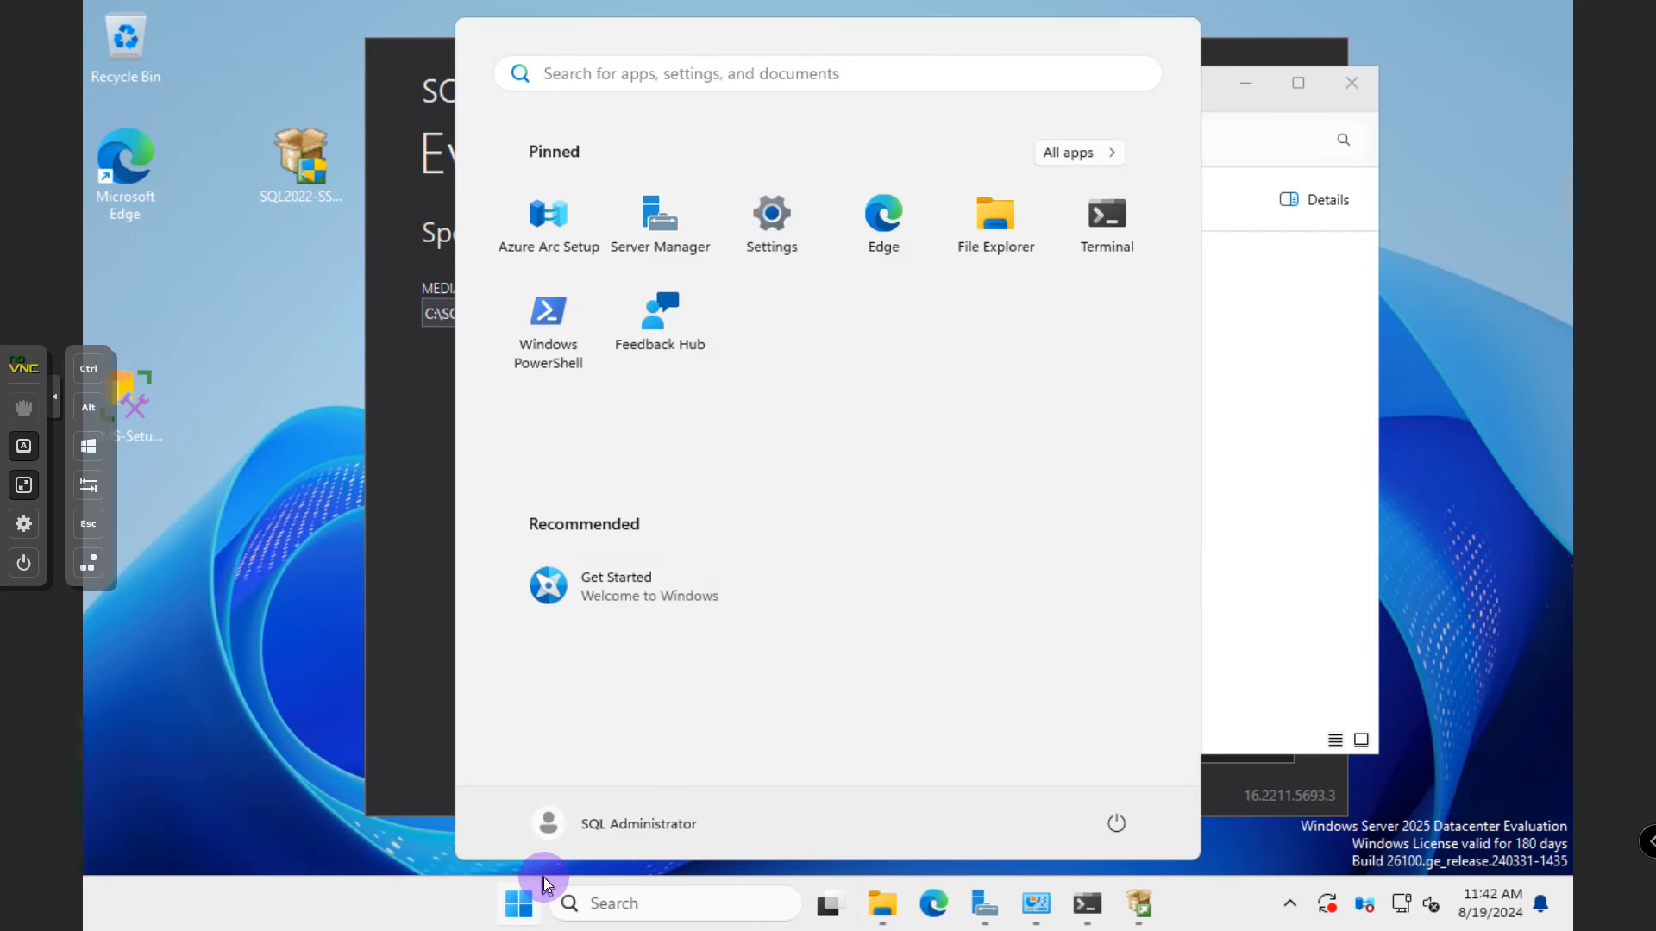
text(disk)
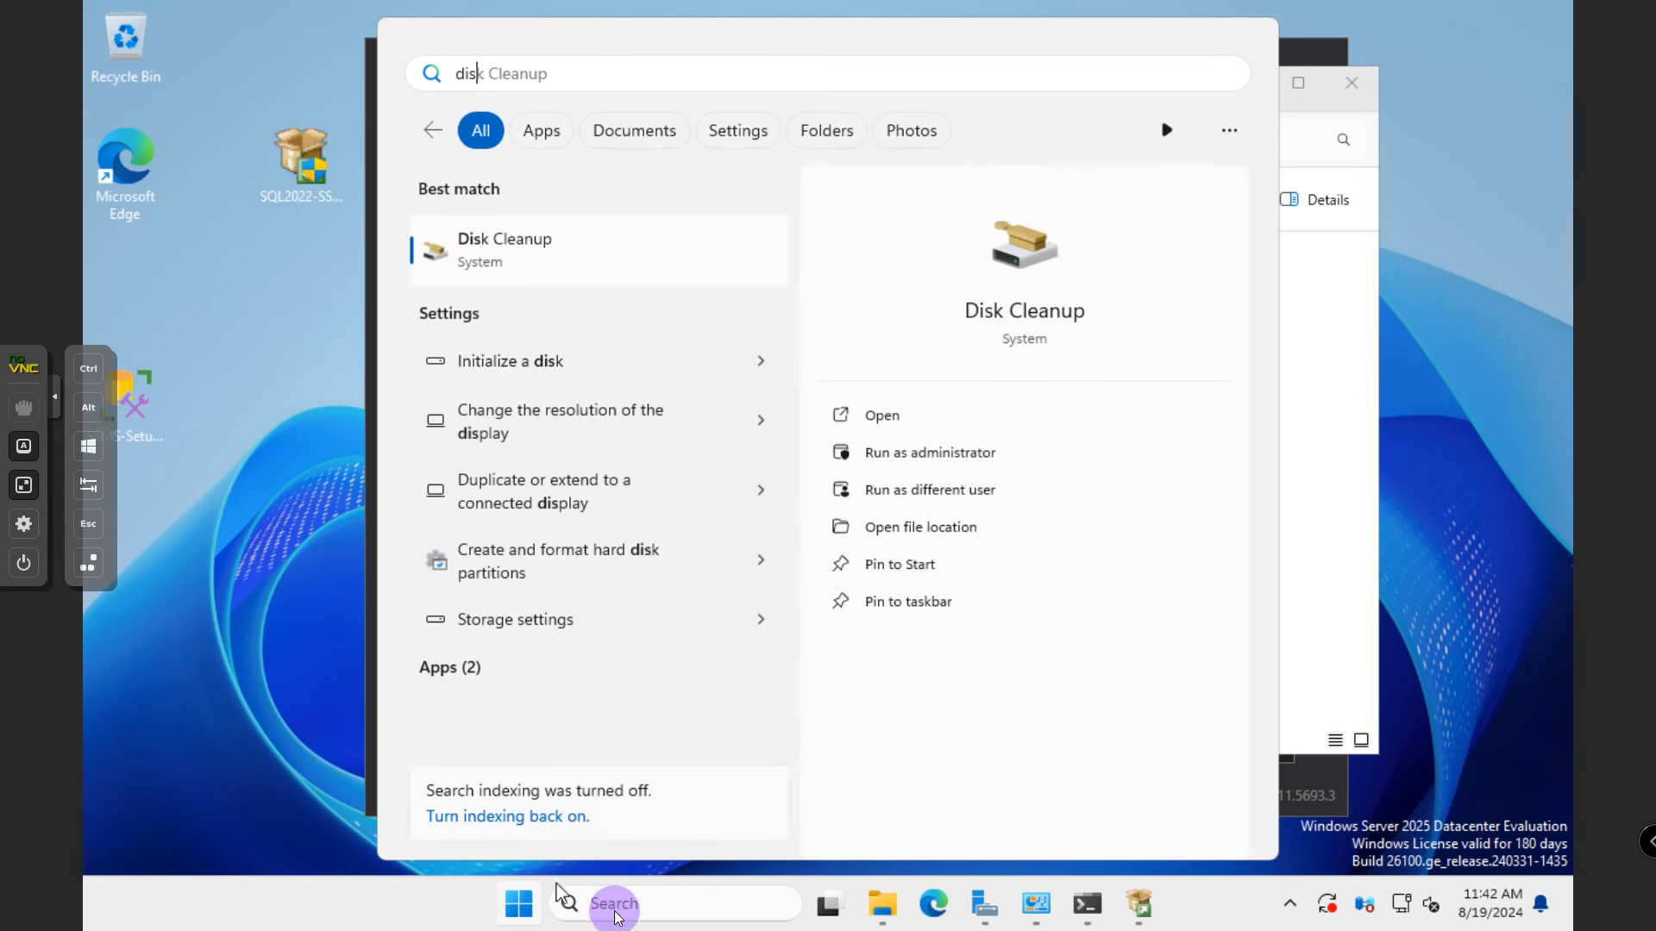
click(535, 550)
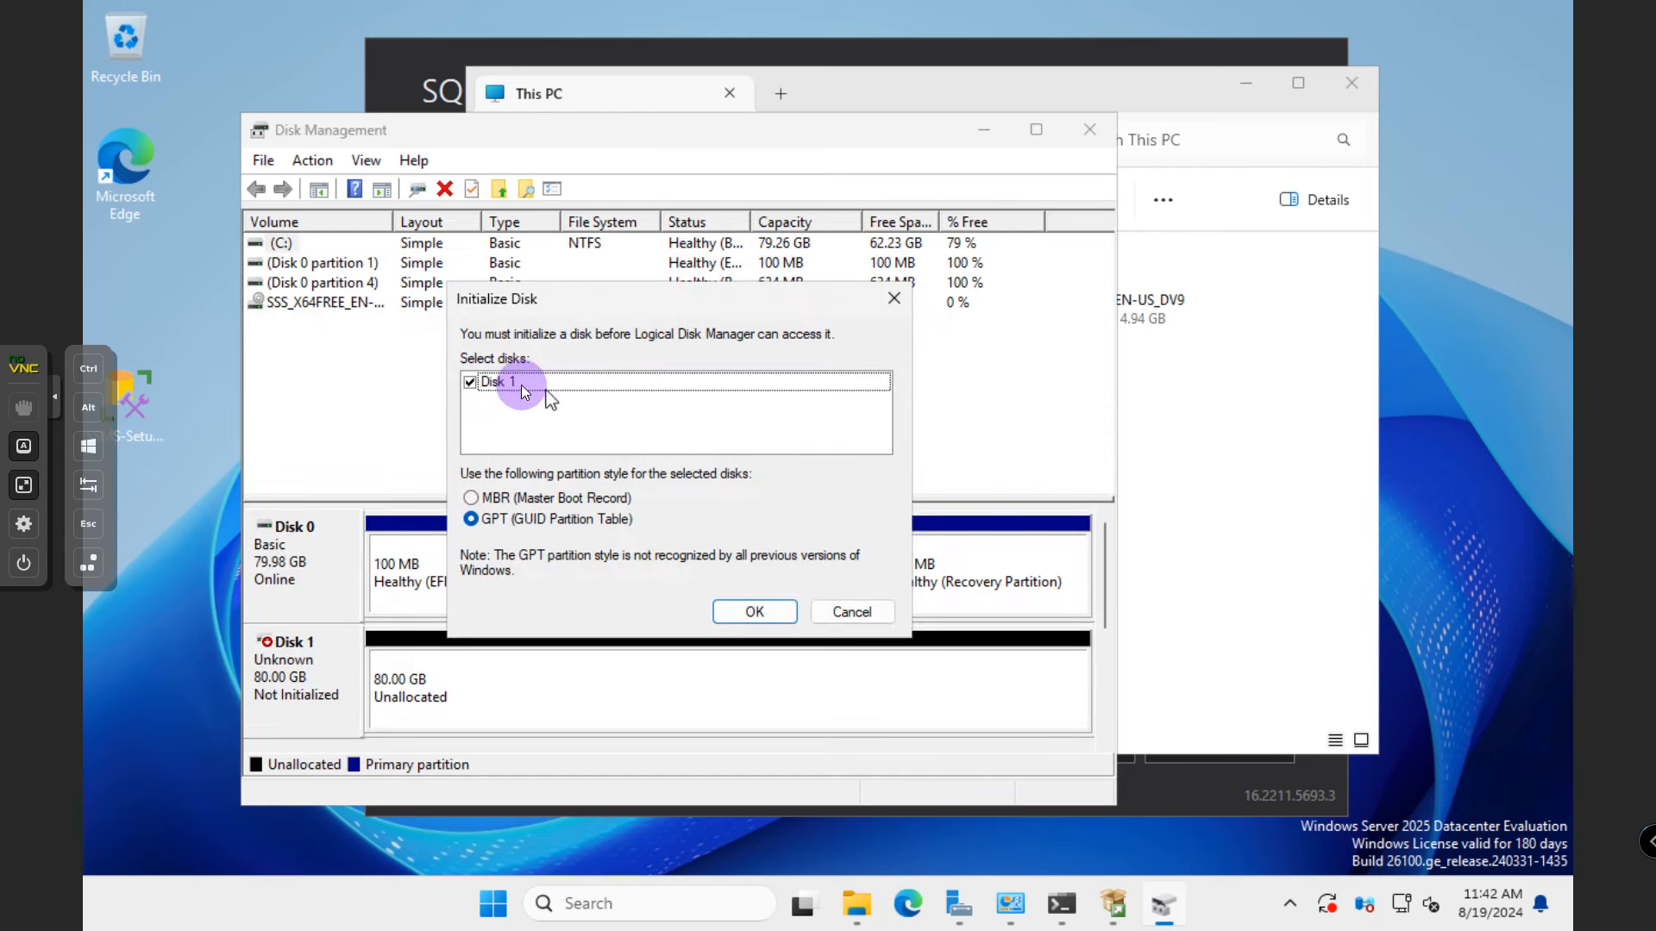
click(754, 612)
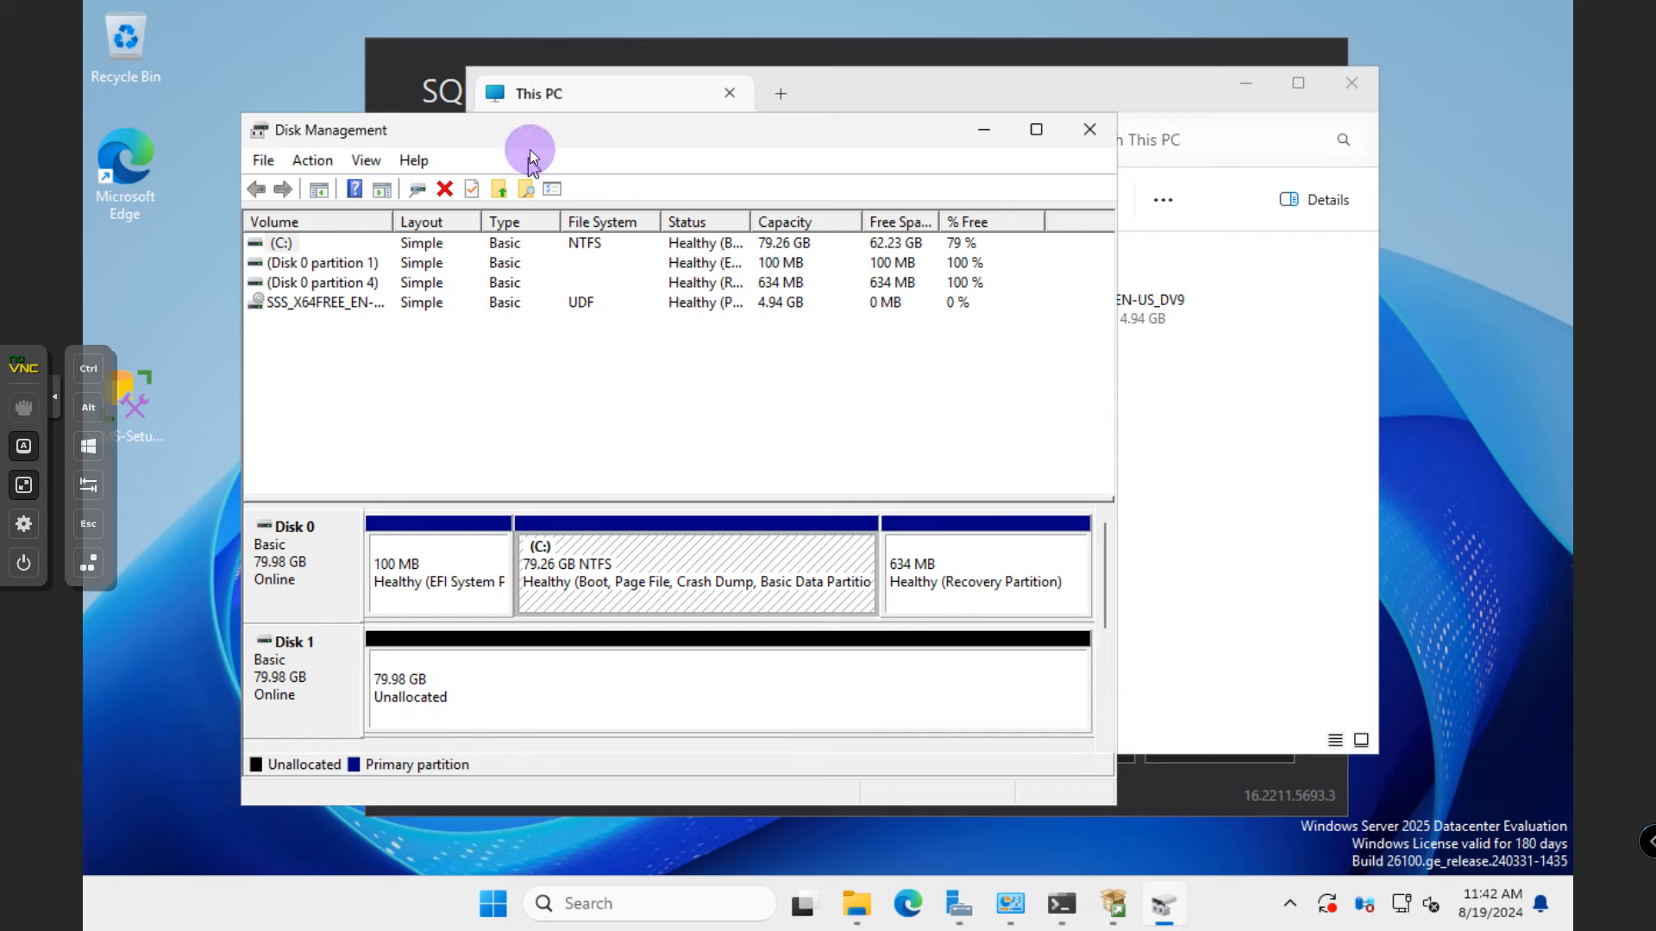
- Start a new simple volume in Disk 1's unallocated space, using the full 81902 MB
drag(507, 125, 418, 64)
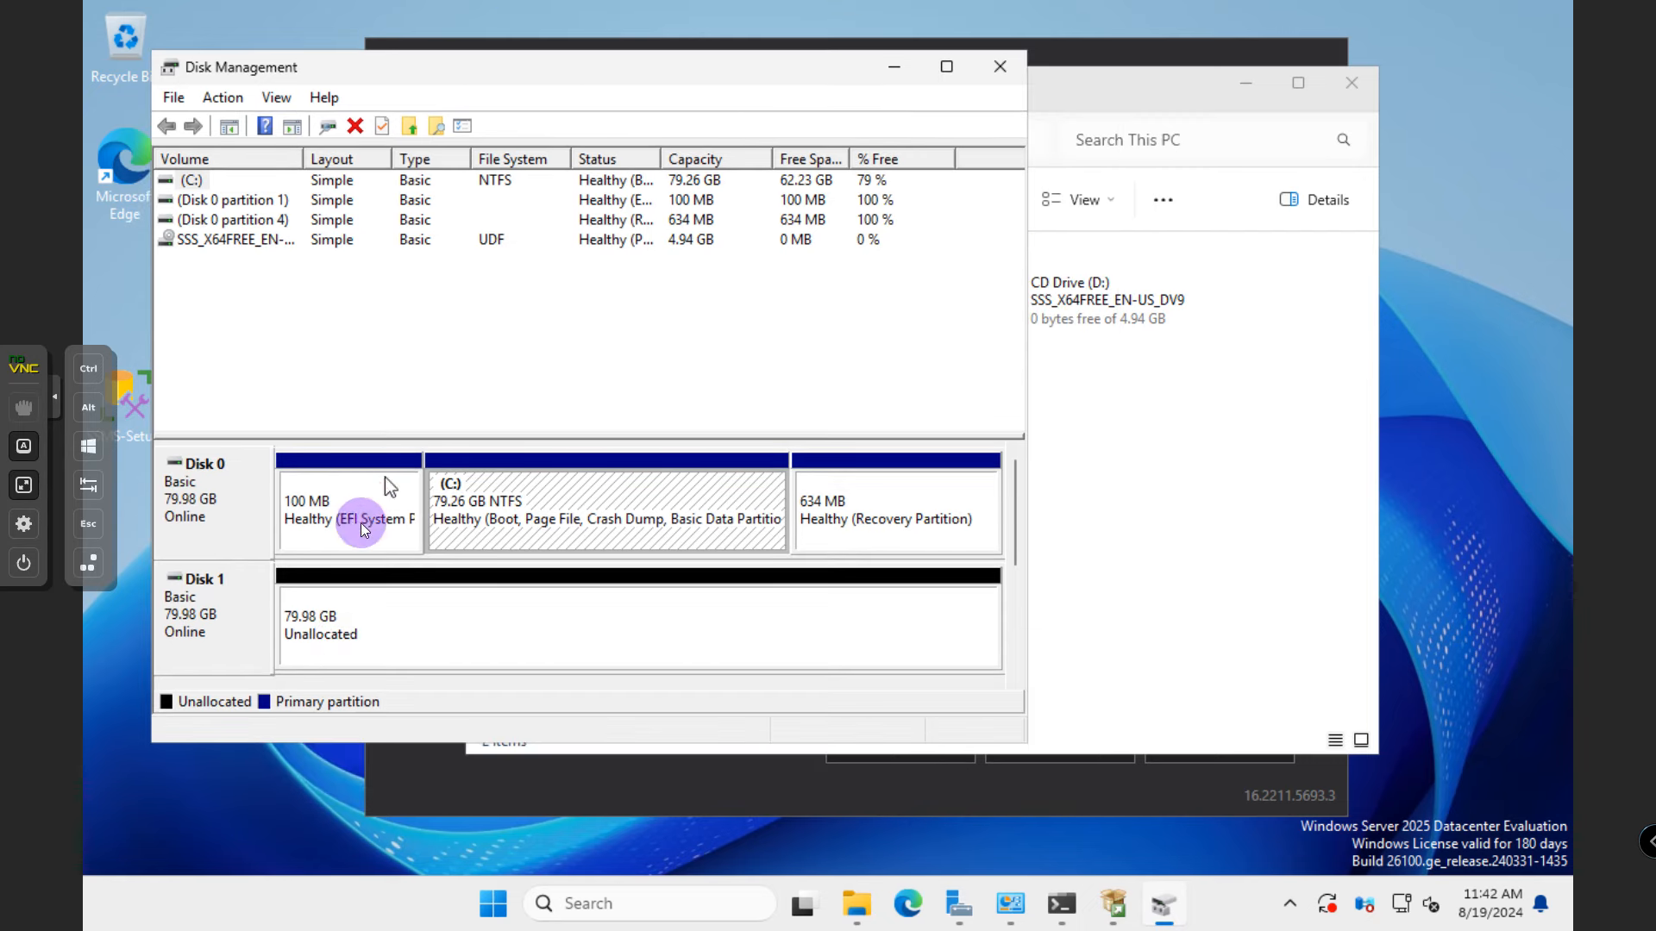
right_click(354, 643)
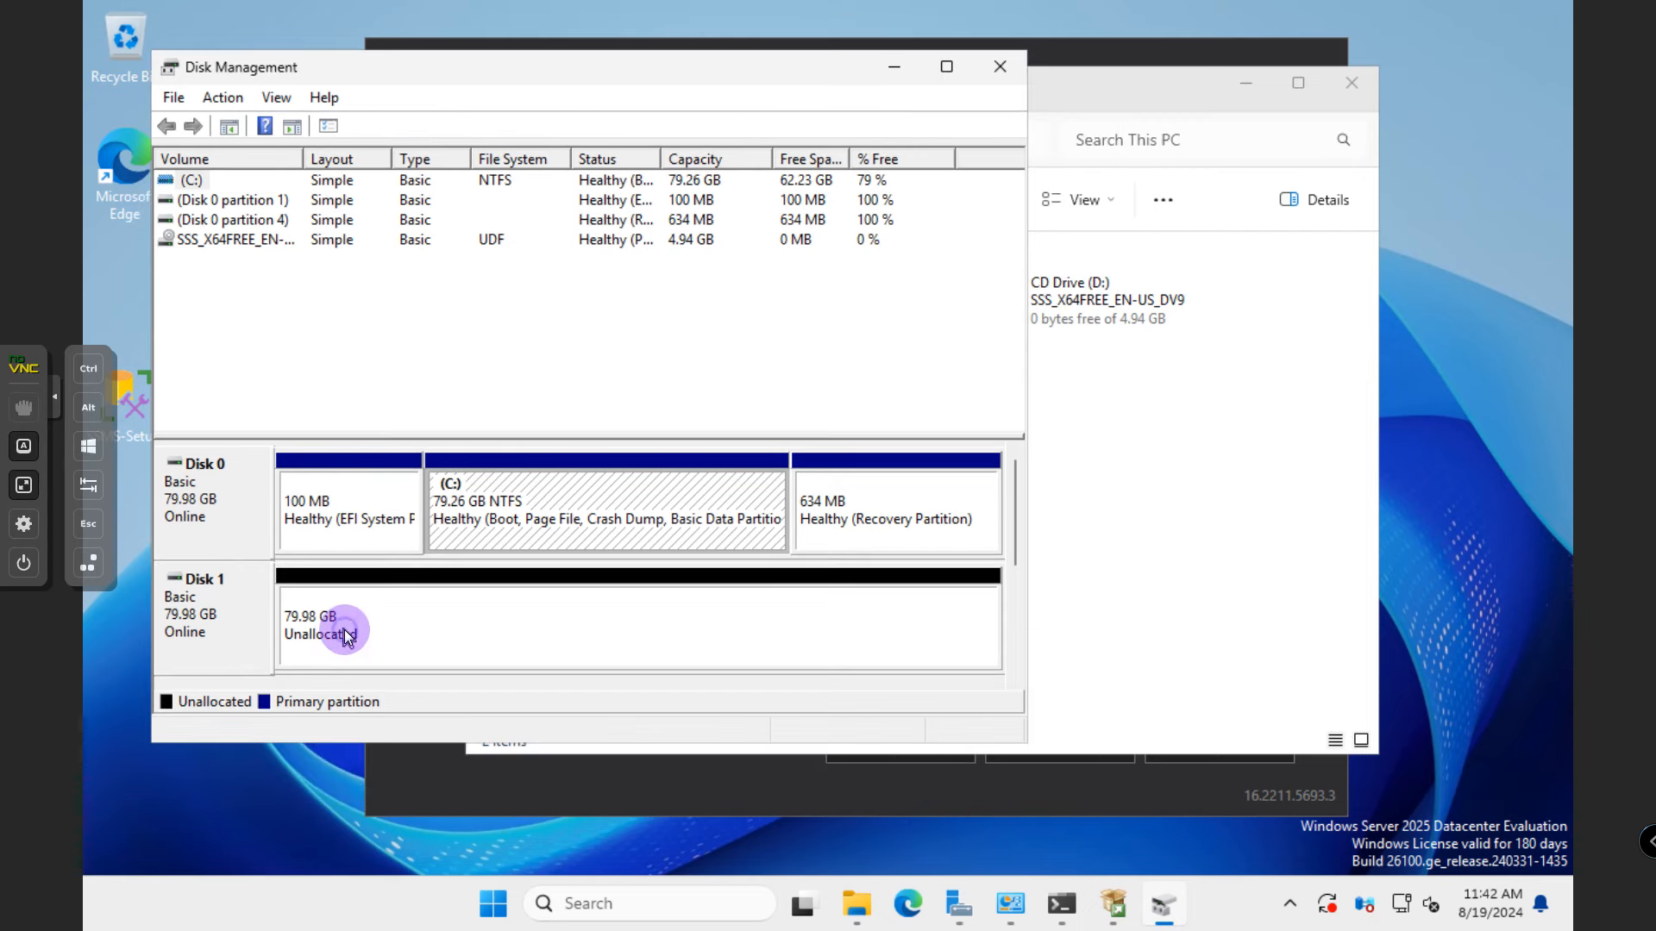
click(412, 650)
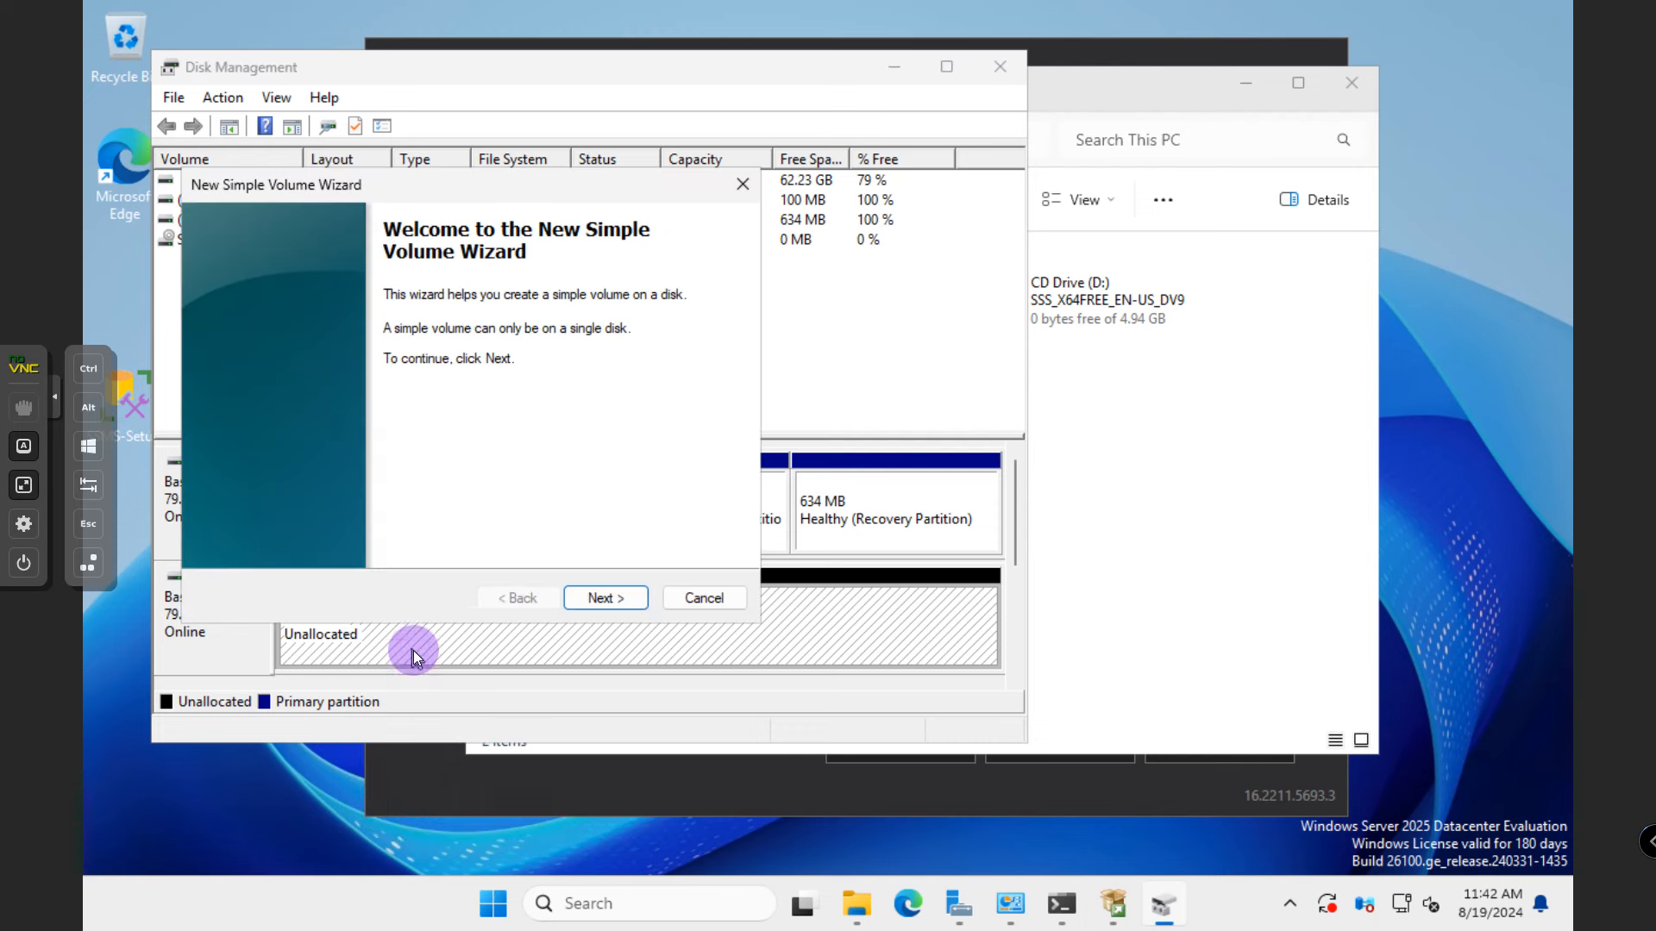
click(591, 600)
double_click(489, 412)
click(585, 598)
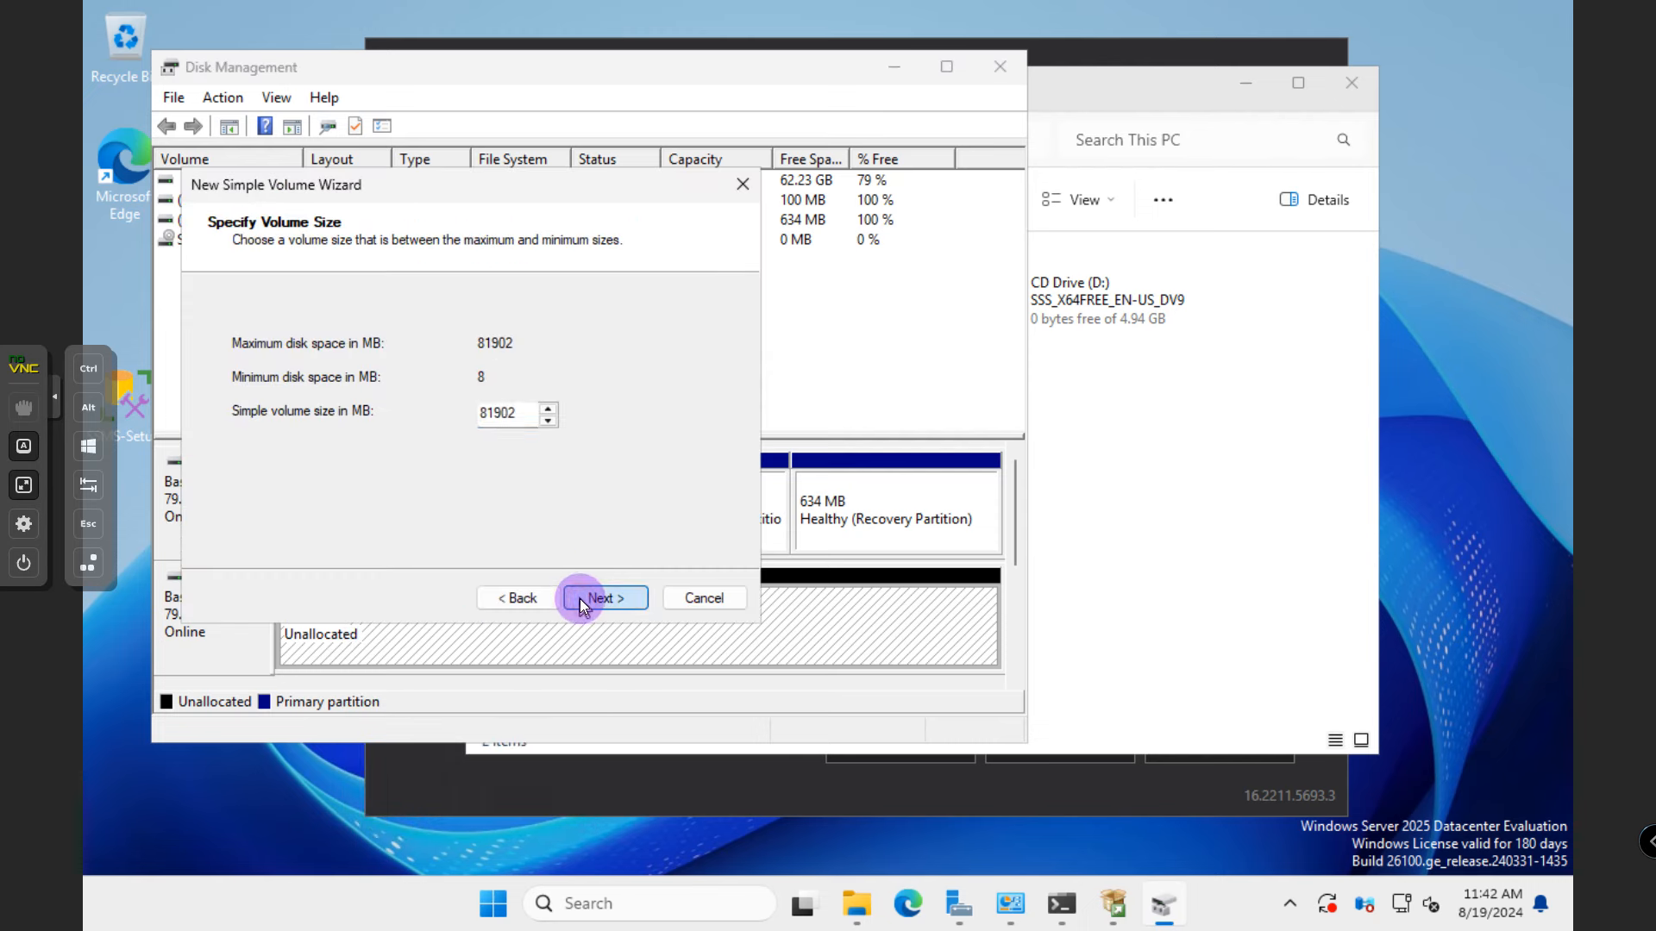
- Assign drive letter A to the new volume and quick-format it as NTFS with the label DATA
click(586, 349)
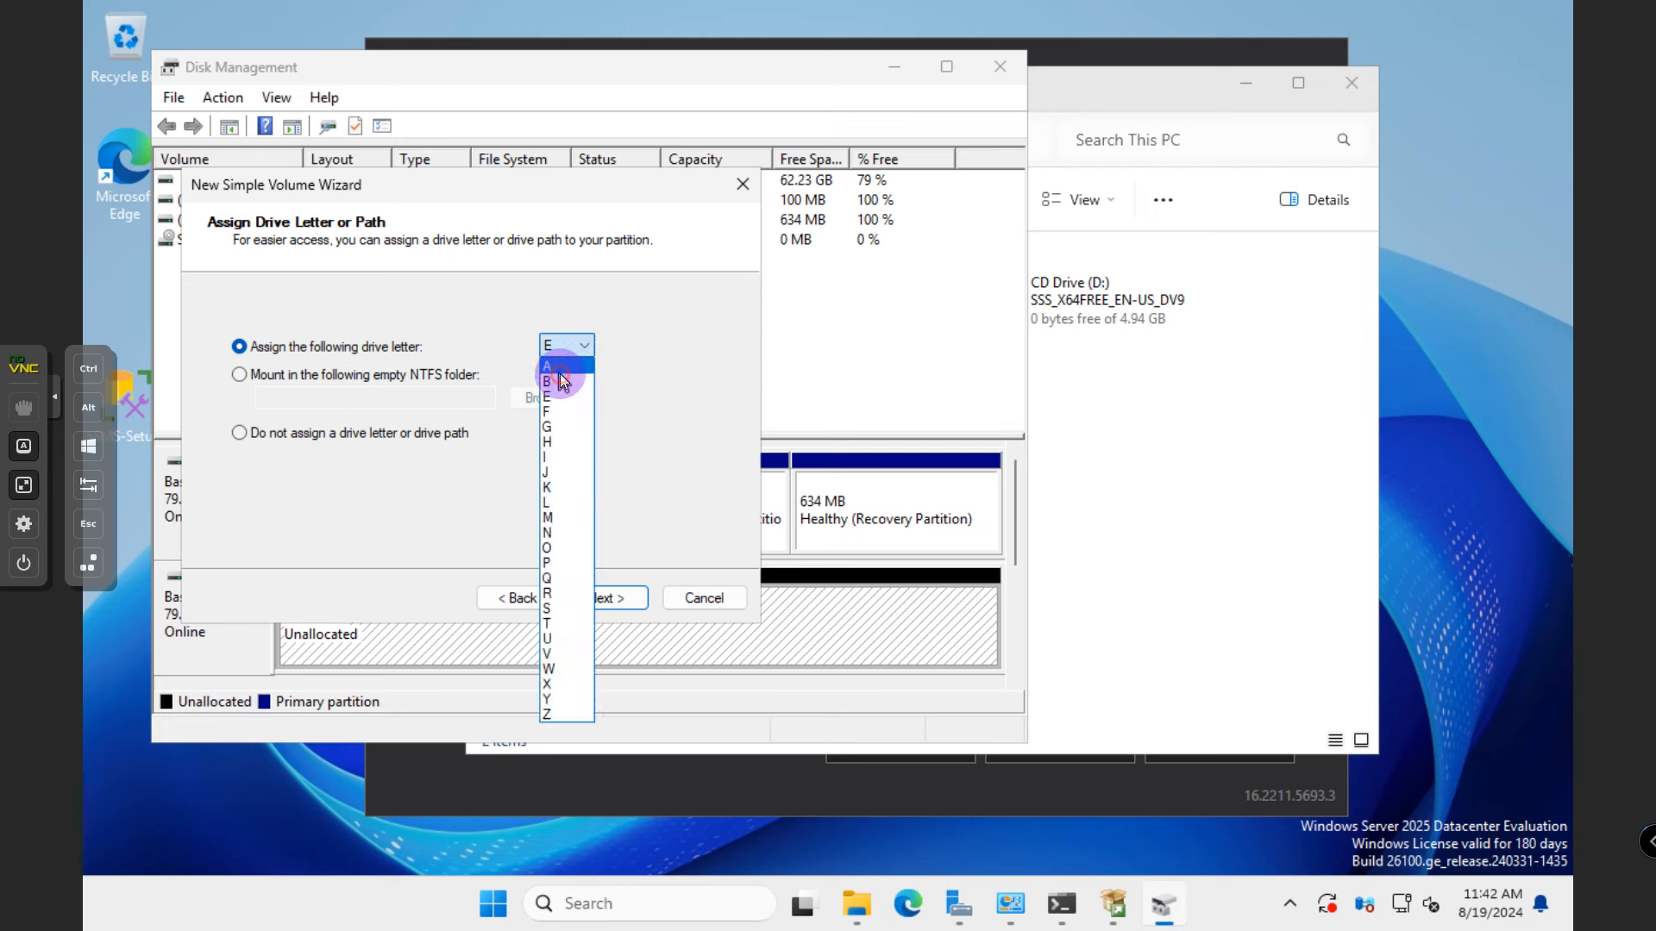
click(557, 366)
click(595, 599)
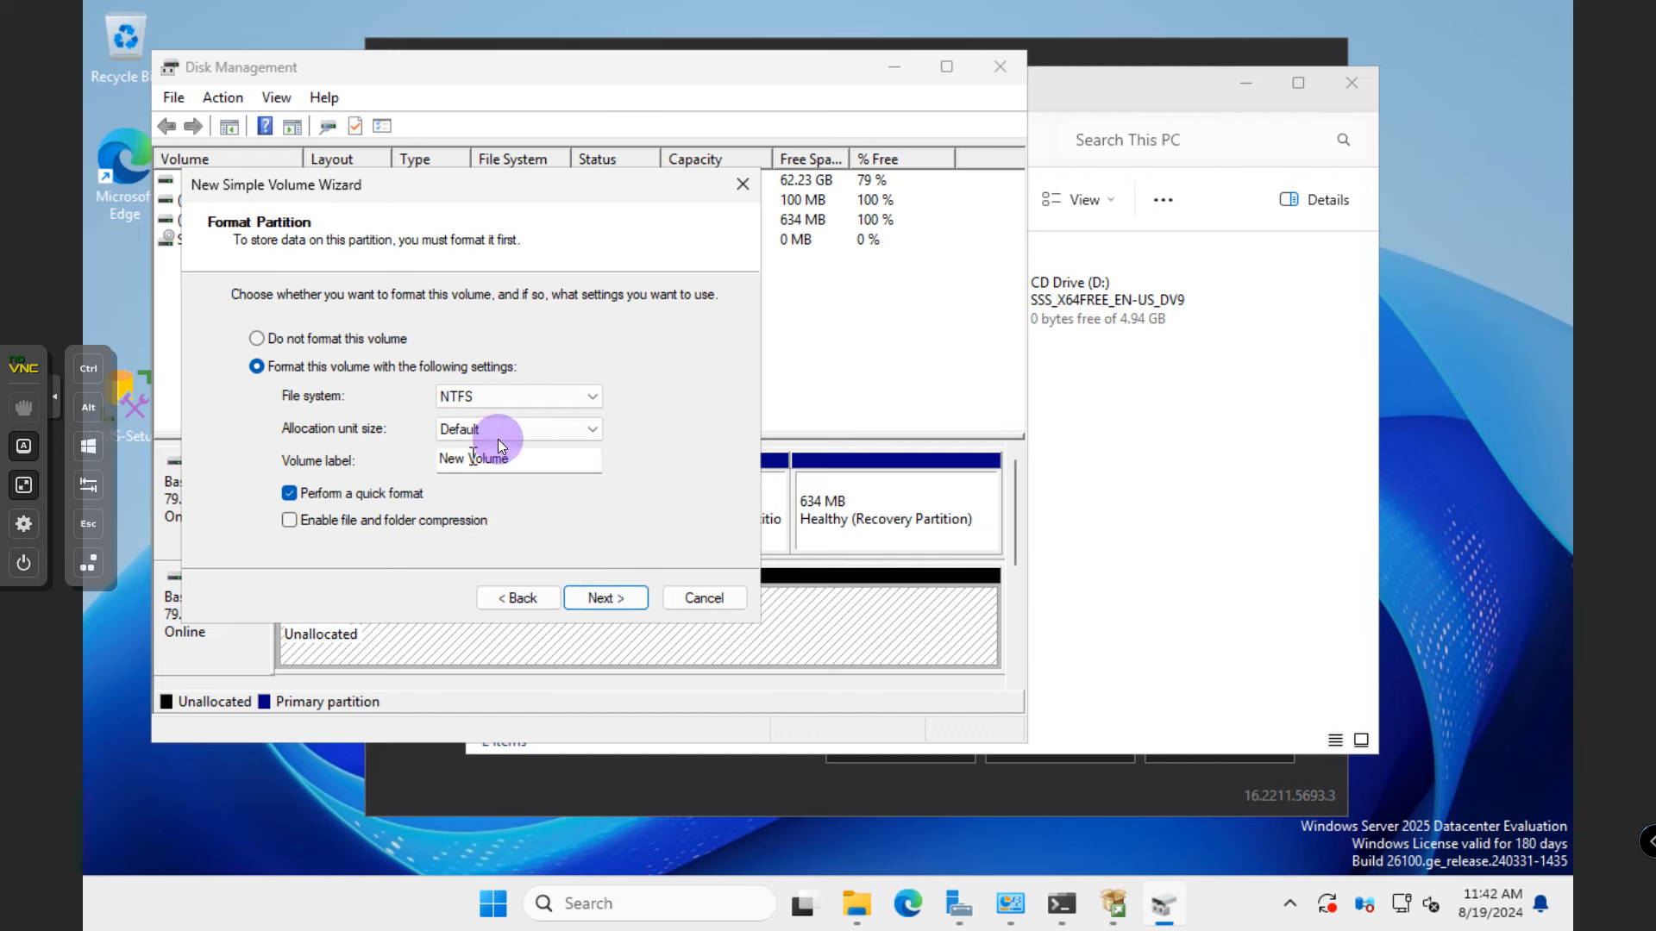
click(472, 462)
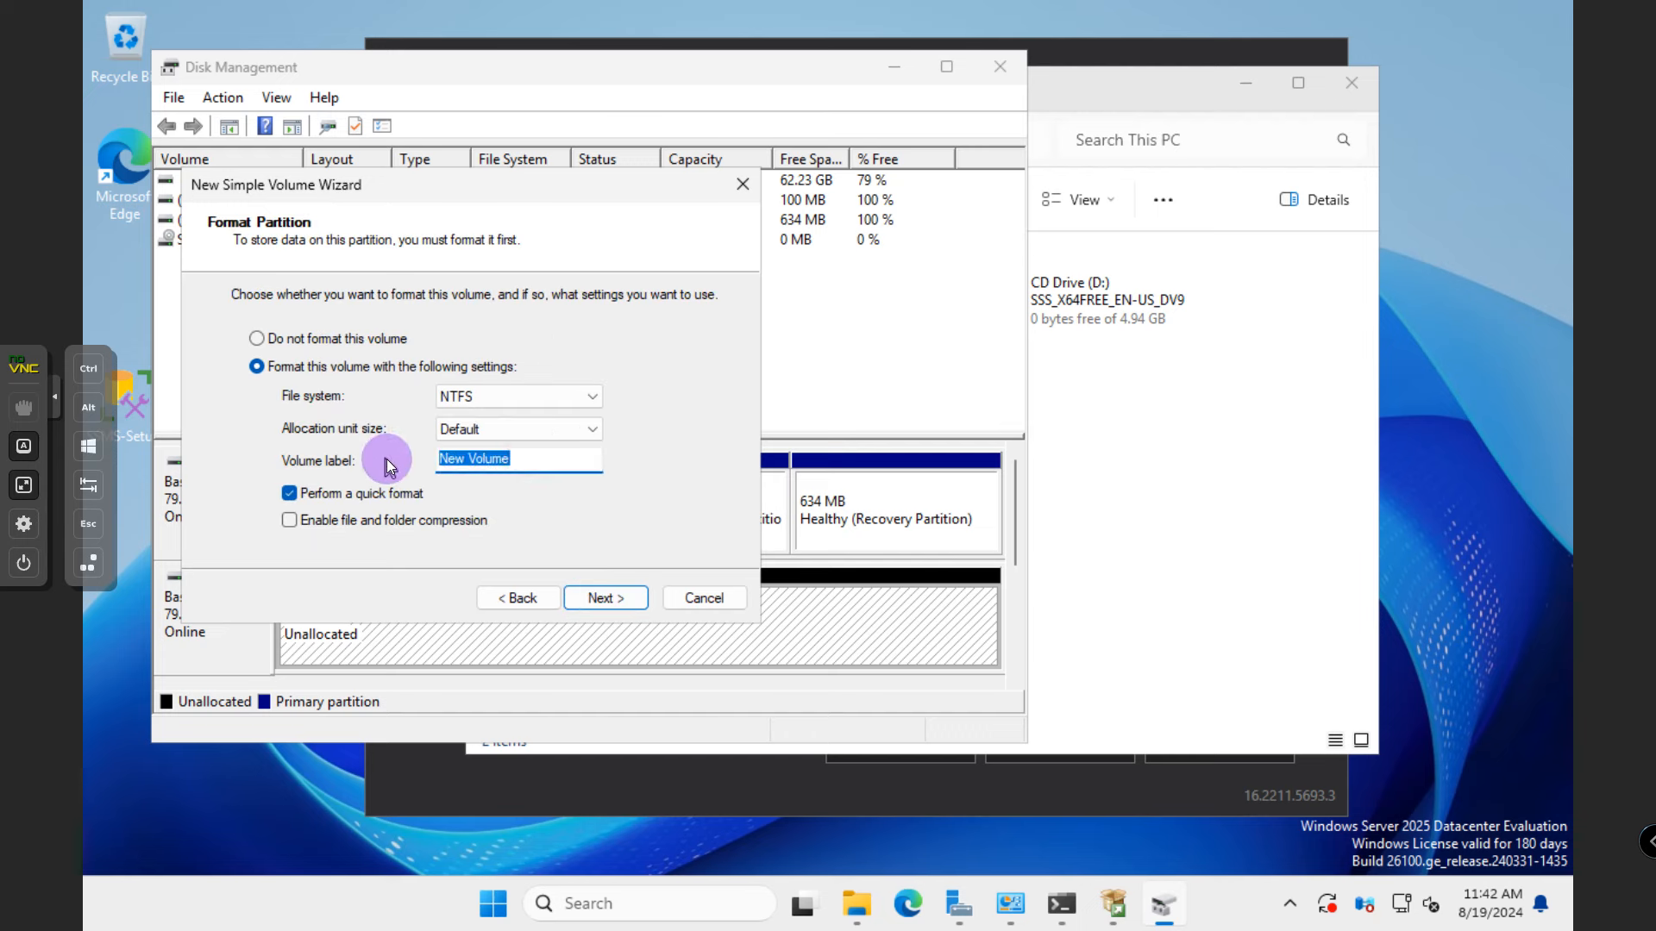
text(DATA)
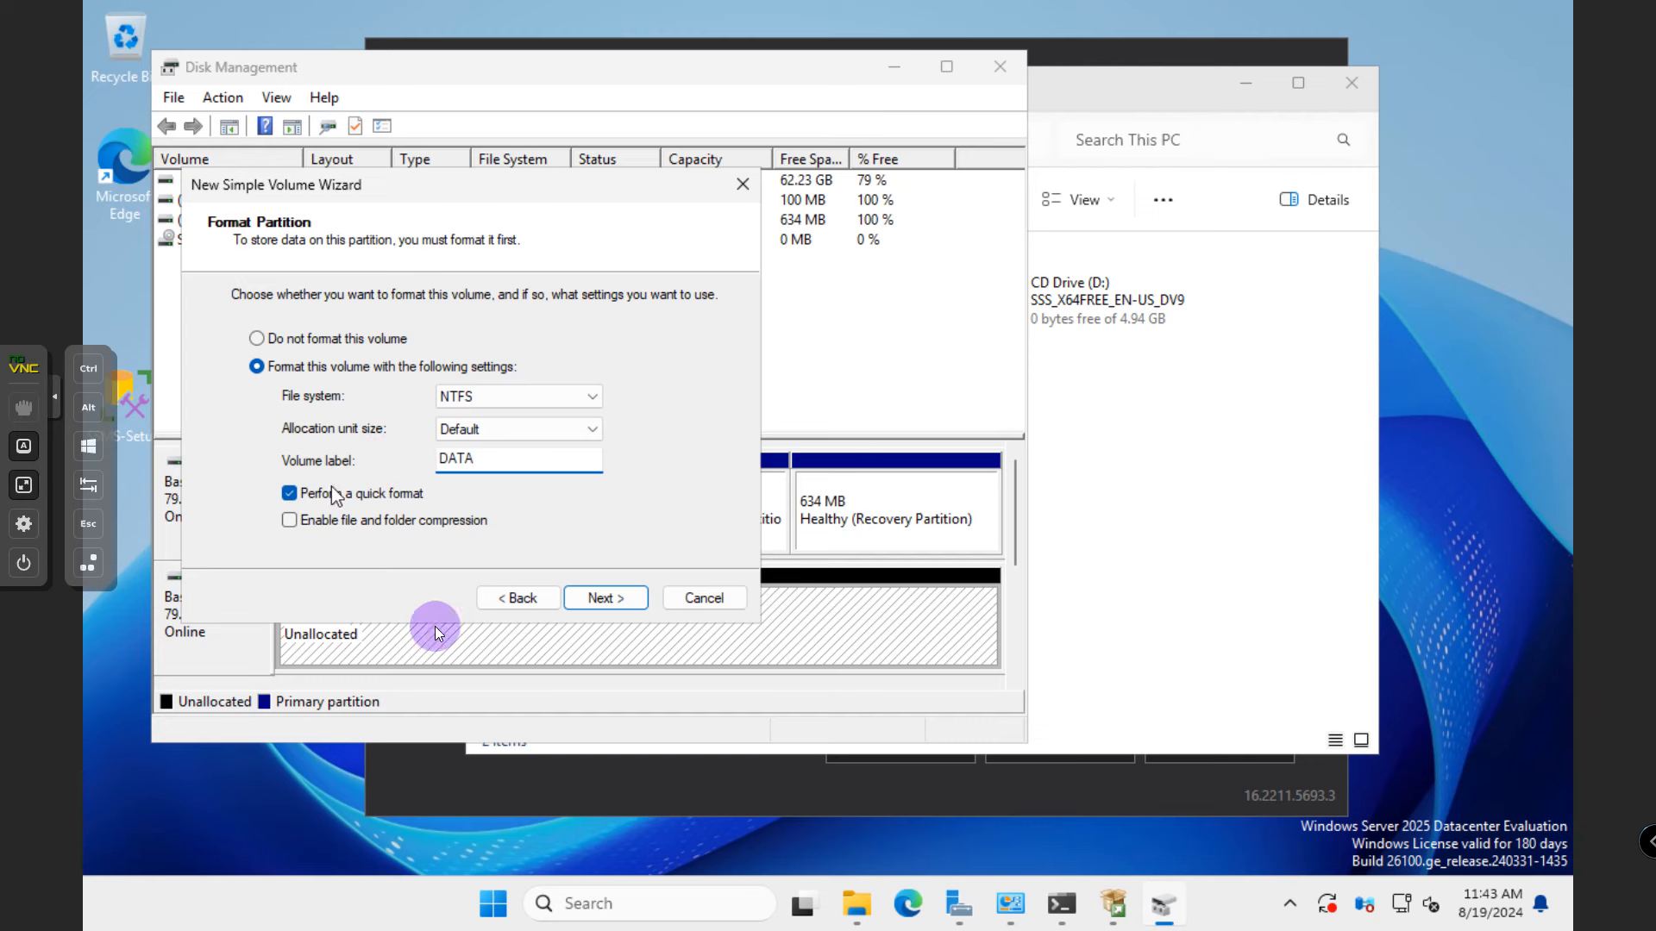
click(588, 601)
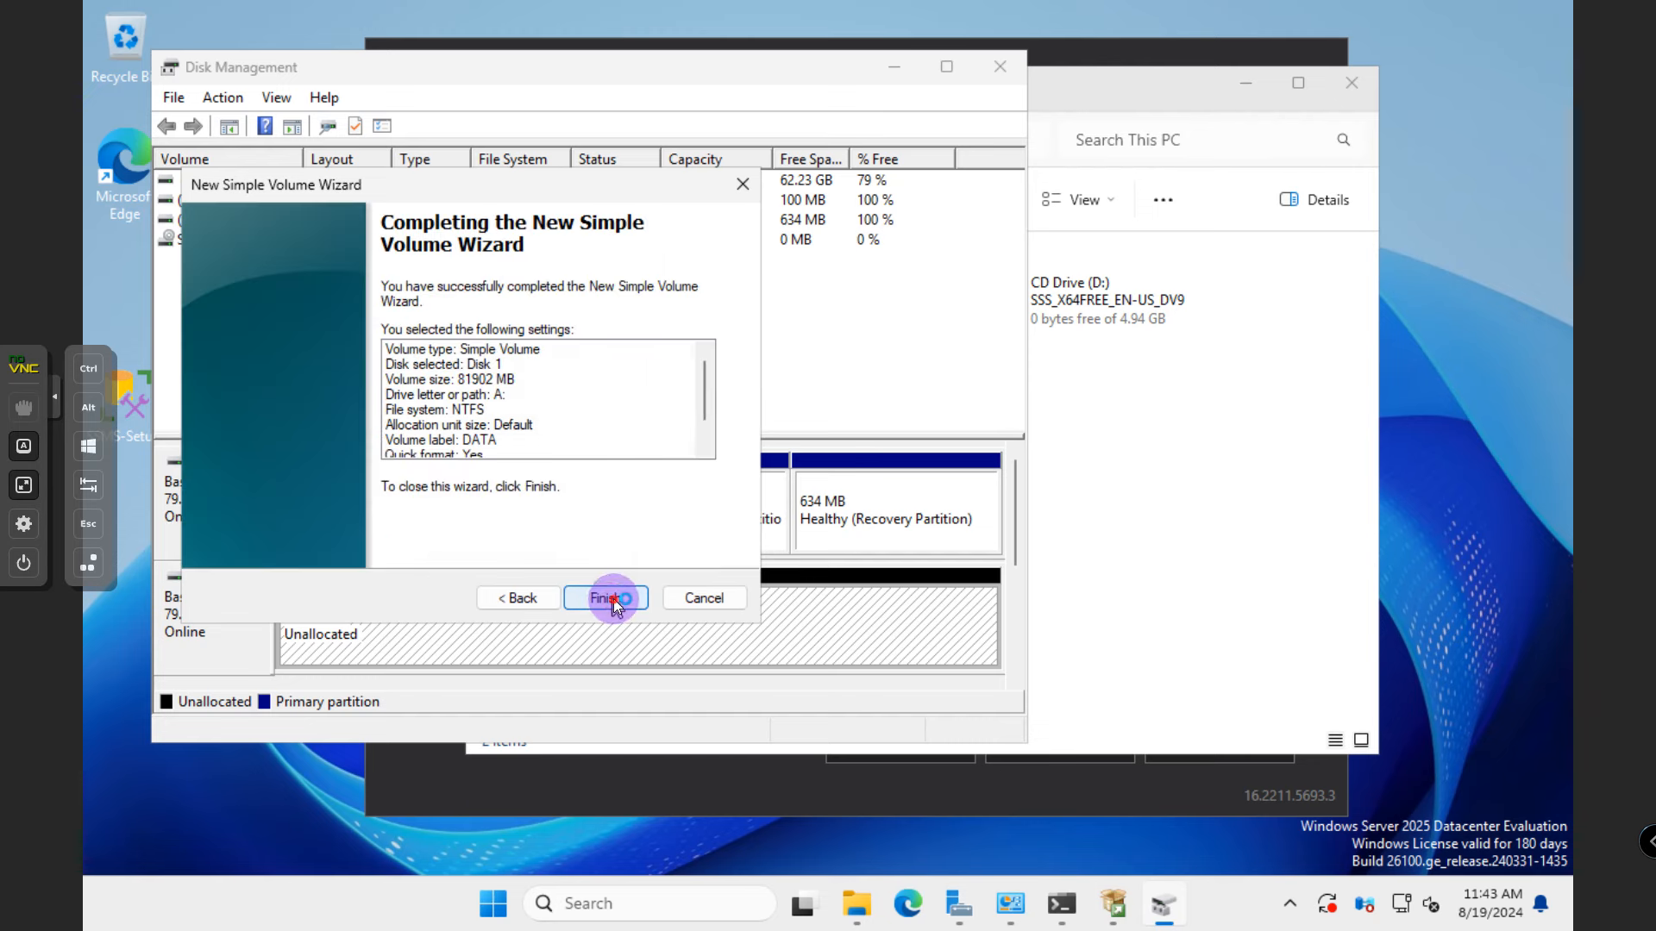
click(613, 599)
- Check the drives listed under This PC in File Explorer, minimize Disk Management, and uncover the SQL Server installer's media location
click(1157, 602)
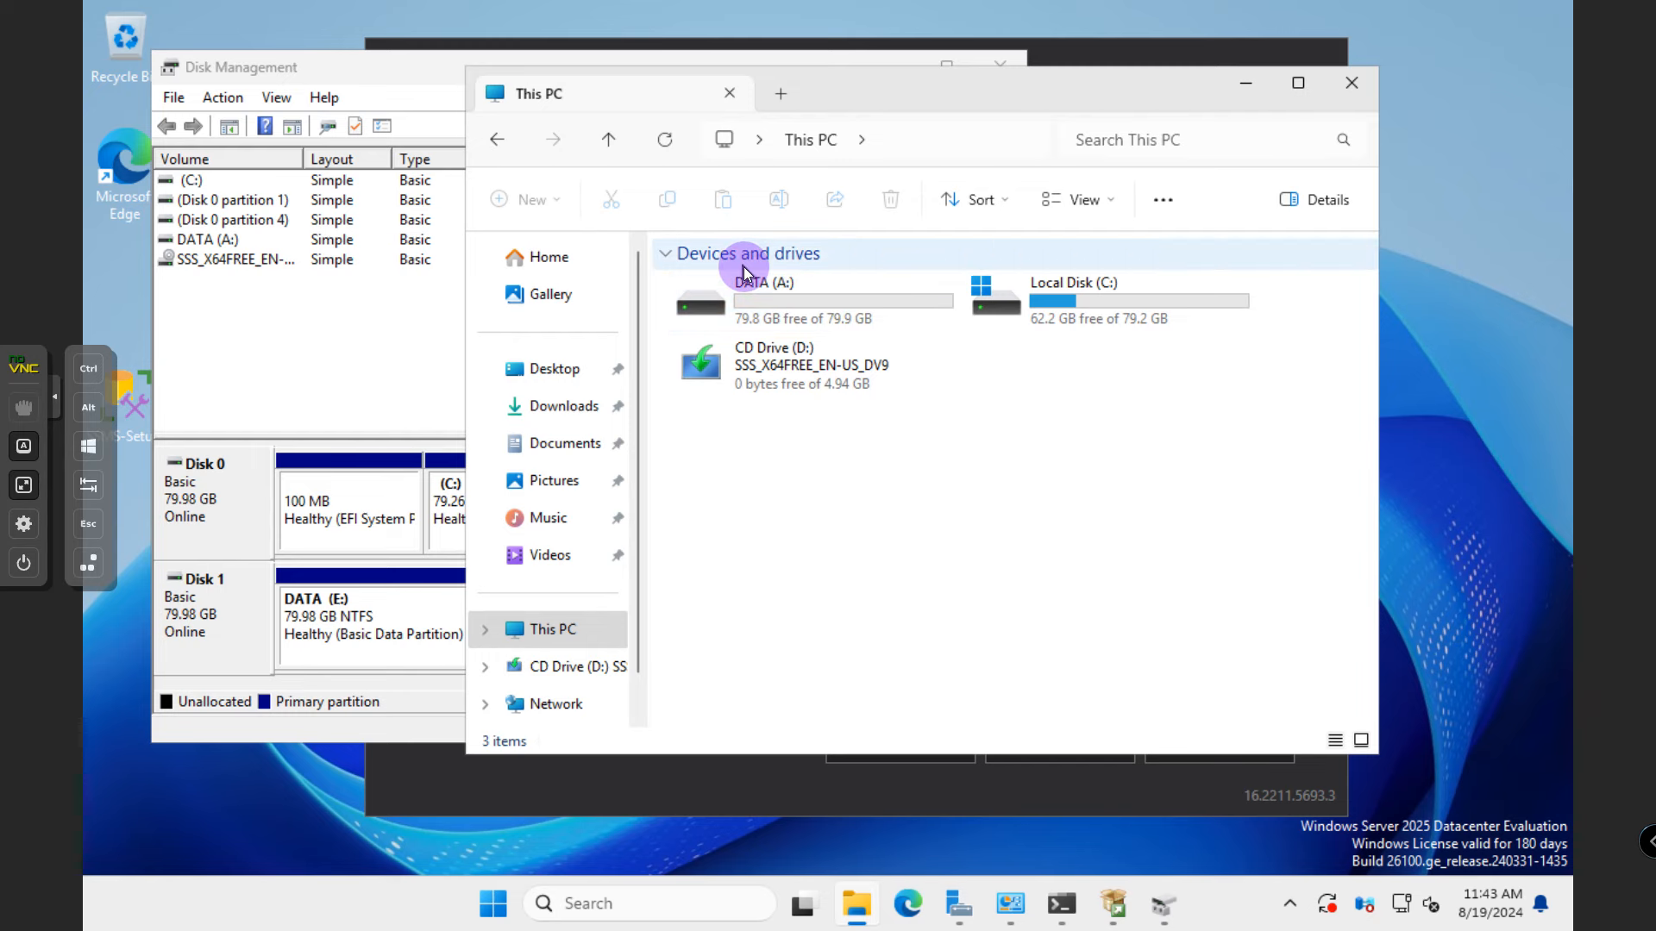
click(354, 72)
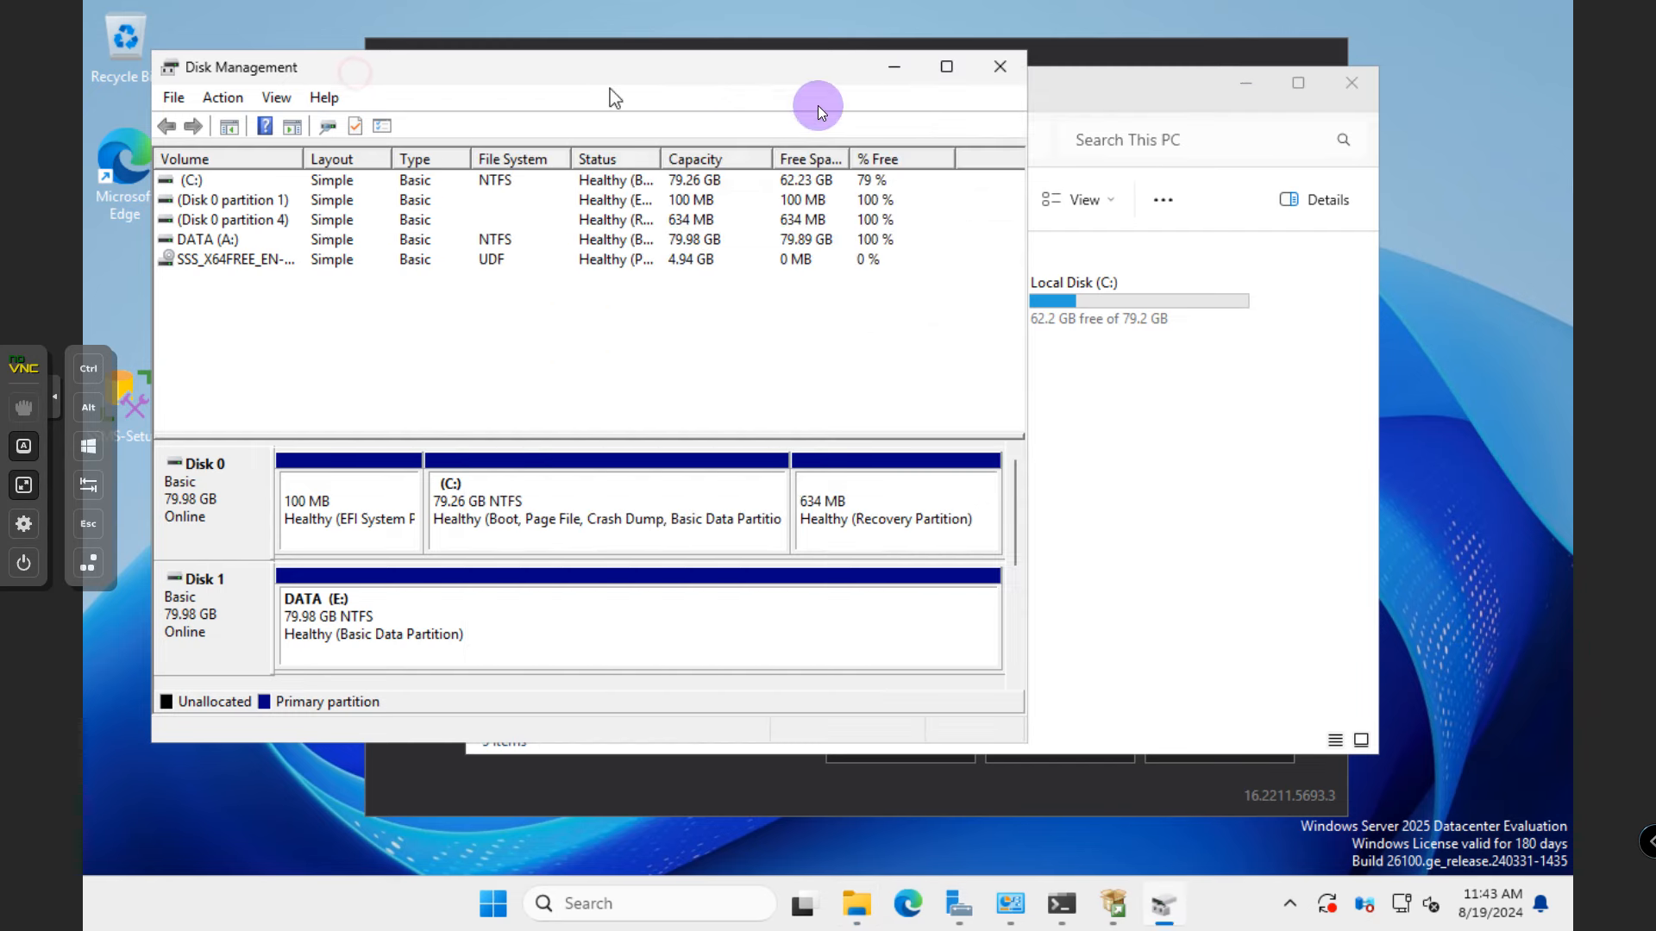
click(911, 74)
drag(1039, 94, 1203, 61)
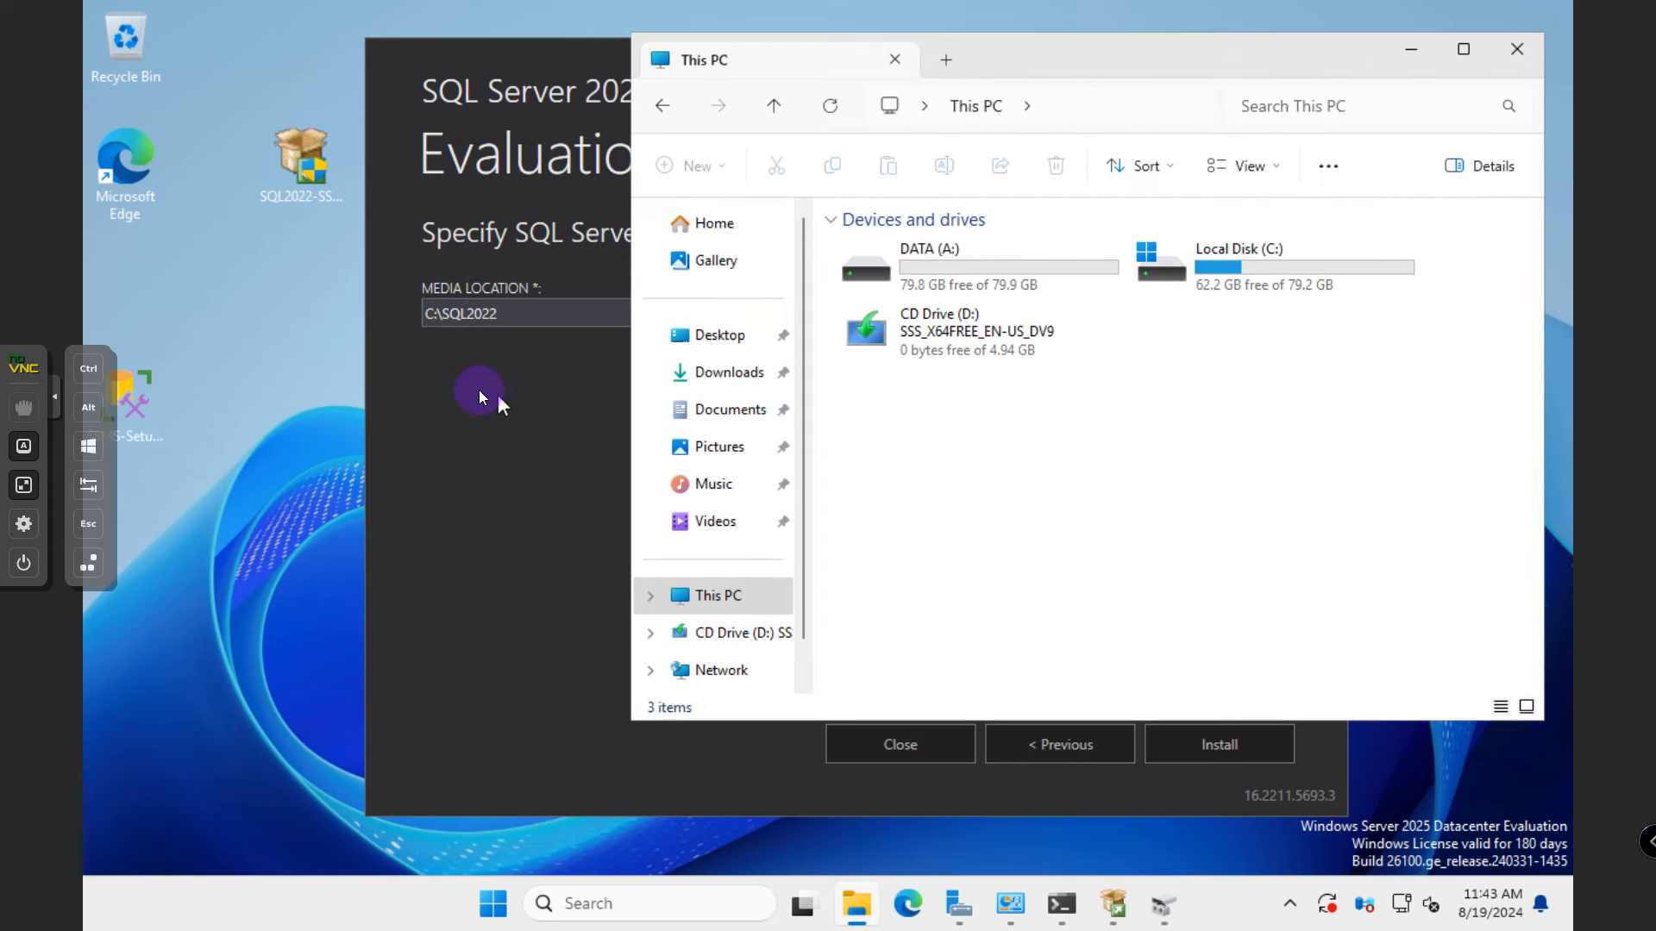
- Set the SQL Server media location to A:\SQL2022 and start the download and installation
click(432, 315)
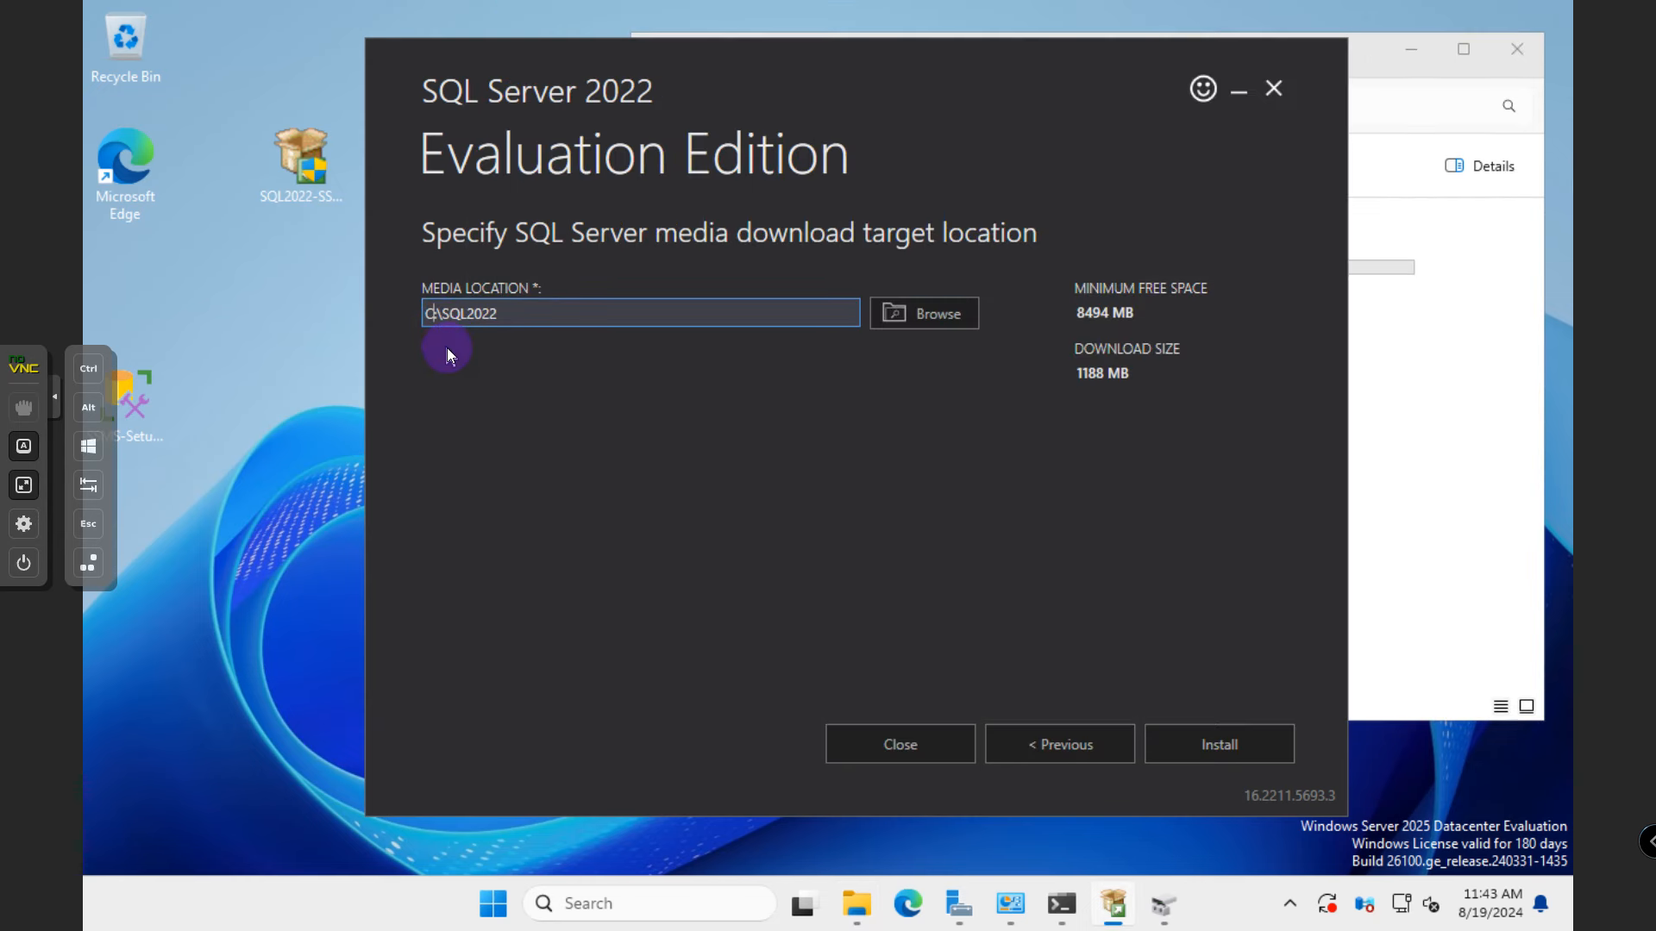
text(A:)
click(1234, 748)
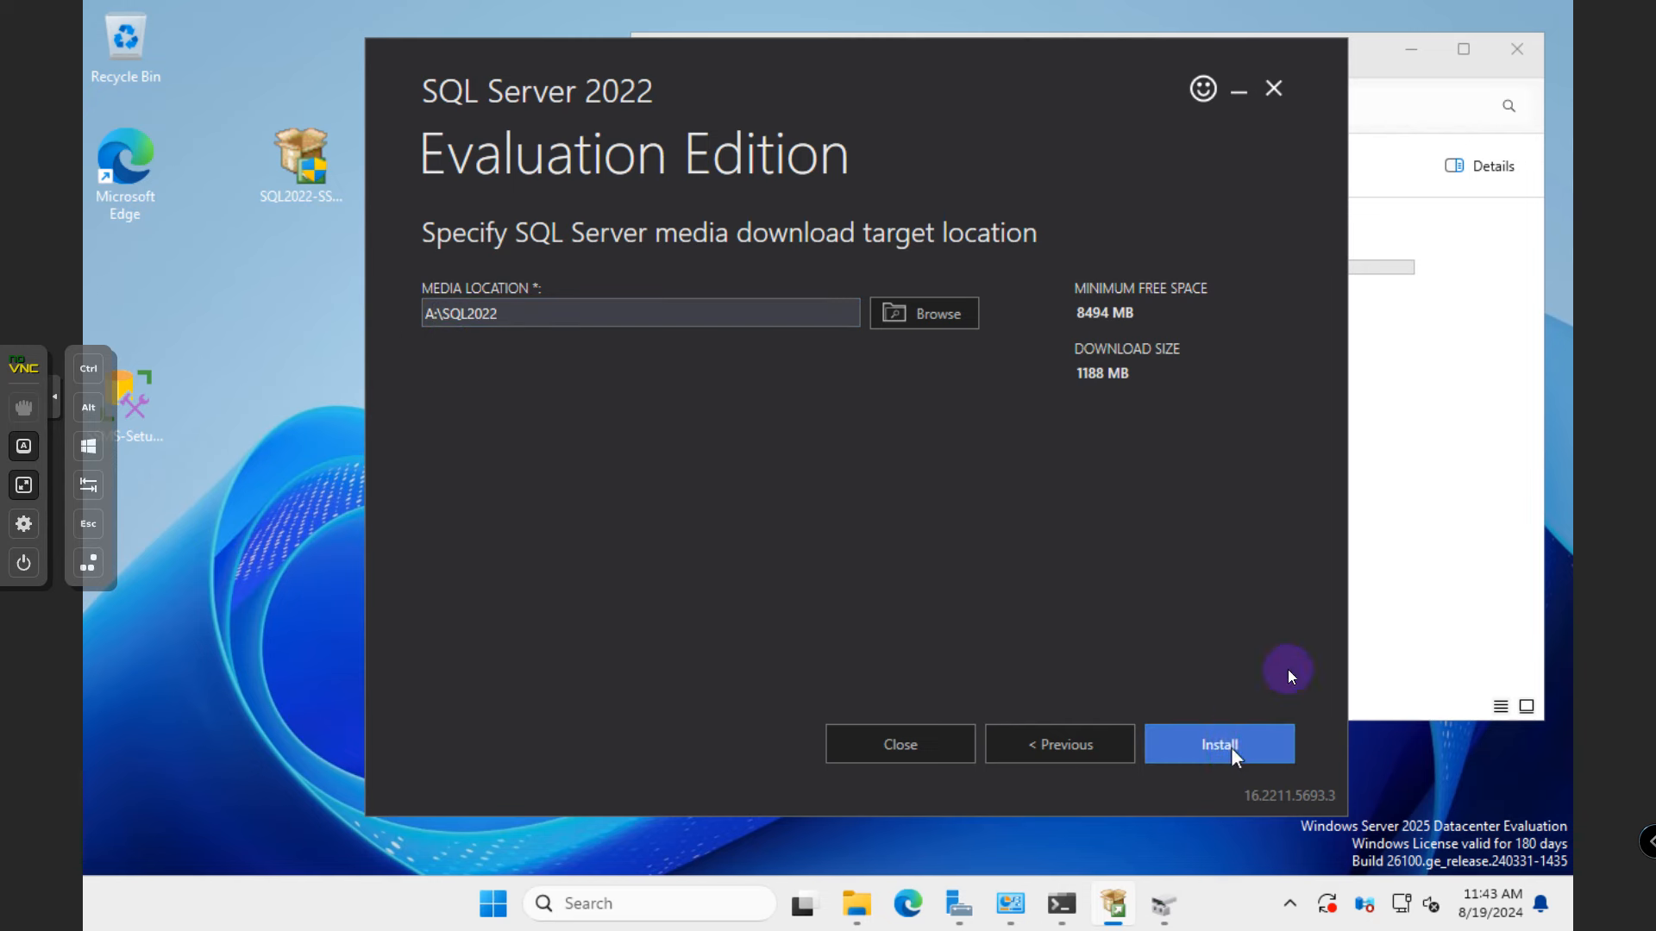
- Open the DATA (A:) drive in File Explorer and narrow its window to reveal the installer's download progress
click(1441, 511)
double_click(979, 266)
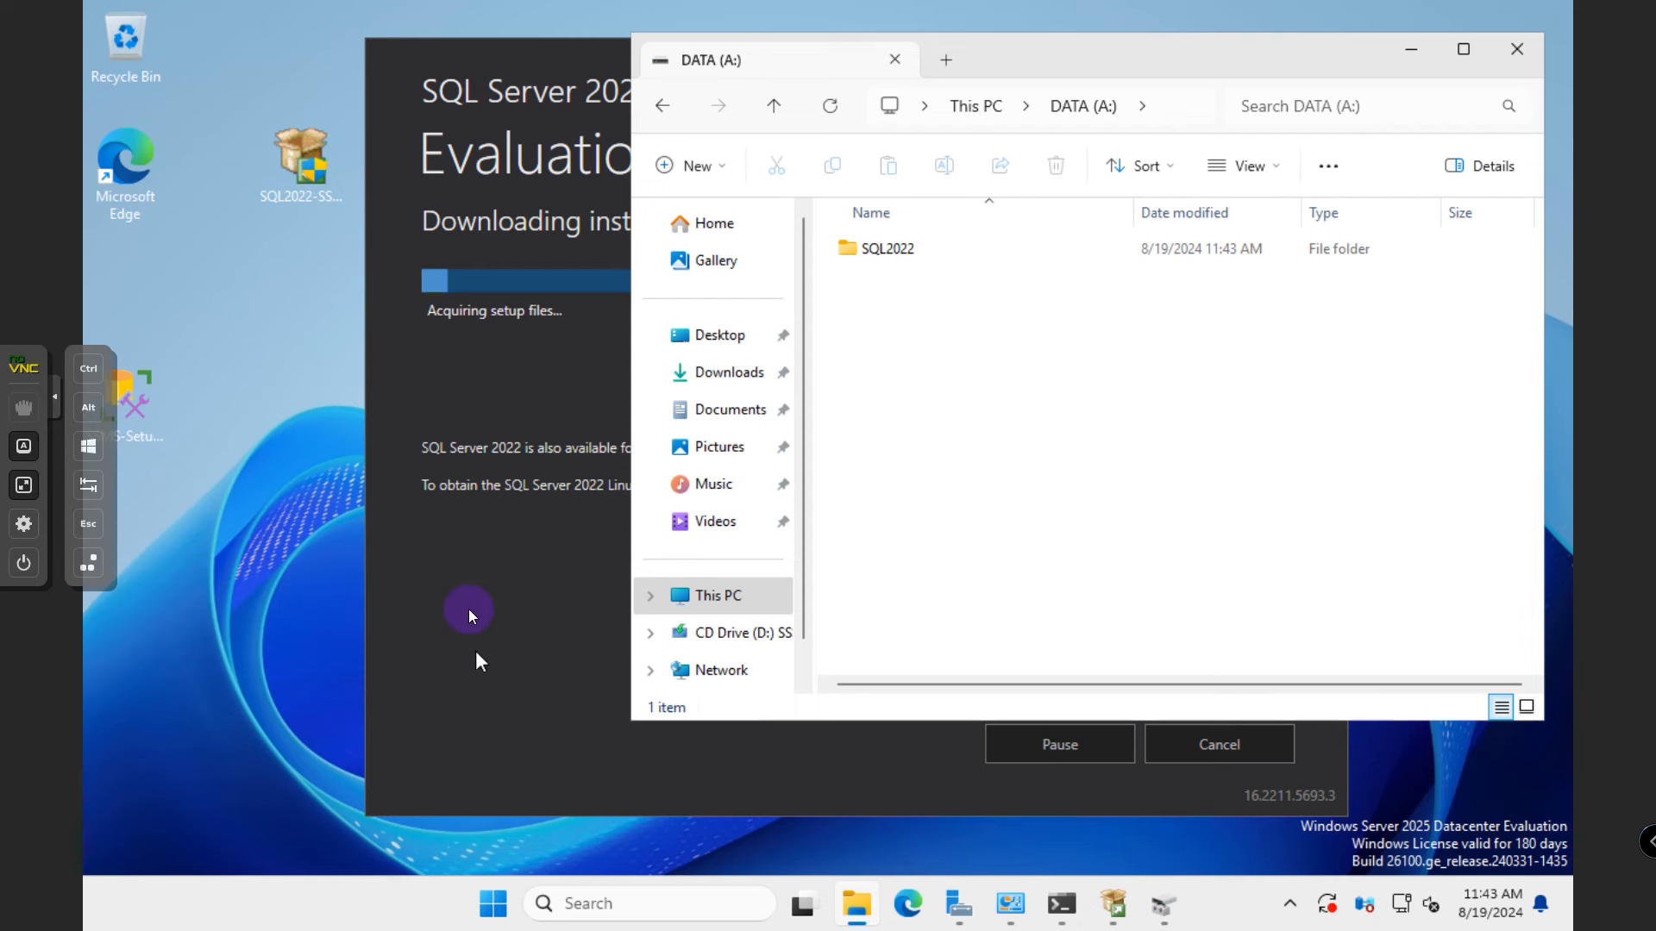
drag(630, 307, 1032, 325)
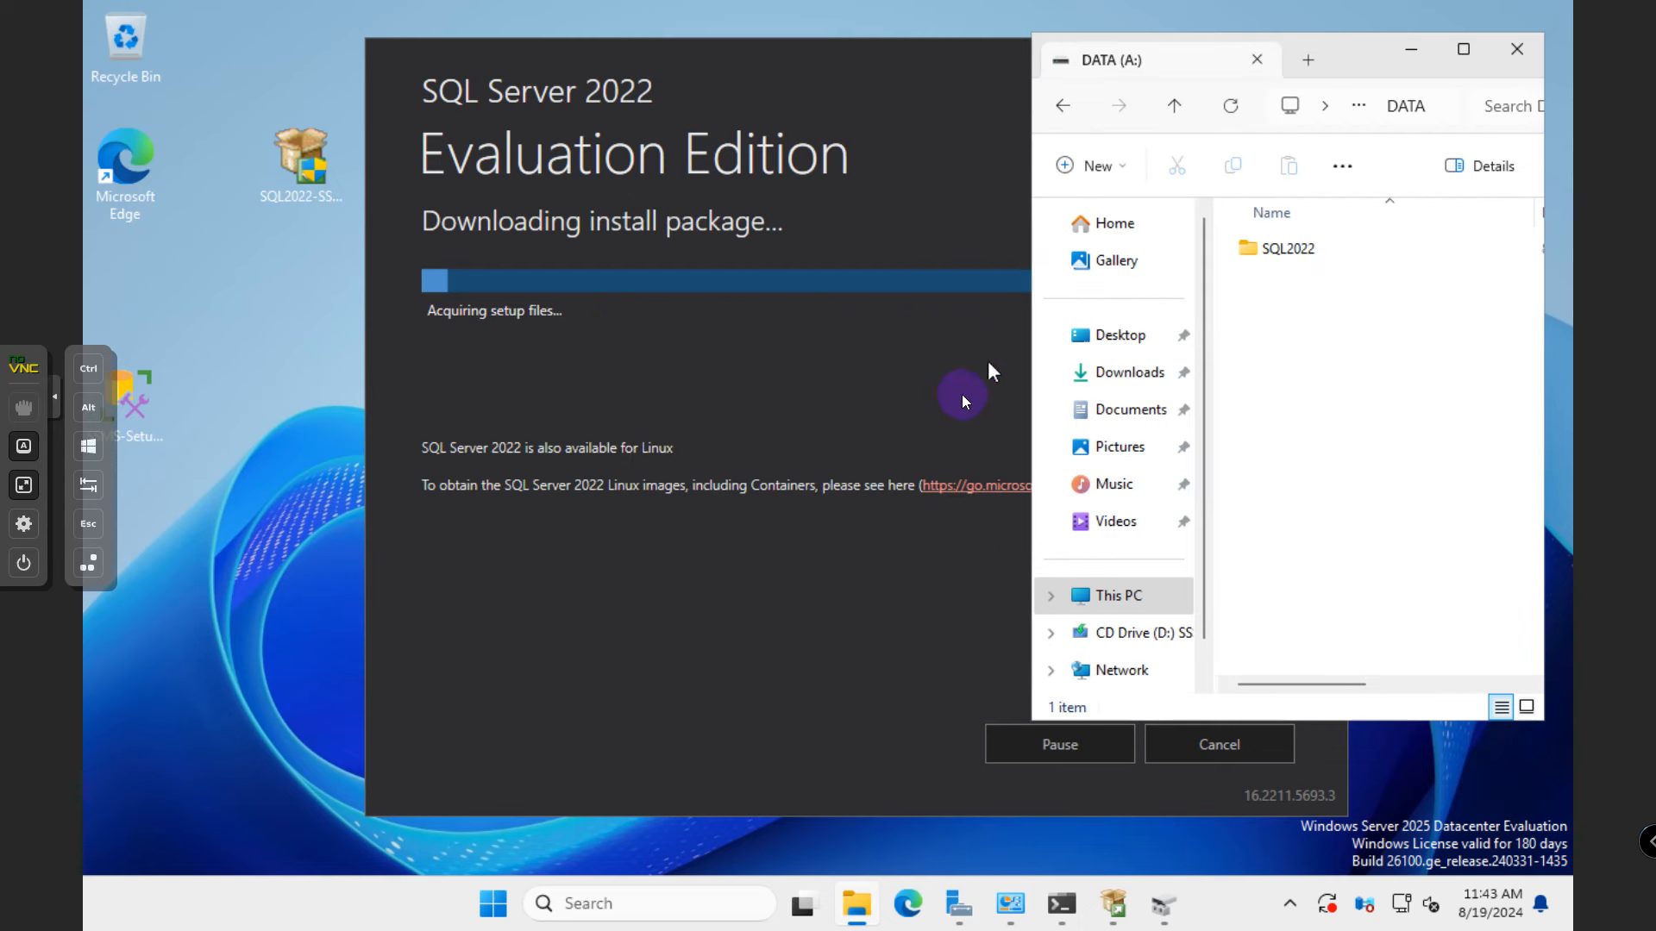
click(725, 355)
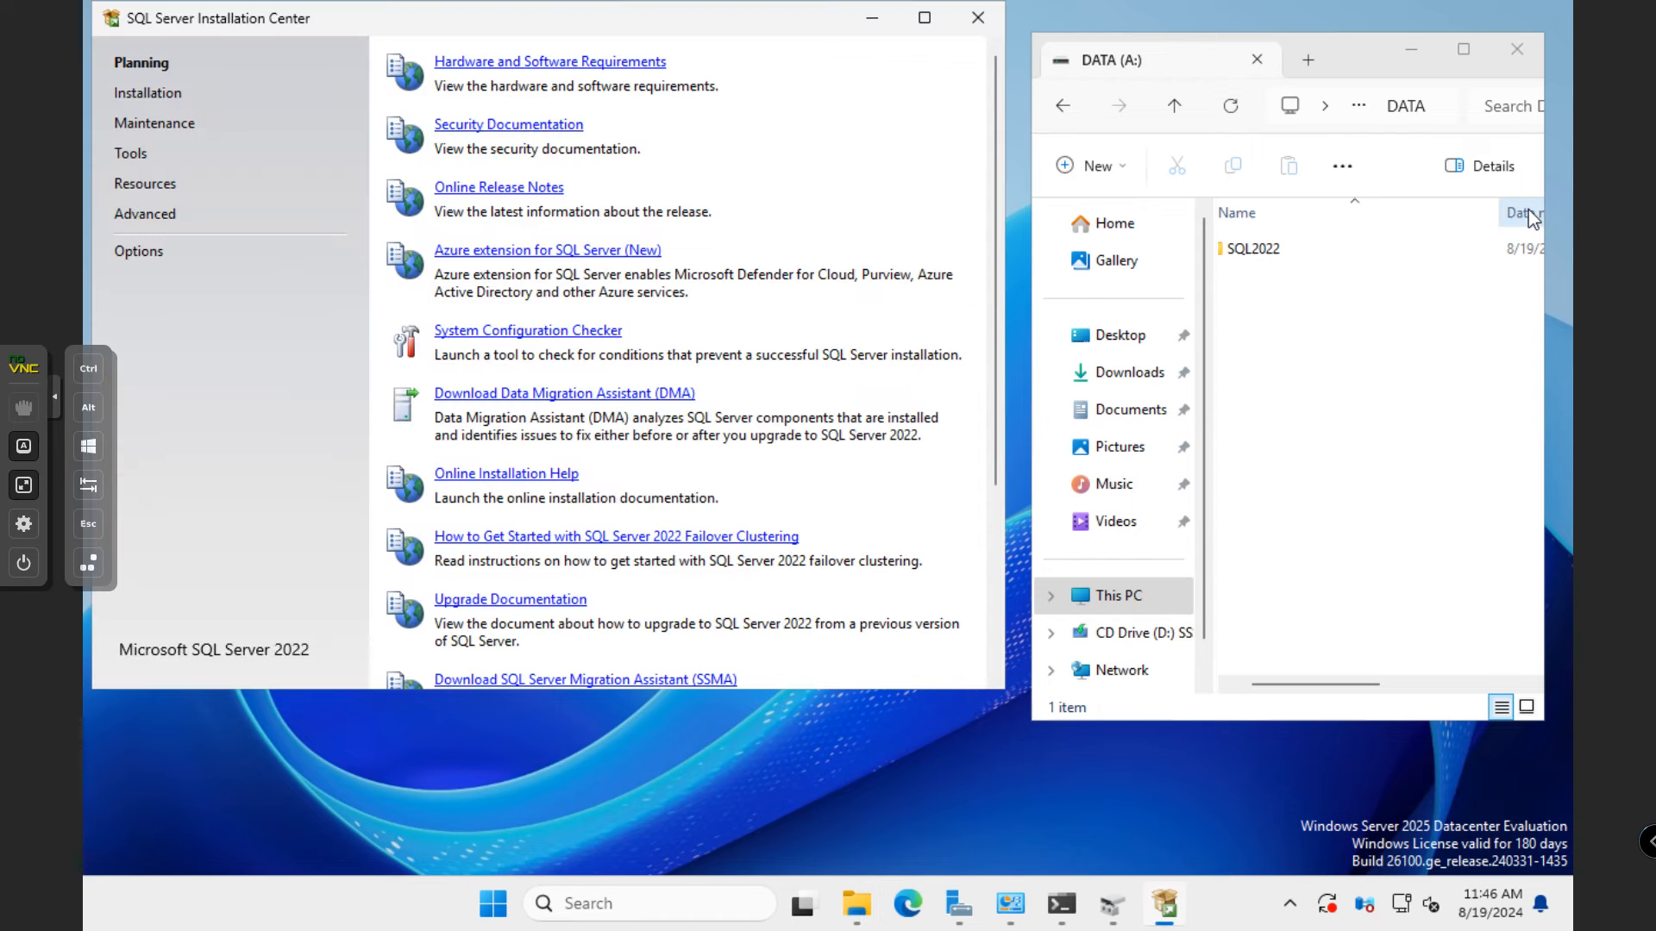
- Reposition the SQL Server Installation Center and review its Installation and Planning options
drag(704, 21, 962, 68)
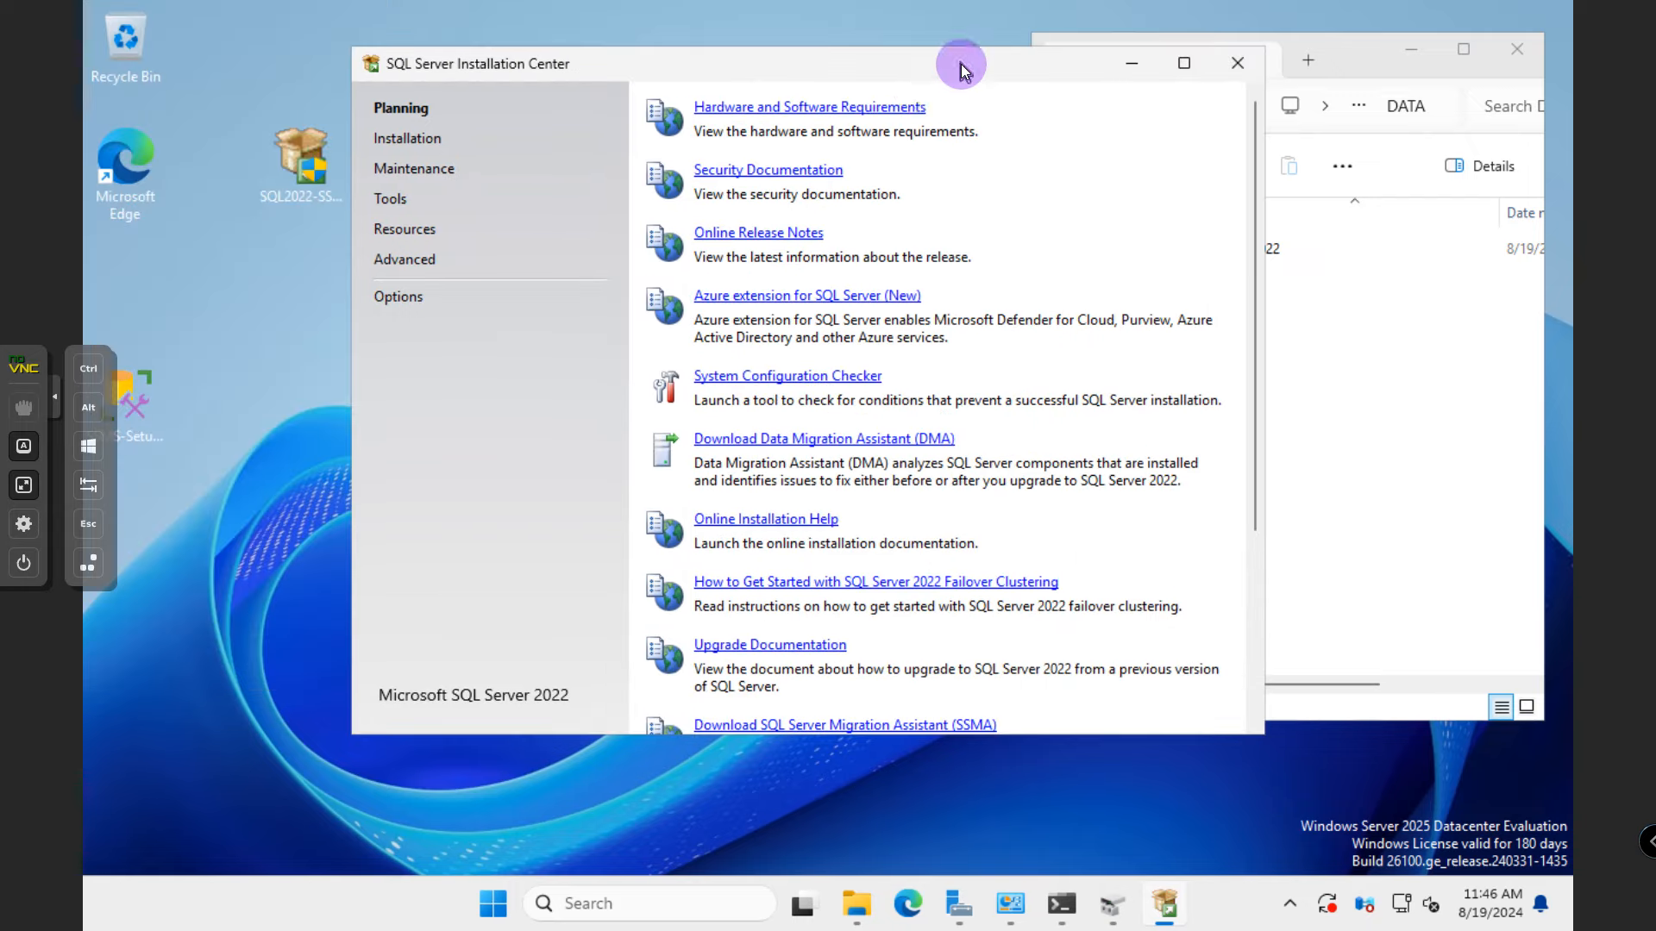
click(428, 144)
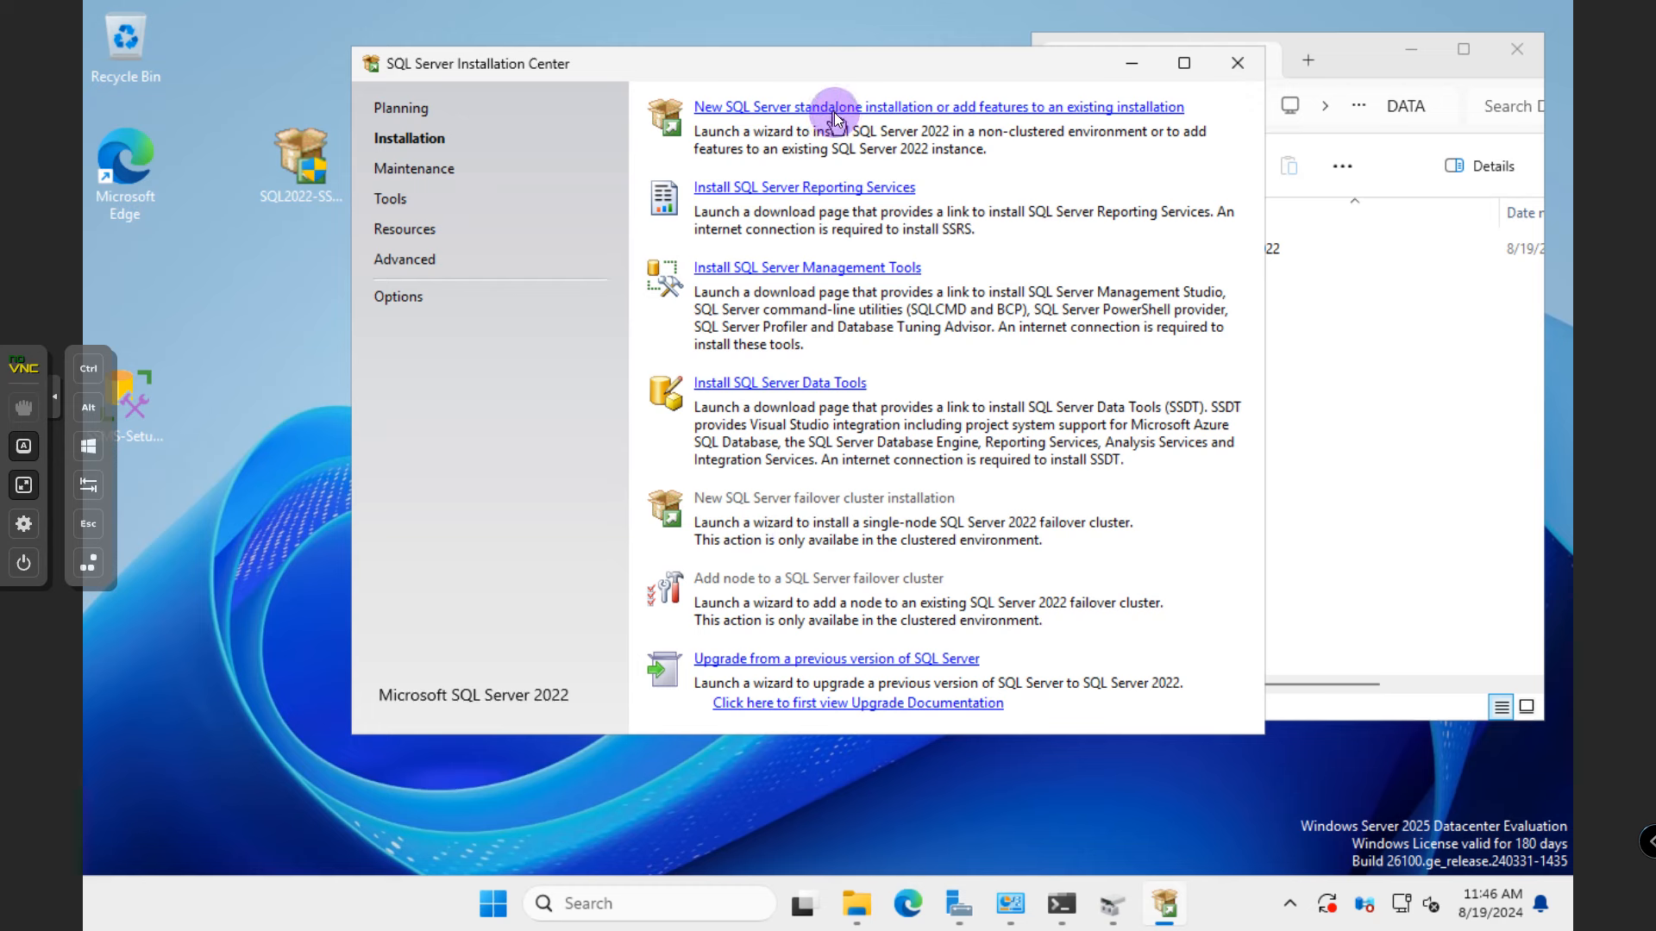
click(419, 115)
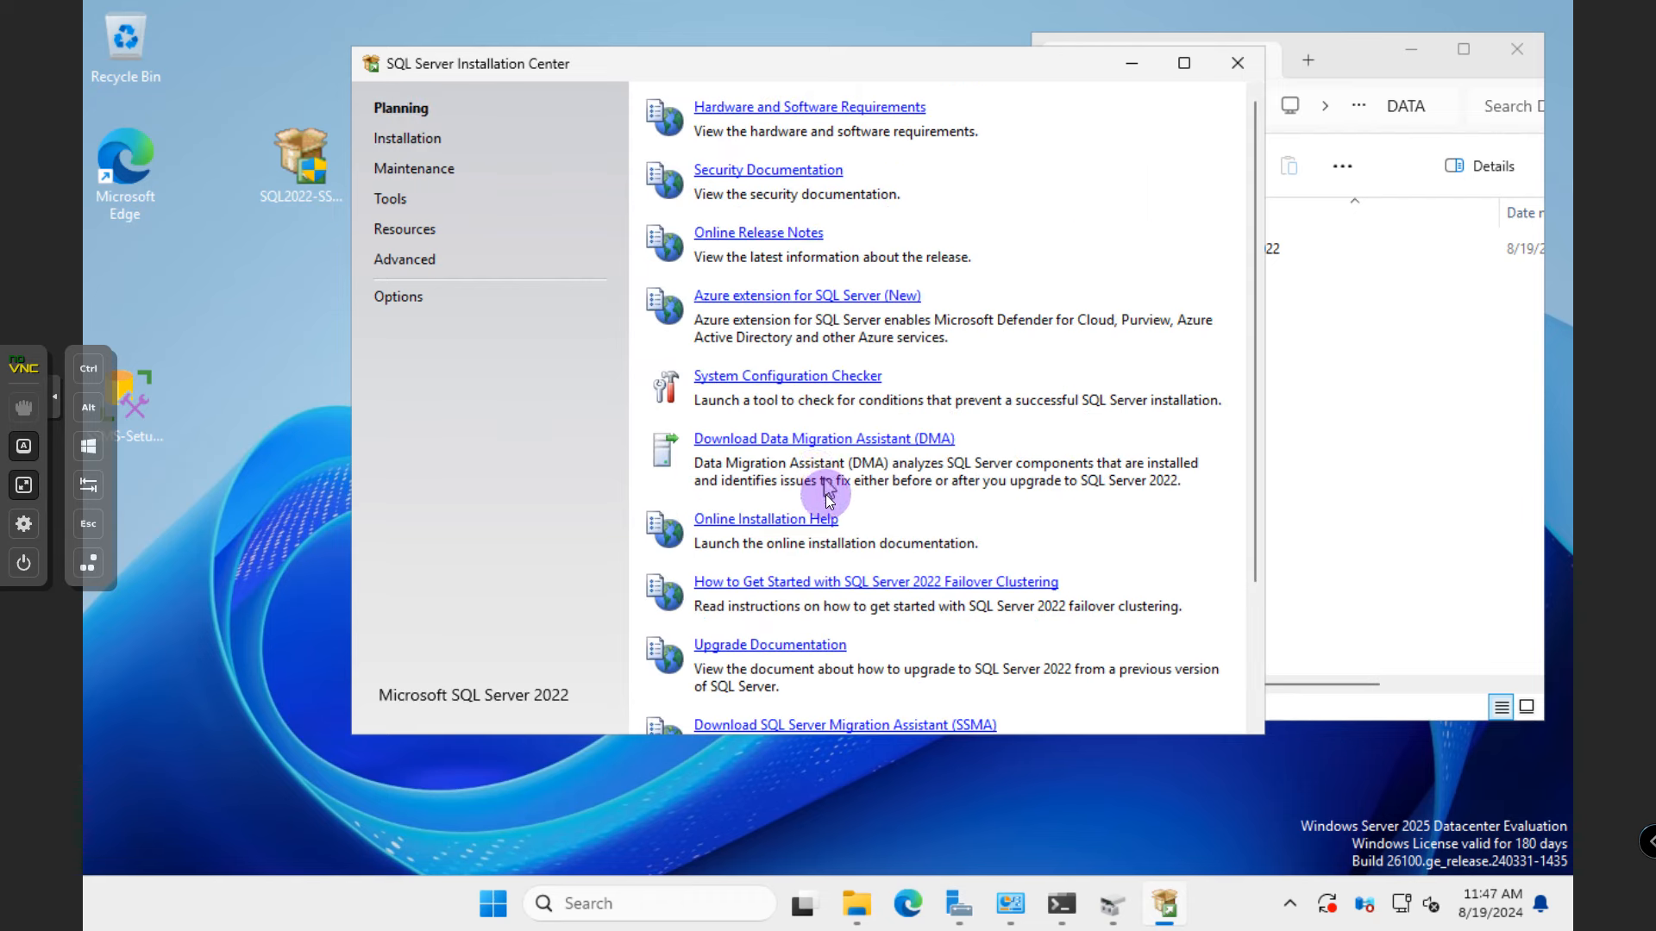
scroll(789, 250, down, 3)
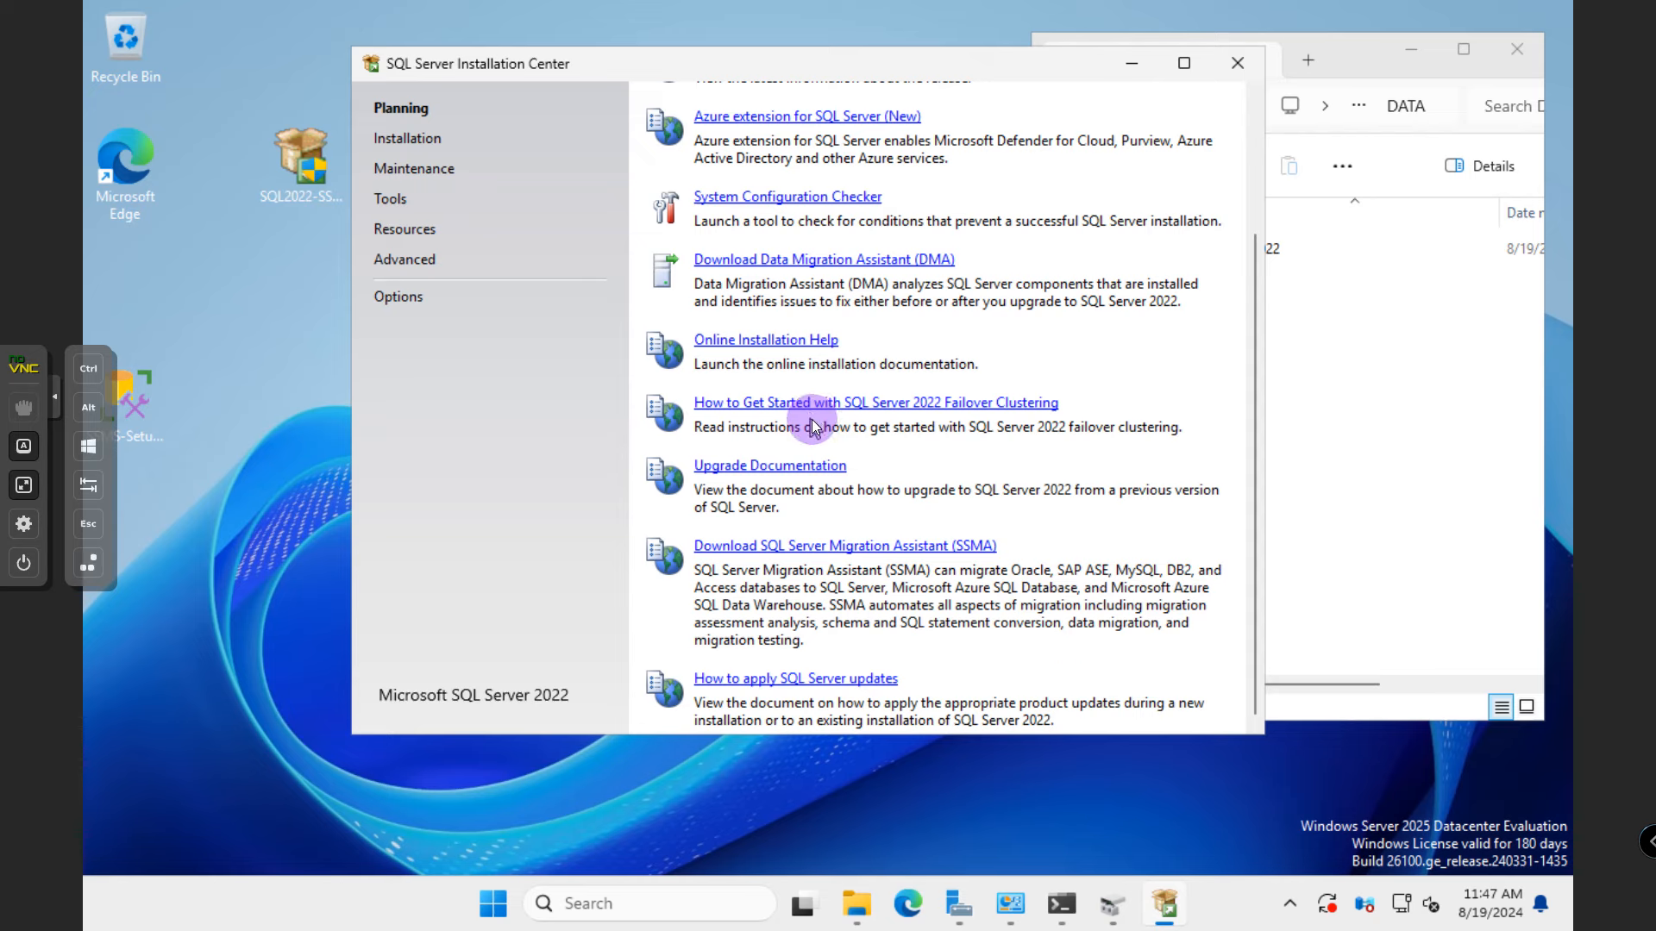
scroll(805, 429, up, 3)
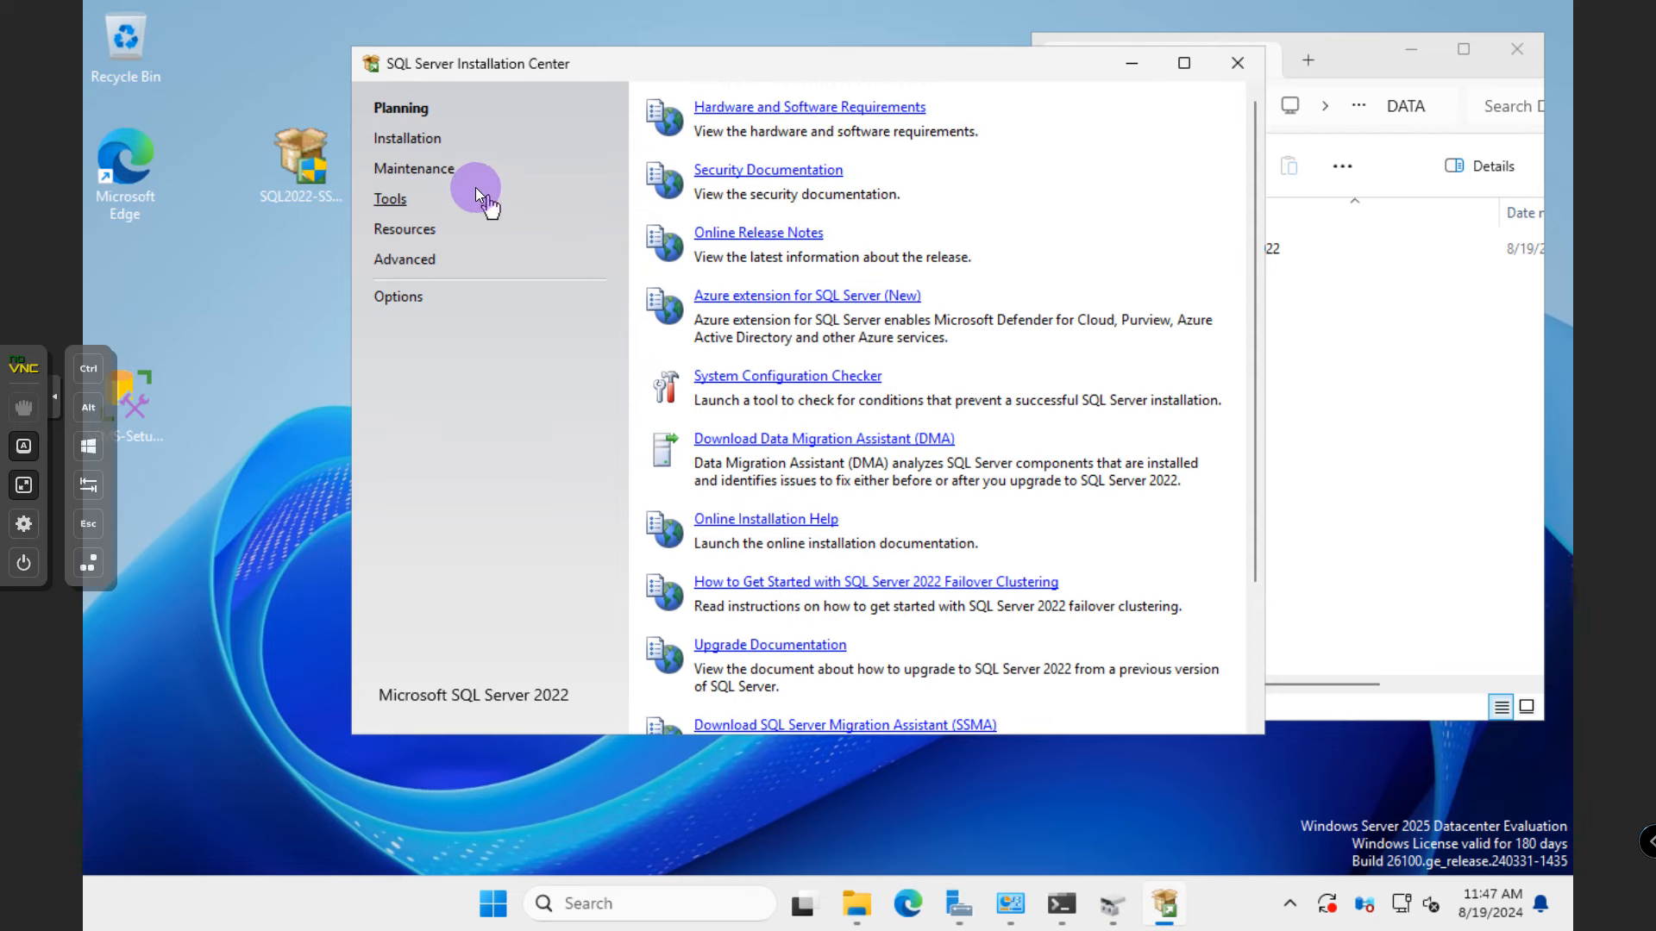
- Launch a new SQL Server standalone installation and continue with the free Evaluation edition
click(423, 139)
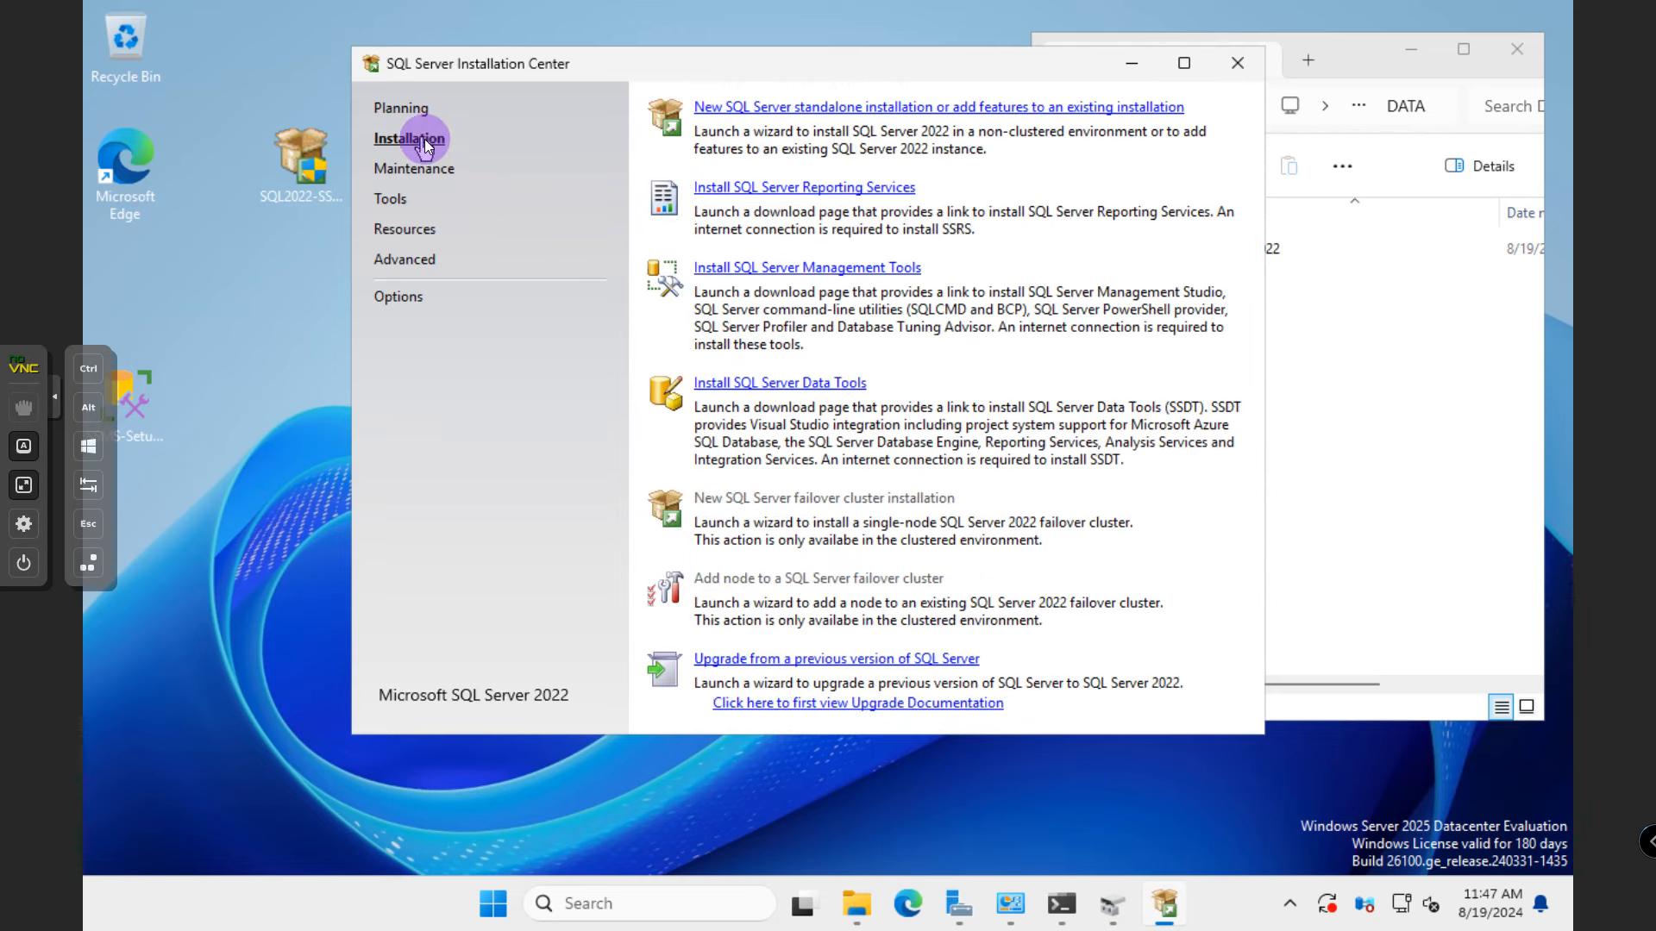
click(769, 111)
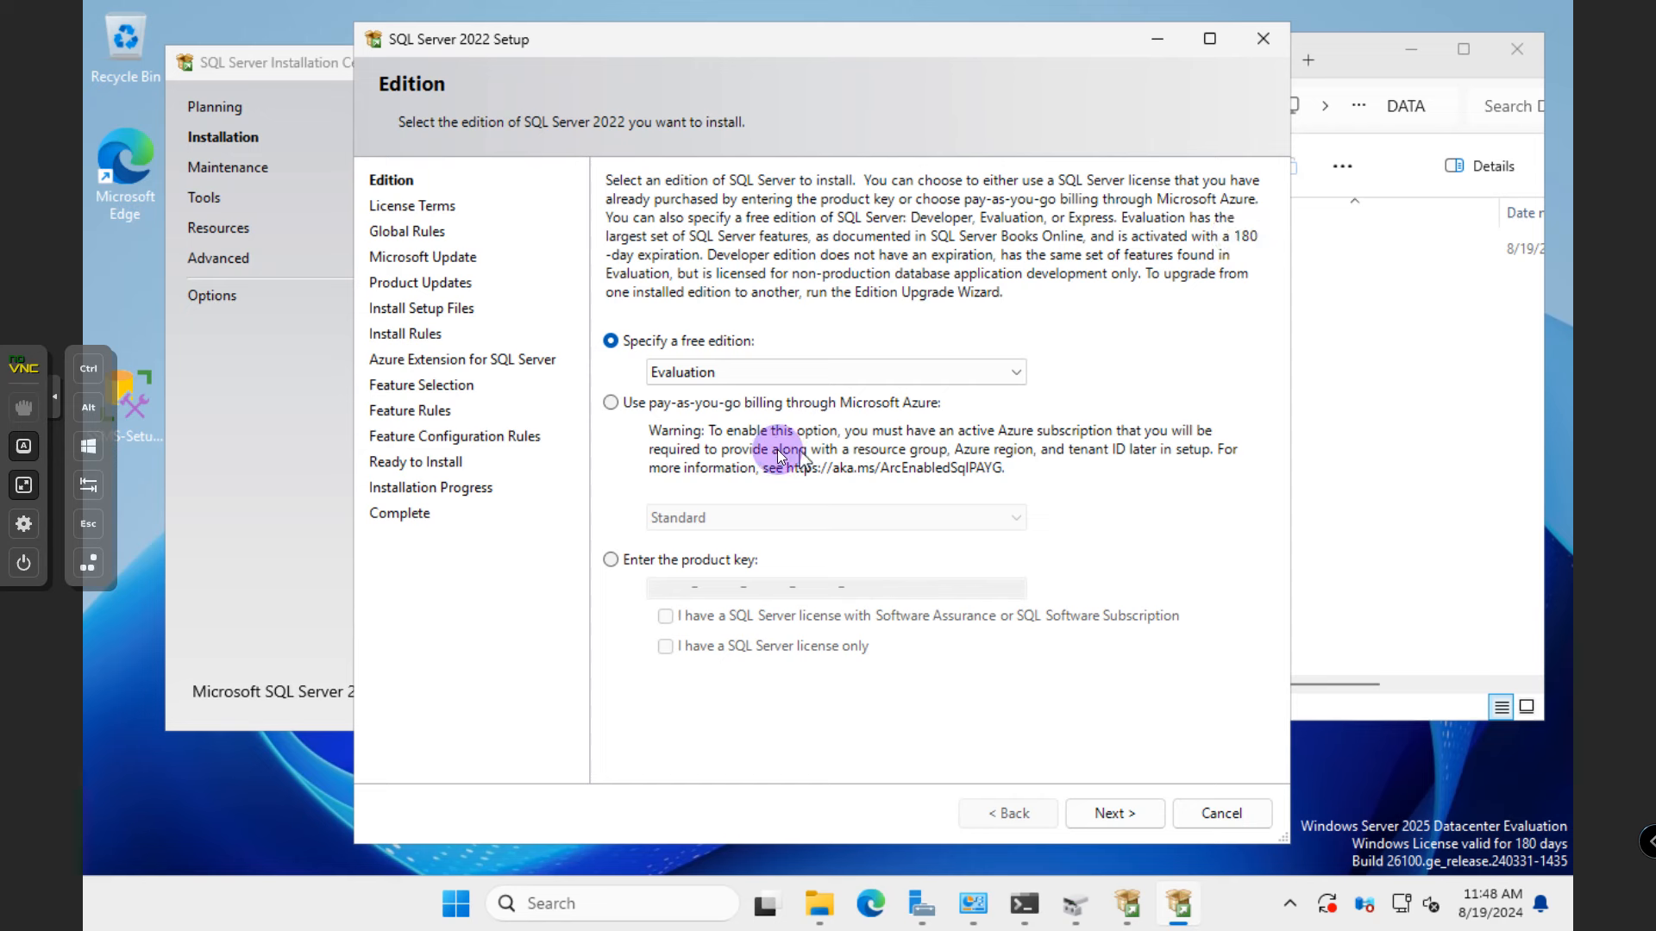
click(1114, 813)
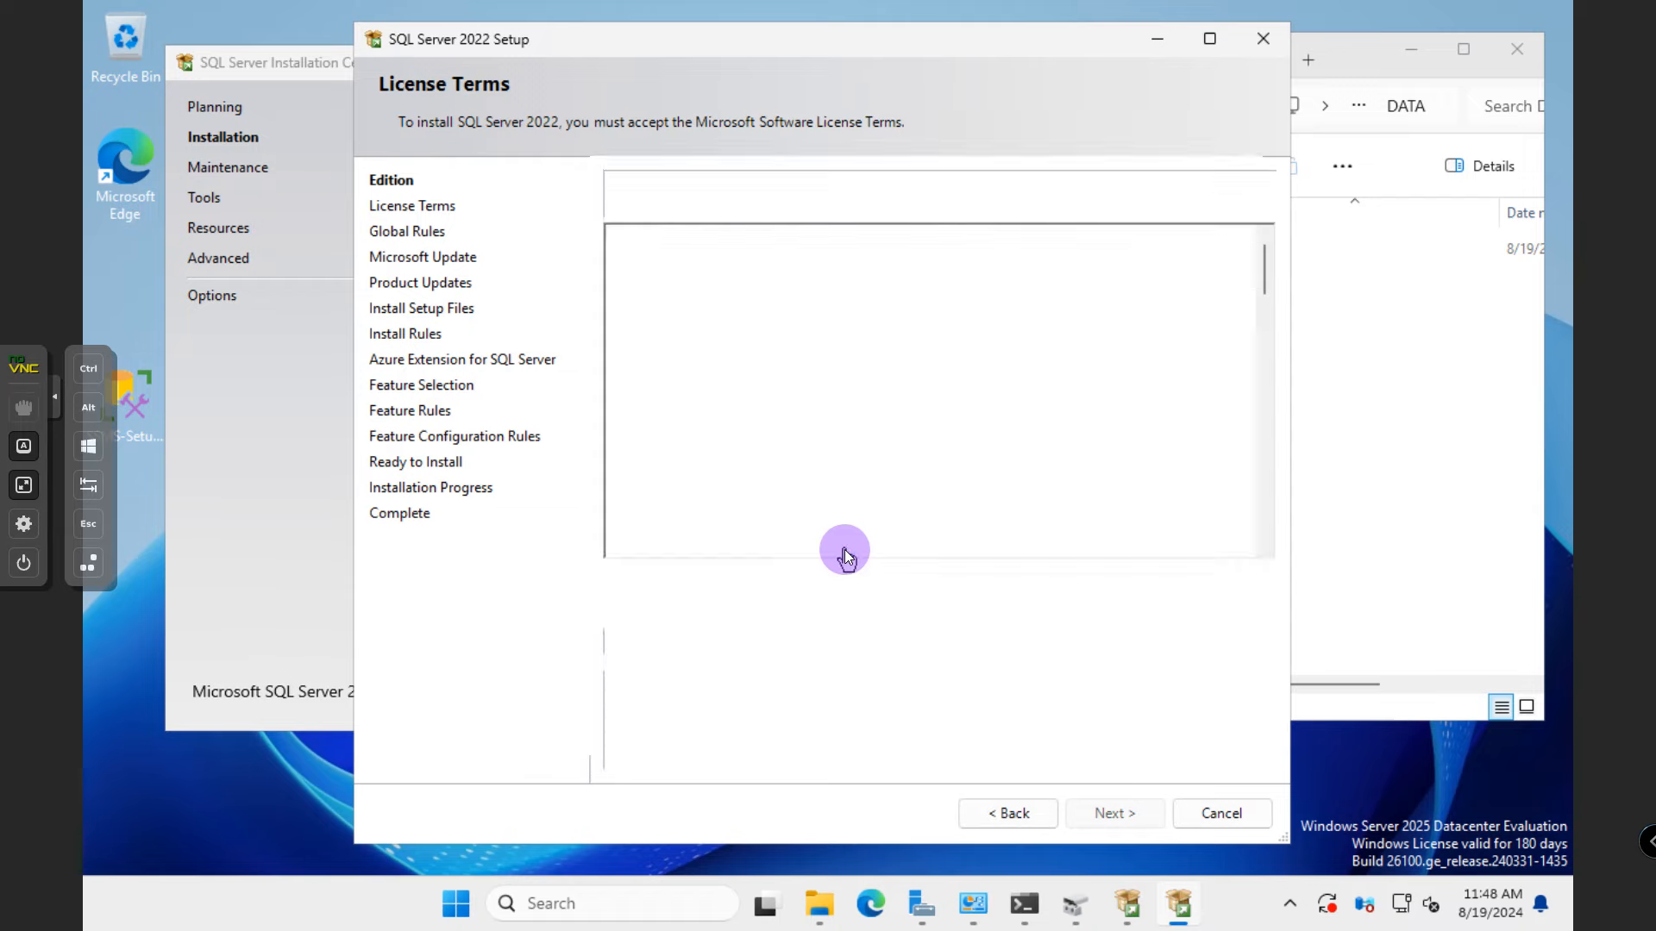
- Accept the license terms, enable Microsoft Update to check for updates, and continue through setup
click(661, 645)
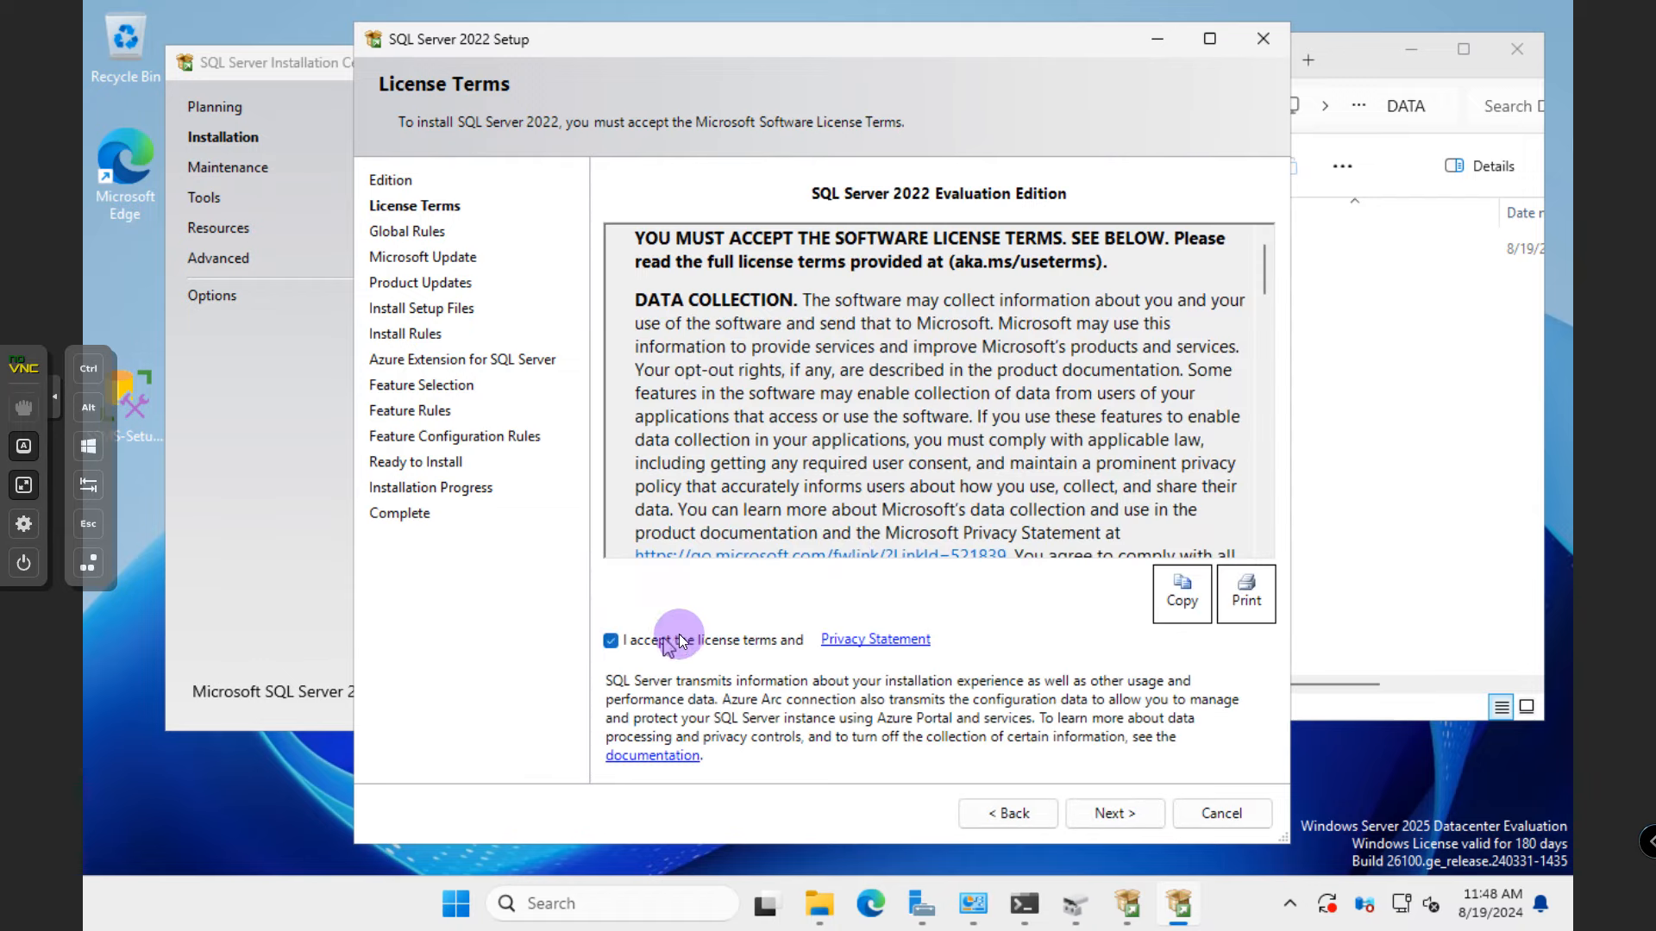
drag(1263, 270, 1282, 551)
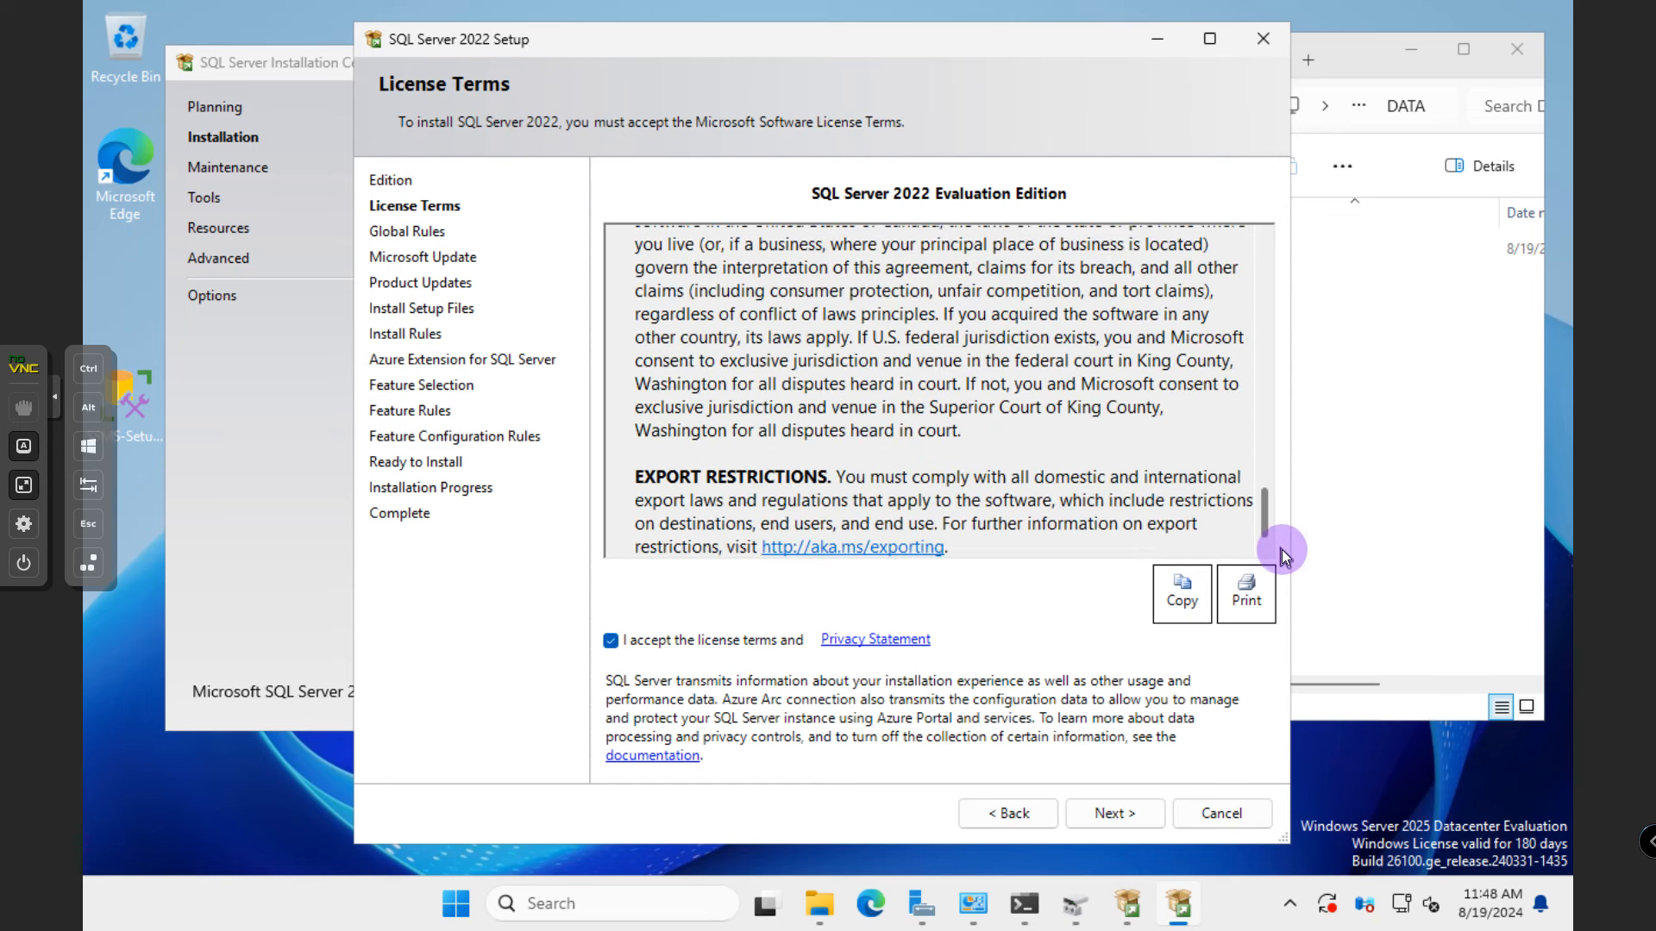
click(1093, 812)
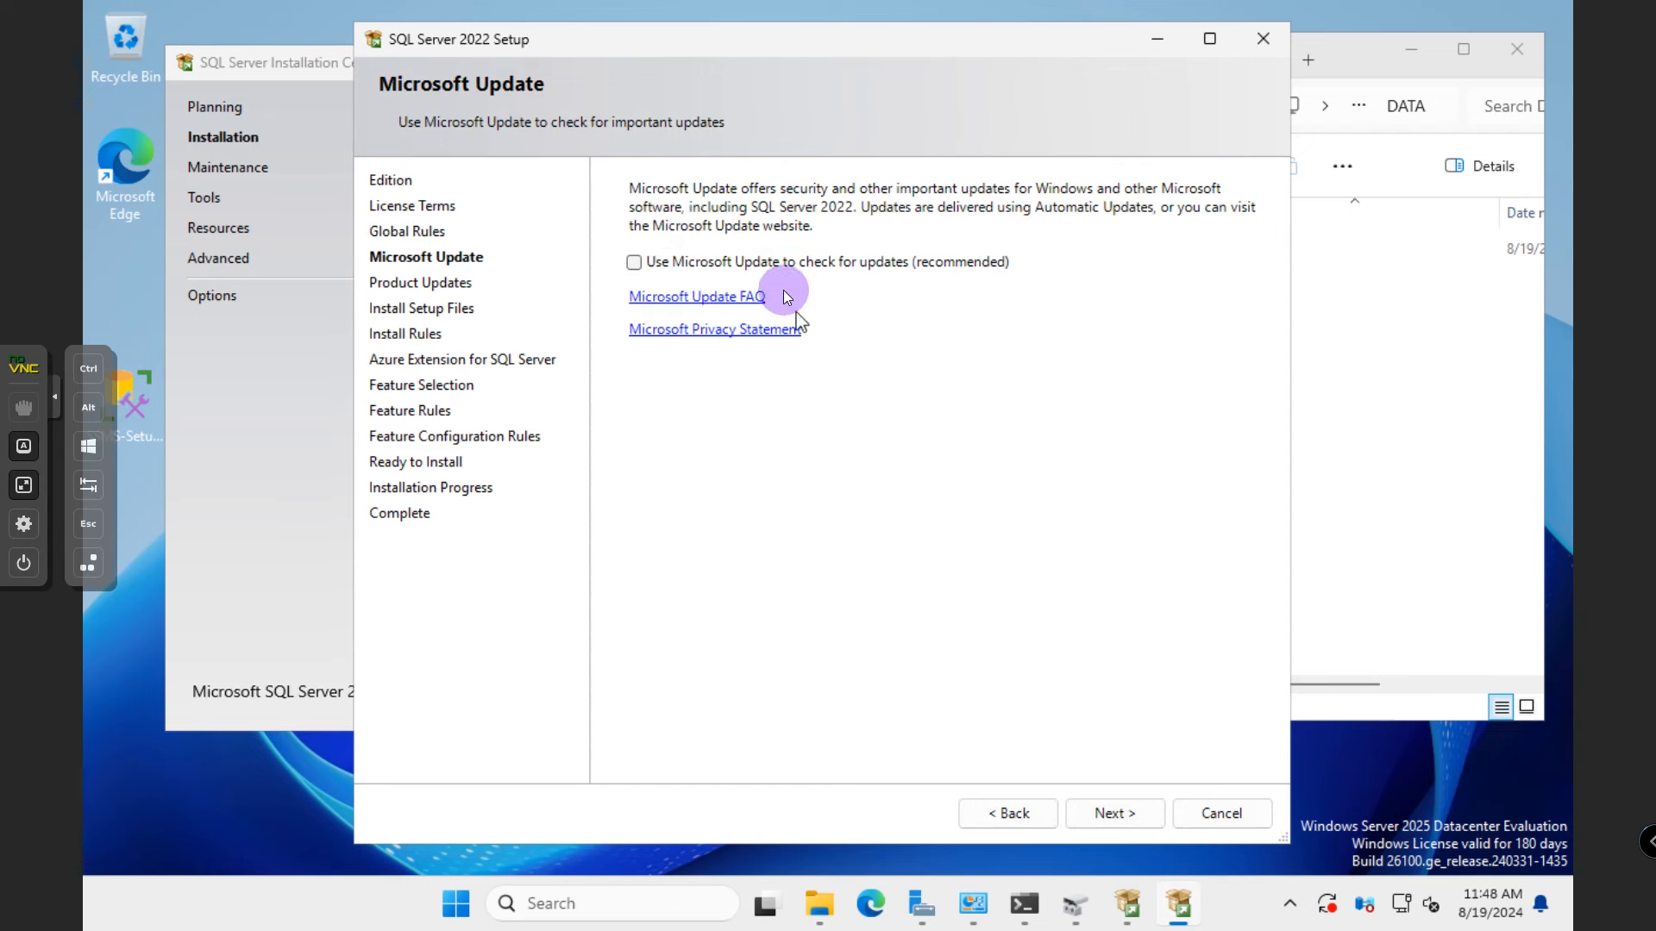
click(633, 263)
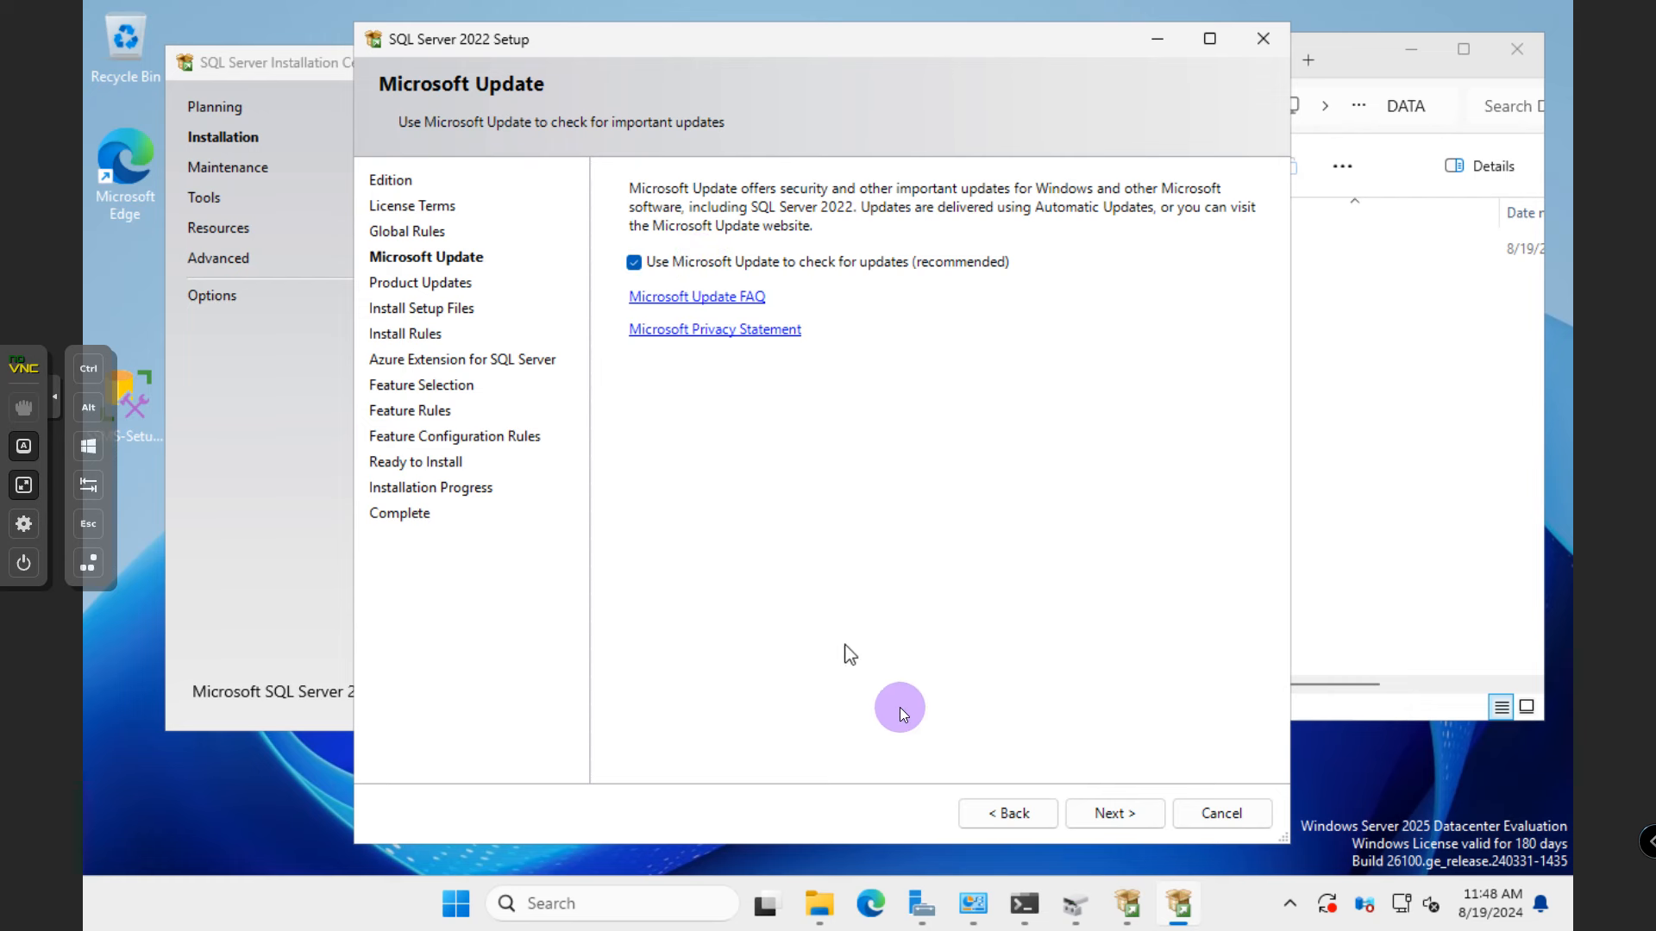
click(1104, 815)
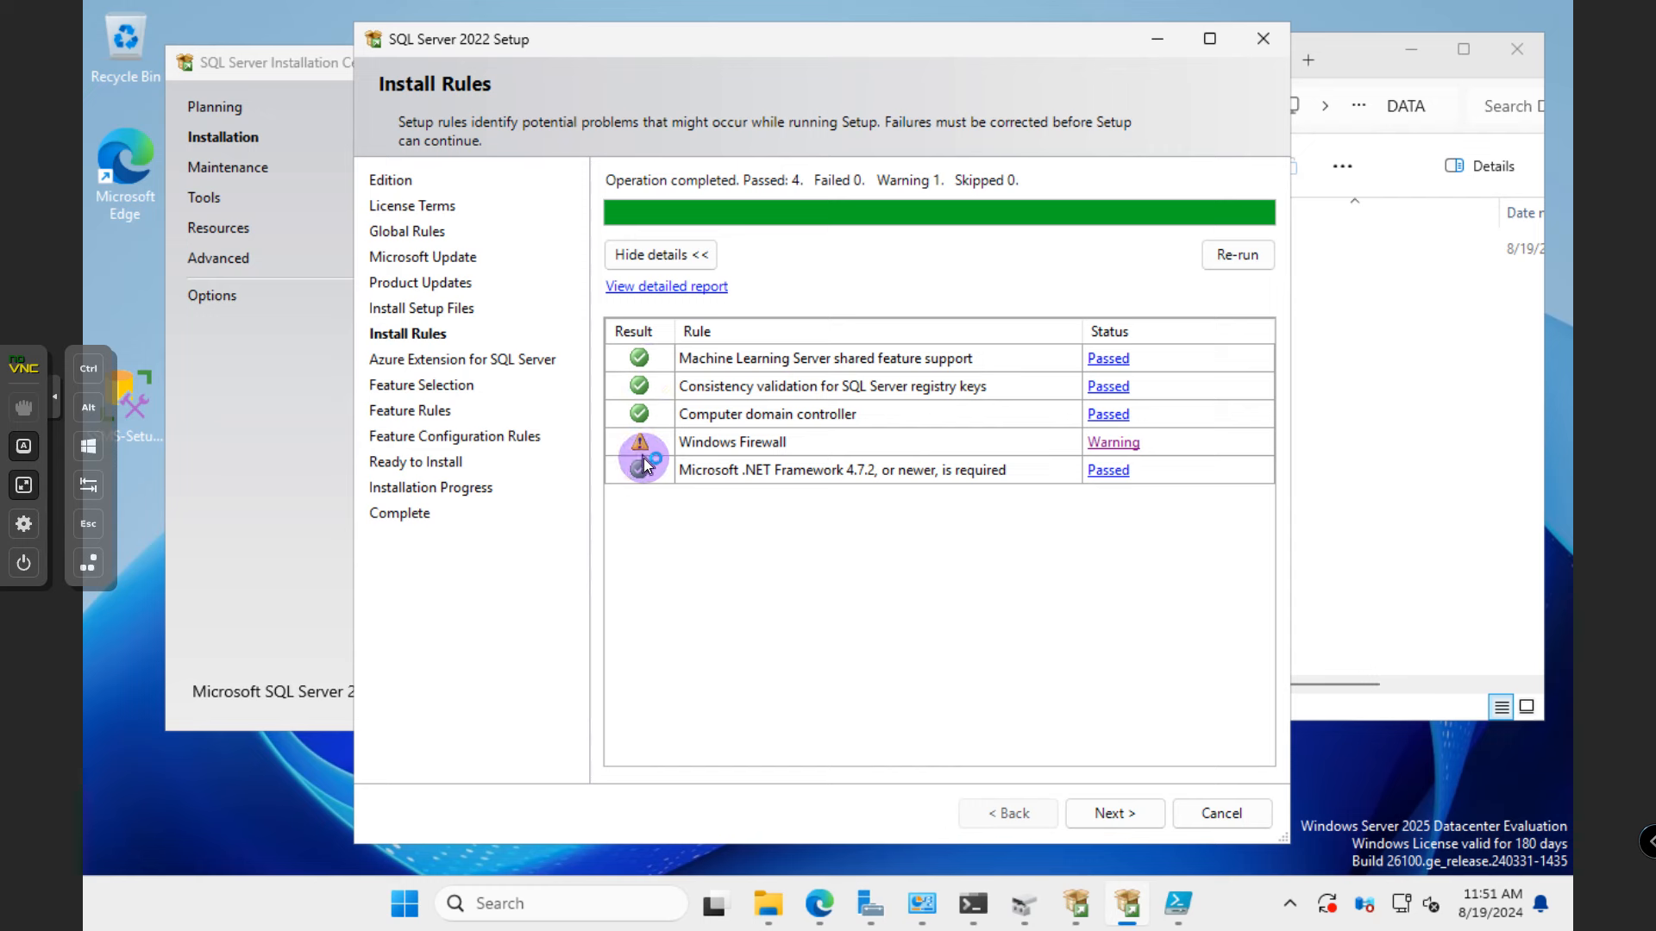
- Open the Windows Firewall rule warning, then switch to Microsoft Edge and review the article on configuring the firewall for SQL Server access
click(1121, 444)
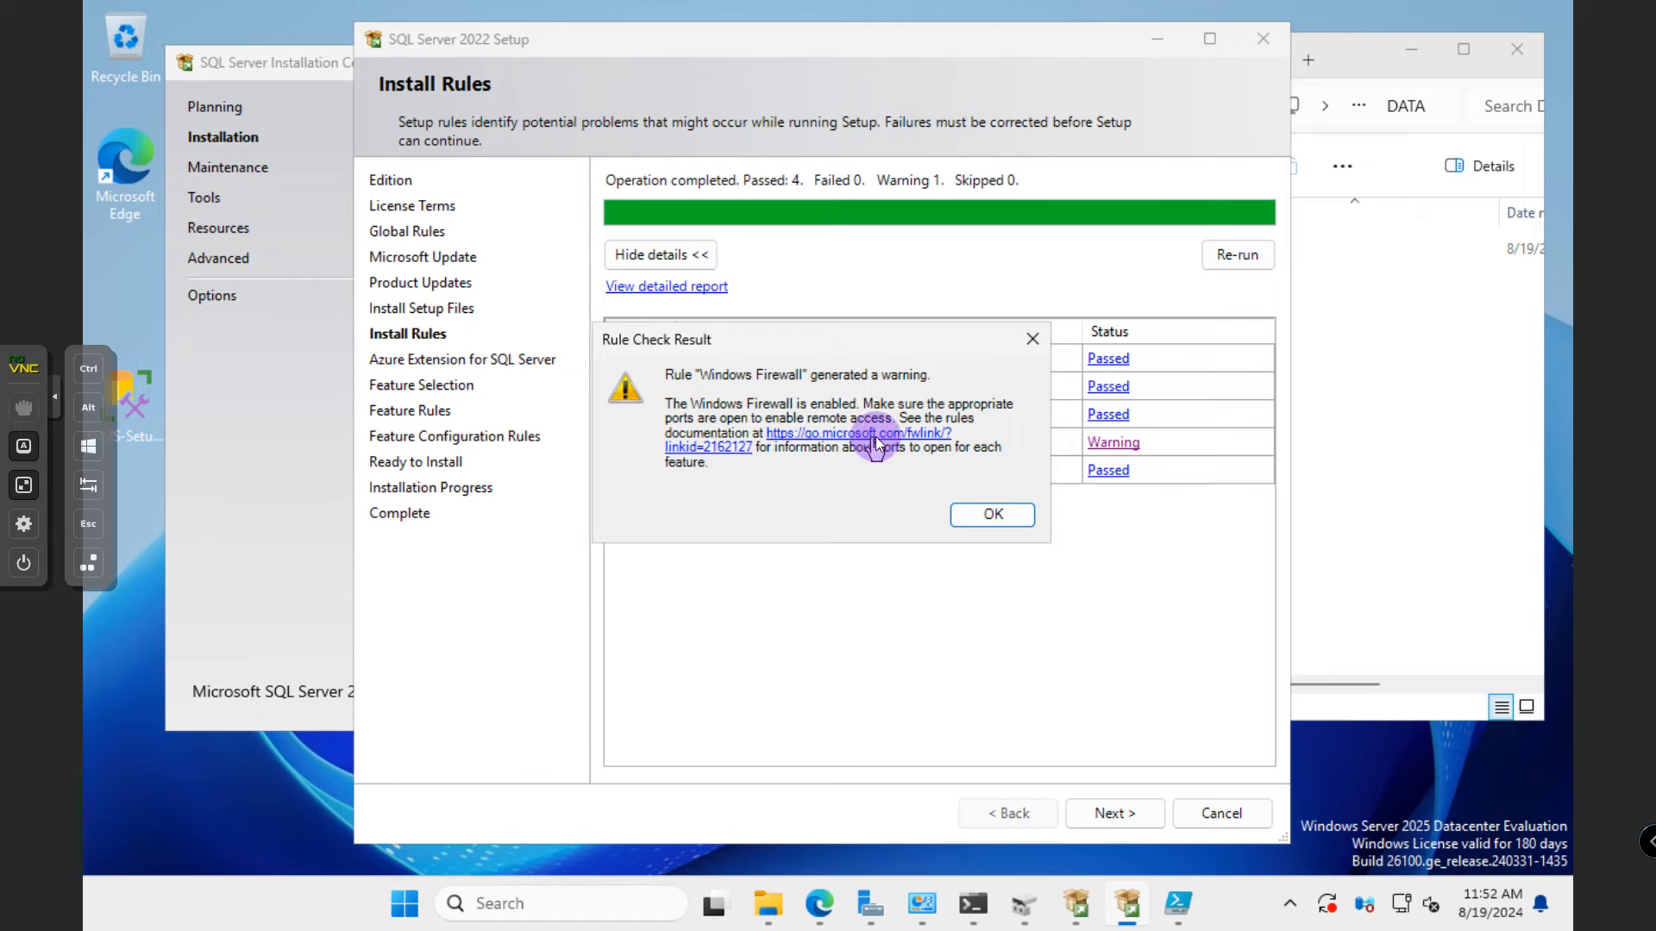
click(832, 899)
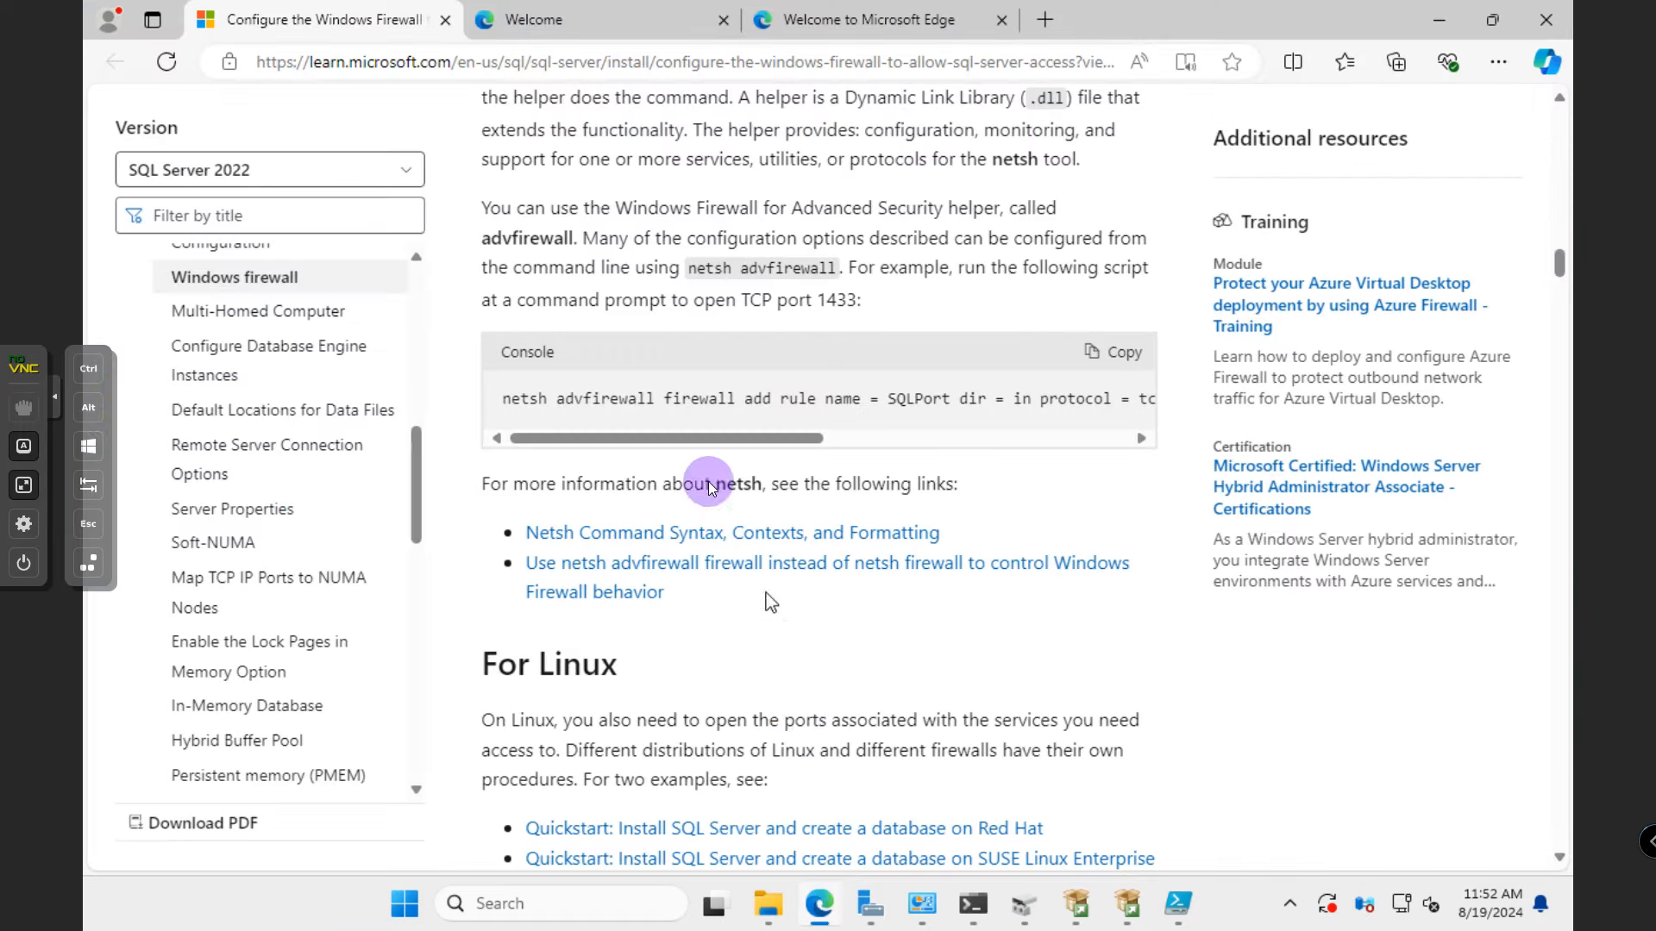
scroll(677, 381, down, 1)
scroll(679, 385, up, 20)
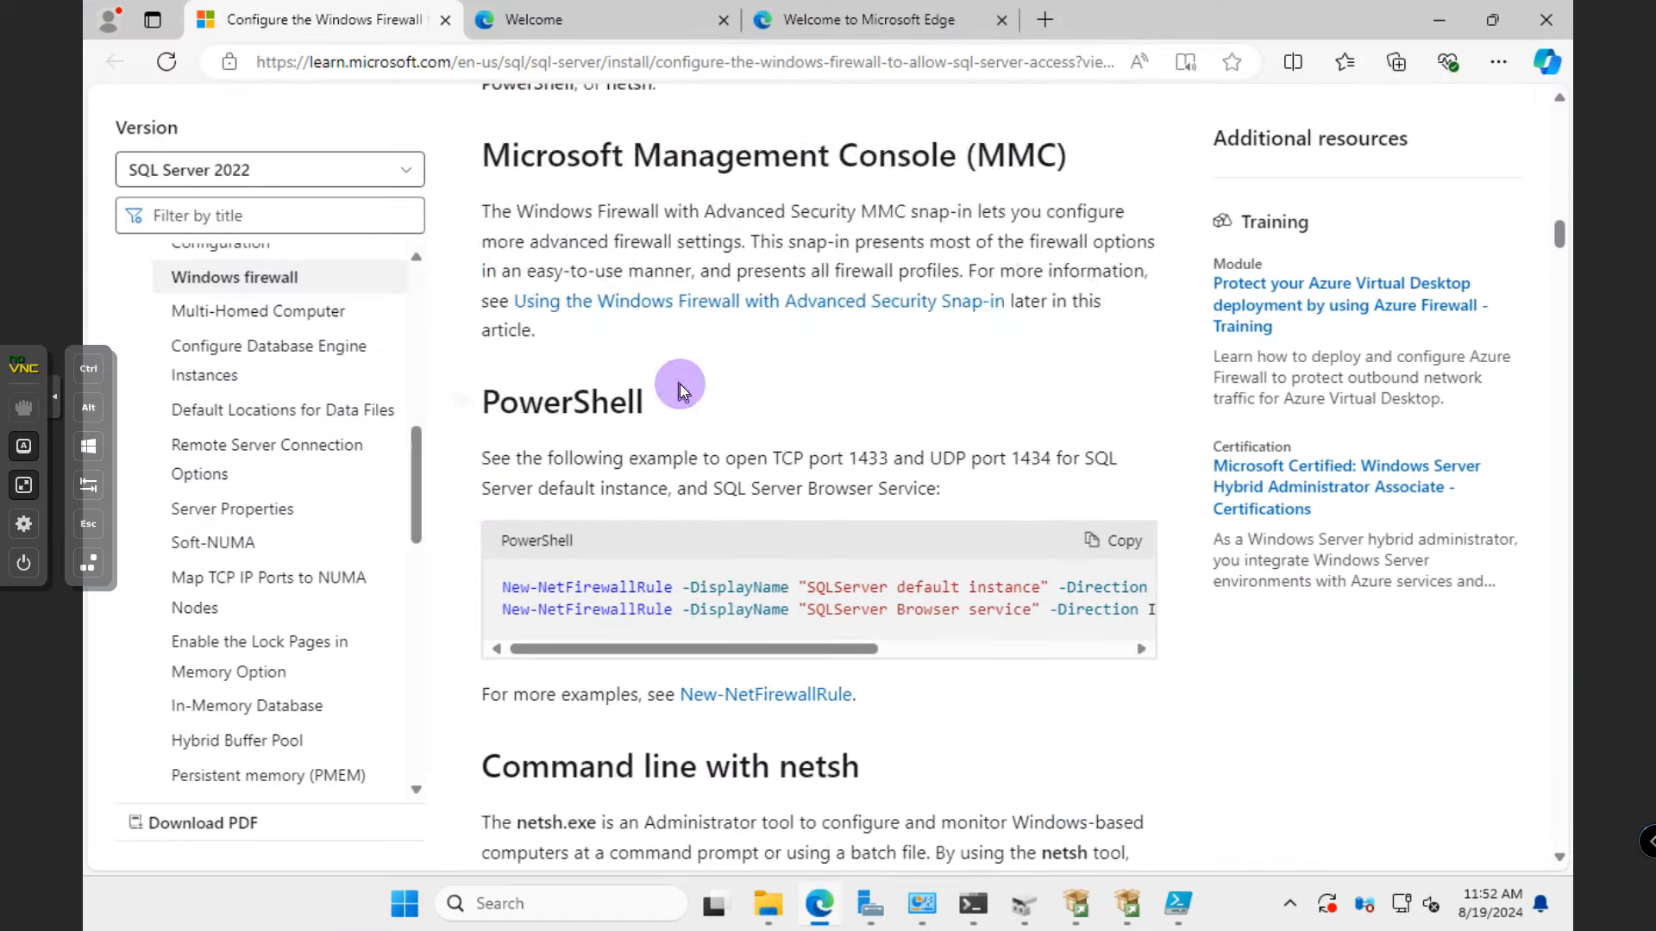
scroll(679, 385, up, 15)
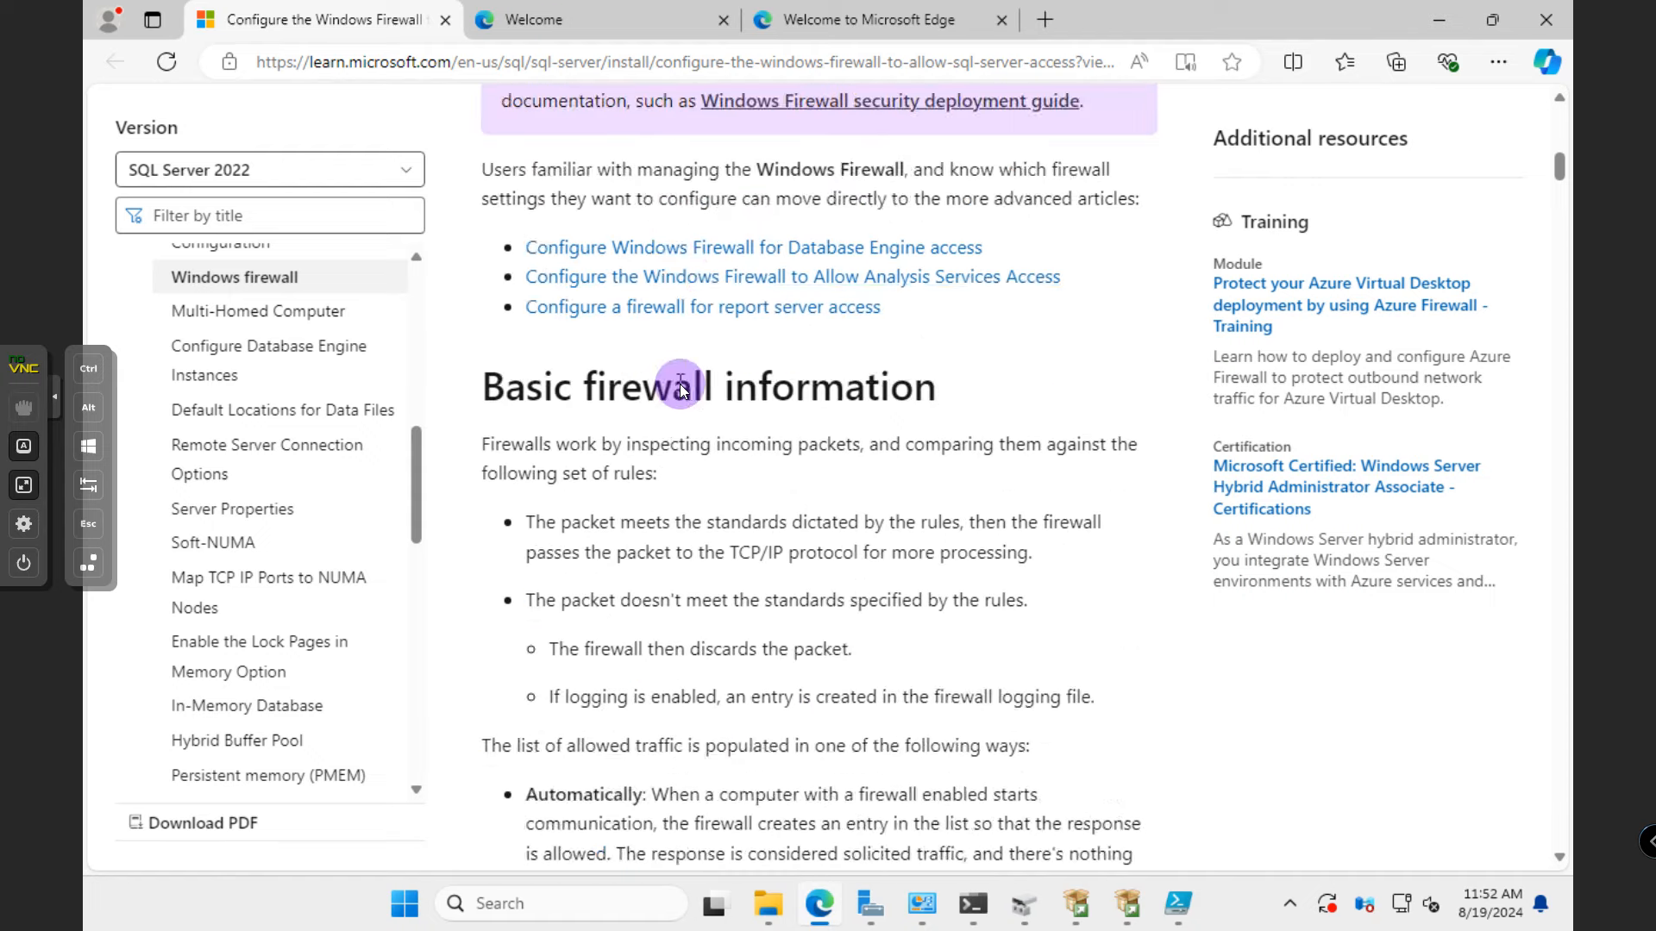
scroll(679, 385, up, 5)
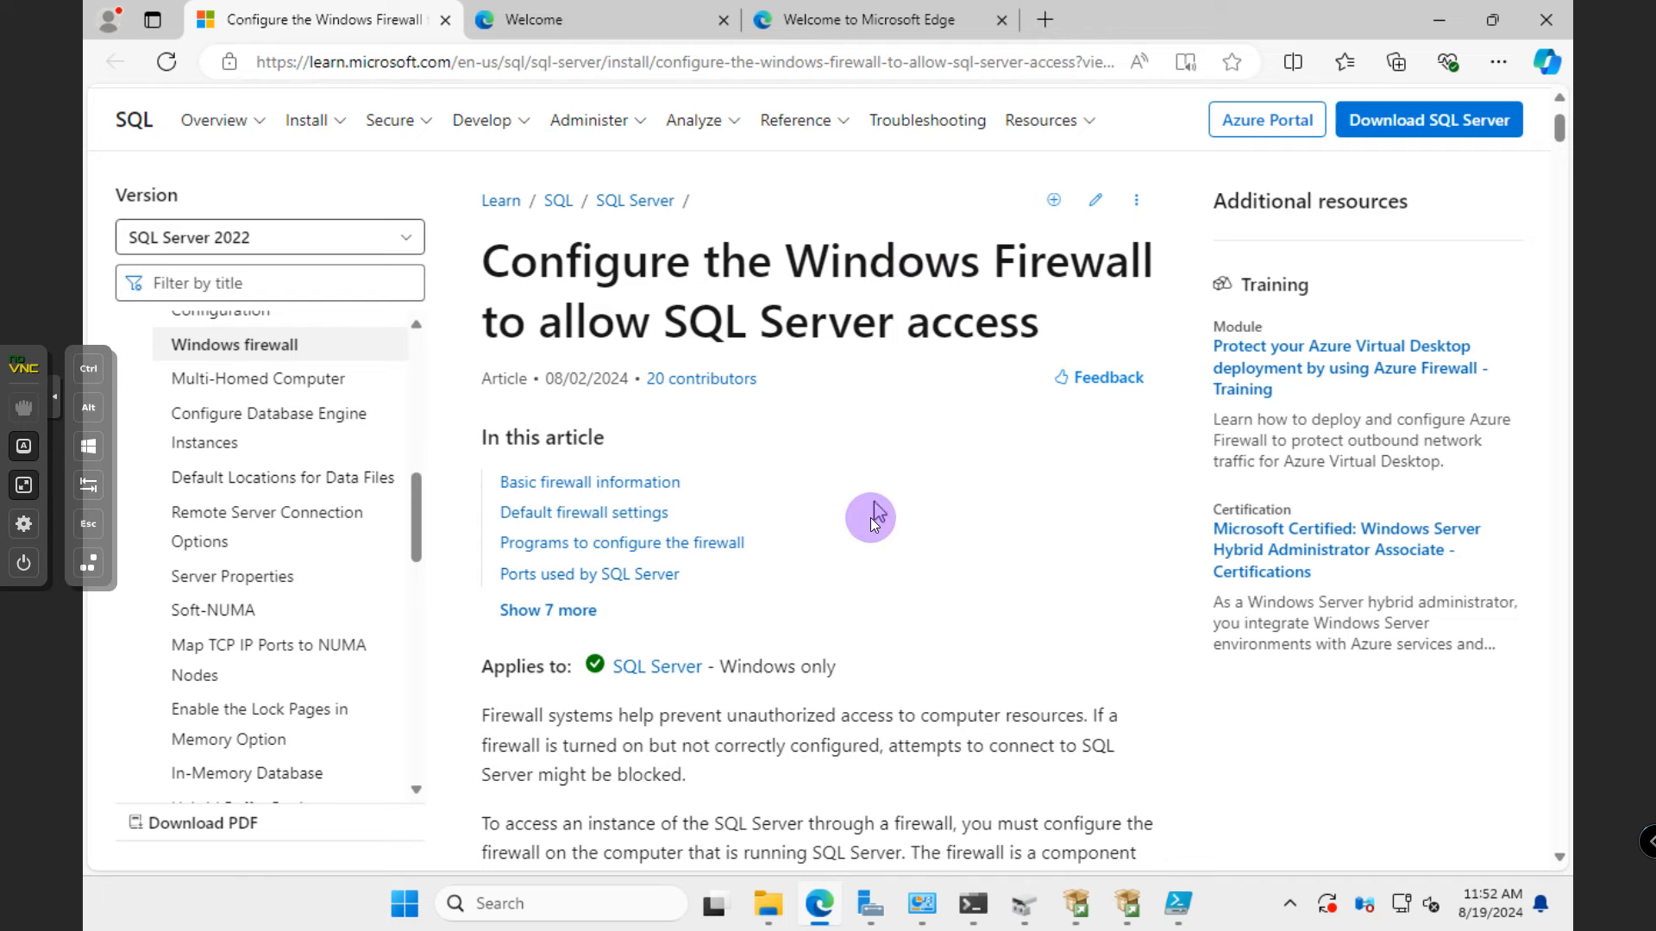
- Copy the article's PowerShell example for opening TCP port 1433 and UDP port 1434, and paste it into the empty script in PowerShell ISE
scroll(869, 526, down, 1)
scroll(868, 524, down, 18)
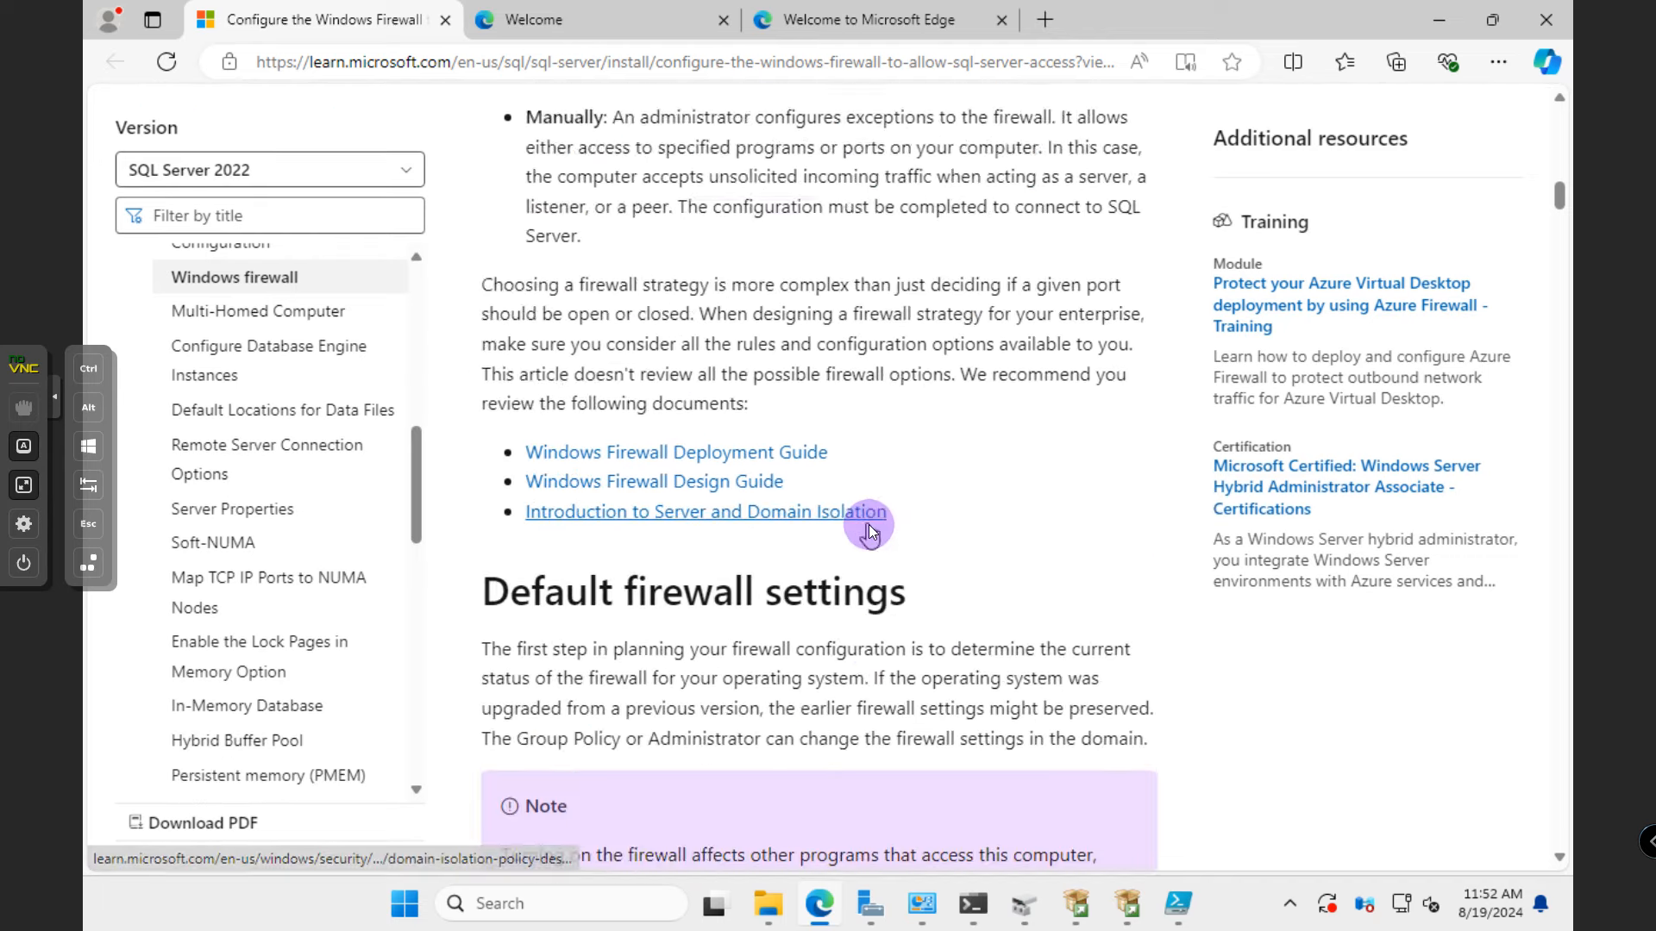
scroll(867, 524, down, 7)
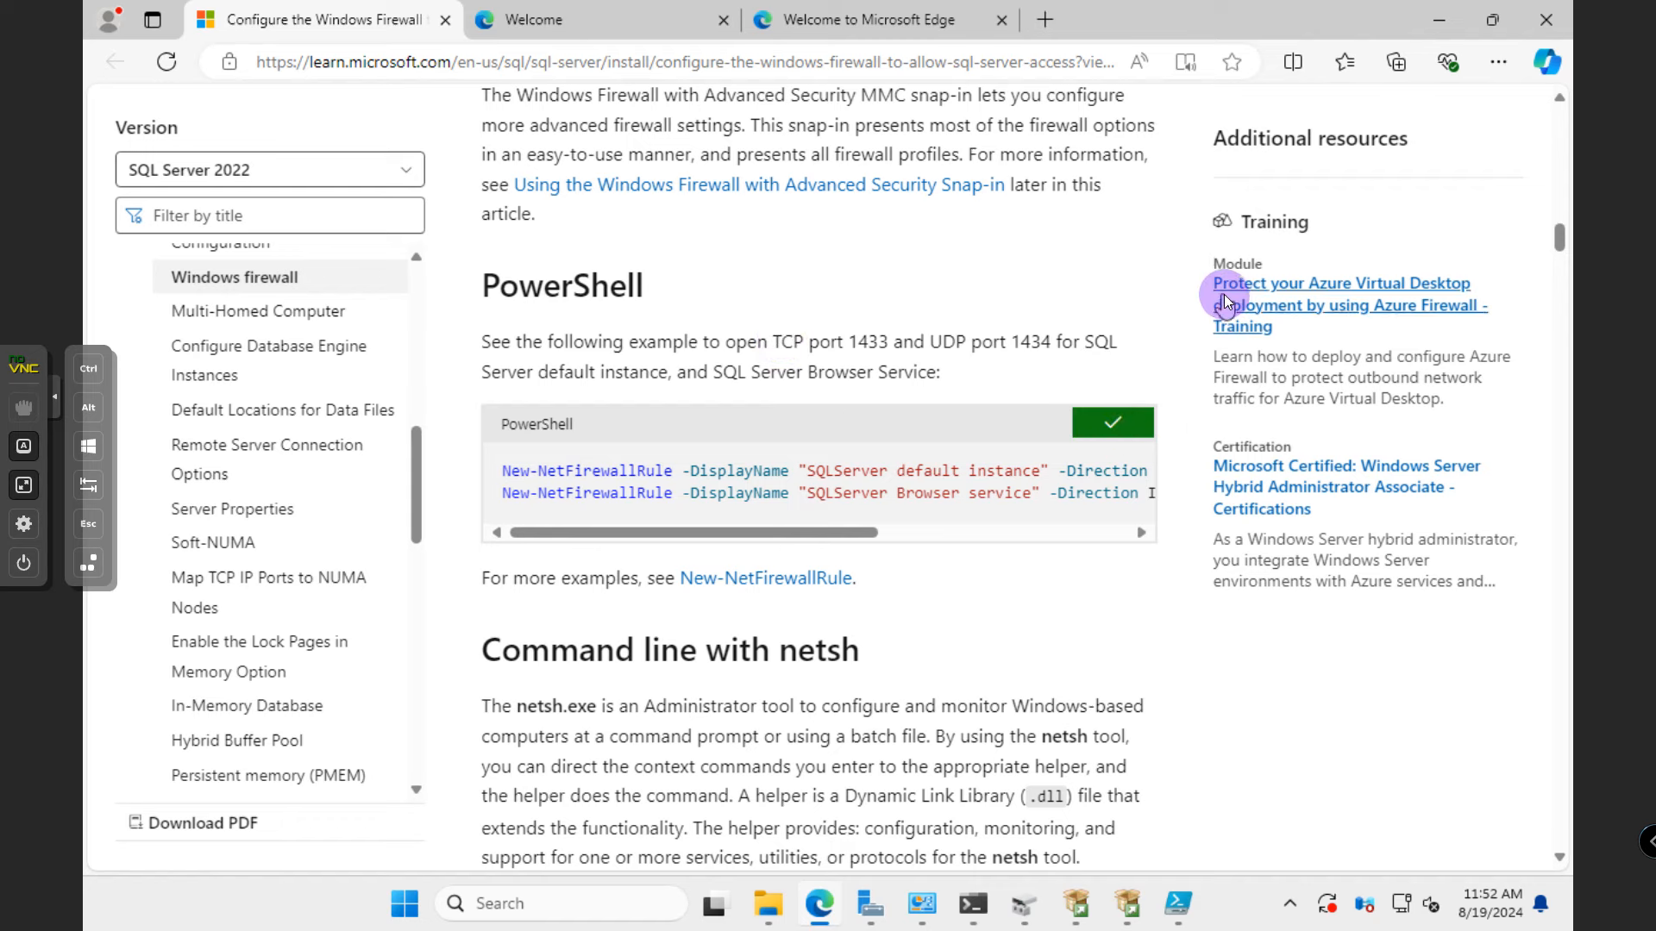
click(1447, 19)
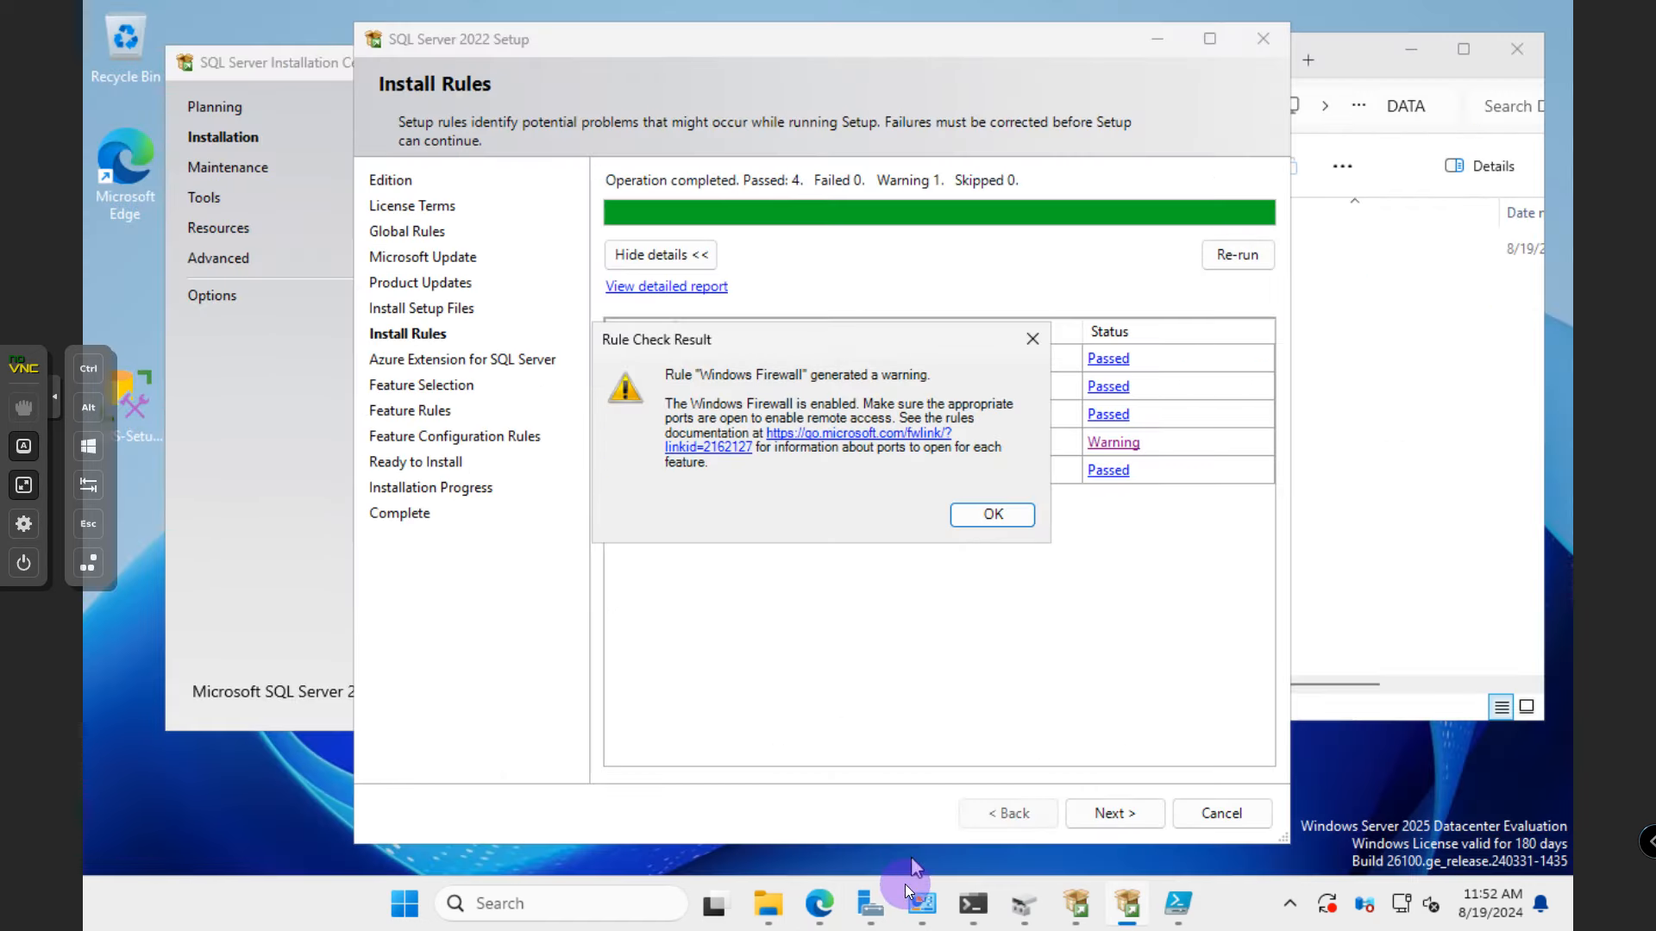
click(1174, 916)
click(422, 259)
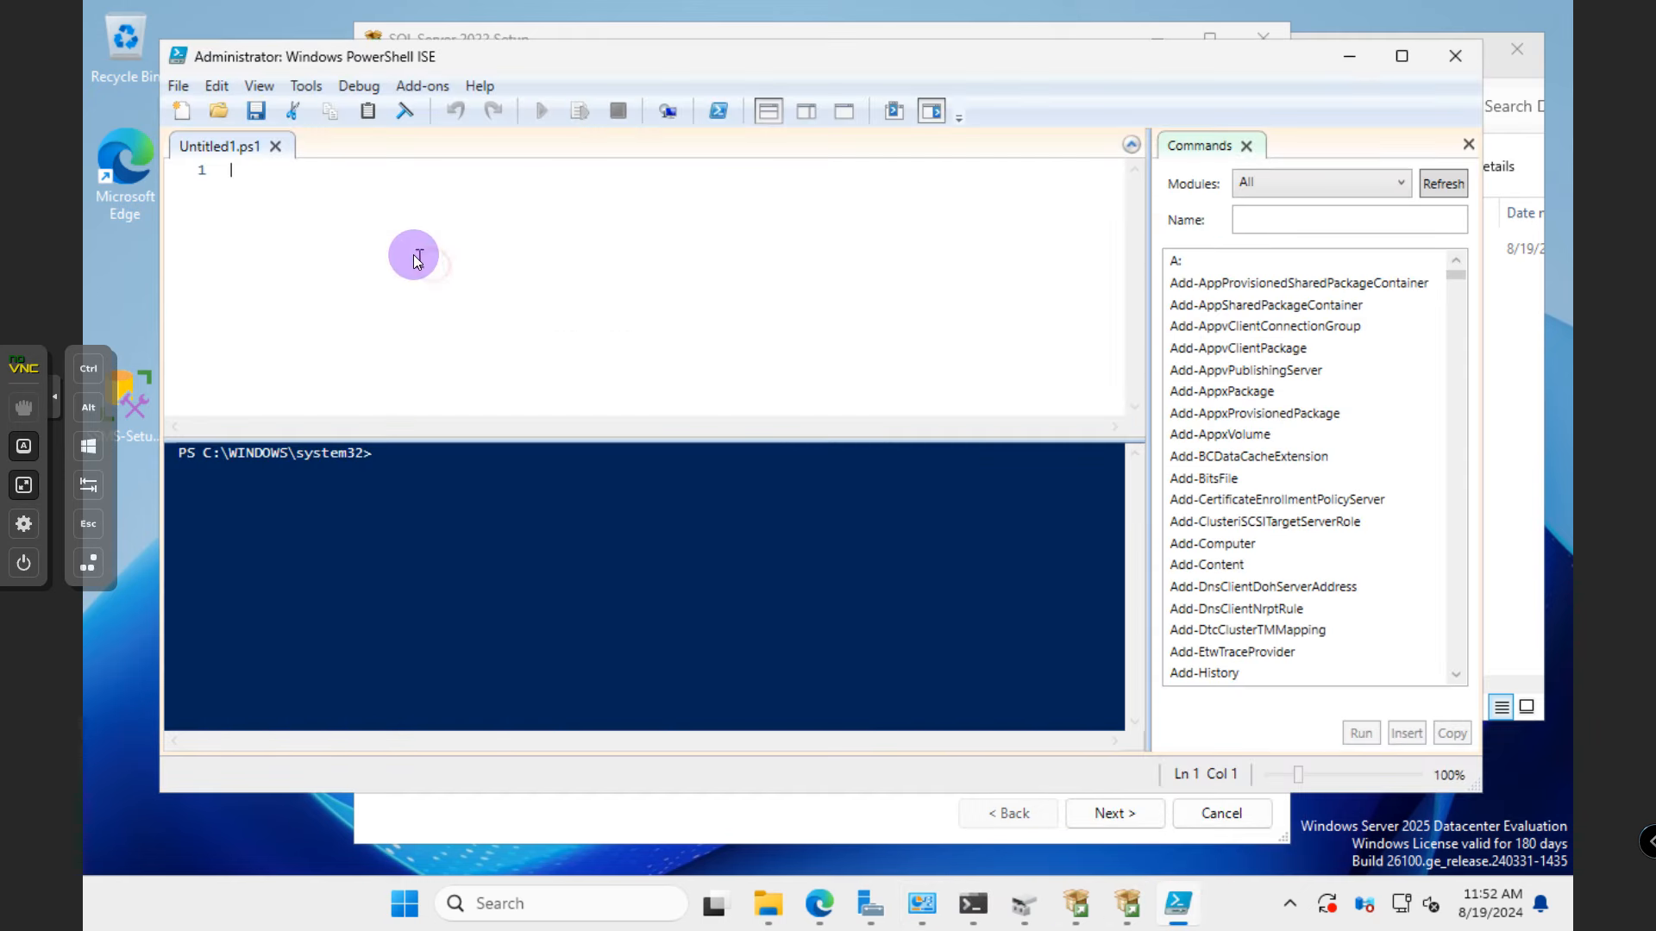
right_click(368, 226)
click(475, 288)
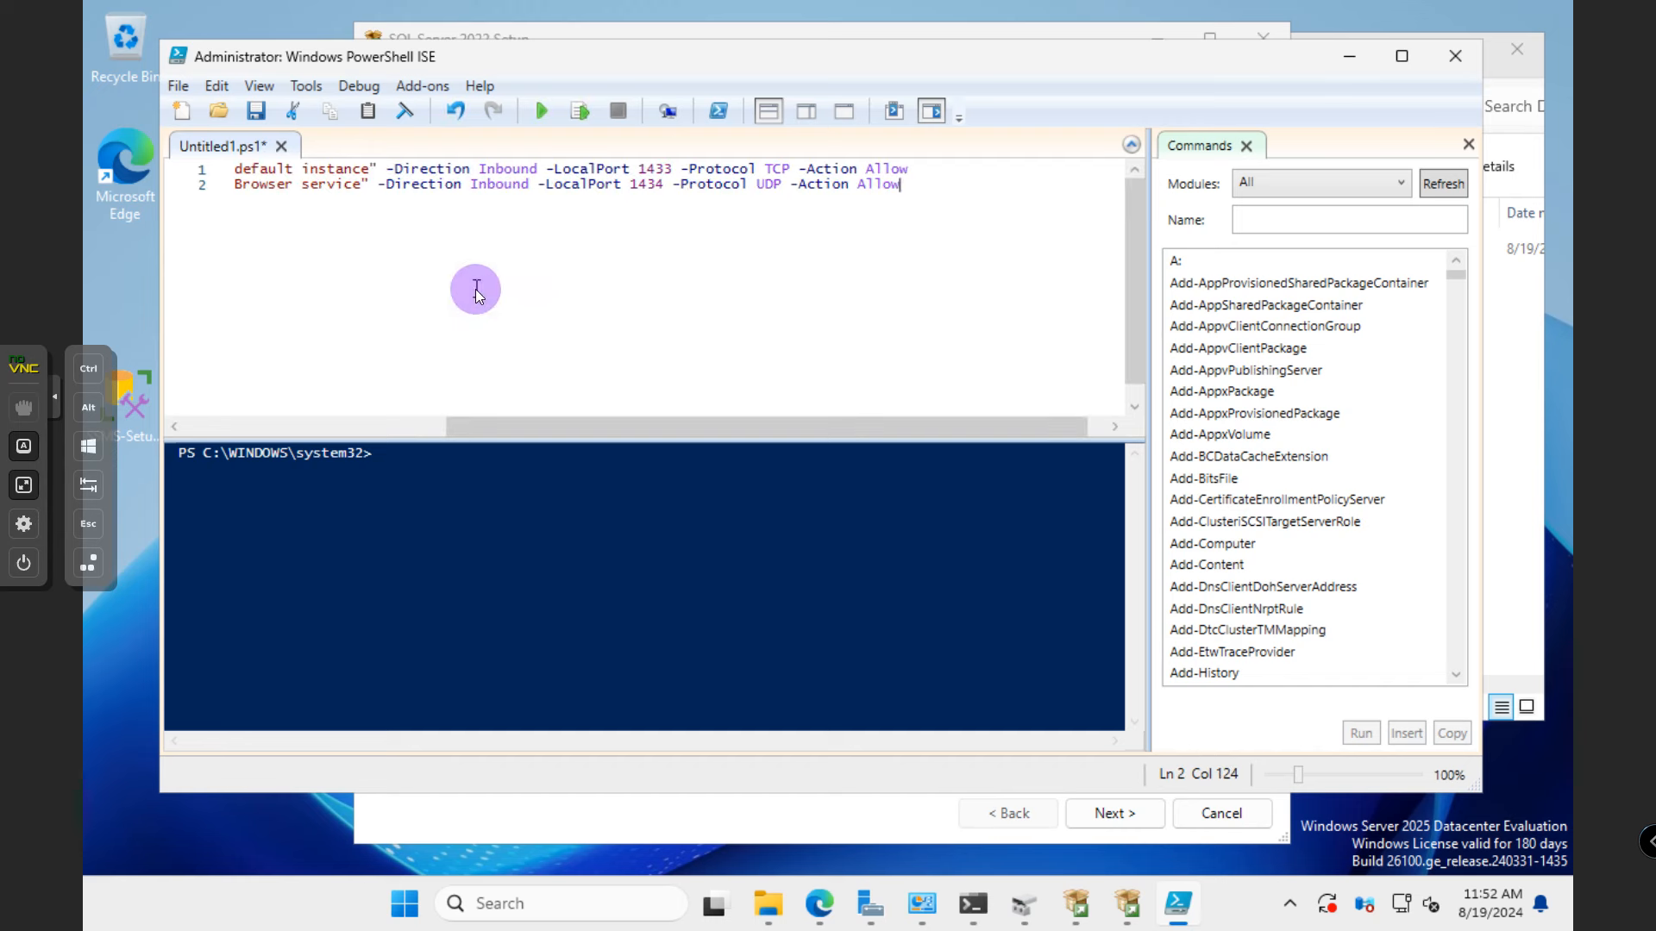
- Close the Commands pane and run the script to create inbound allow rules for TCP port 1433 and UDP port 1434
drag(511, 428, 199, 405)
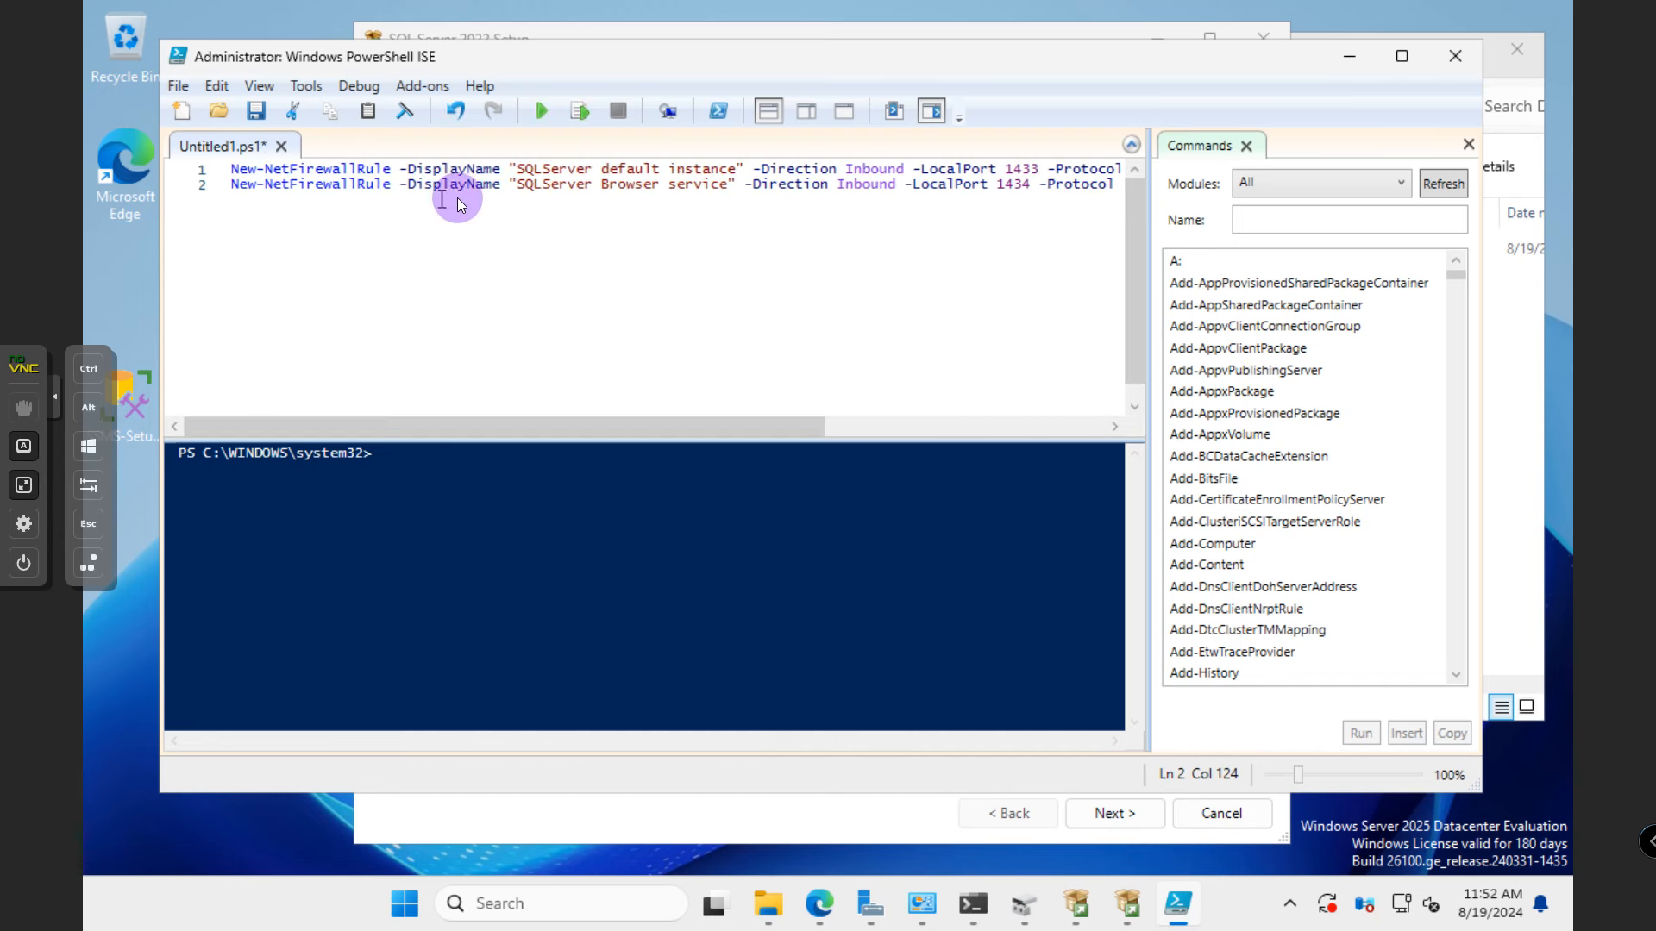
click(1469, 145)
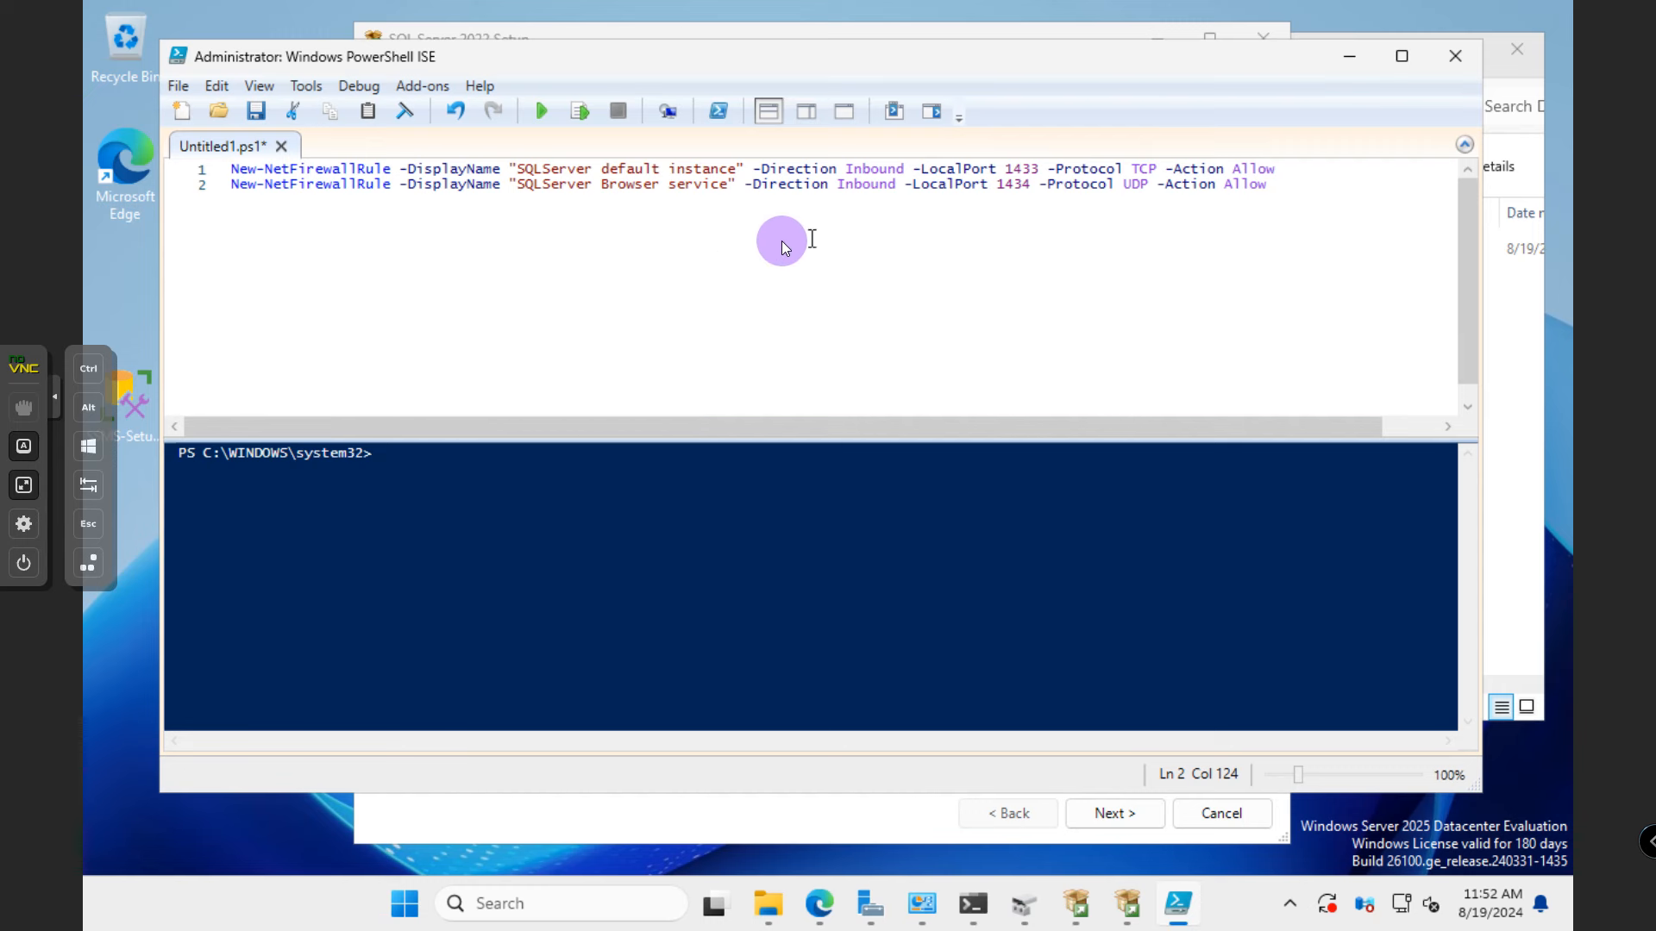
click(546, 120)
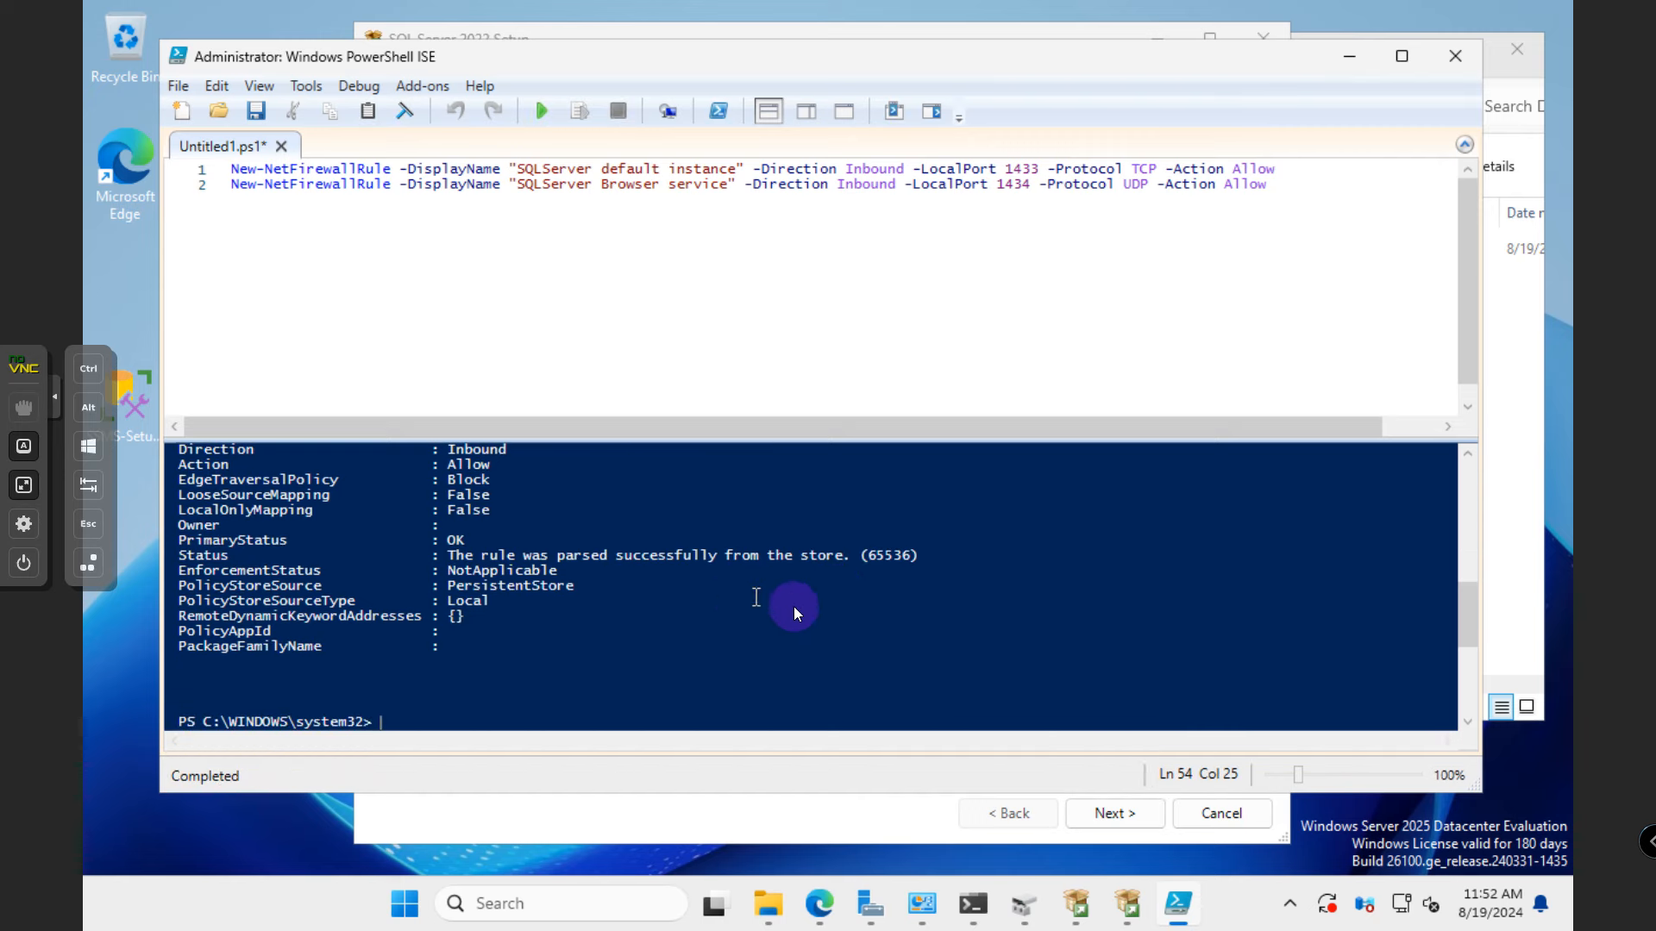
scroll(807, 608, up, 8)
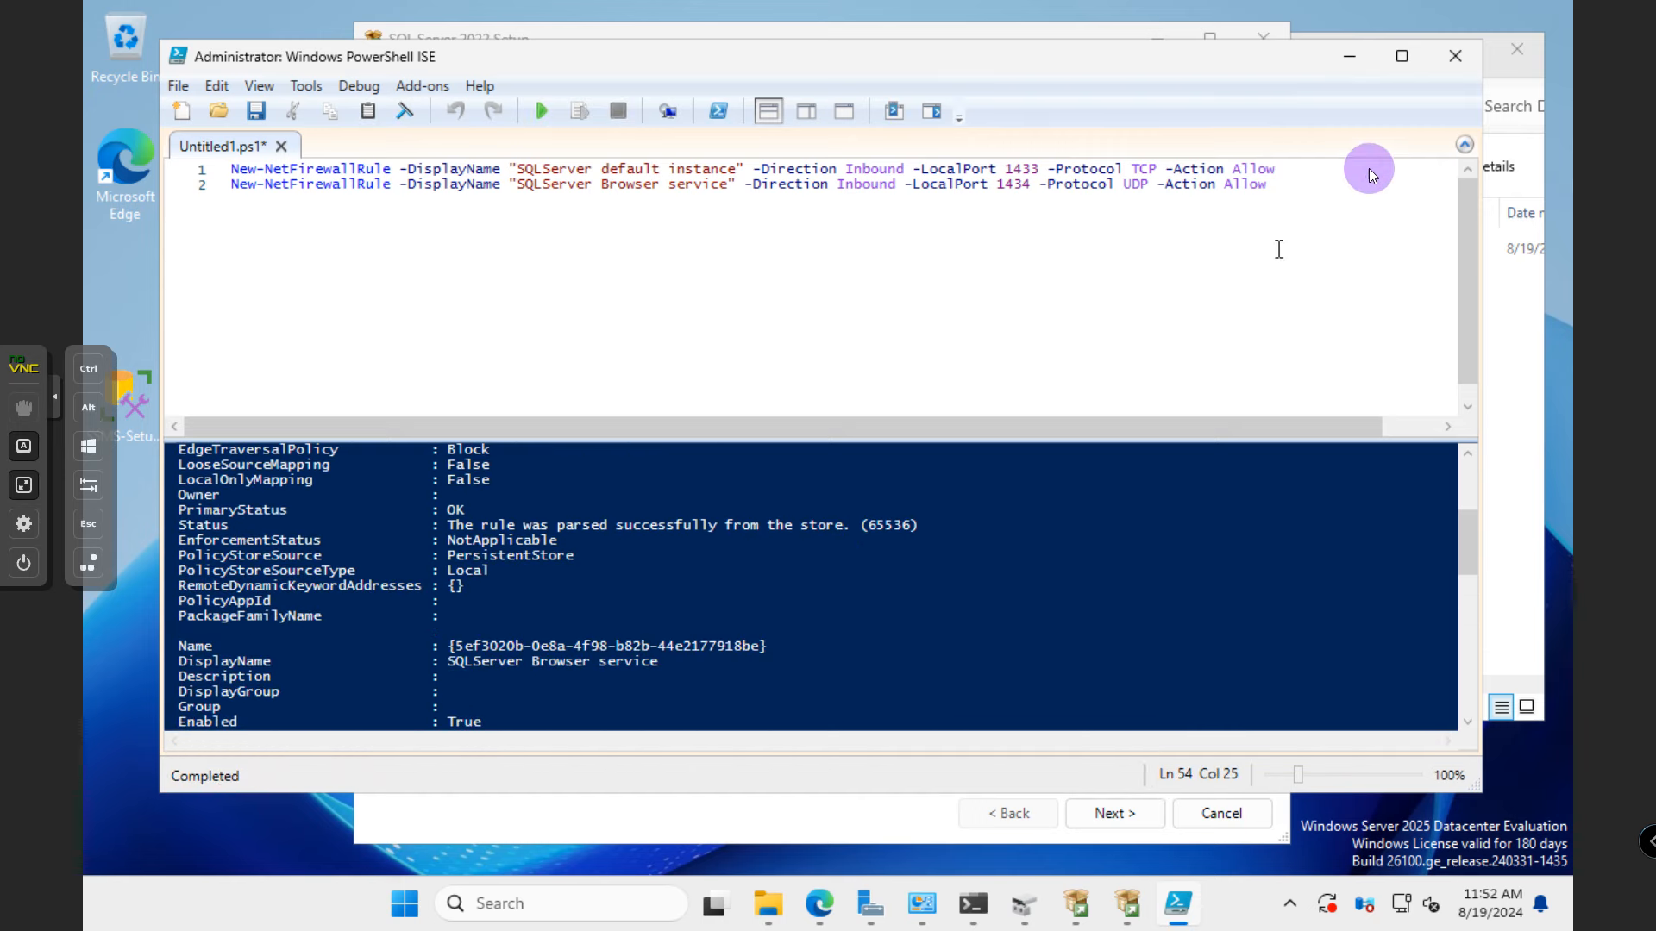
- Return to SQL Server 2022 Setup, re-run the install rules check, and quit the setup
click(1350, 57)
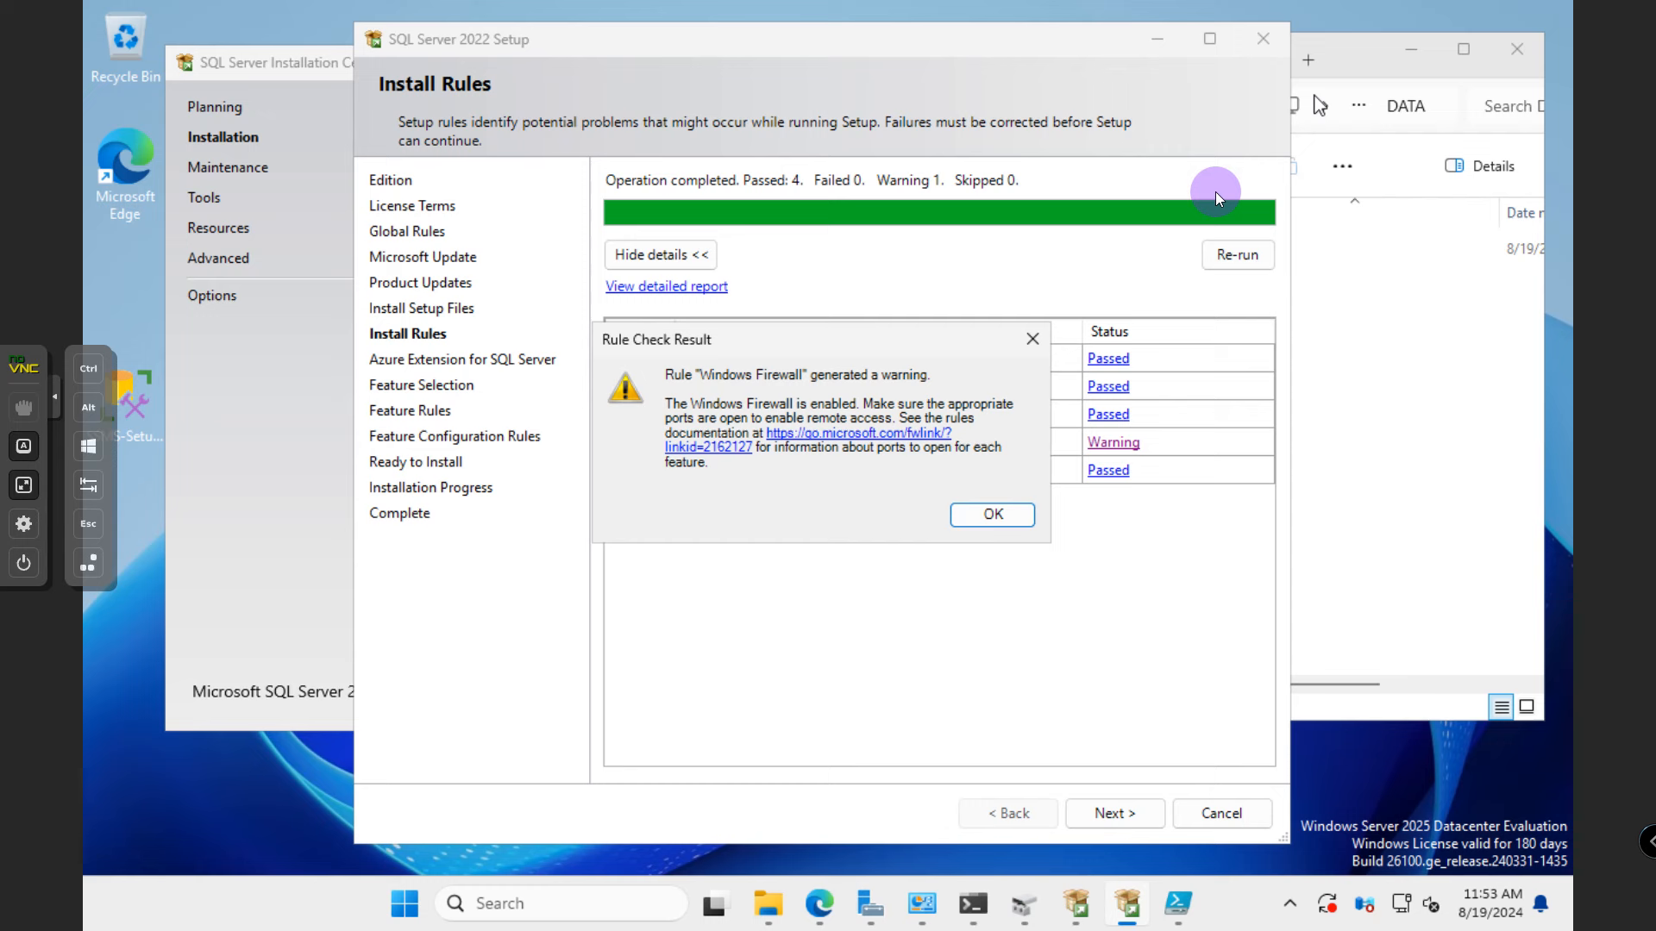
click(985, 516)
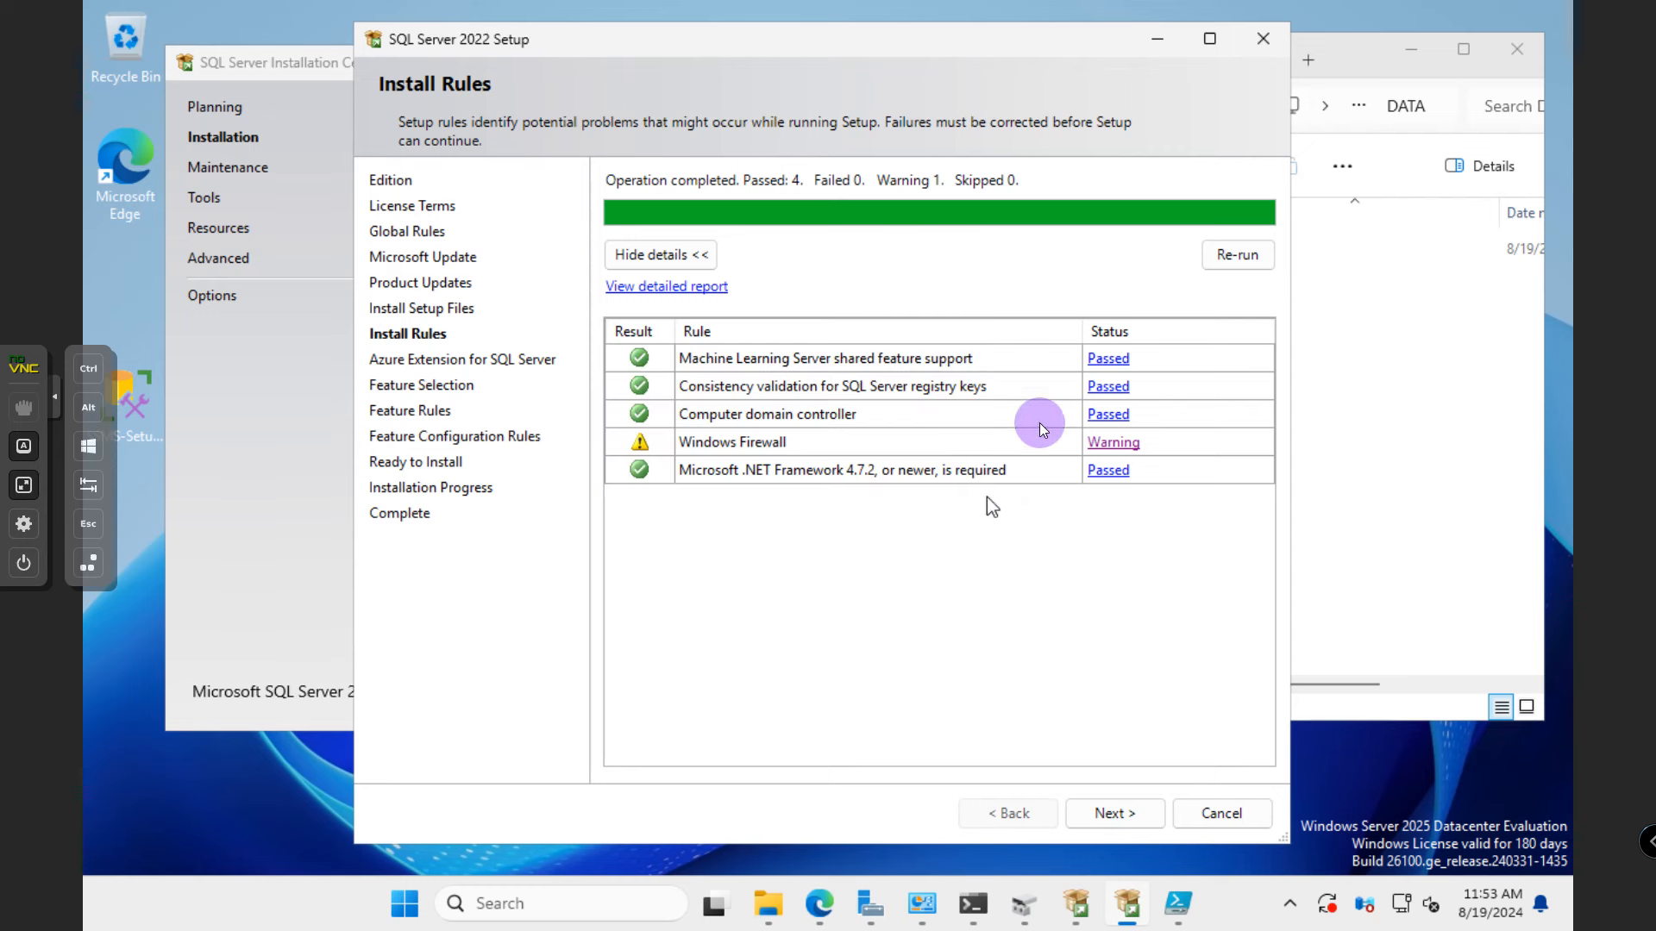
click(1232, 256)
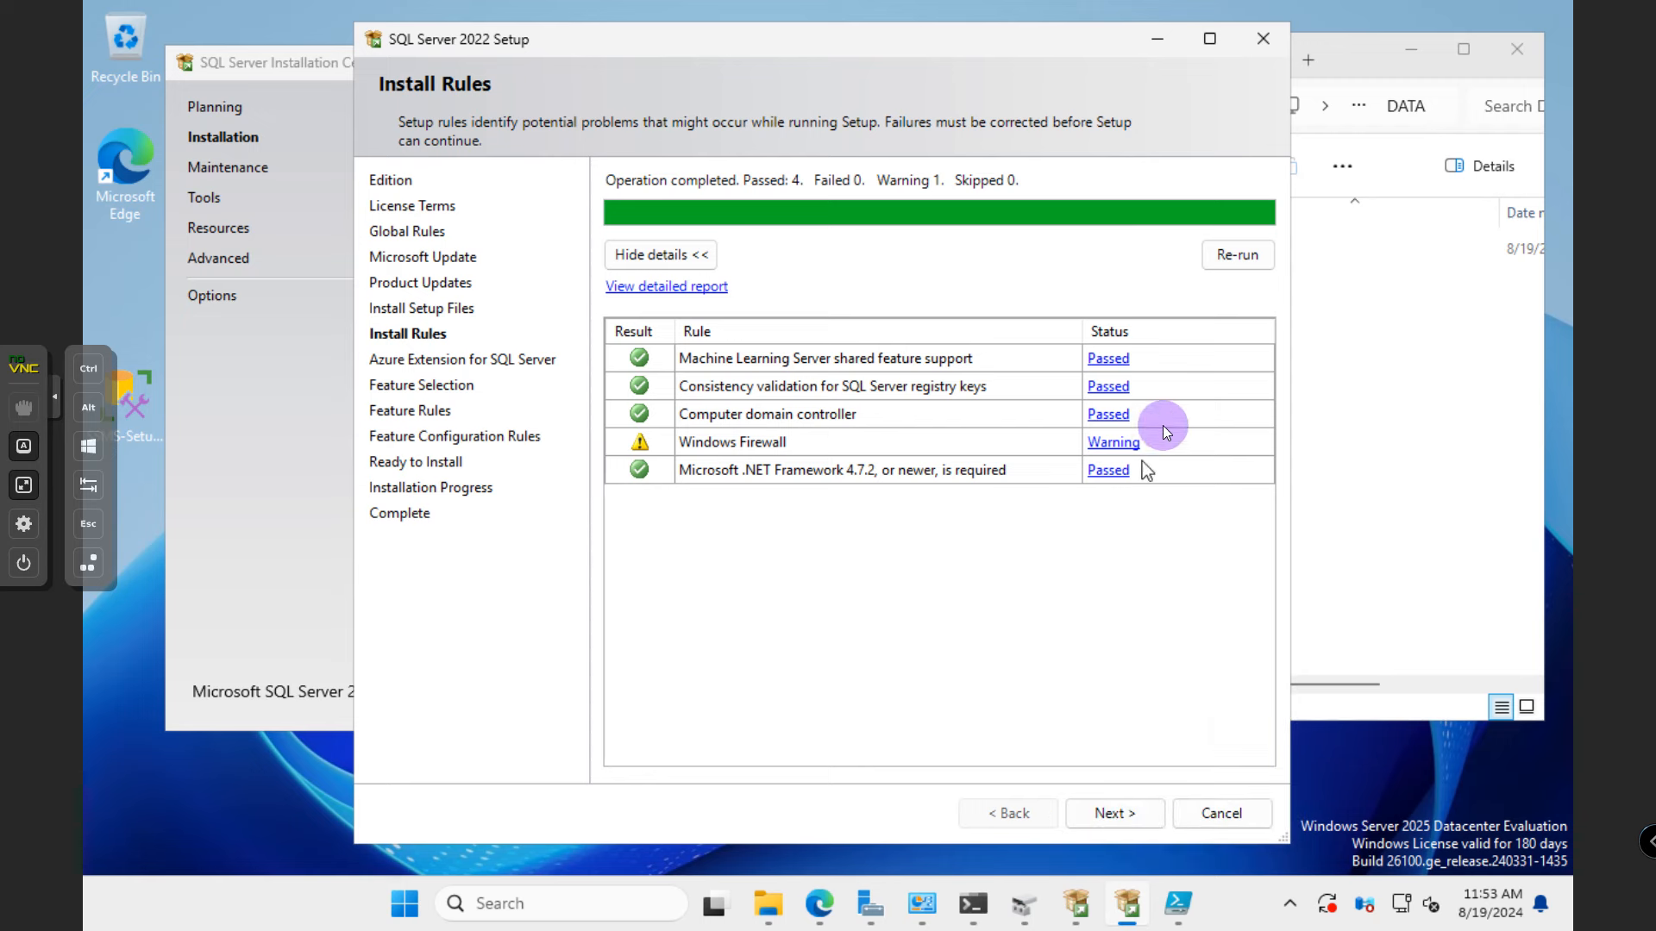
click(1234, 255)
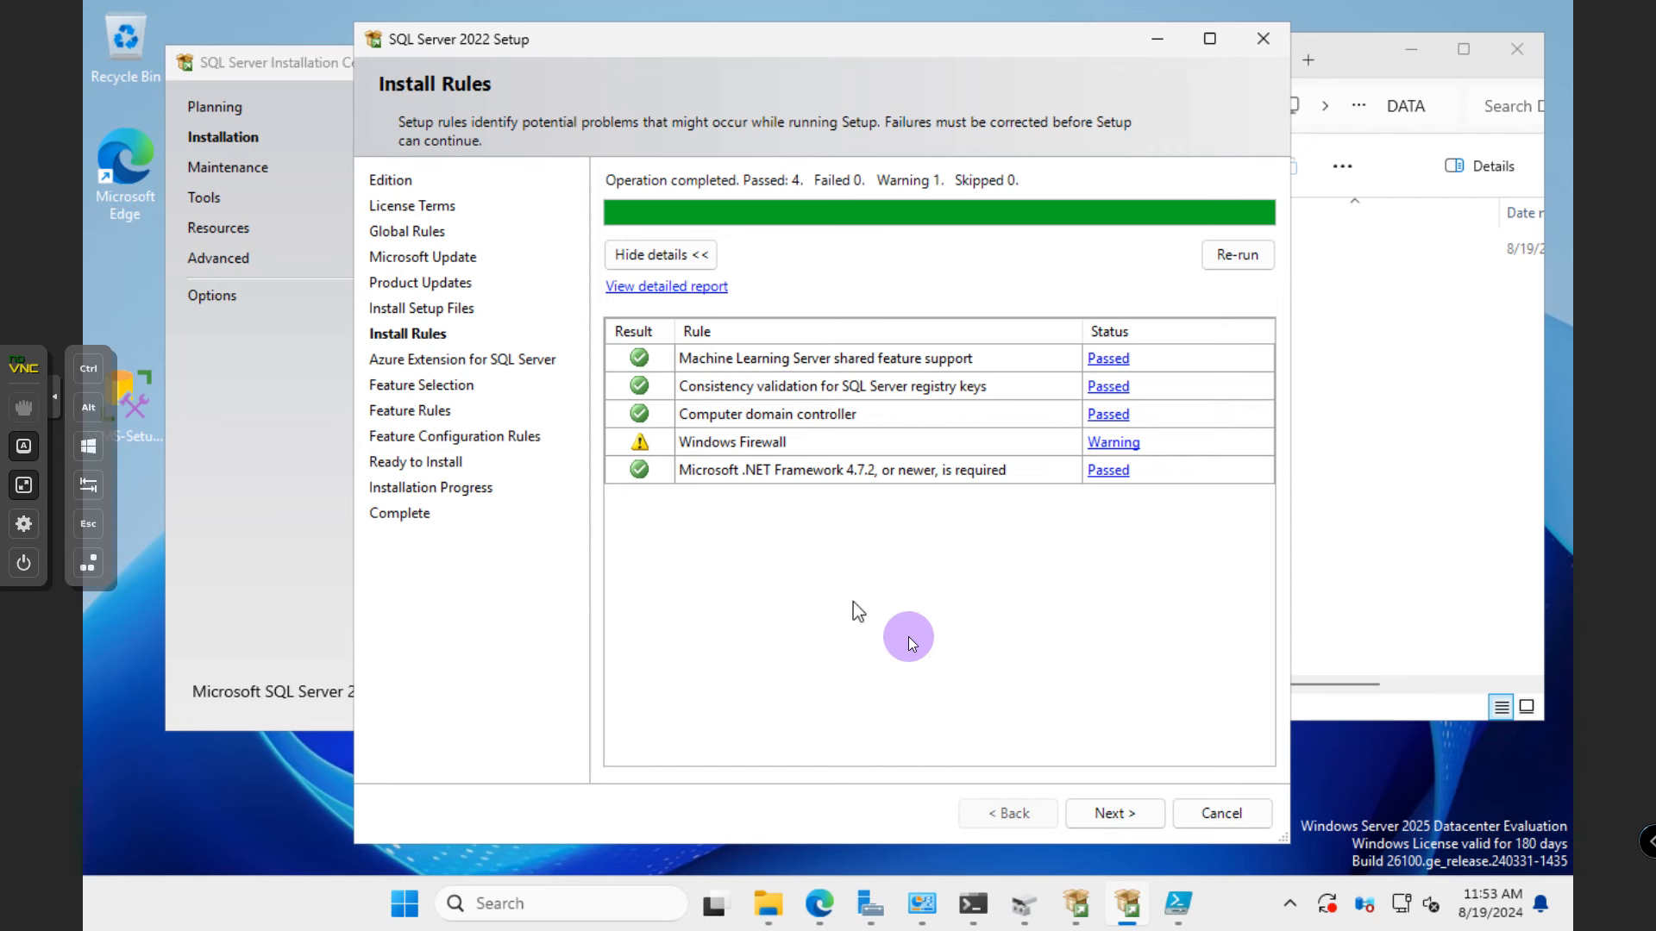
click(1264, 39)
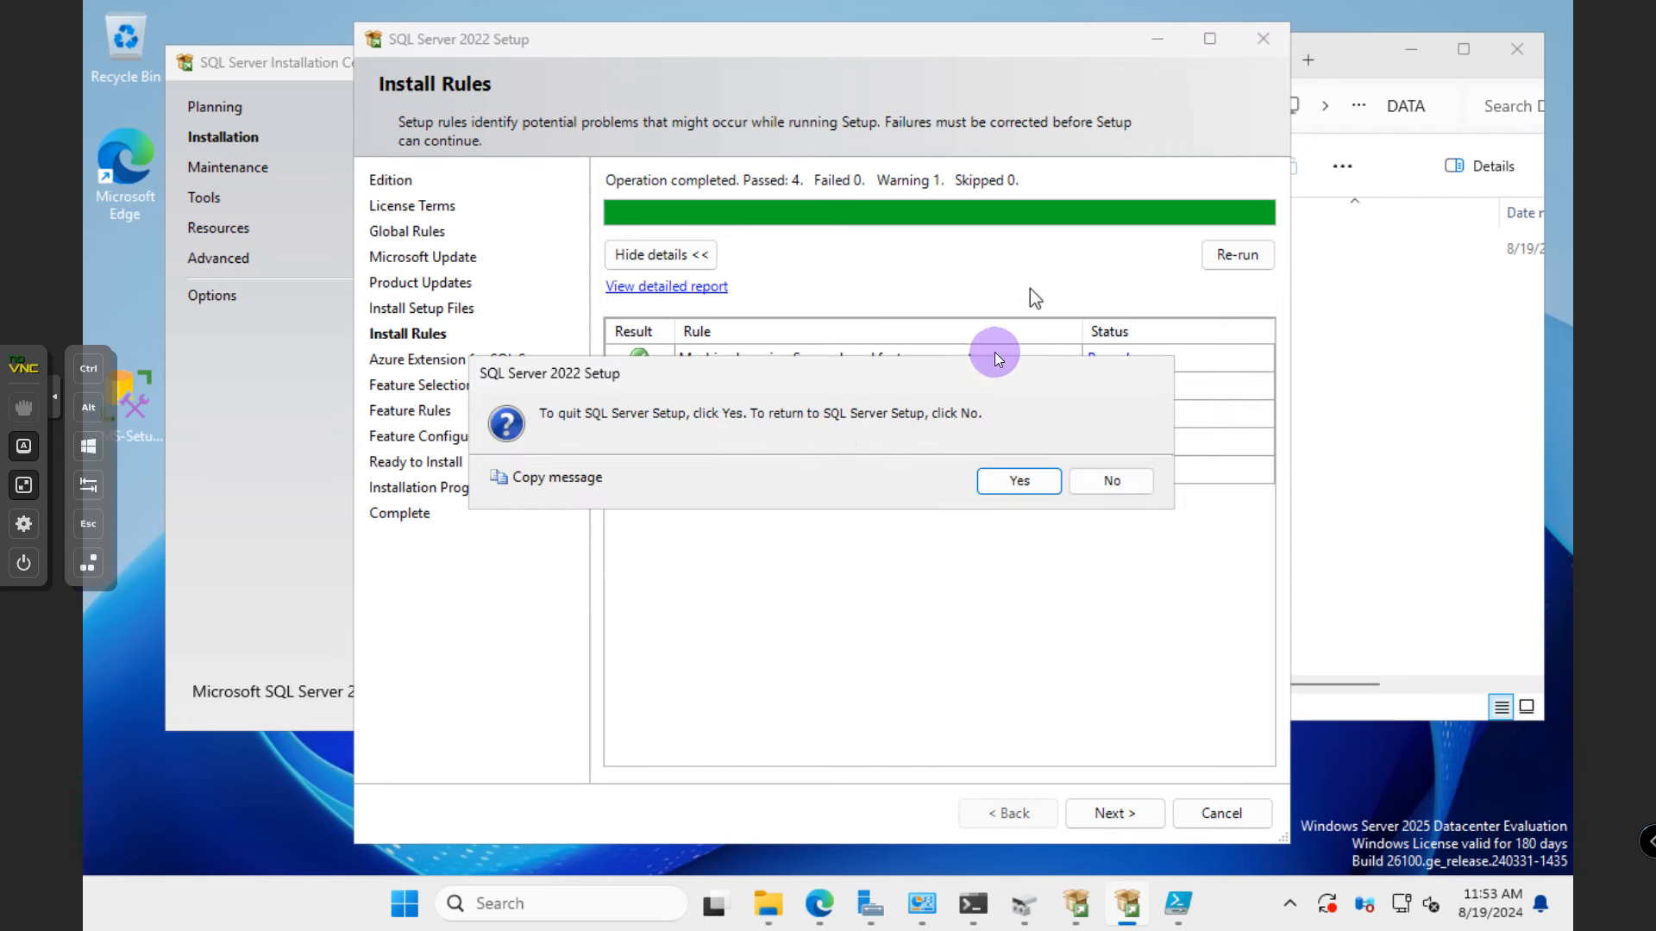
click(1018, 493)
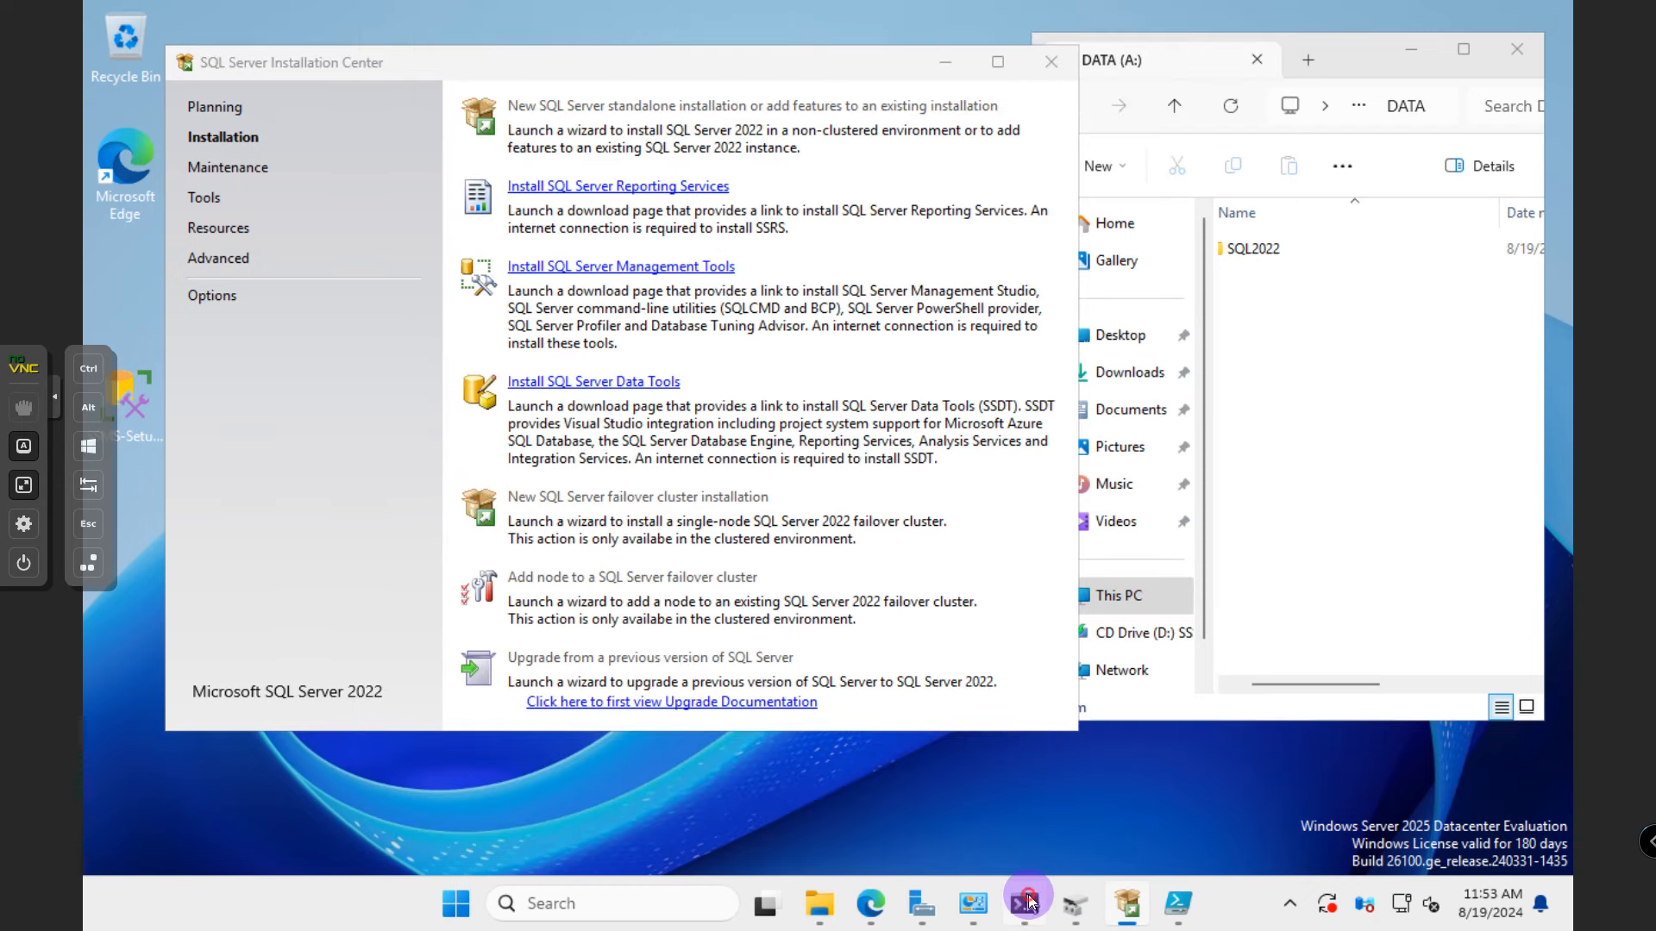
- Switch to the Windows PowerShell terminal and force a Group Policy update with gpupdate /force
click(1025, 902)
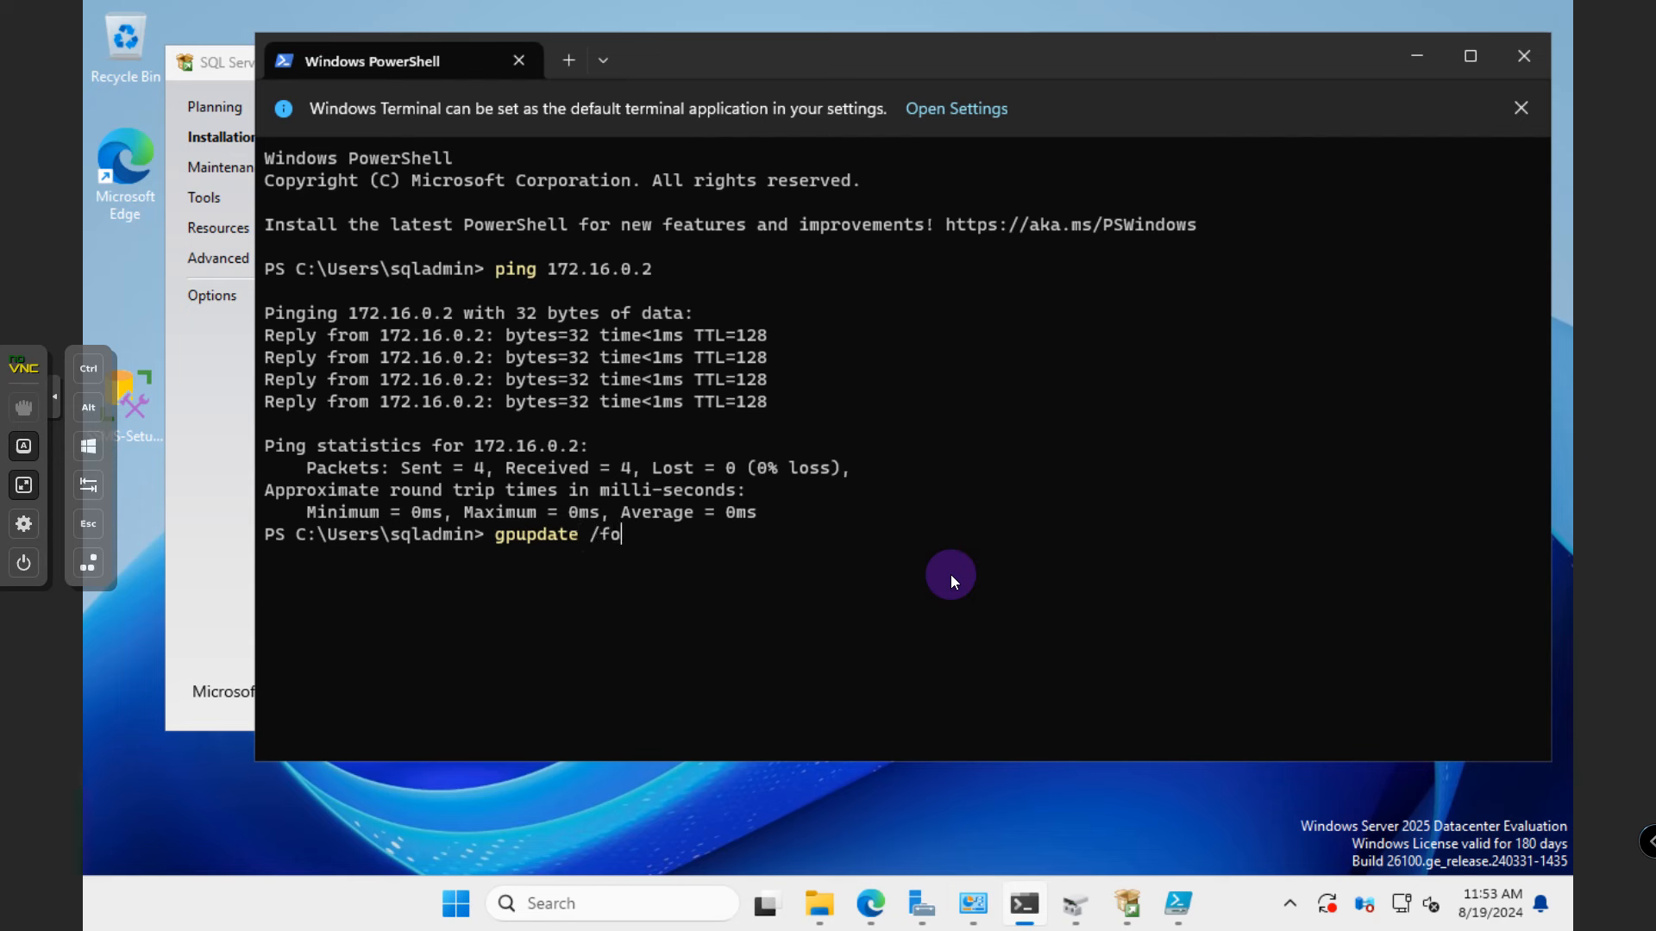
text(gpupdate /force)
key(Return)
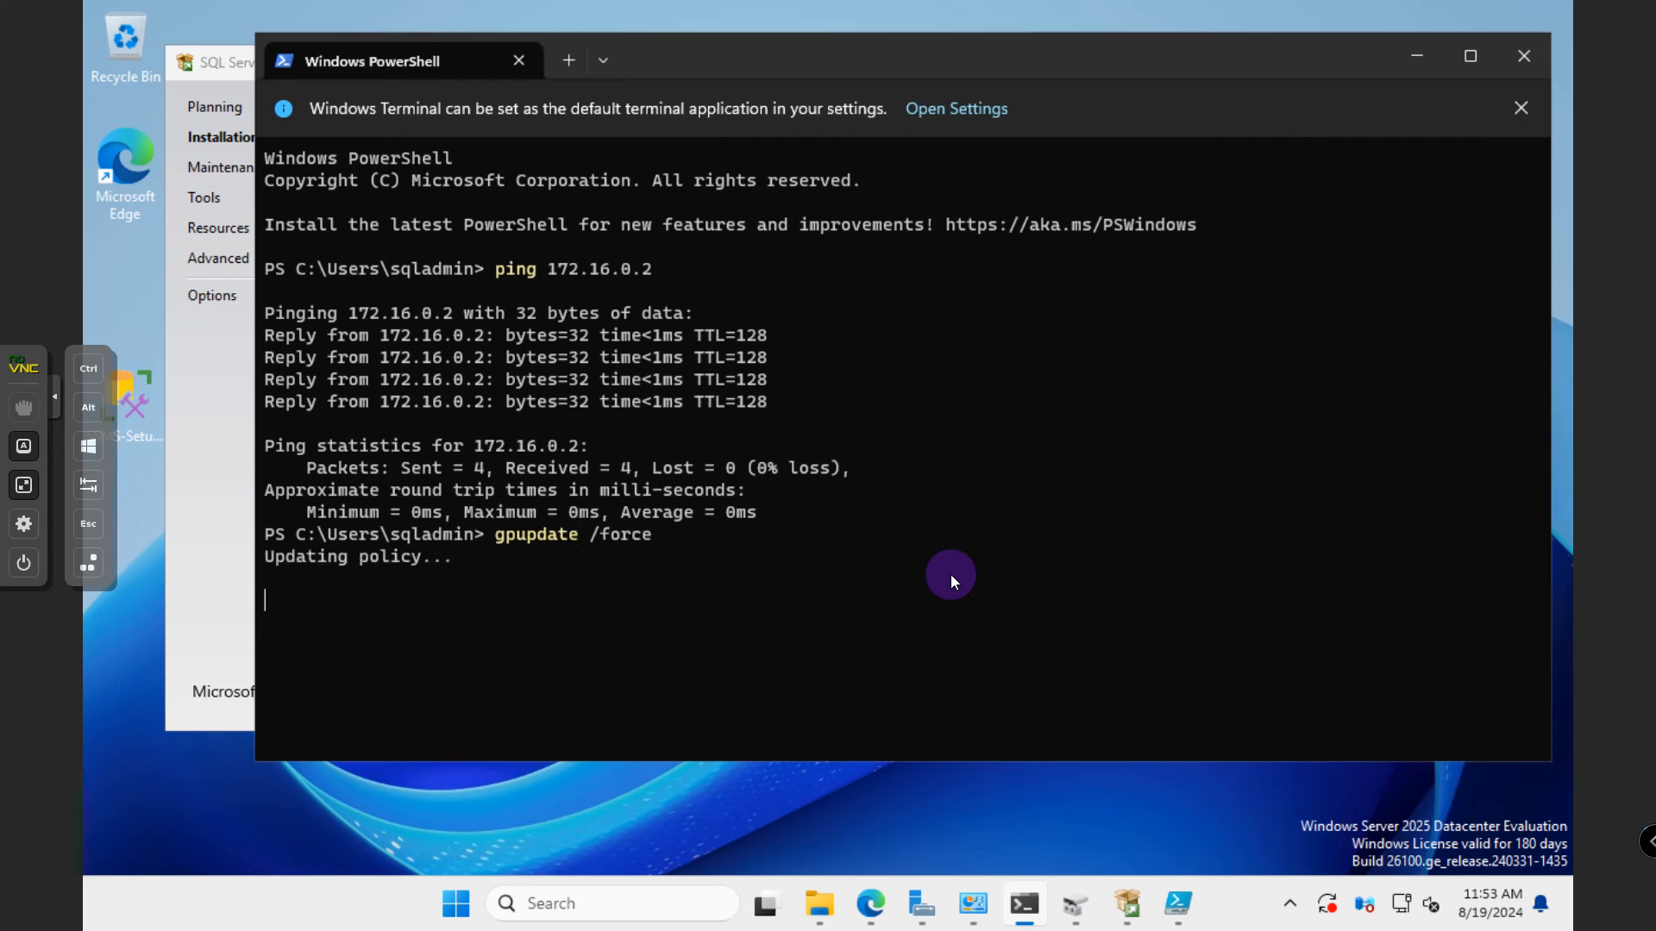
click(1414, 59)
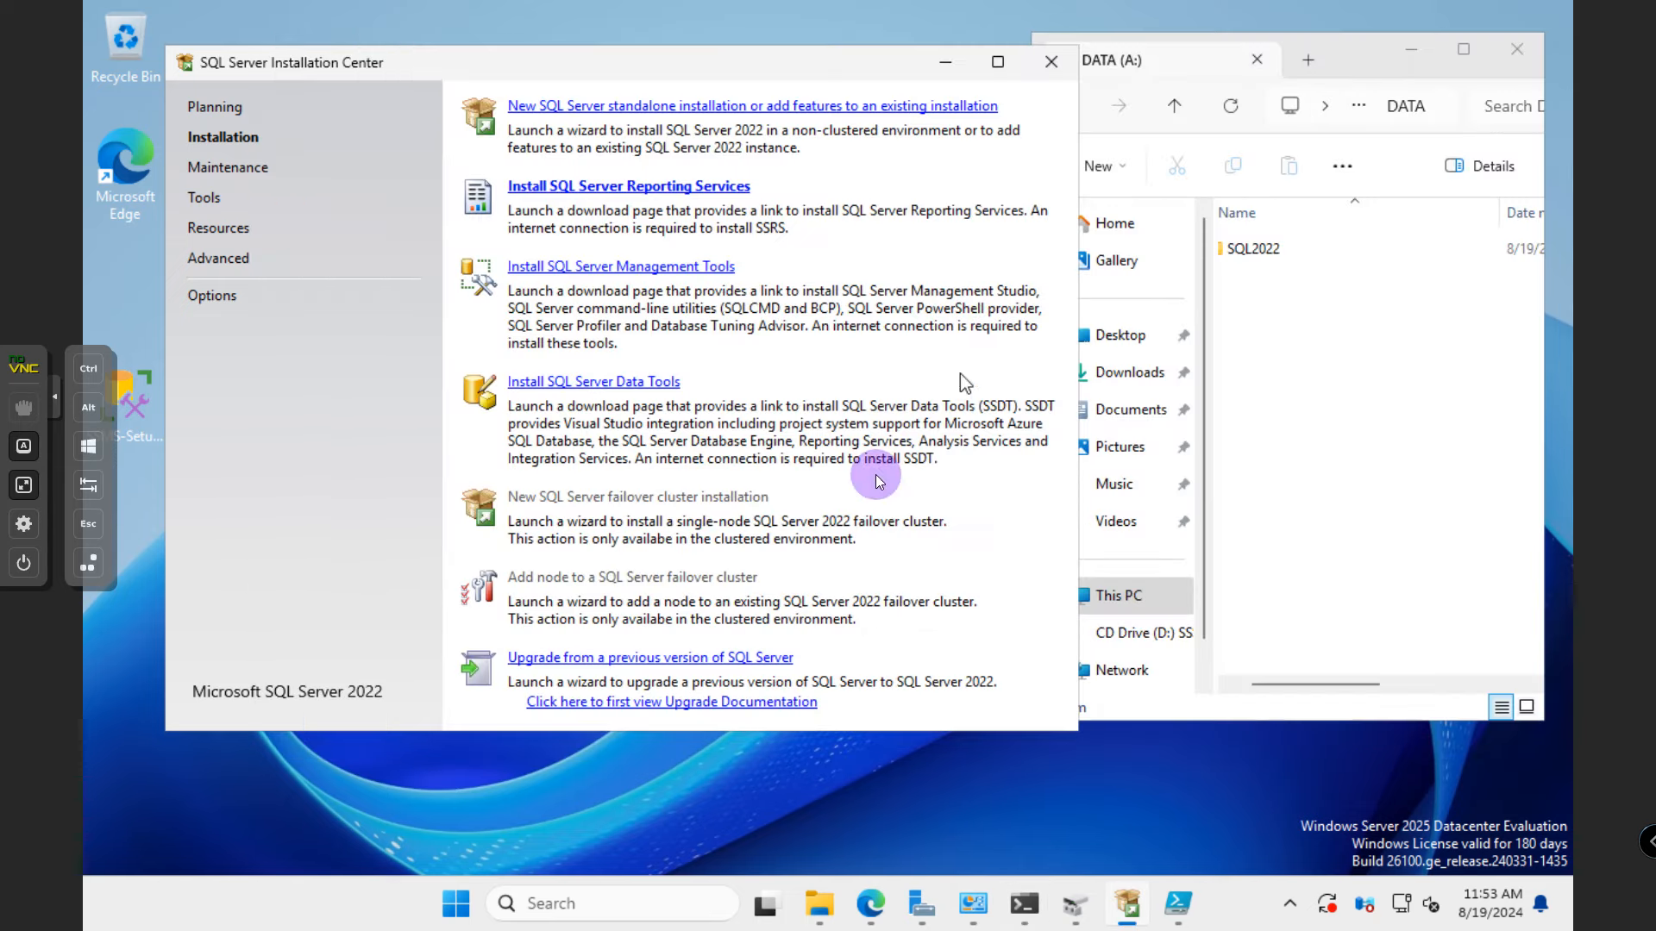
- Relaunch a new SQL Server standalone installation with the free Evaluation edition and accept the license terms
click(612, 107)
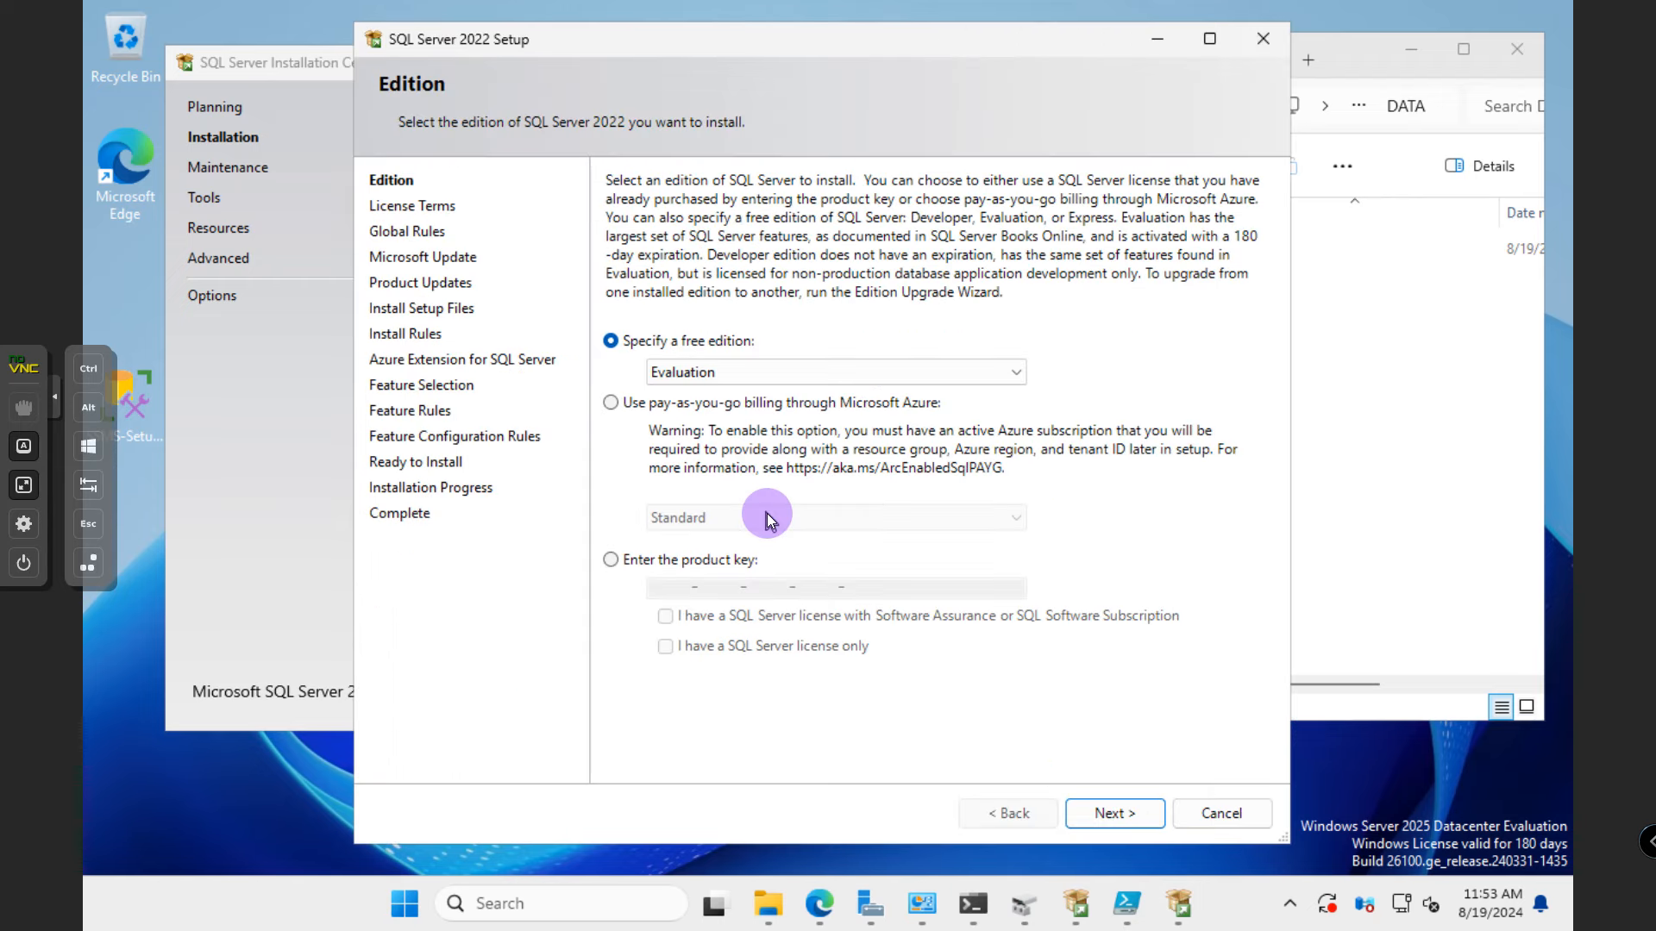
click(1069, 813)
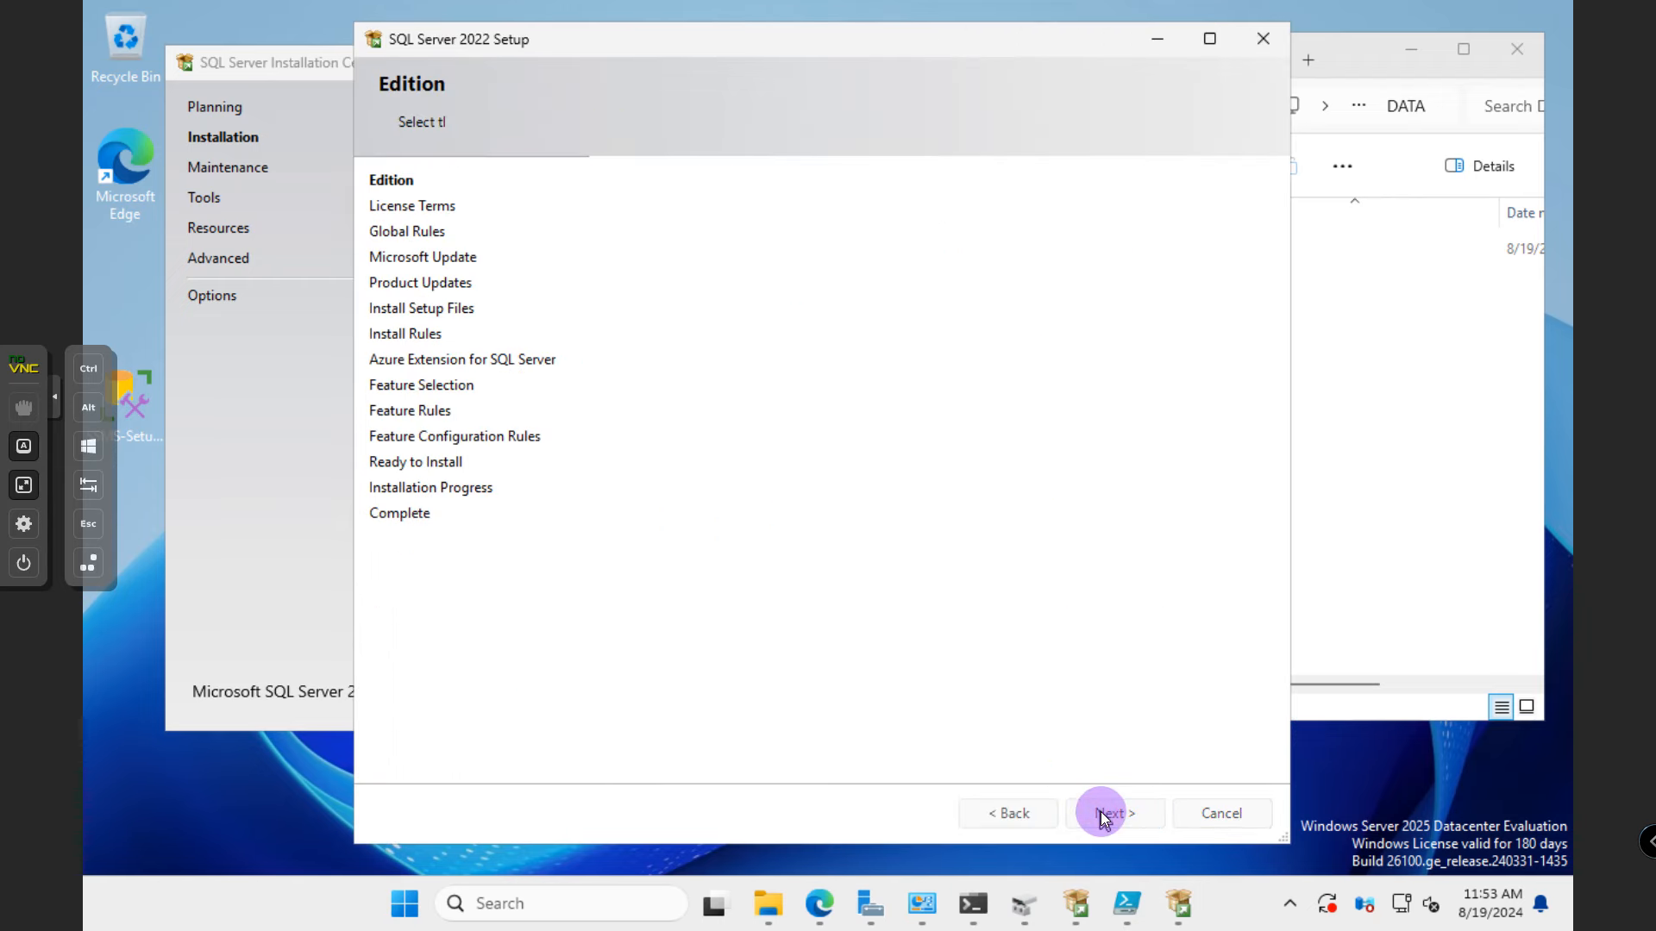
scroll(1193, 362, down, 1)
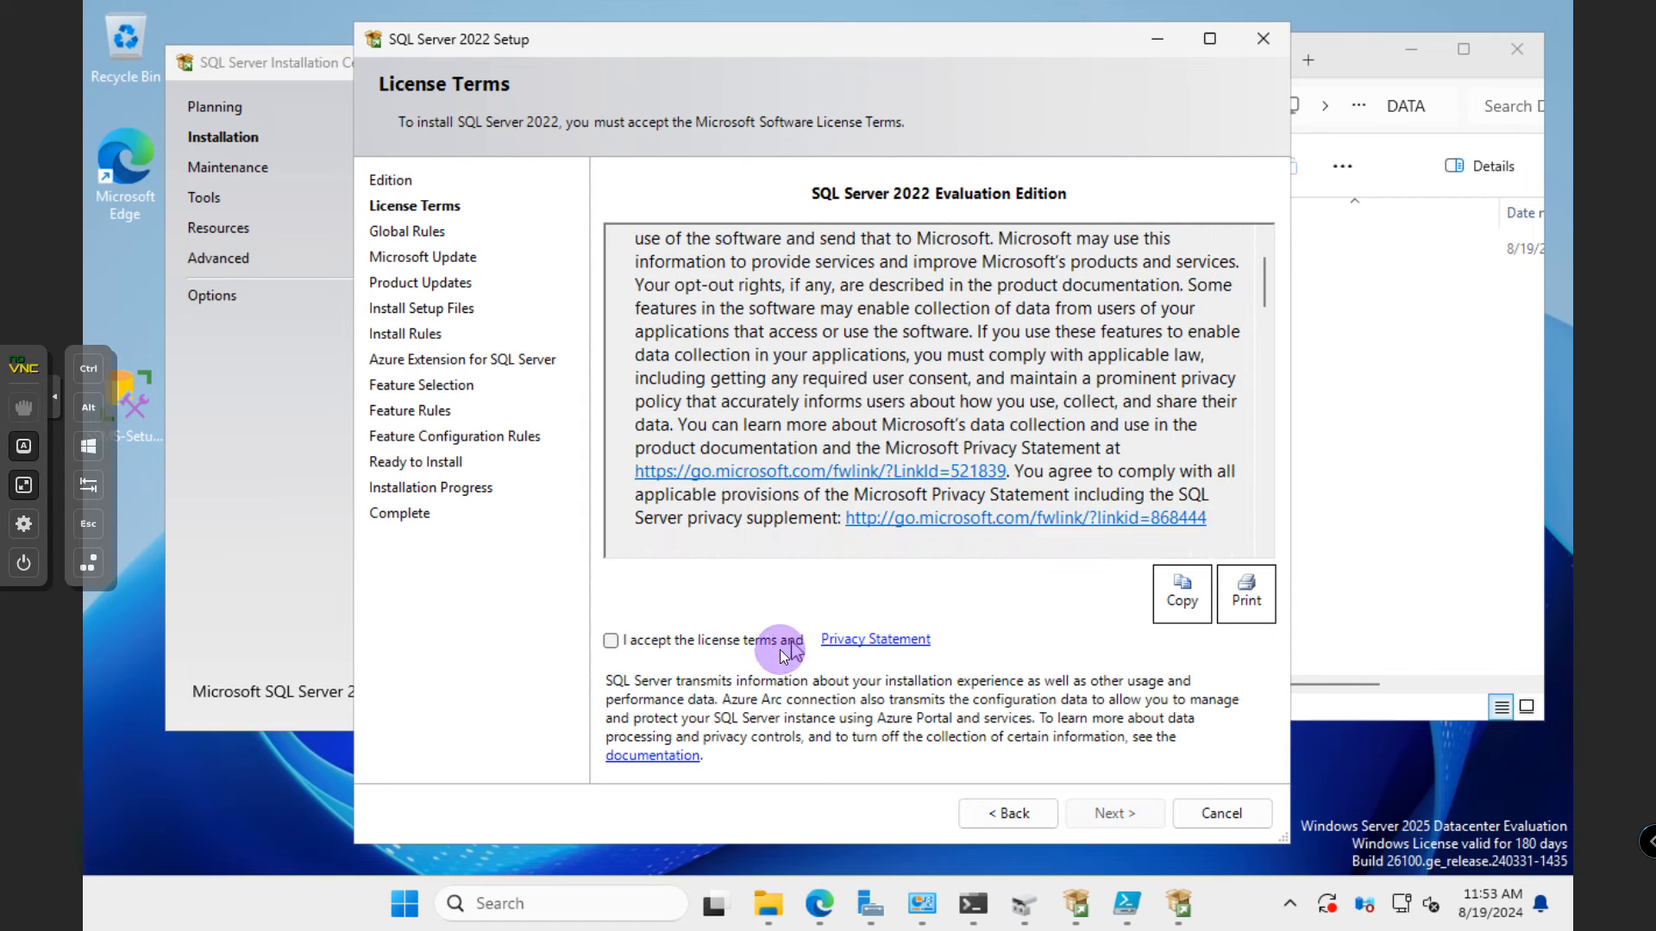
click(763, 639)
click(1117, 797)
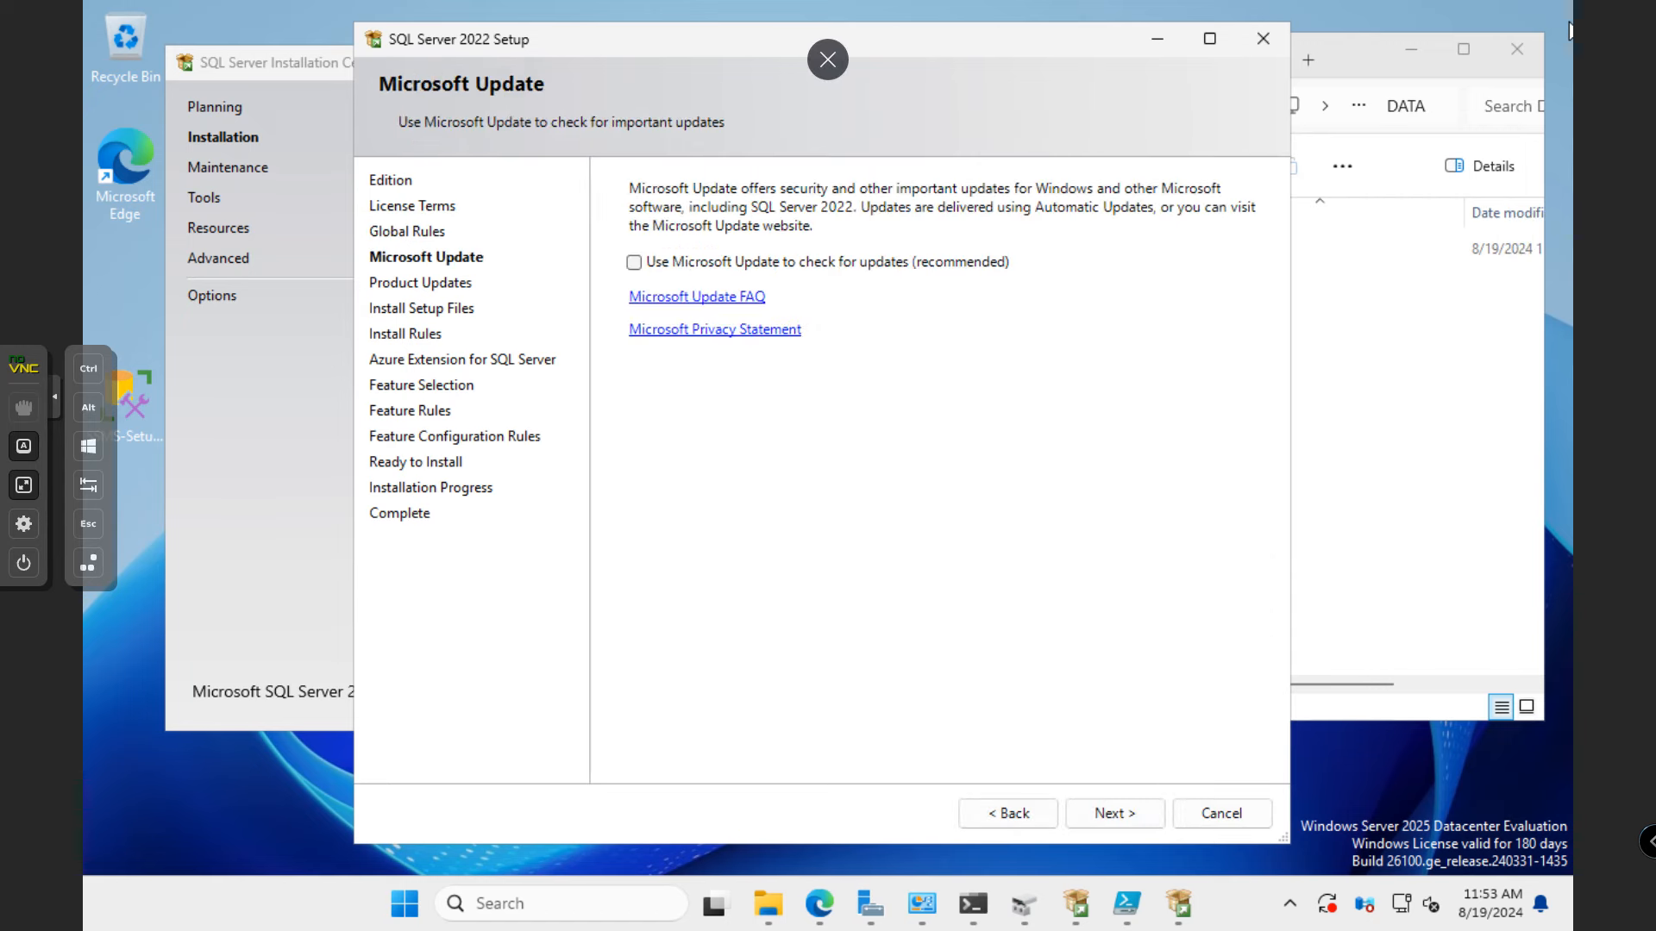
- Enable Microsoft Update to check for updates and continue through Product Updates to the Install Rules page
click(822, 261)
click(1120, 815)
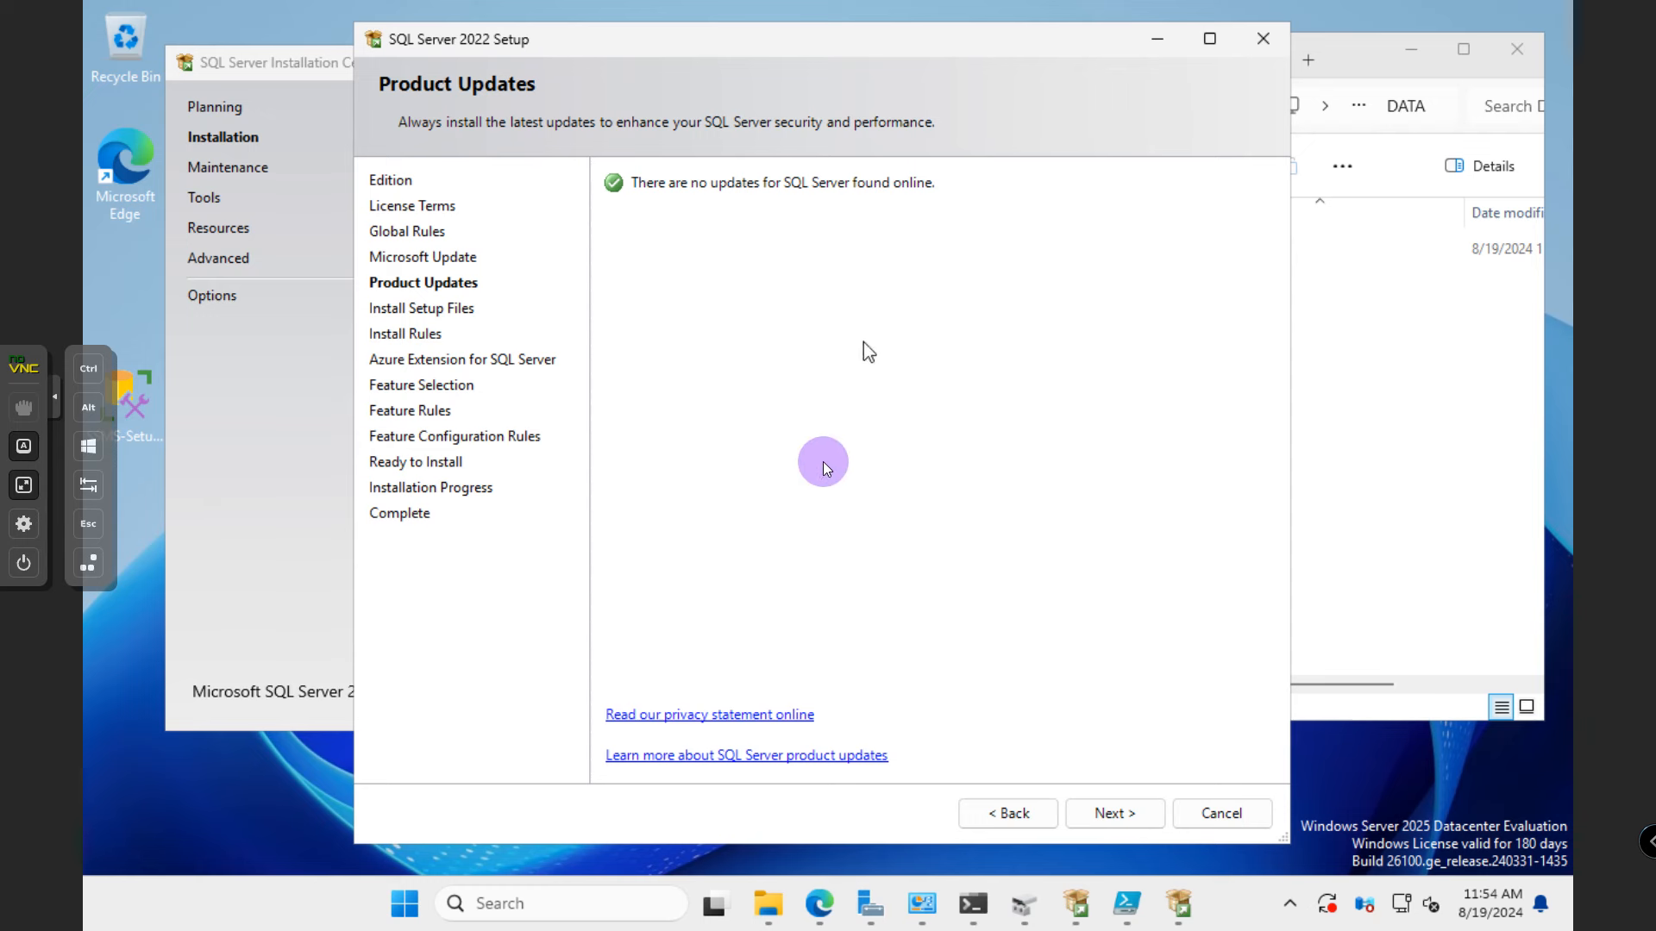
click(1125, 819)
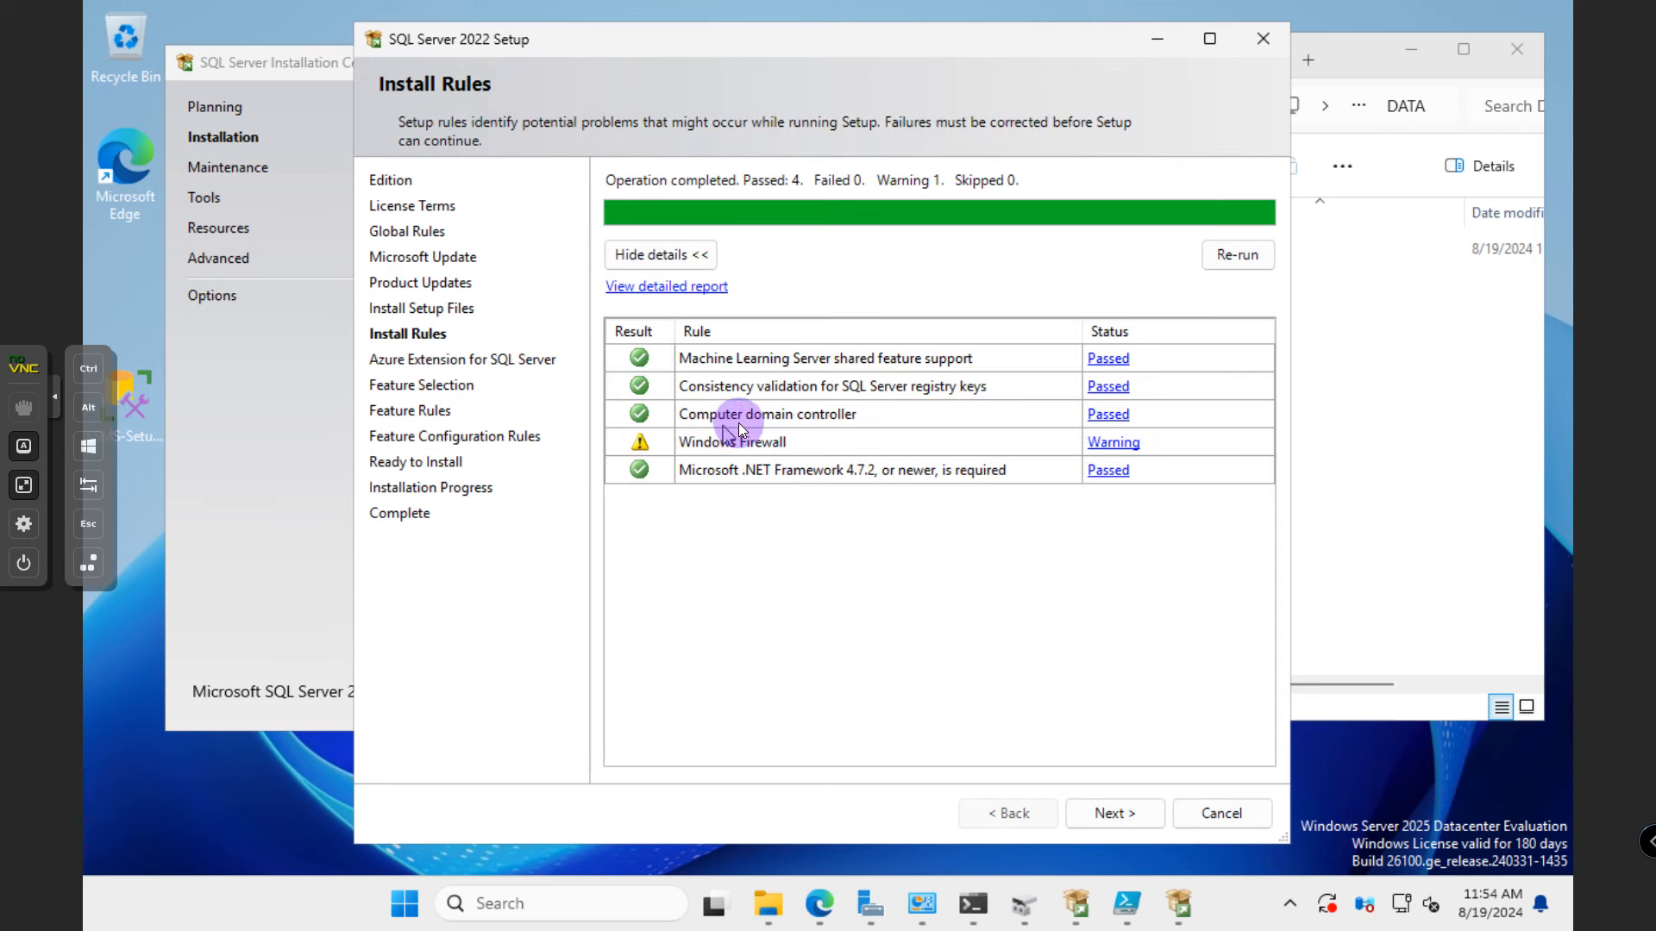
- Open the Windows Firewall rule warning and review the firewall script and its output in PowerShell ISE
click(1112, 443)
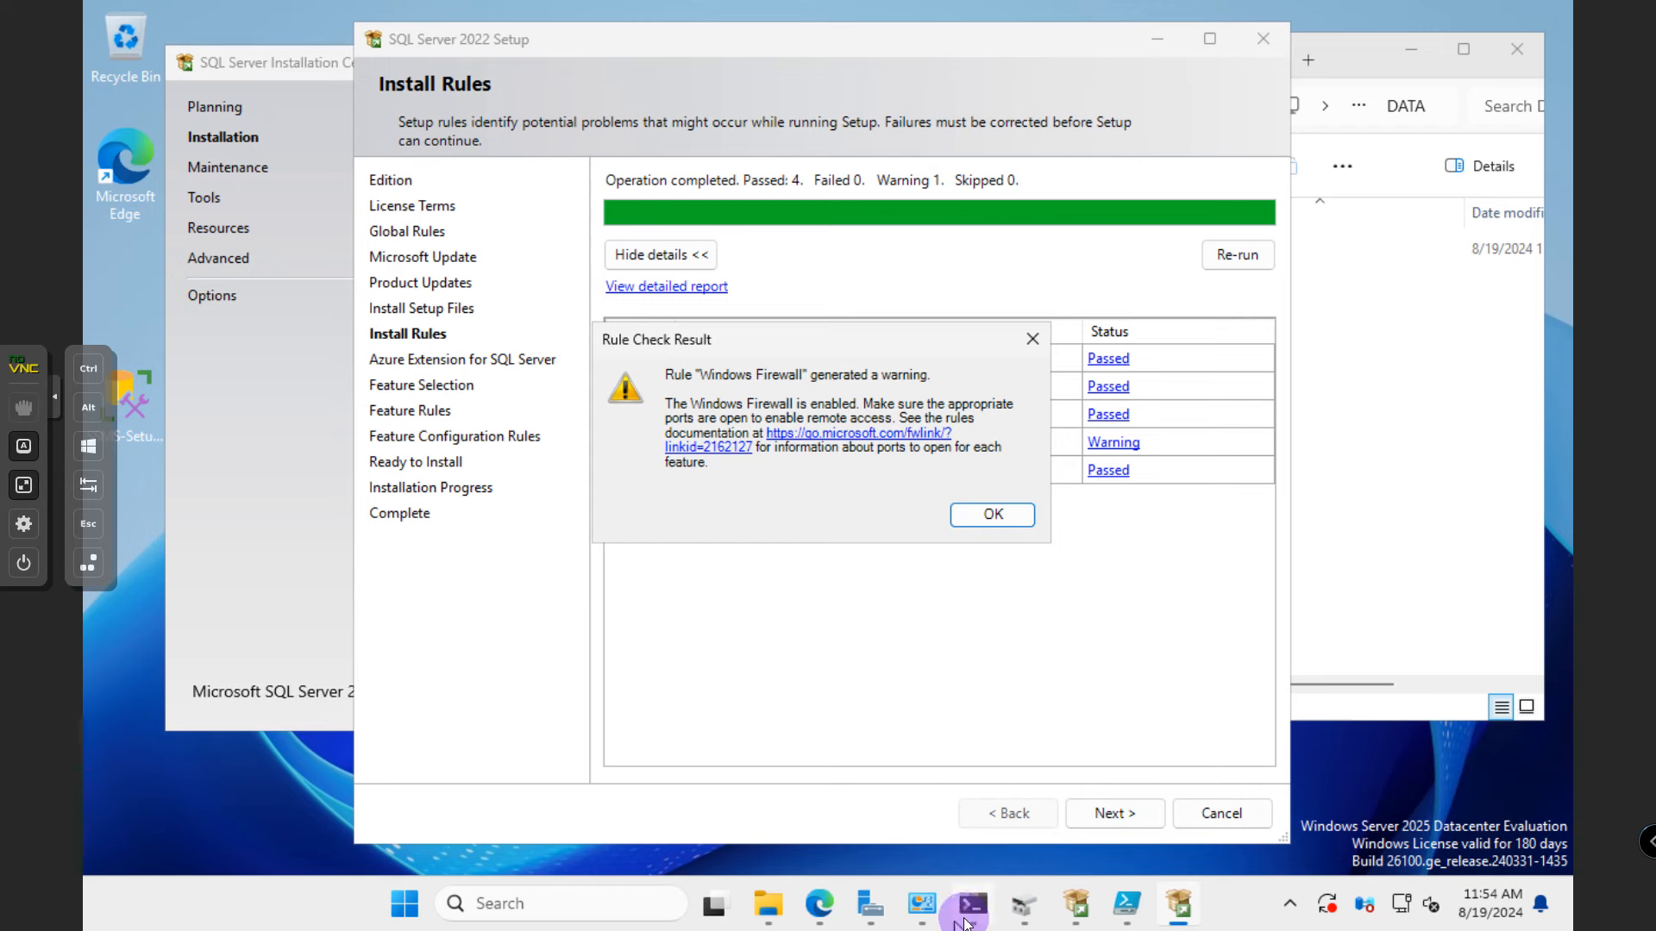
mouse_move(928, 910)
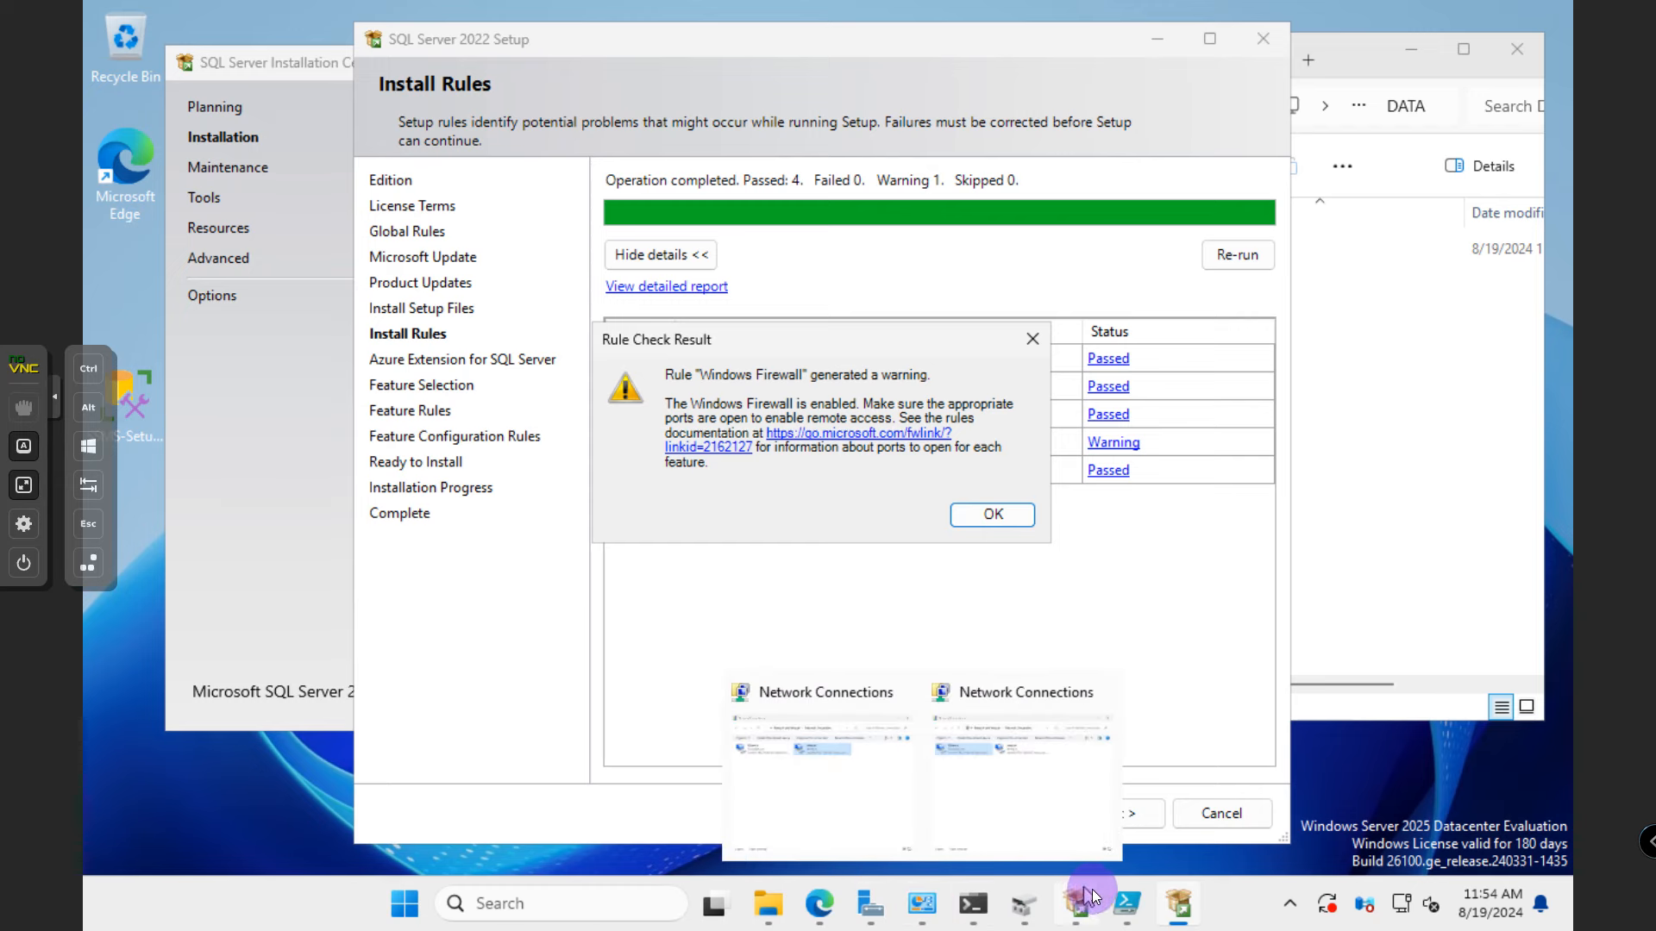
click(1135, 911)
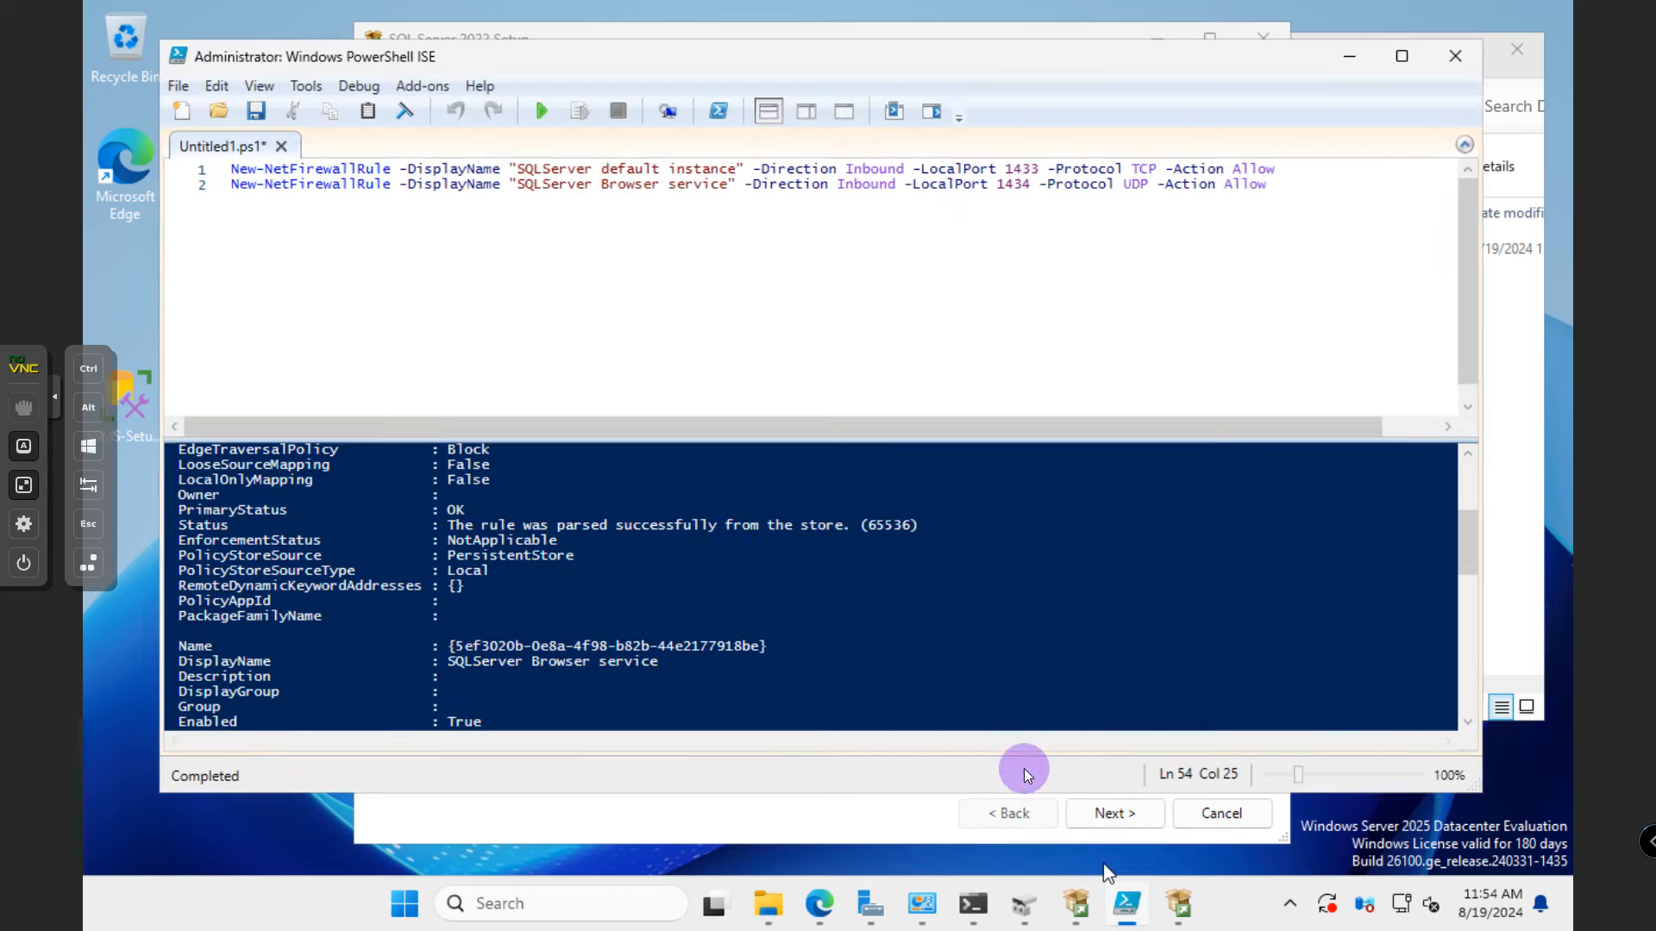
scroll(687, 655, down, 10)
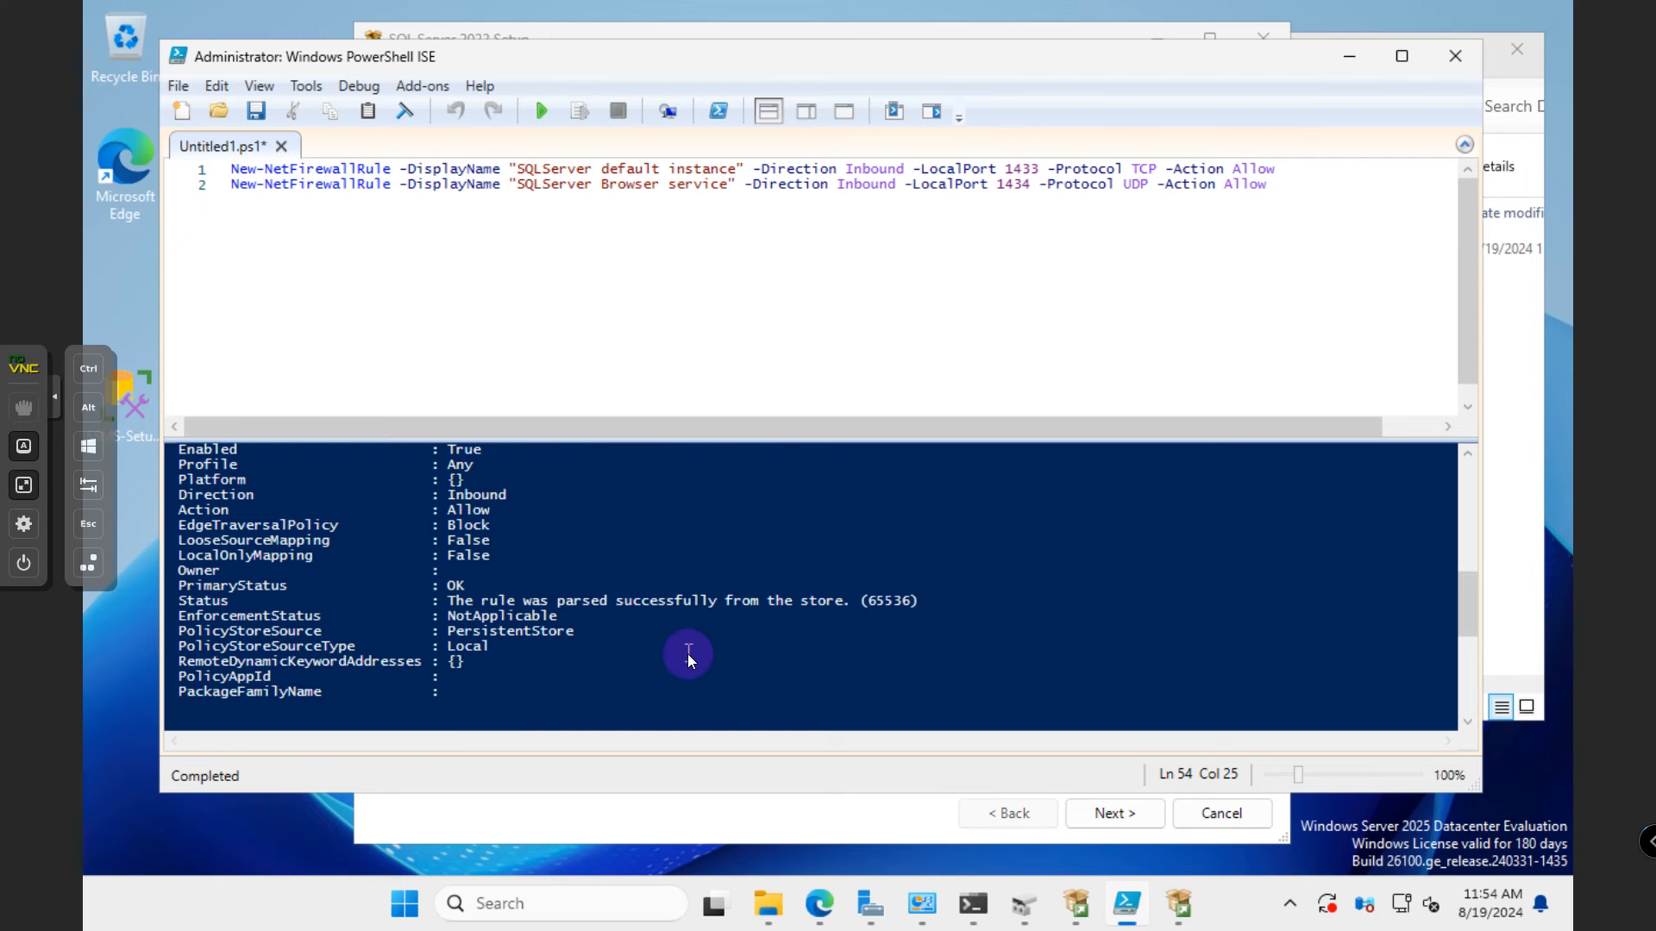
click(909, 322)
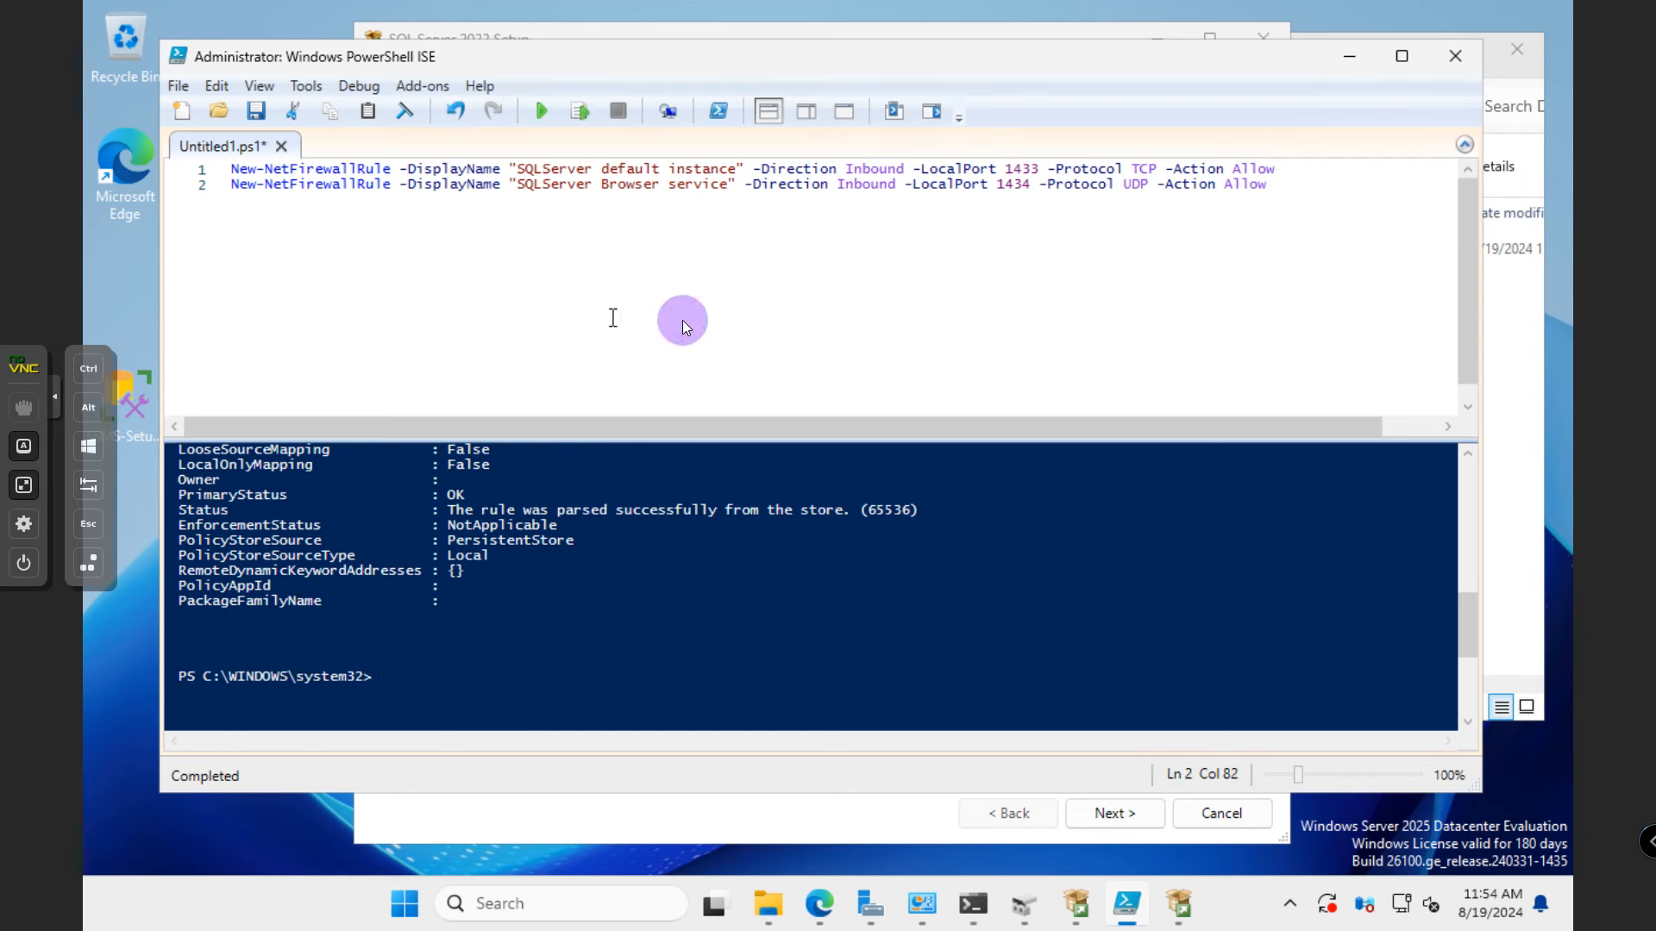
- Switch to Microsoft Edge and open the linked firewall articles for Database Engine, Analysis Services and report server access in new tabs
mouse_move(1080, 916)
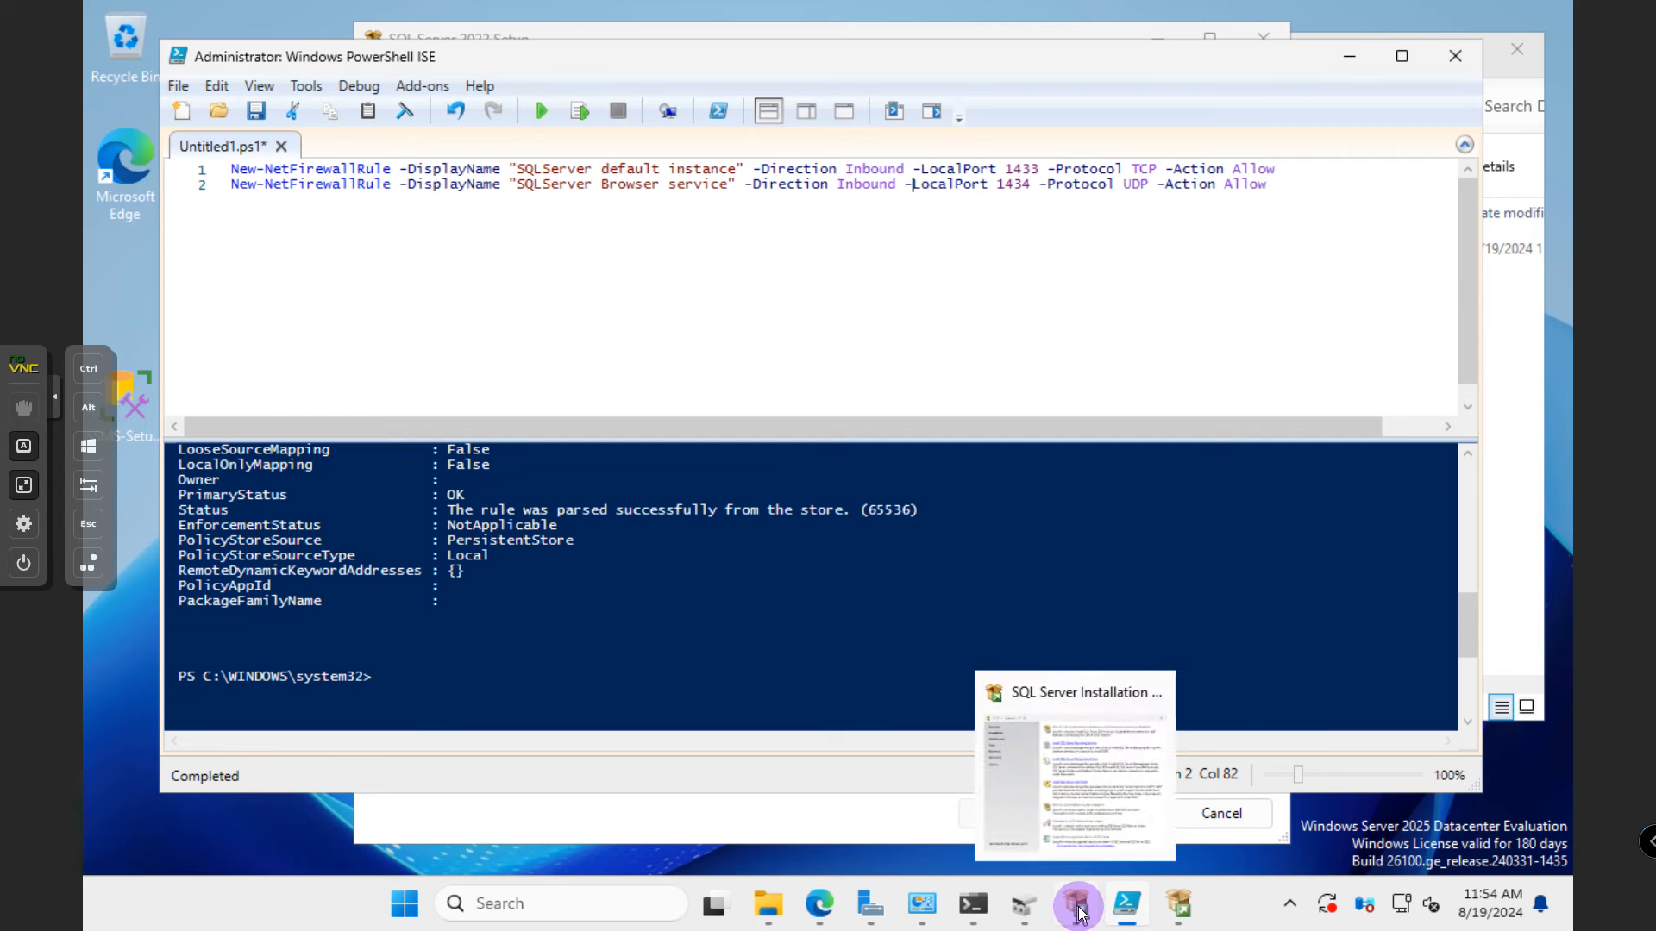
click(1081, 916)
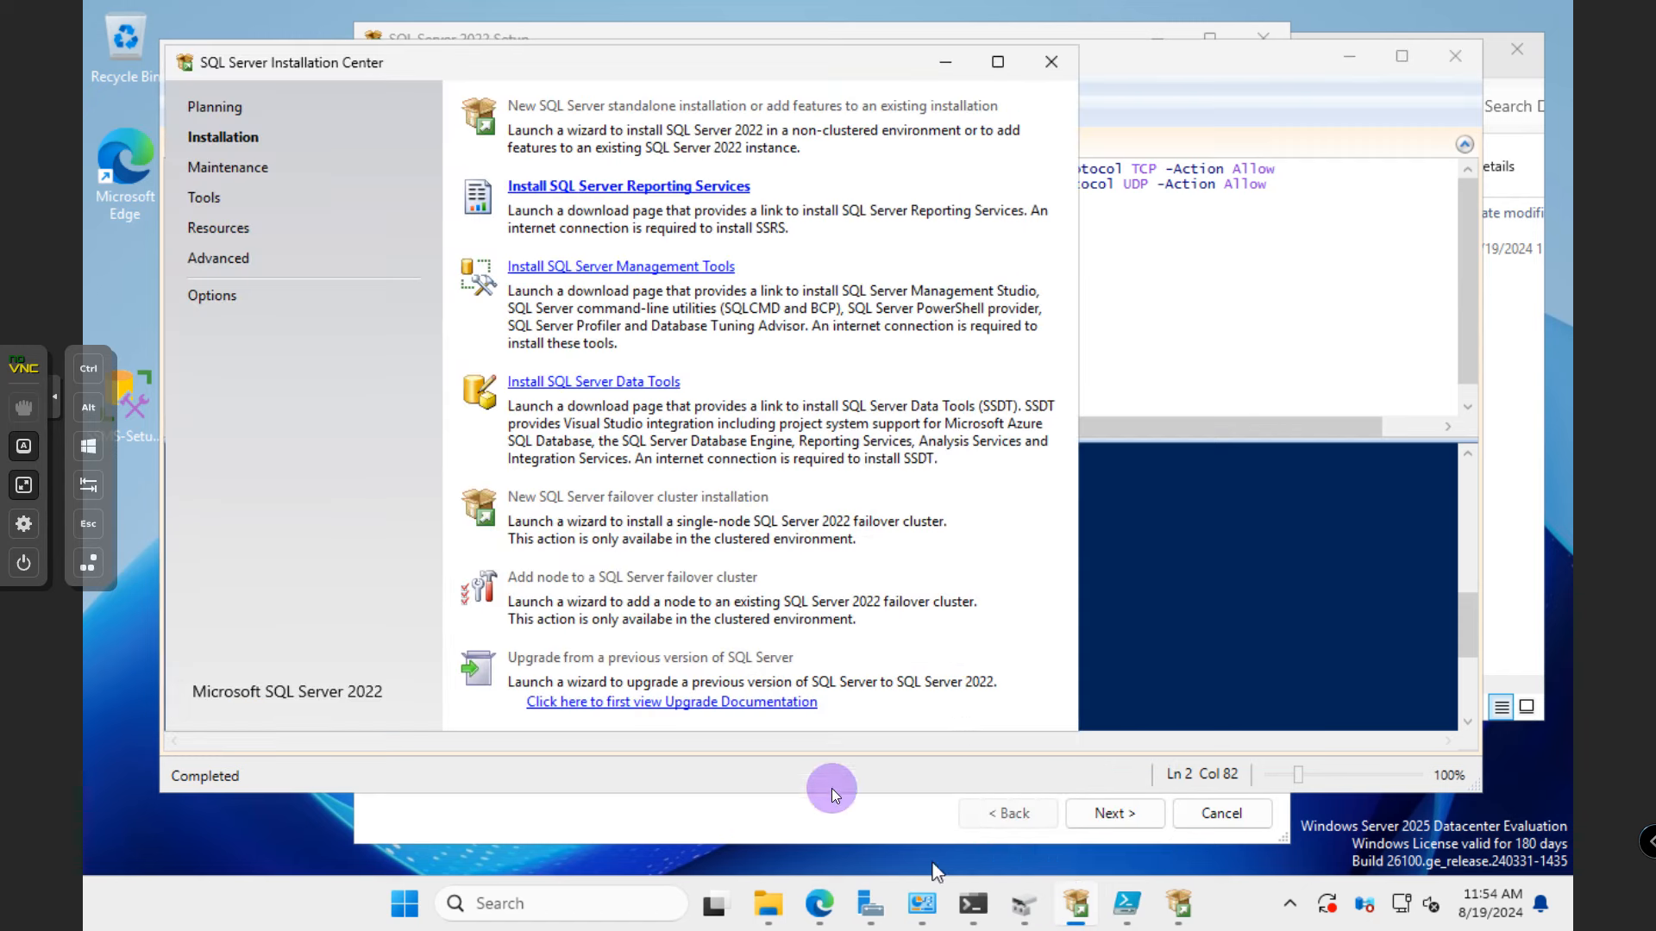
click(835, 898)
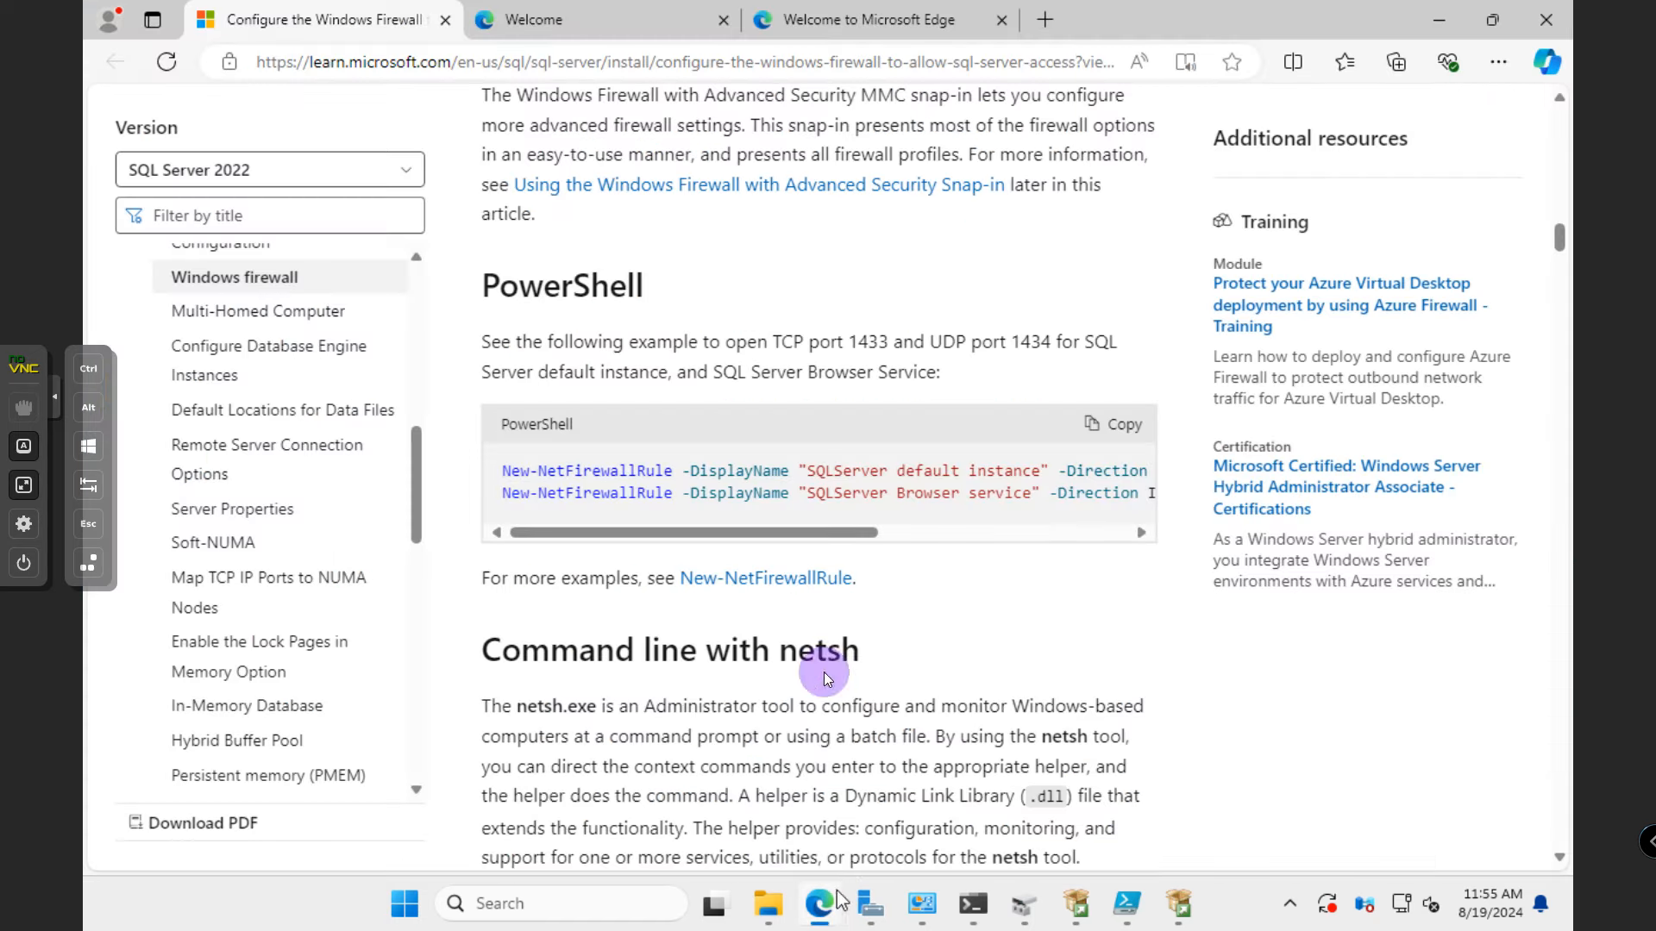
scroll(783, 470, up, 1)
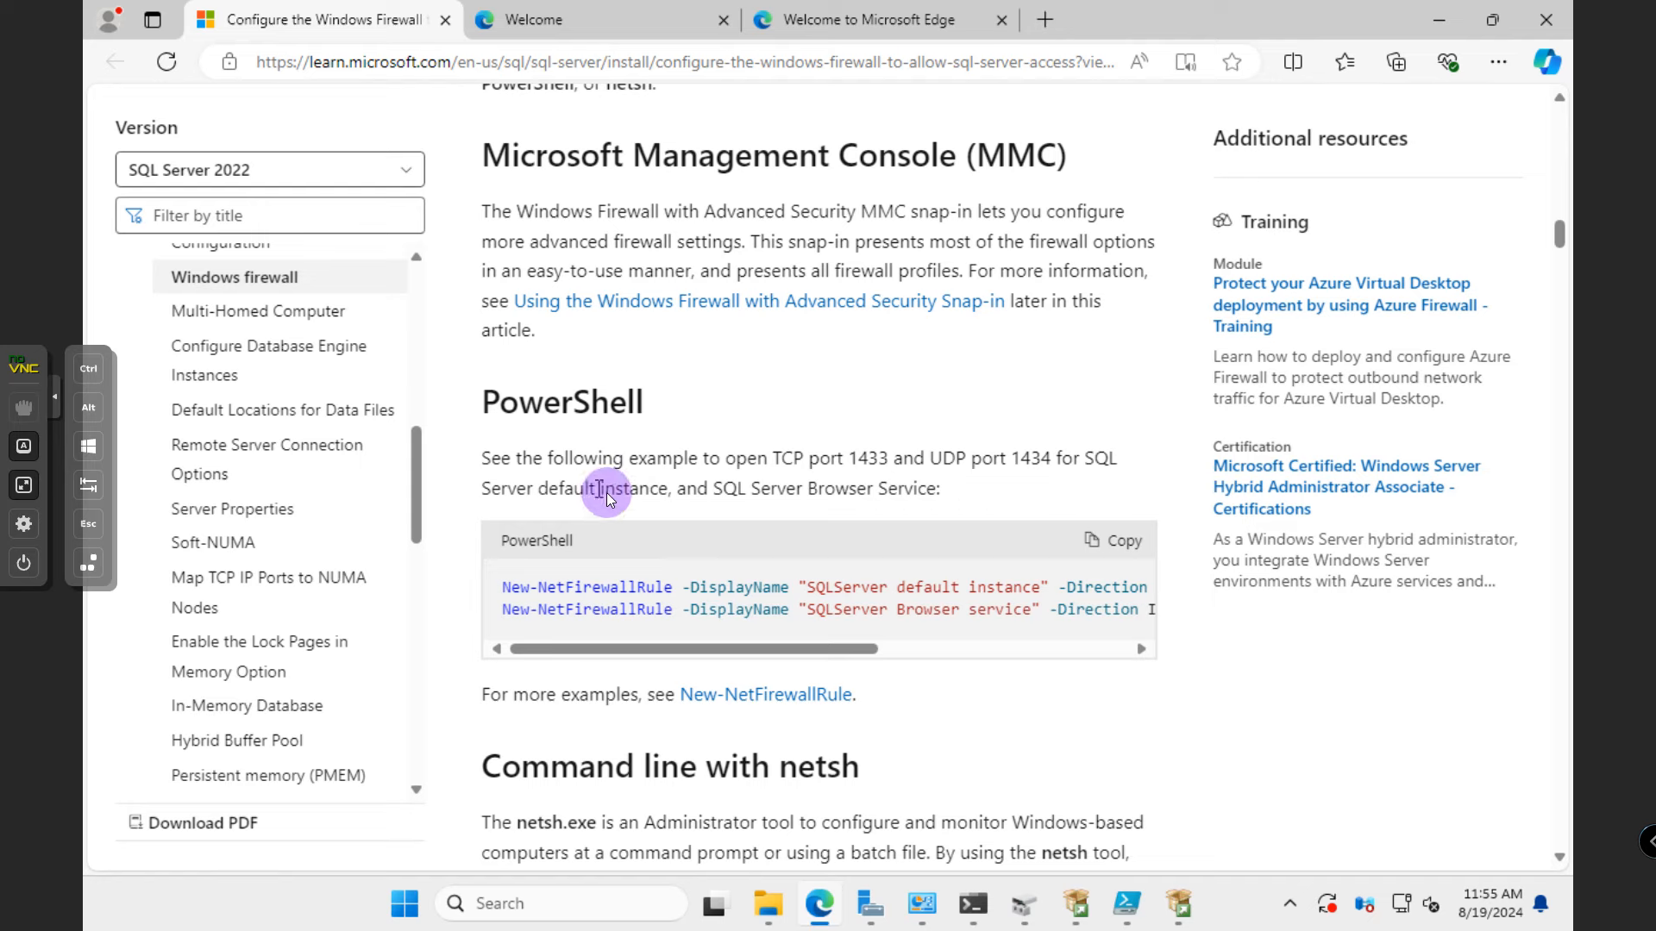
scroll(722, 432, up, 4)
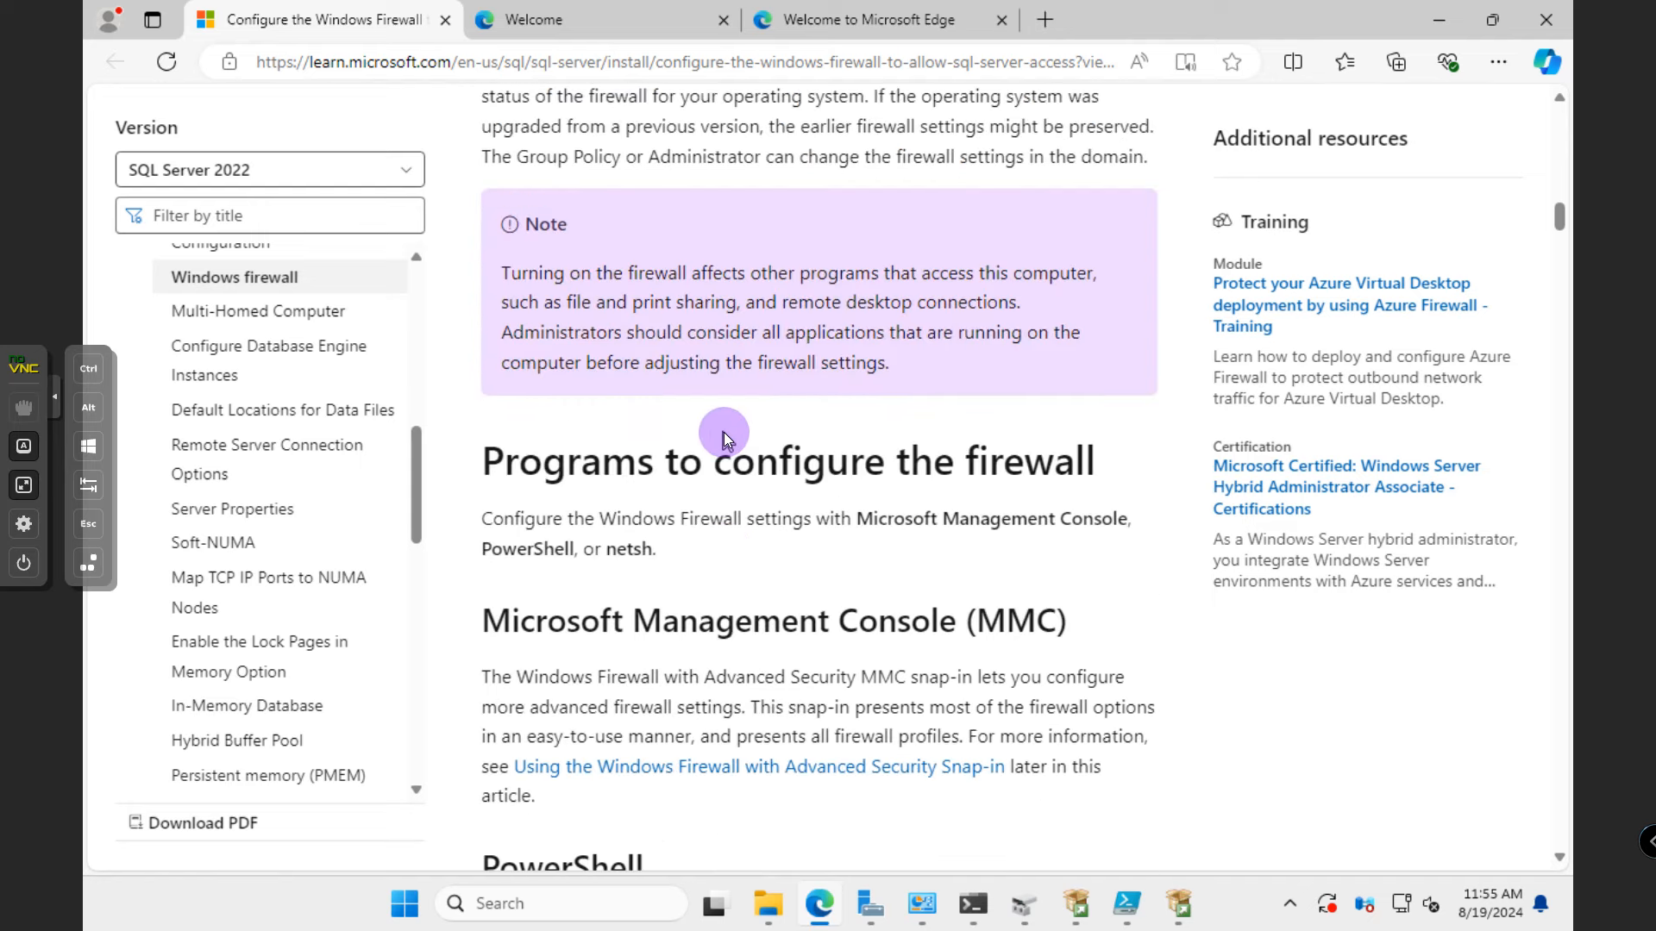
scroll(722, 432, up, 6)
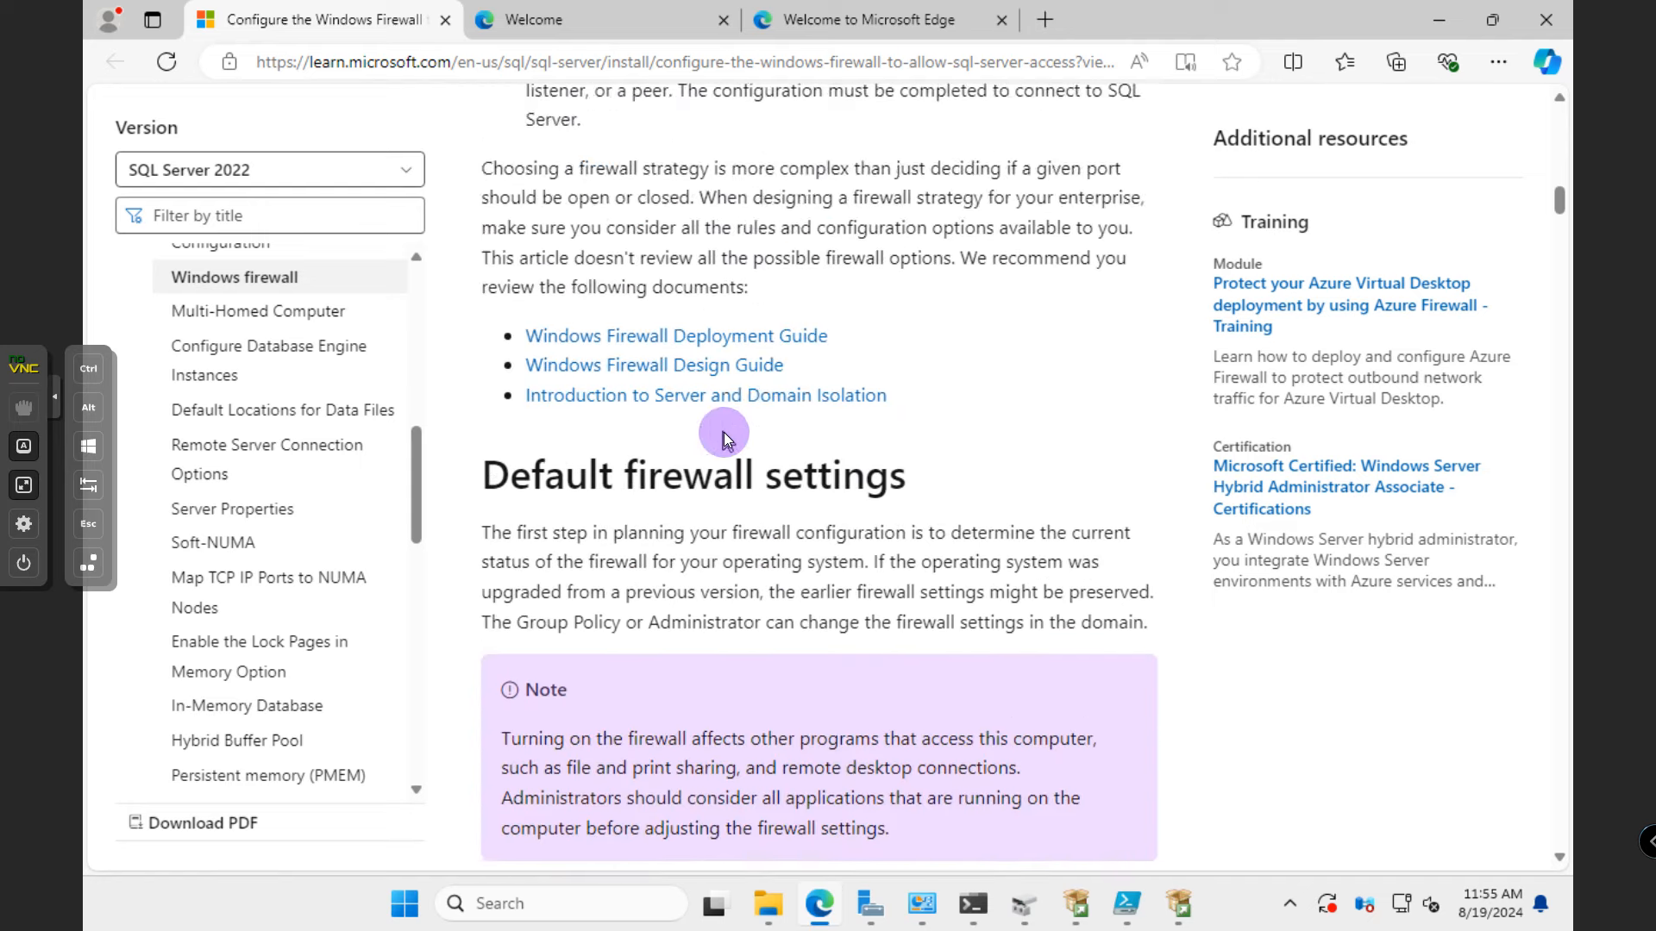
scroll(723, 432, up, 6)
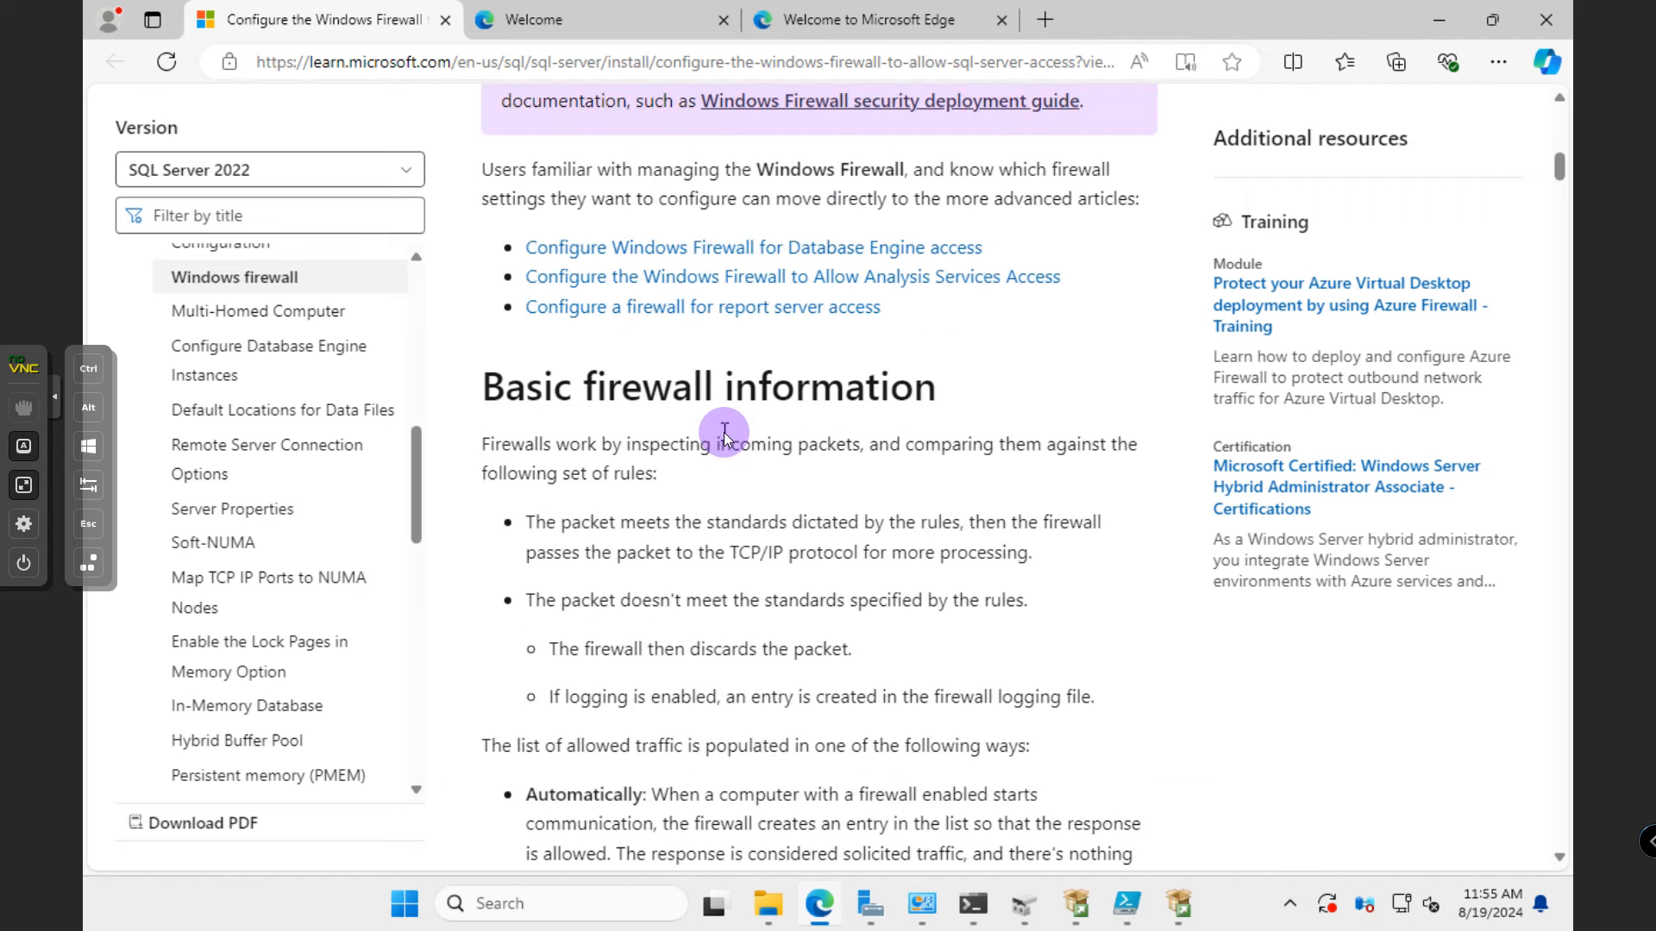
scroll(724, 437, up, 3)
scroll(725, 436, down, 2)
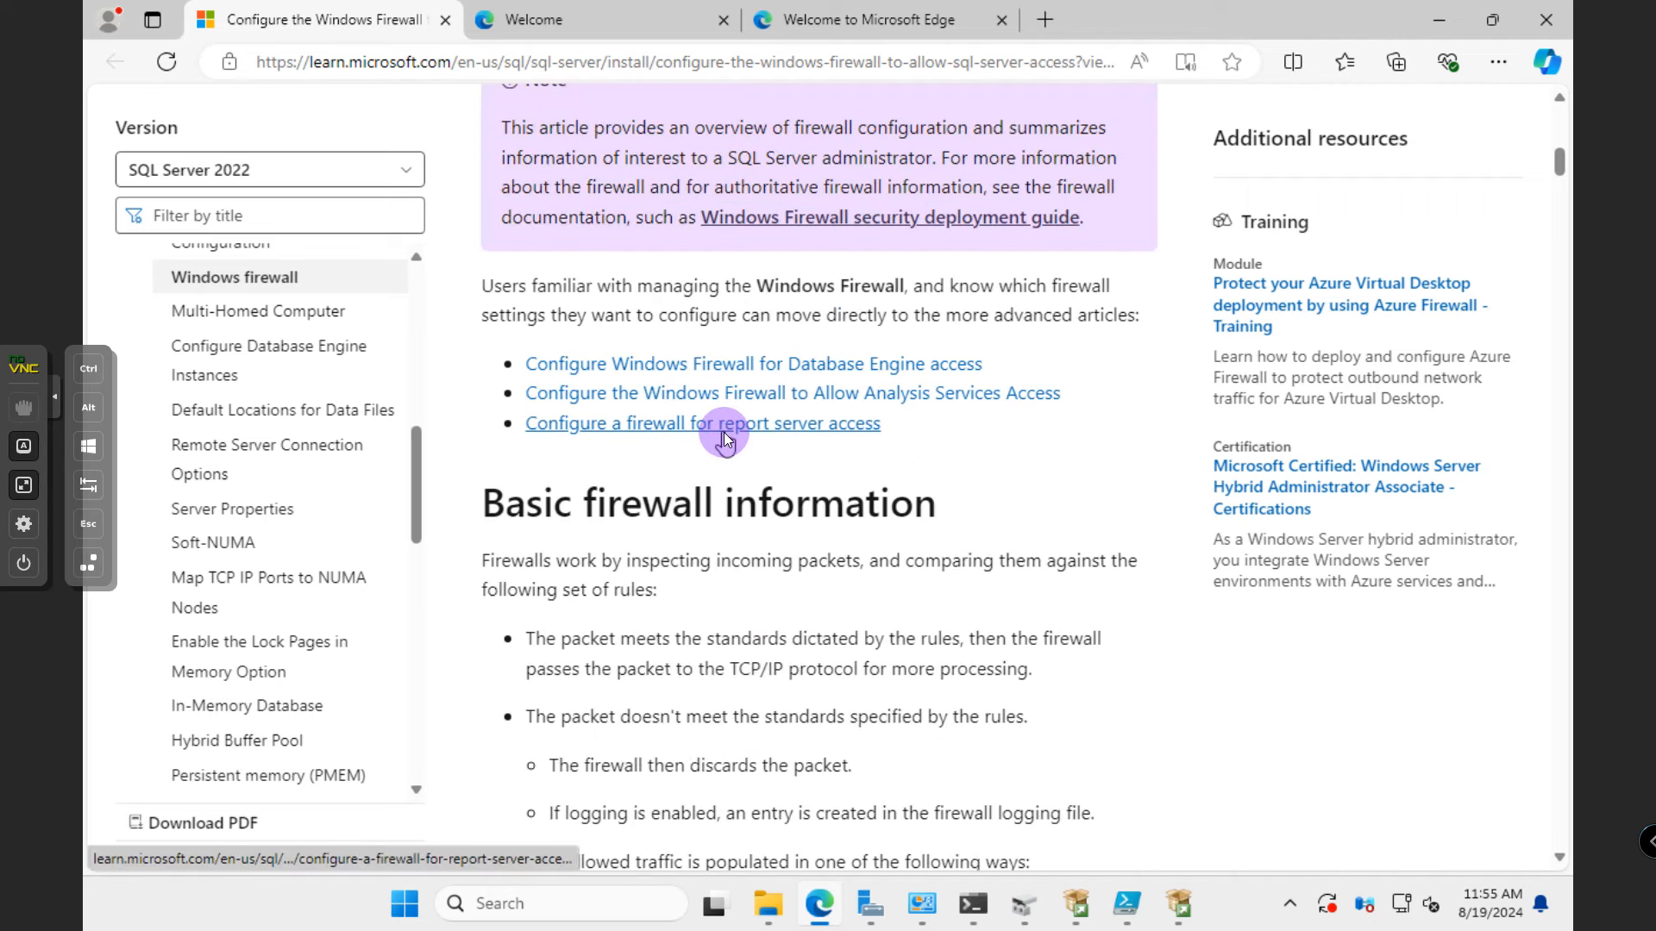
ctrl+click(846, 357)
ctrl+click(872, 396)
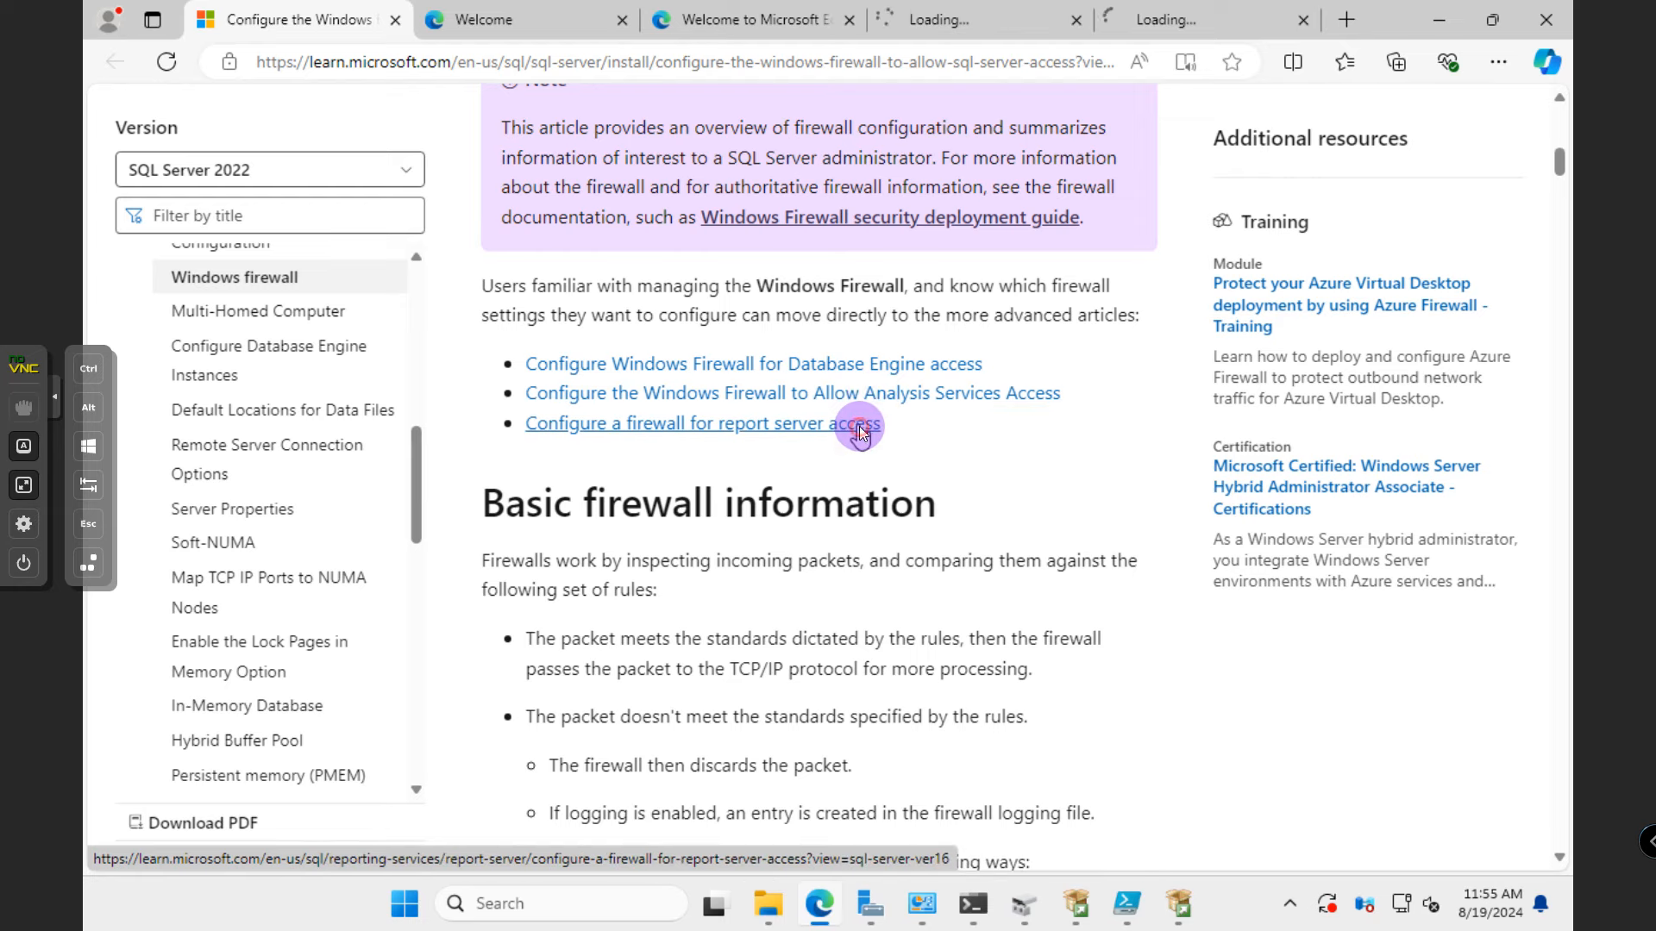
ctrl+click(860, 433)
- Examine the SQL Server firewall article's sections on ports used by the Database Engine, Analysis Services, Reporting Services and Integration Services
scroll(954, 479, down, 1)
scroll(953, 479, up, 6)
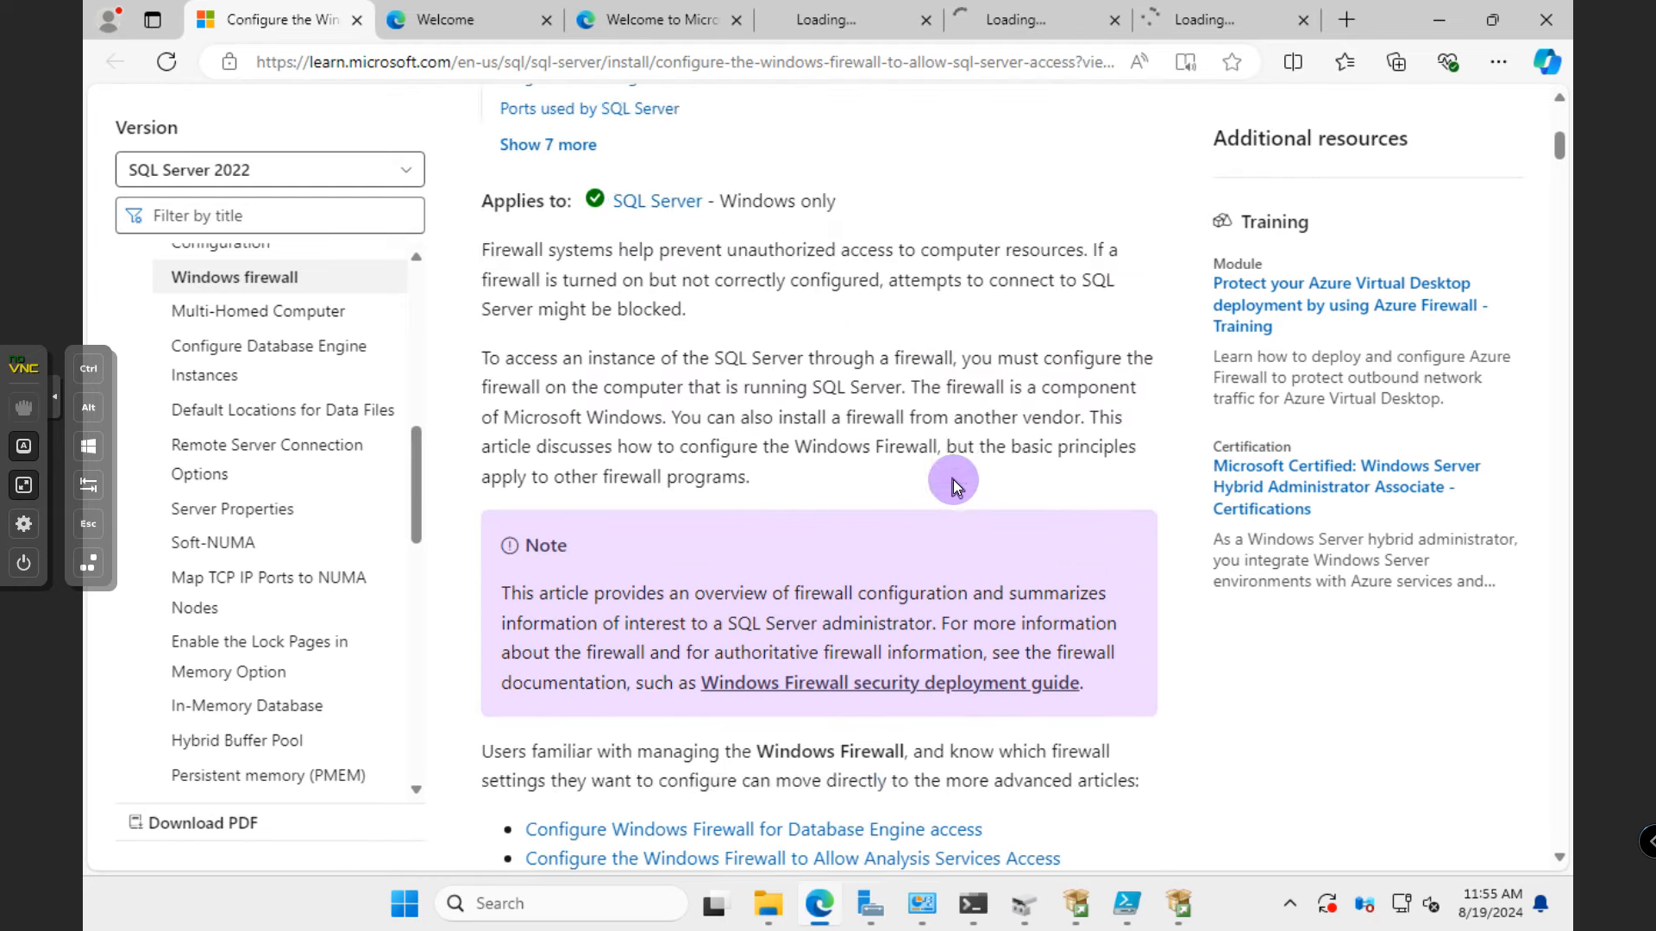
scroll(953, 480, up, 4)
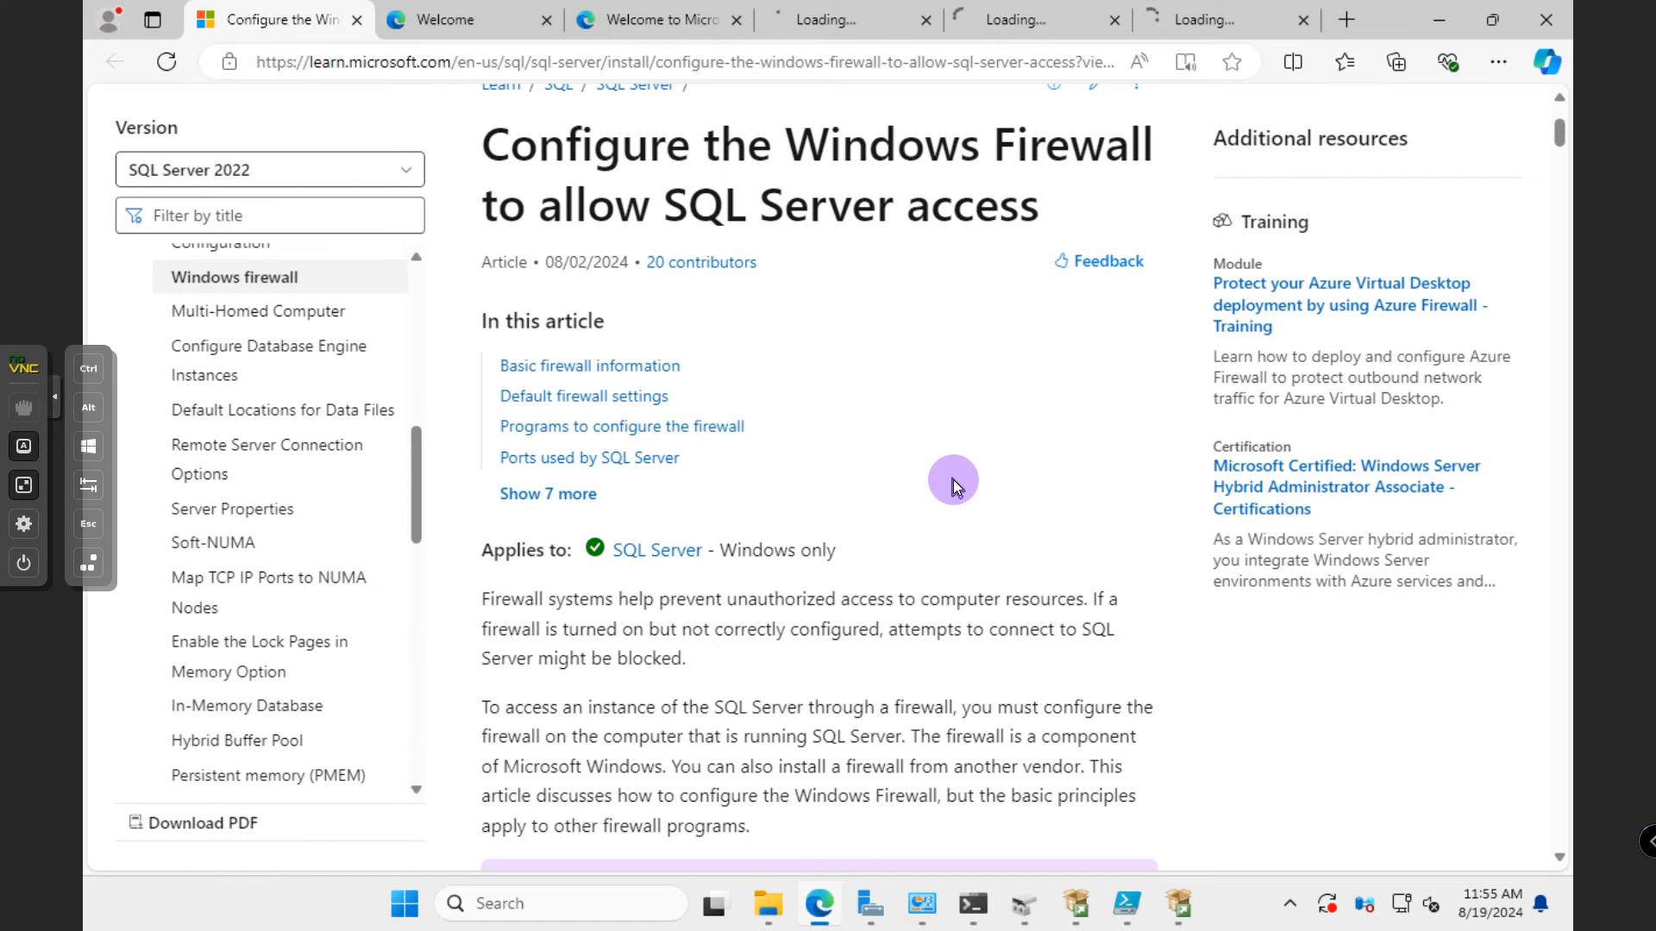
scroll(898, 466, down, 20)
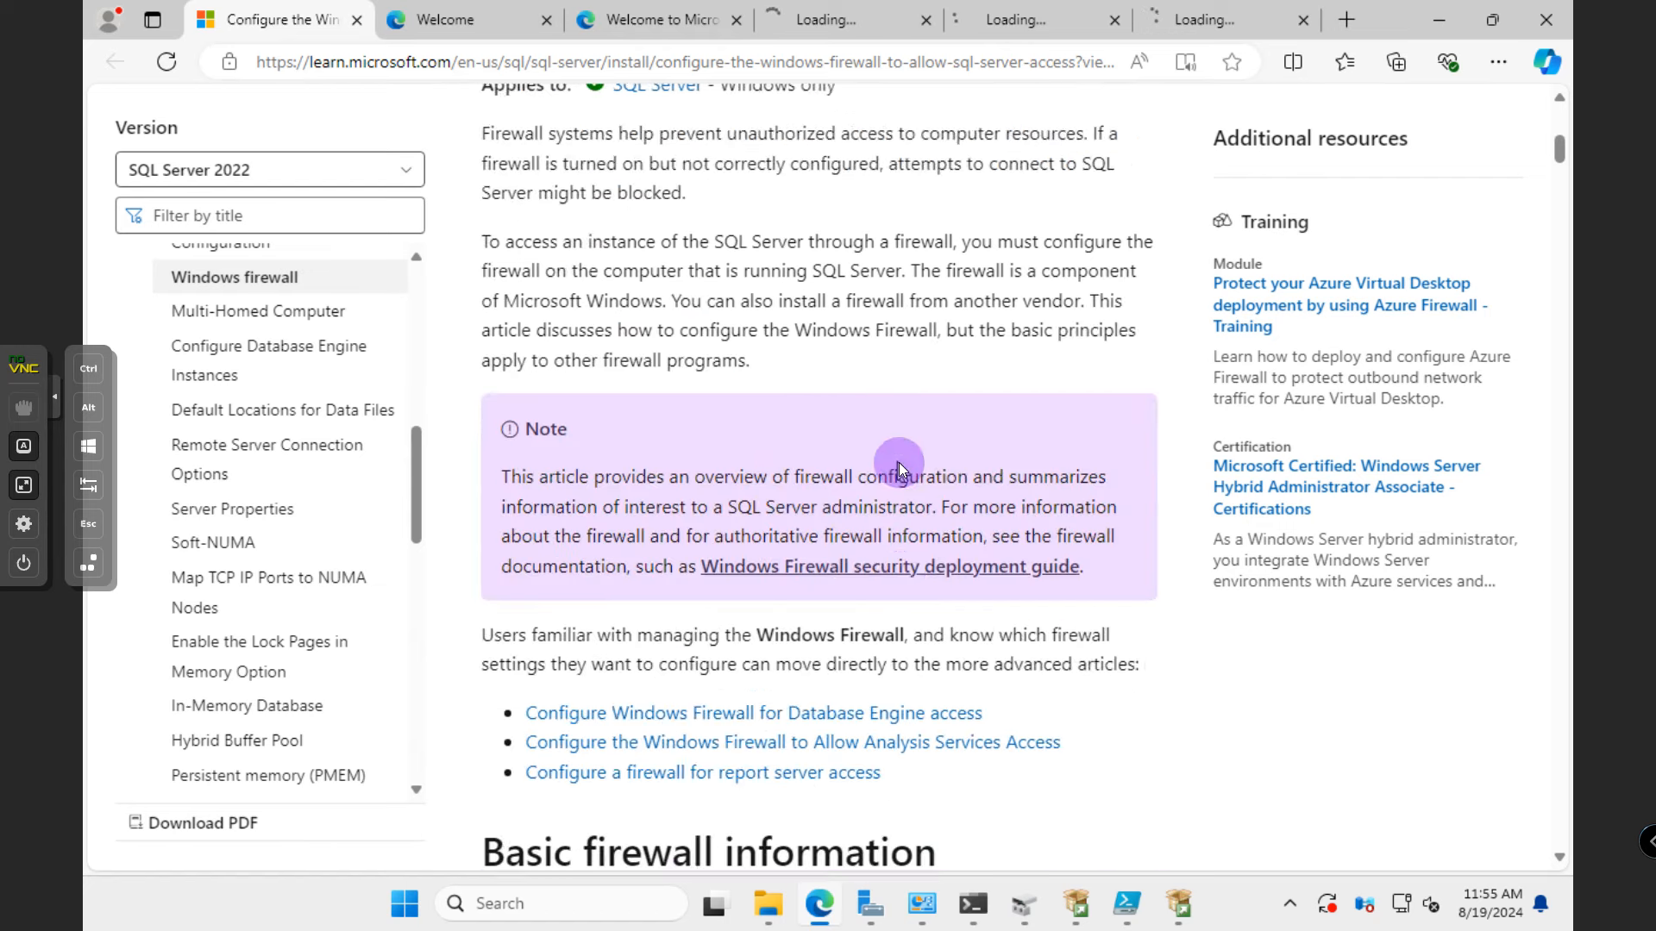
scroll(898, 457, down, 13)
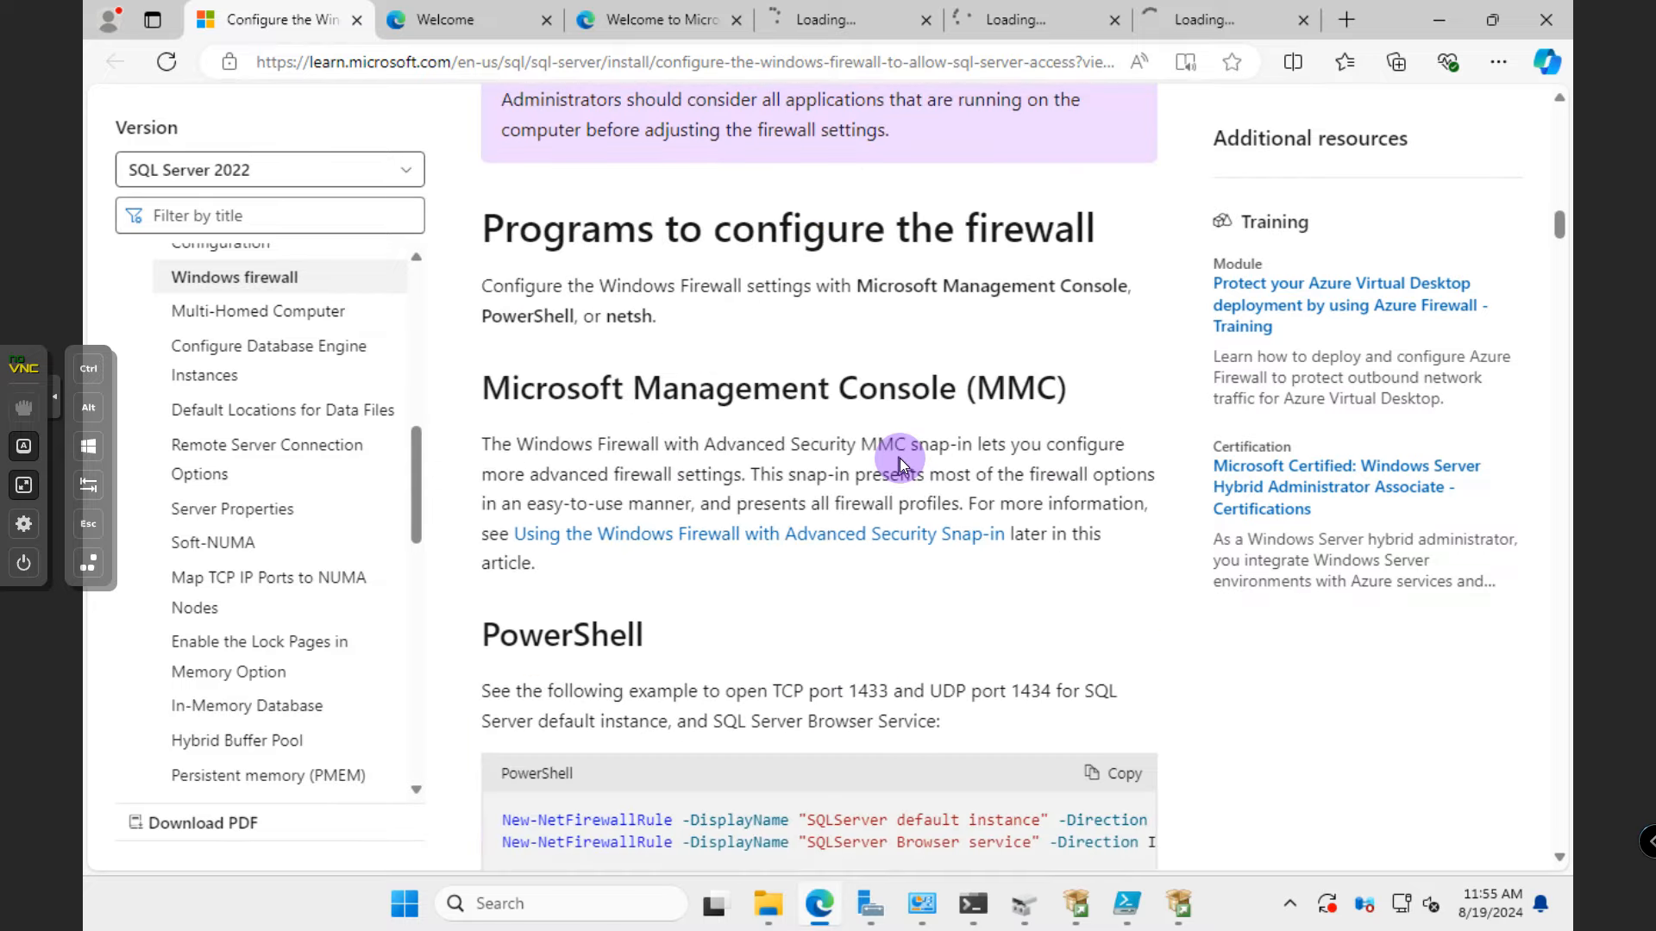
scroll(902, 457, down, 17)
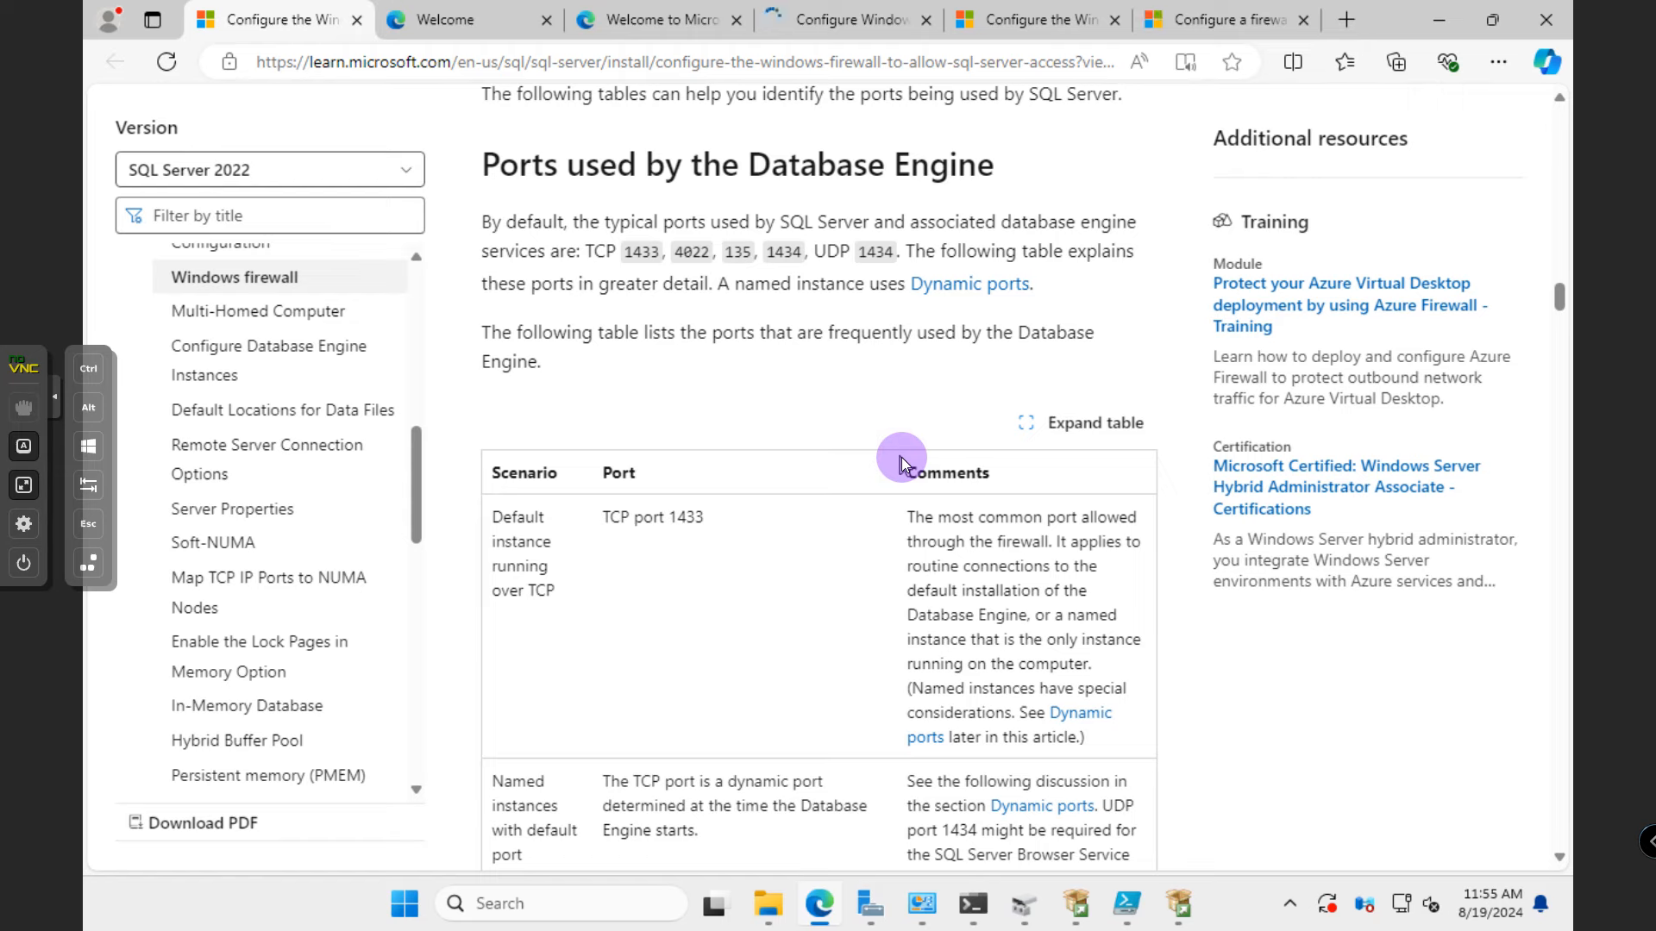
scroll(902, 457, down, 12)
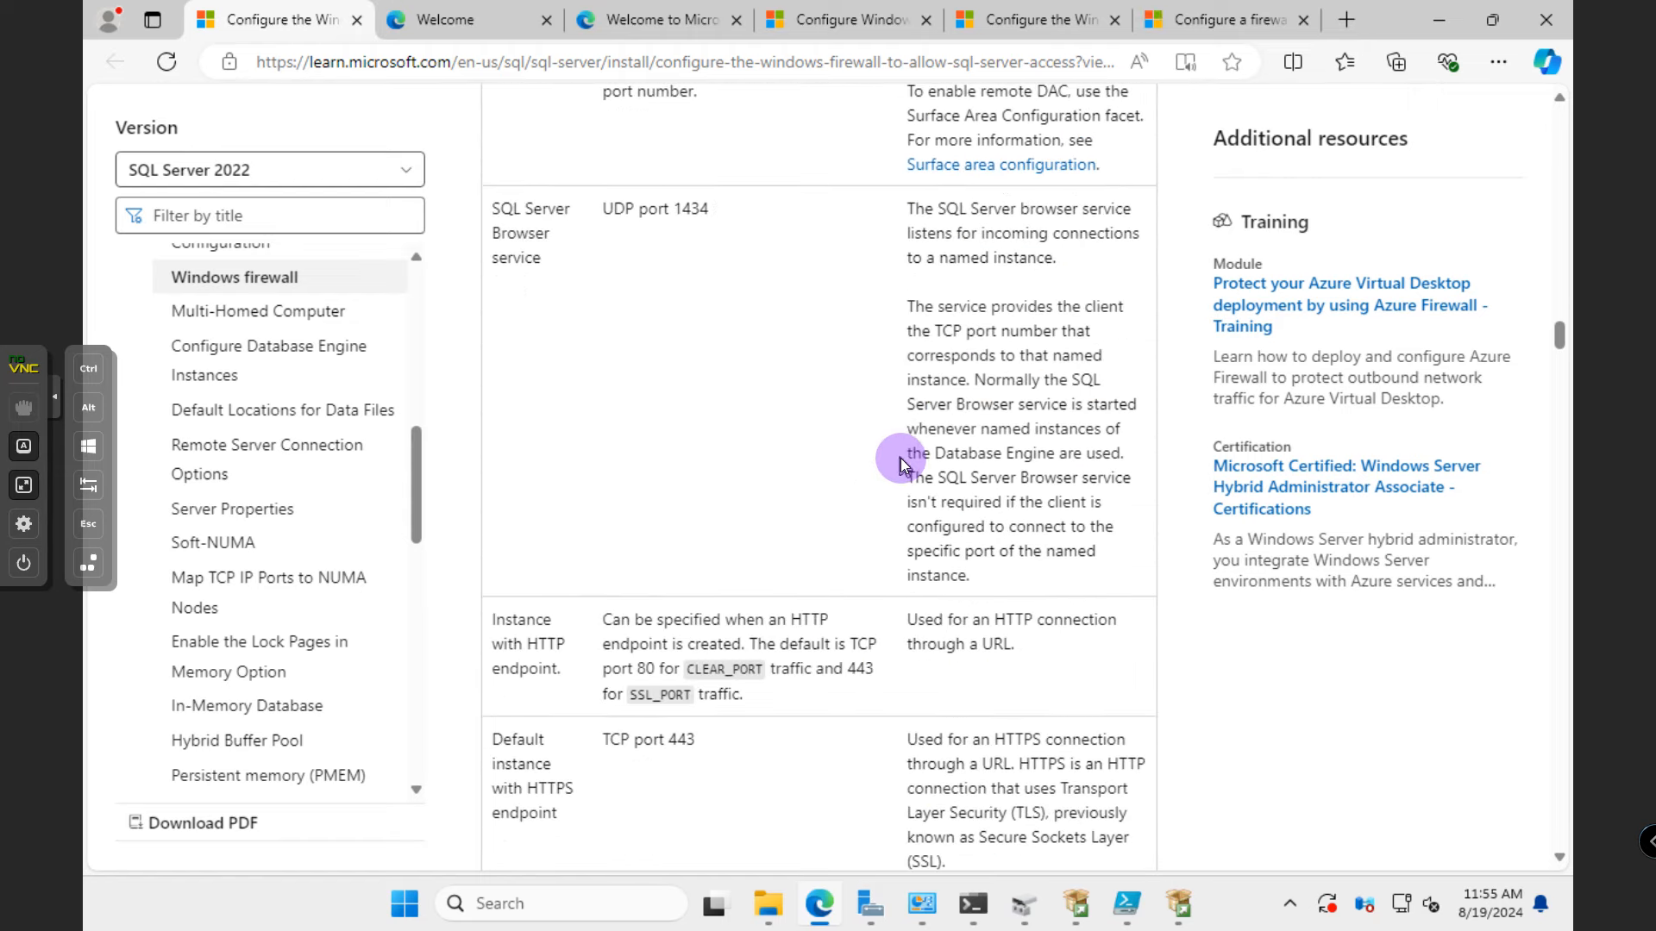
scroll(901, 463, up, 1)
scroll(897, 449, down, 4)
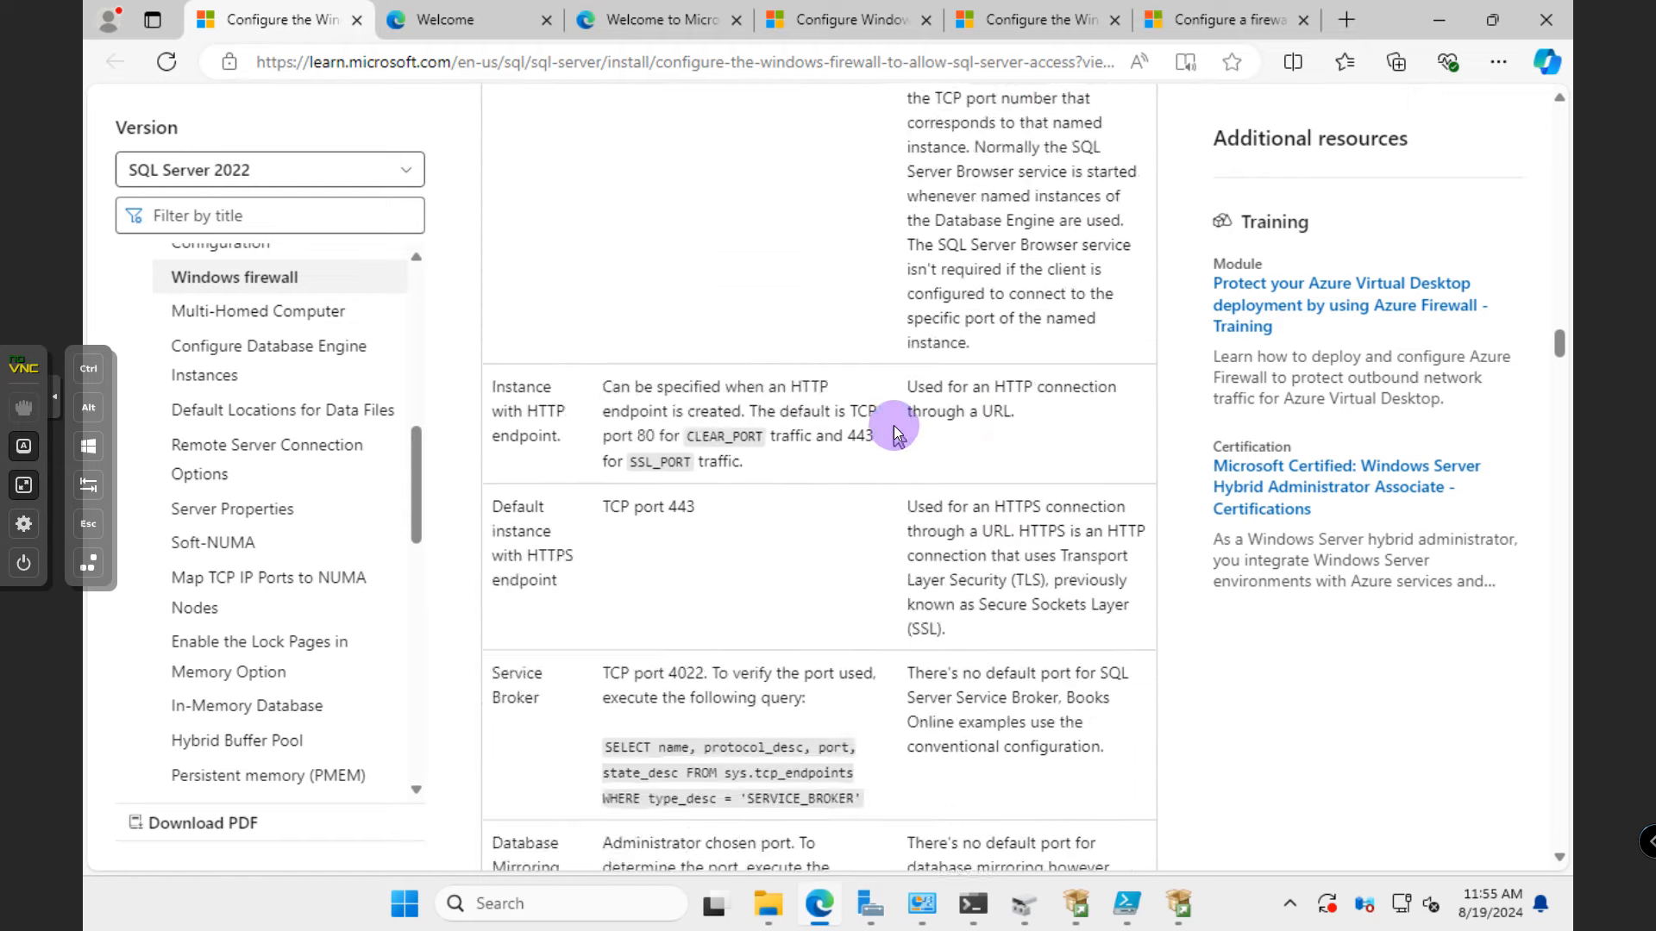
scroll(894, 431, down, 16)
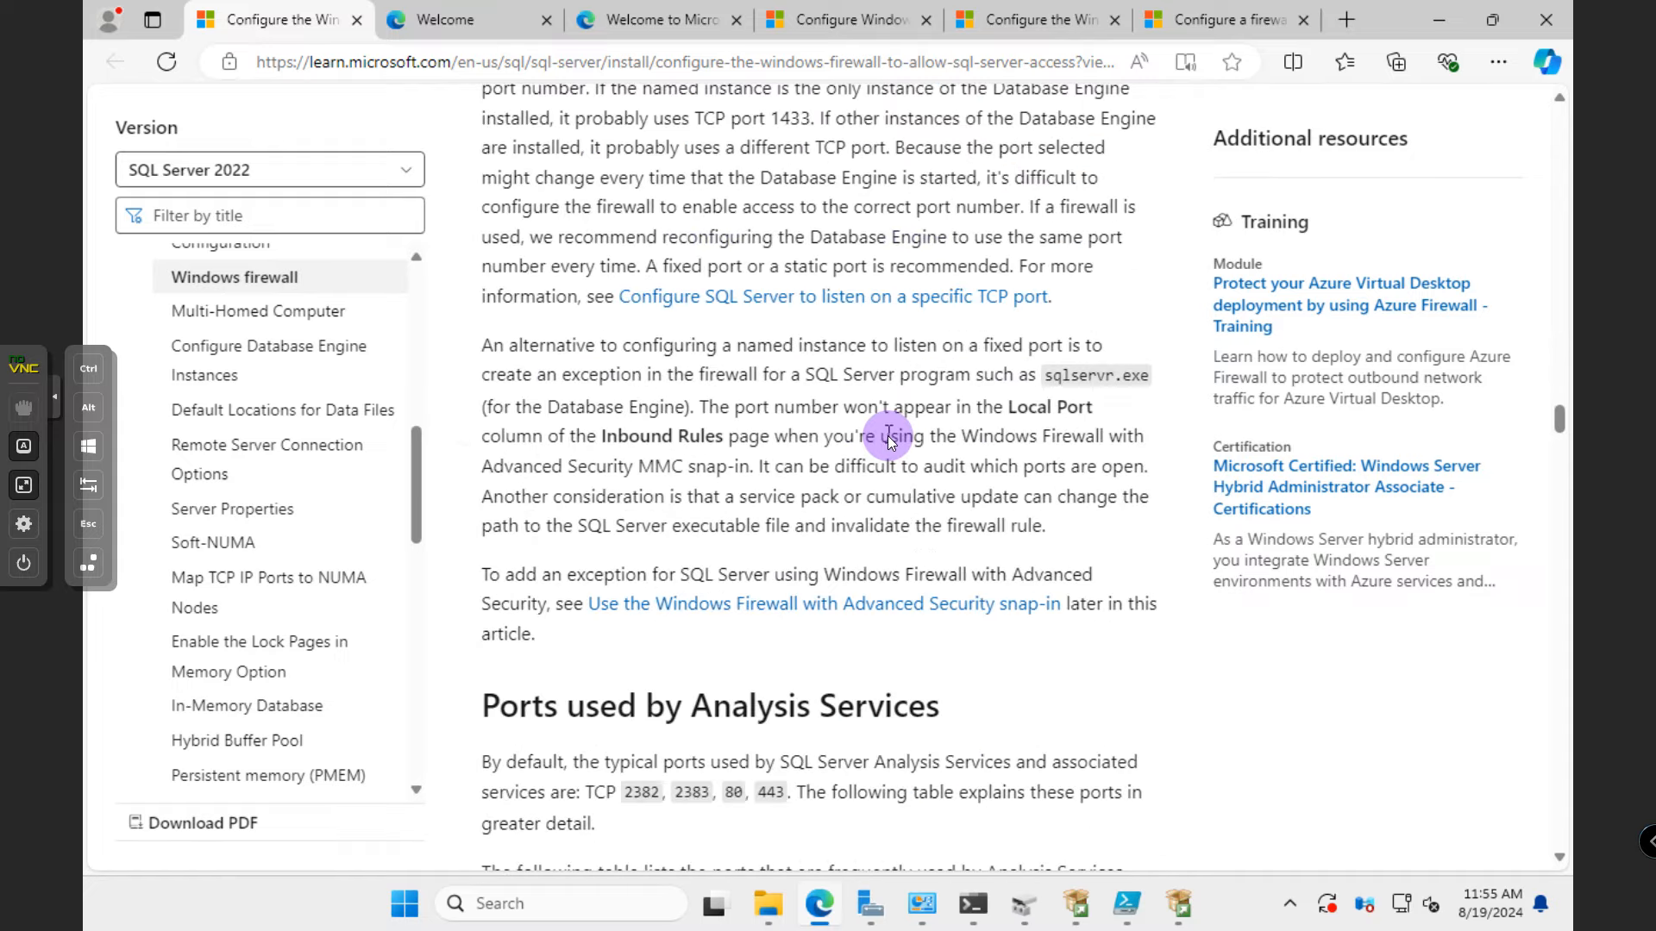
scroll(890, 440, down, 18)
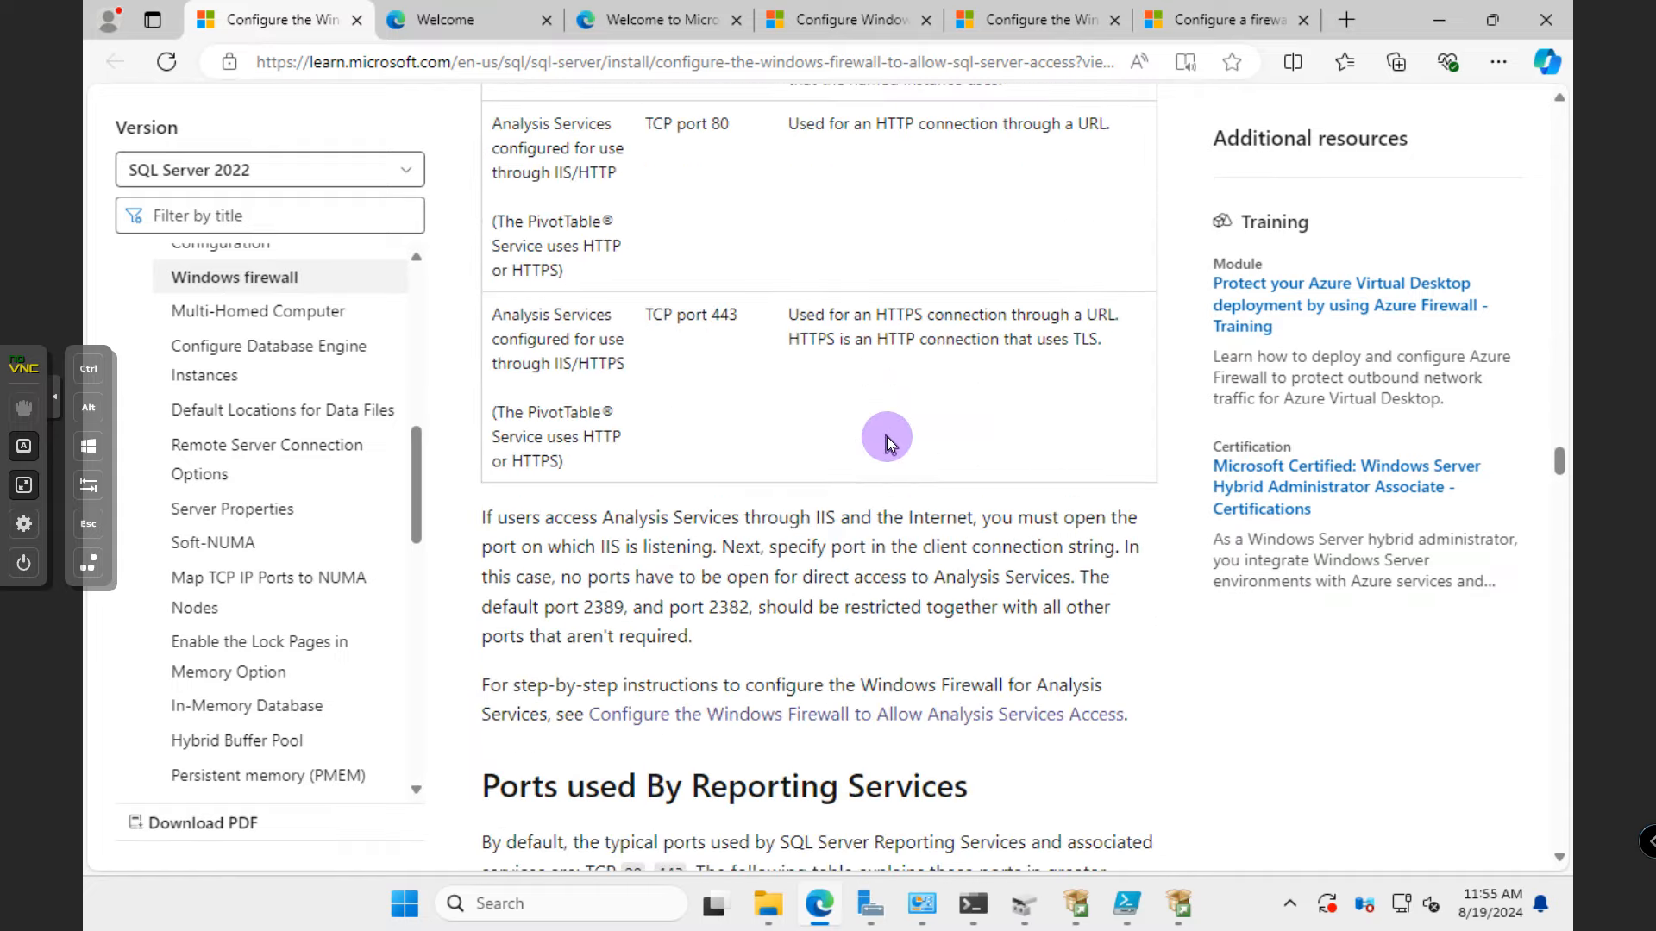
scroll(888, 440, down, 13)
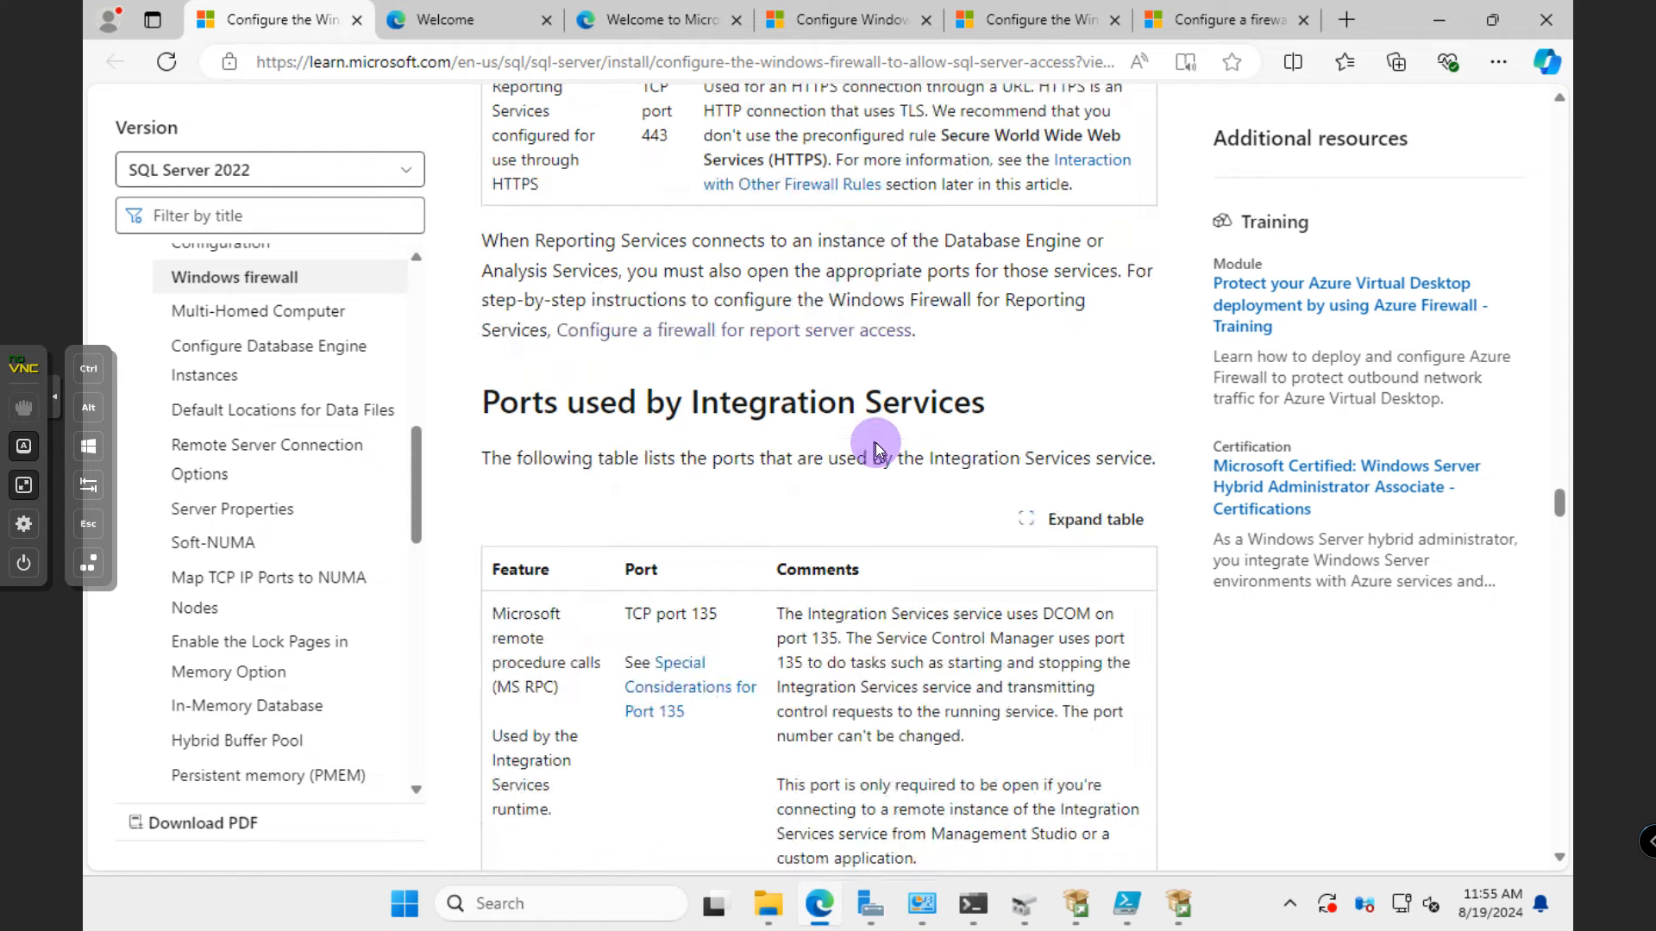
scroll(872, 450, down, 3)
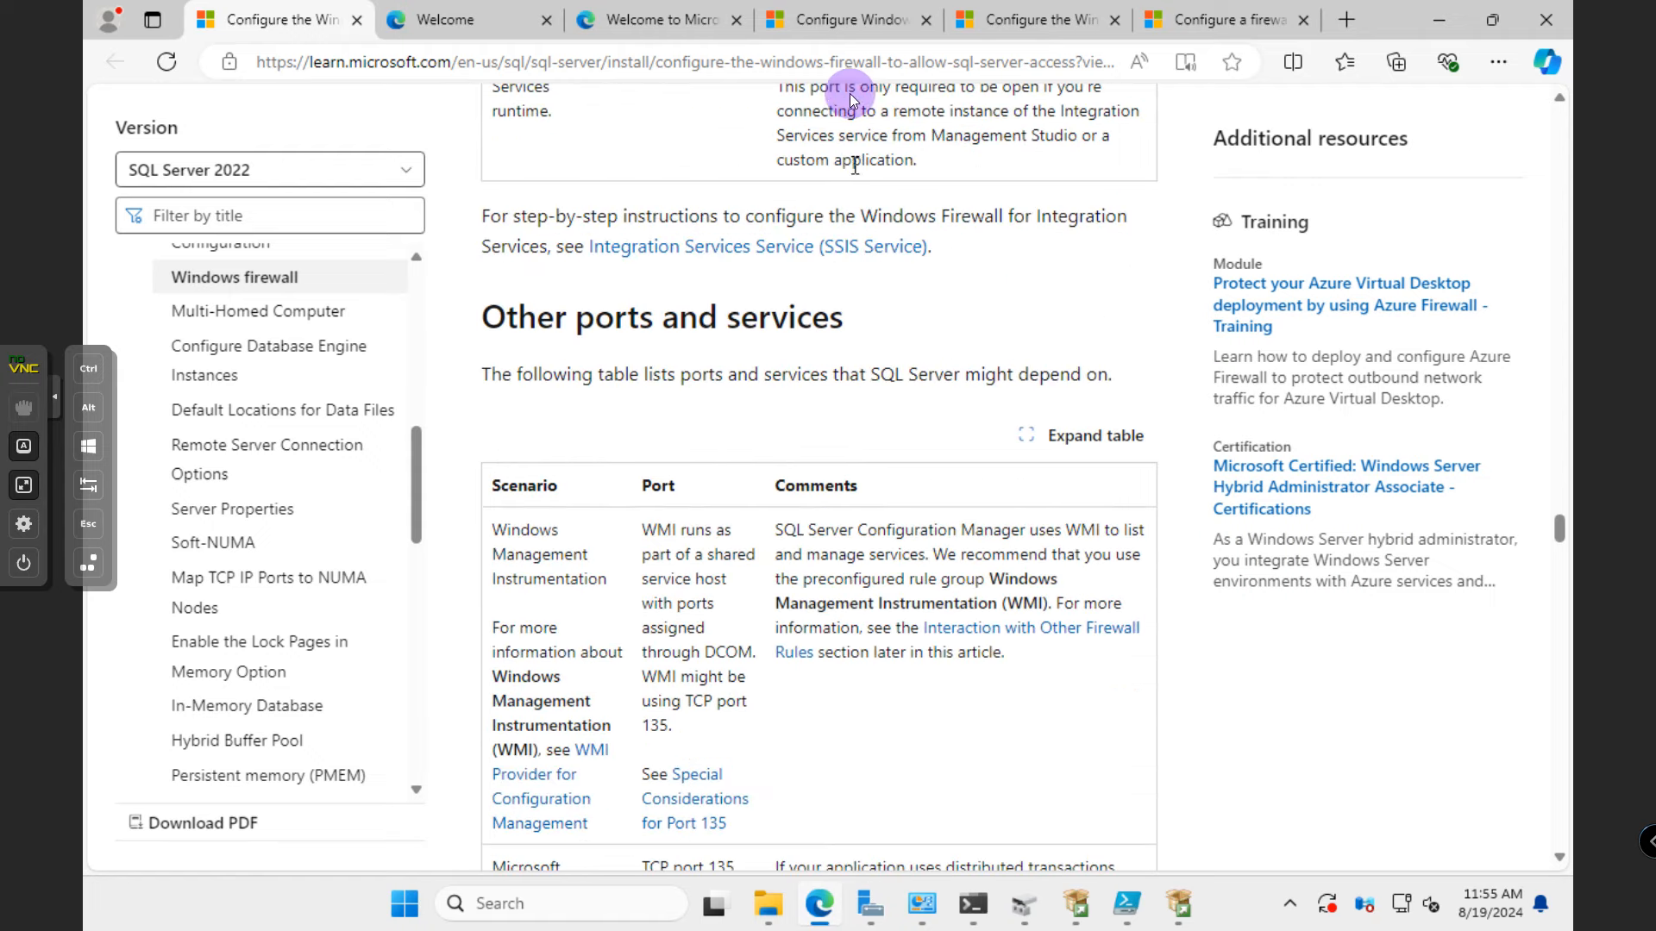
- Read through the Database Engine firewall access article, including its procedures for opening a port and using dynamic ports
click(824, 19)
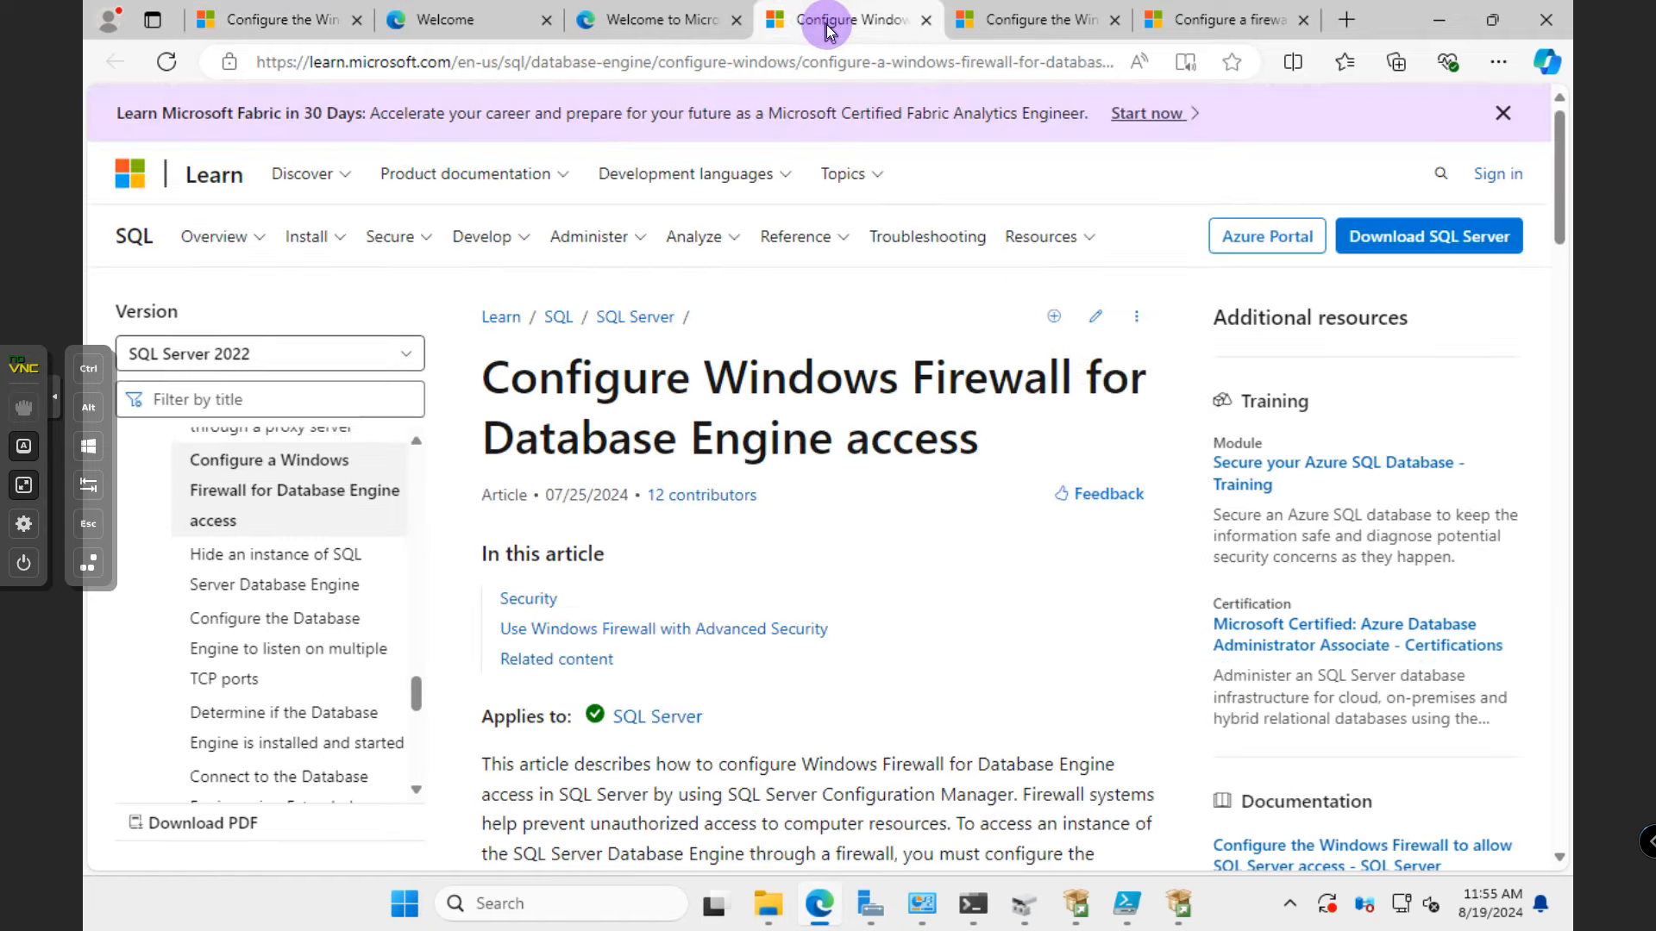
scroll(878, 517, down, 18)
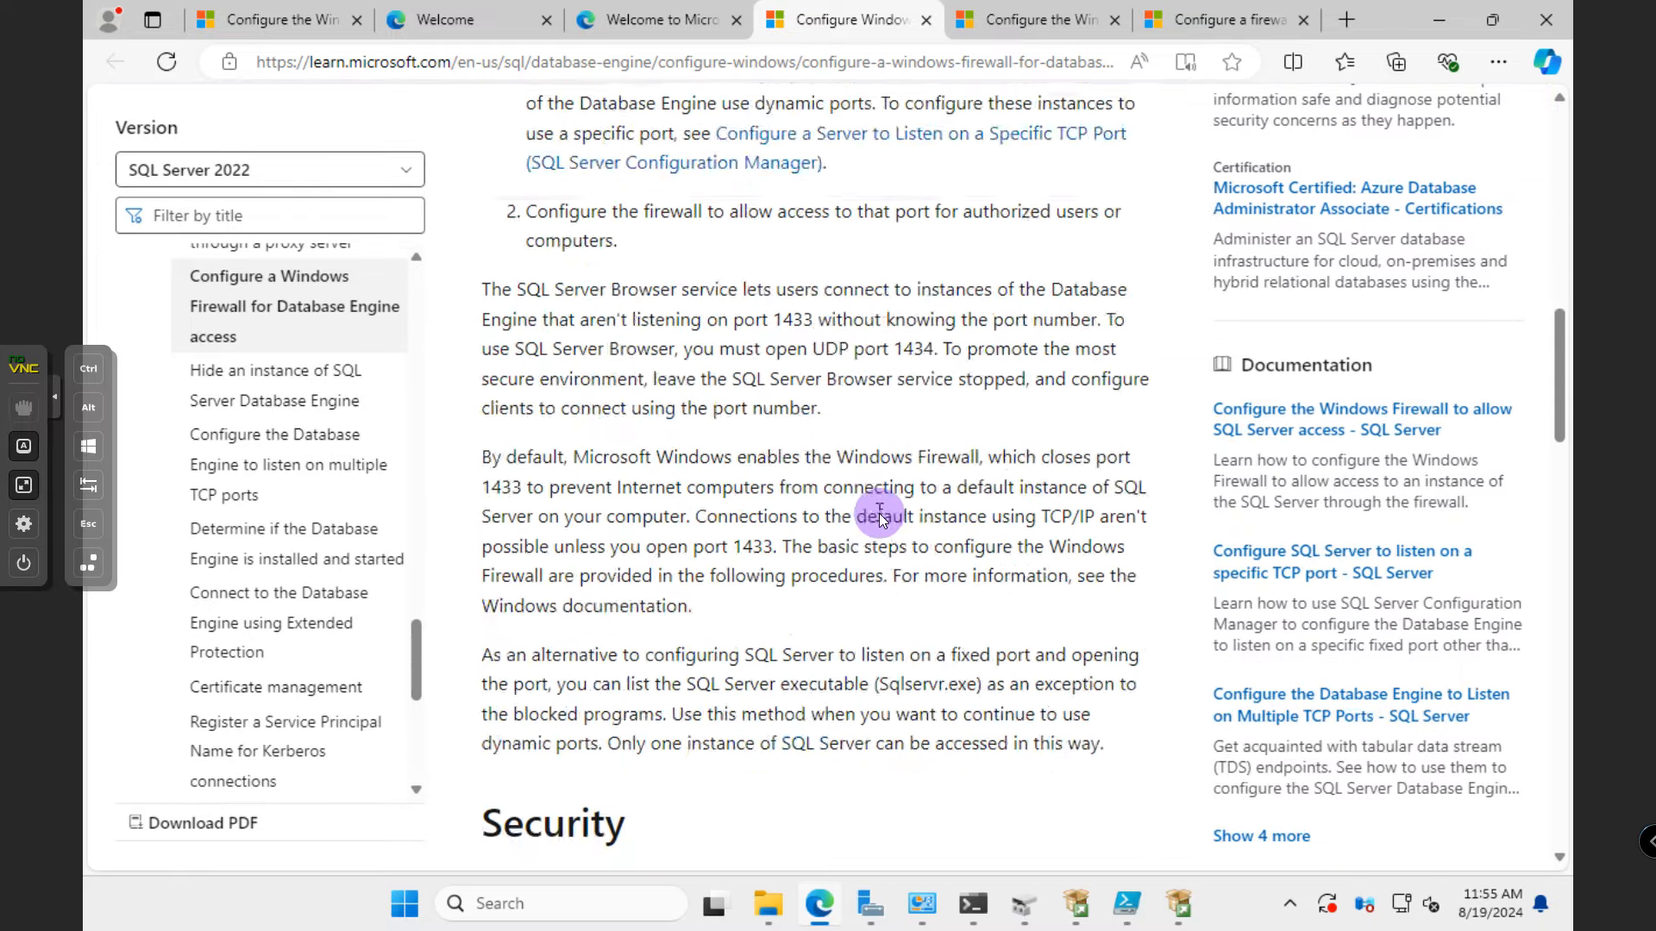
scroll(880, 517, down, 15)
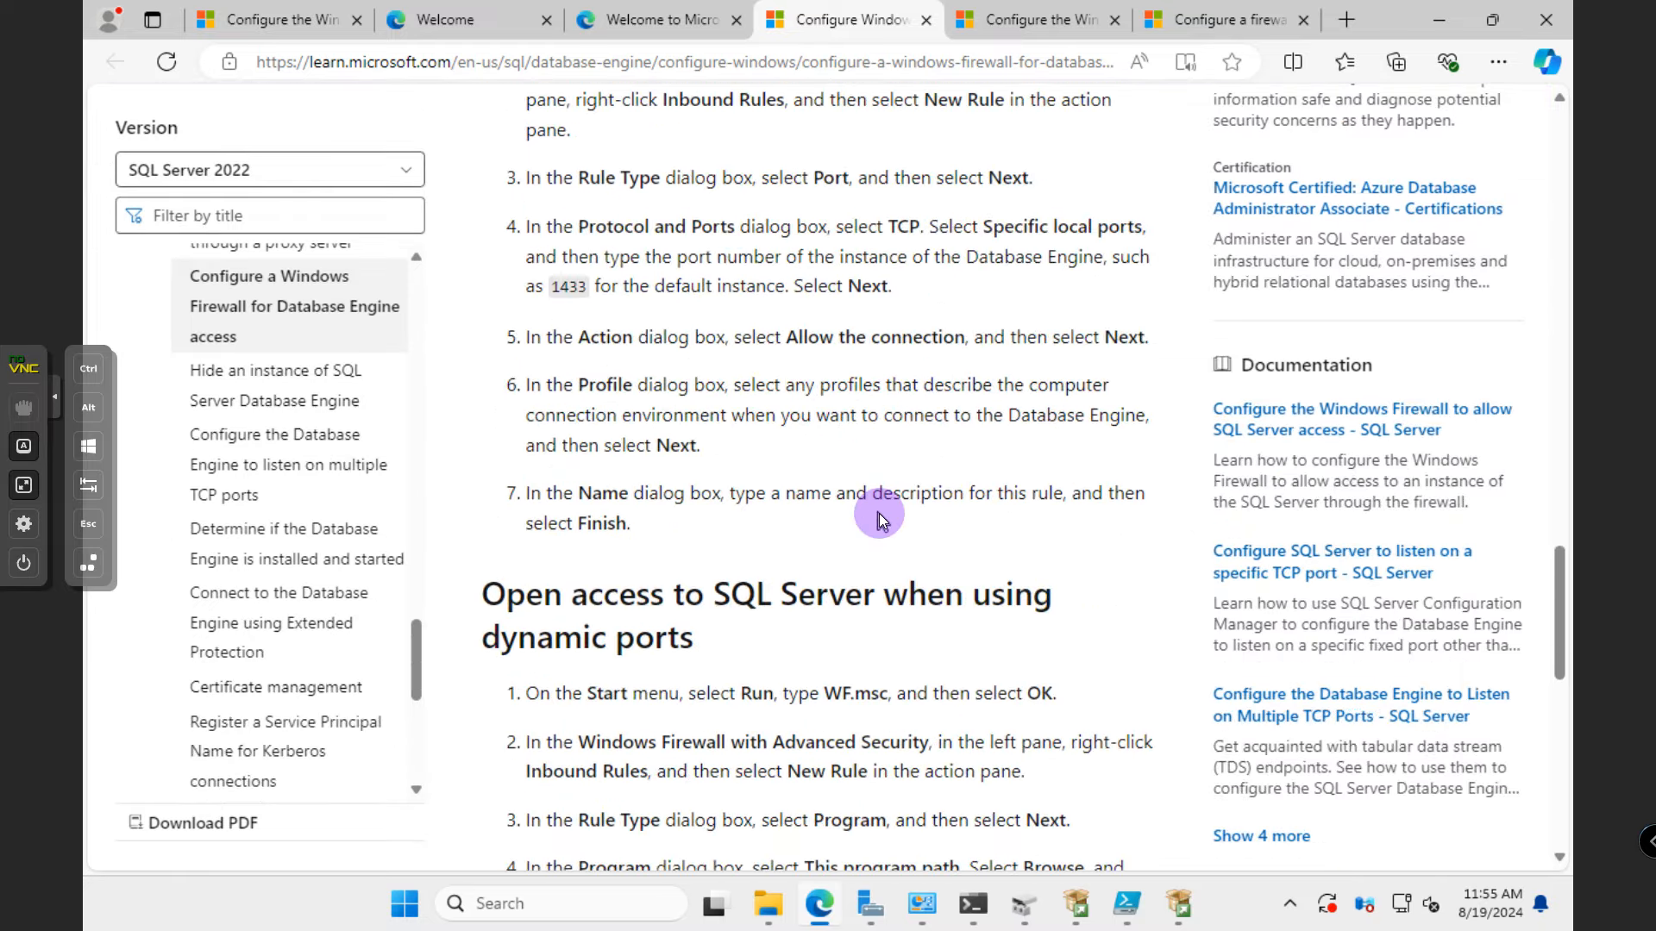
scroll(880, 516, down, 3)
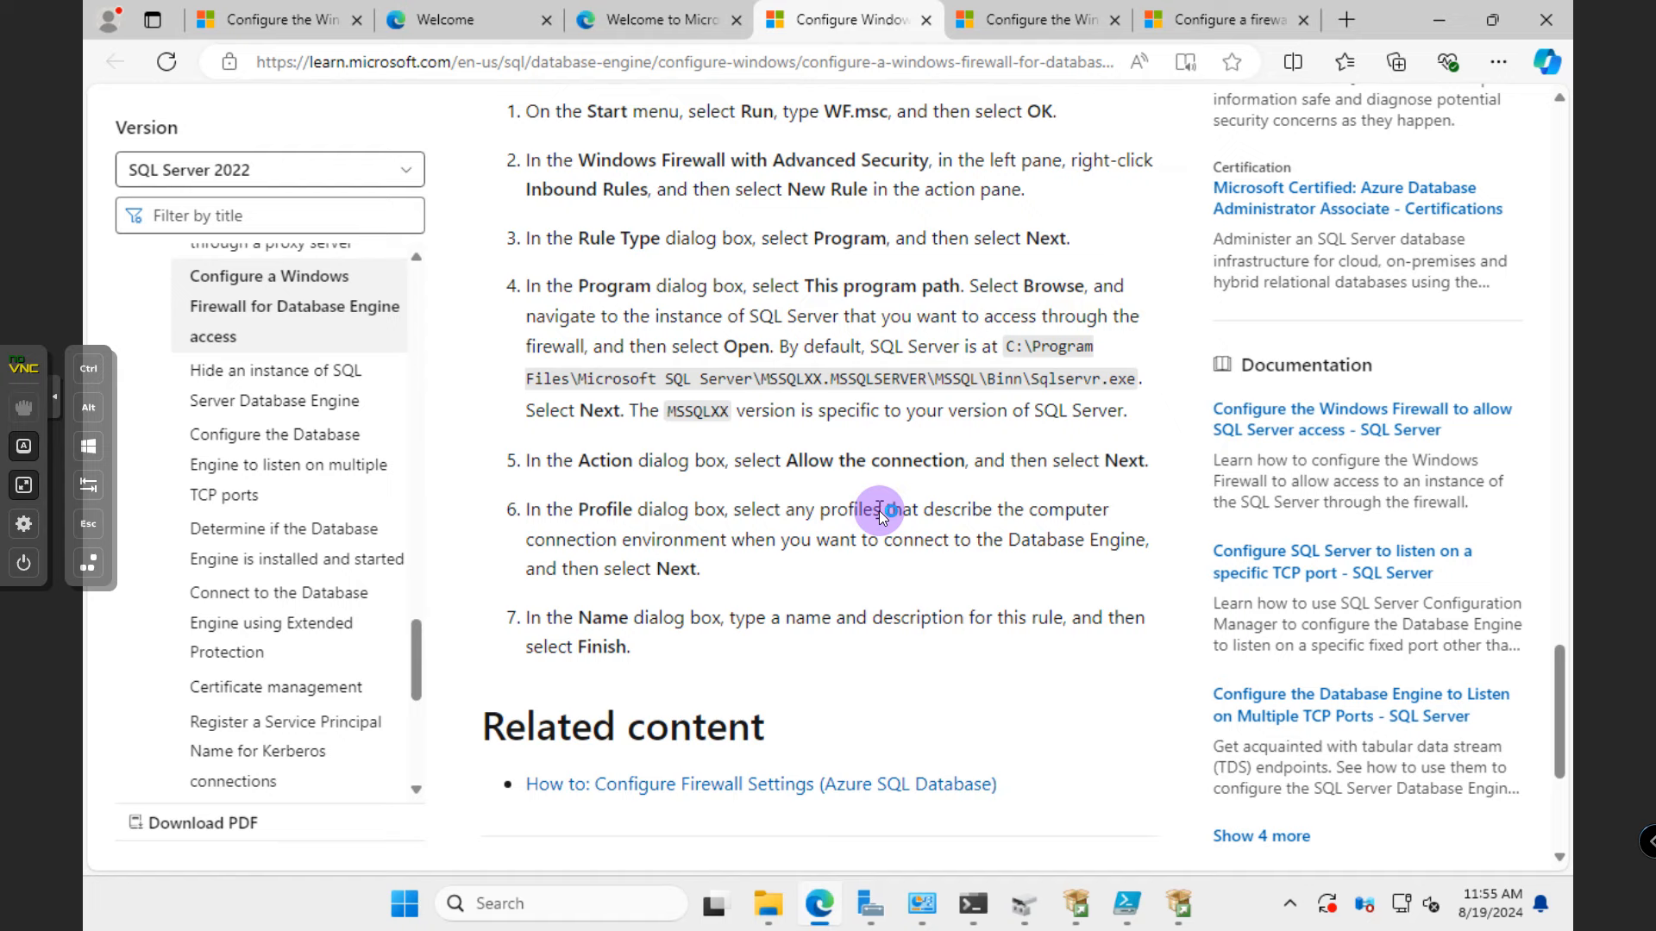
scroll(878, 511, down, 5)
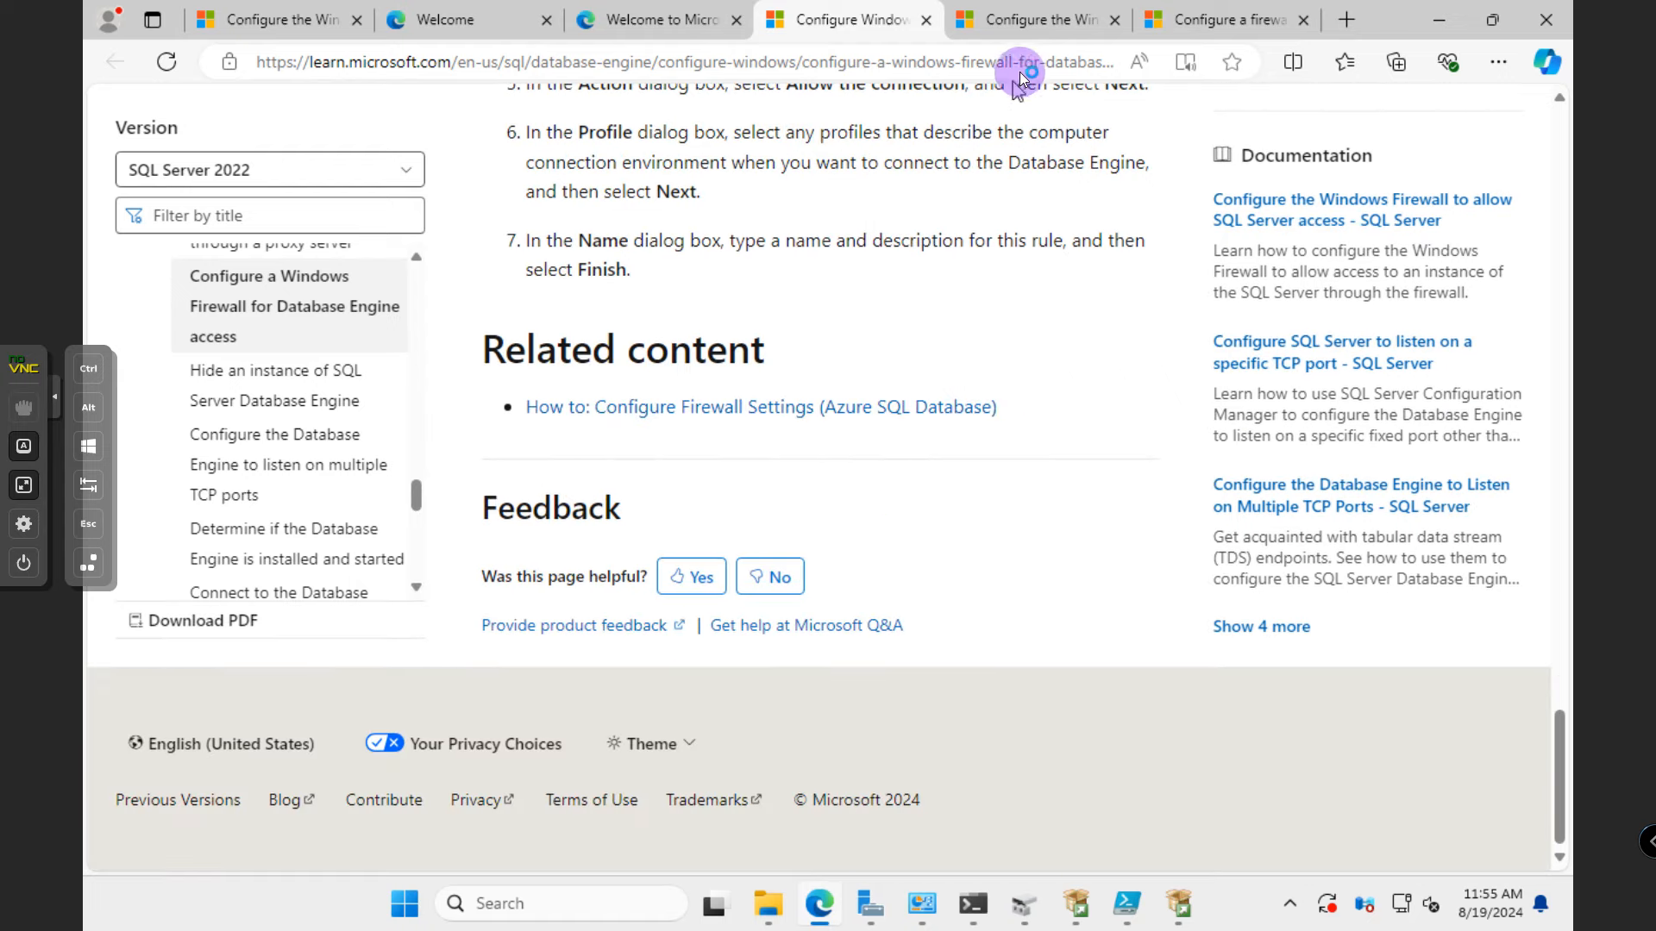
- Find the Netsh AdvFirewall syntax in the Analysis Services firewall article and copy the command that allows inbound TCP port 2383
click(1027, 23)
scroll(877, 396, down, 5)
scroll(877, 396, down, 15)
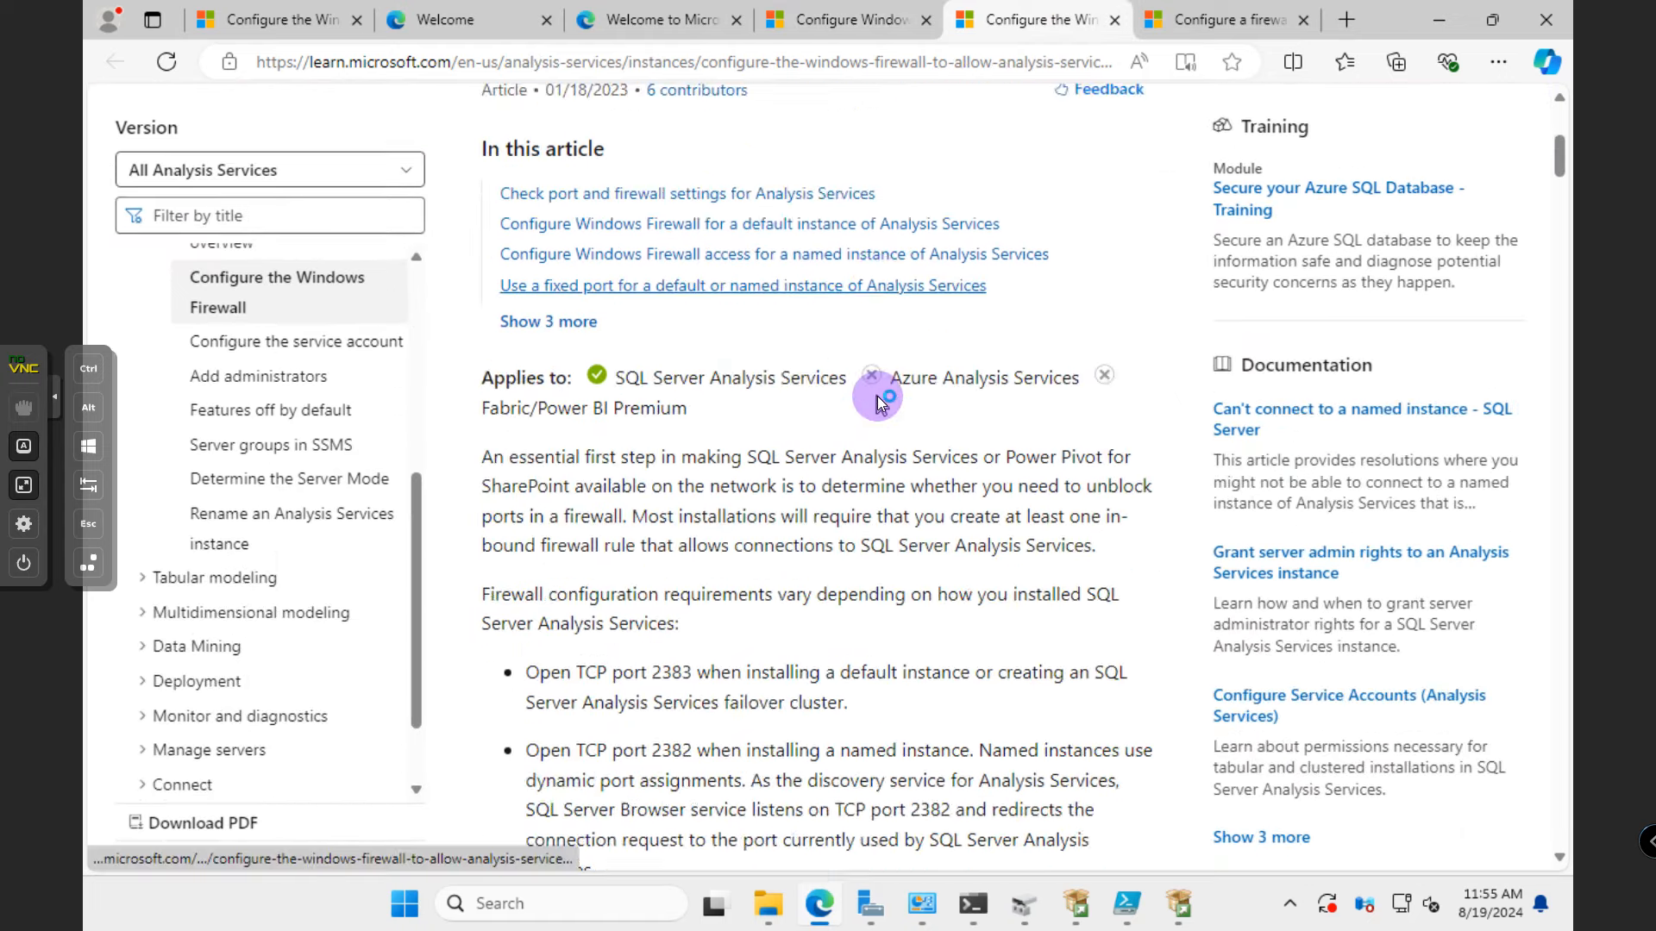
scroll(878, 398, down, 5)
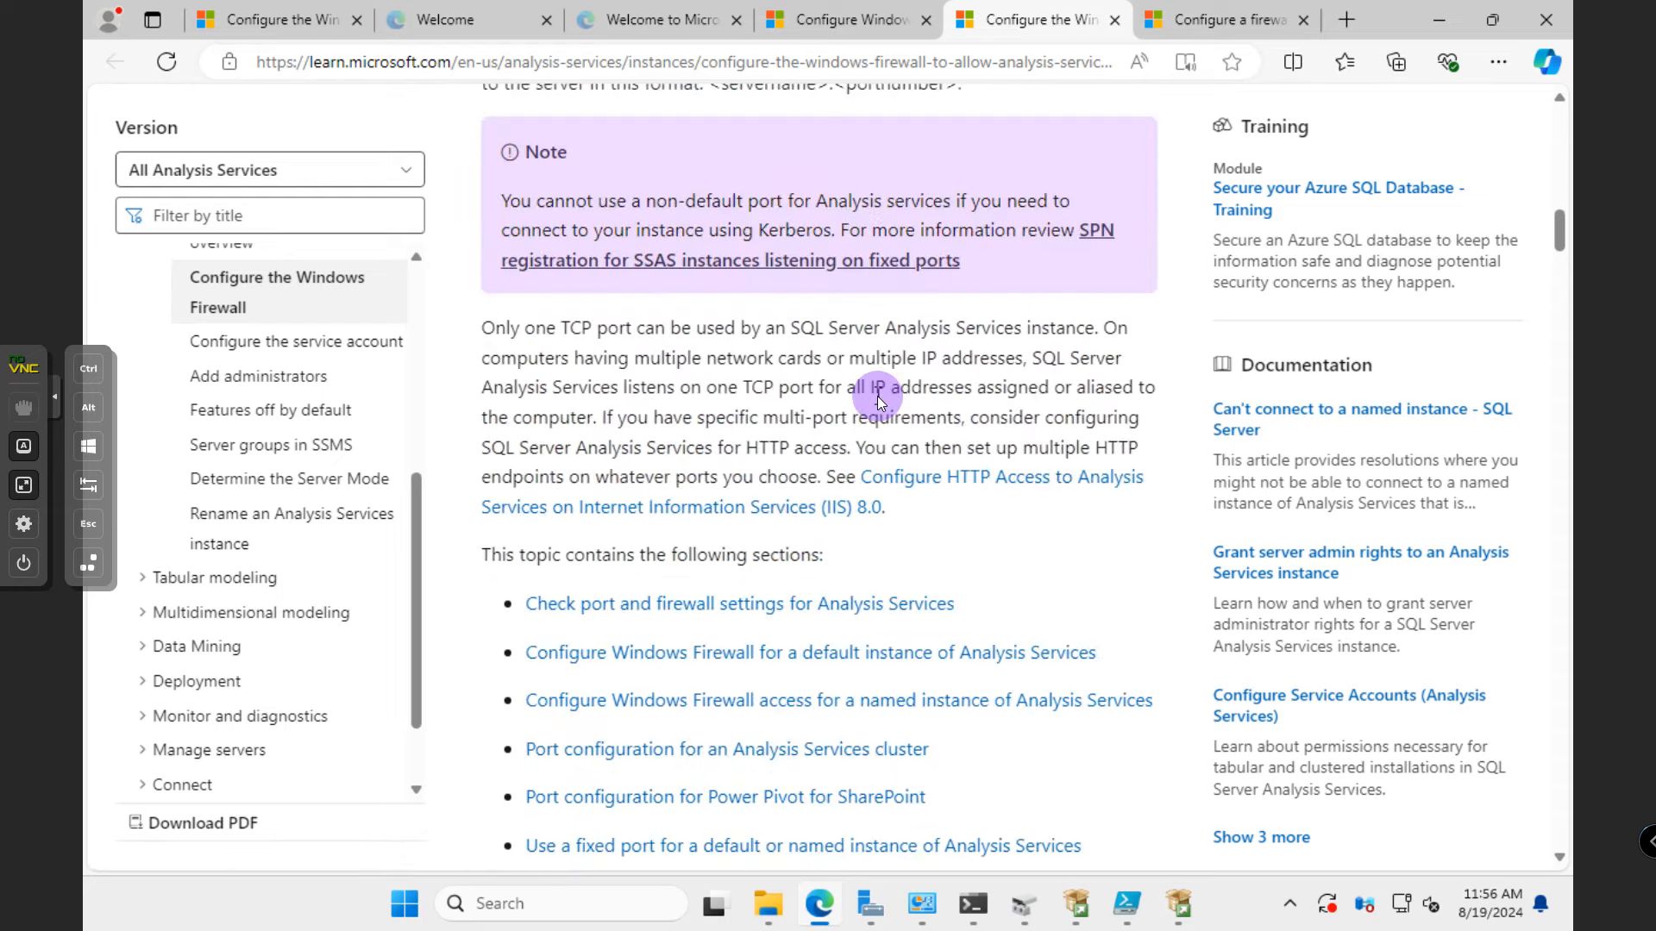
scroll(877, 399, down, 4)
scroll(877, 396, down, 12)
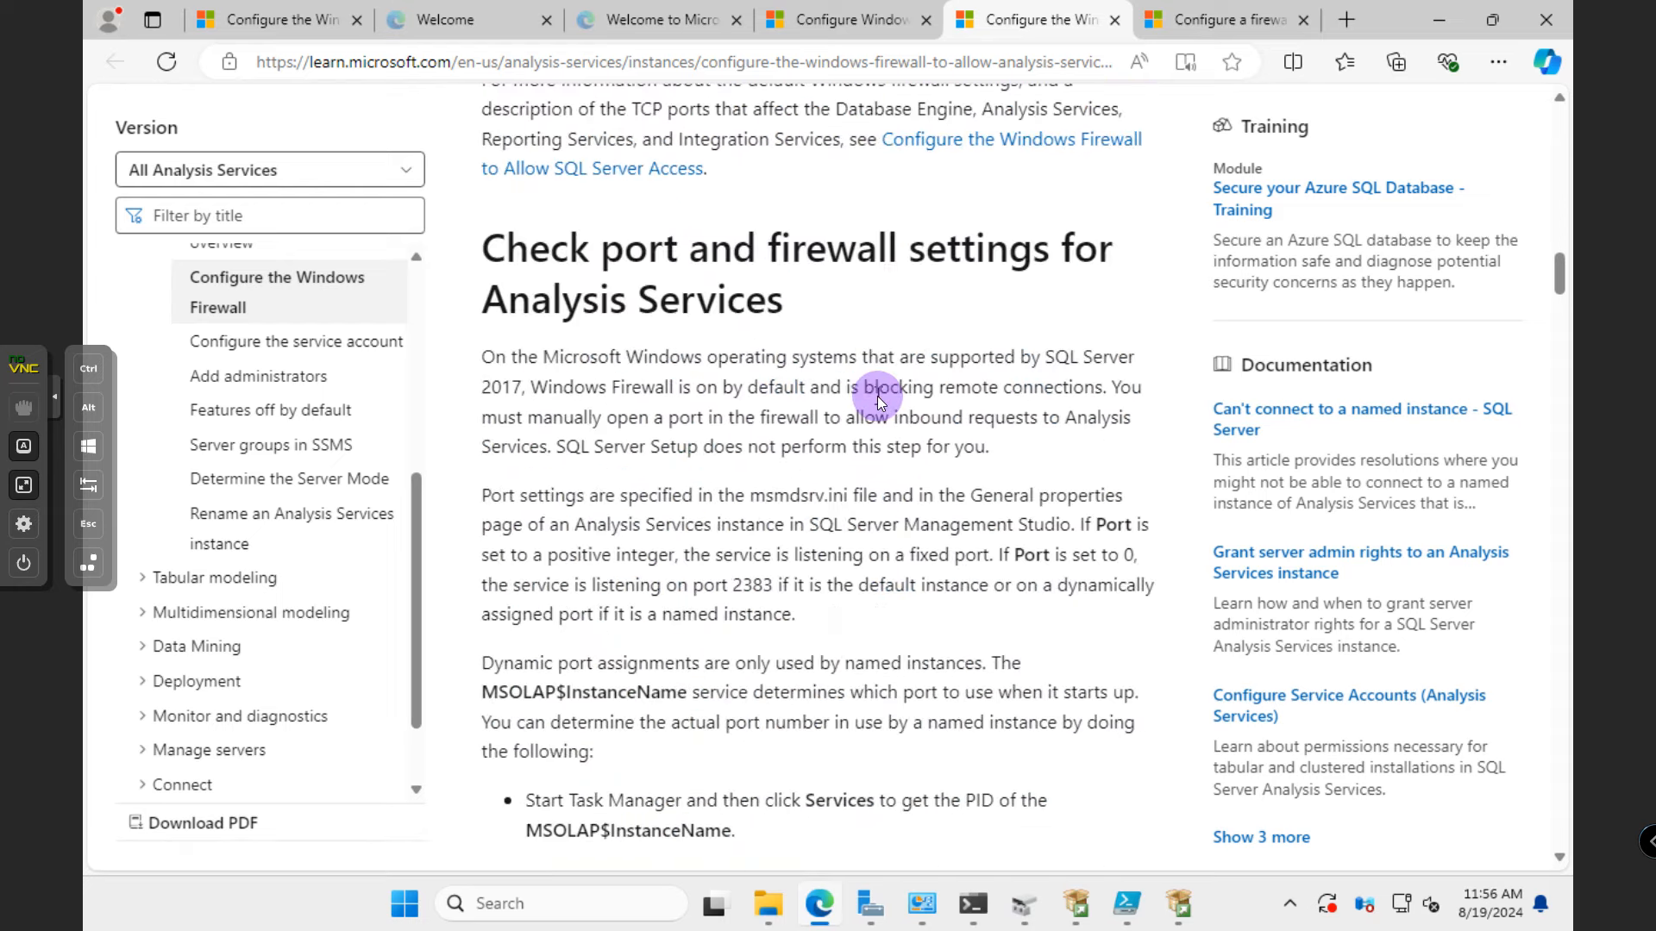
scroll(877, 395, down, 15)
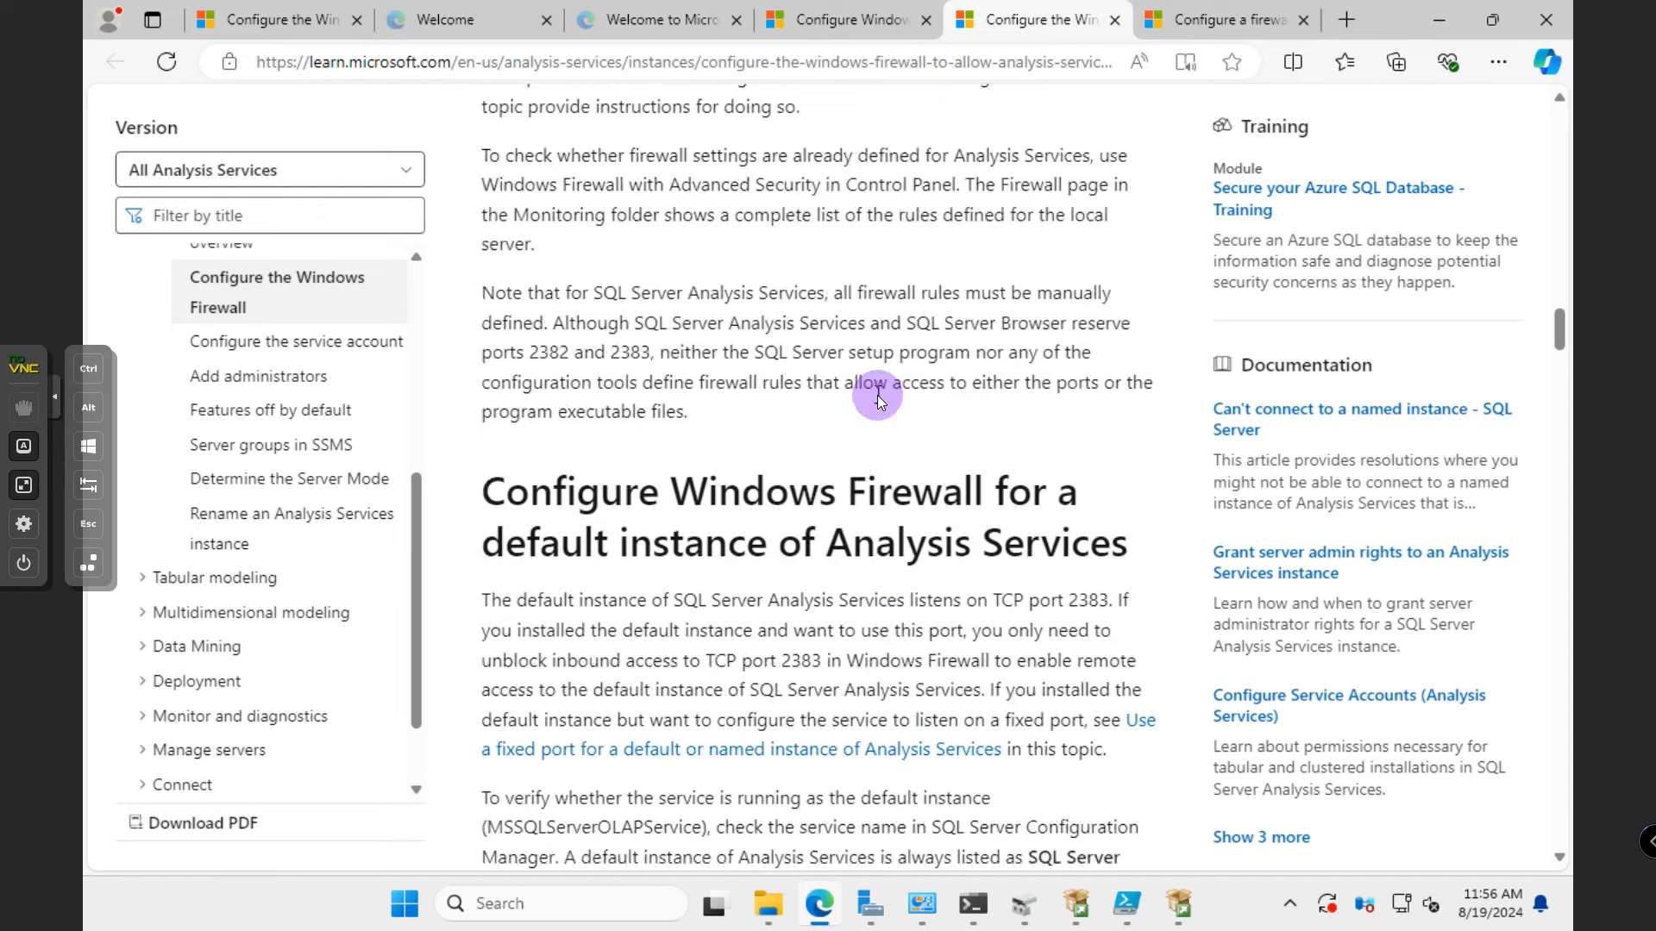
scroll(881, 393, down, 5)
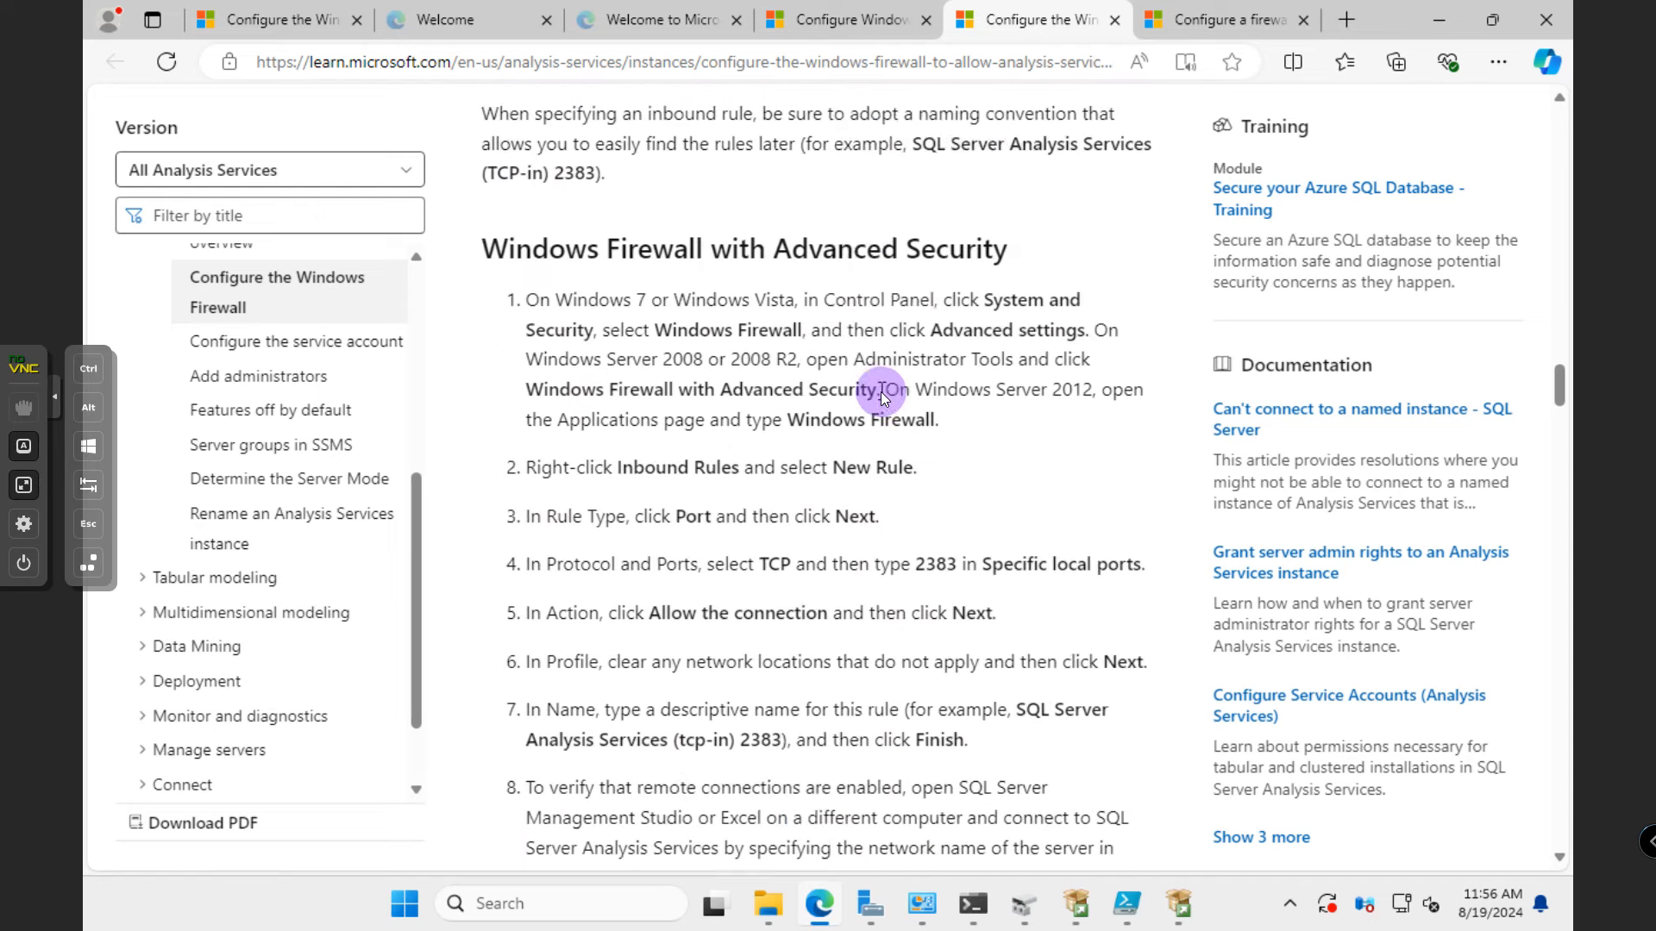
scroll(877, 397, down, 7)
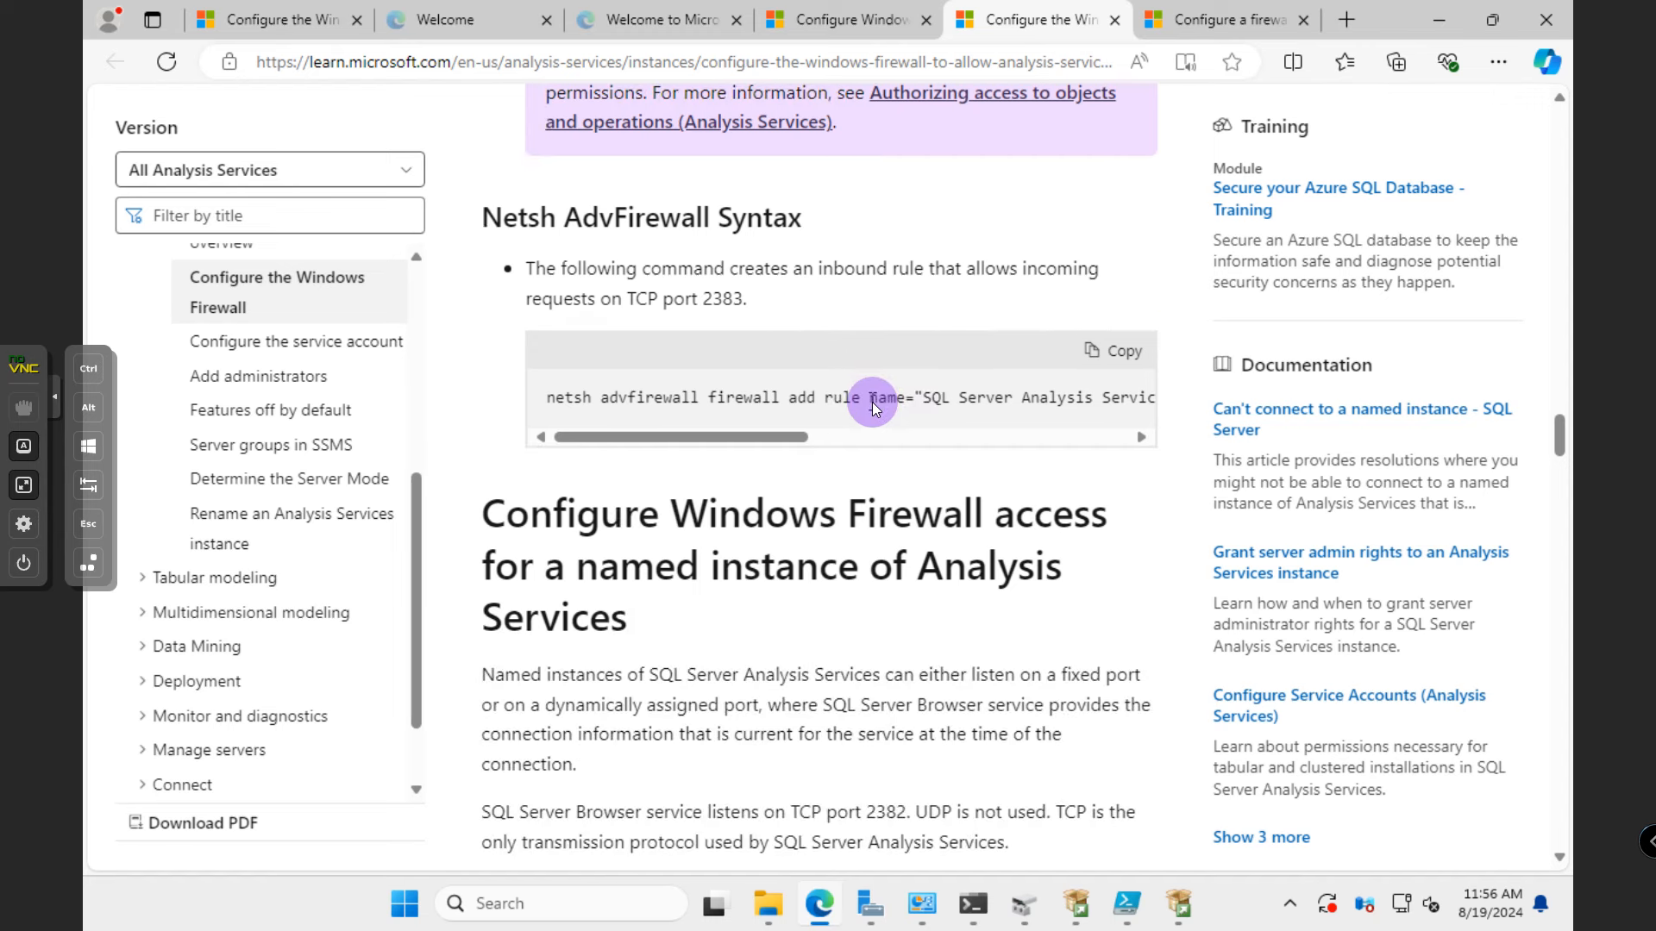
scroll(888, 399, down, 1)
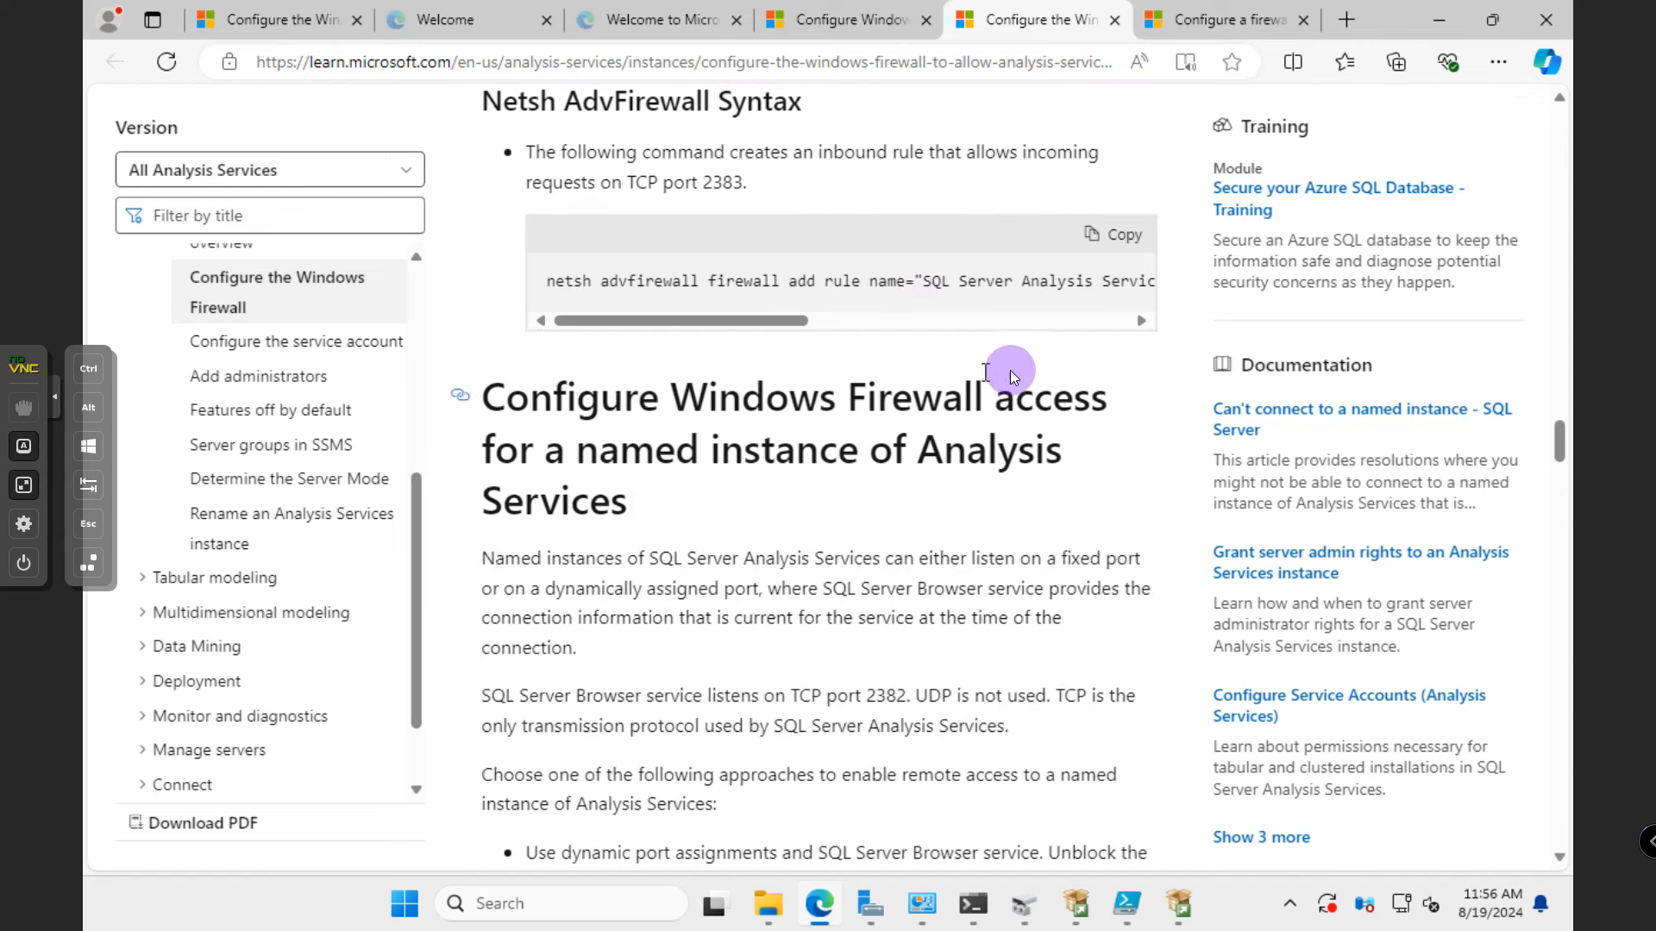
click(1124, 244)
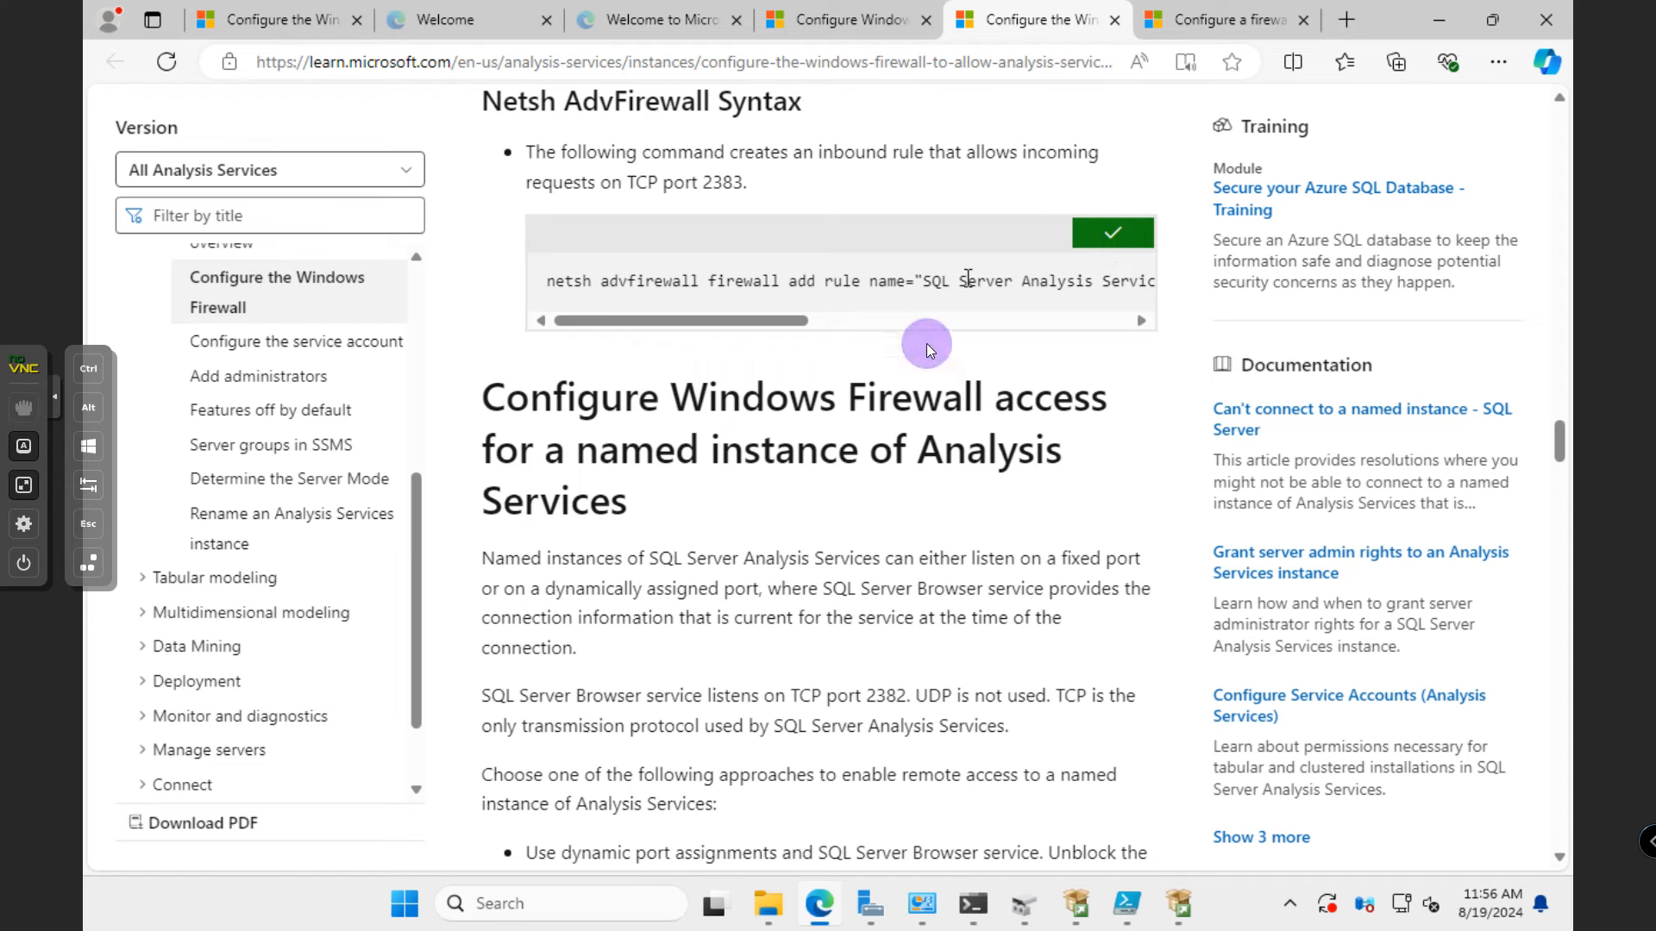
- Switch to Windows PowerShell ISE and paste the copied netsh rule for inbound TCP port 2383 below the two New-NetFirewallRule lines
click(1135, 907)
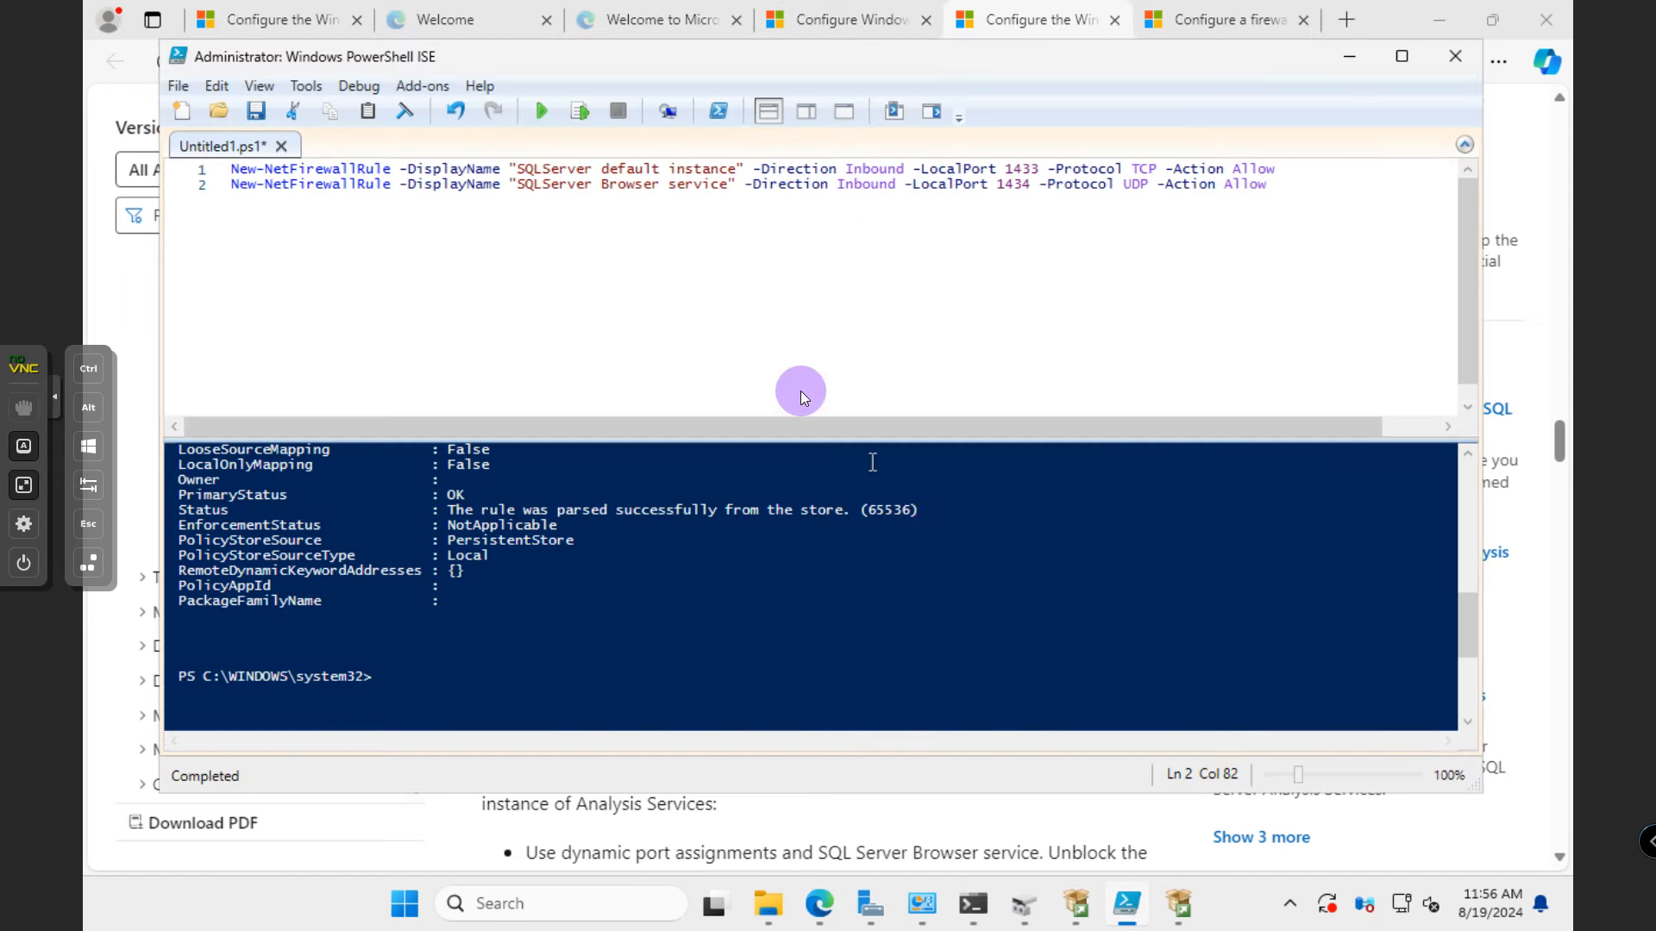
click(1399, 253)
key(Return)
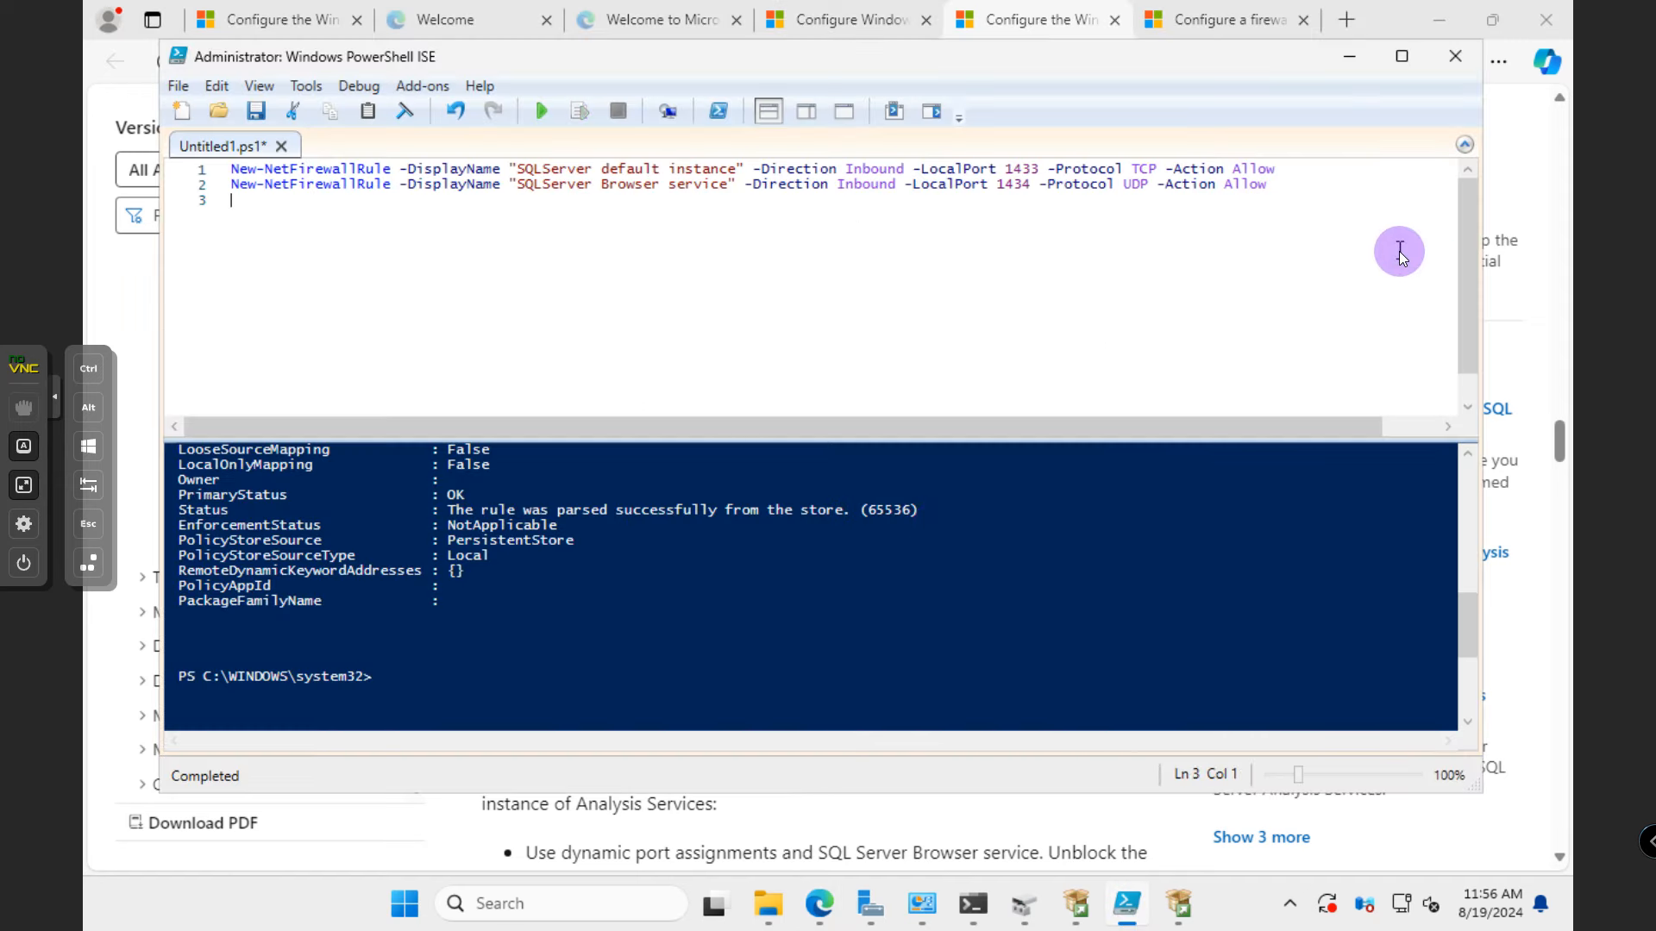
key(ctrl+v)
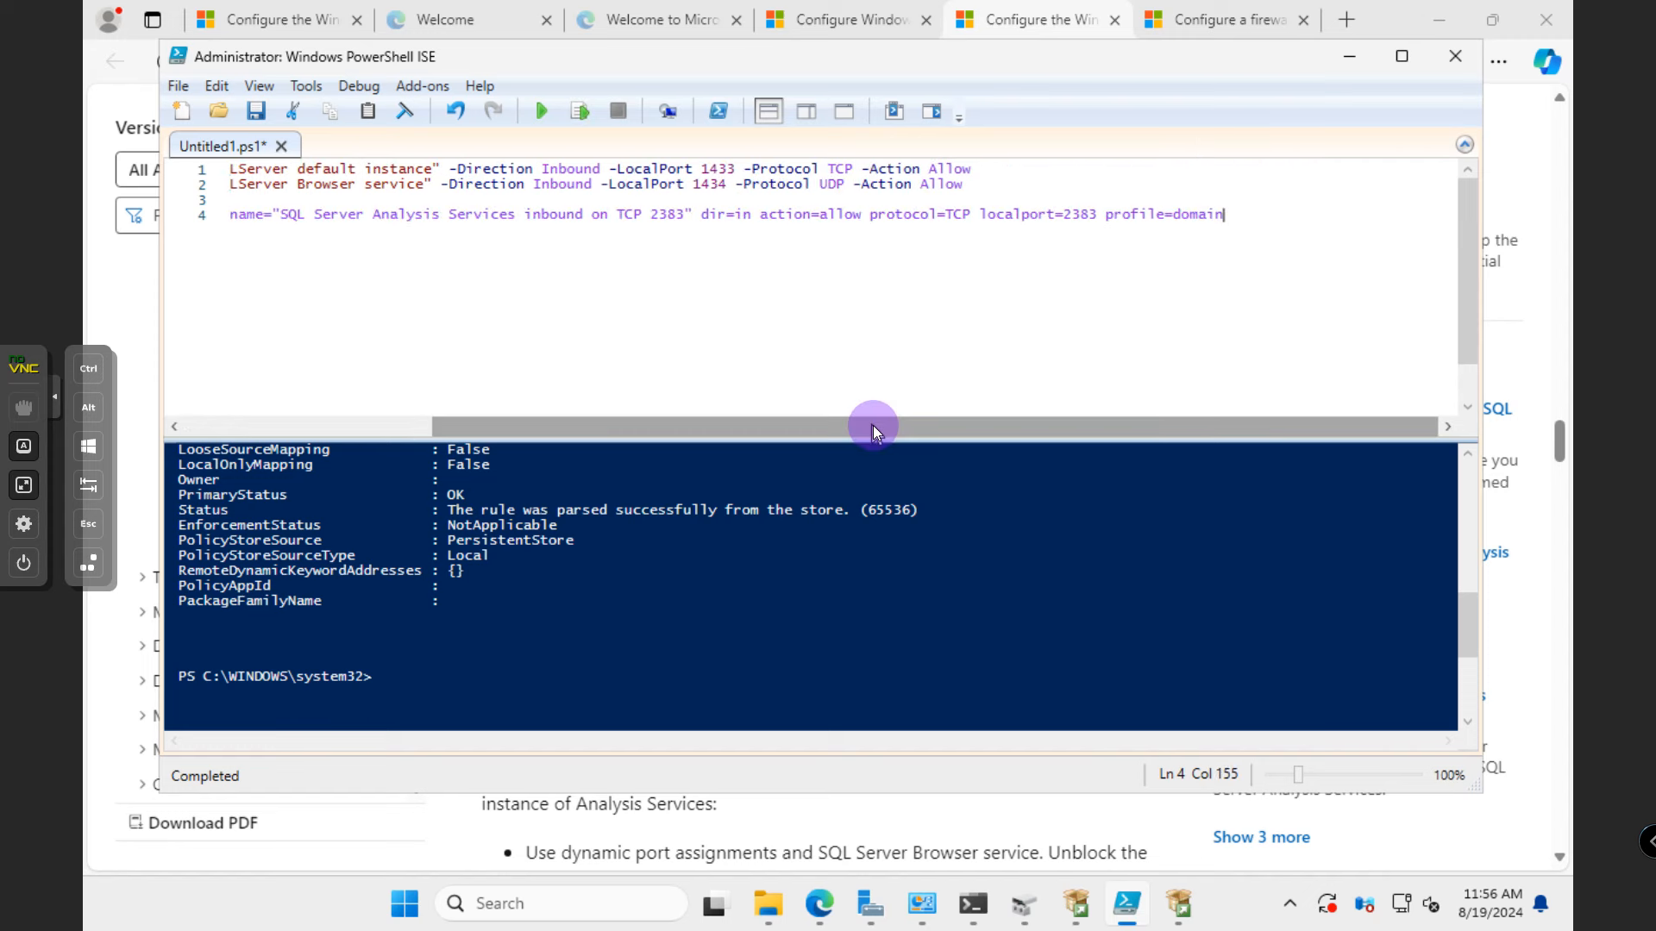
drag(862, 431, 499, 443)
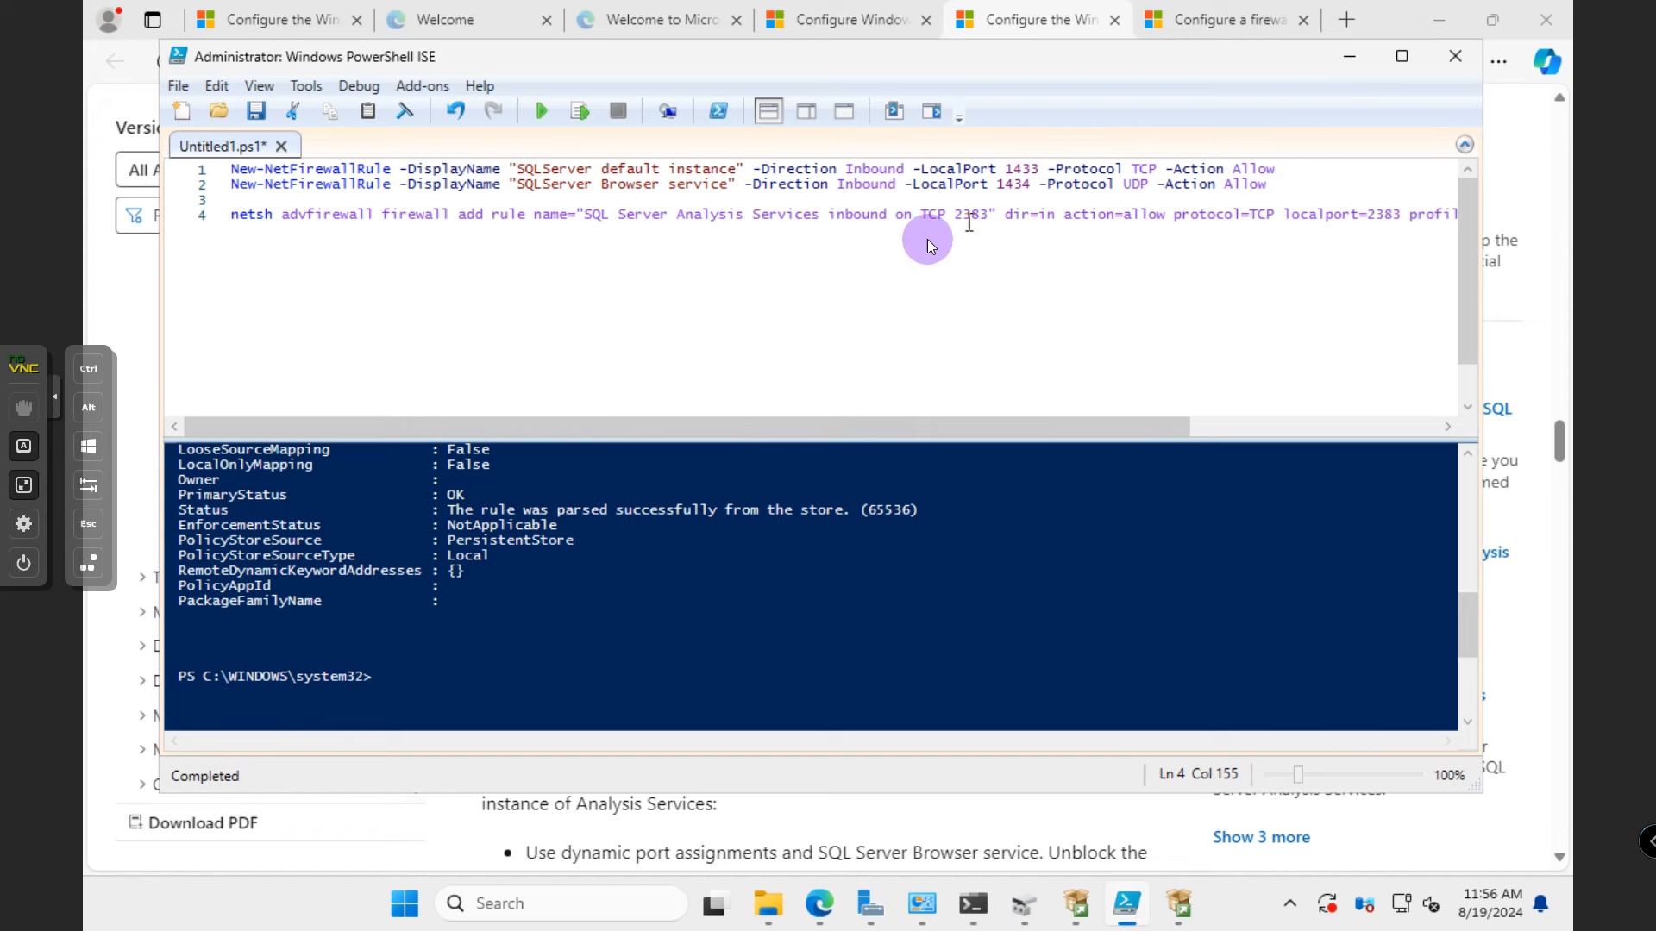
scroll(737, 686, up, 1)
- Switch to the Windows PowerShell terminal and try to run the copied netsh rule allowing inbound TCP port 2383
click(973, 903)
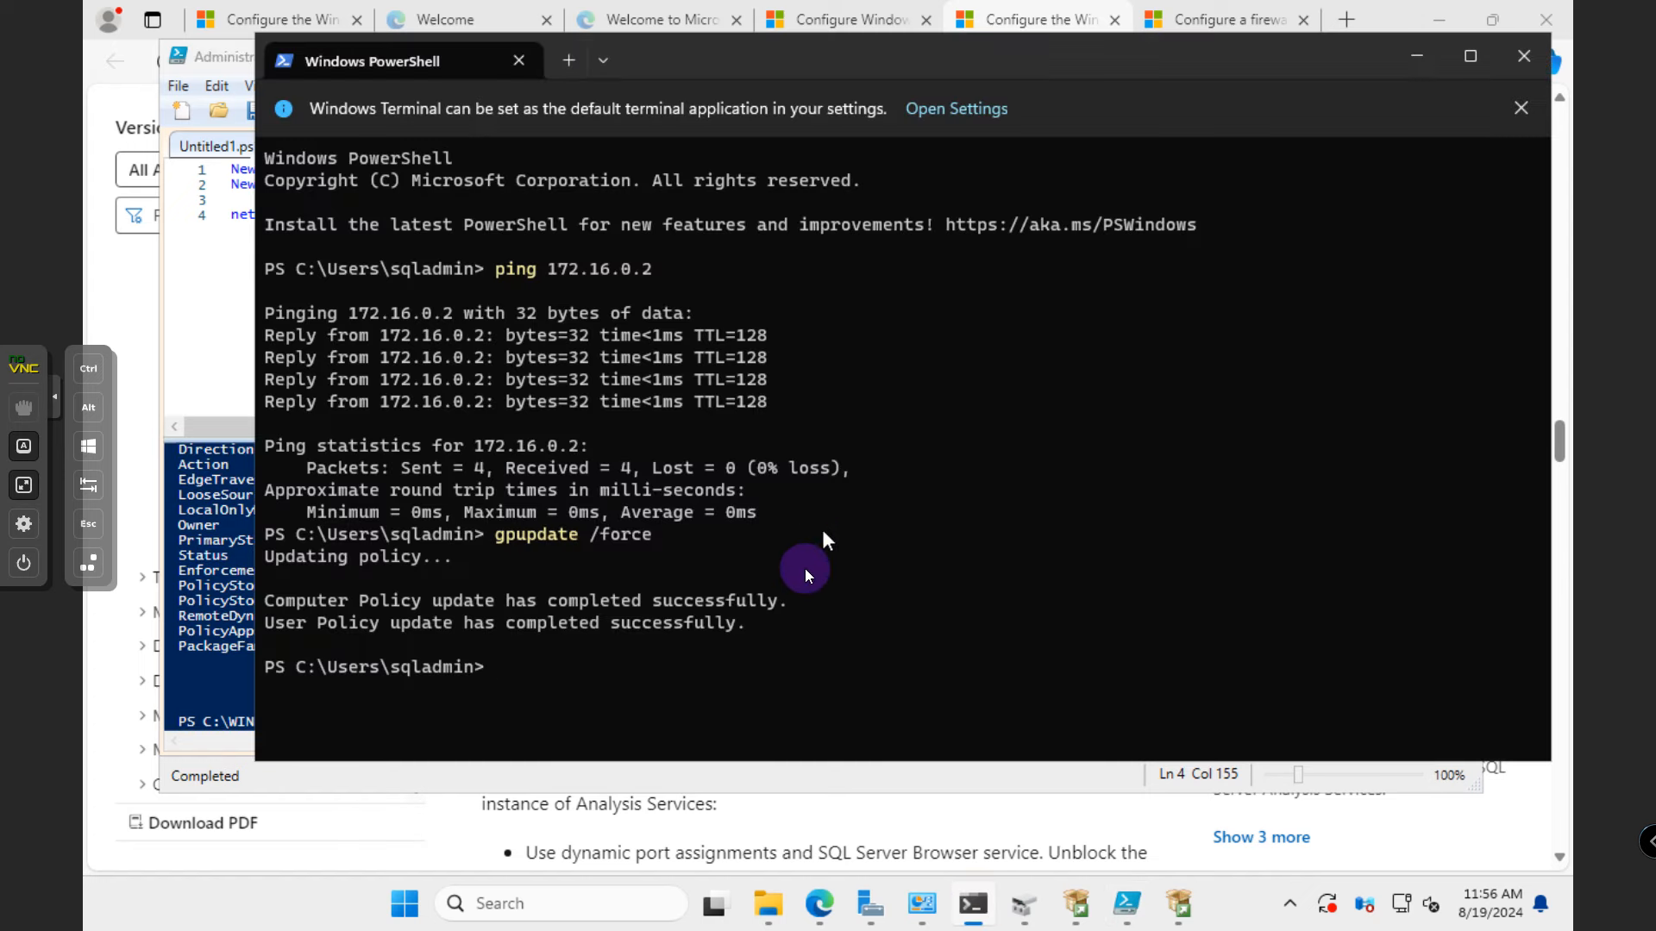
key(ctrl+v)
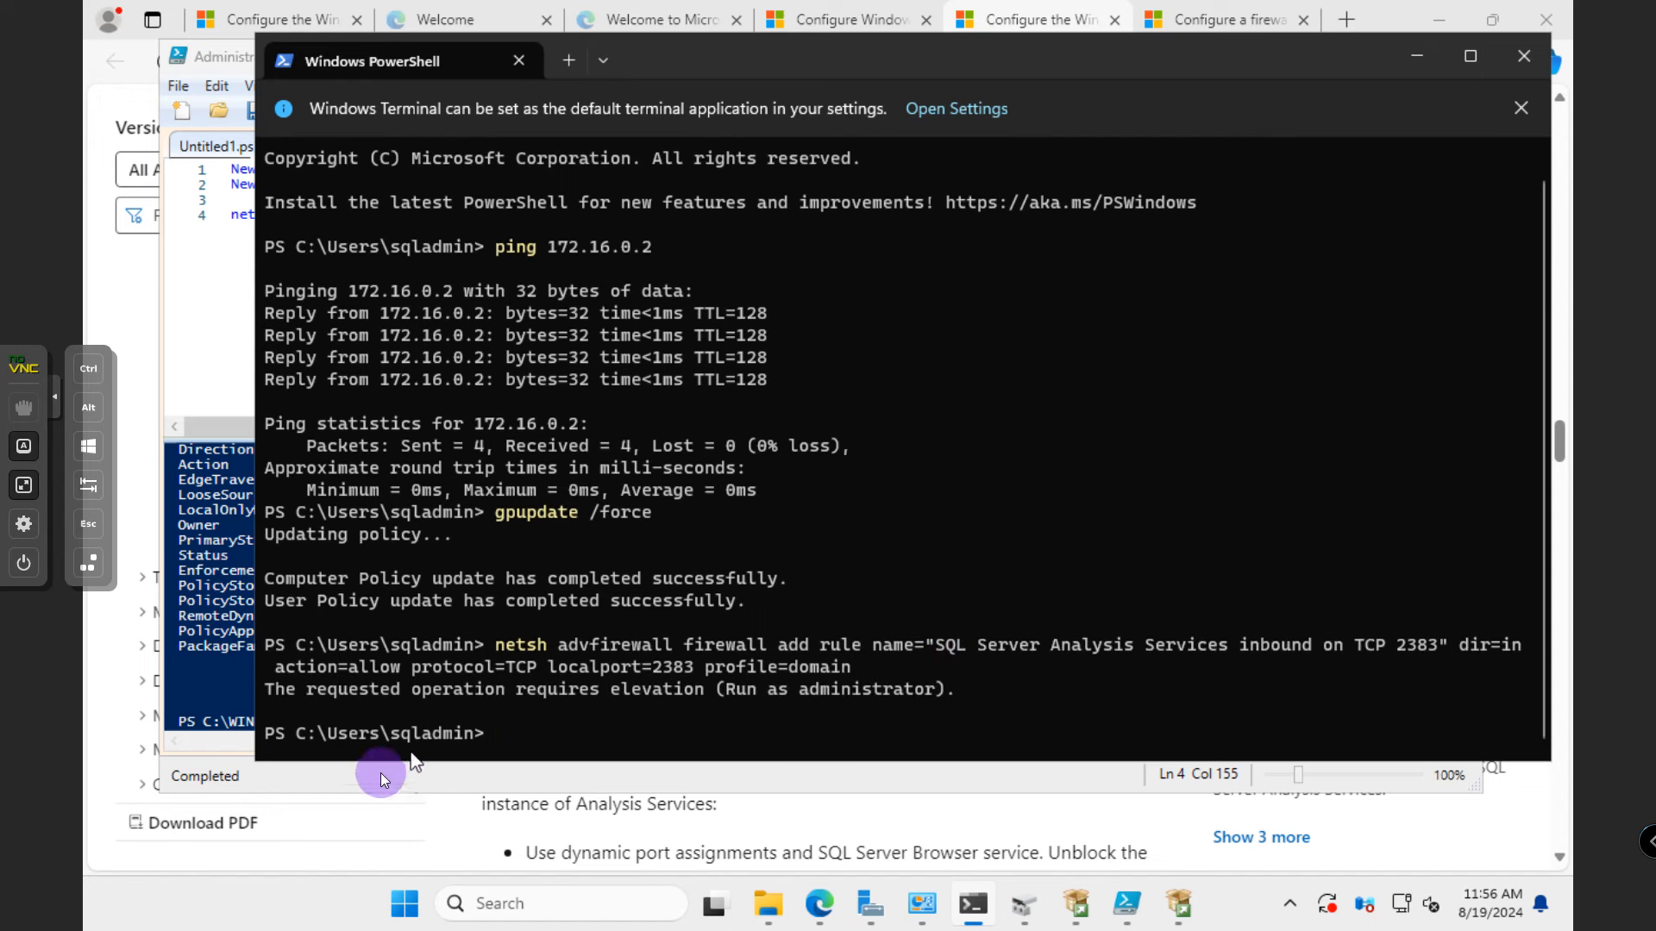
scroll(410, 752, up, 1)
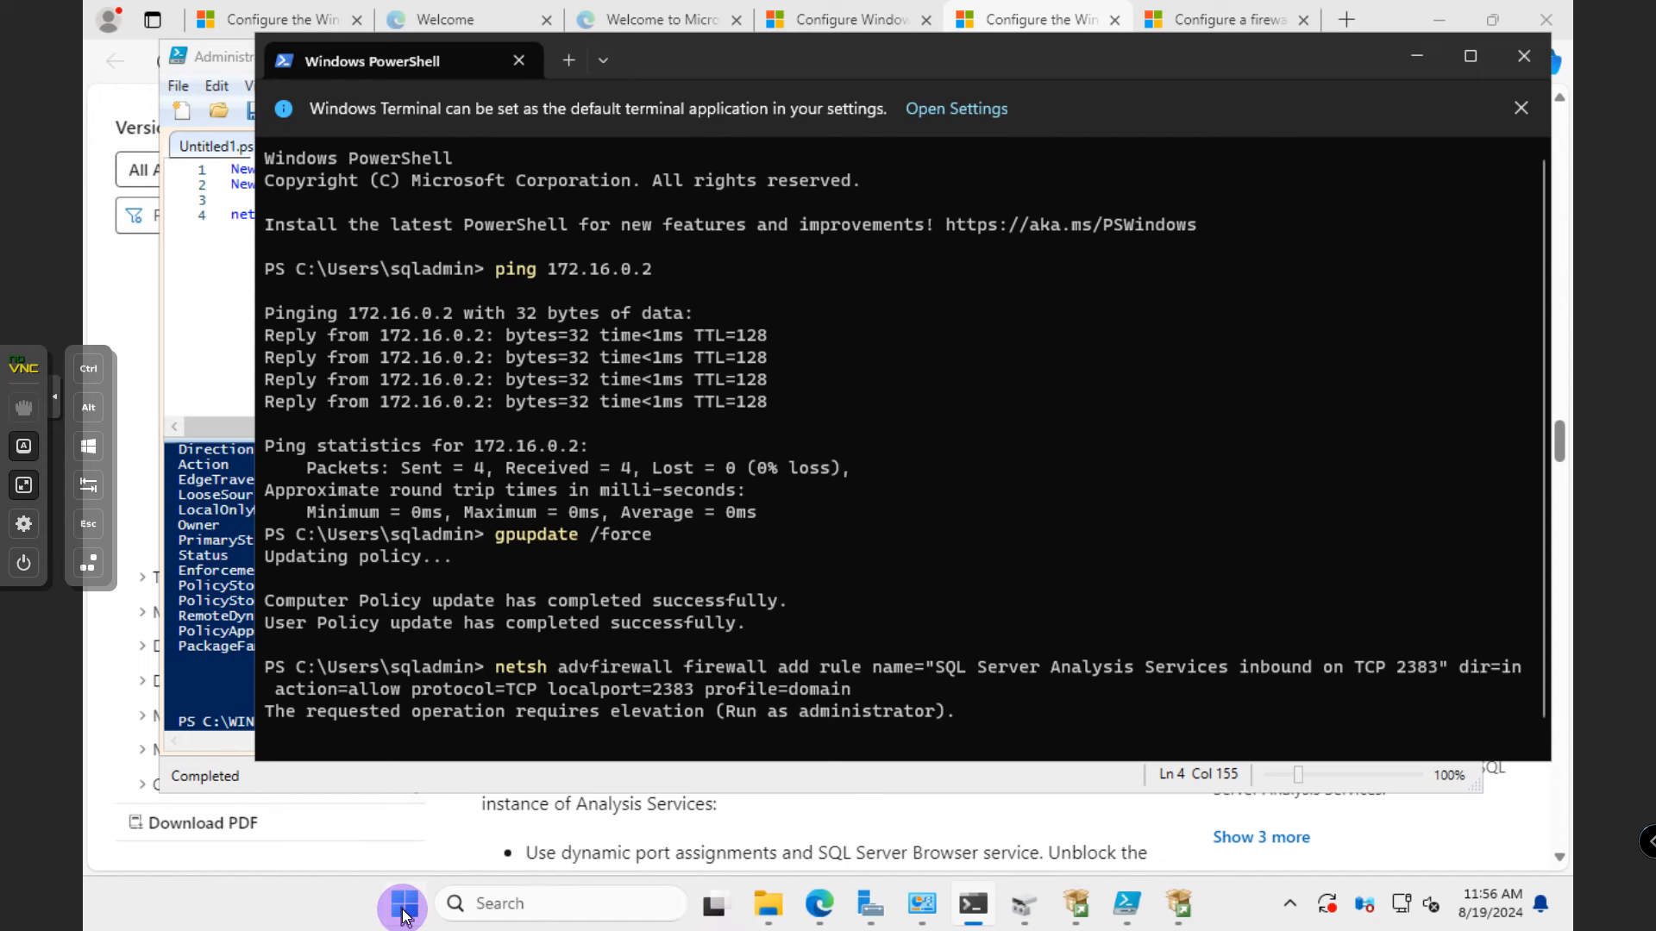
click(403, 906)
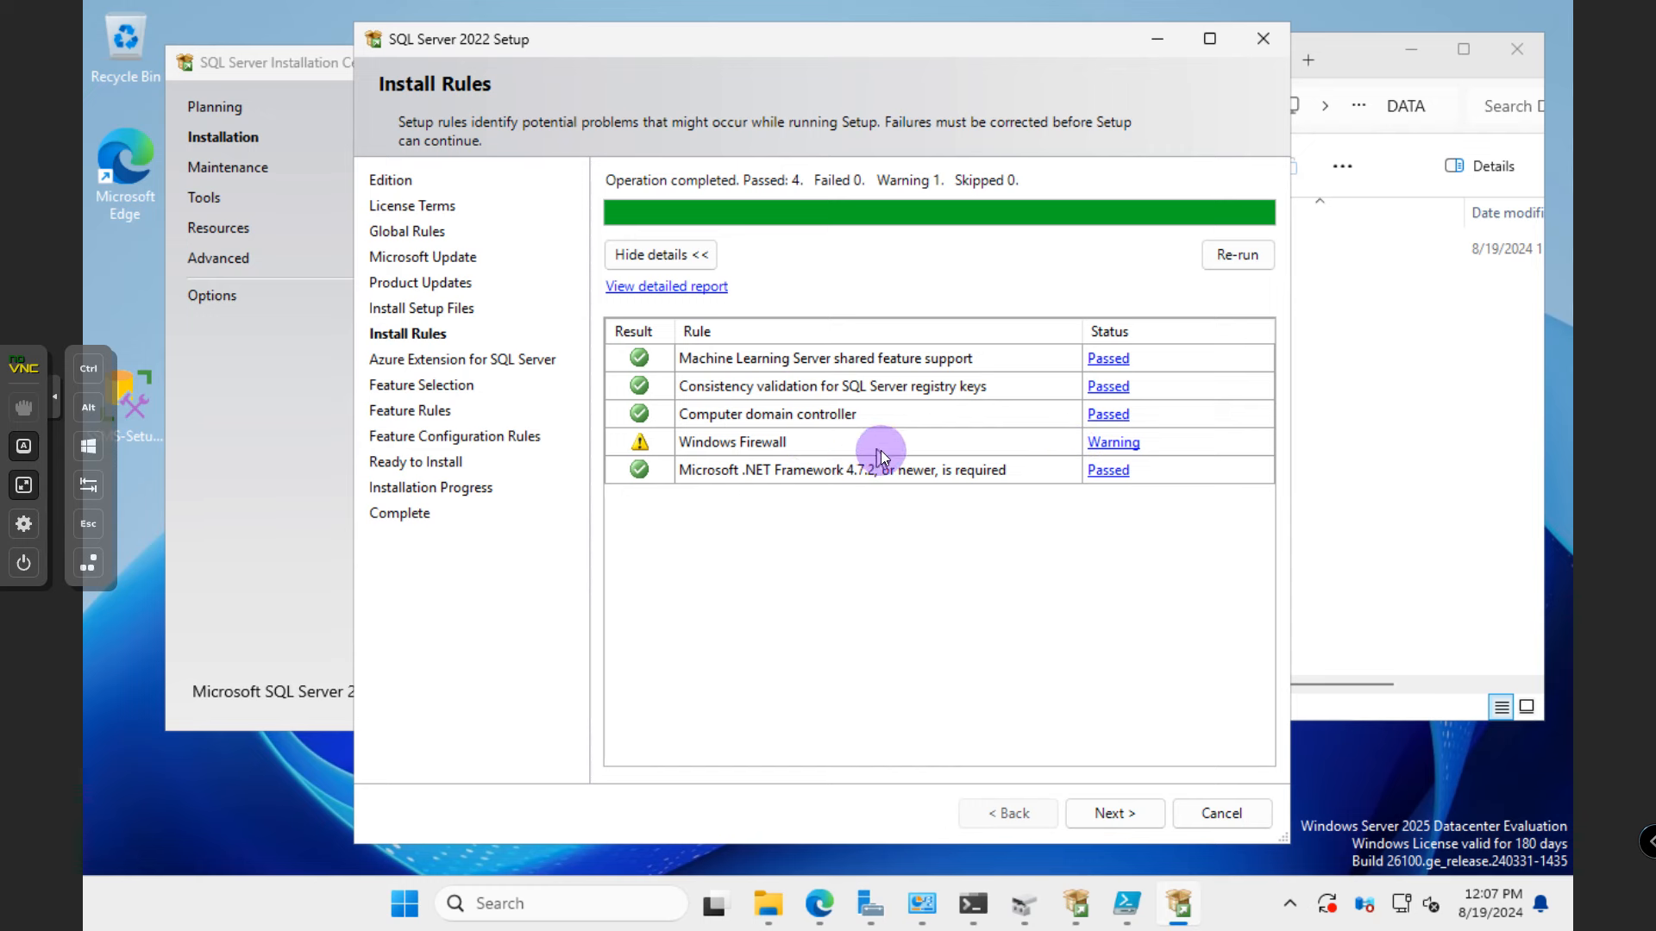
- Proceed past the install rules in SQL Server 2022 Setup, exclude the Azure Extension for SQL Server and continue to feature selection
click(1105, 819)
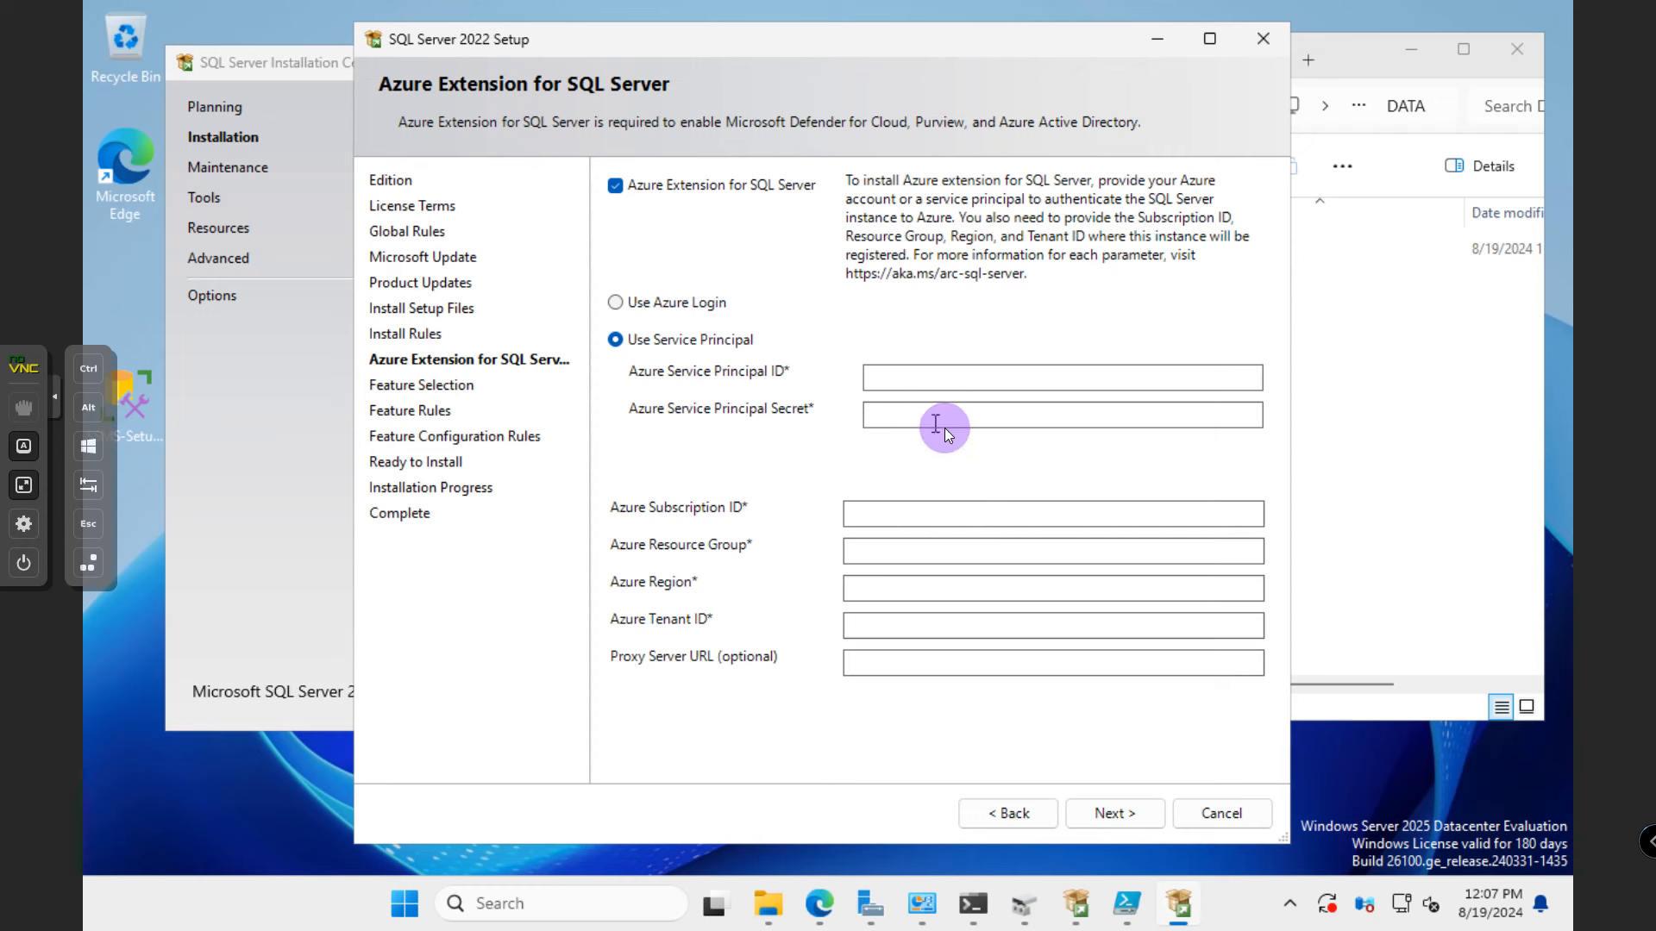
click(638, 184)
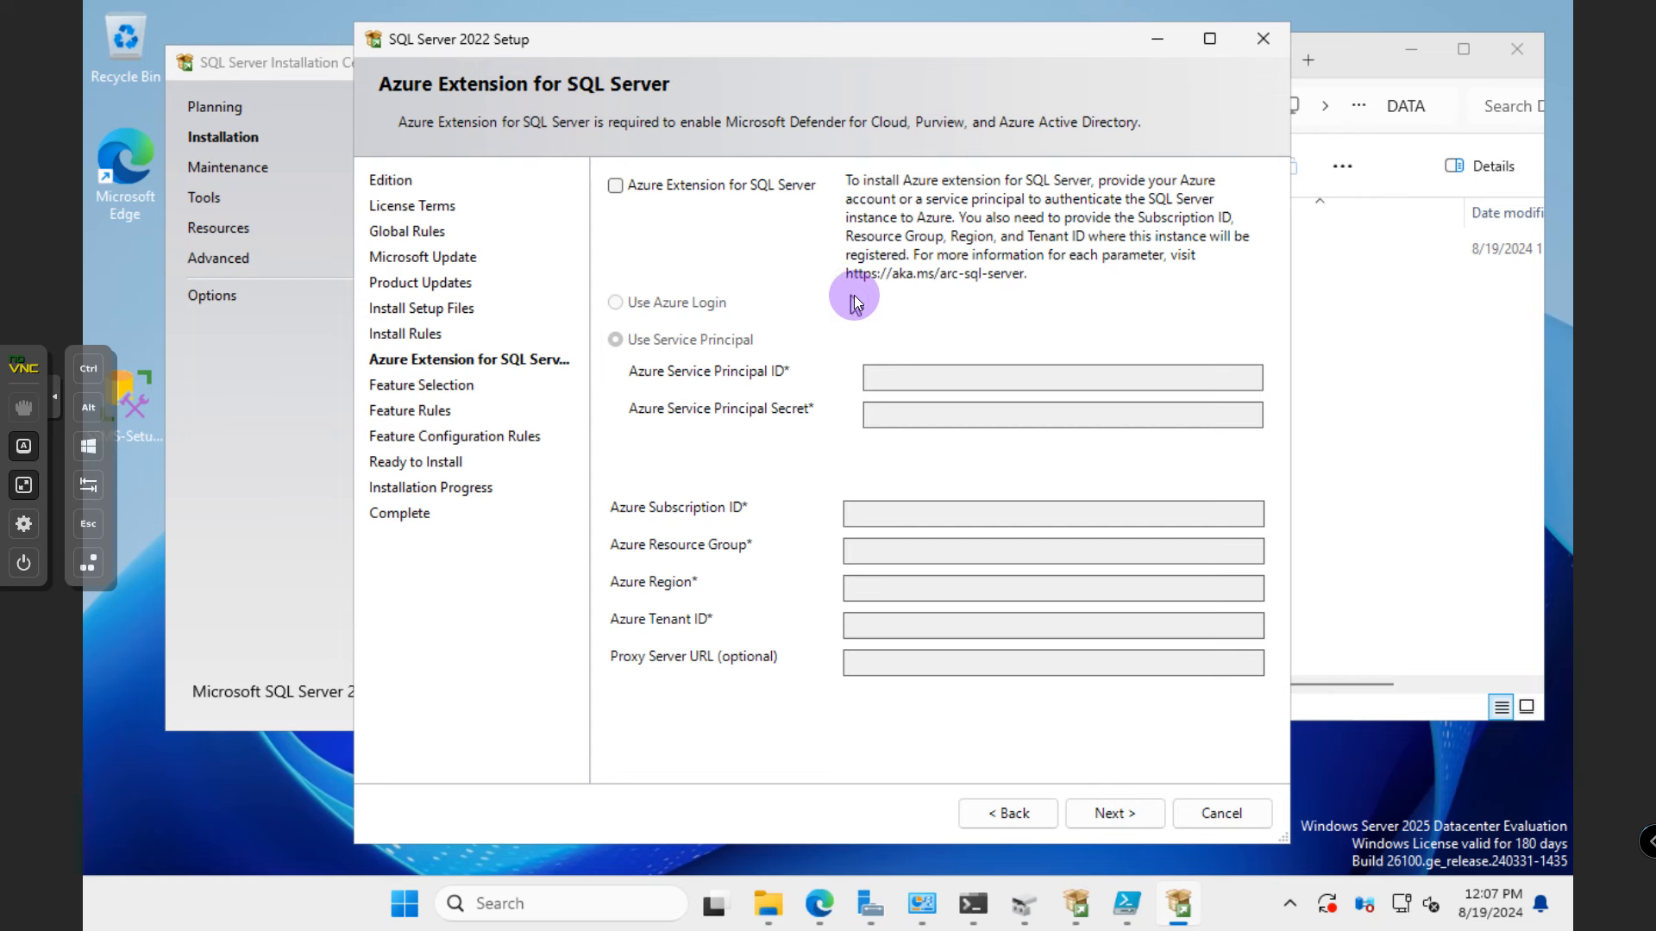
click(1117, 813)
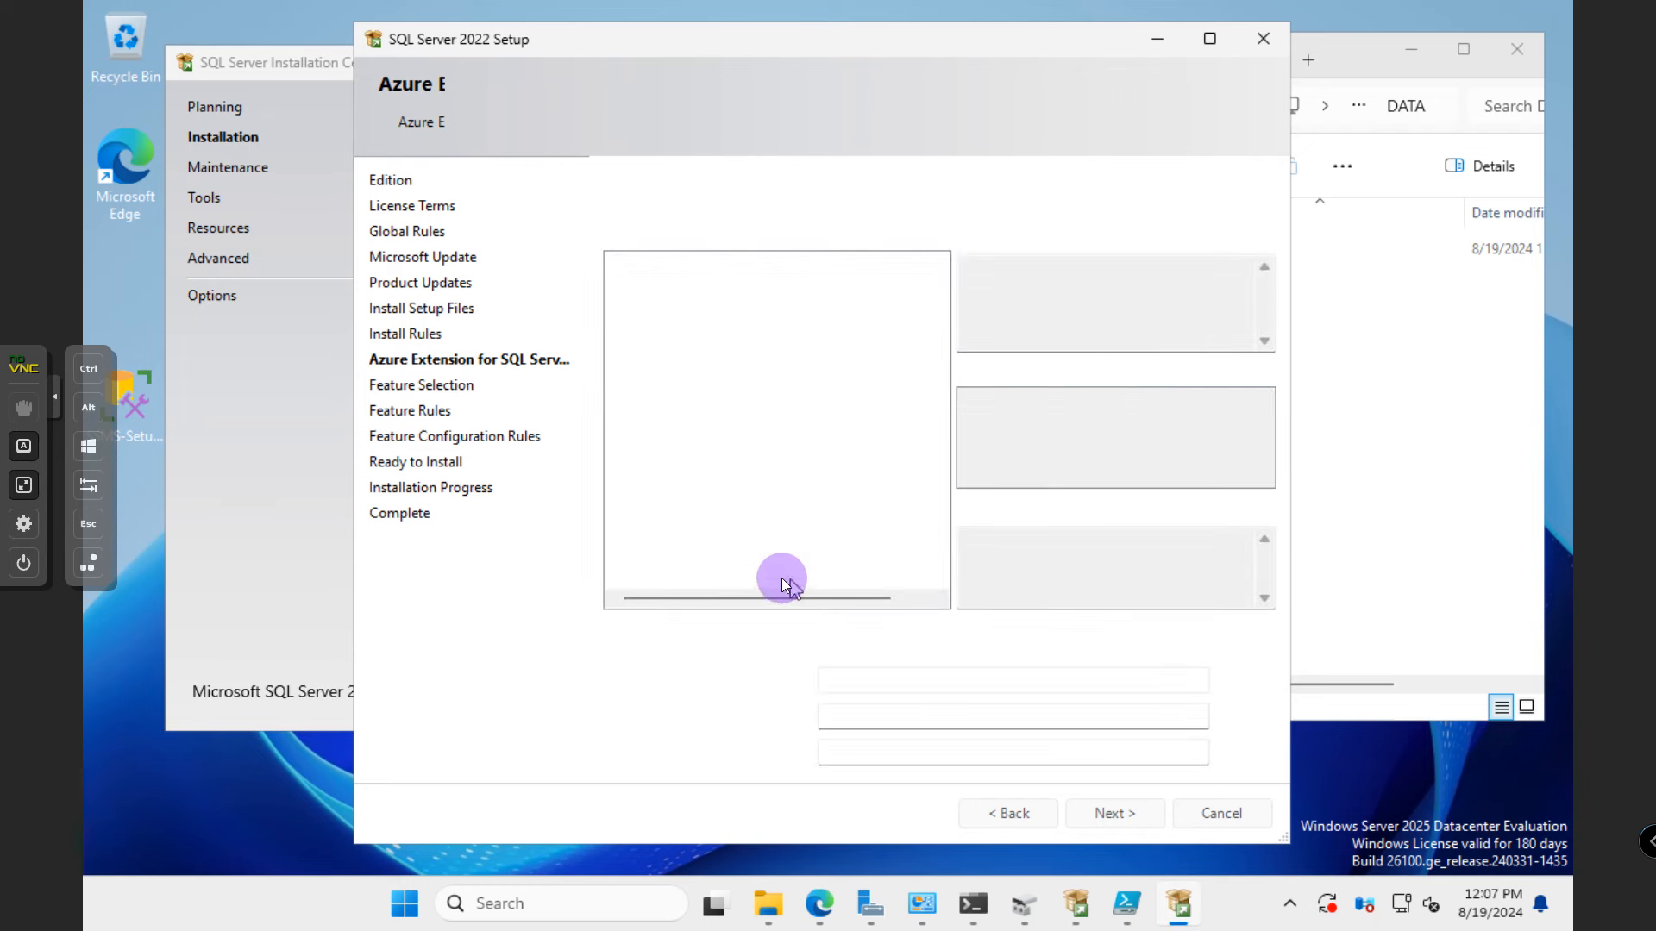
- Look over the feature list, open the Reporting Services web download link and return to SQL Server 2022 Setup
scroll(737, 533, right, 1)
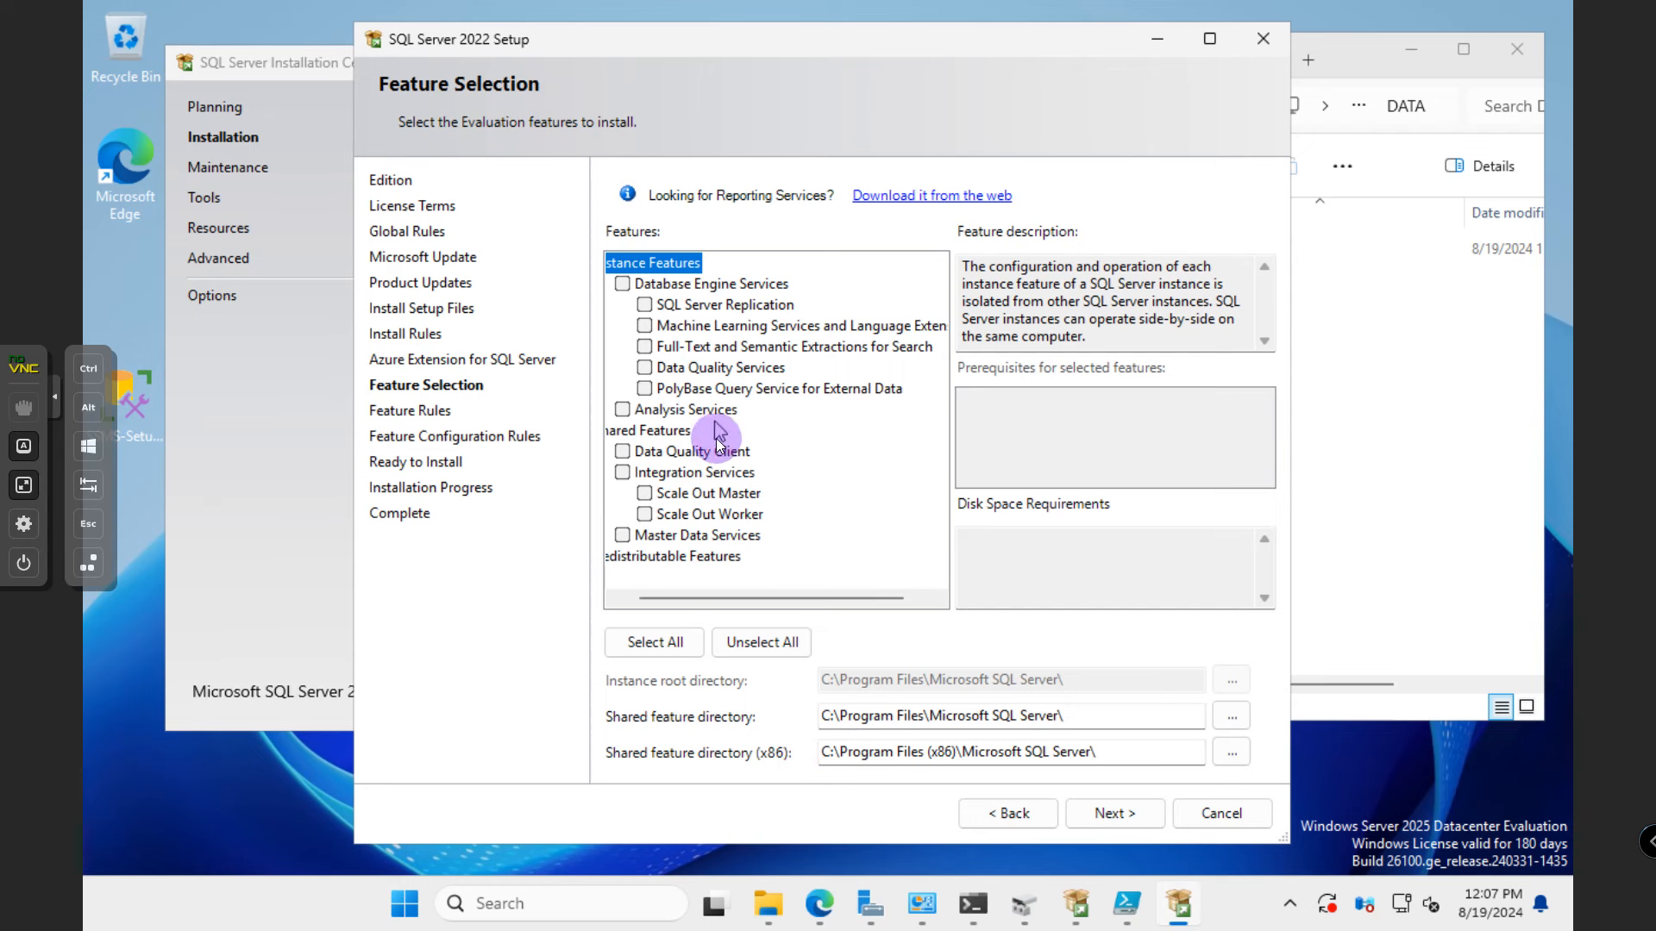
scroll(682, 427, left, 1)
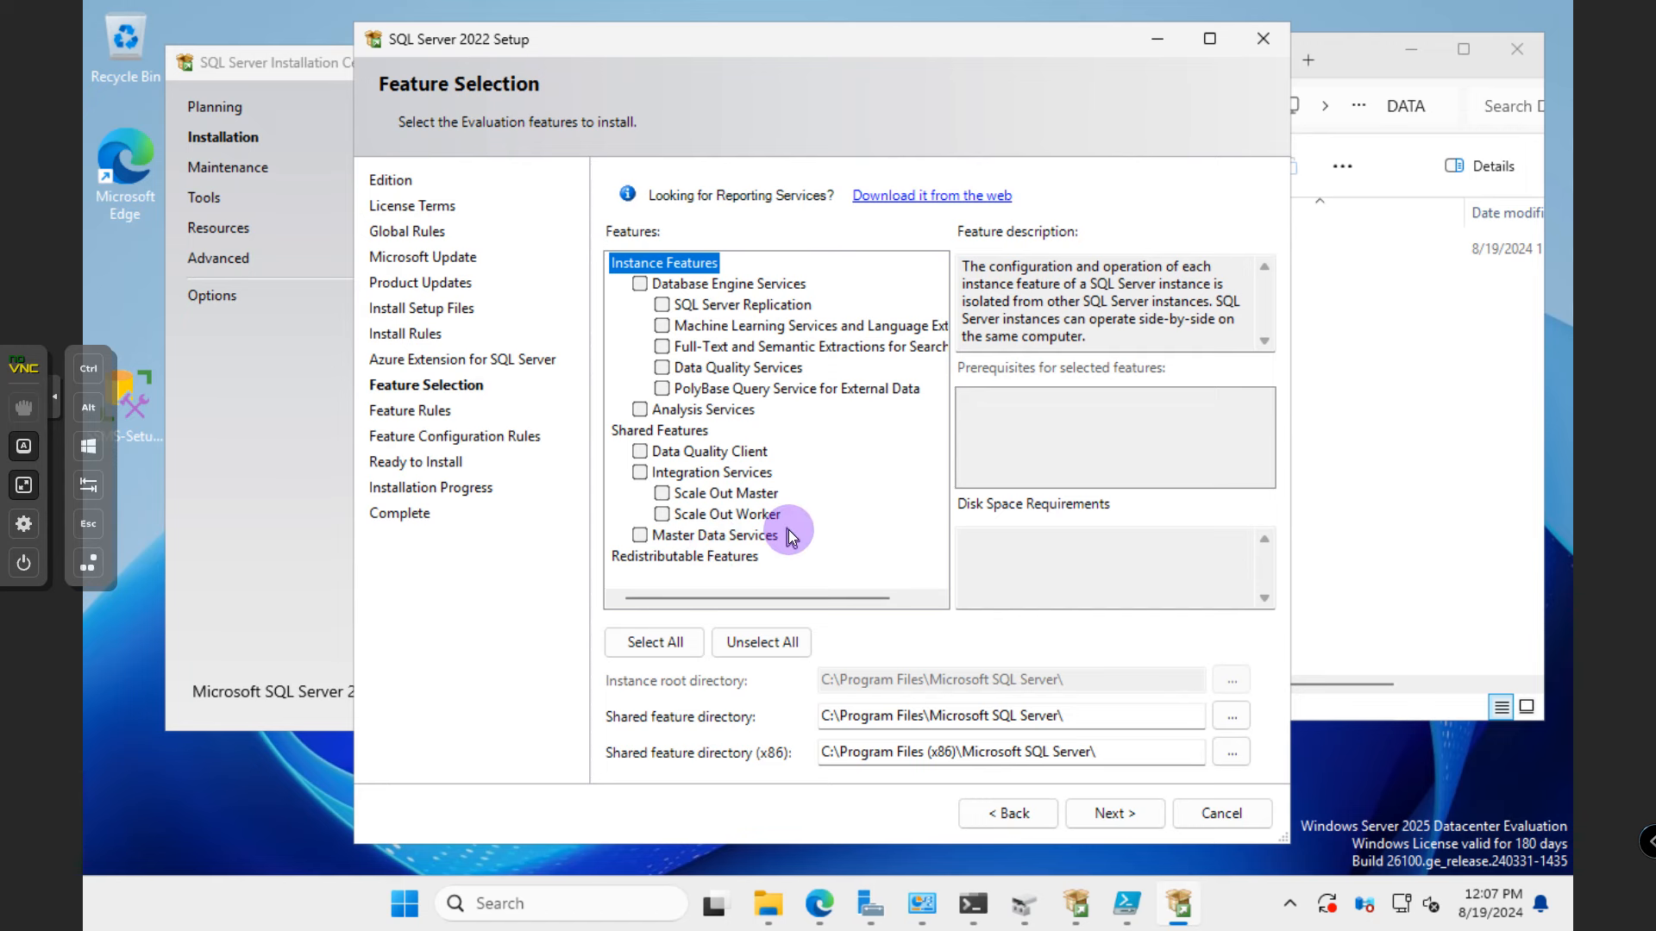
scroll(788, 388, right, 3)
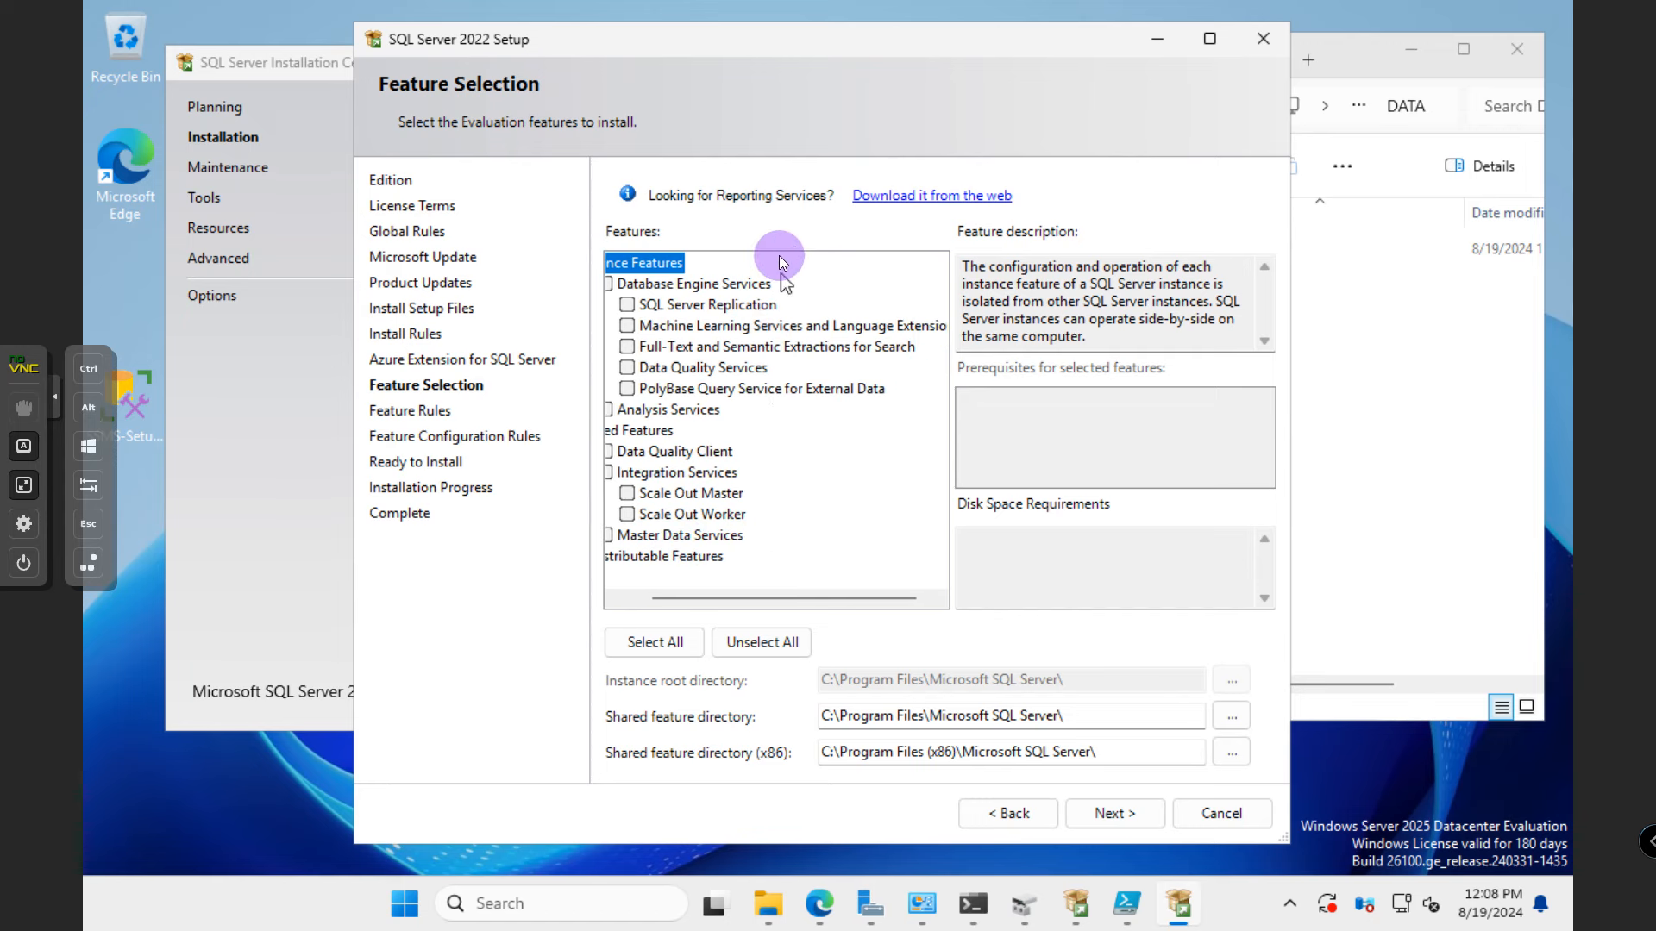
click(888, 197)
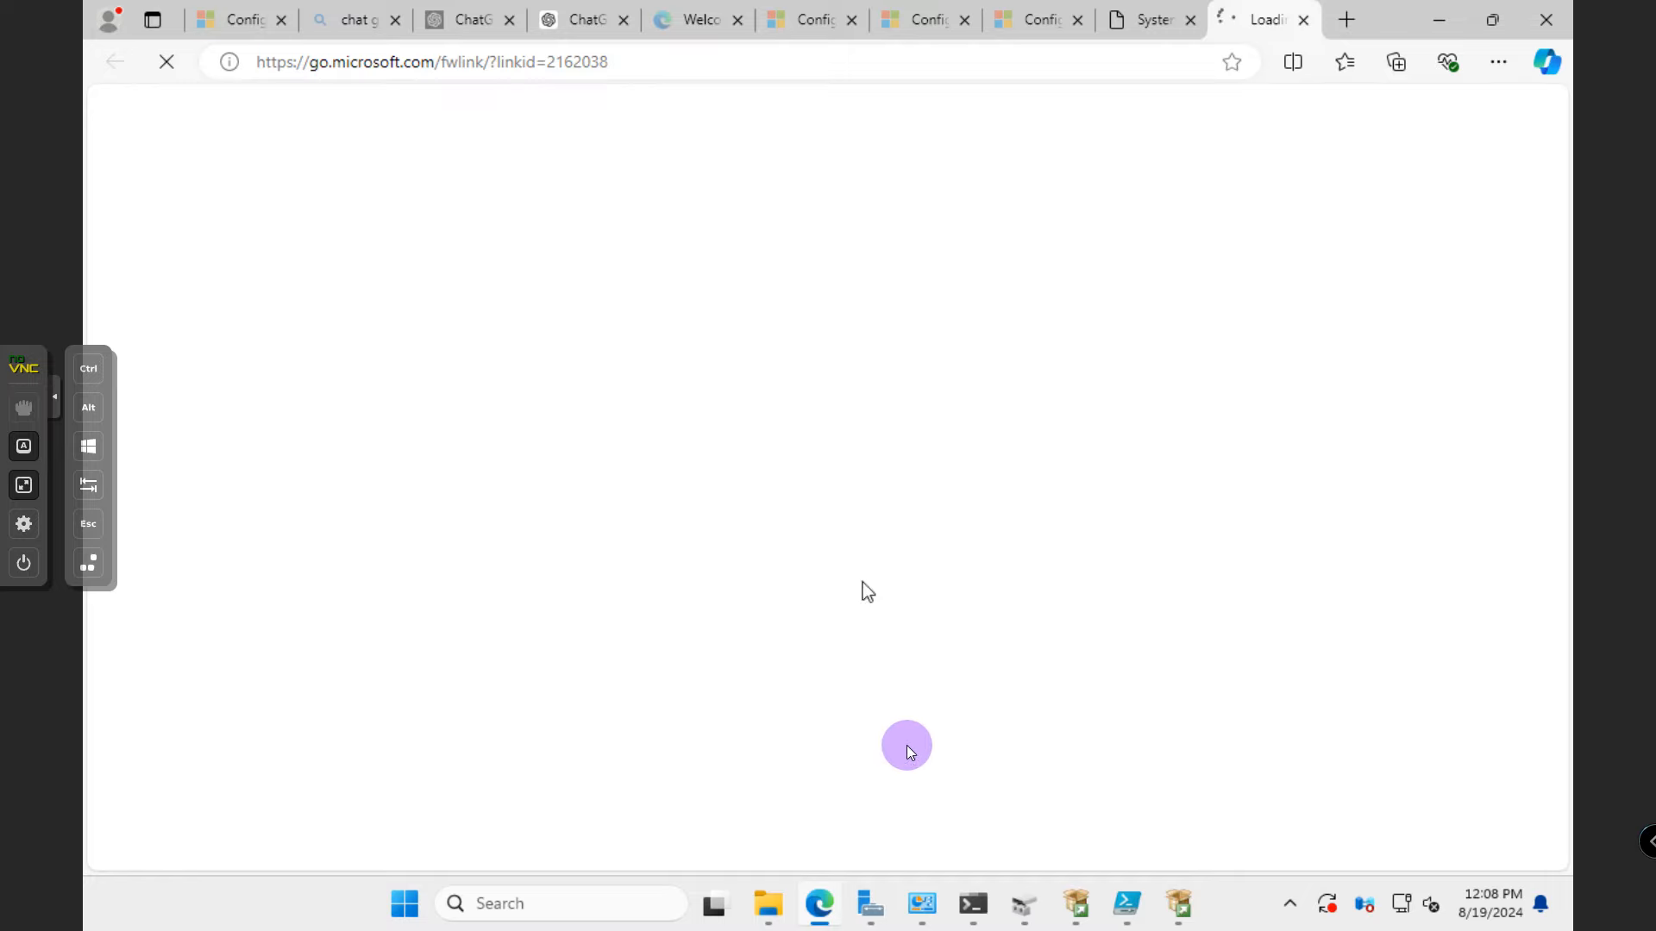
click(1178, 904)
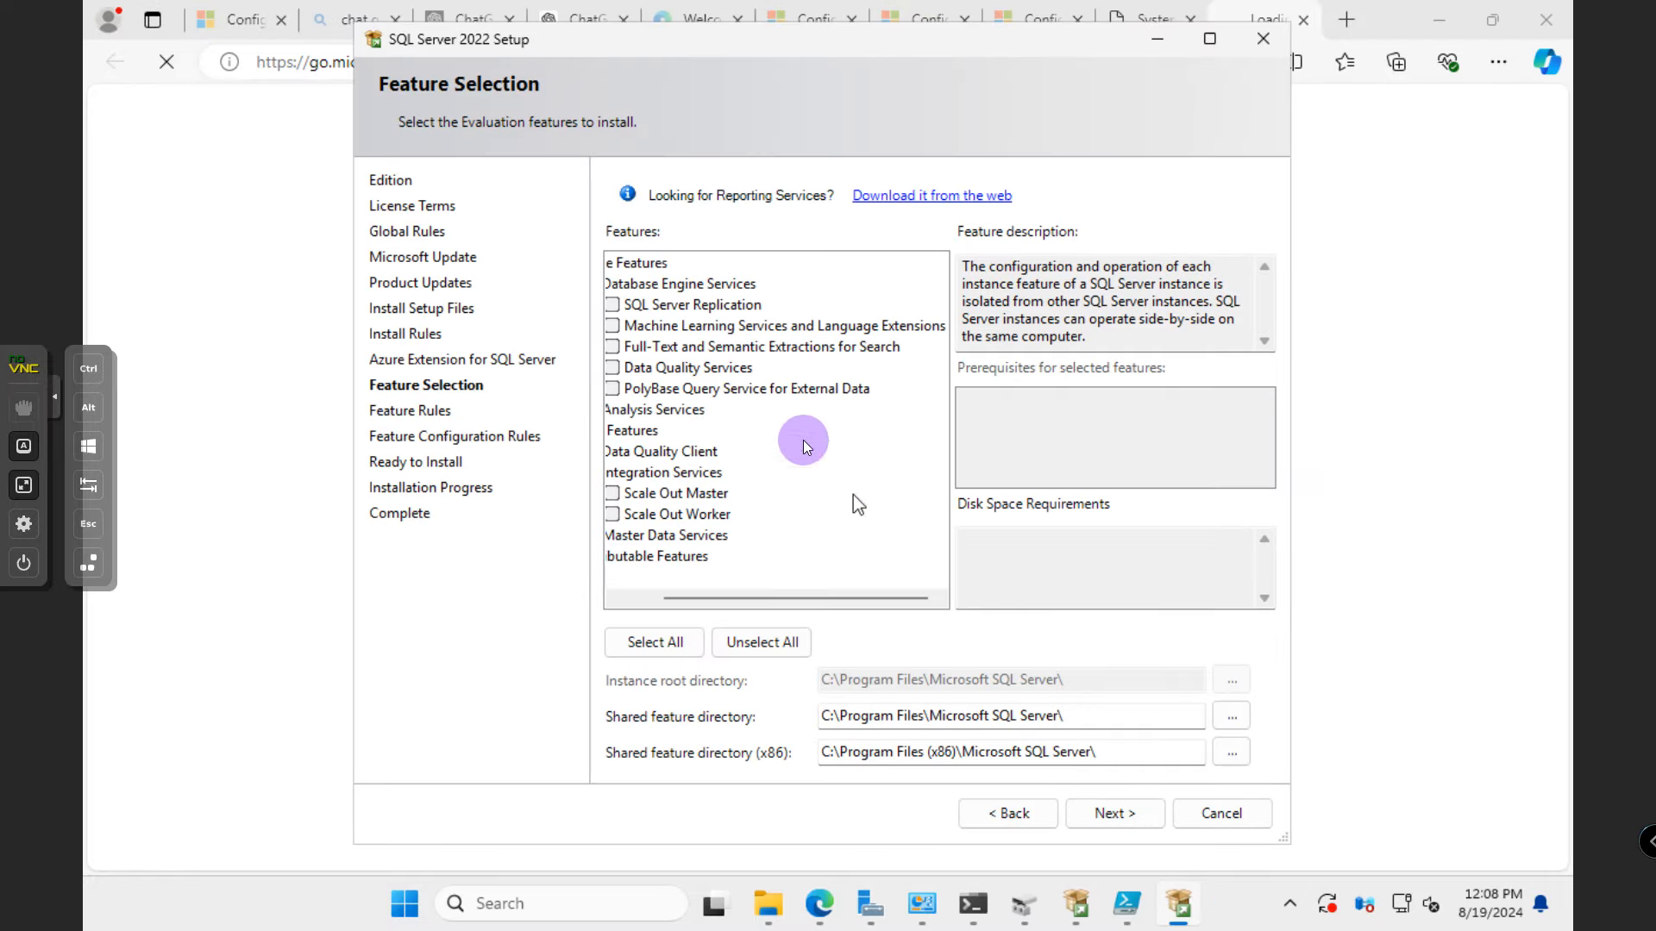
- Select all instance and shared features for installation
scroll(827, 517, left, 1)
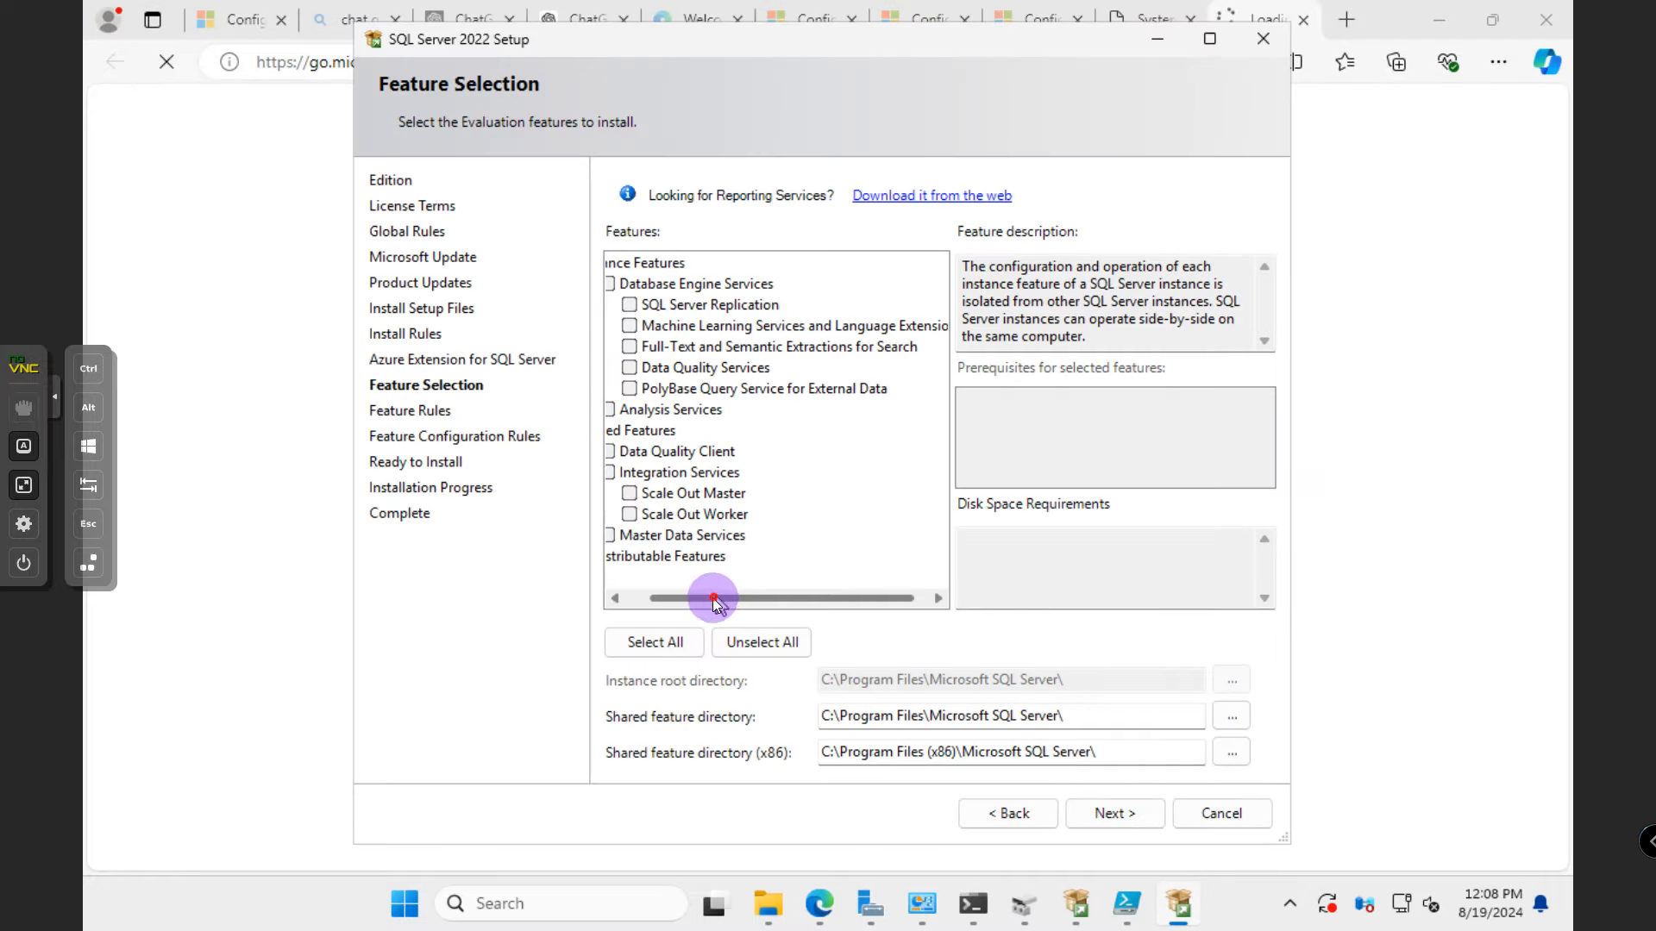
drag(719, 597, 669, 602)
click(679, 645)
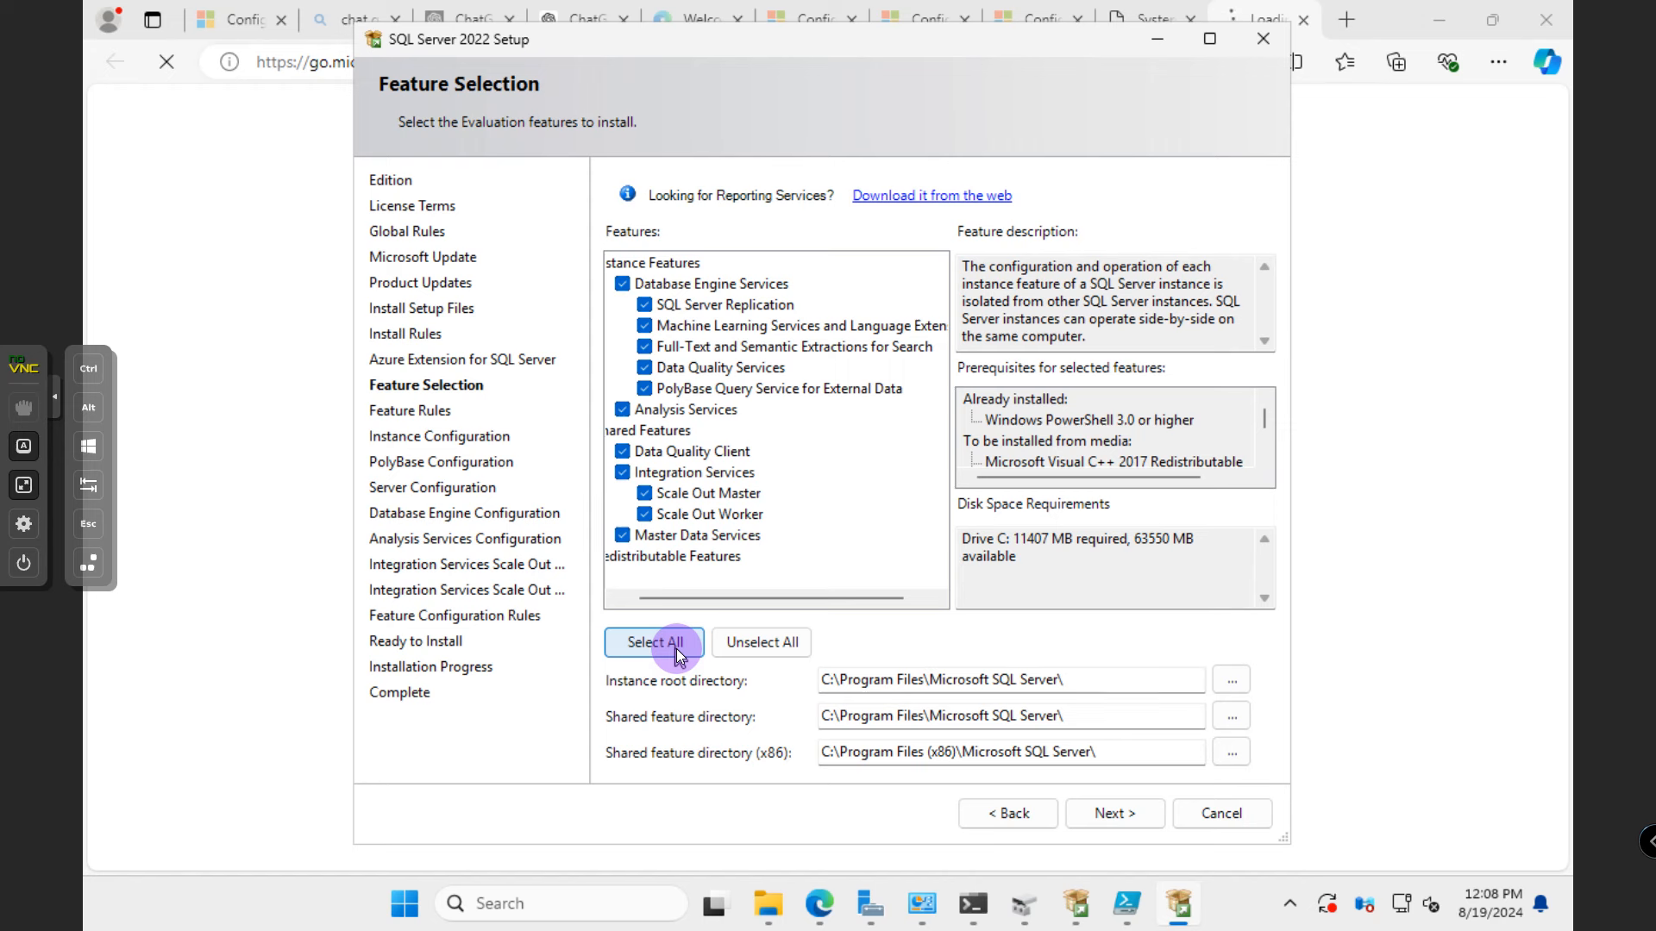
- Change the instance root directory and both shared feature directories to drive A: and continue the setup
click(829, 687)
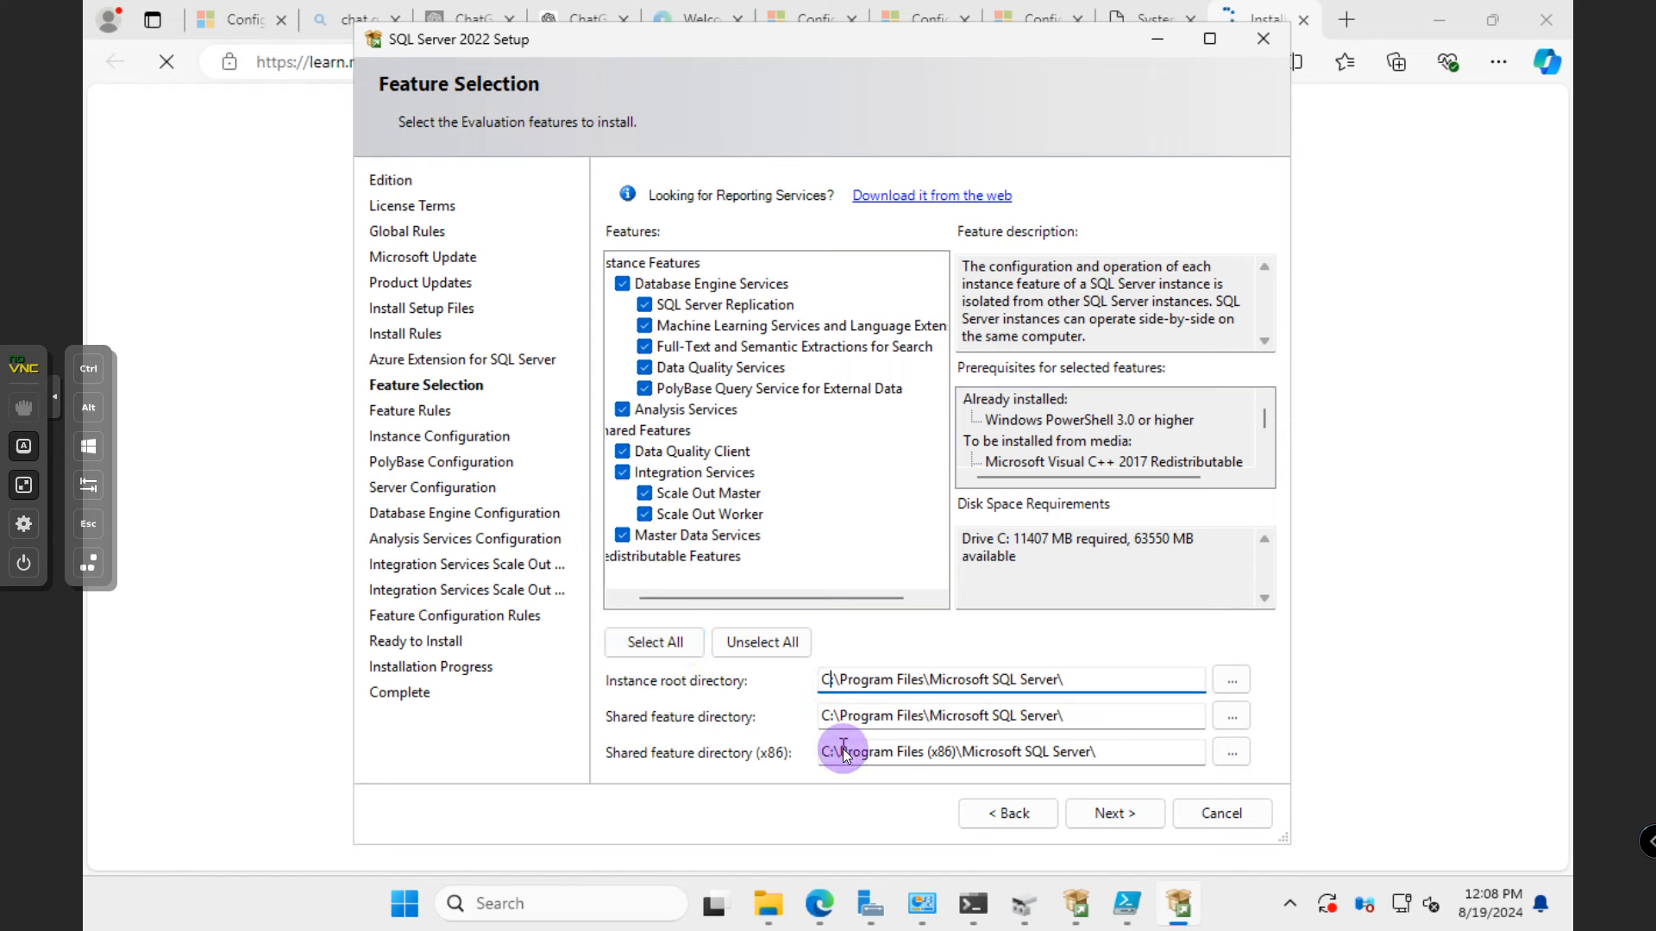
key(BackSpace)
key(BackSpace)
text(A)
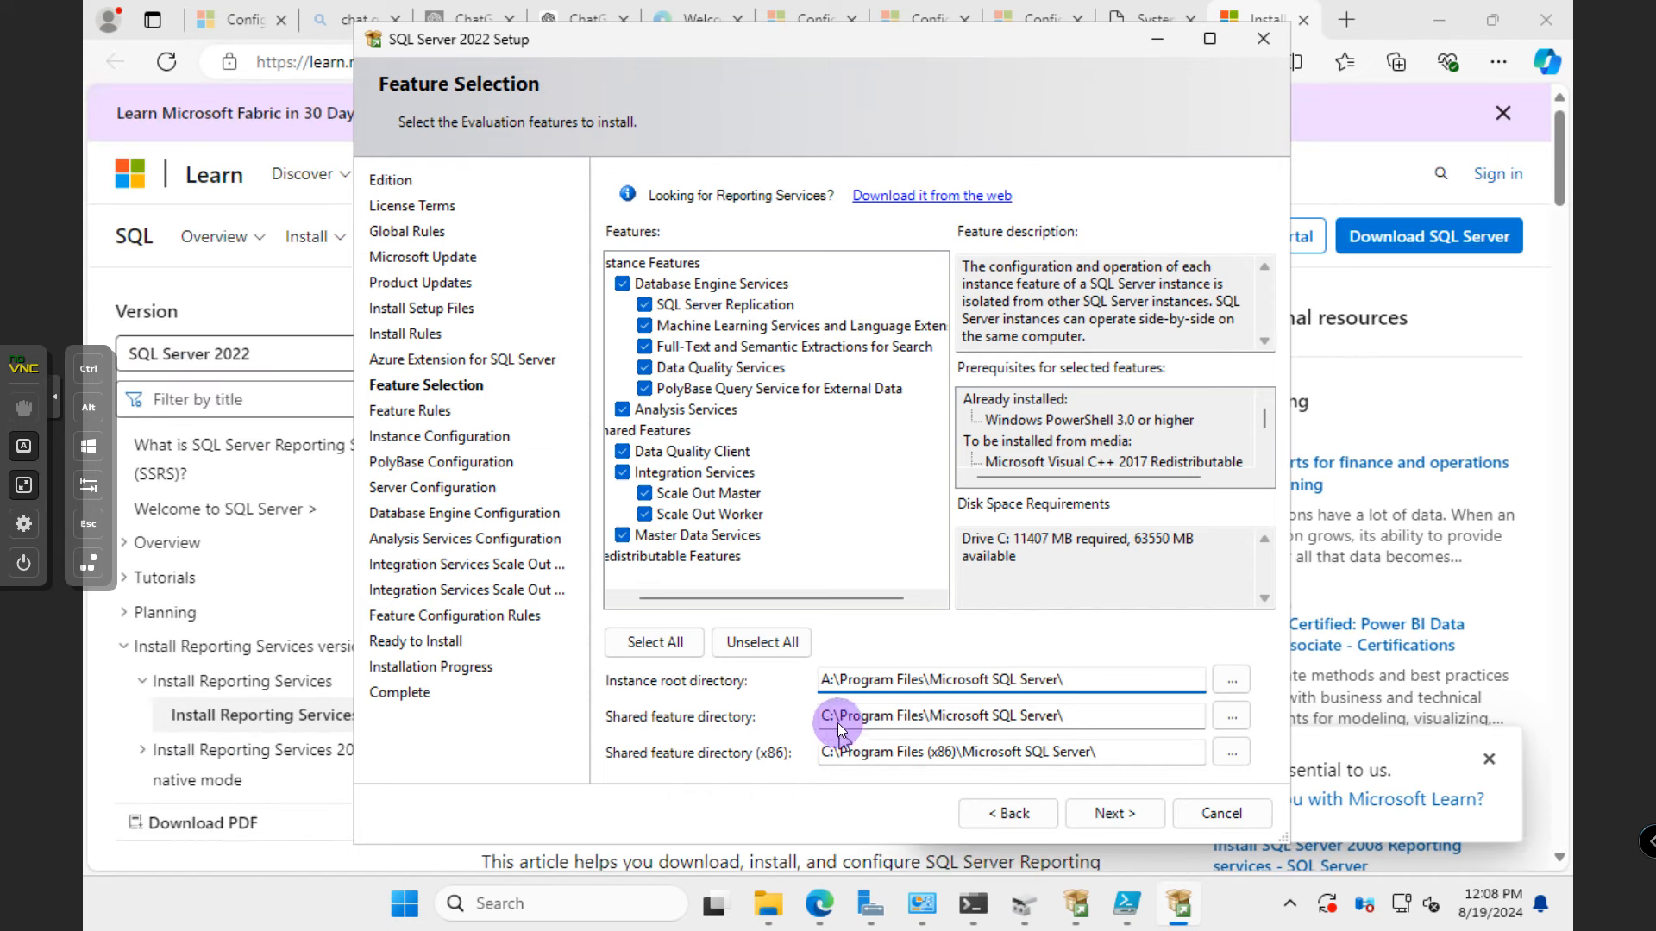
text(:)
click(837, 719)
key(BackSpace)
key(BackSpace)
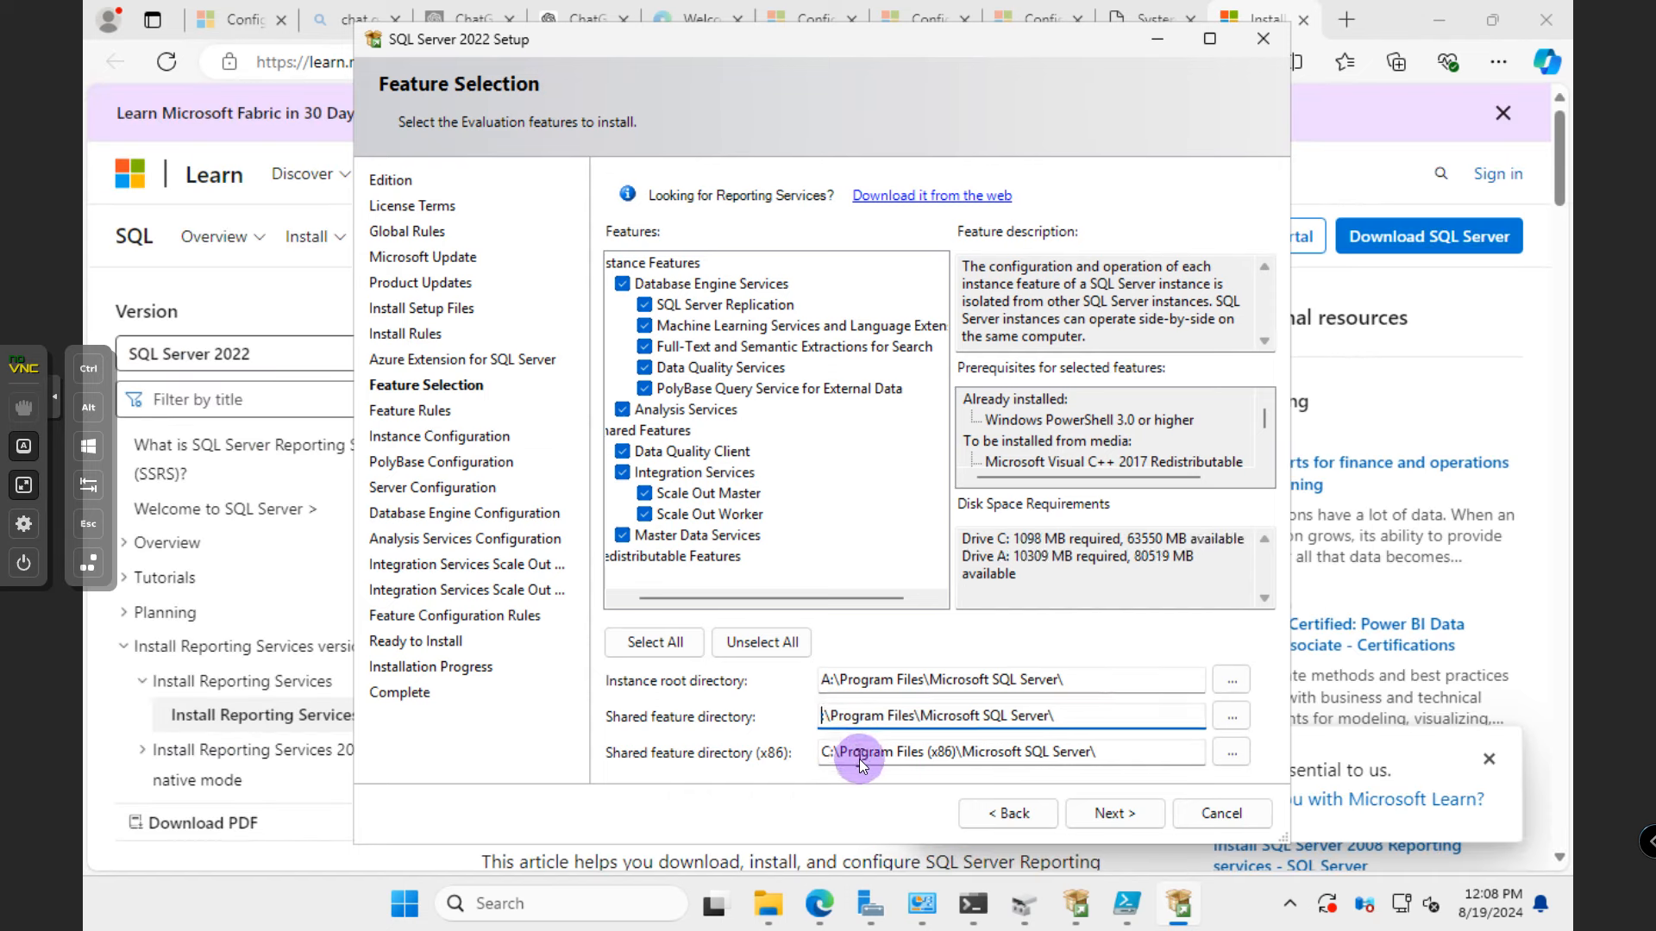
text(A)
text(:)
click(829, 755)
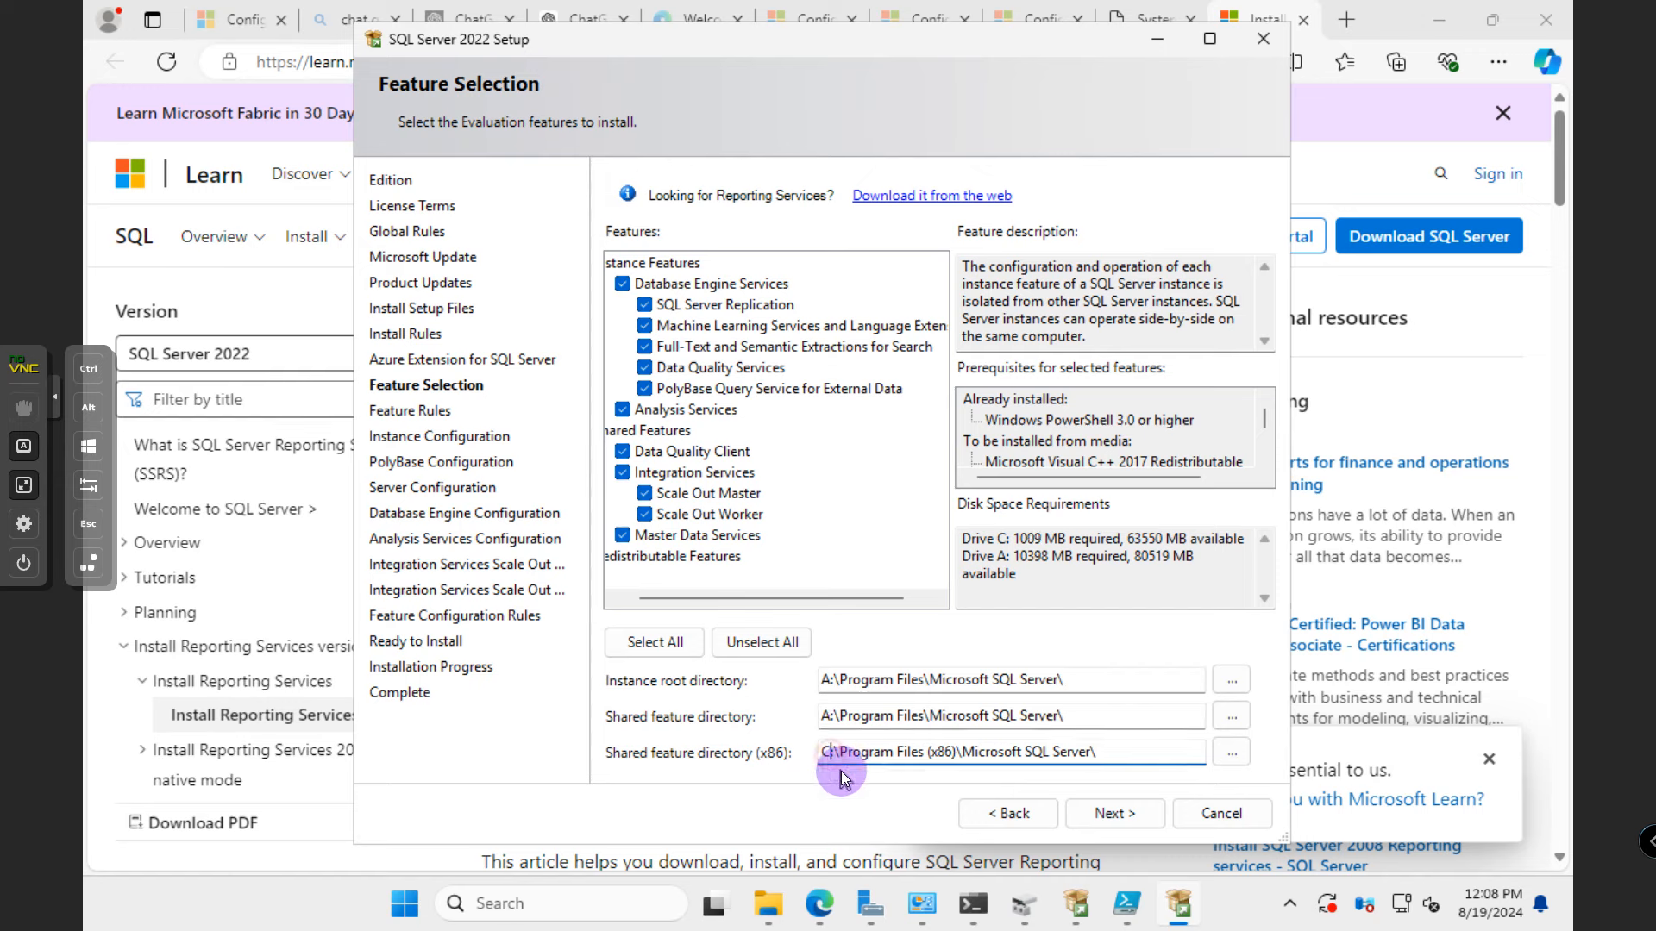
key(BackSpace)
text(A)
click(1097, 813)
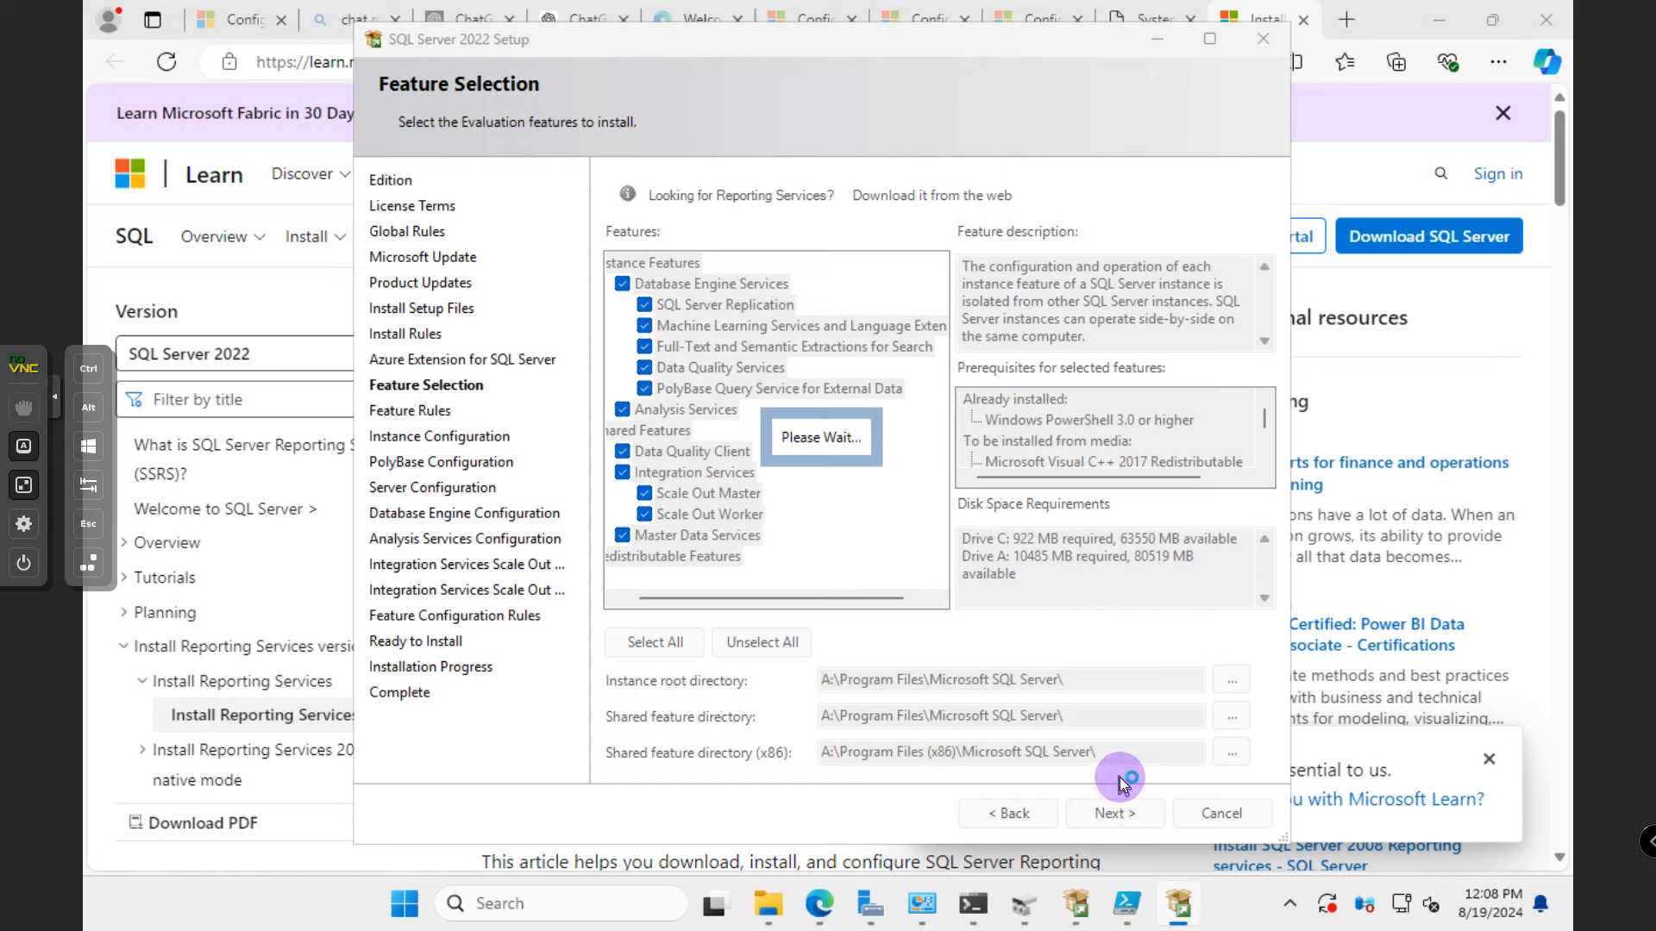
- Switch to Microsoft Edge and open the SQL Server 2022 Reporting Services download page from the installation article
click(1348, 163)
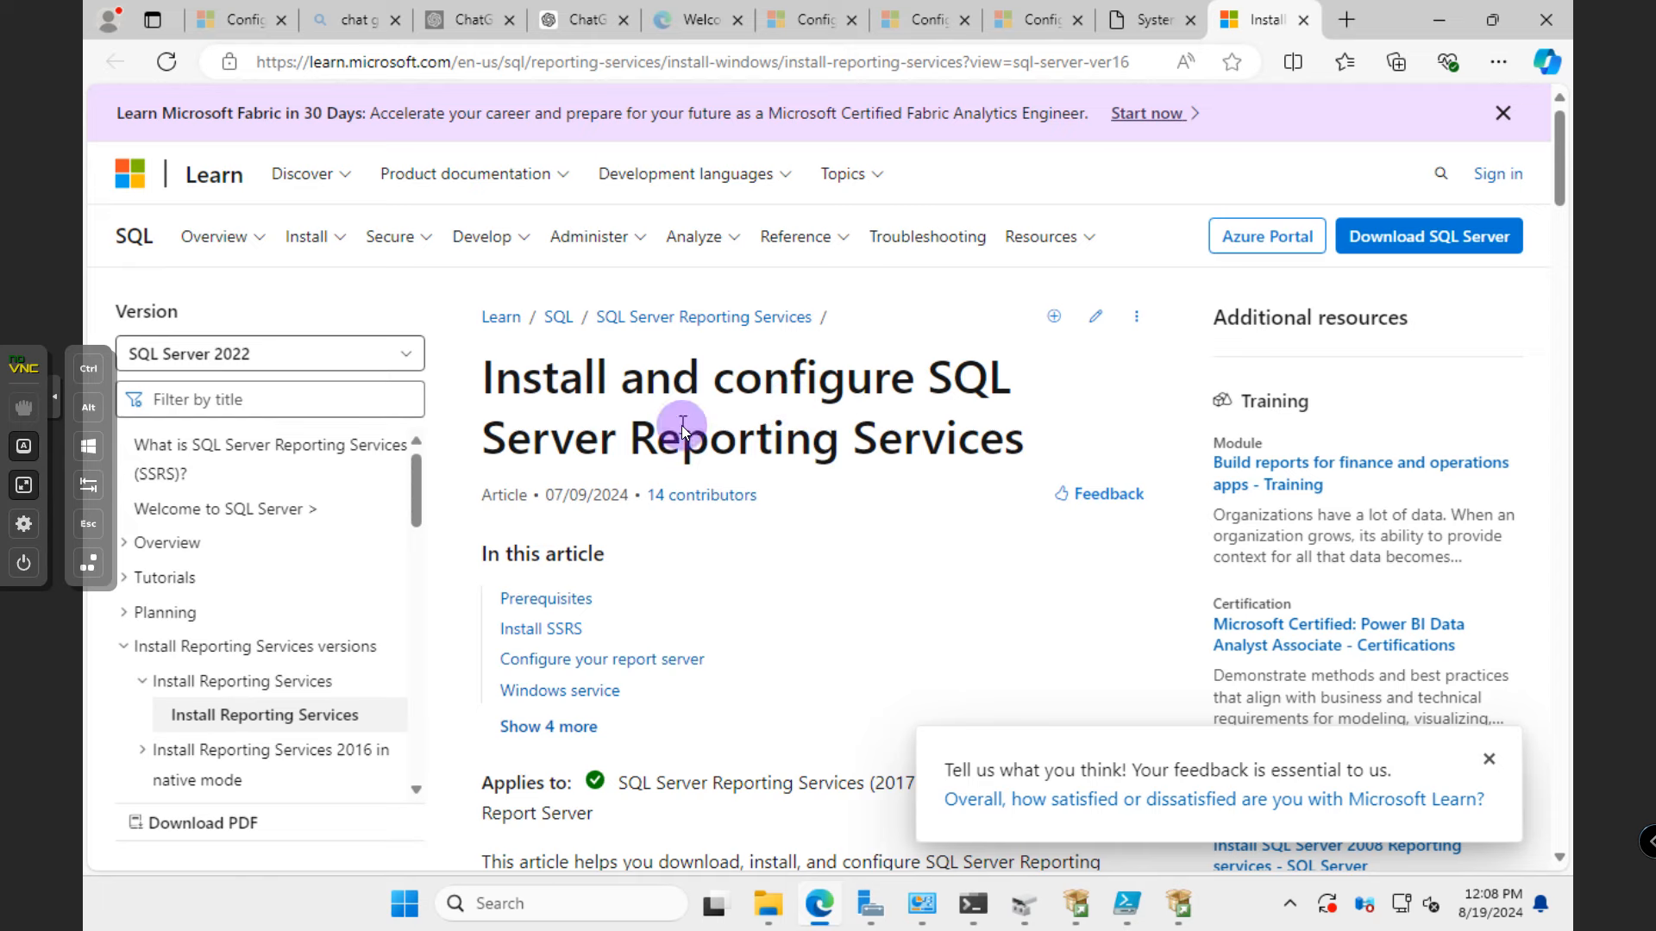
scroll(828, 538, down, 5)
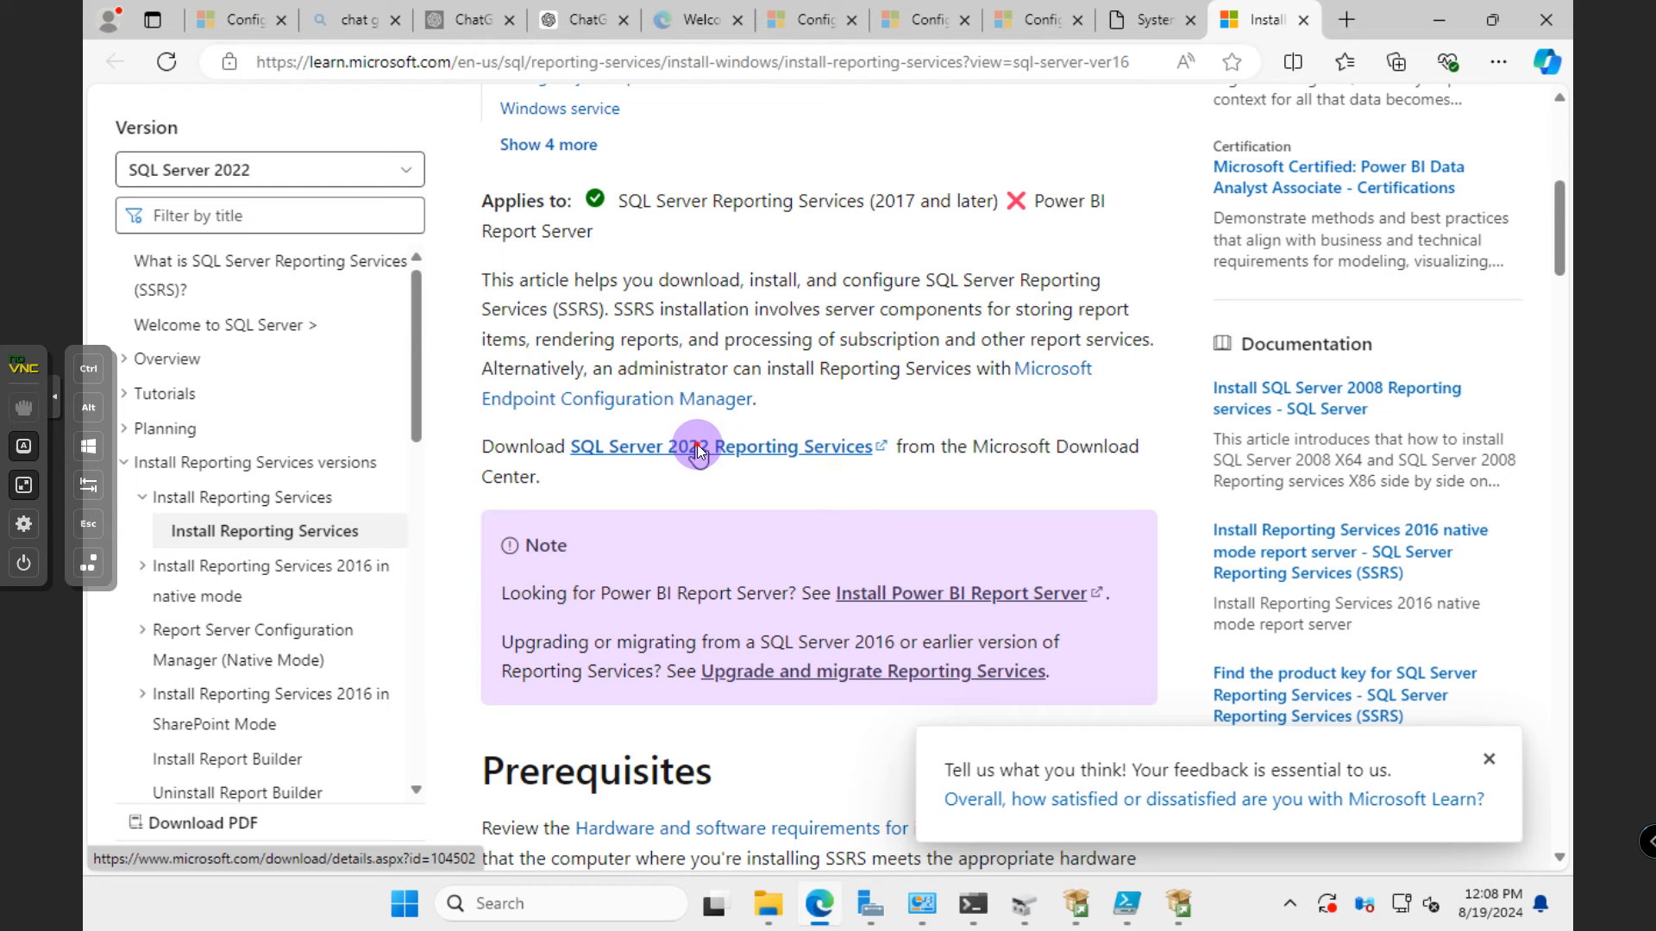
click(697, 449)
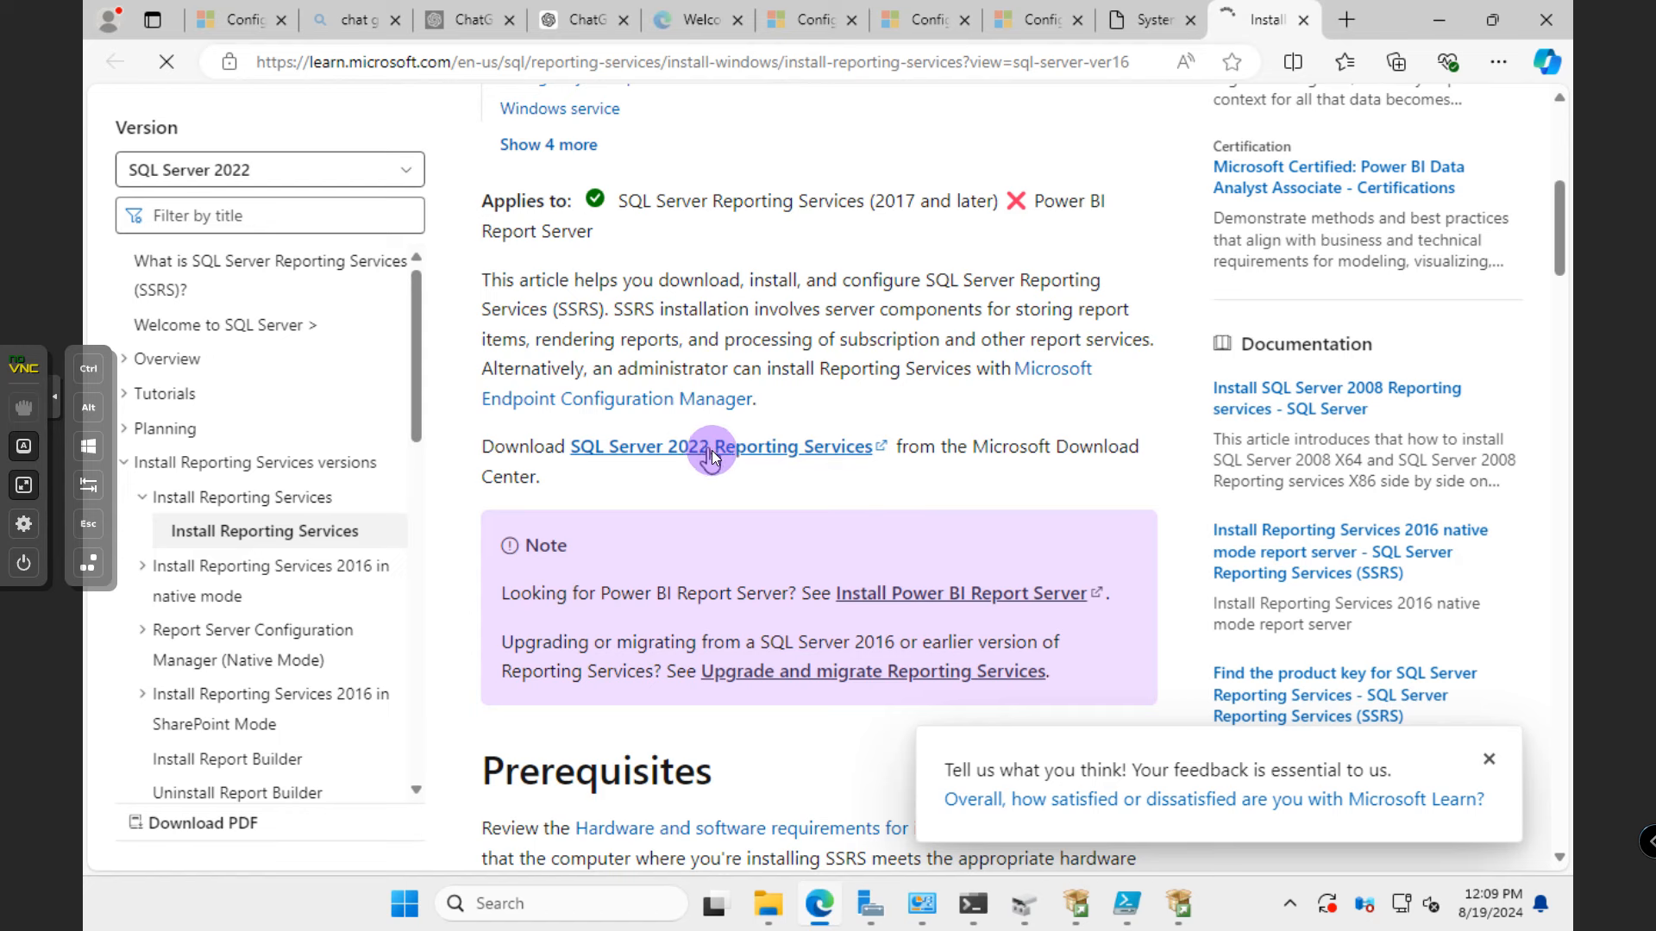
scroll(752, 444, up, 1)
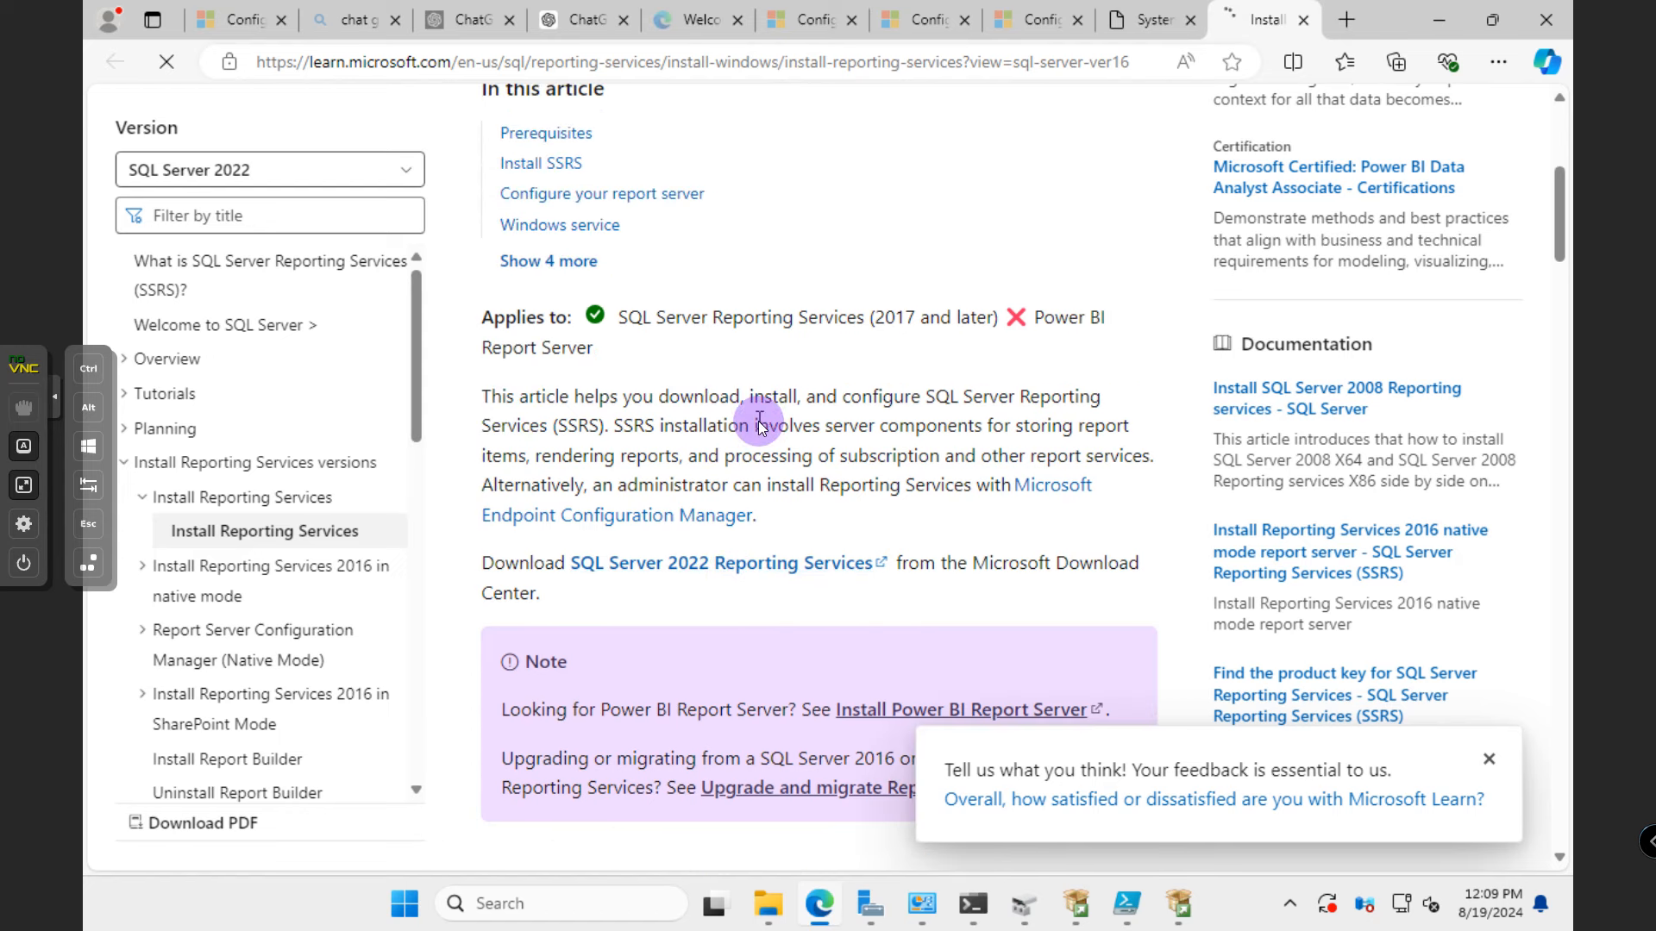
- Switch back to SQL Server 2022 Setup, keep the default instance with ID MSSQLSERVER and continue past instance configuration
click(1178, 909)
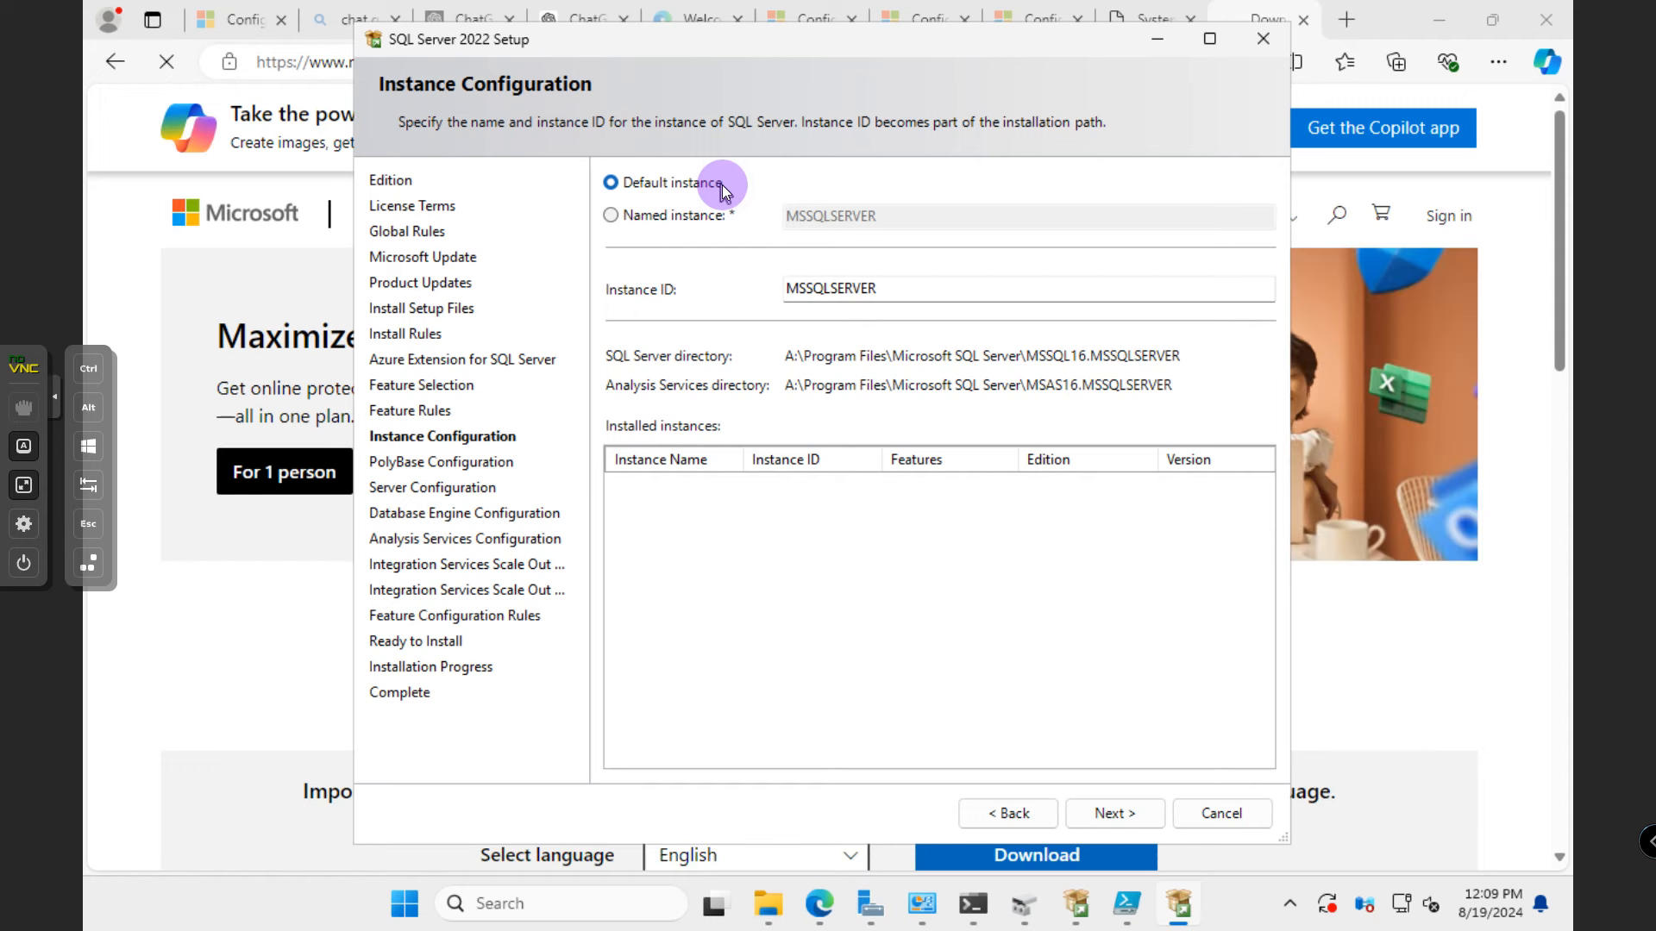
click(675, 218)
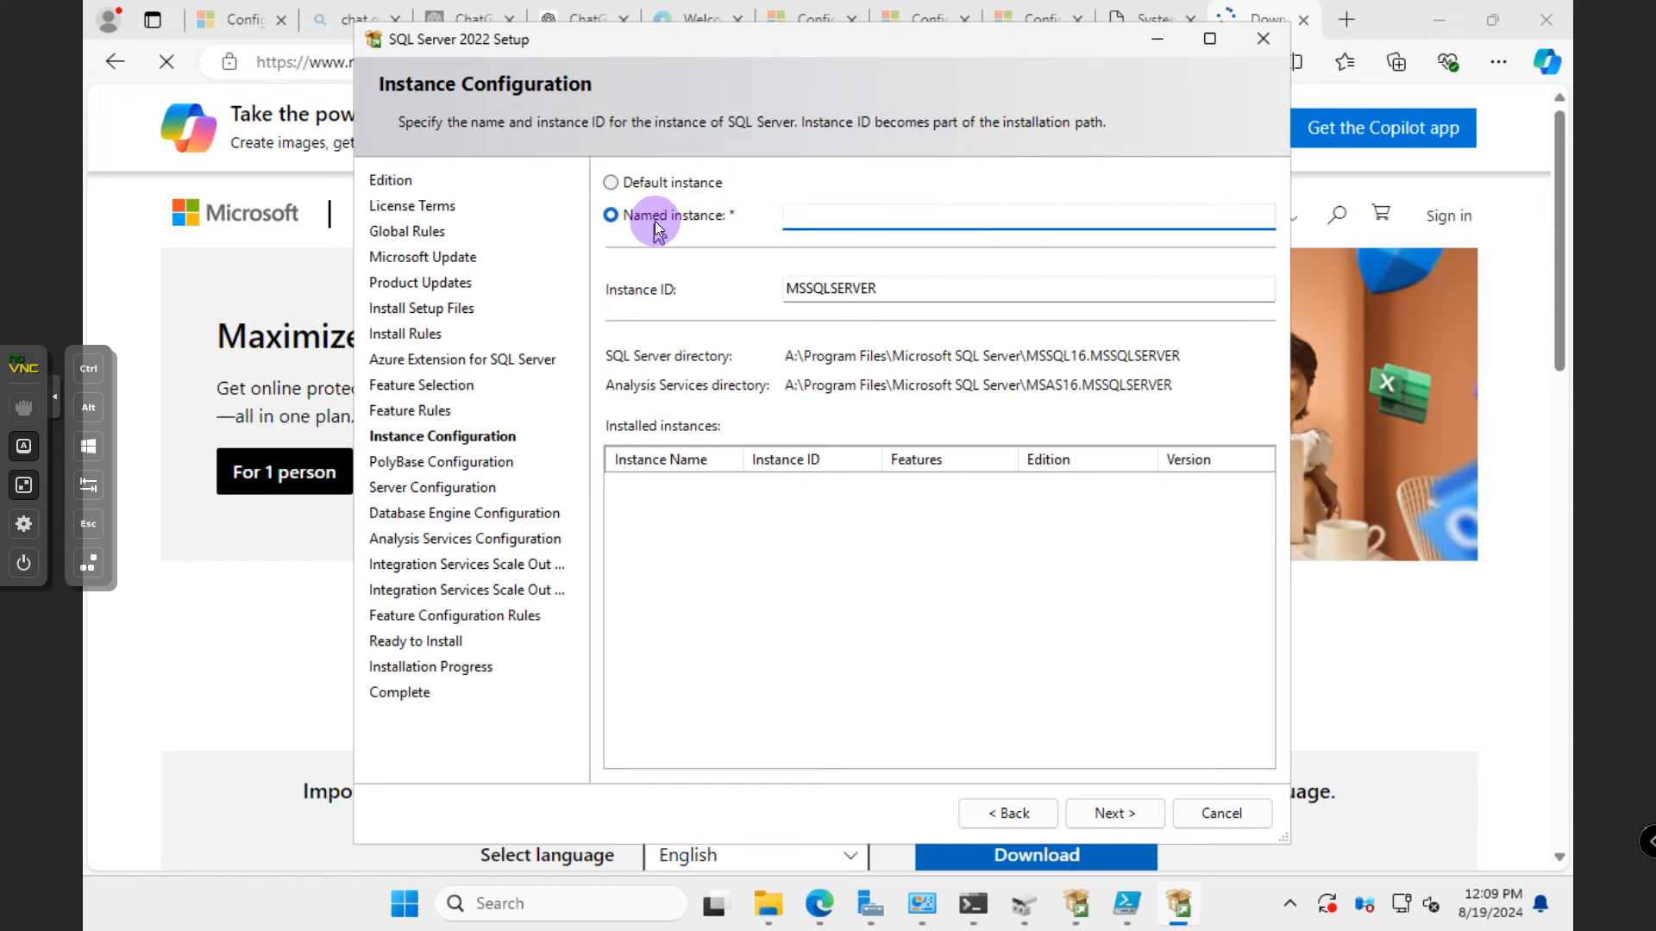
click(652, 185)
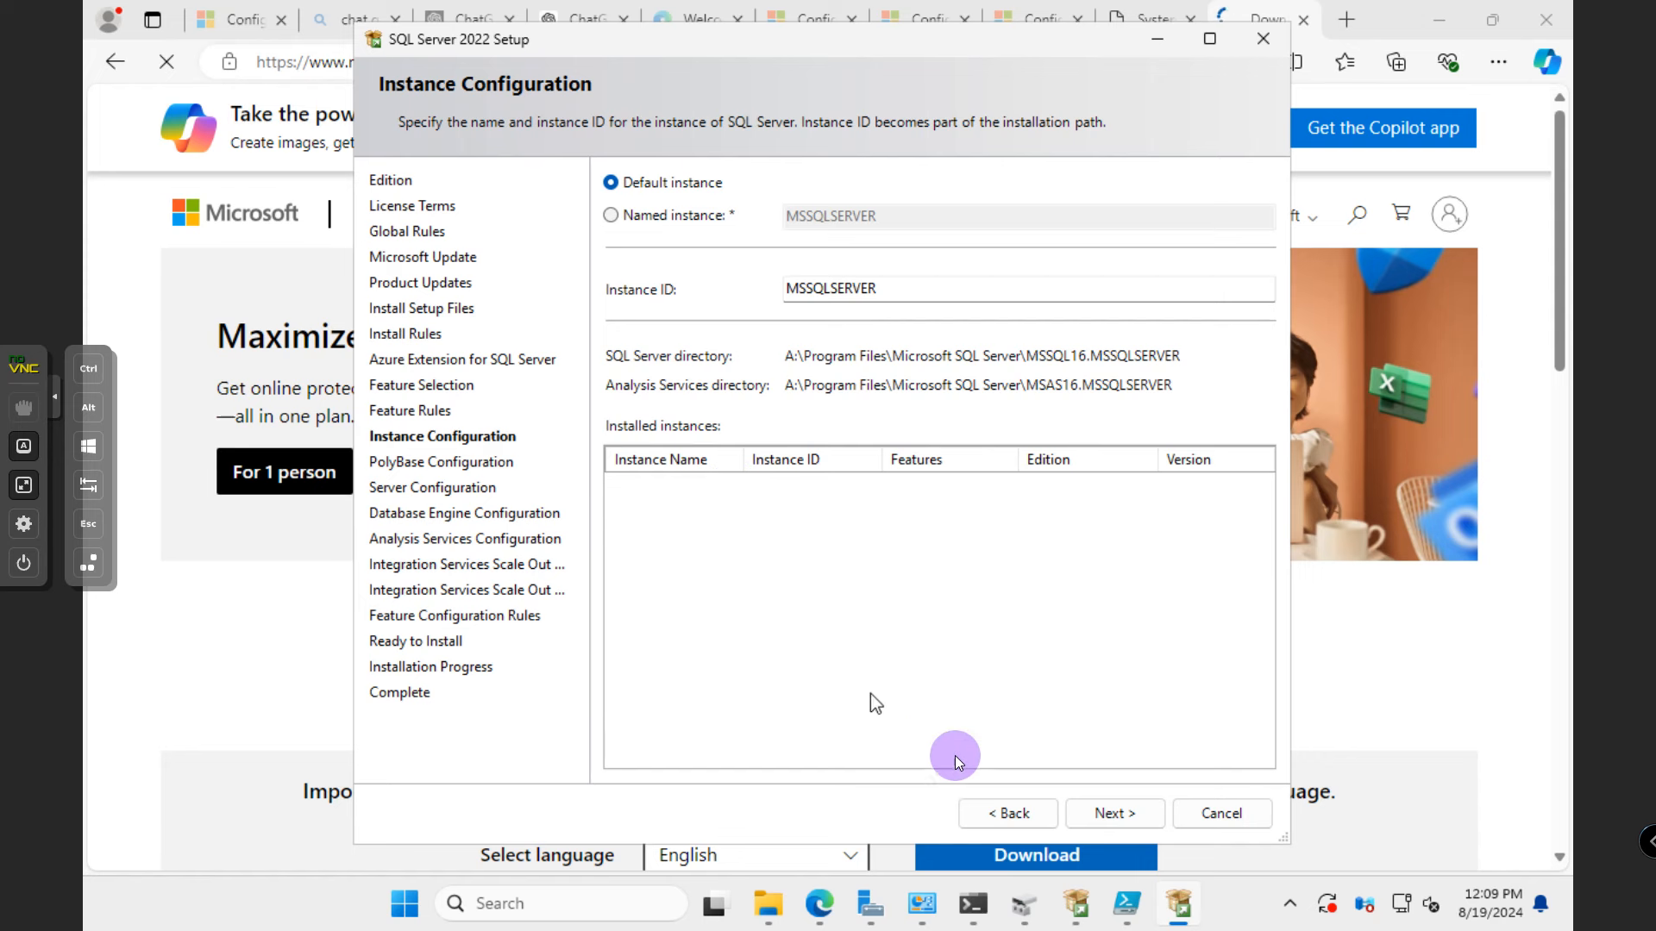
click(1099, 811)
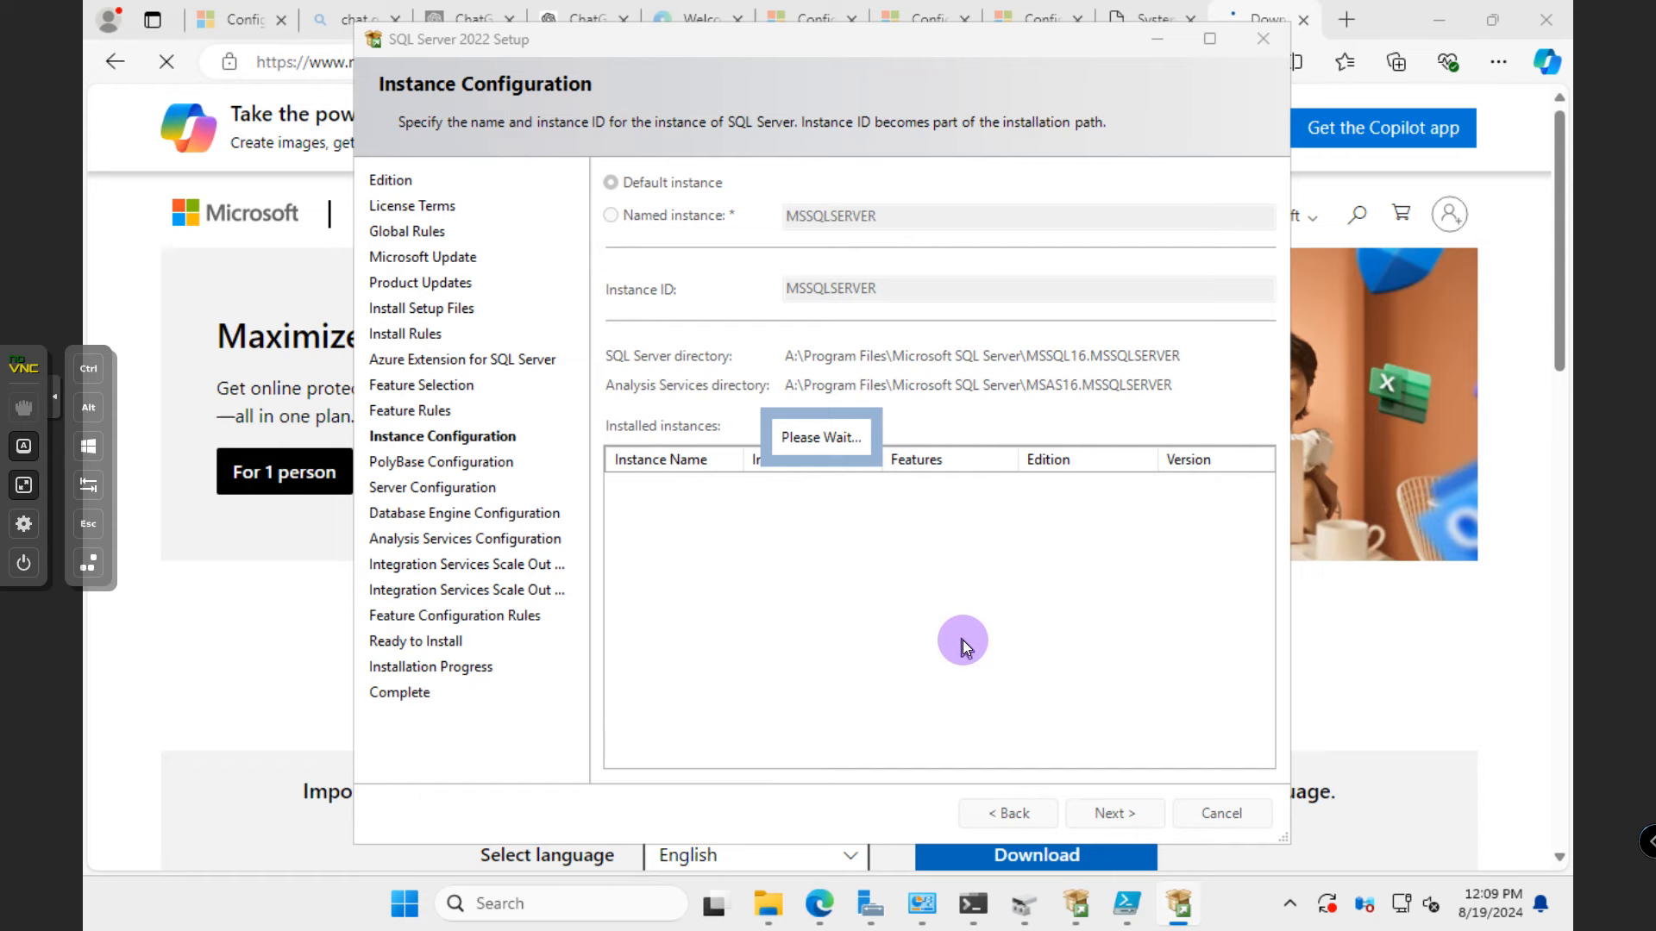
- Switch to Microsoft Edge and download Microsoft SQL Server 2022 Reporting Services in English
click(1372, 678)
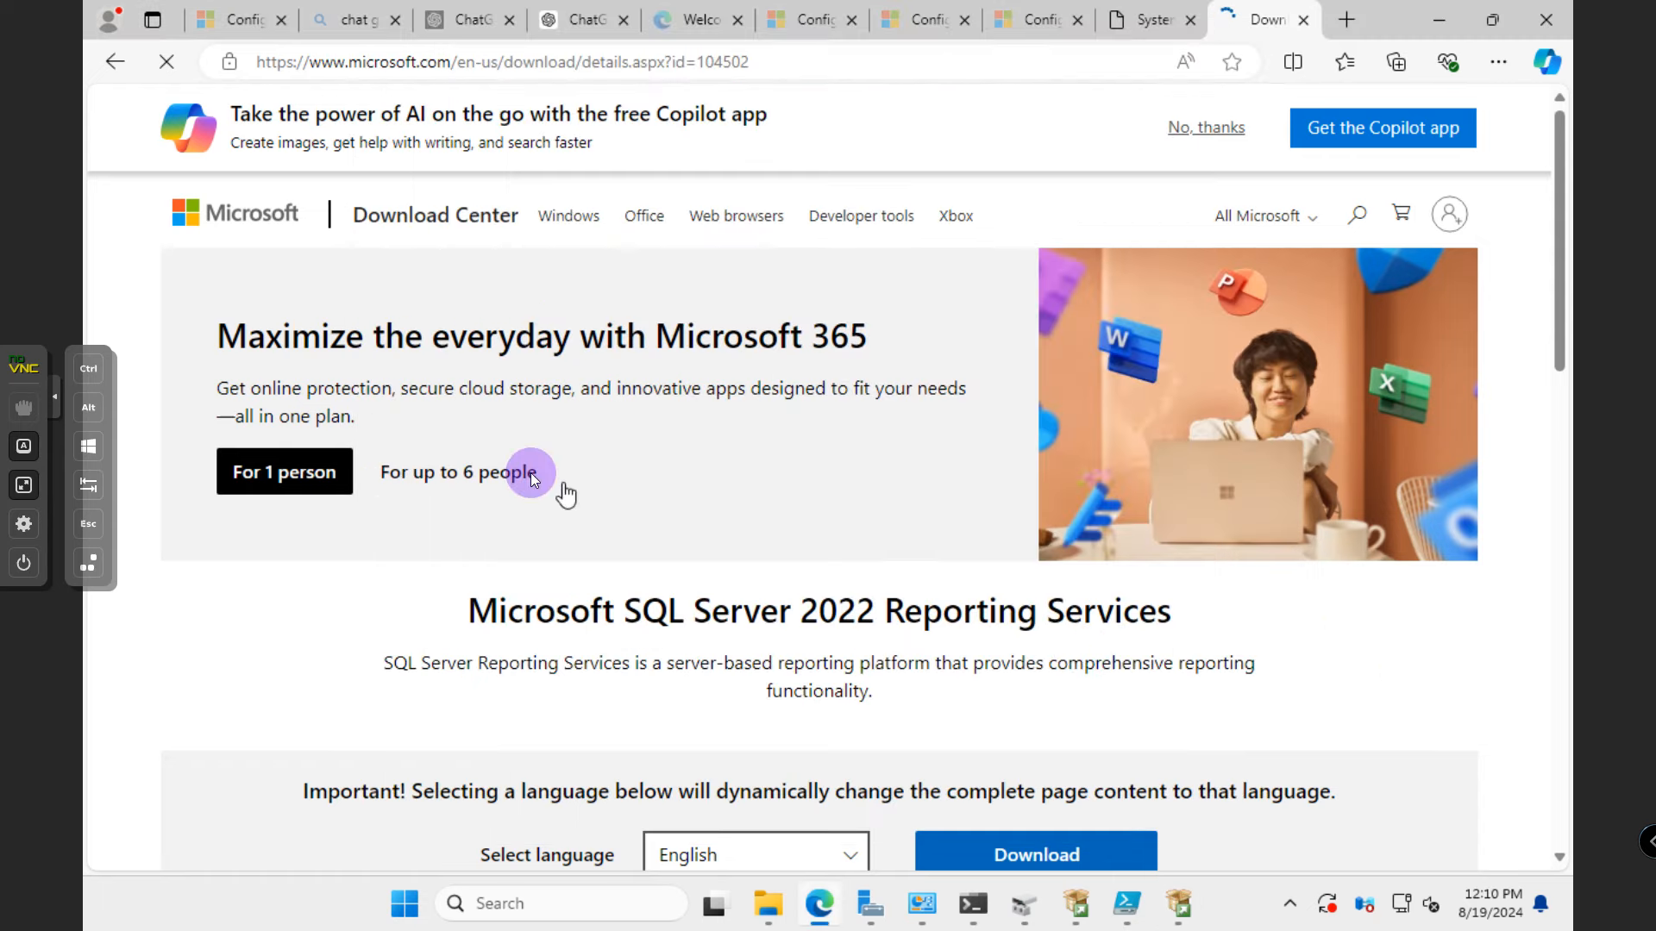
scroll(826, 432, down, 3)
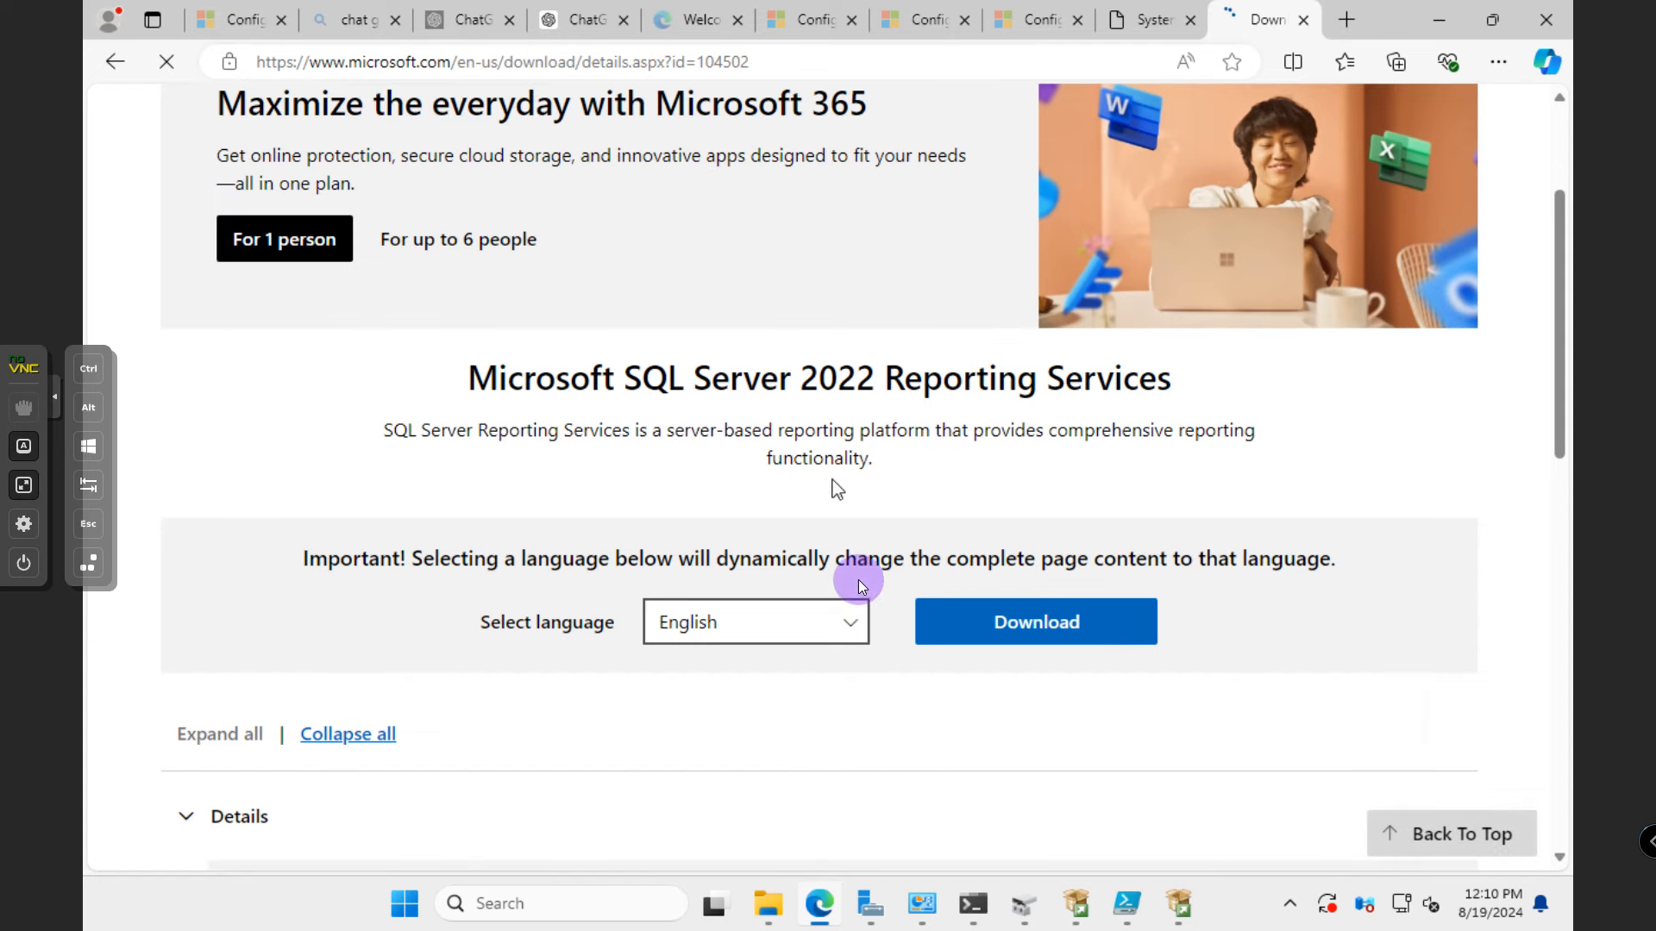
click(1017, 748)
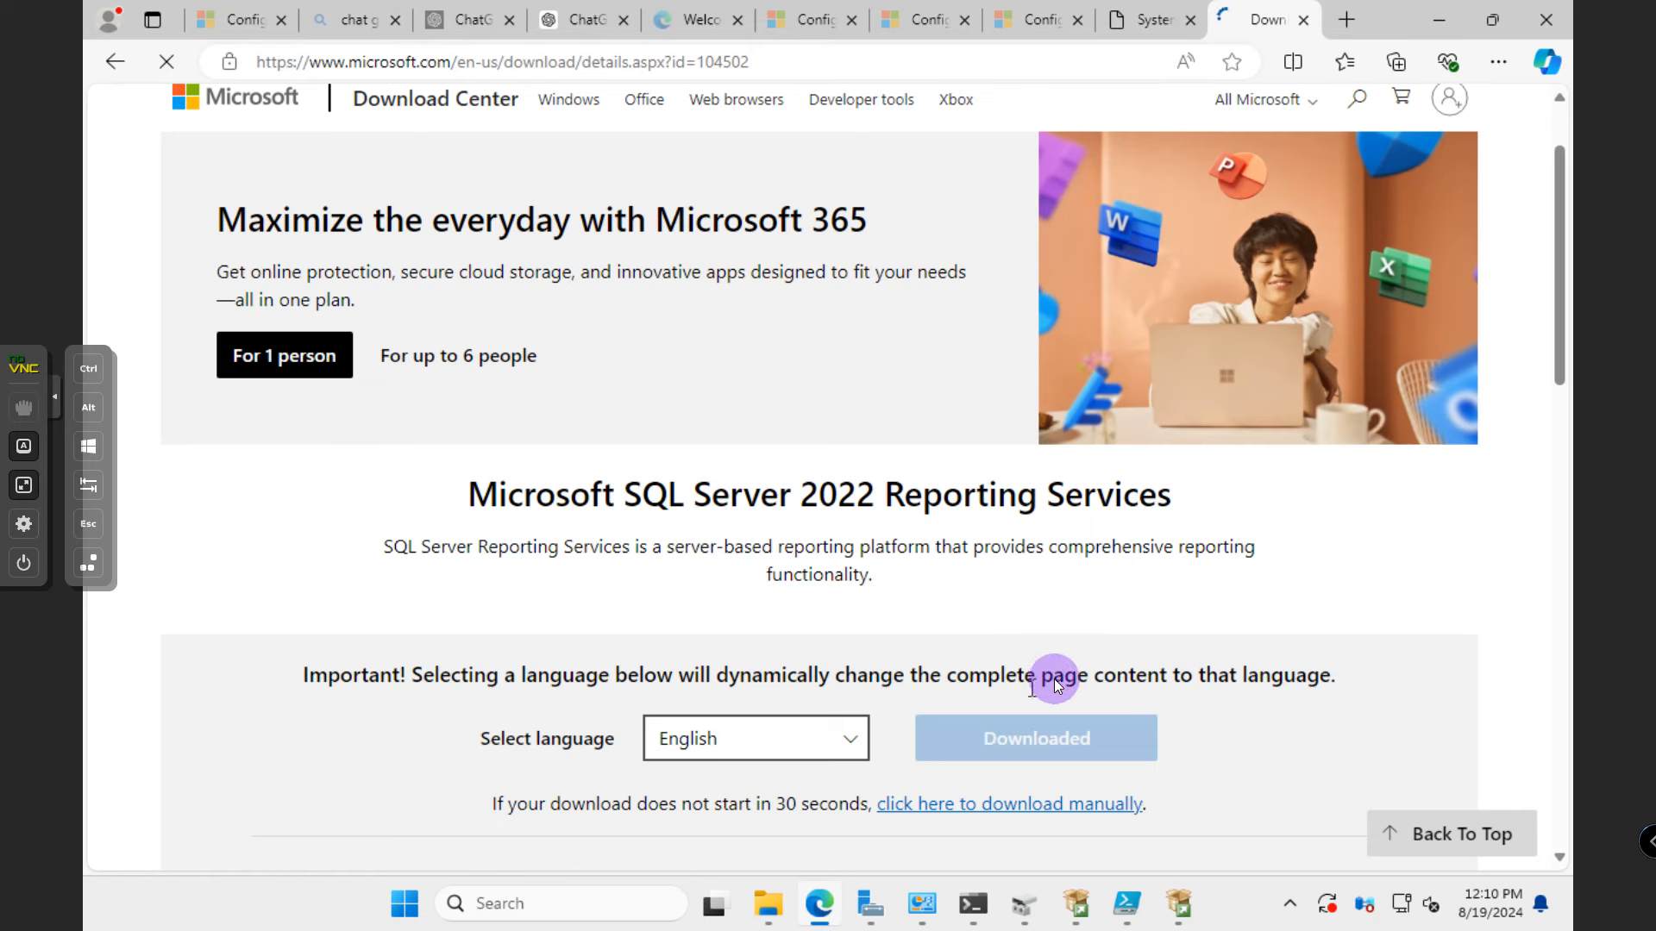
mouse_move(1174, 916)
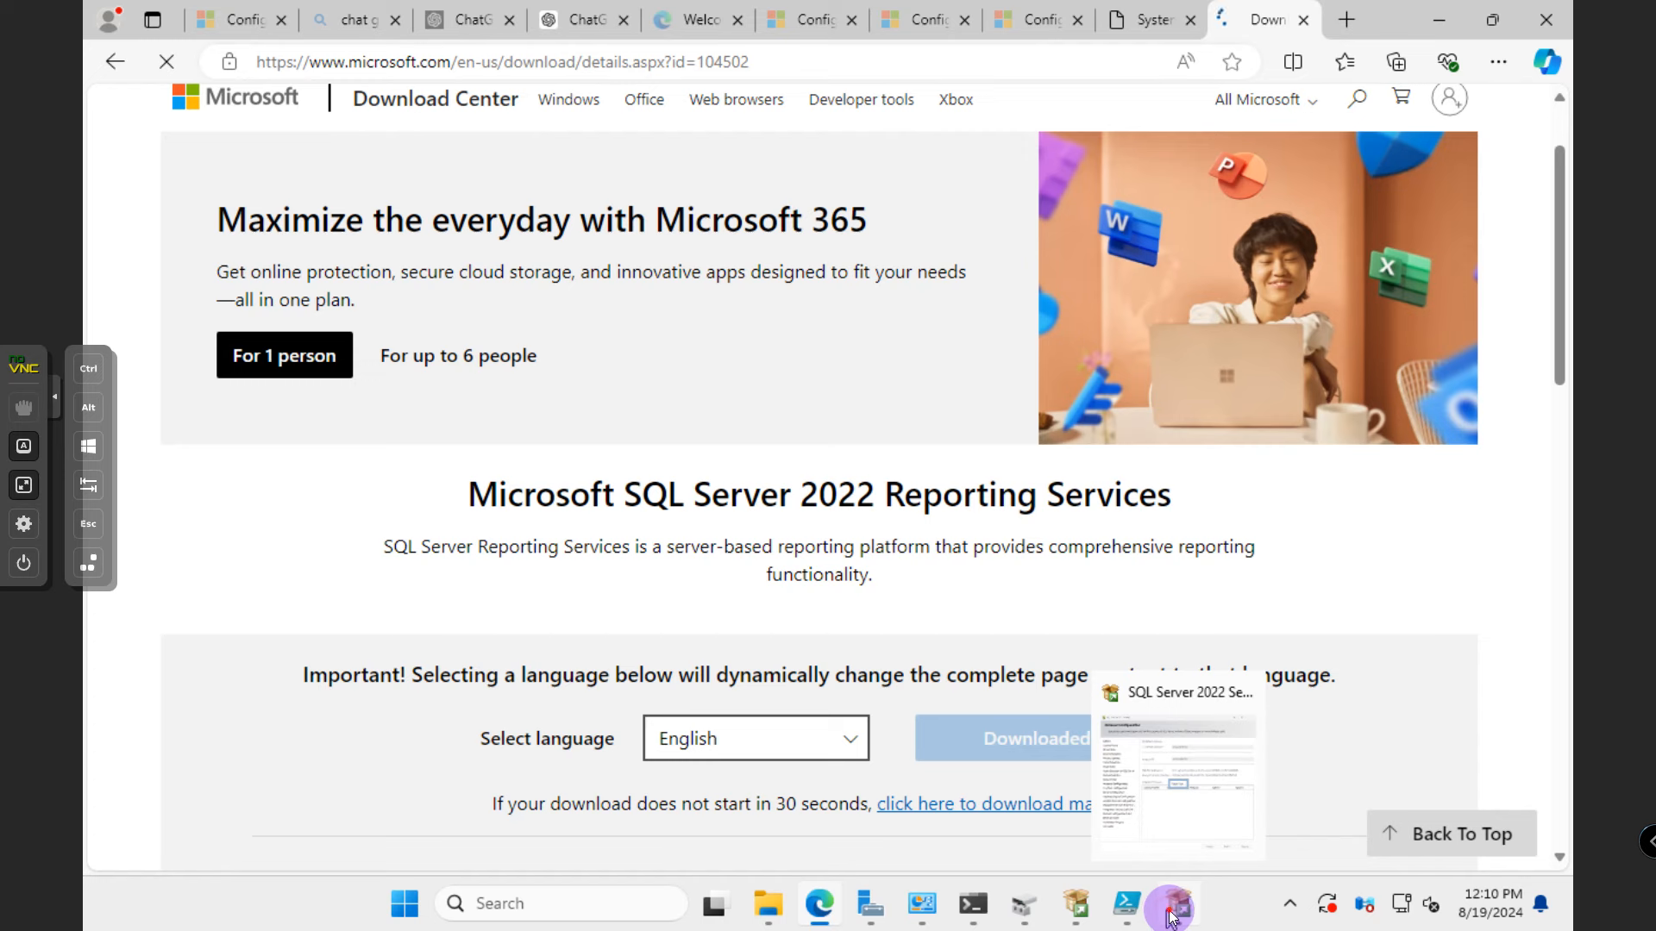
click(1174, 914)
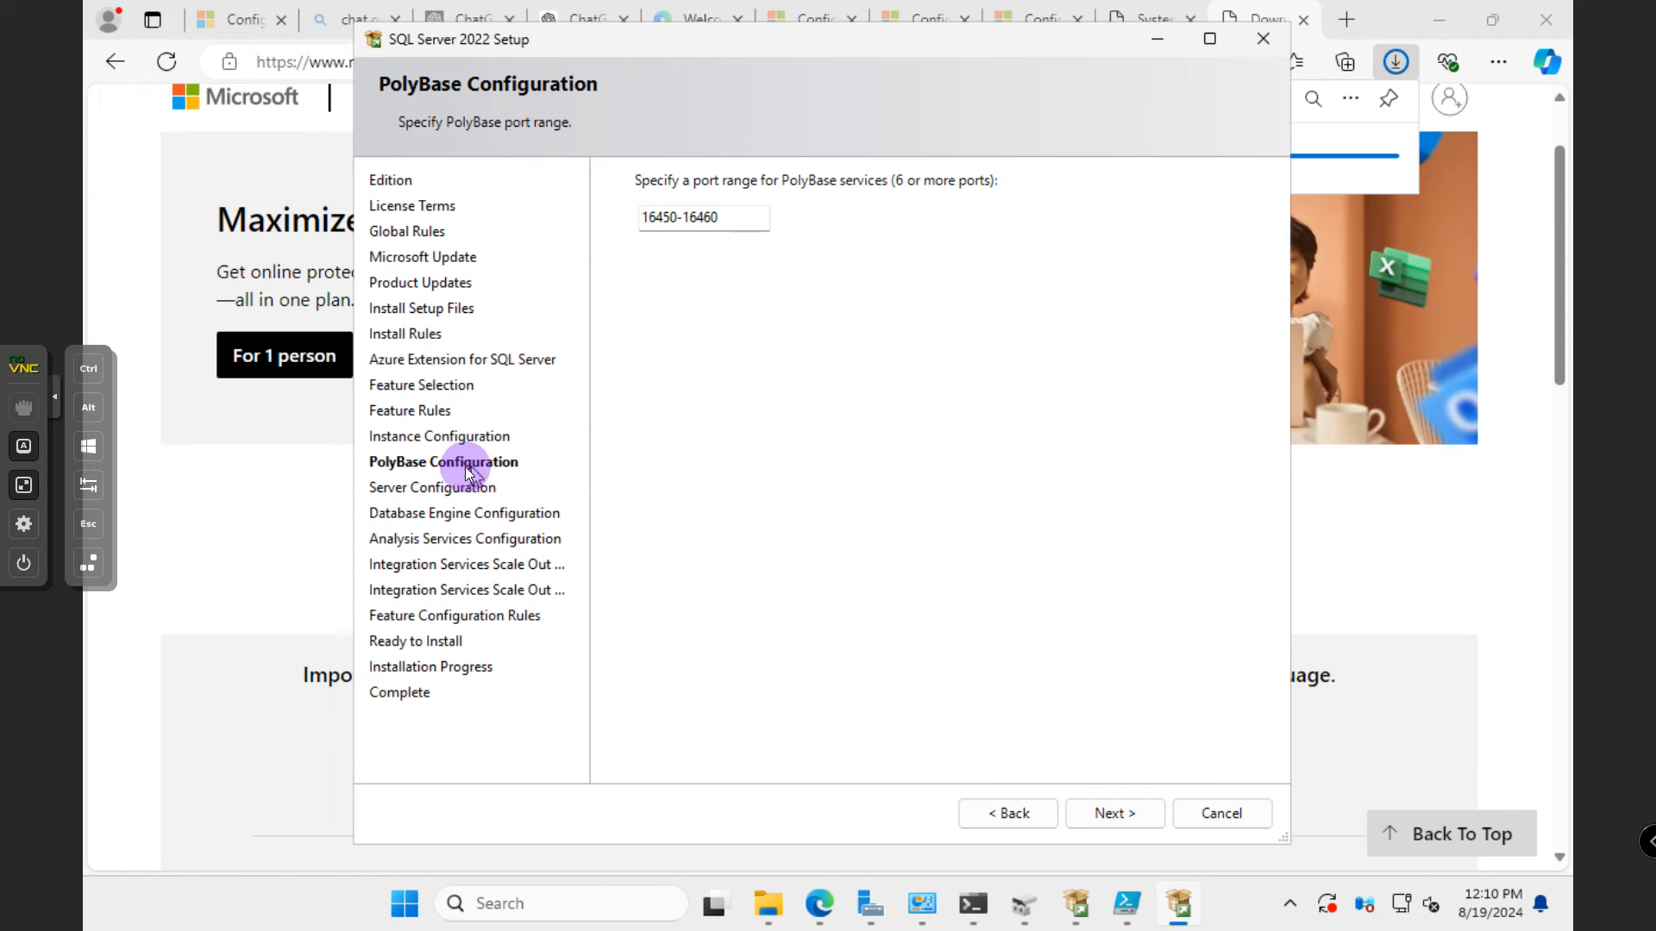
click(1130, 829)
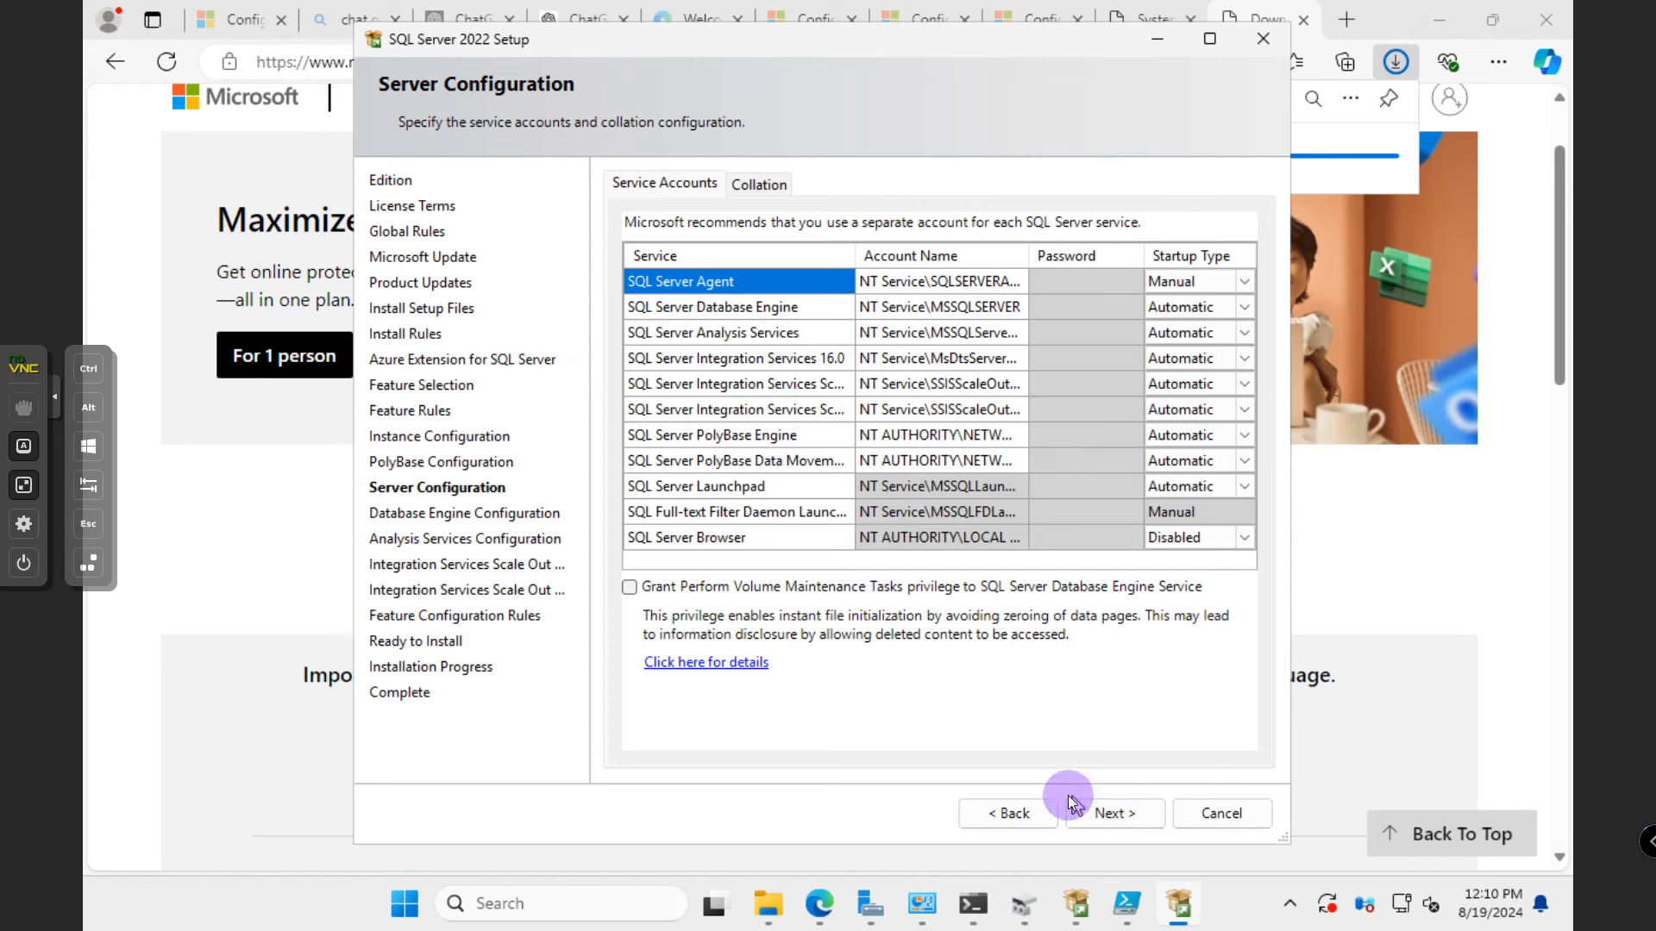
- Examine the service accounts and the collation section of the server configuration, widening the Account Name column
click(867, 360)
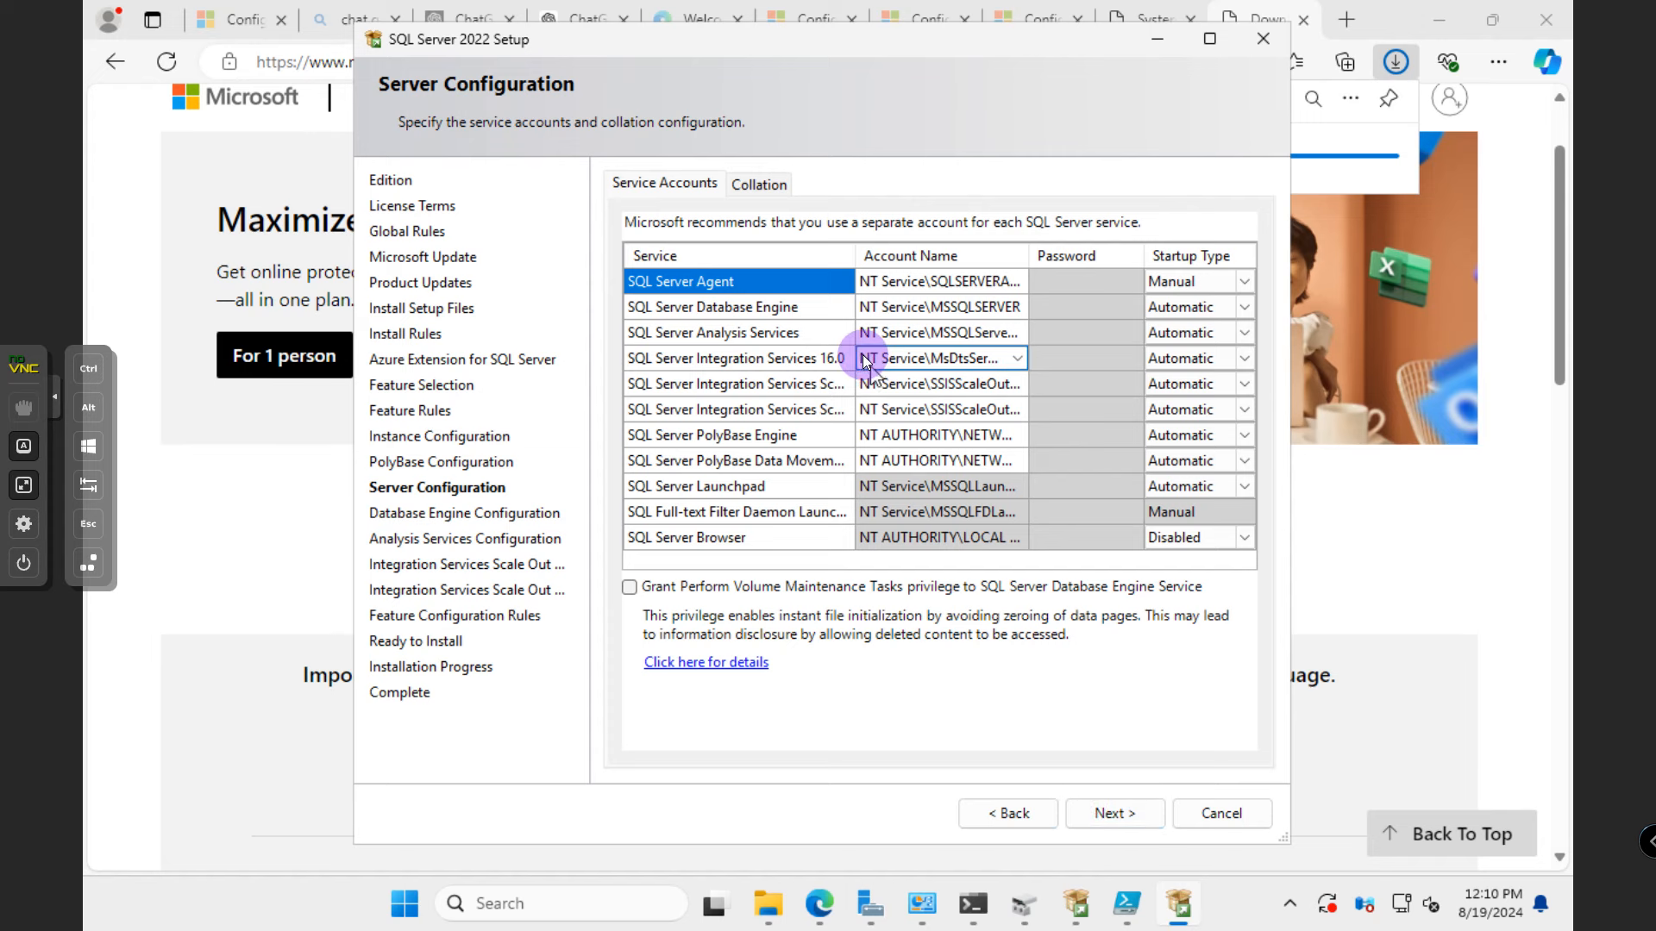
click(798, 329)
click(957, 278)
click(1056, 281)
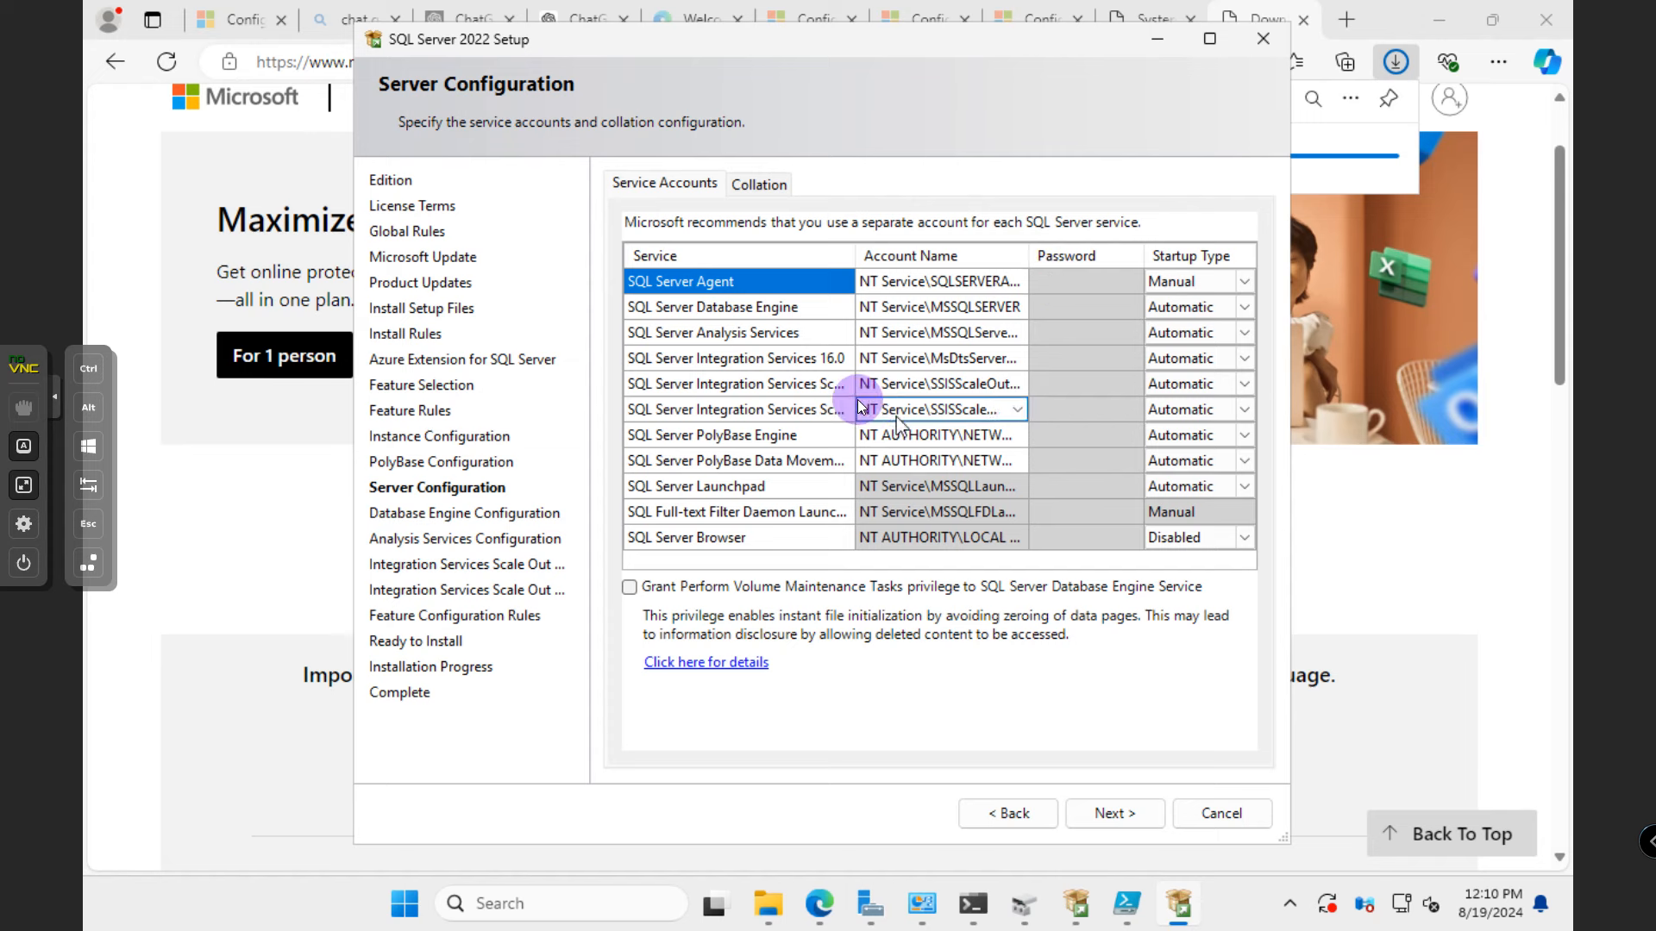
click(751, 188)
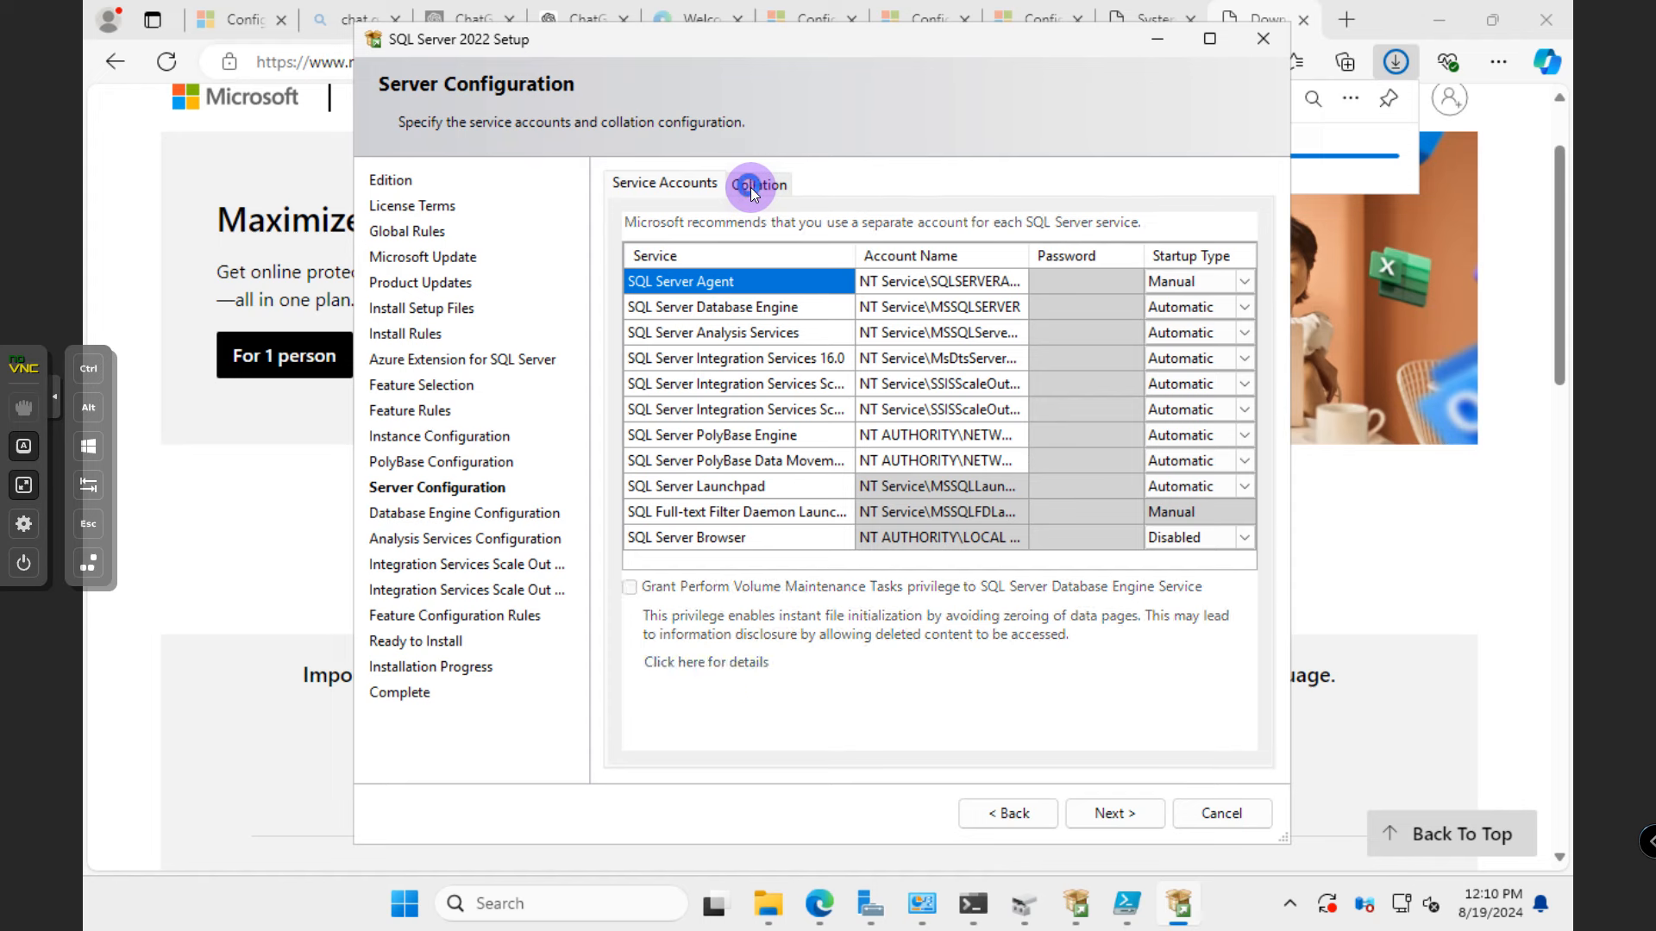
click(675, 188)
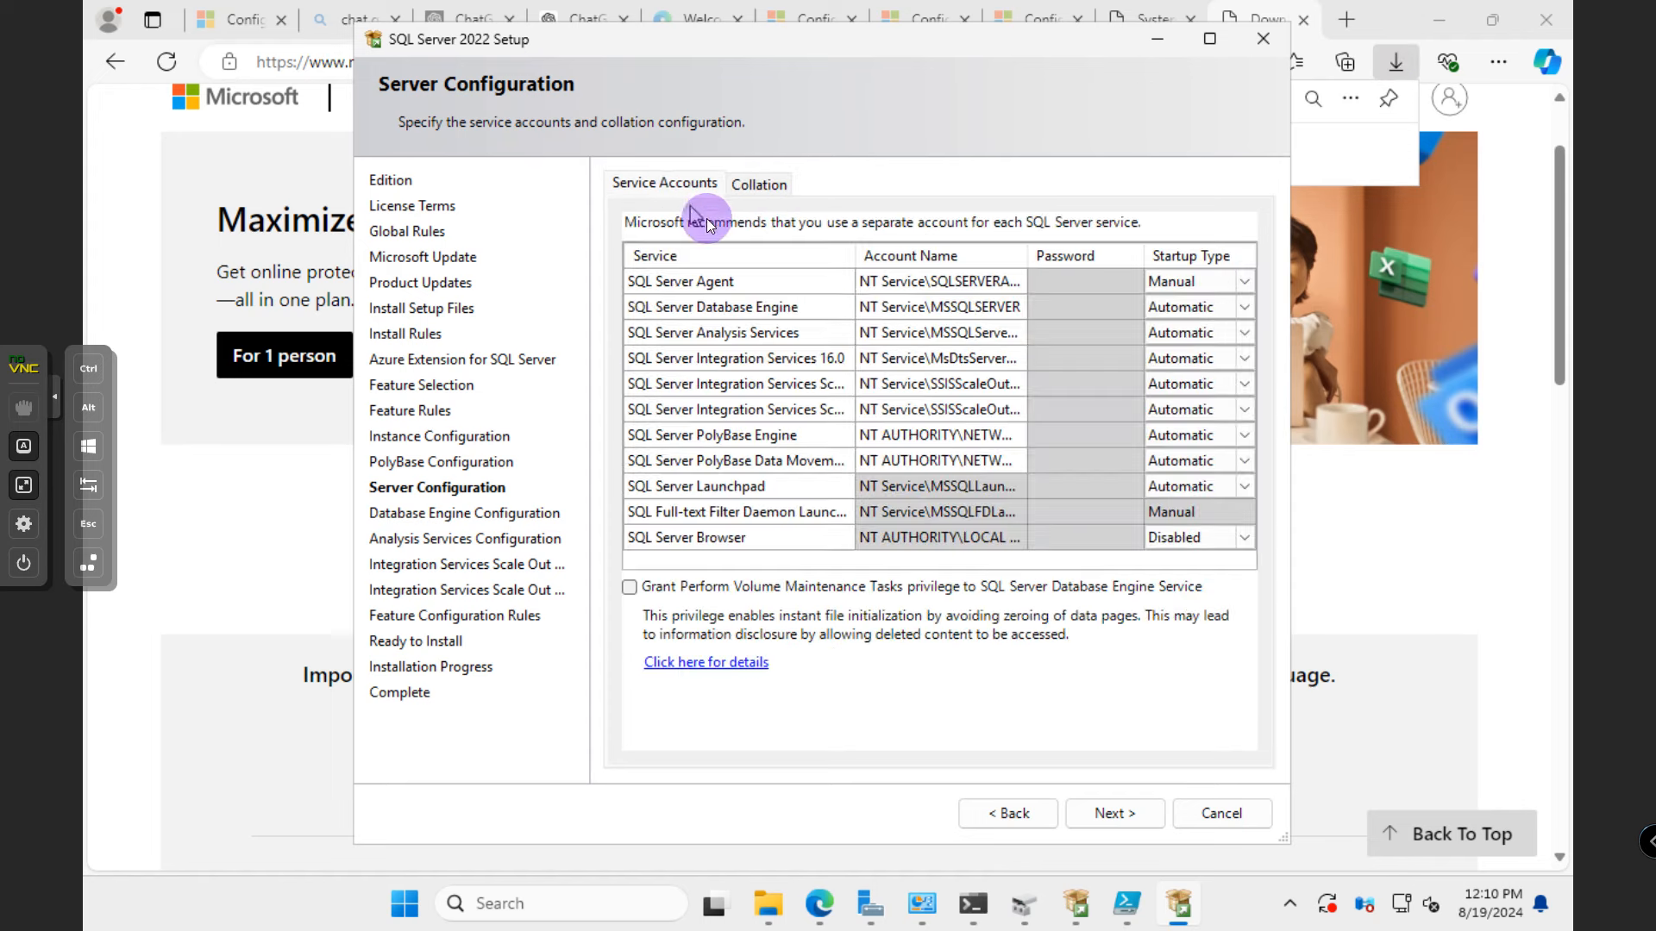
click(977, 307)
drag(1035, 257, 1065, 358)
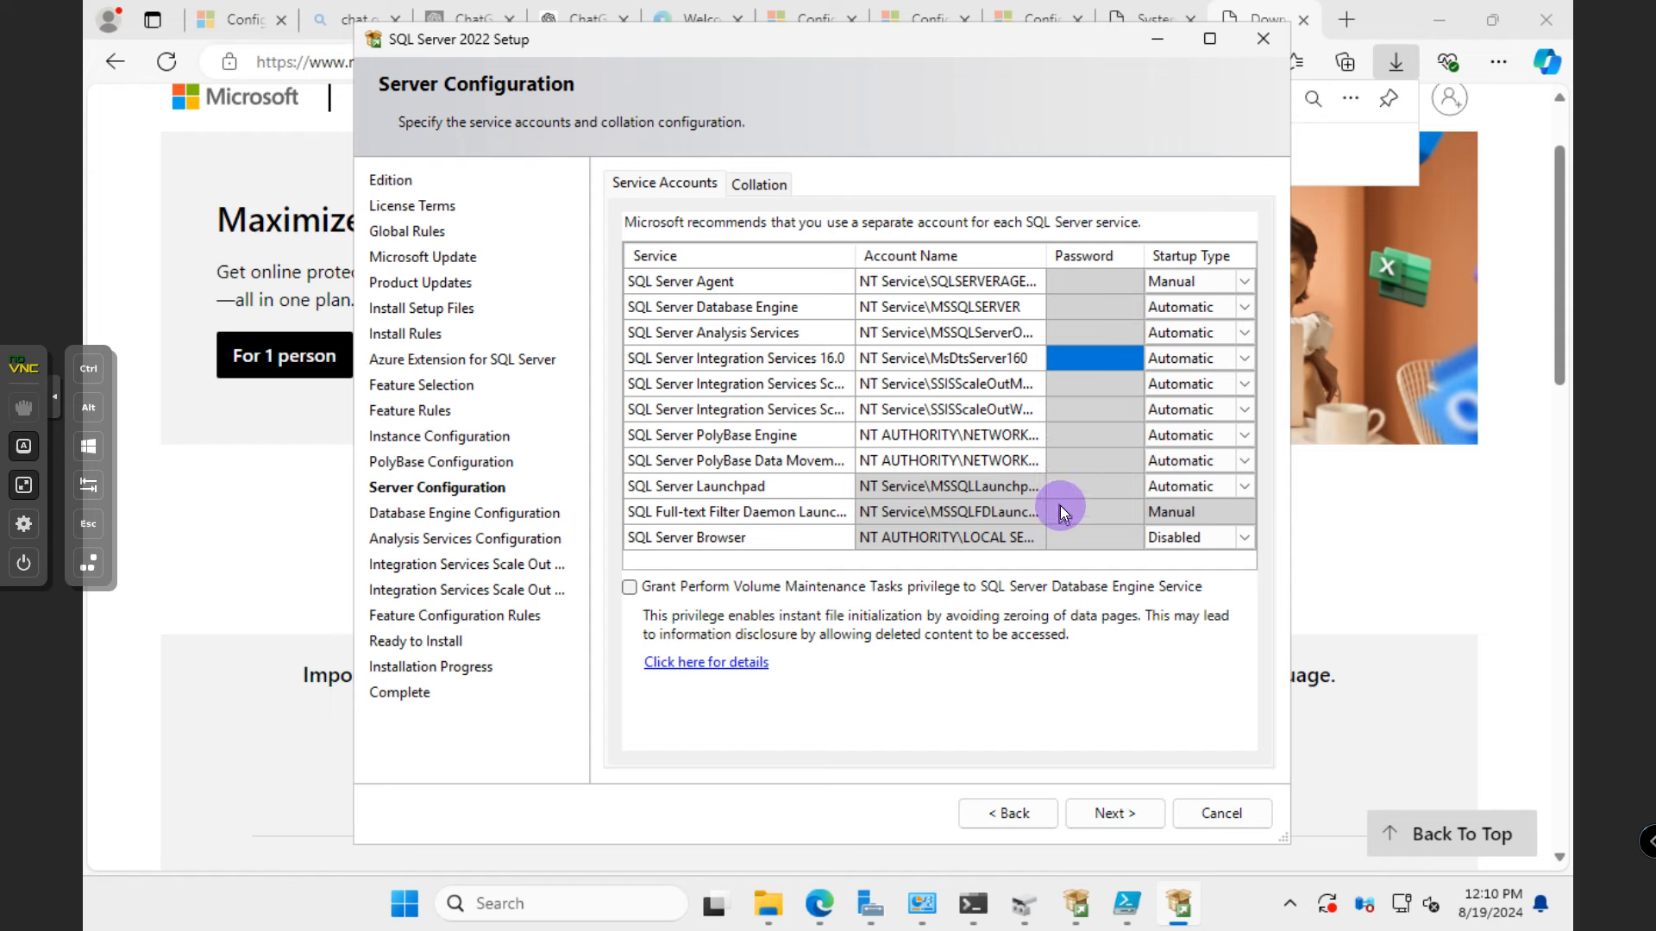
- Set the SQL Server Agent startup type to Automatic and continue to the Database Engine configuration
click(1245, 283)
click(1193, 313)
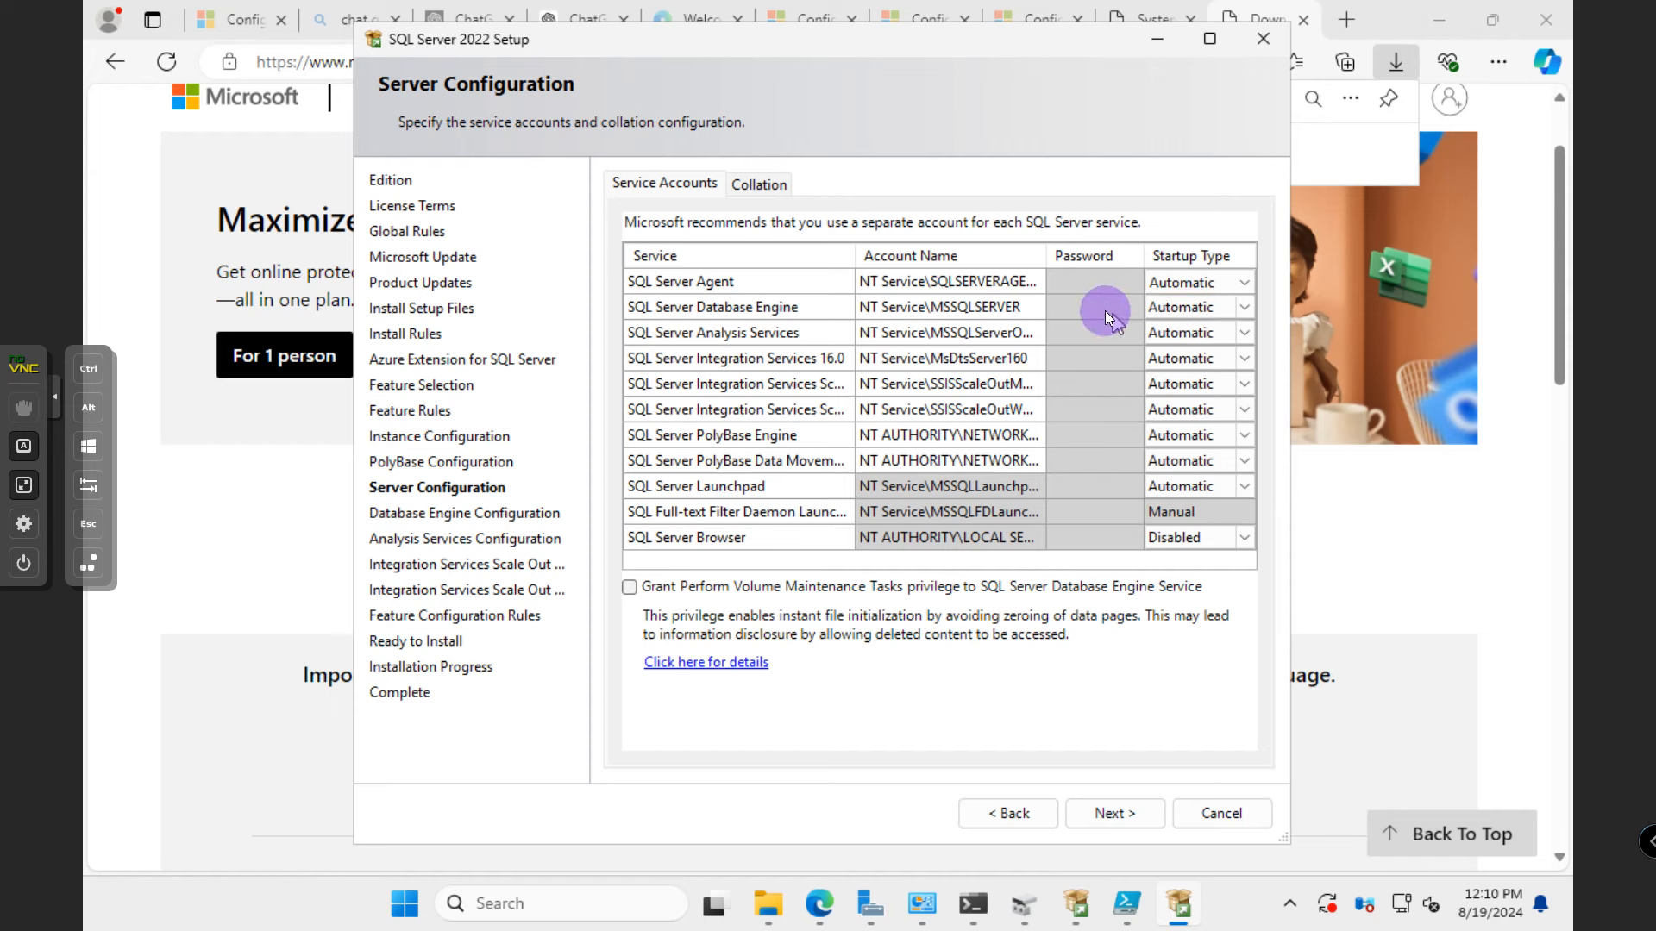
click(1068, 283)
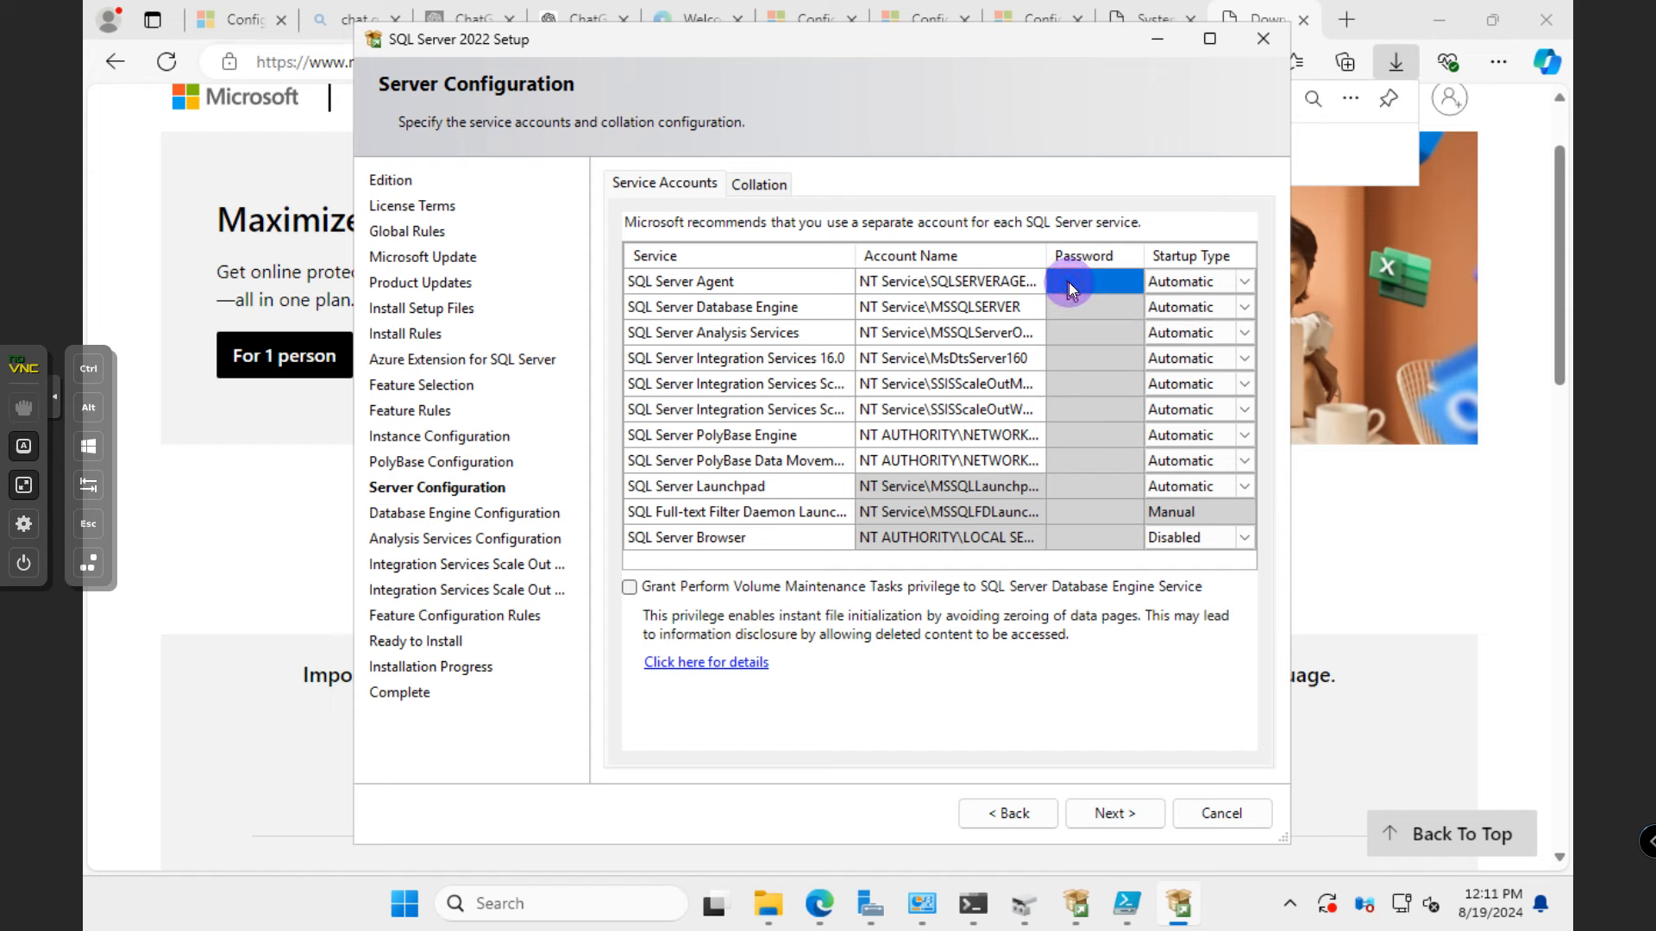
click(1073, 309)
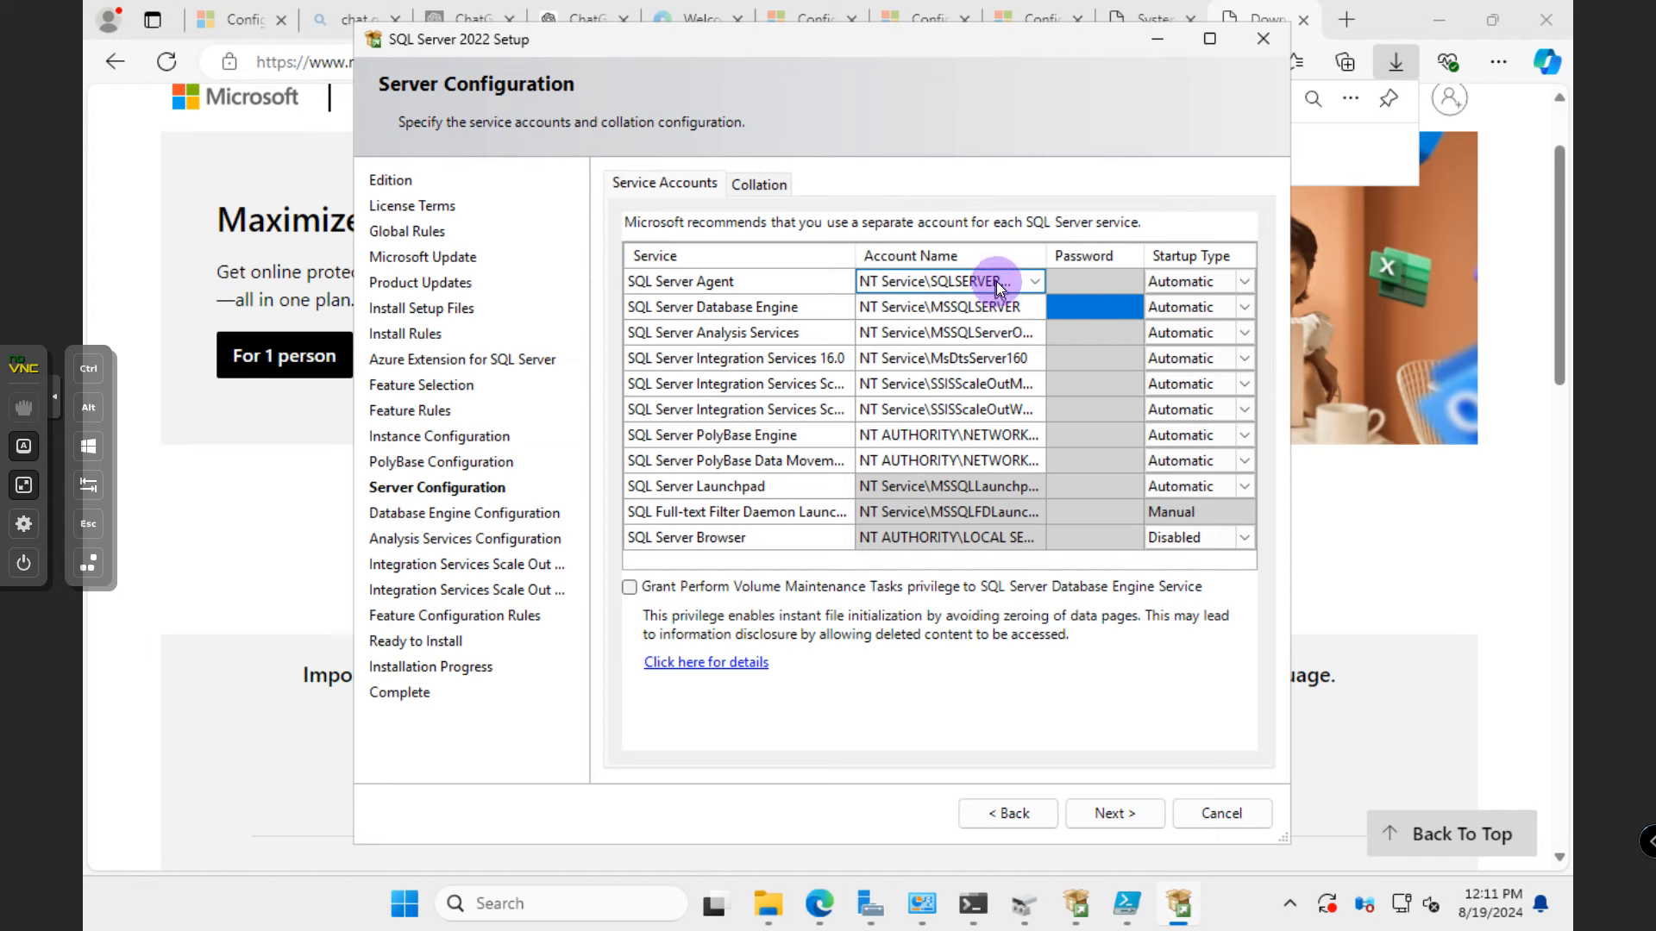
click(1111, 806)
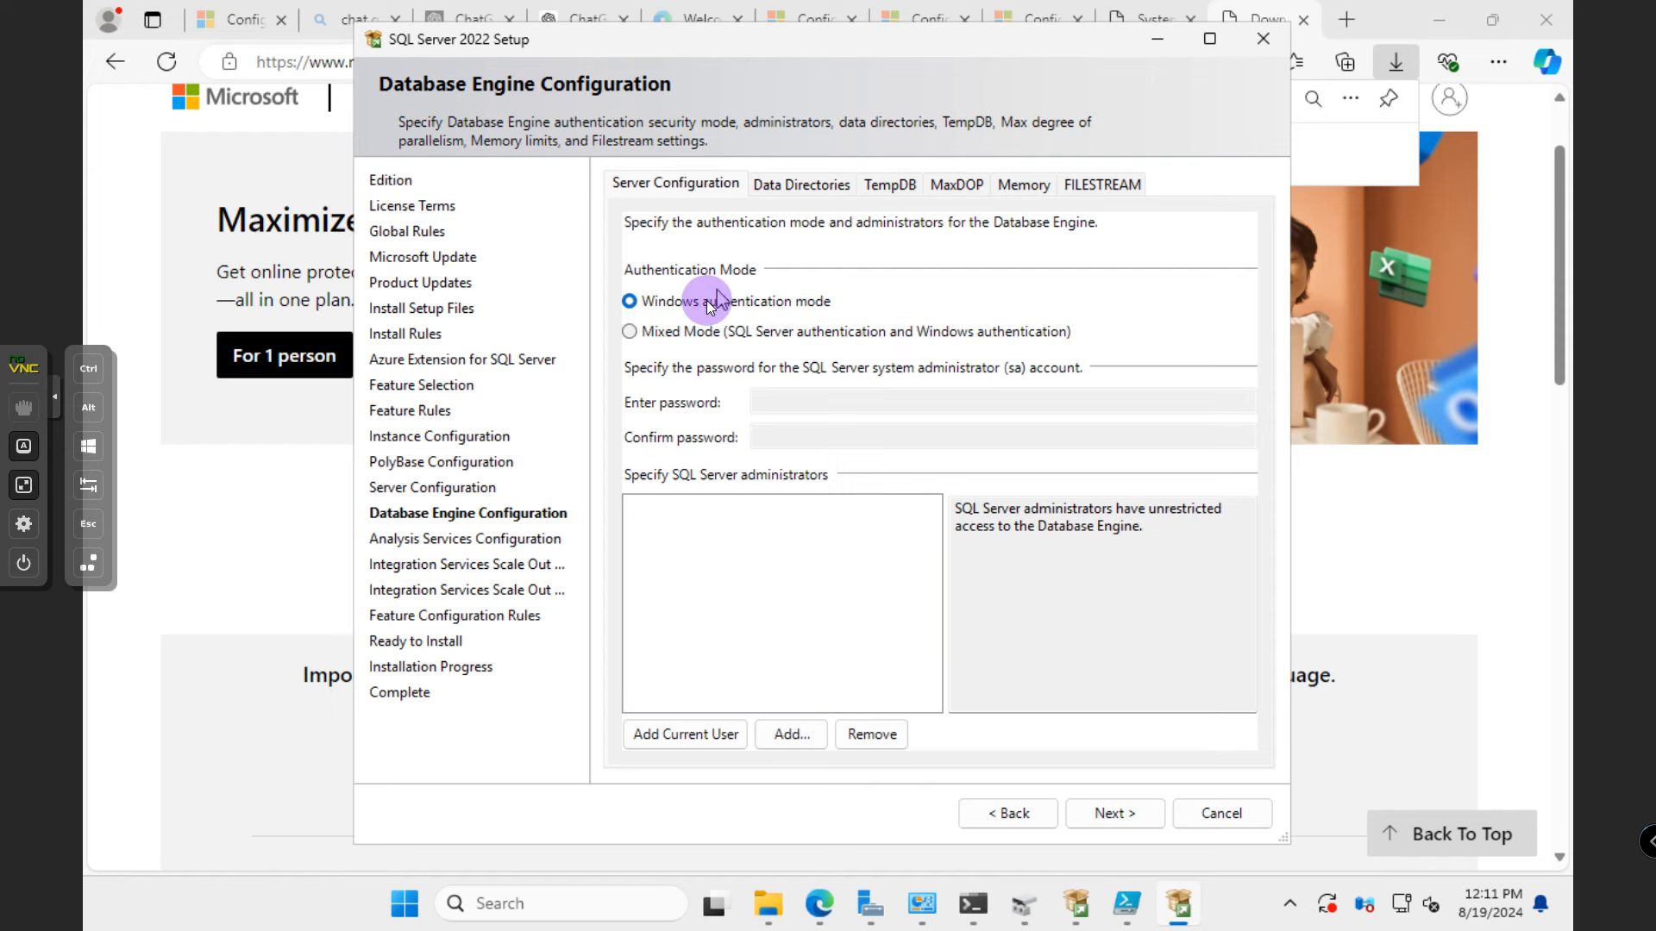
- Choose Mixed Mode authentication, then enter and confirm the password for the sa account
click(657, 333)
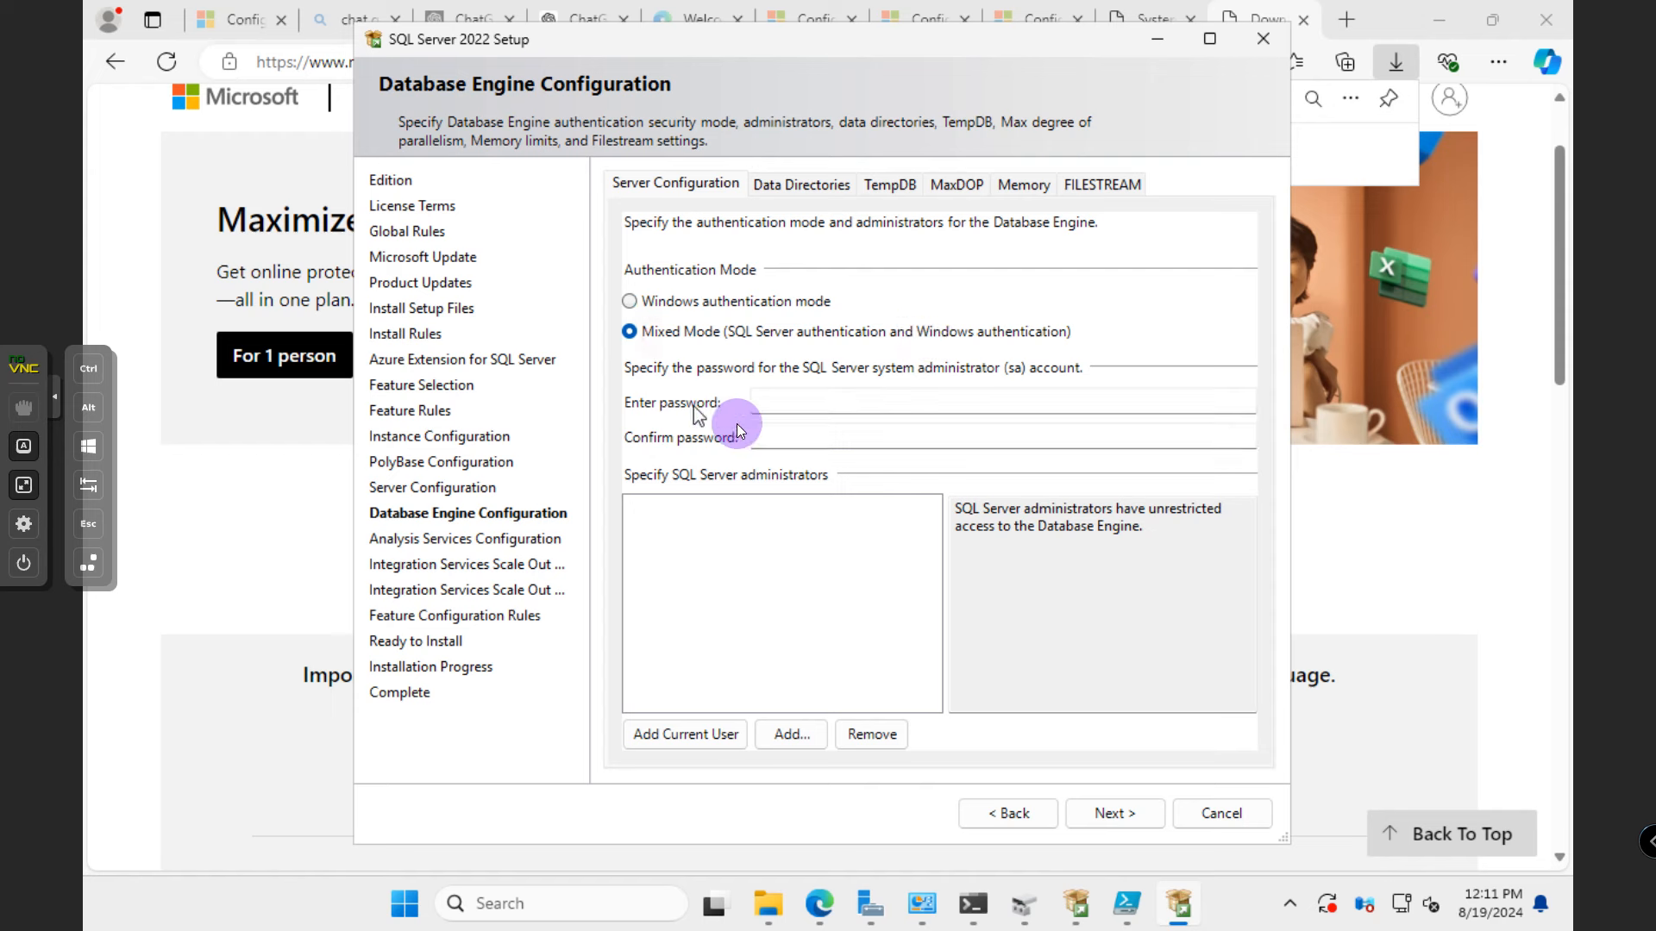
click(806, 401)
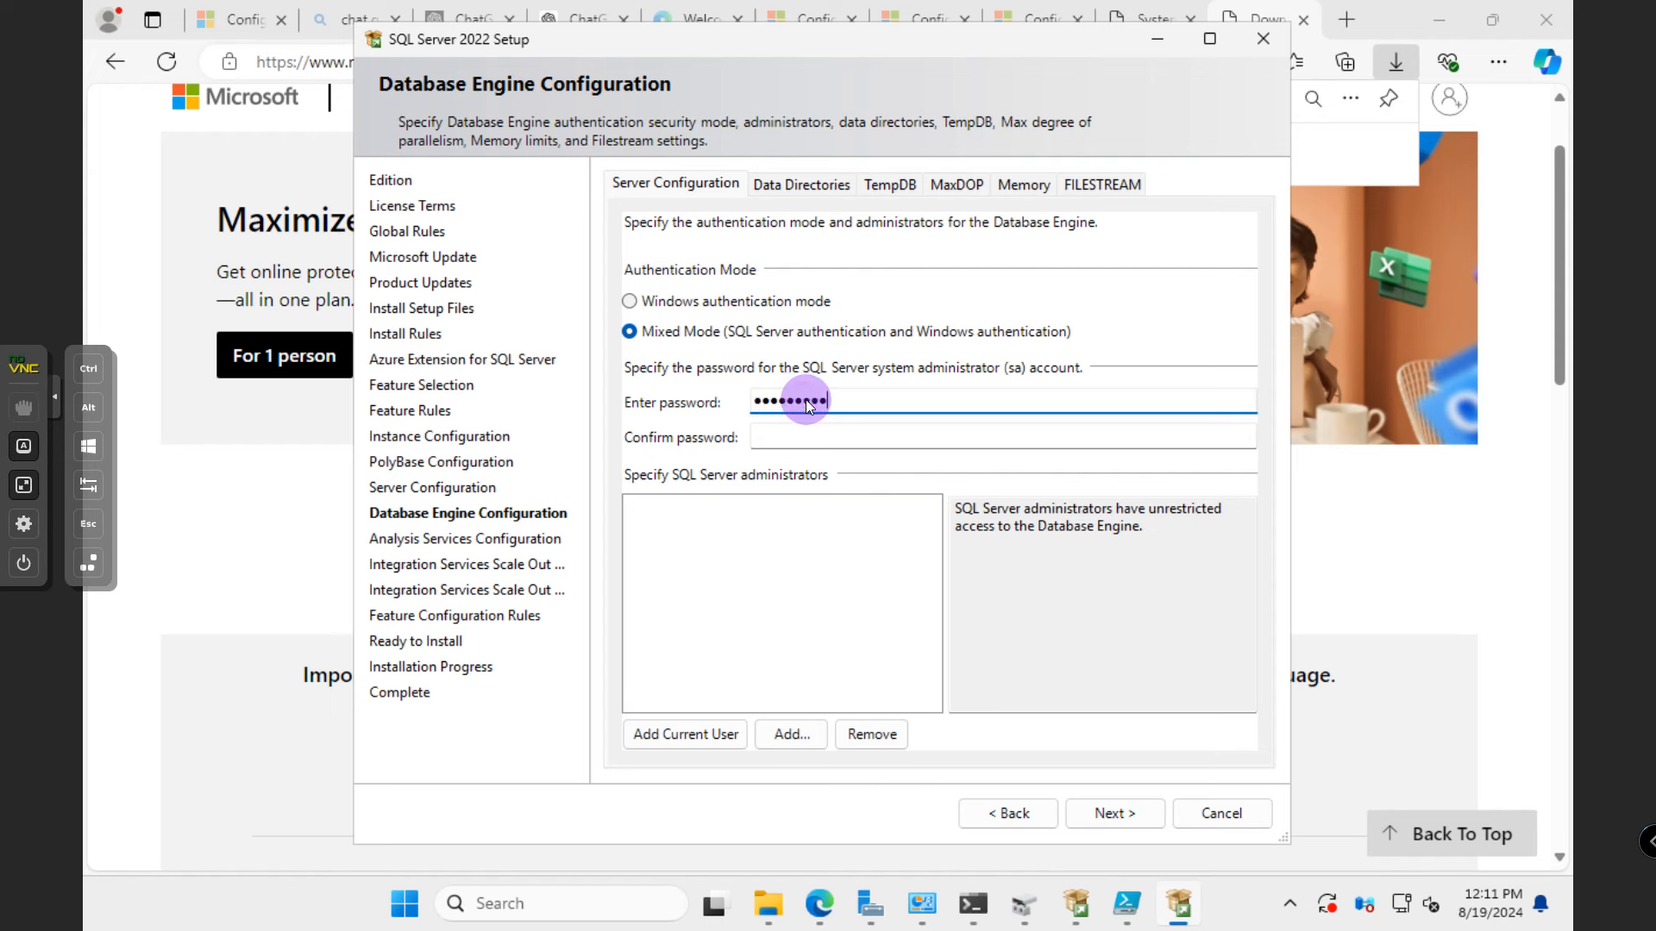
text(••••••••••••••••••)
key(Tab)
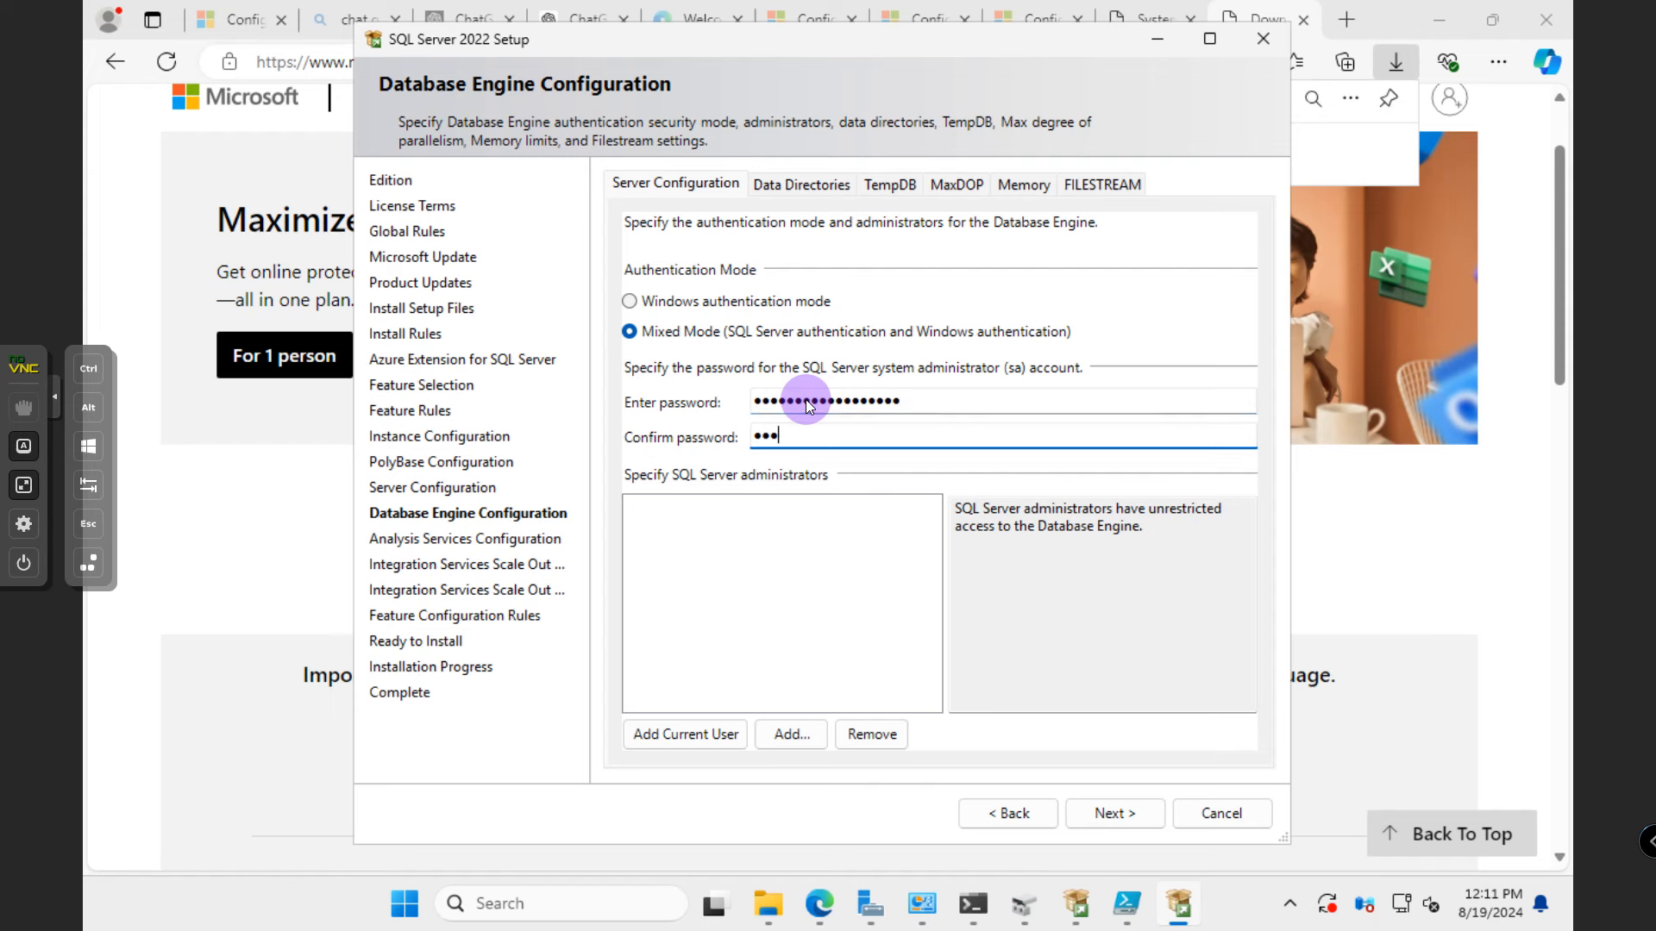
text(••••••••••••••••••)
- Add the current user and the domain's Administrator account as SQL Server administrators
click(716, 738)
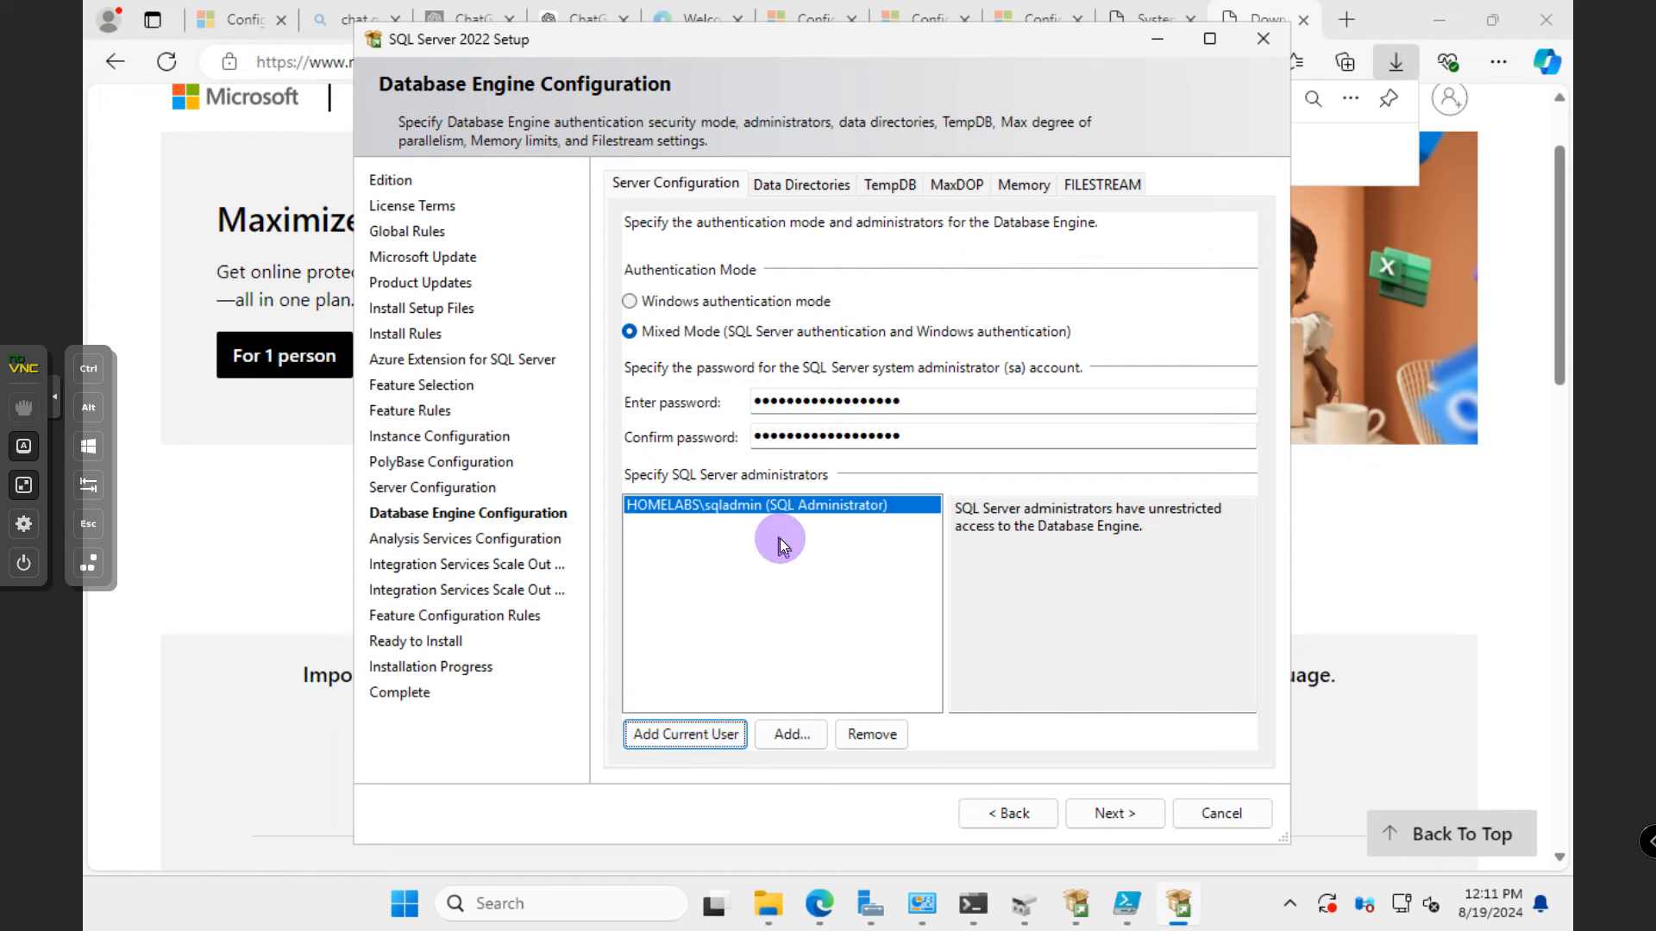
click(785, 733)
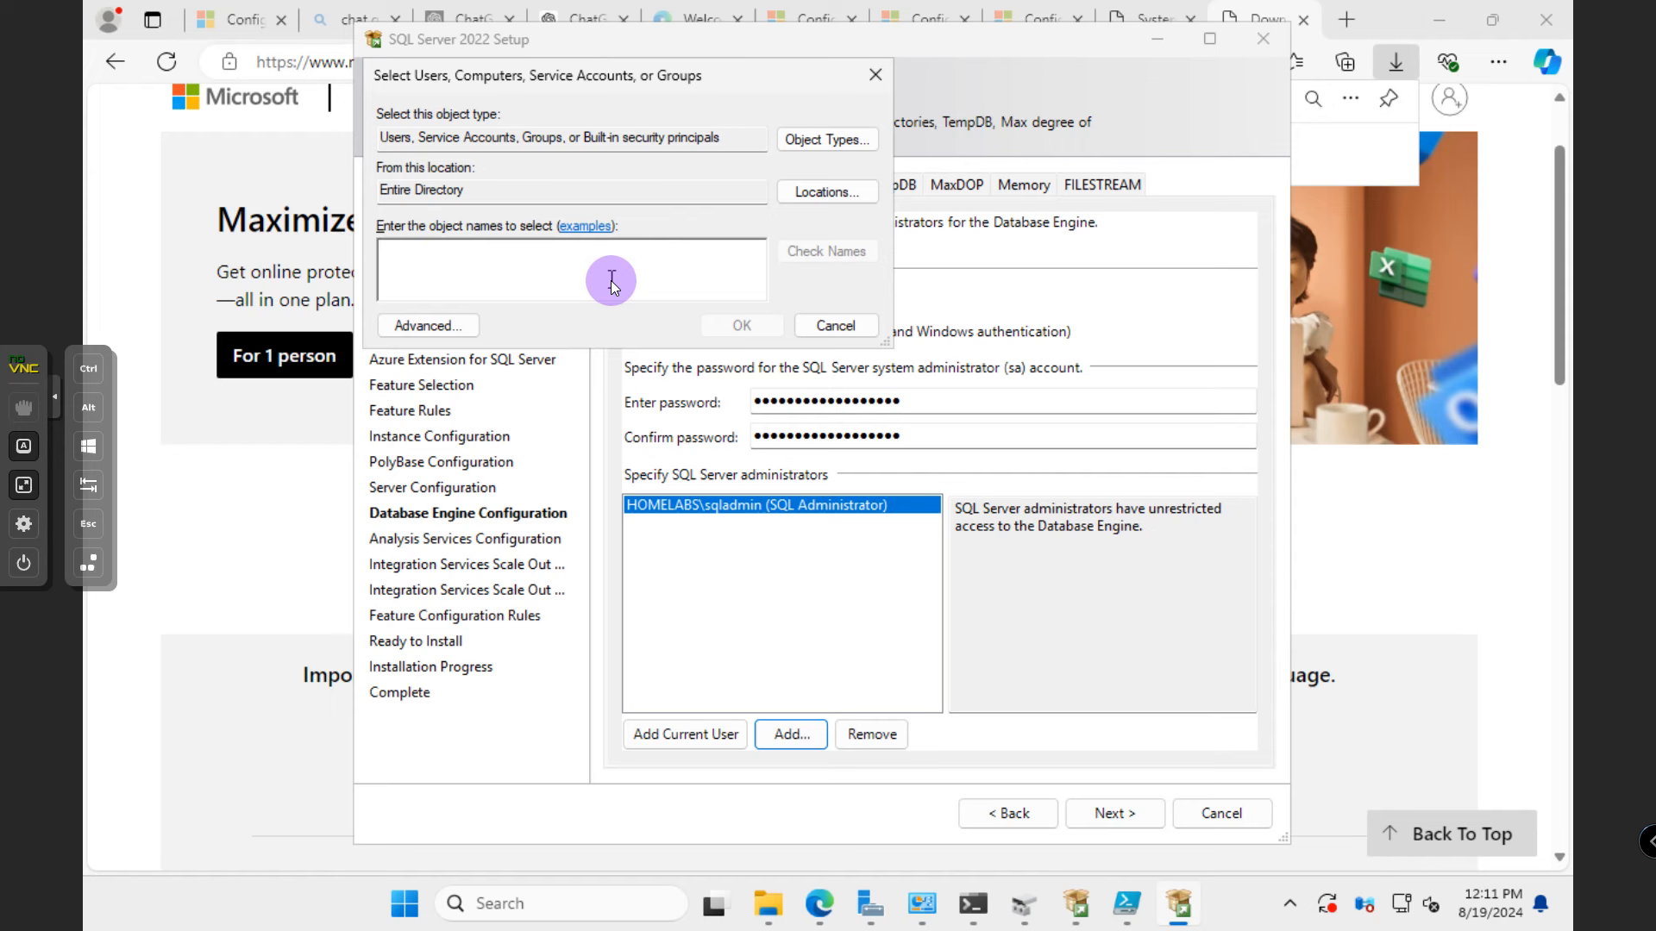
text(admini)
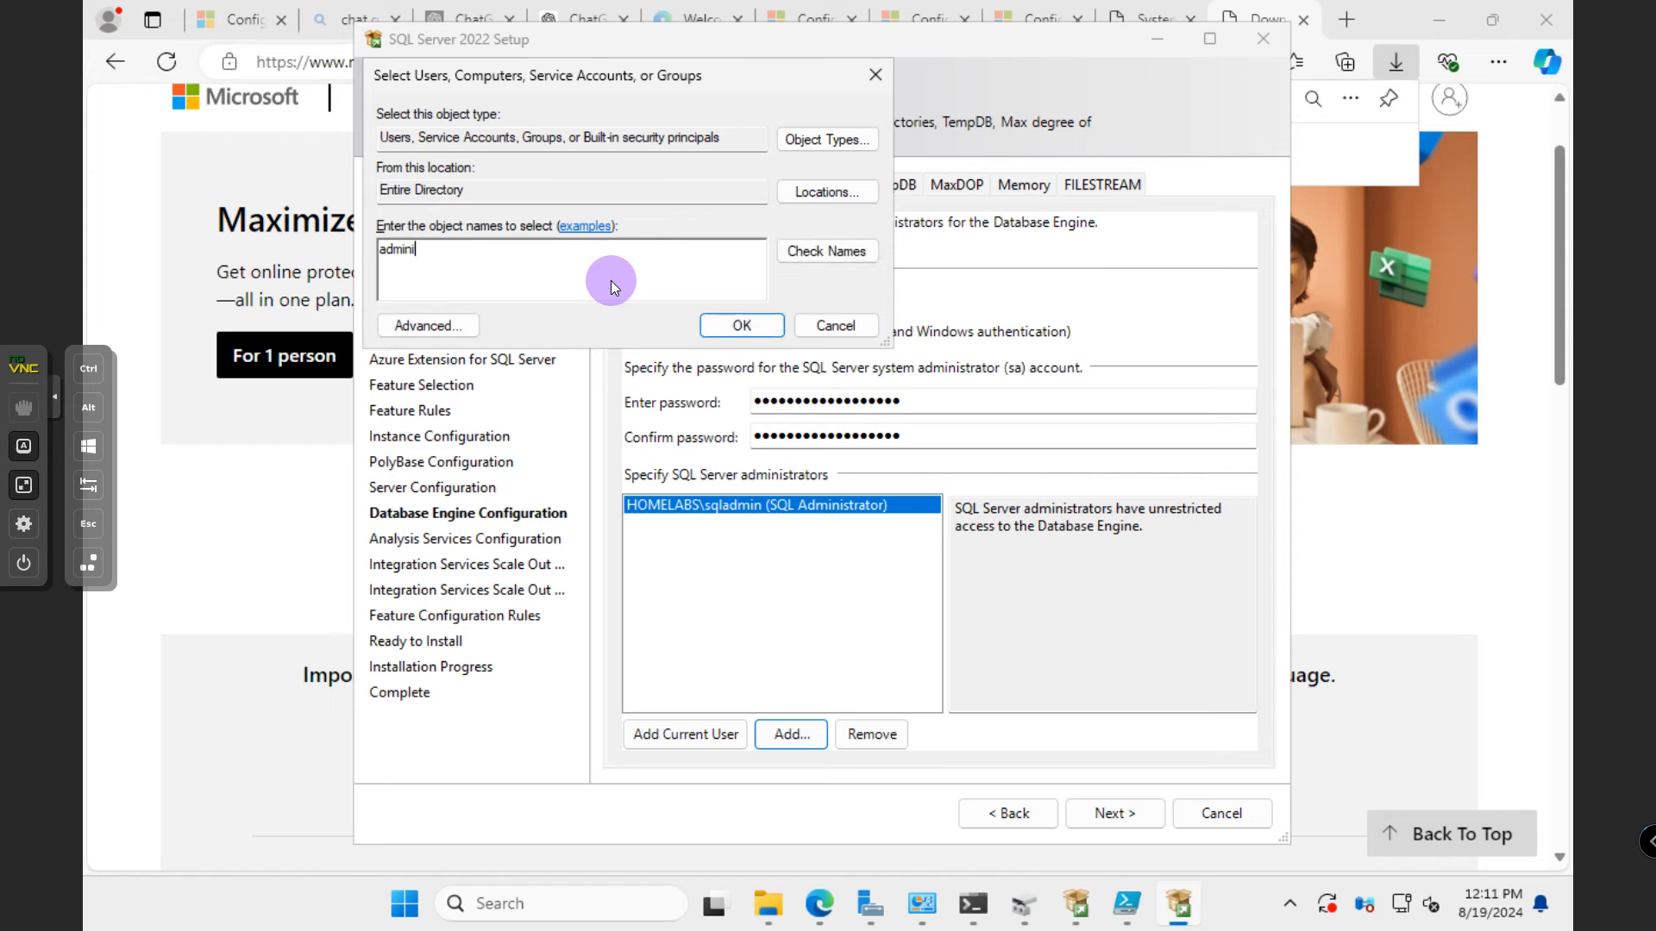
text(strator)
click(809, 251)
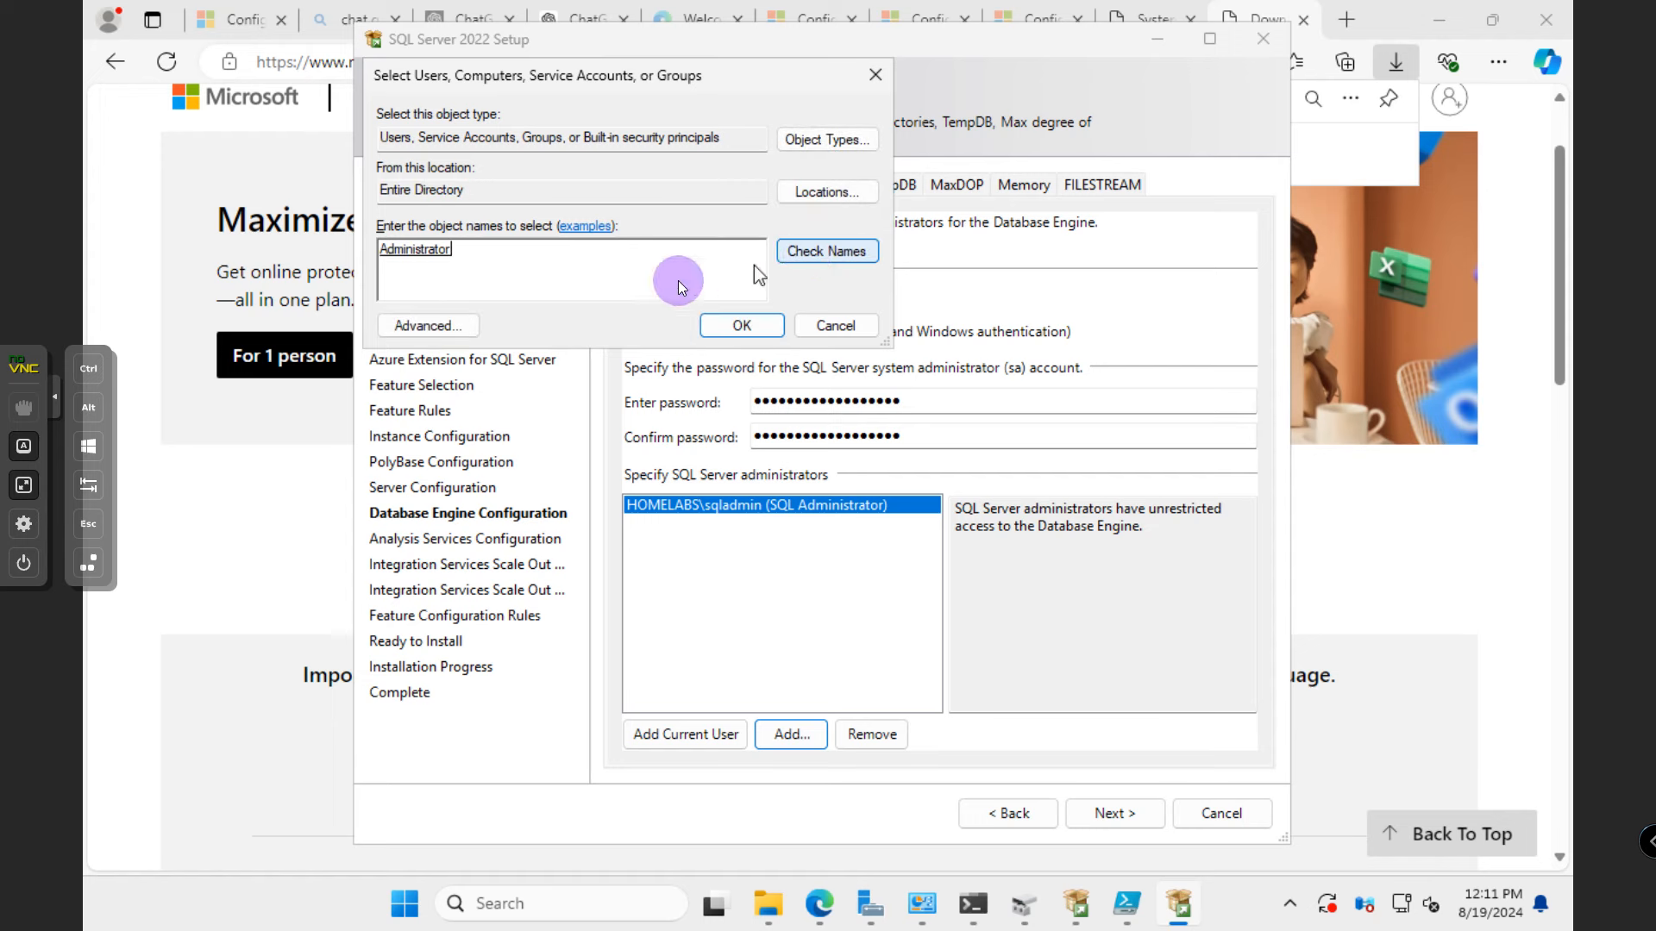
click(724, 326)
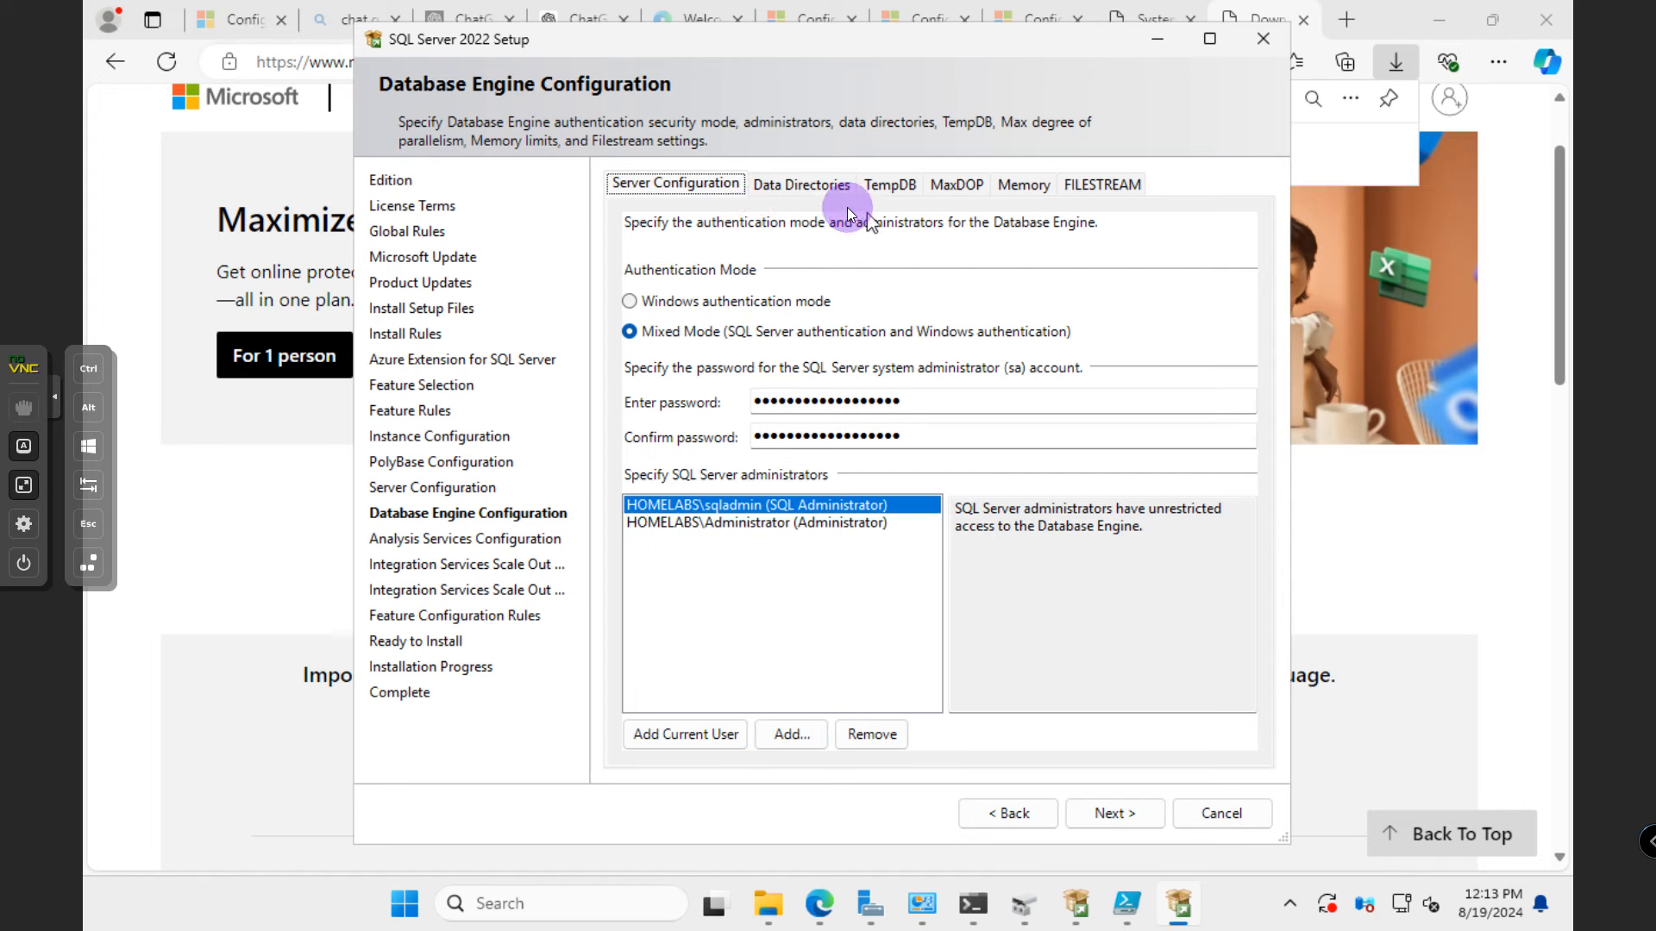
- Review the data directories, TempDB and MaxDOP settings, and select the Recommended memory configuration
click(802, 186)
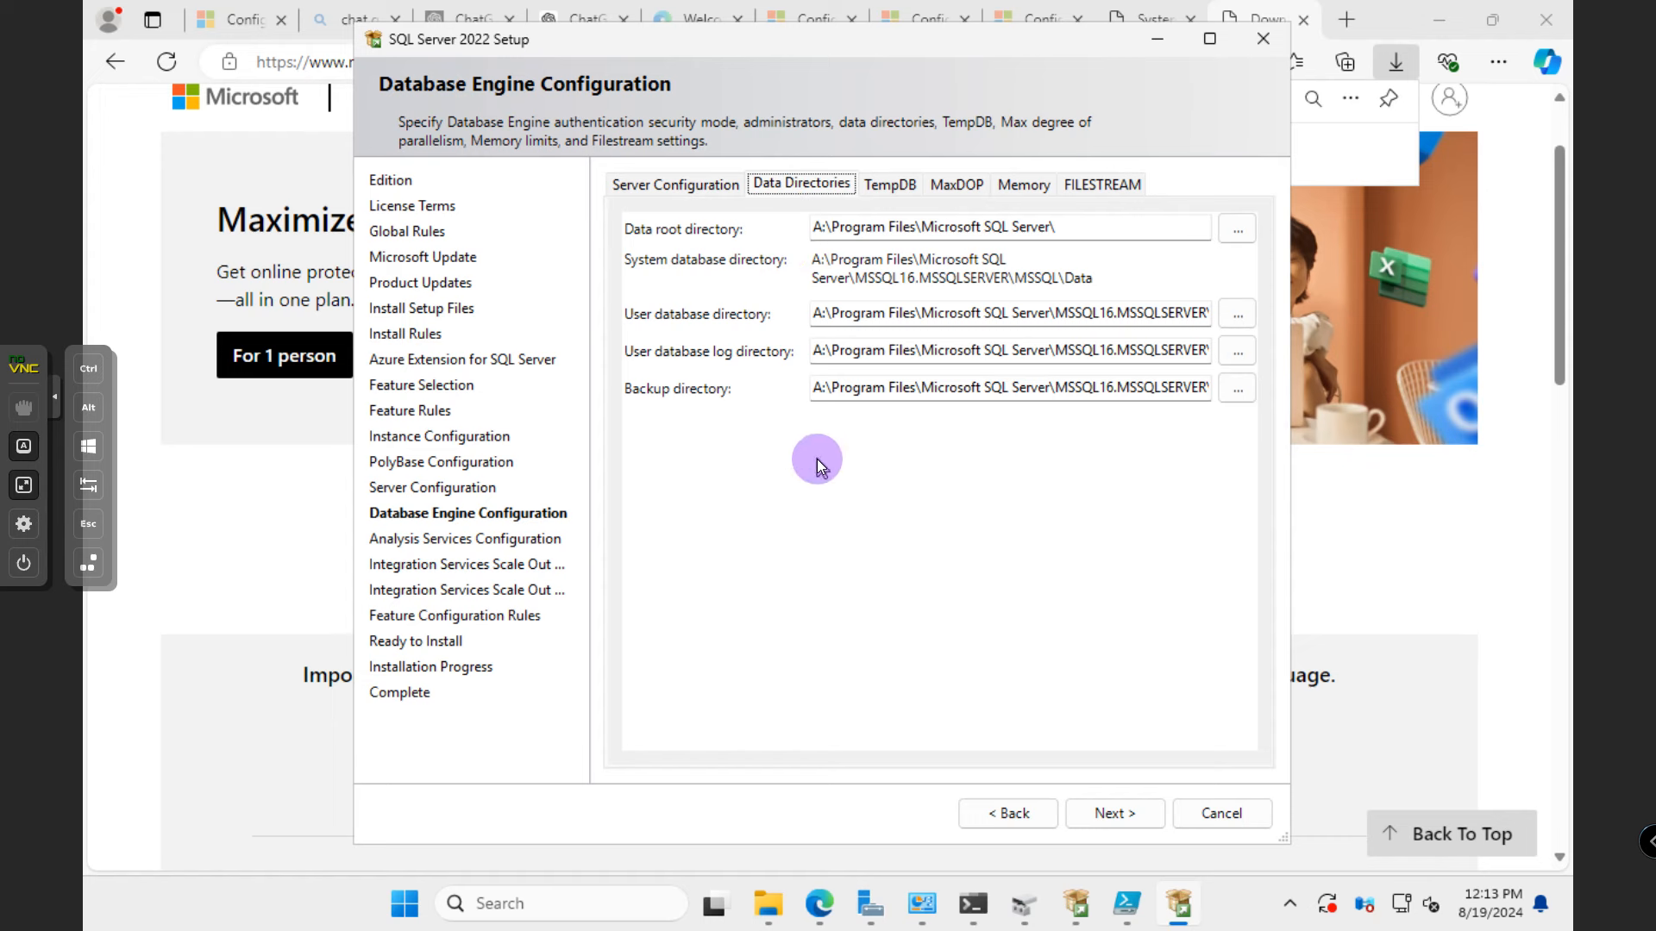
click(887, 183)
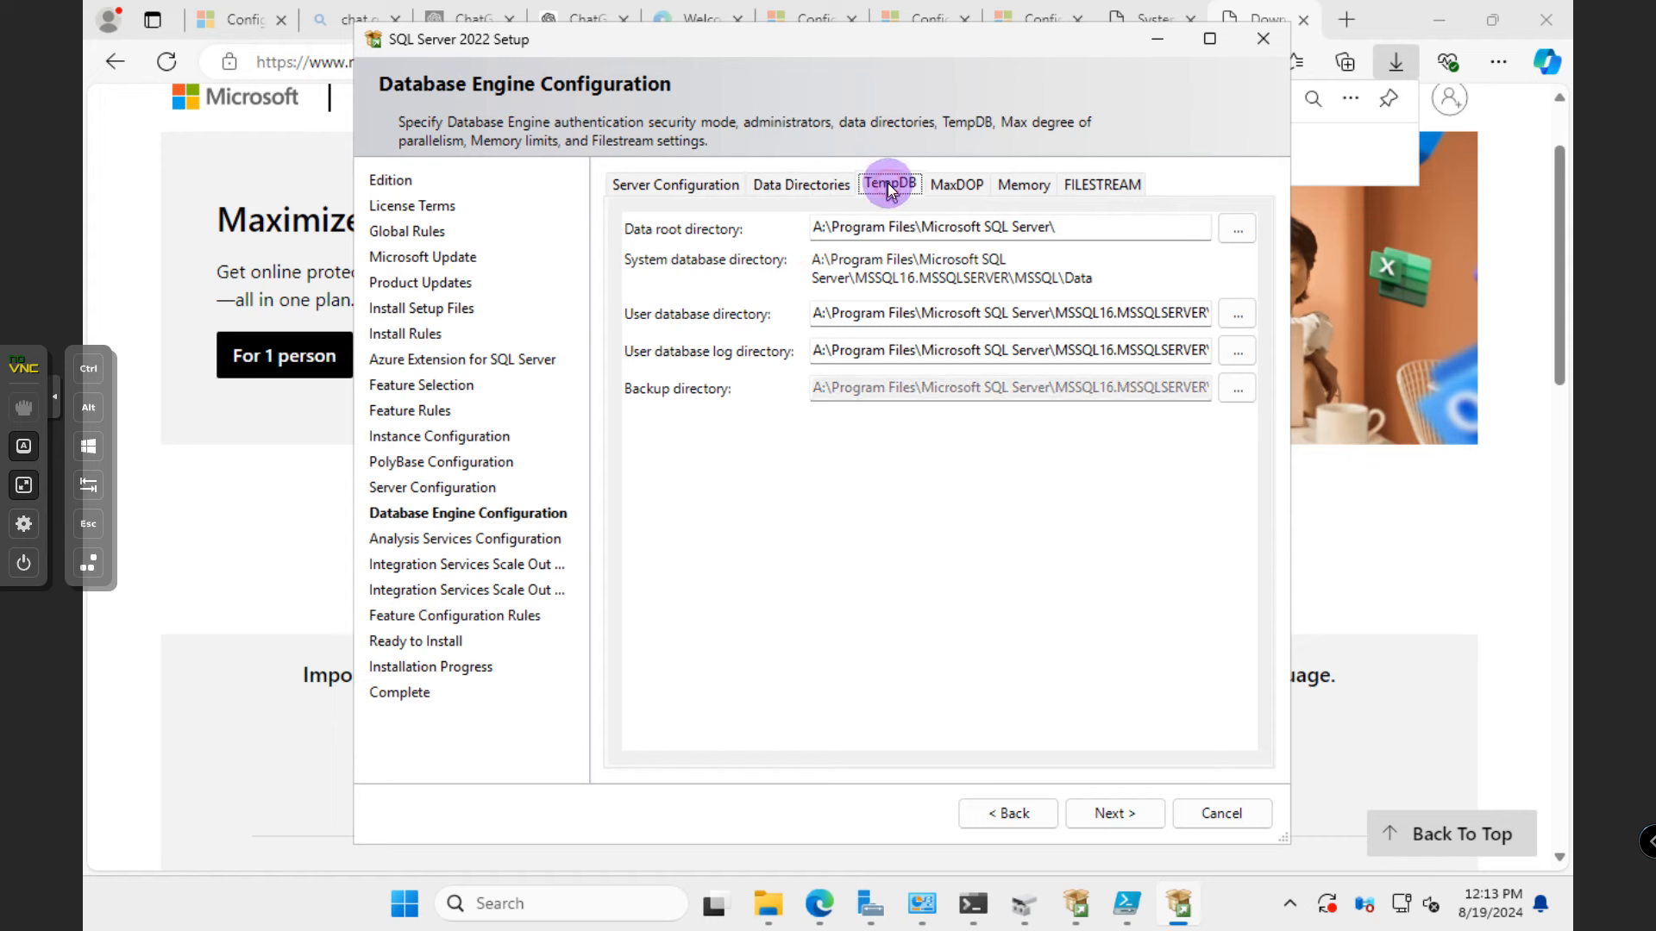
click(949, 185)
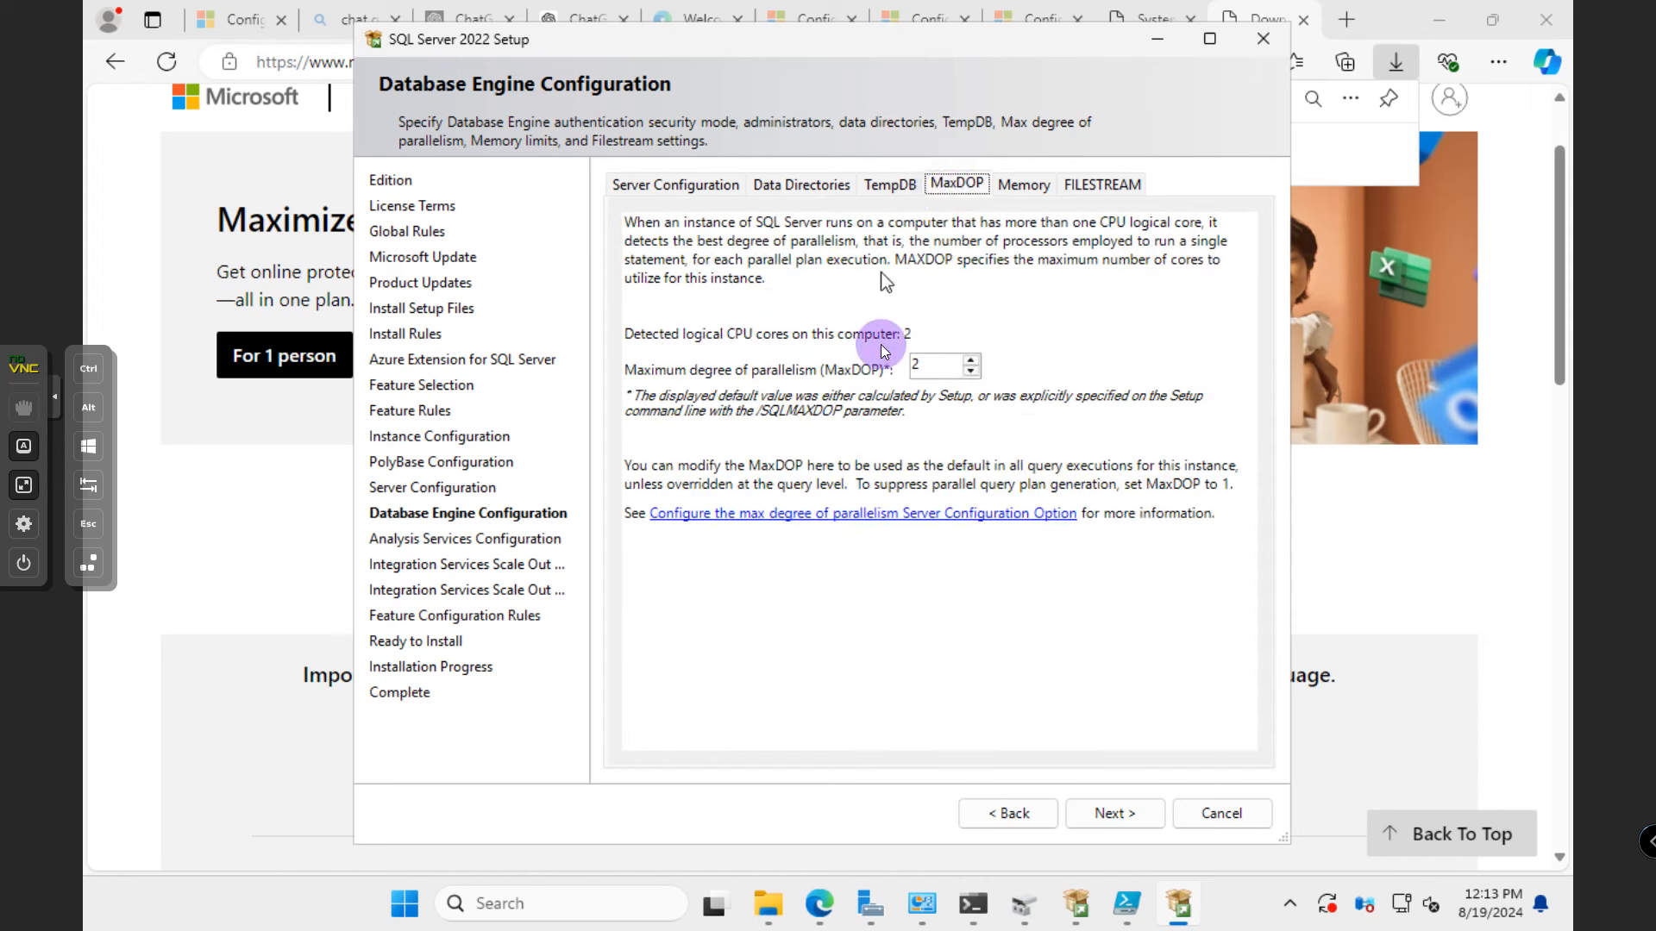
click(1039, 190)
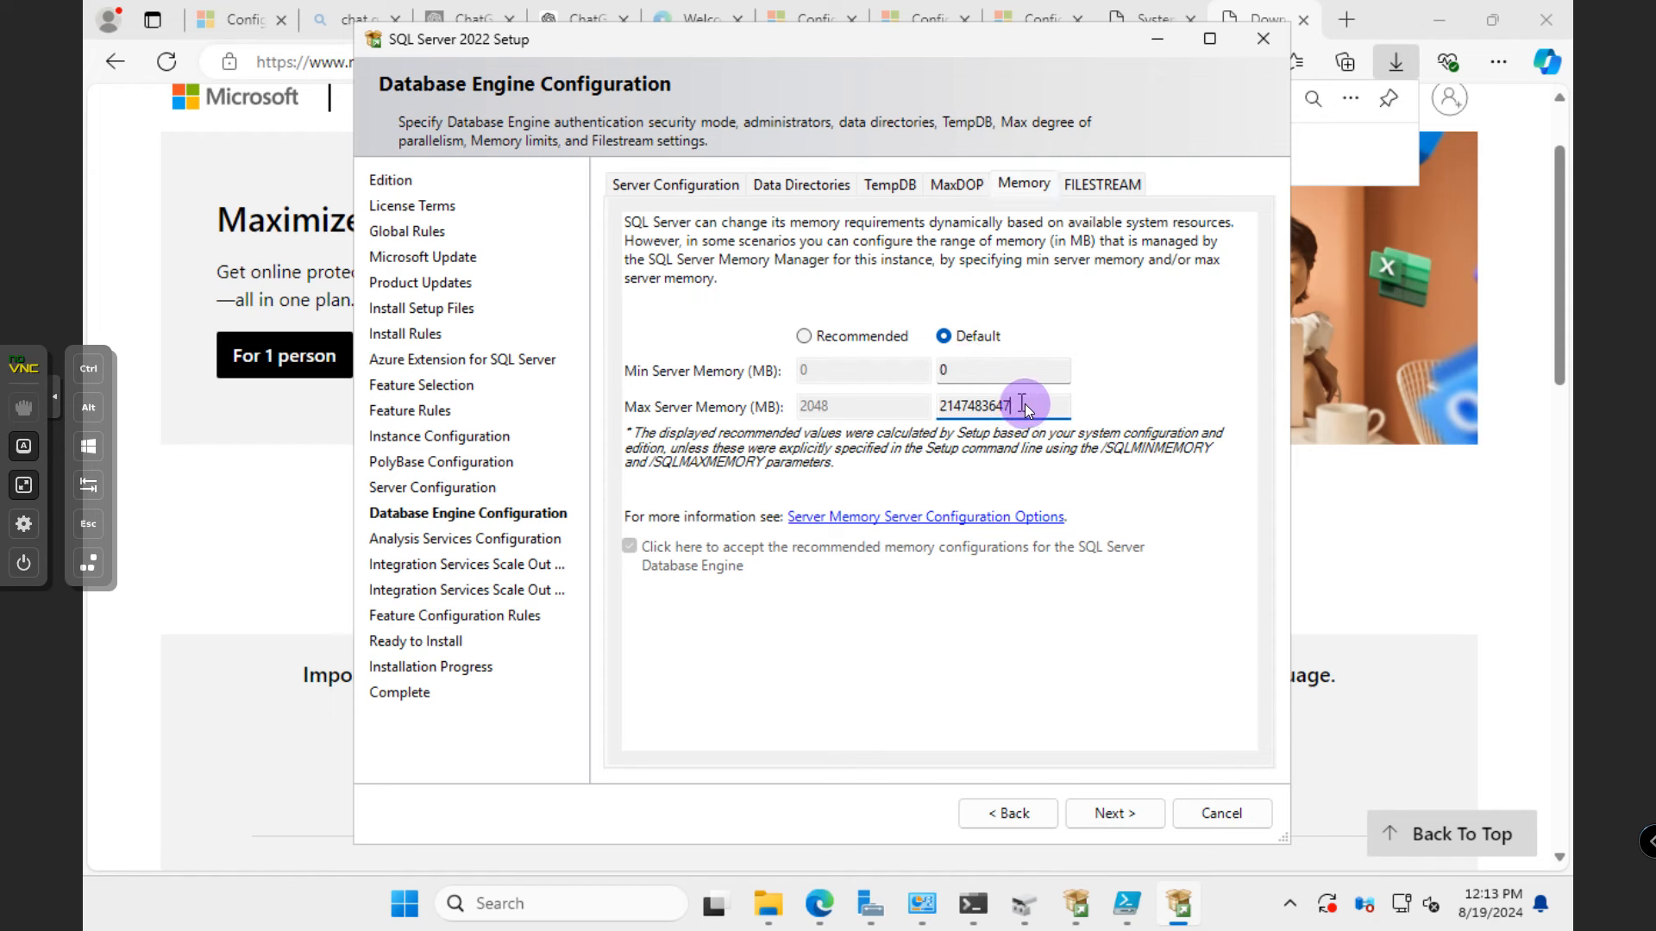
drag(1024, 403, 921, 402)
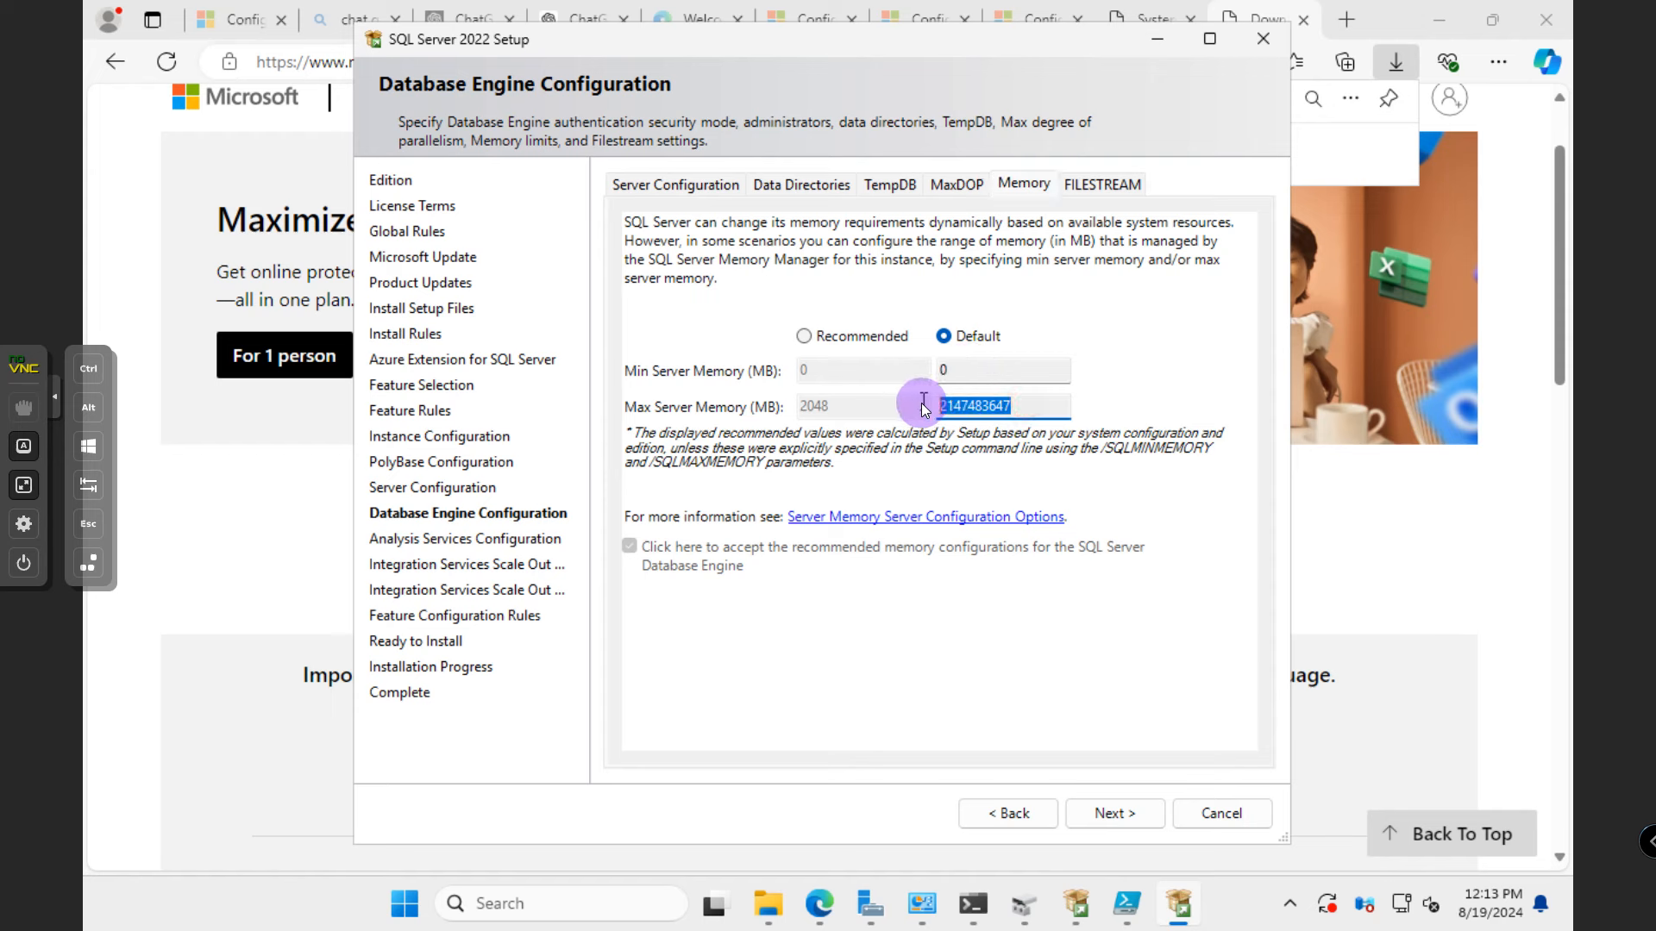
click(854, 345)
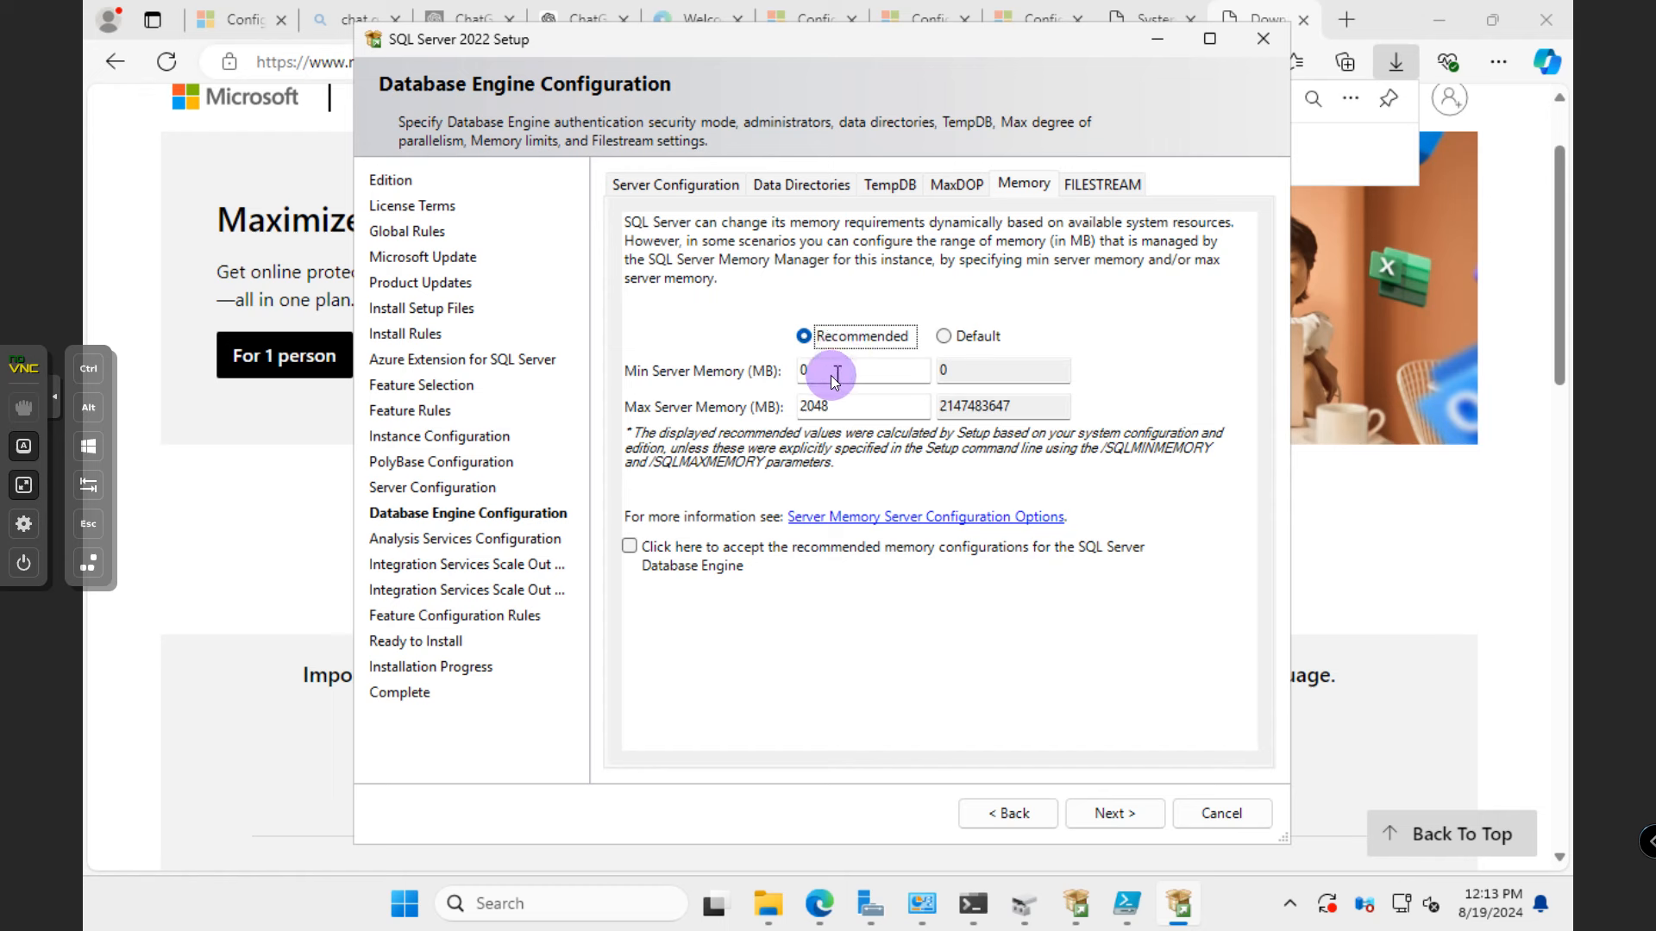
- Set the min server memory to 8192 MB and the max server memory to 16384 MB
drag(827, 374, 796, 377)
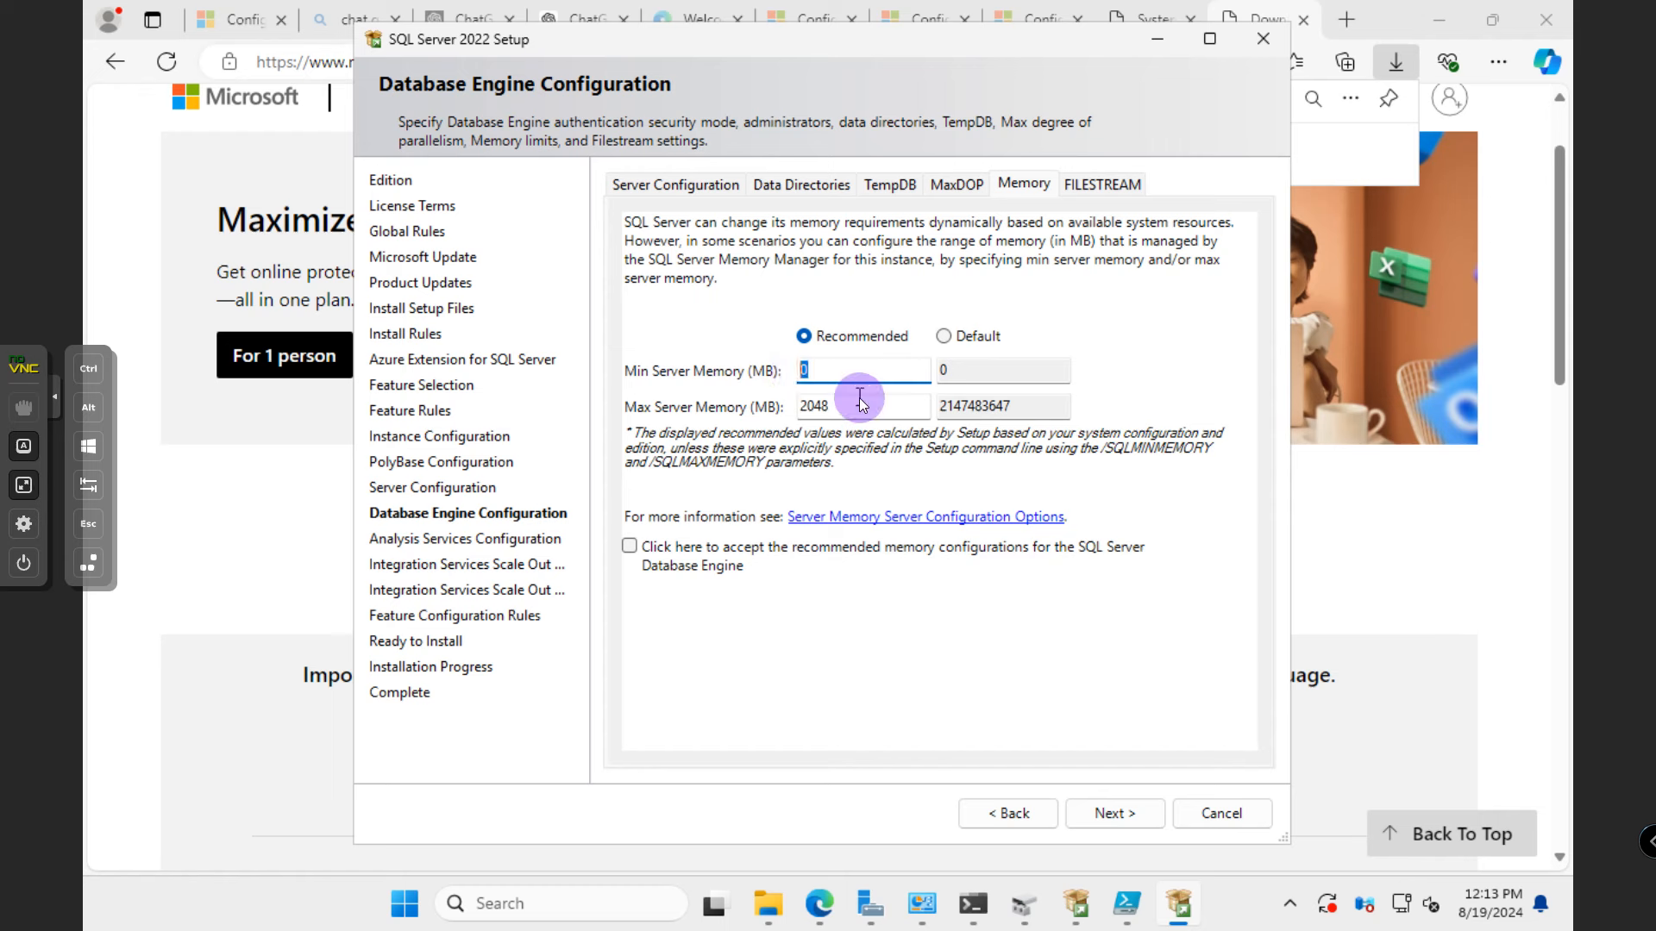
text(0)
key(BackSpace)
key(BackSpace)
key(BackSpace)
text(8)
click(849, 407)
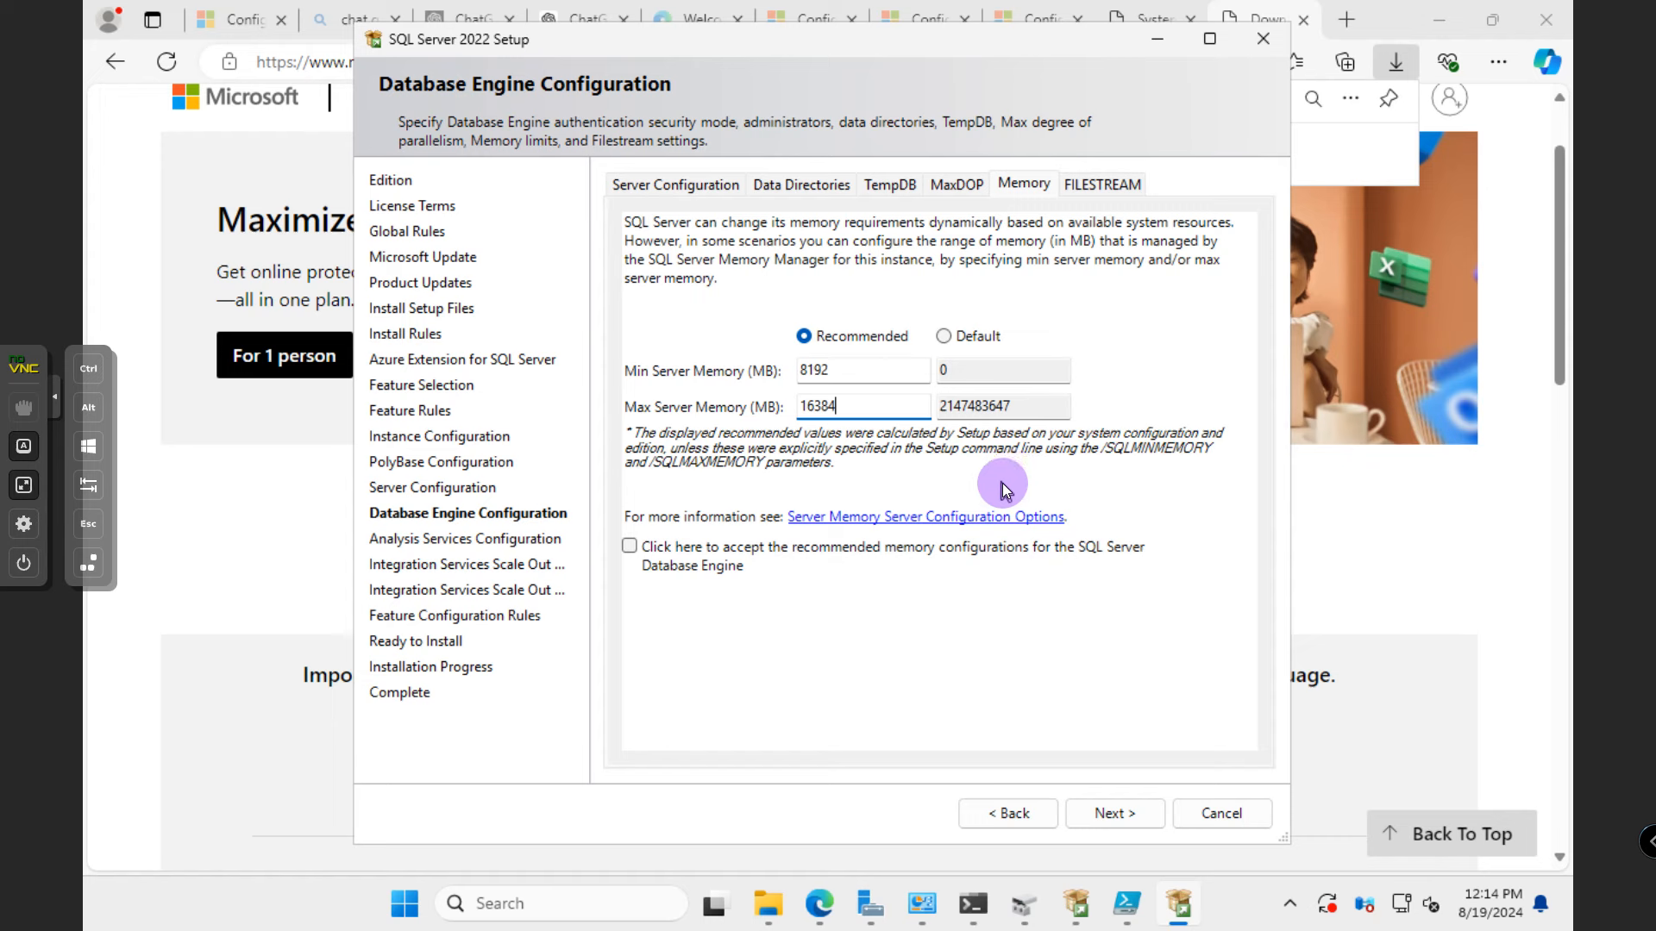
- Check the FILESTREAM settings and accept the recommended memory configurations for the SQL Server Database Engine
click(1104, 185)
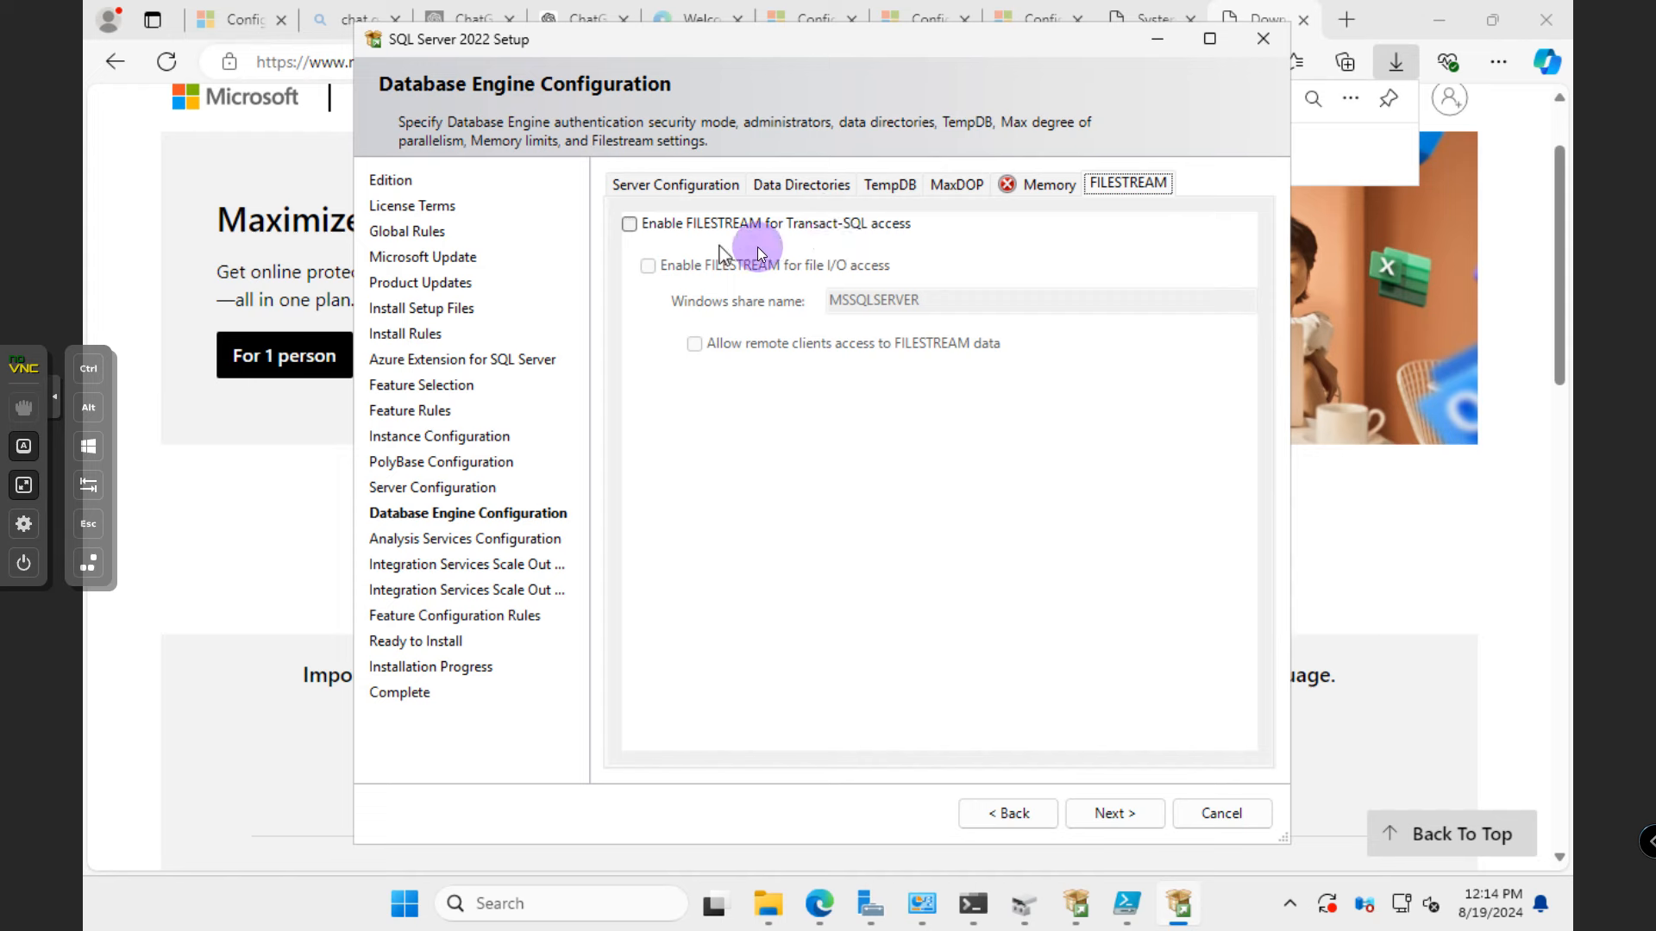
click(1047, 186)
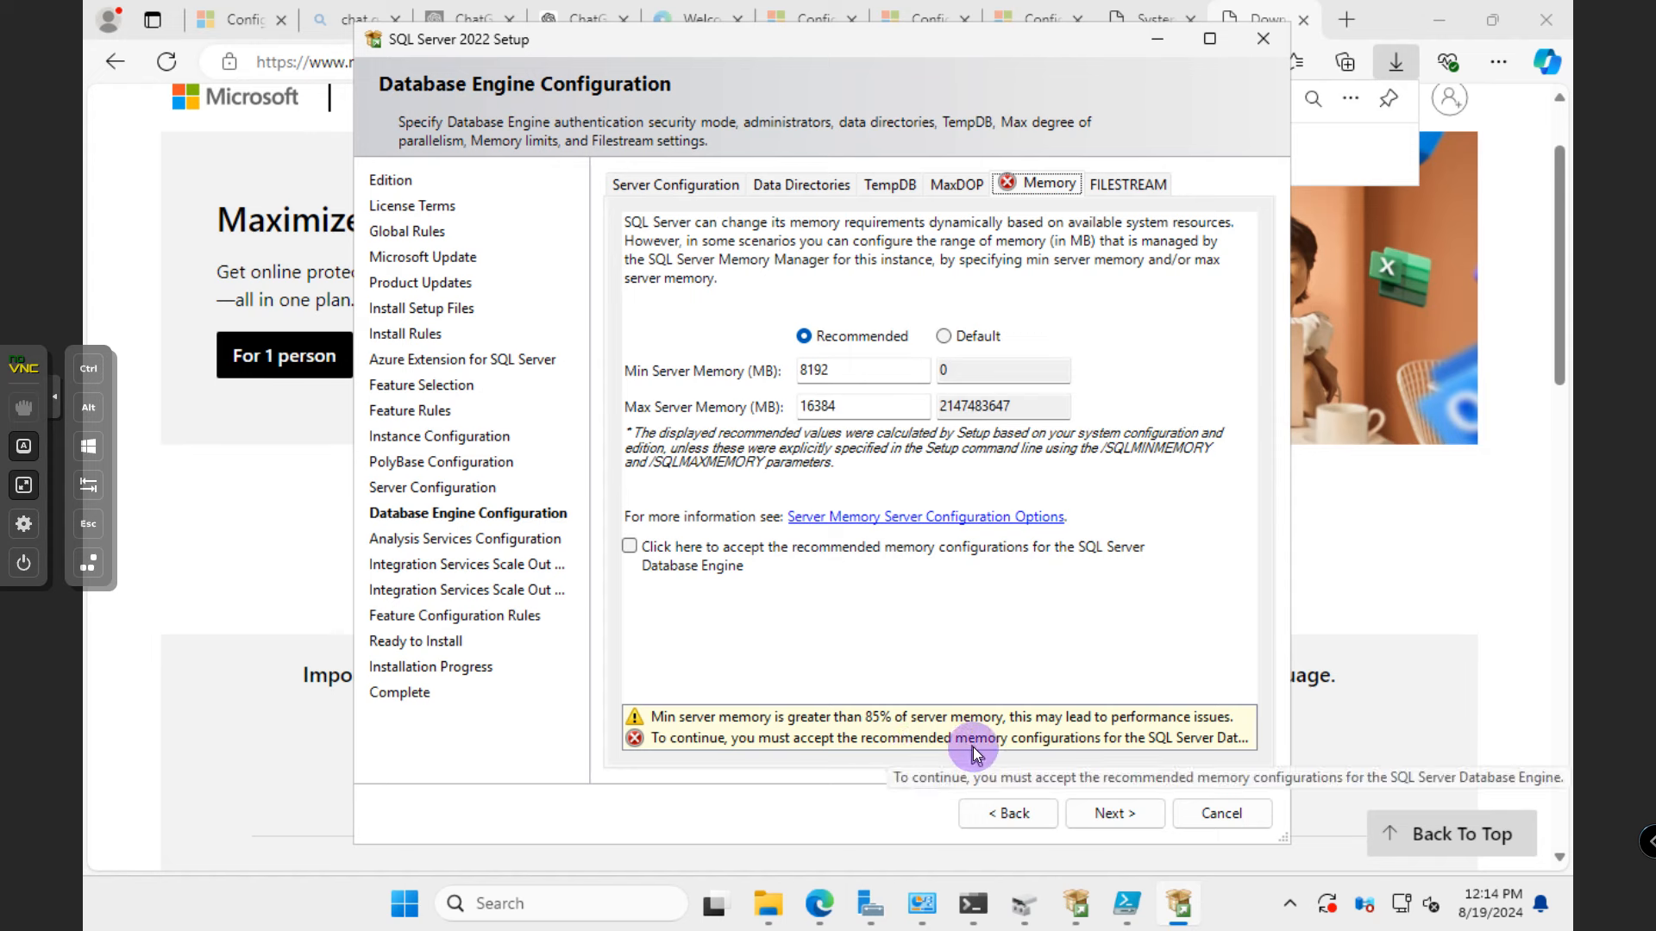
click(762, 568)
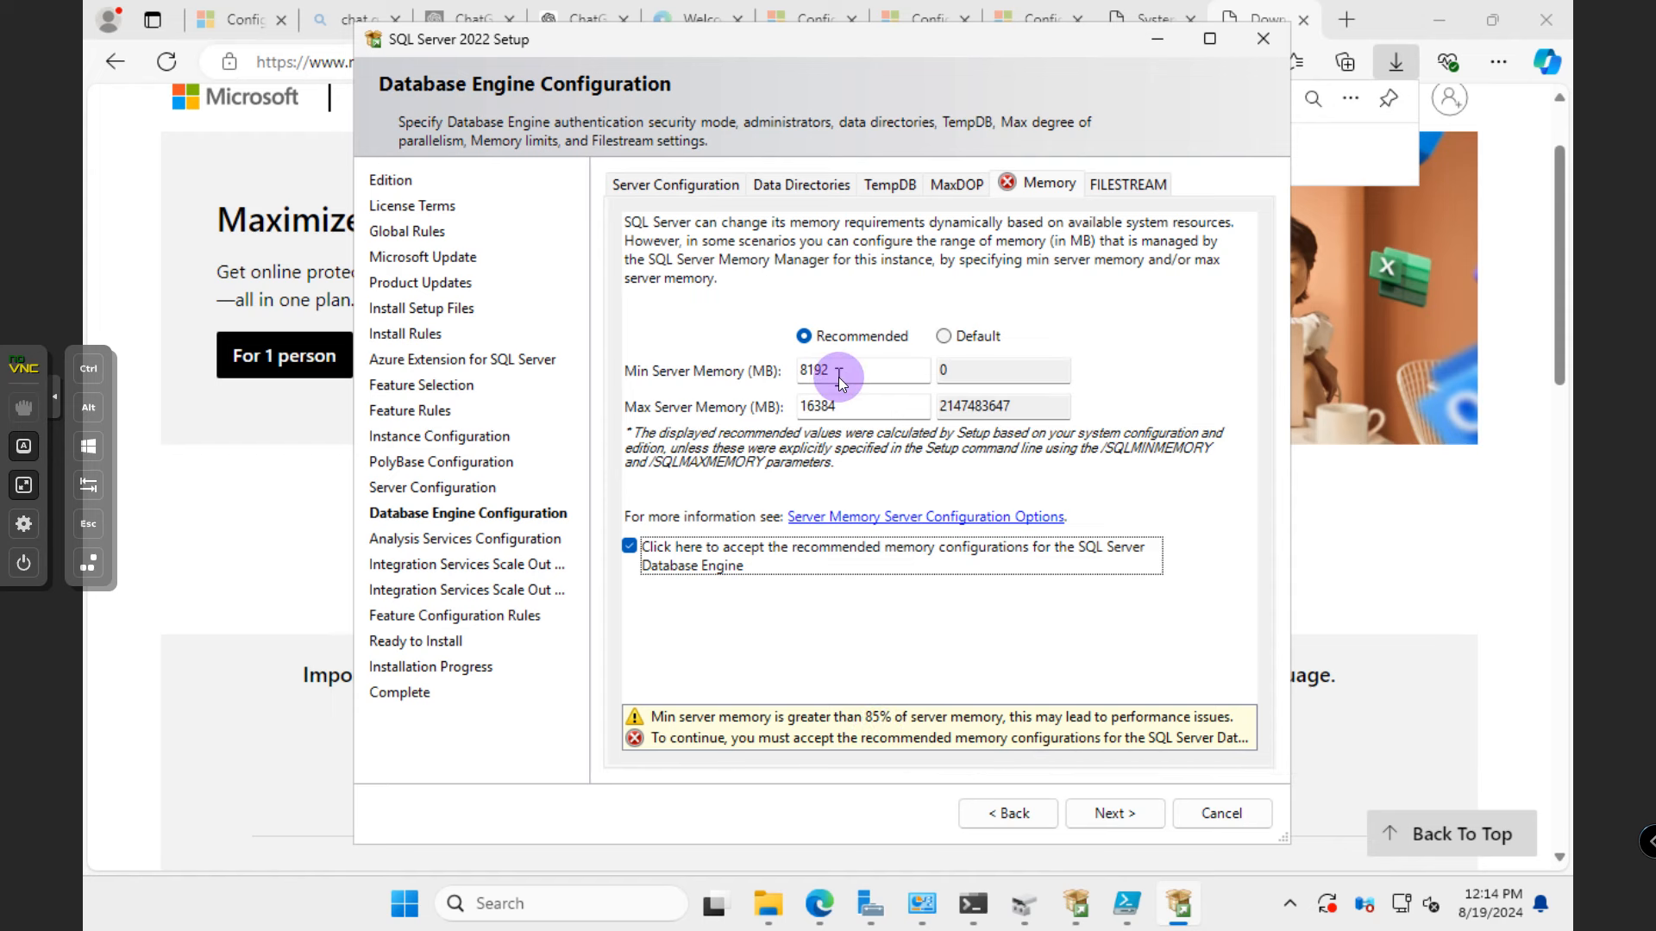
- Set the min server memory to 4096 MB and reset the memory choice by selecting Default and Recommended again
drag(838, 376, 777, 374)
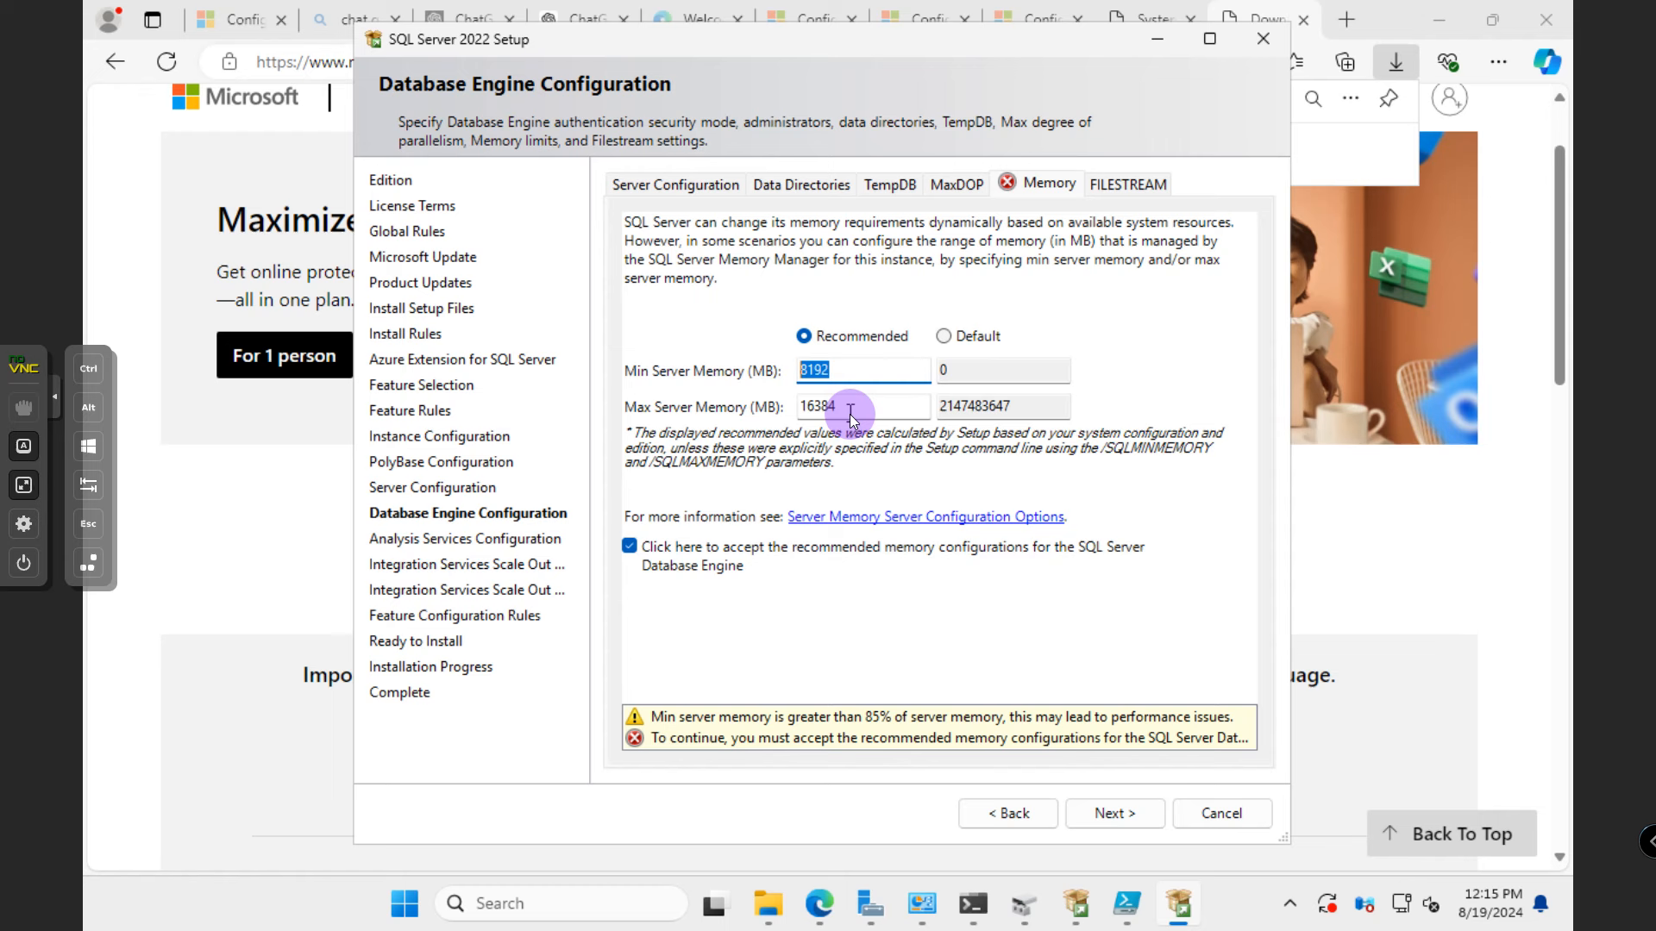
text(4096)
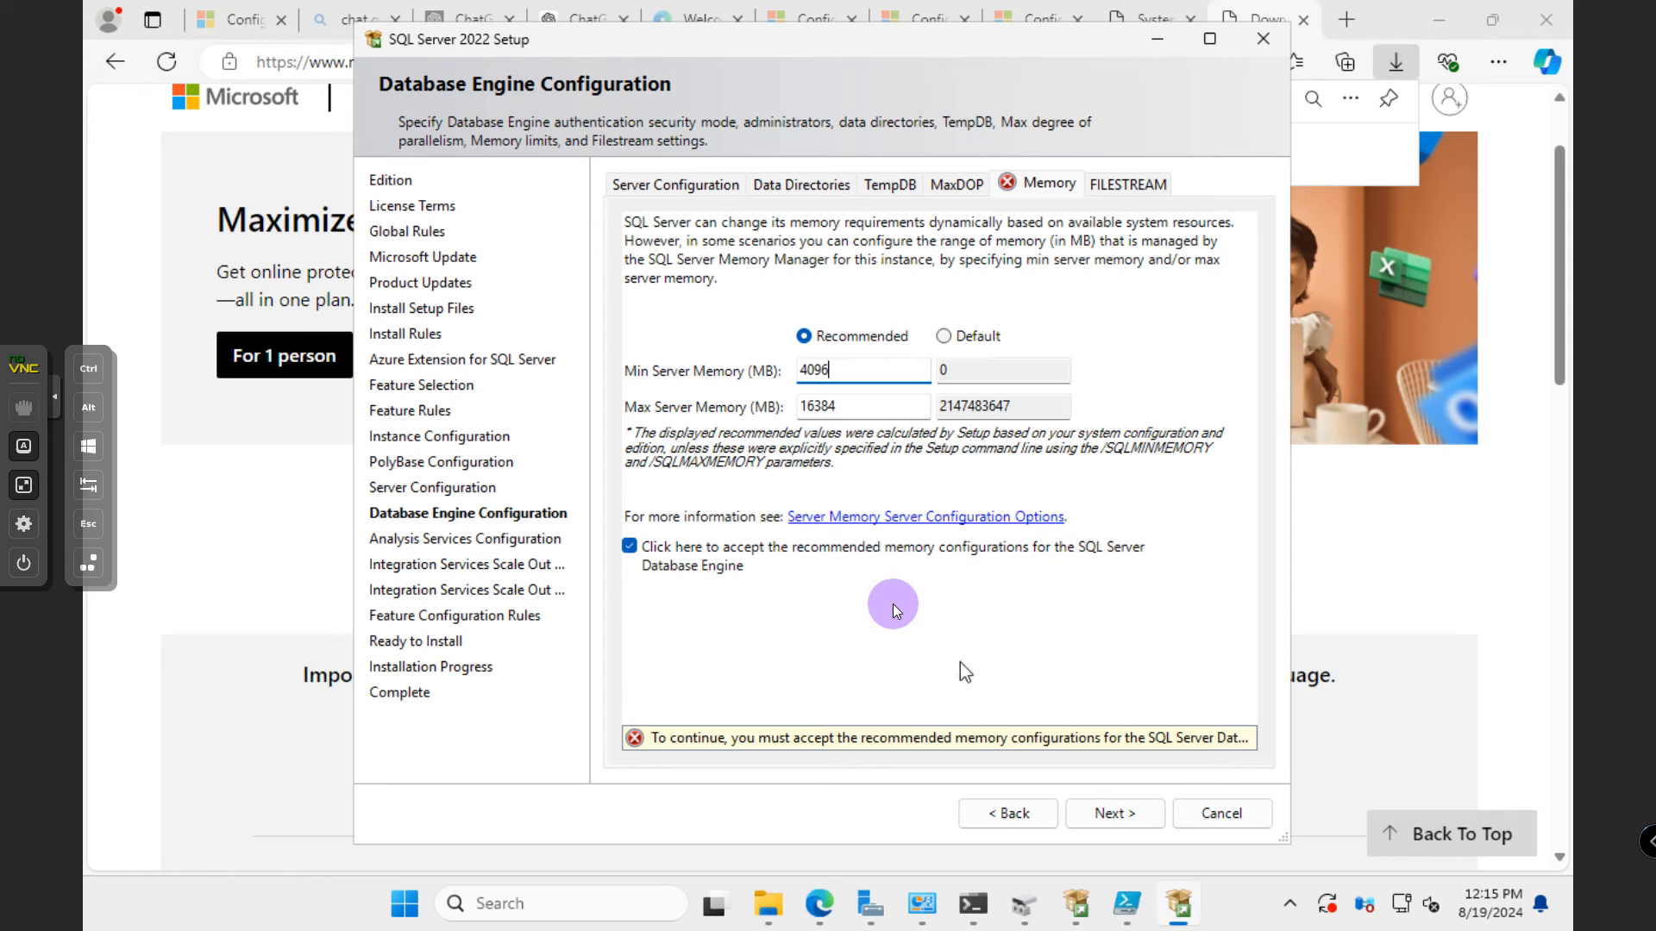
click(712, 557)
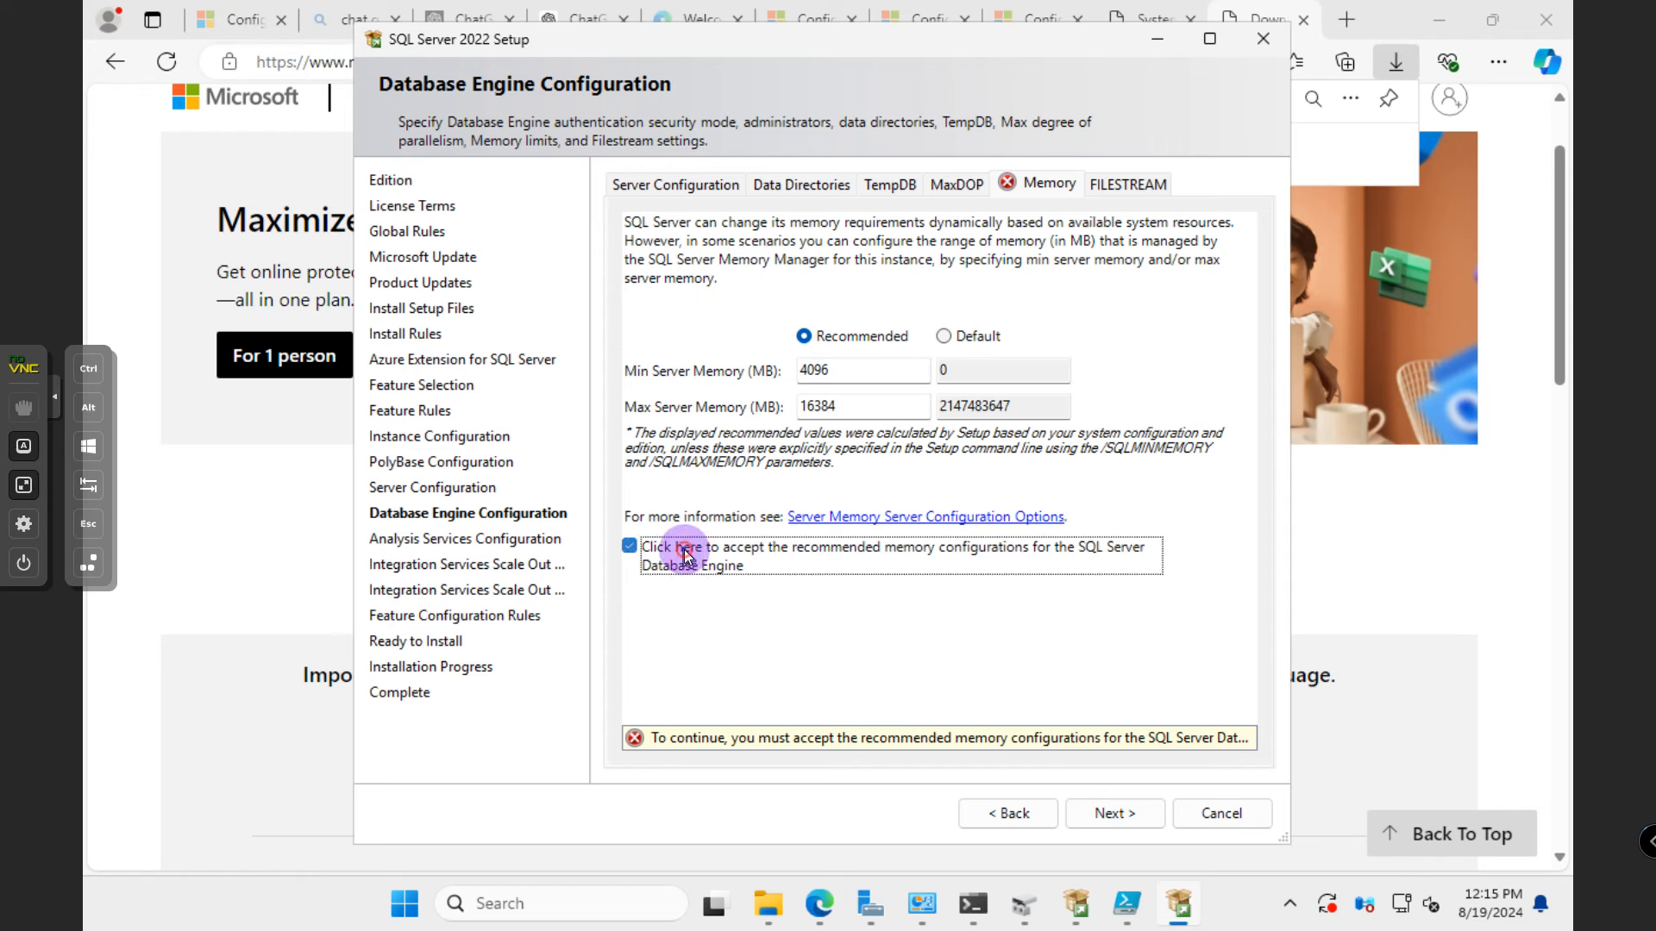
click(944, 341)
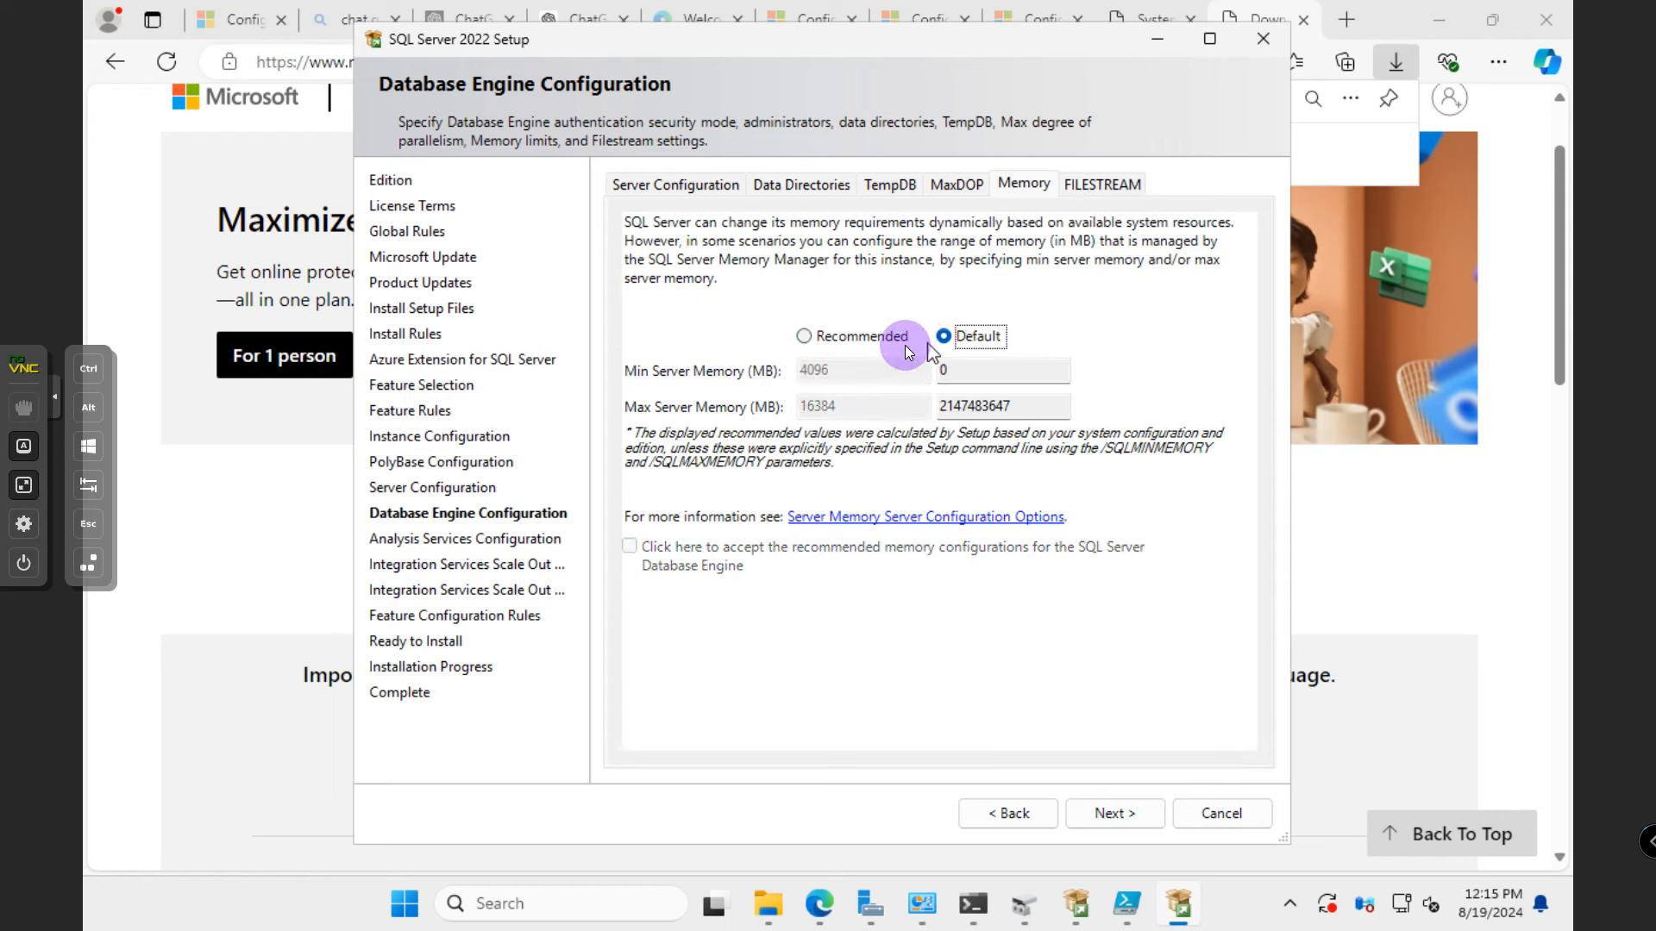
click(841, 338)
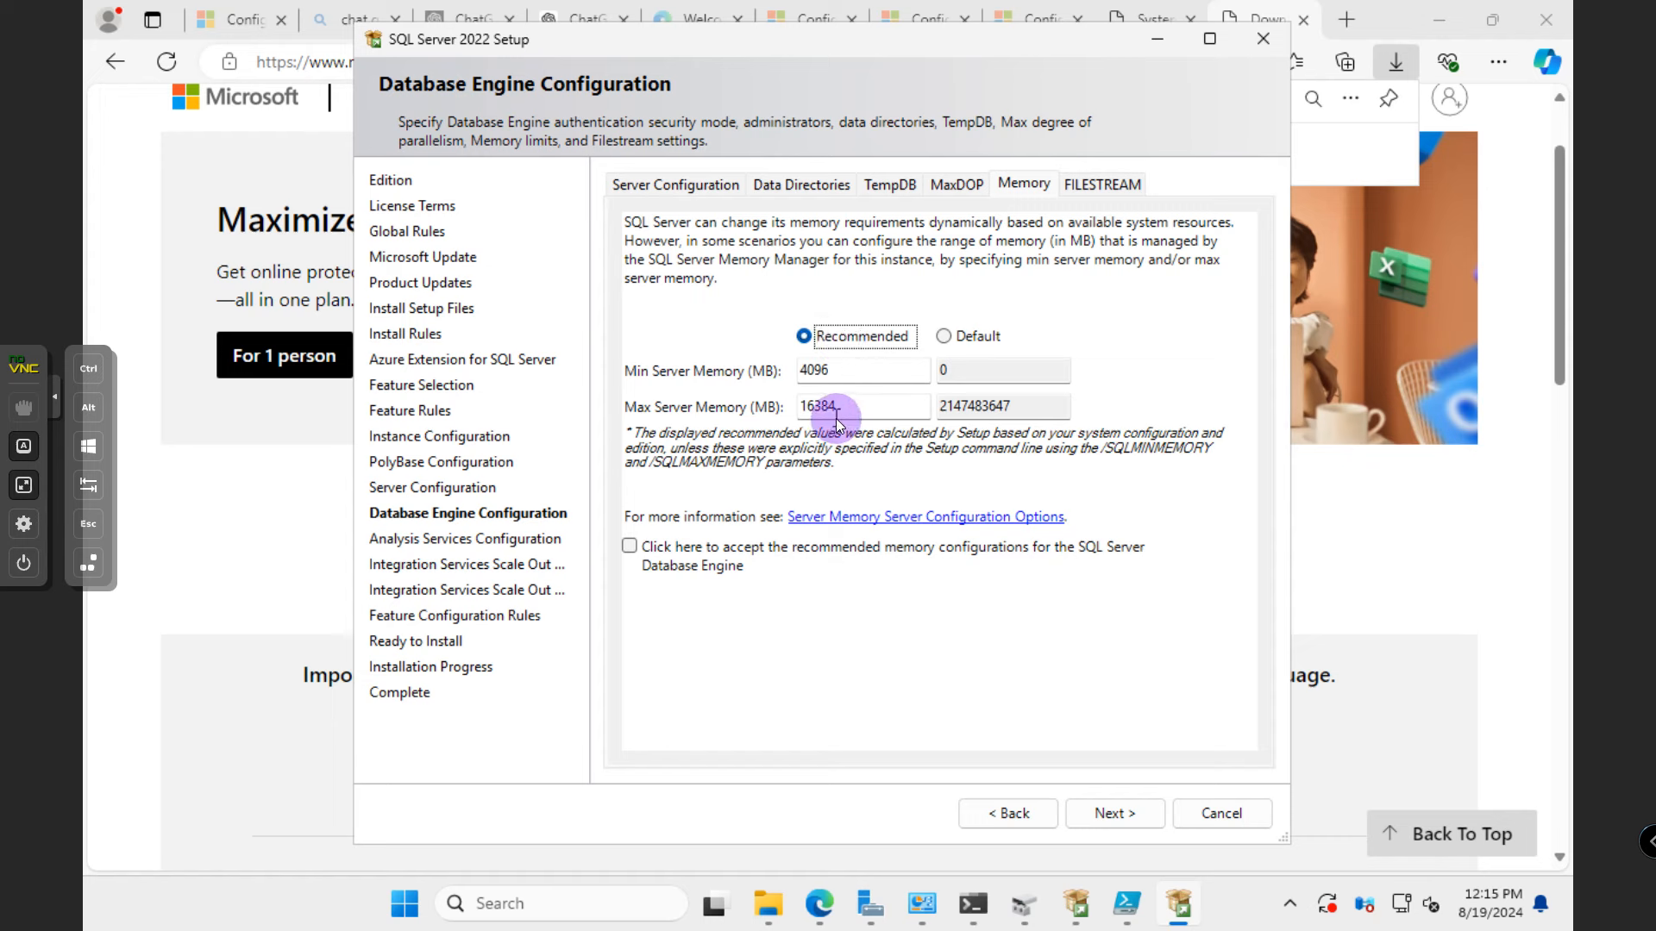
- Accept the recommended memory configurations and confirm the memory limits to proceed to the Analysis Services configuration
click(678, 561)
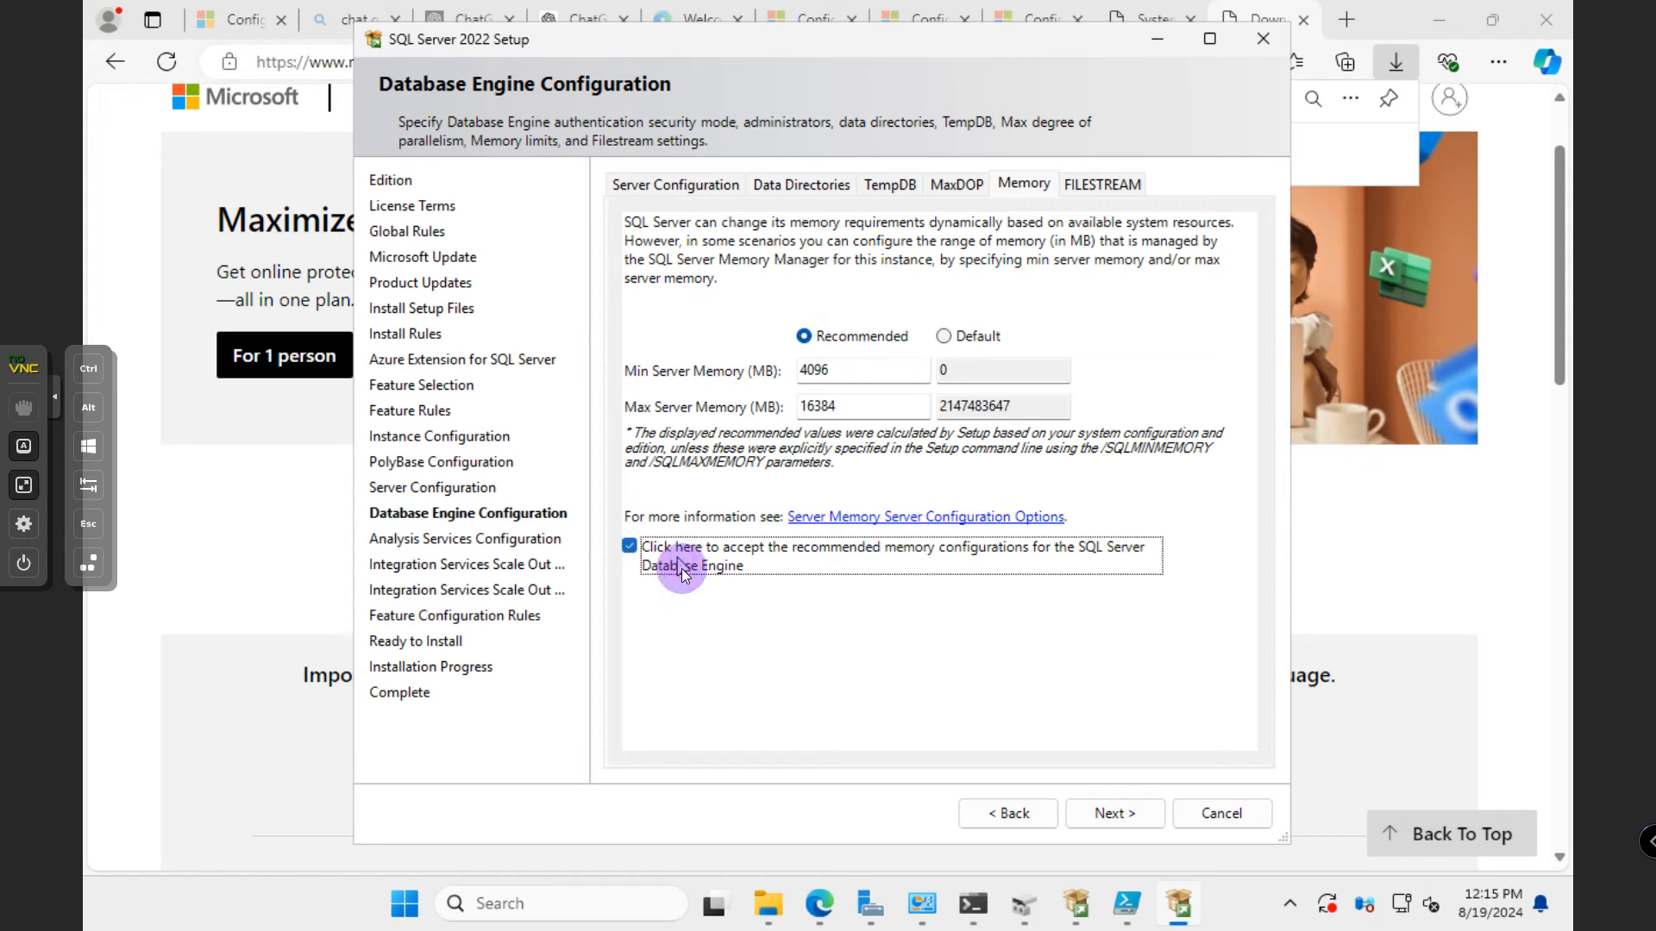
click(1114, 814)
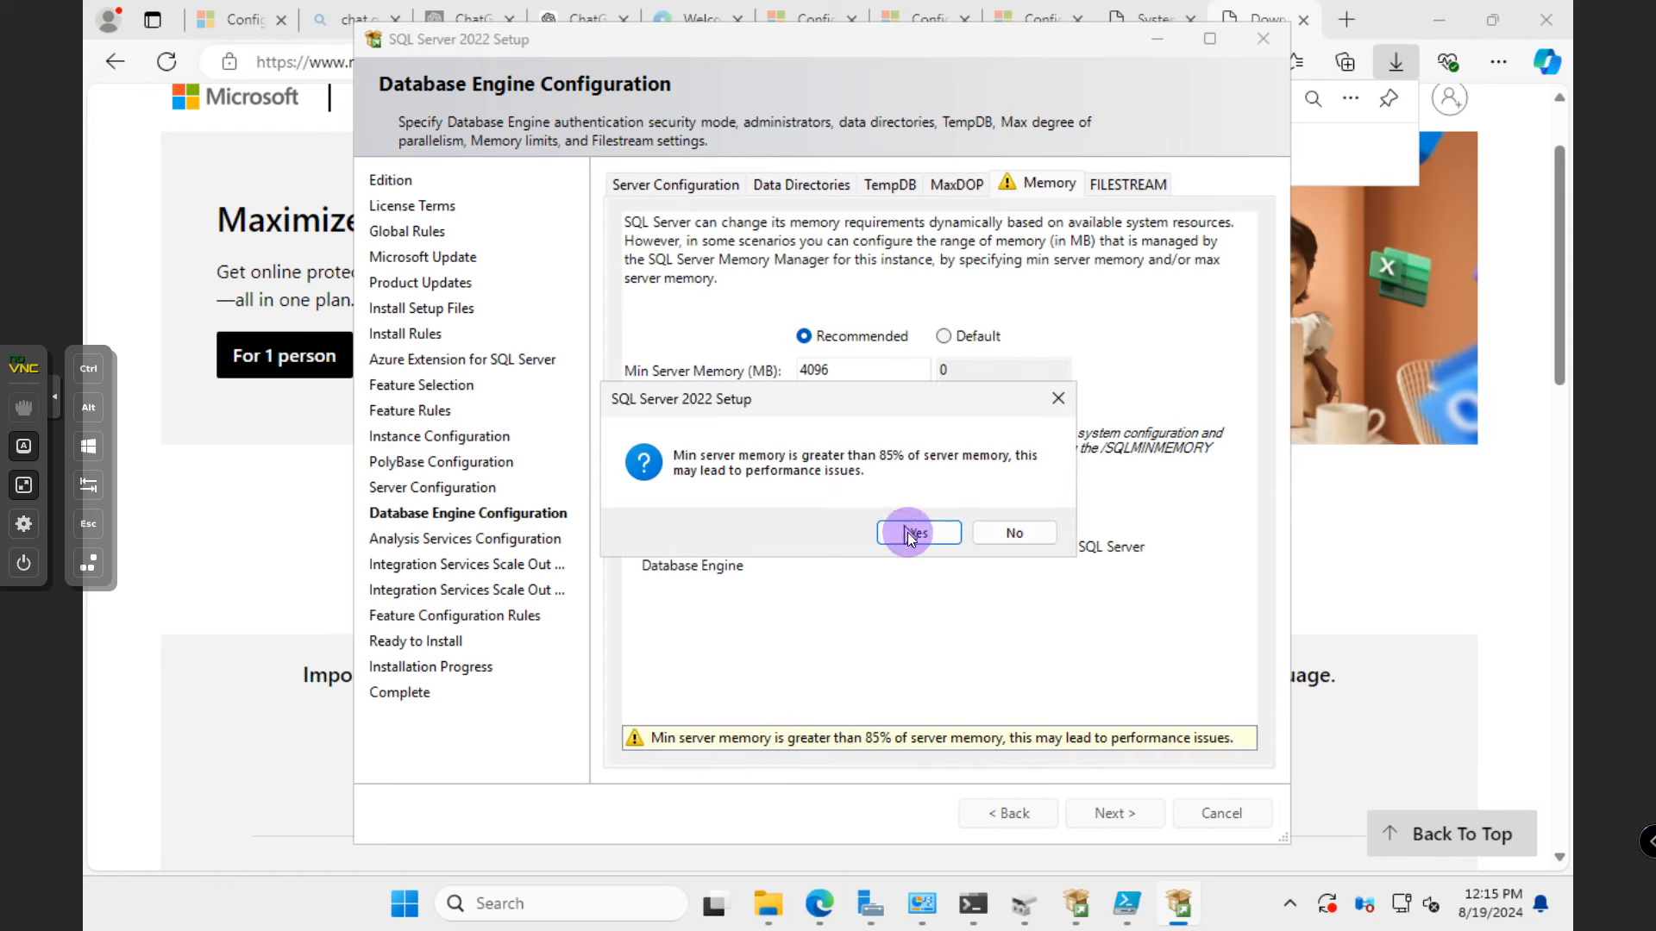
click(908, 534)
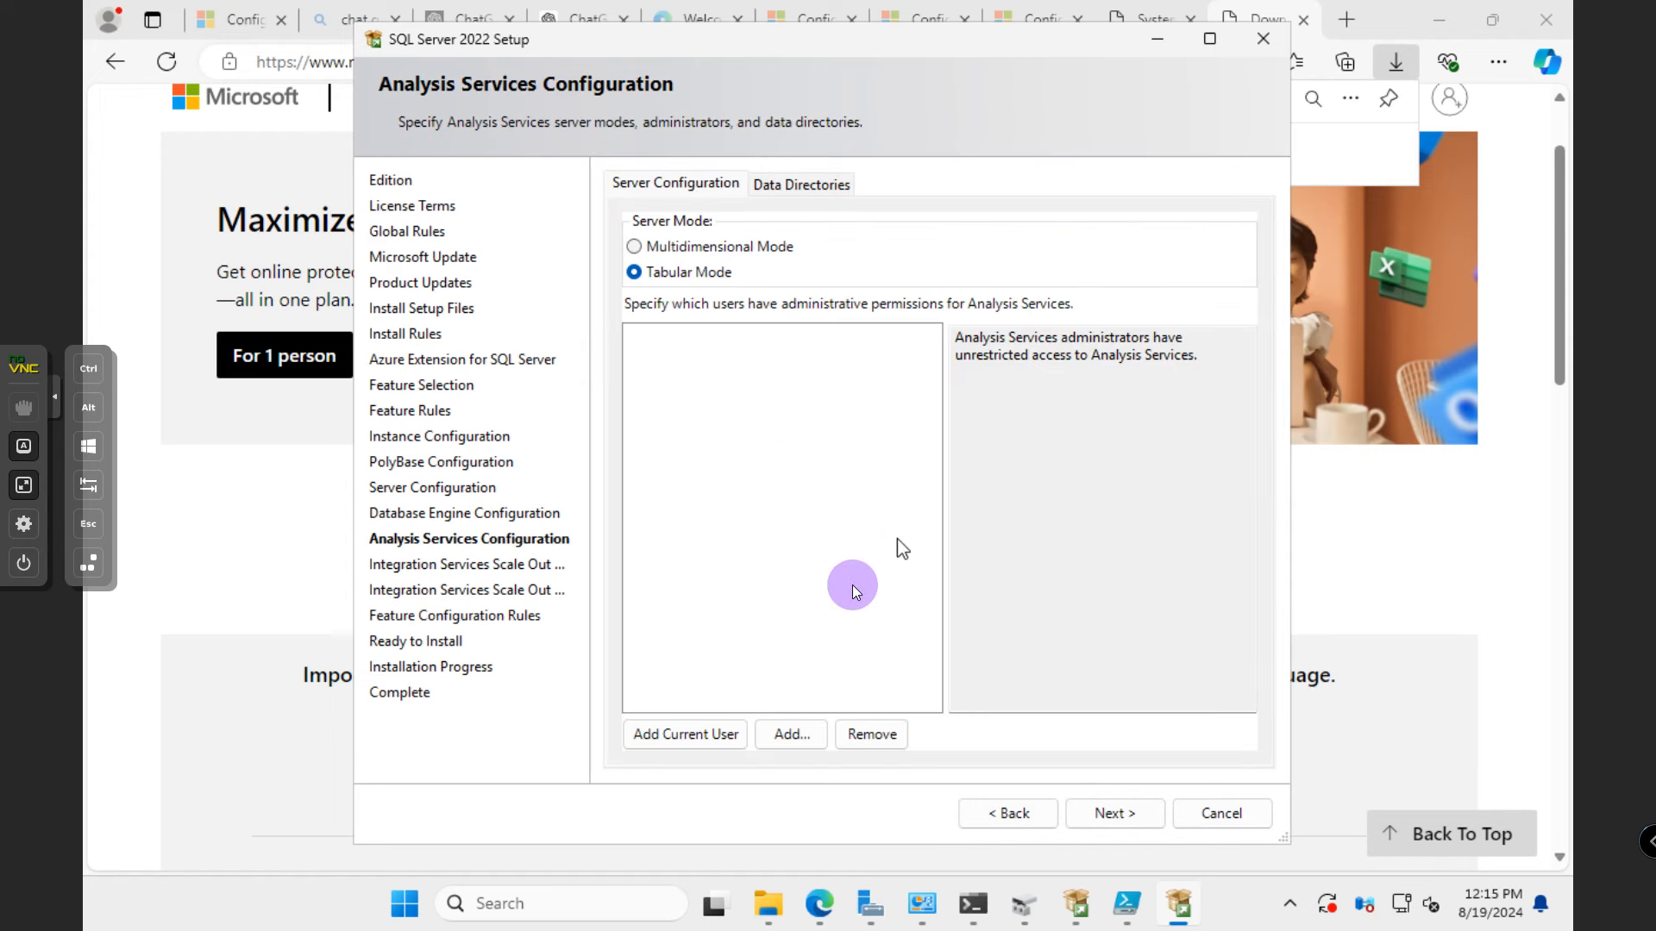
- Add the current user and the Administrator account as Analysis Services administrators
click(689, 729)
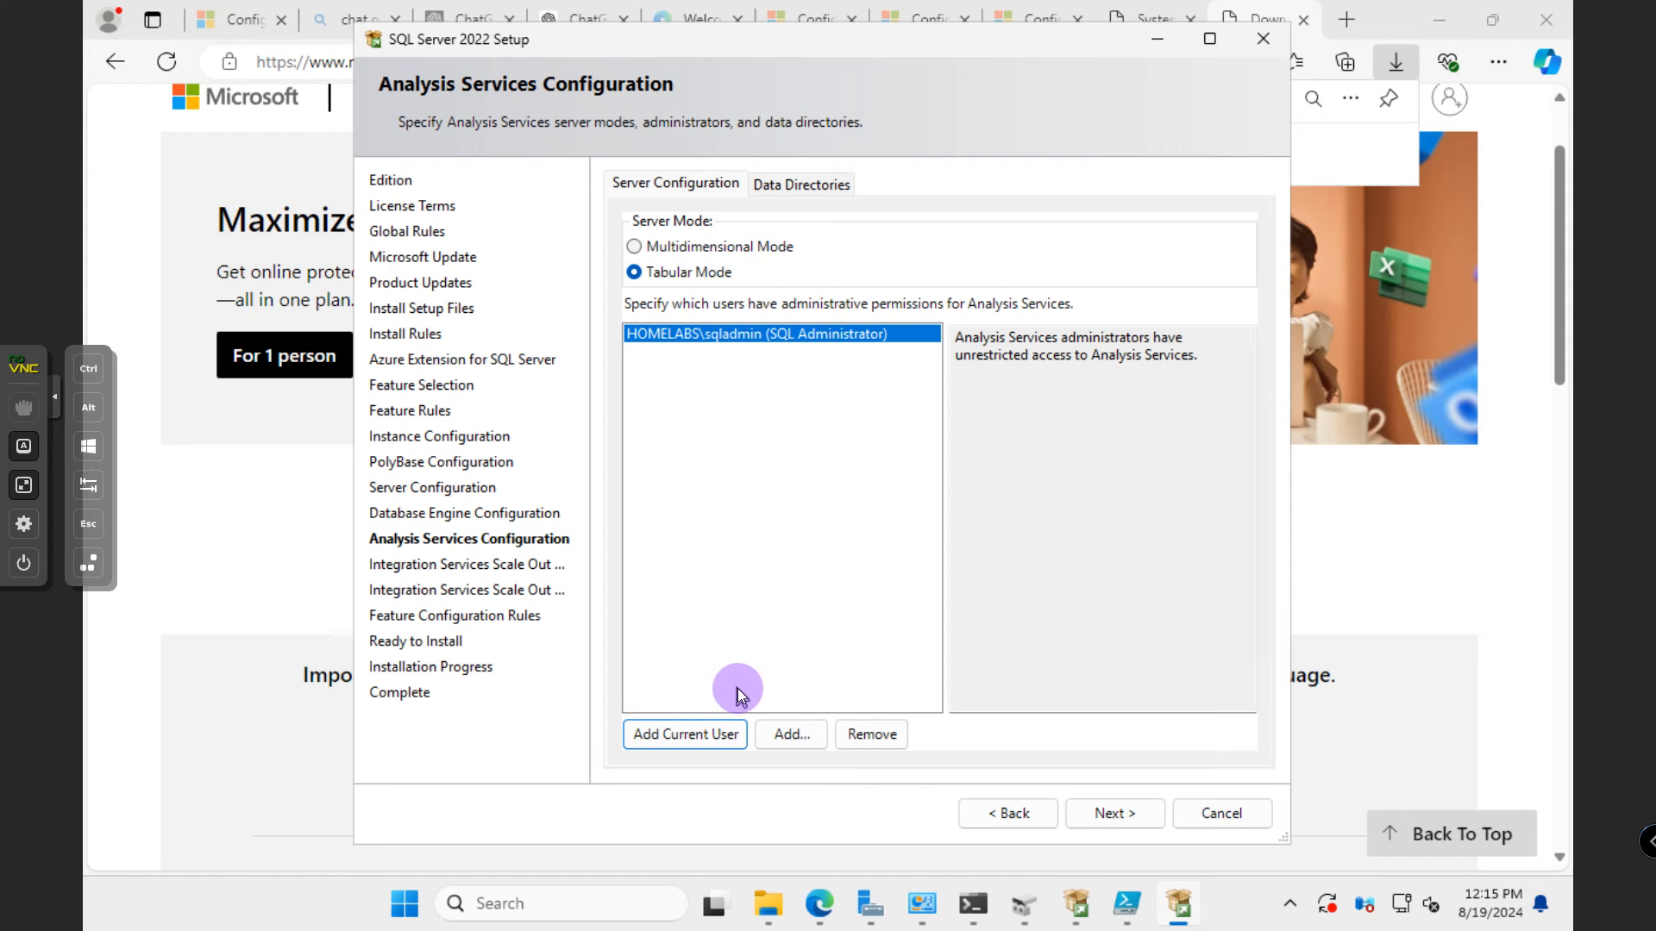
click(789, 738)
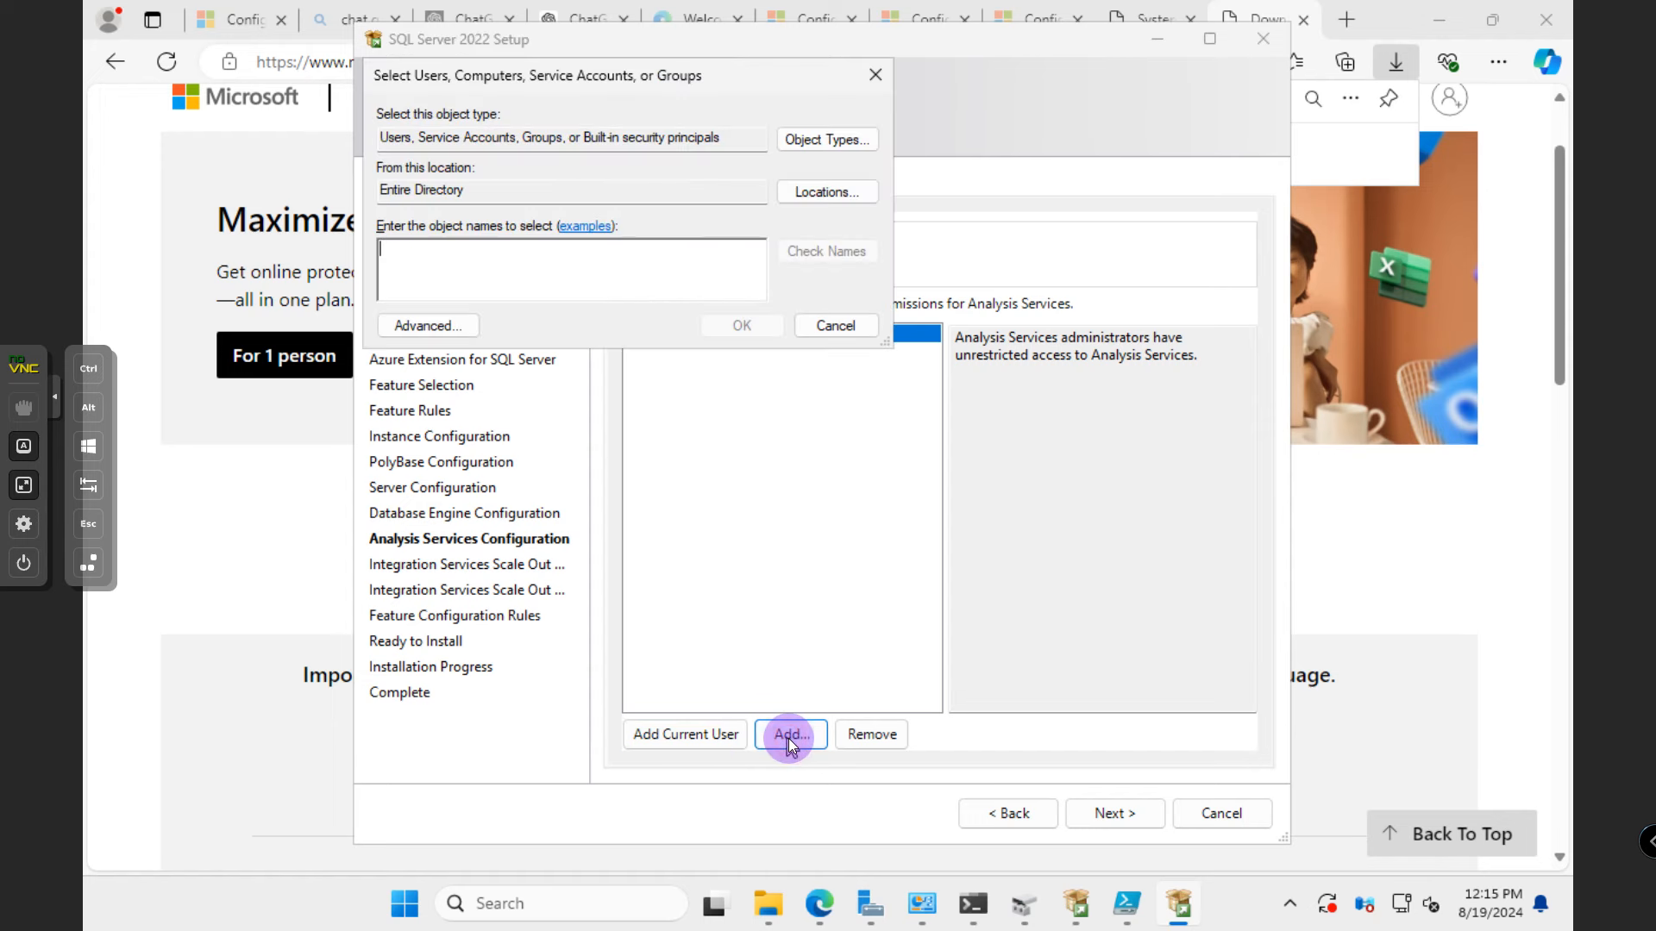
text(a)
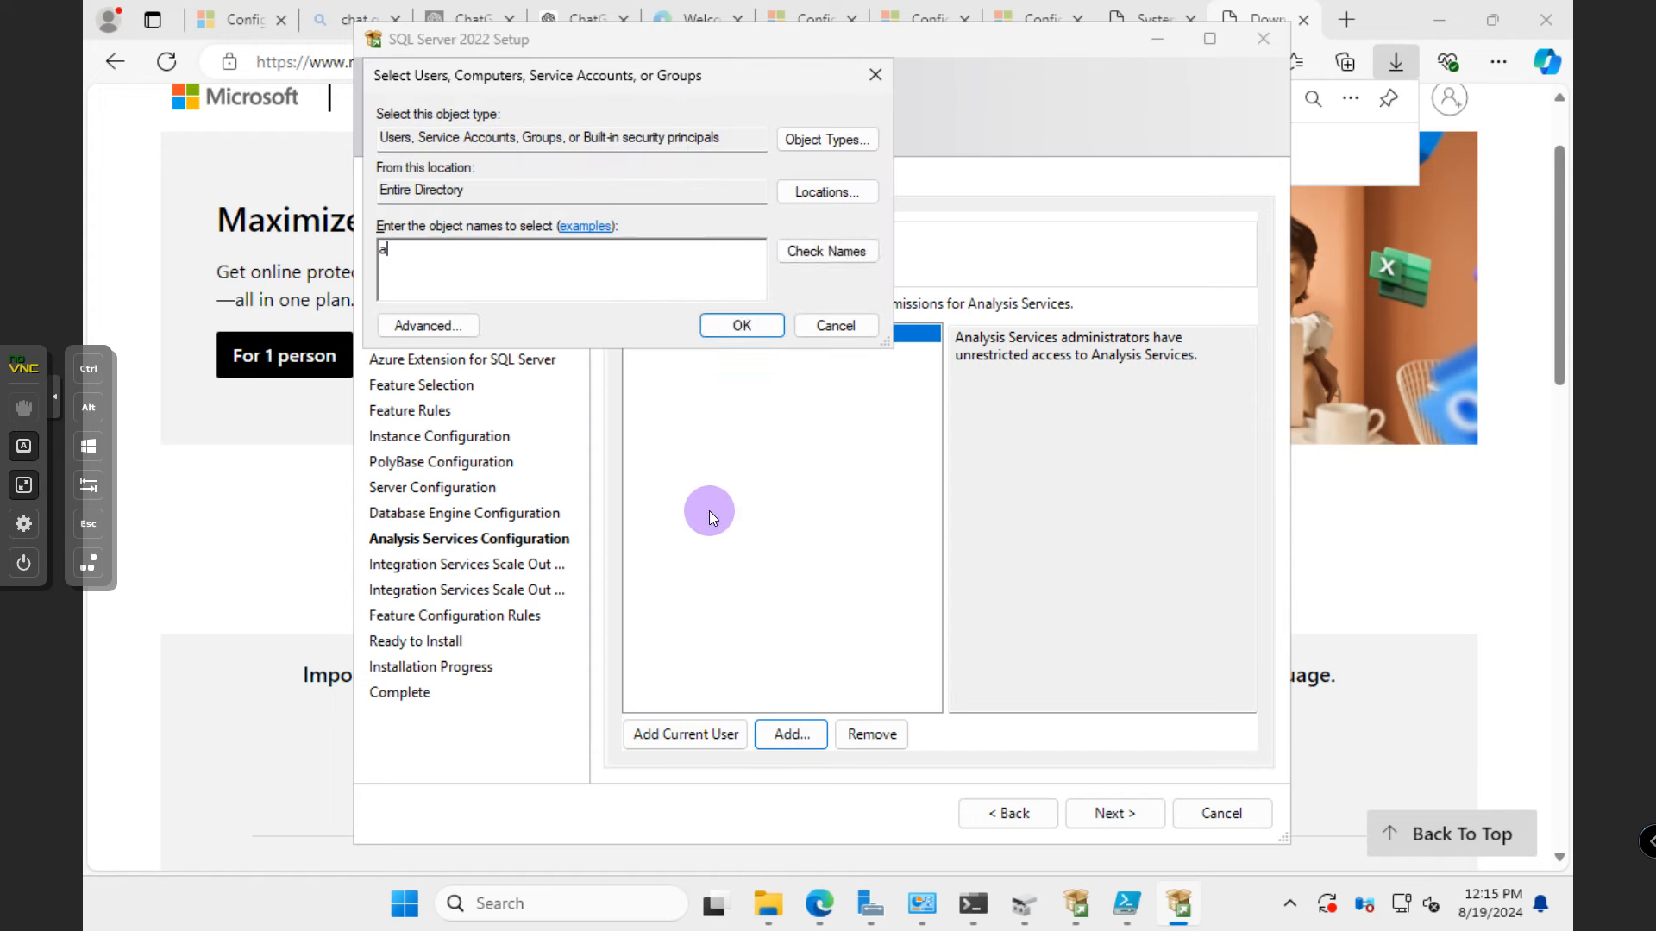
text(dministrator)
click(859, 267)
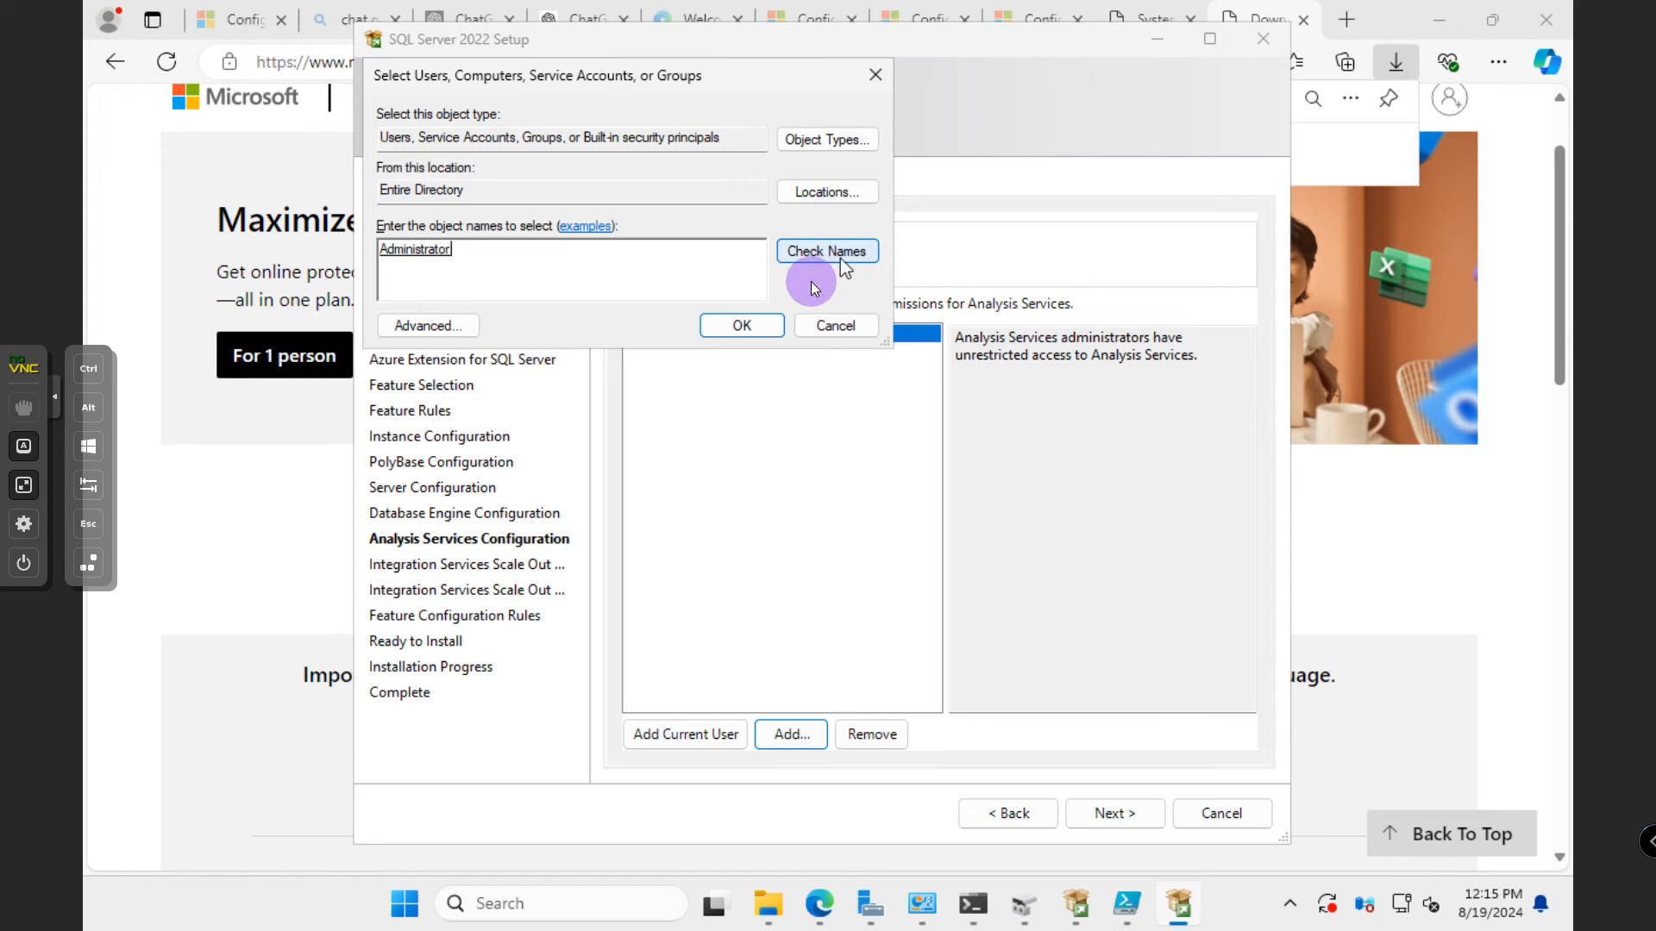
click(770, 325)
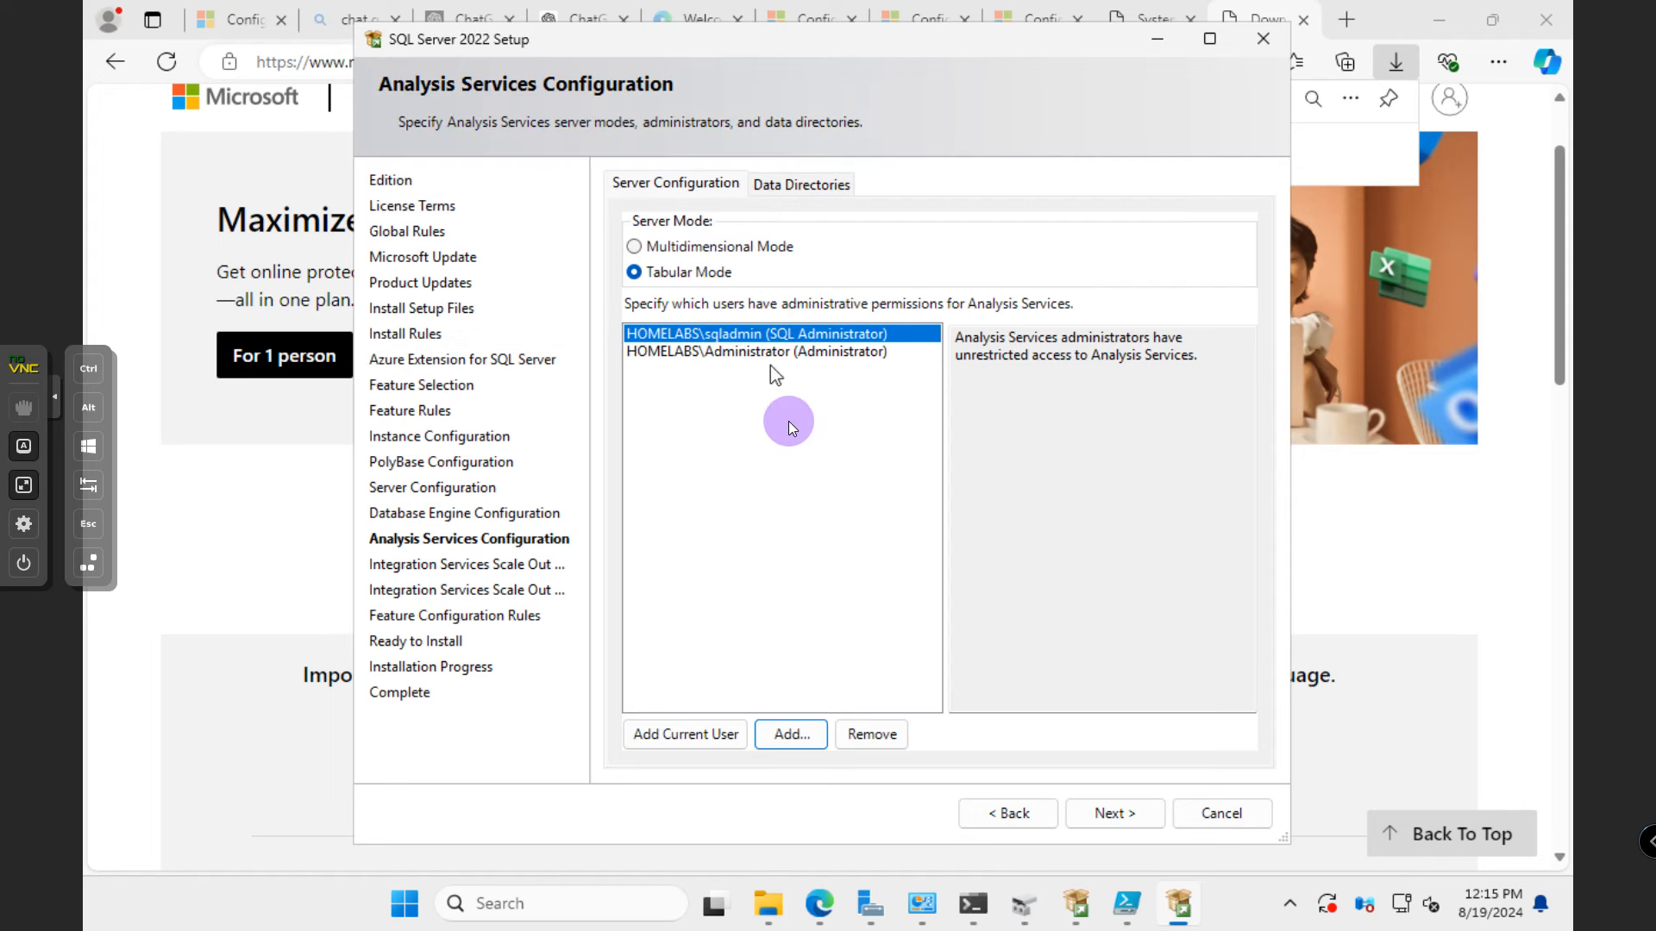
- Check the Analysis Services data directories and accept the default Integration Services Scale Out settings for the master and worker nodes
click(784, 184)
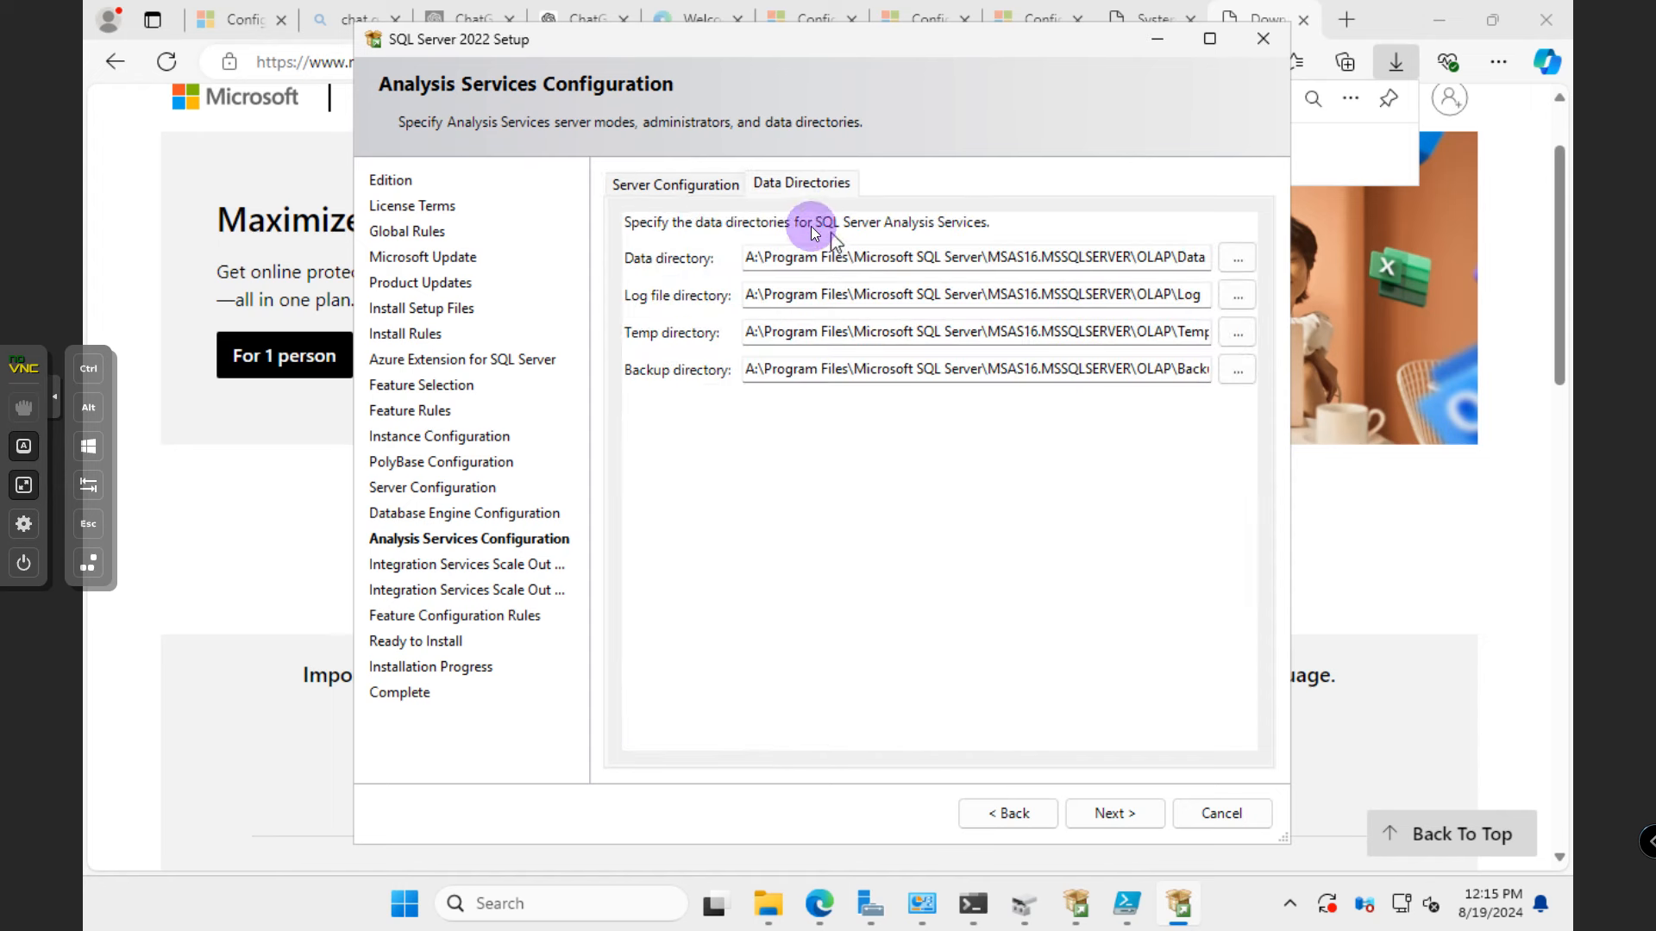
click(690, 184)
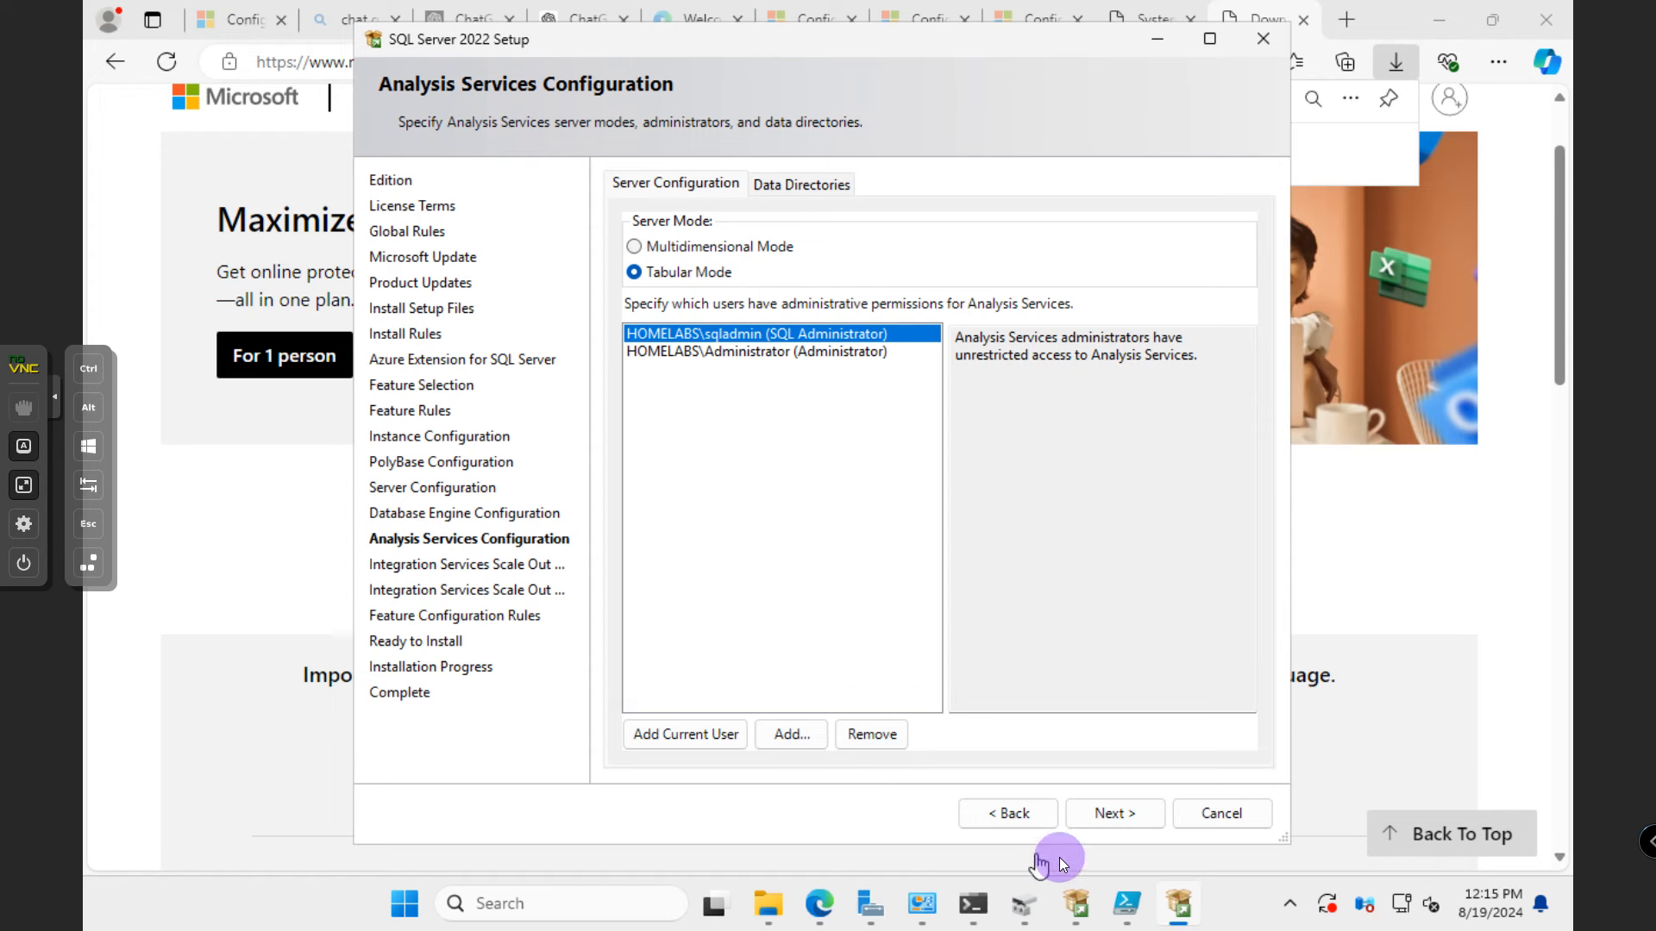
click(1106, 813)
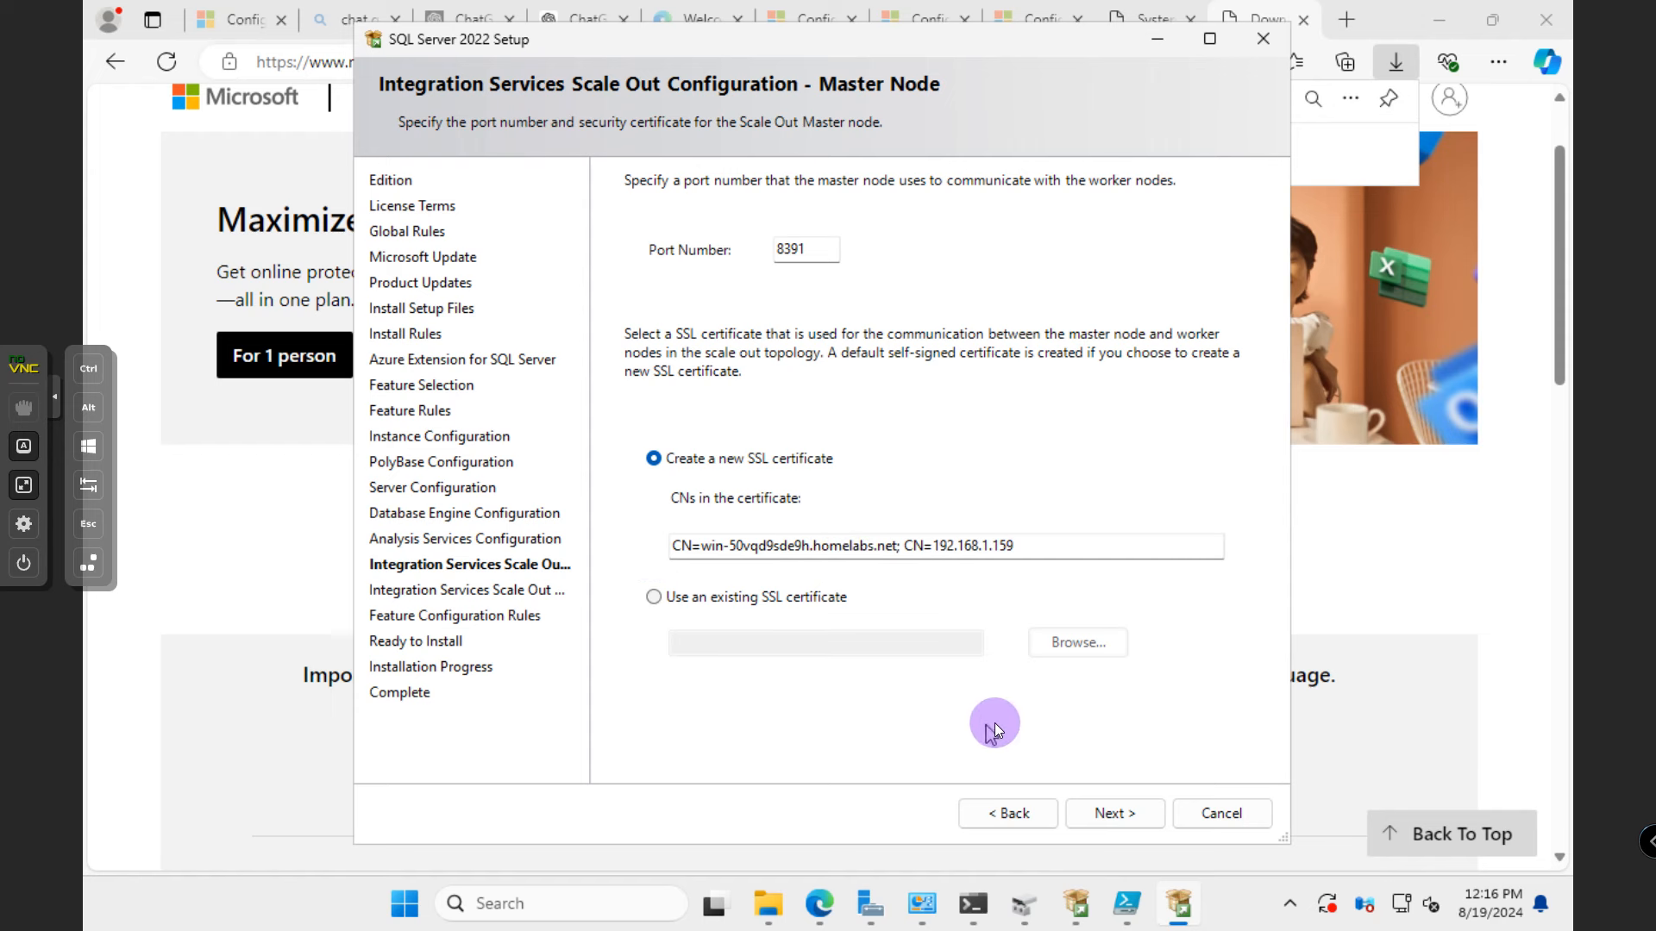
click(1113, 818)
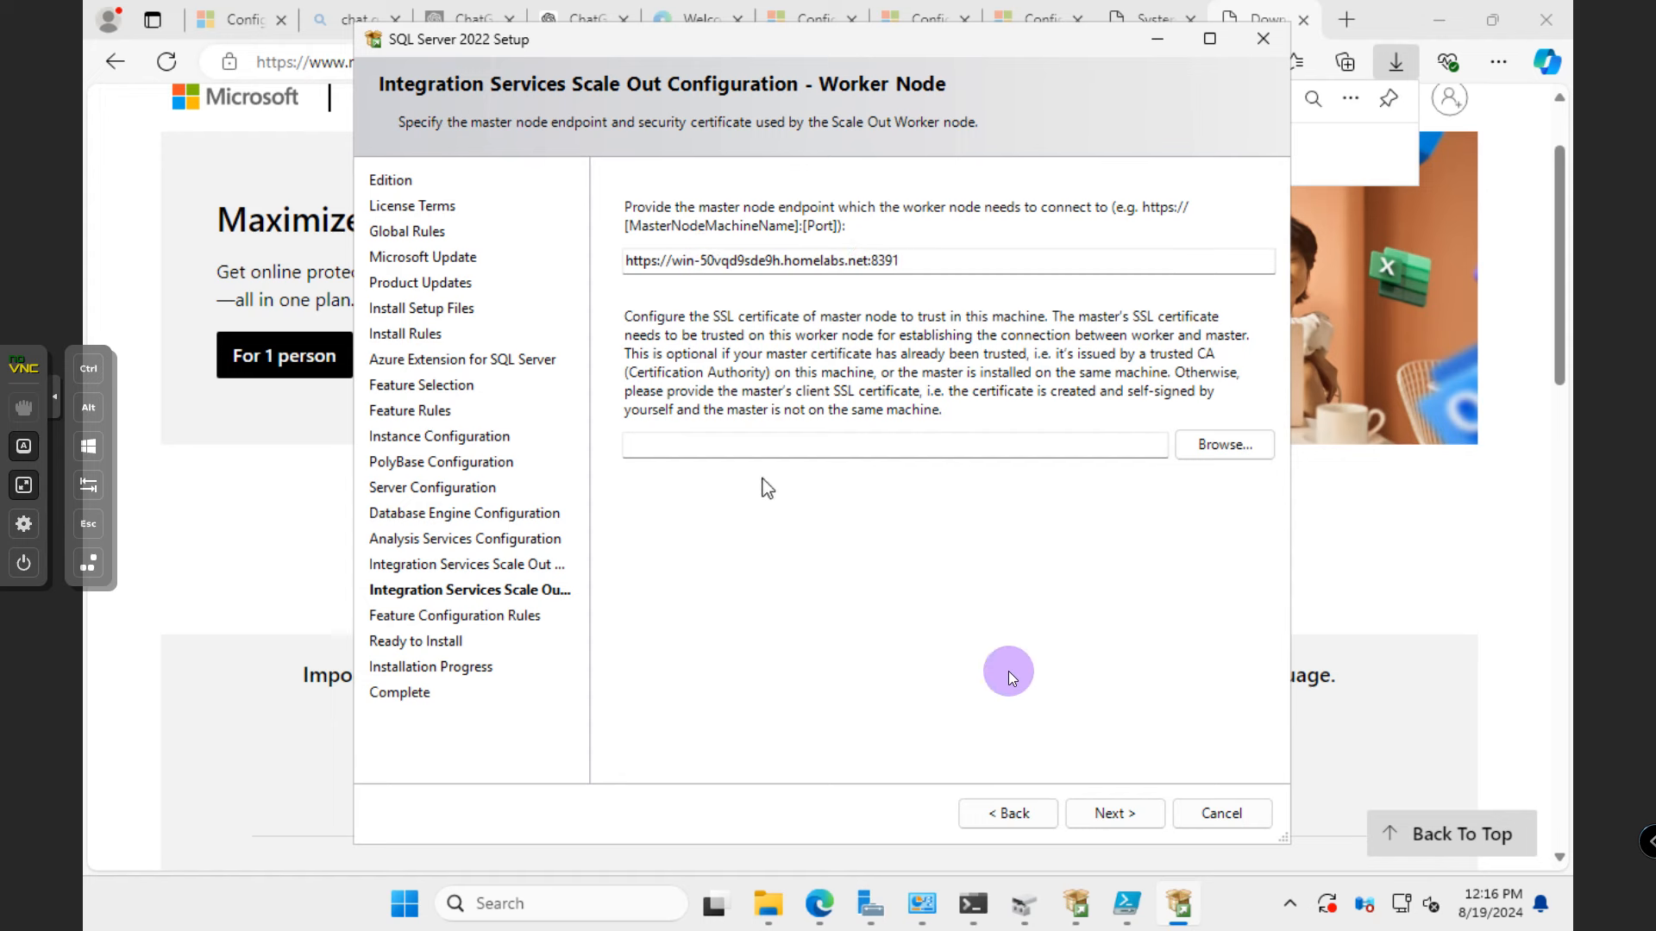
click(1109, 814)
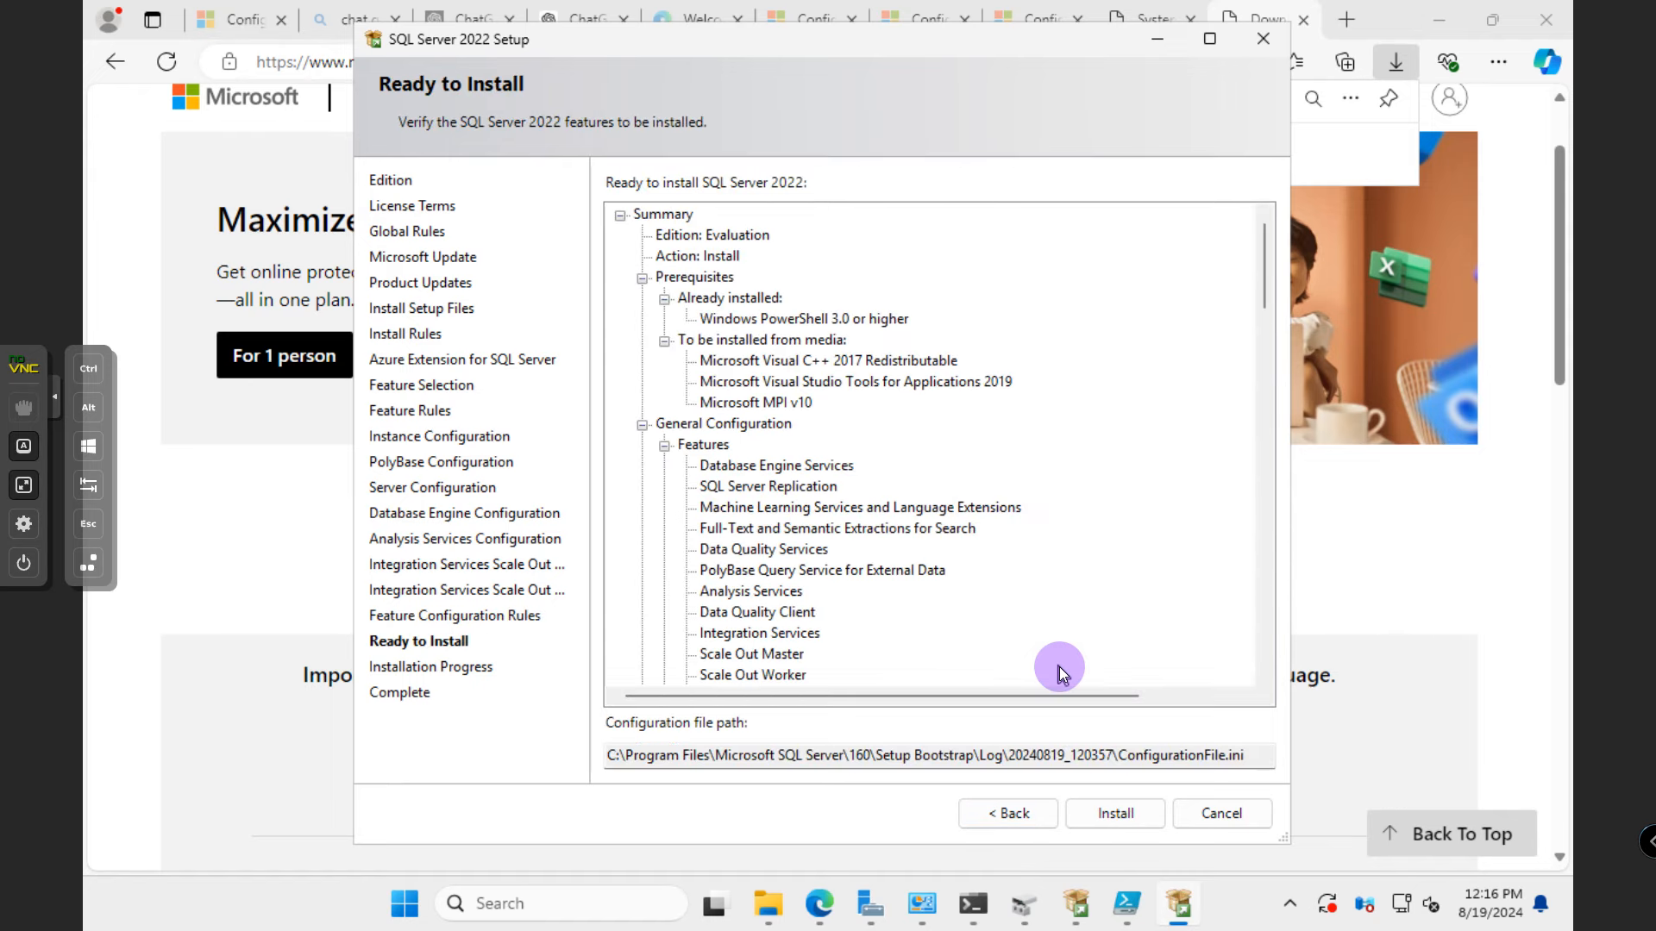
- Review the full Ready to Install summary and start the SQL Server 2022 installation
scroll(1080, 618, down, 12)
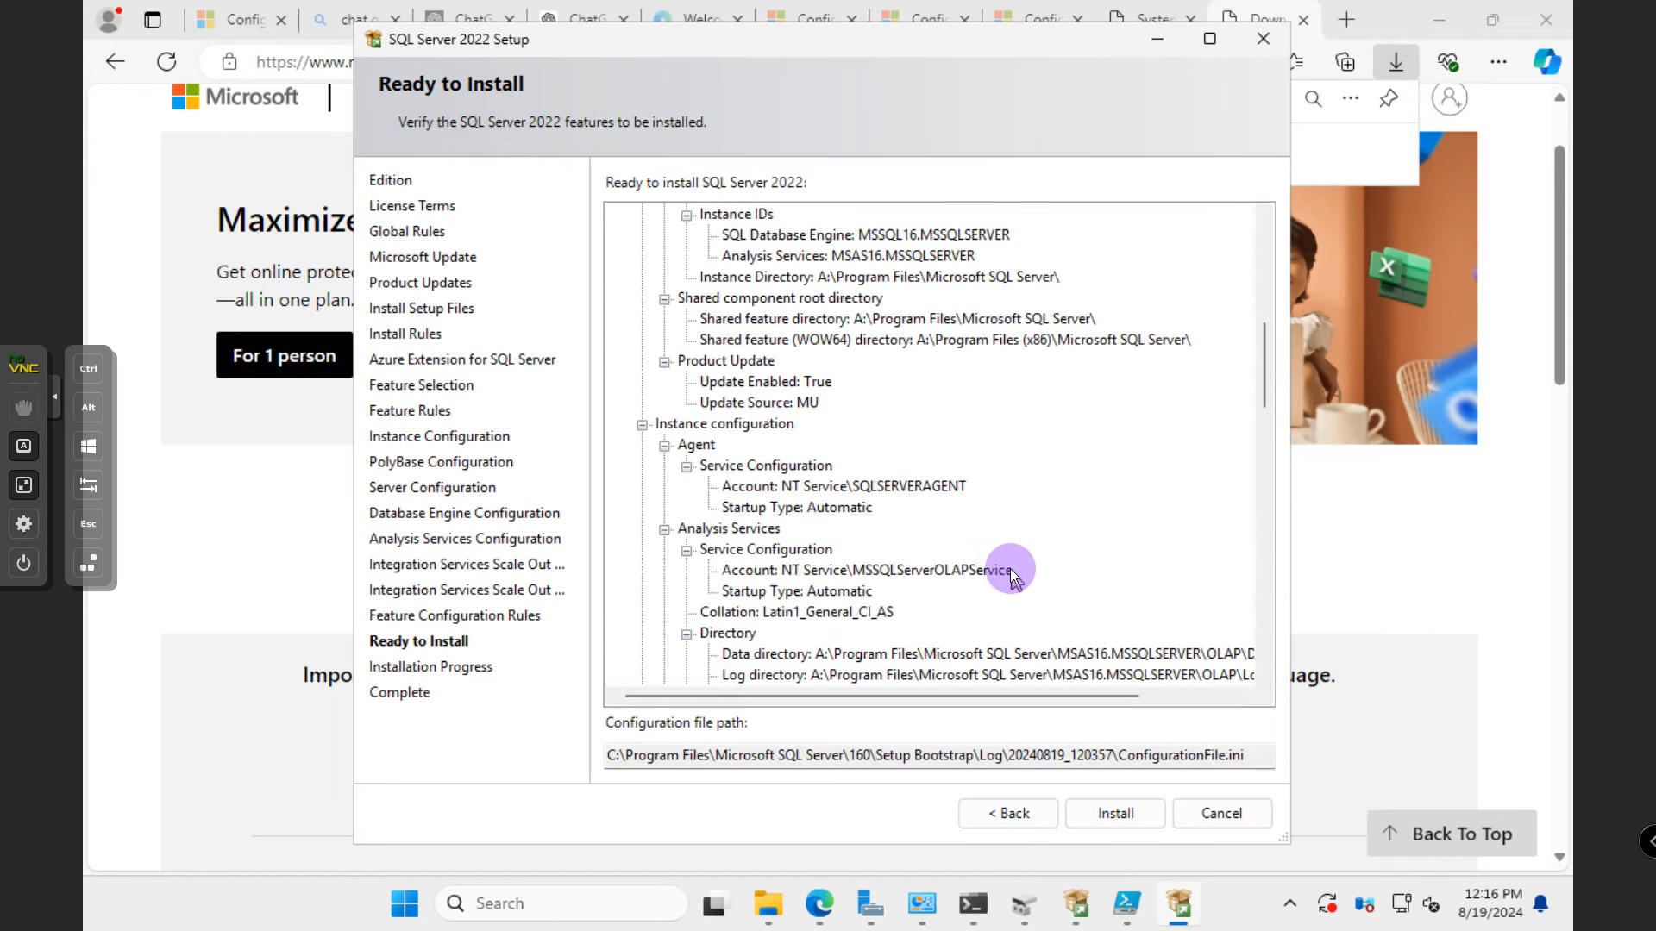
scroll(1004, 557, down, 6)
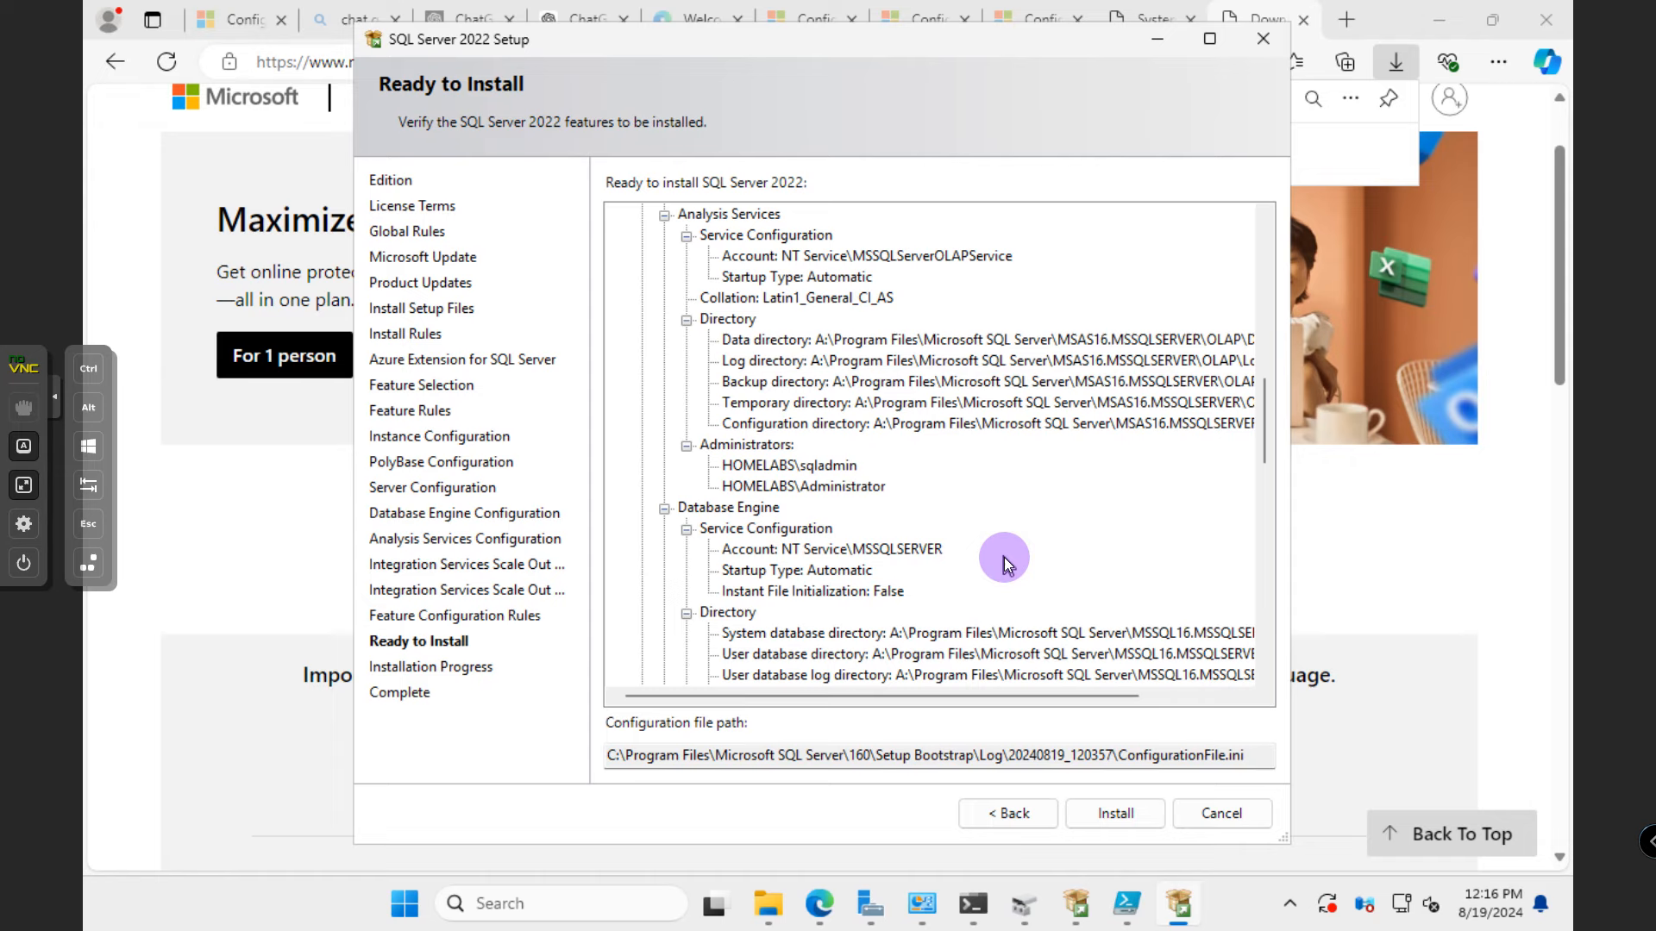
scroll(1002, 563, down, 6)
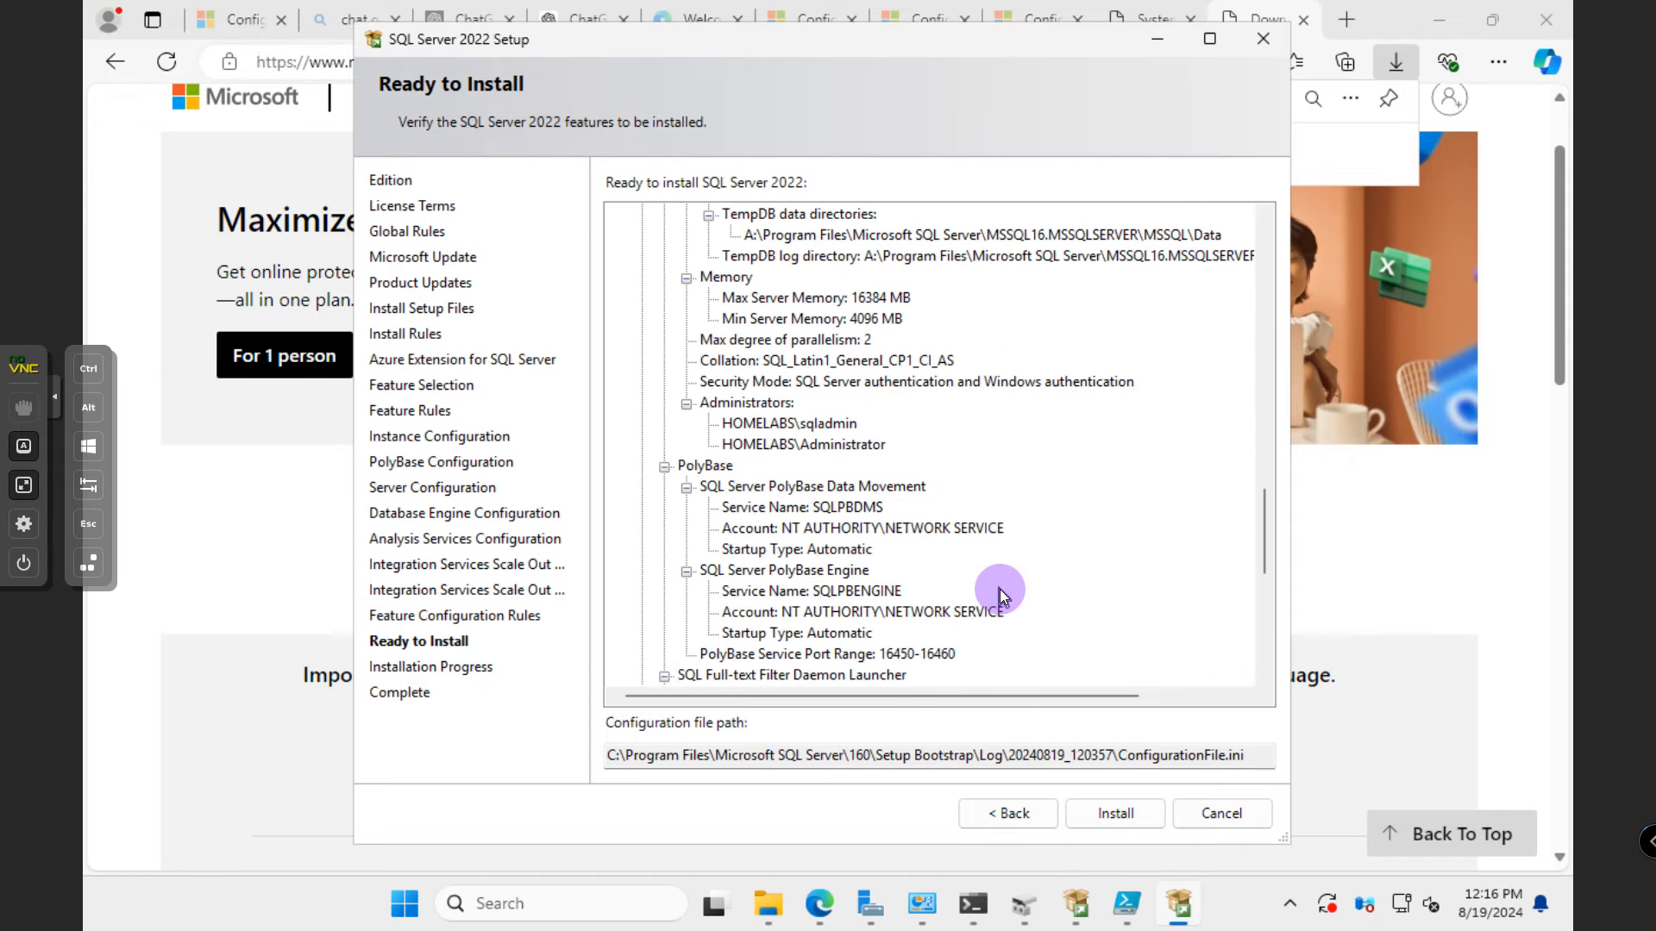
scroll(1000, 588, down, 7)
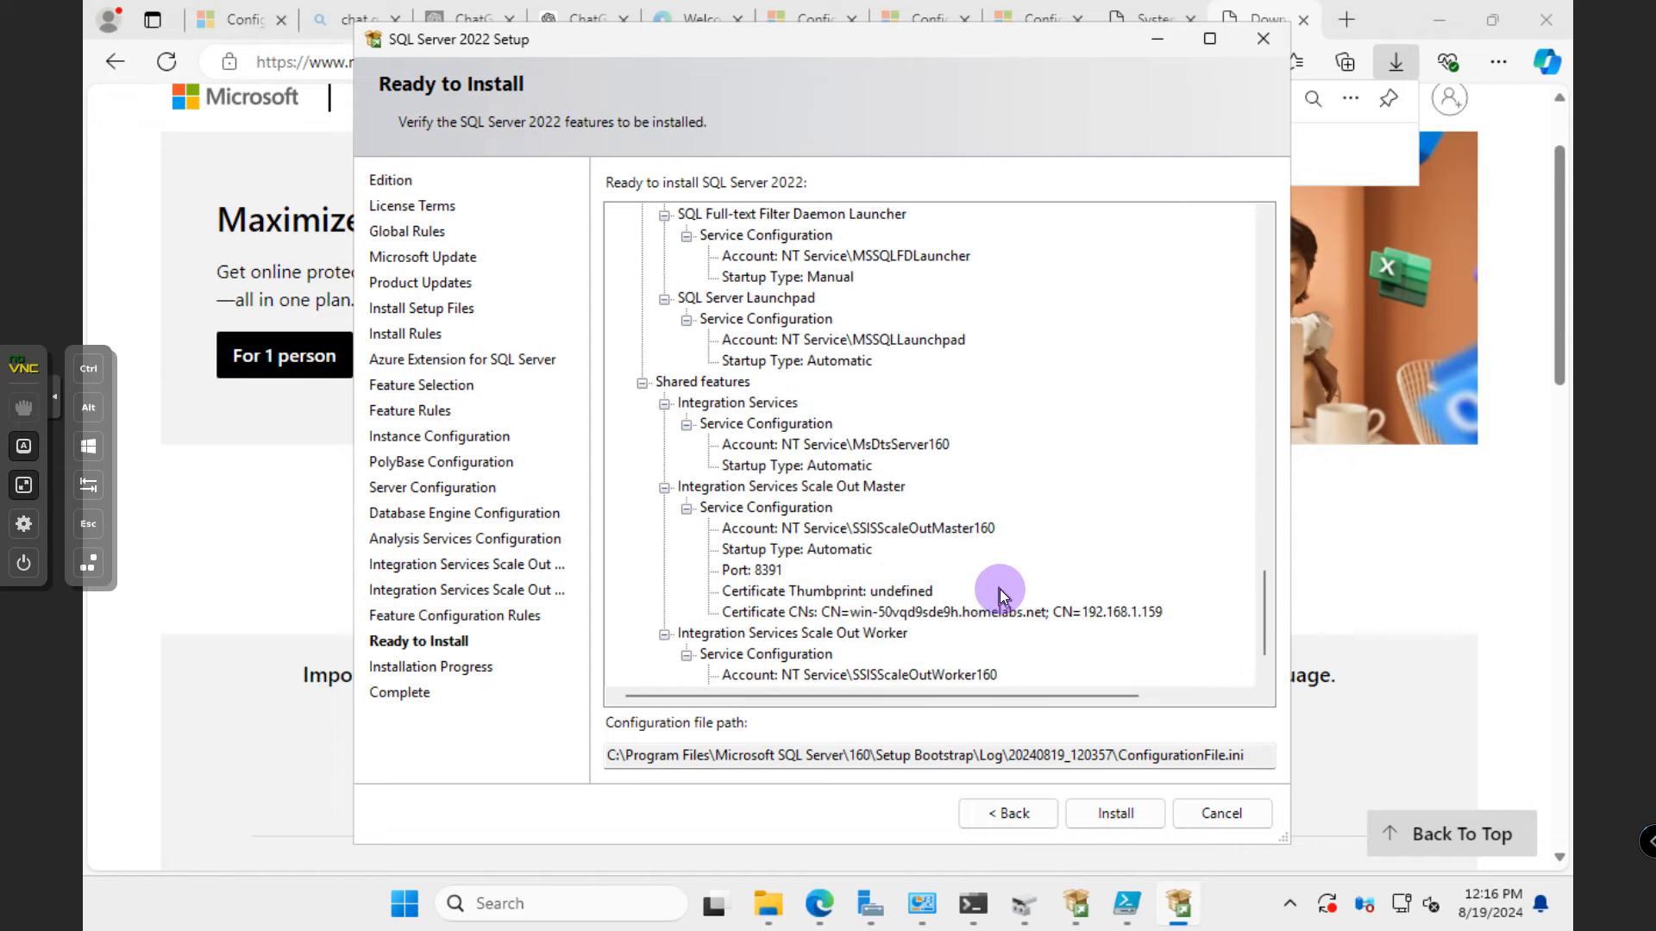
scroll(1001, 588, down, 1)
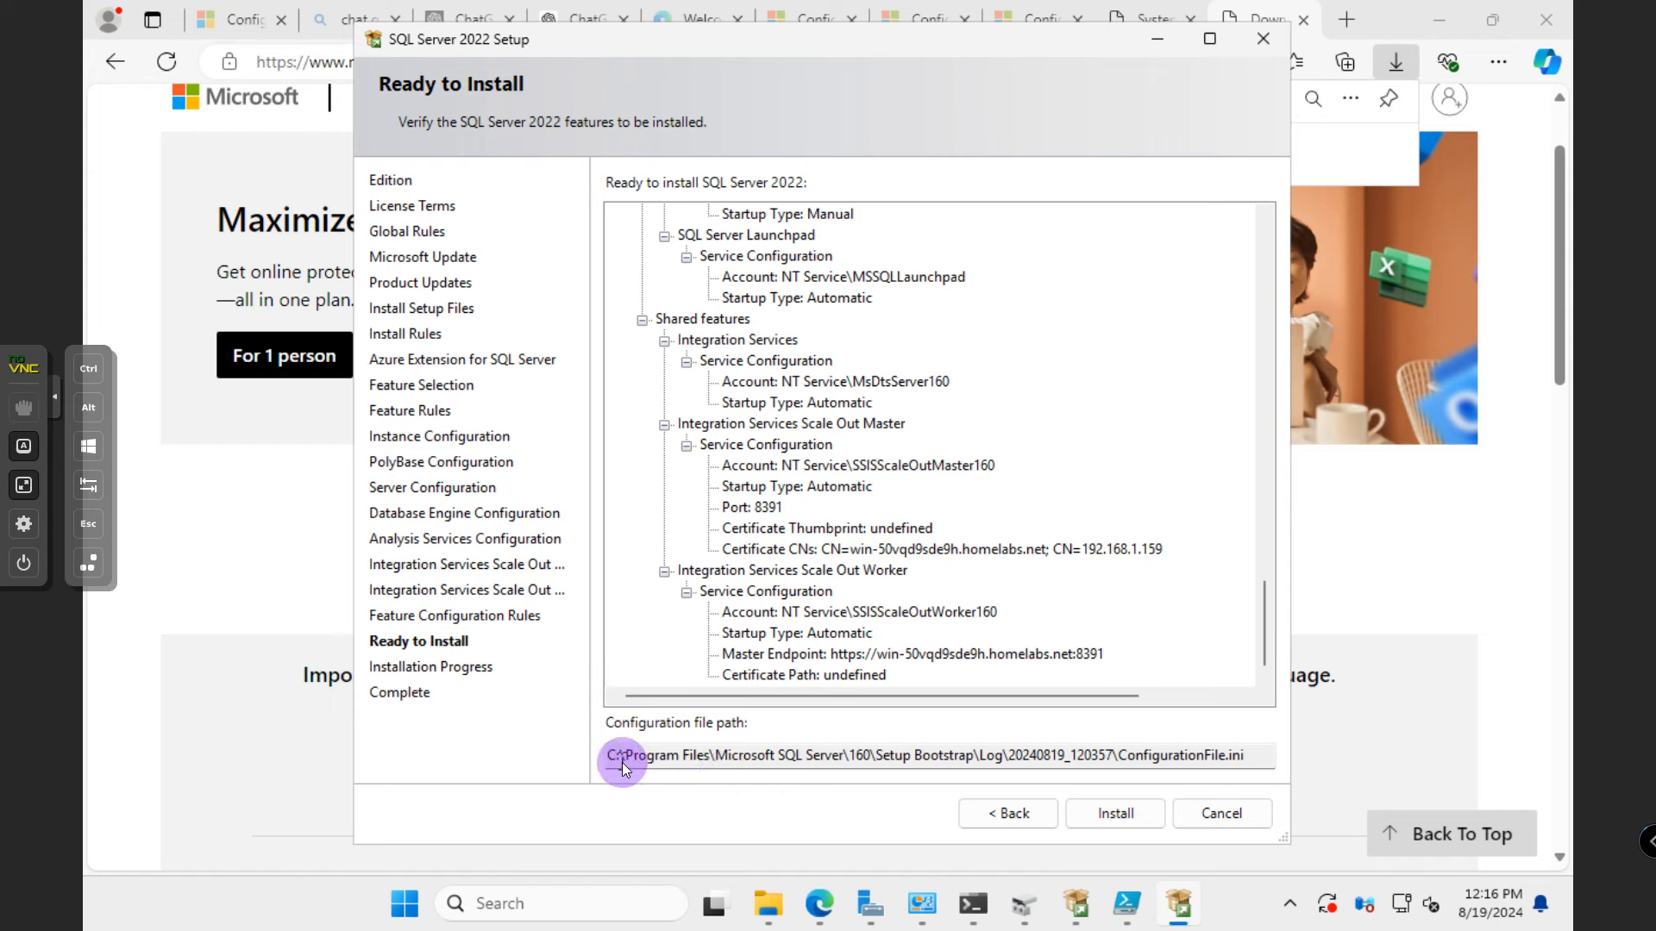
click(1106, 816)
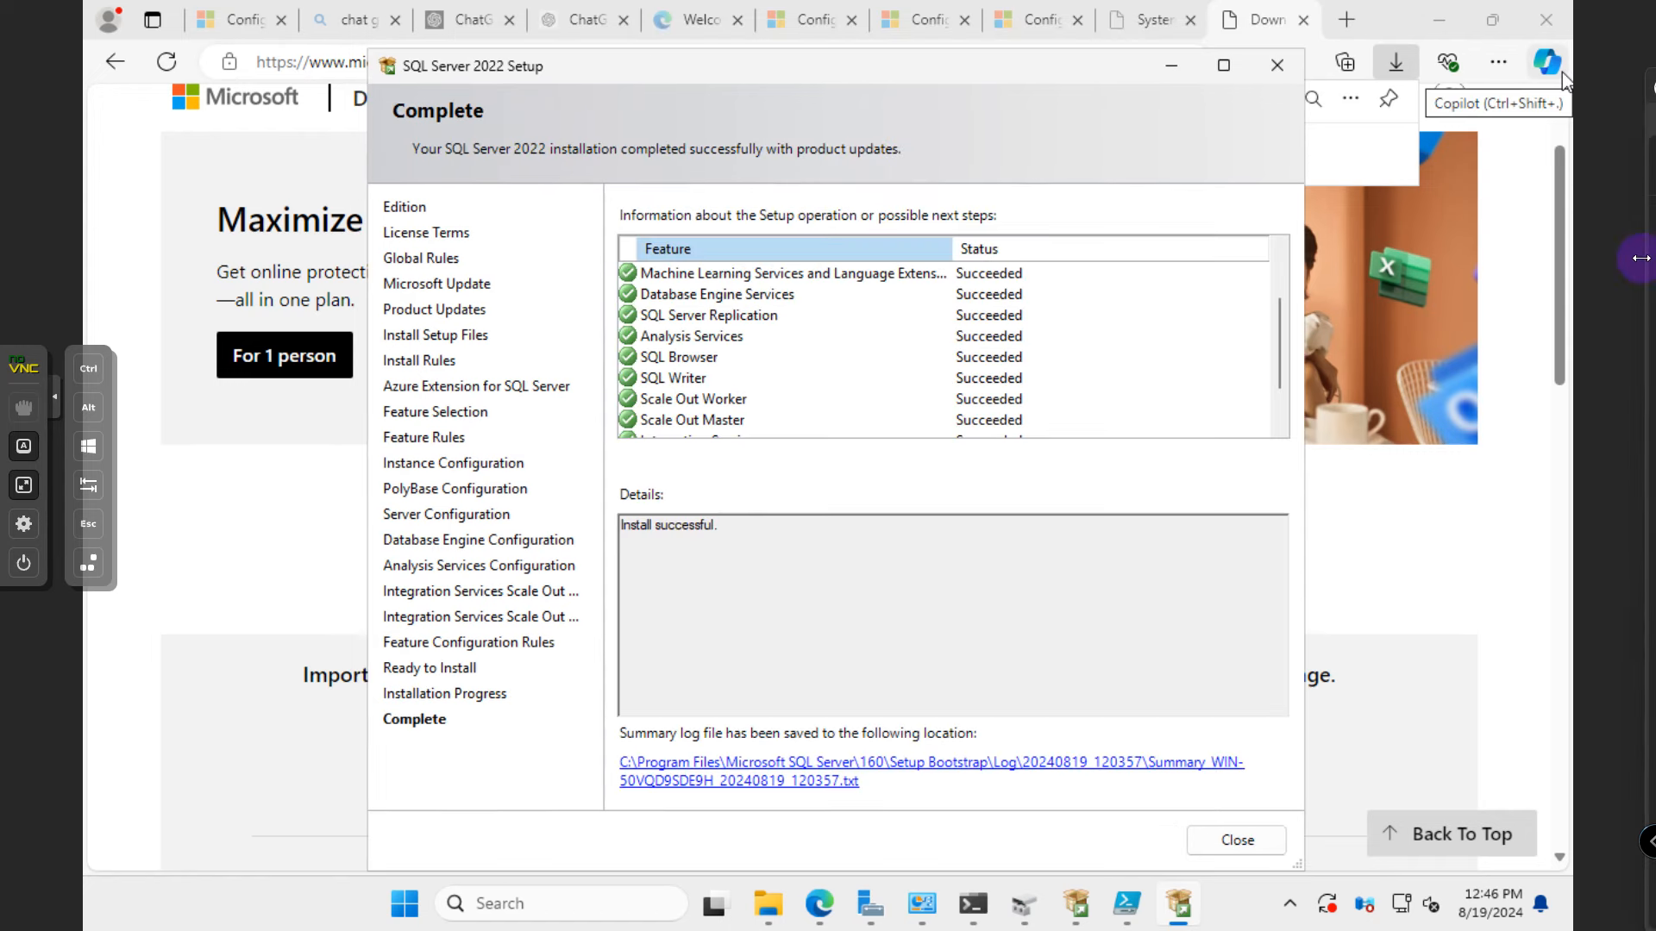
- Check the installation status of all features and close the completed SQL Server 2022 setup
scroll(885, 409, down, 1)
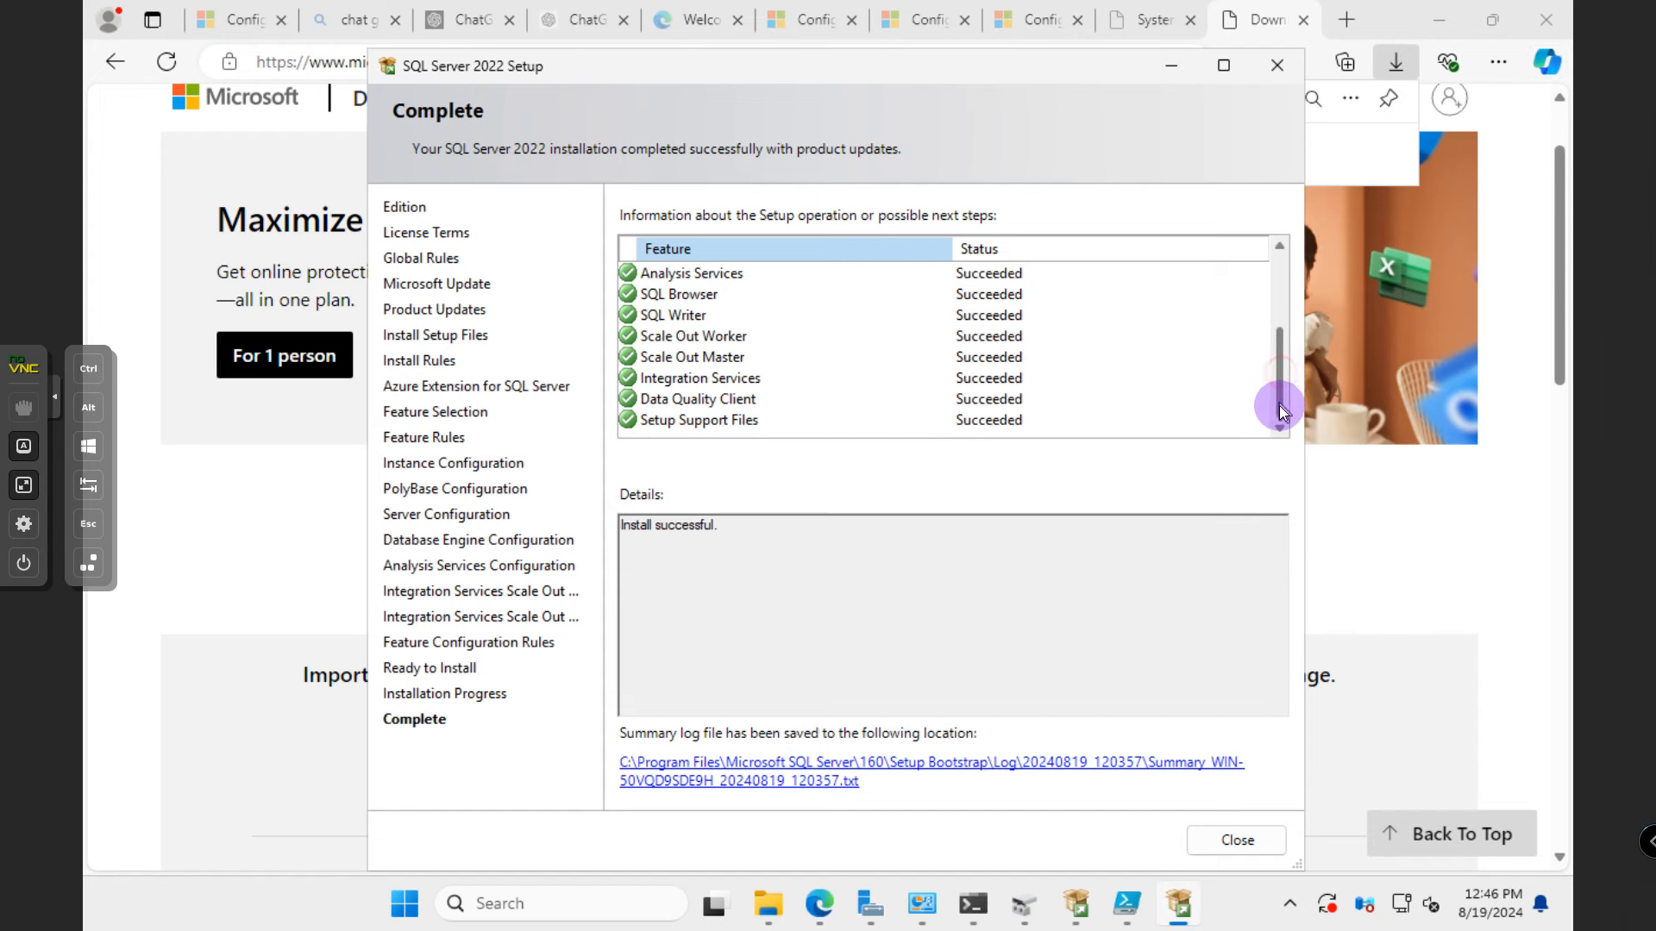
mouse_move(1280, 405)
mouse_down()
mouse_move(1274, 247)
mouse_move(1285, 423)
mouse_up()
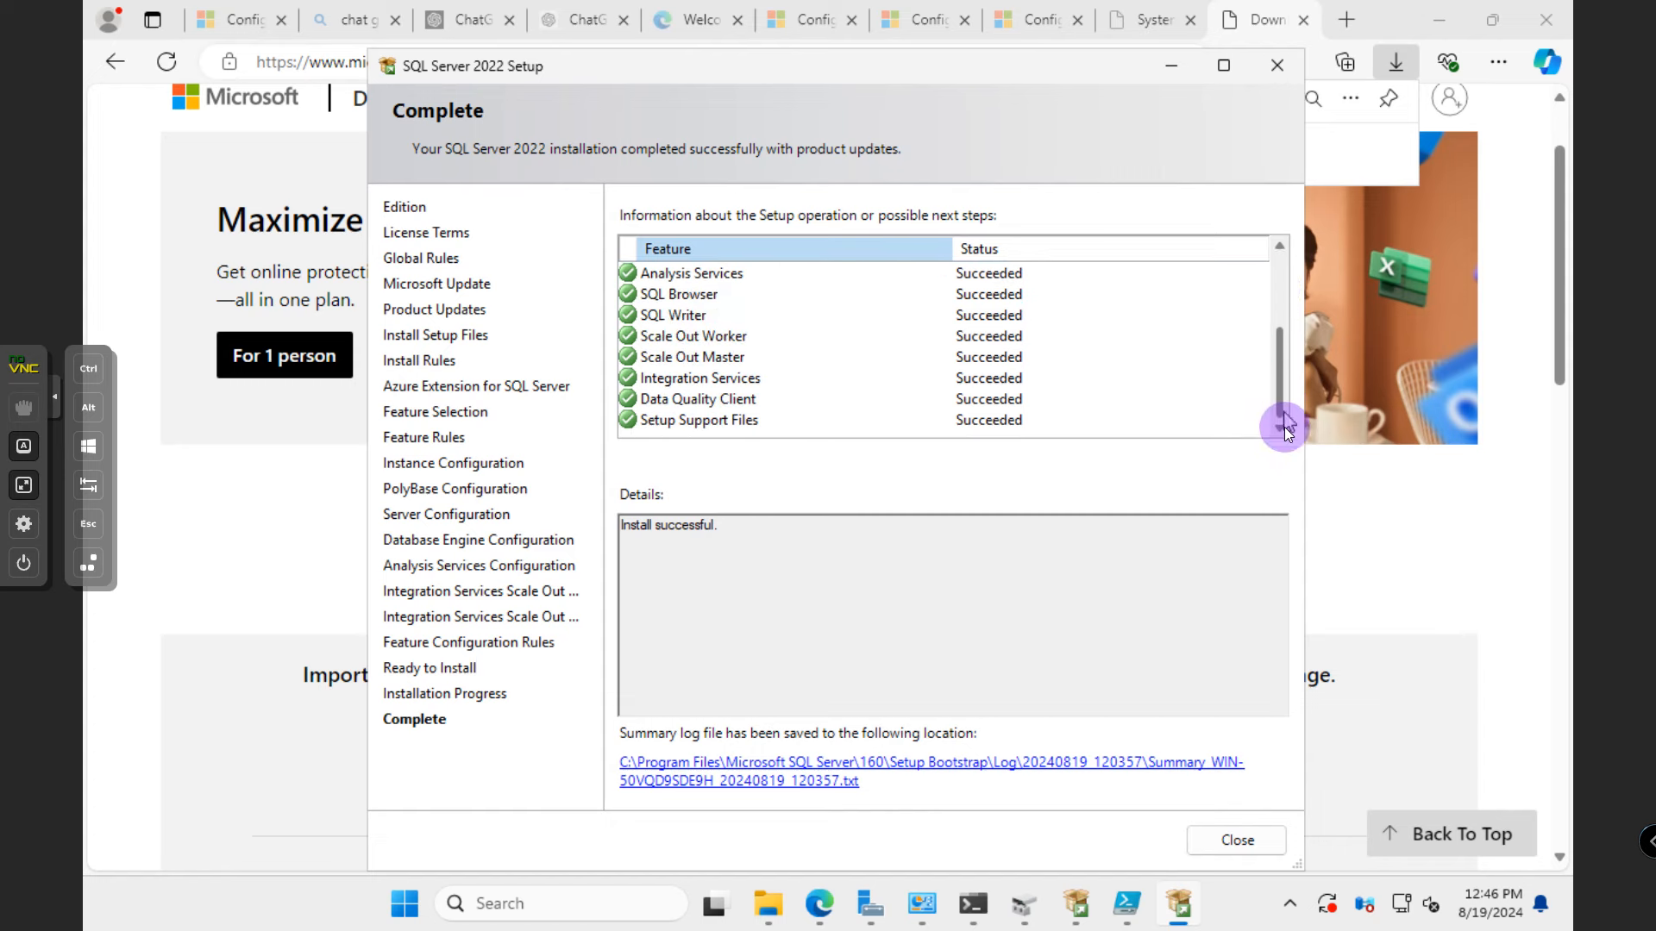
click(1209, 844)
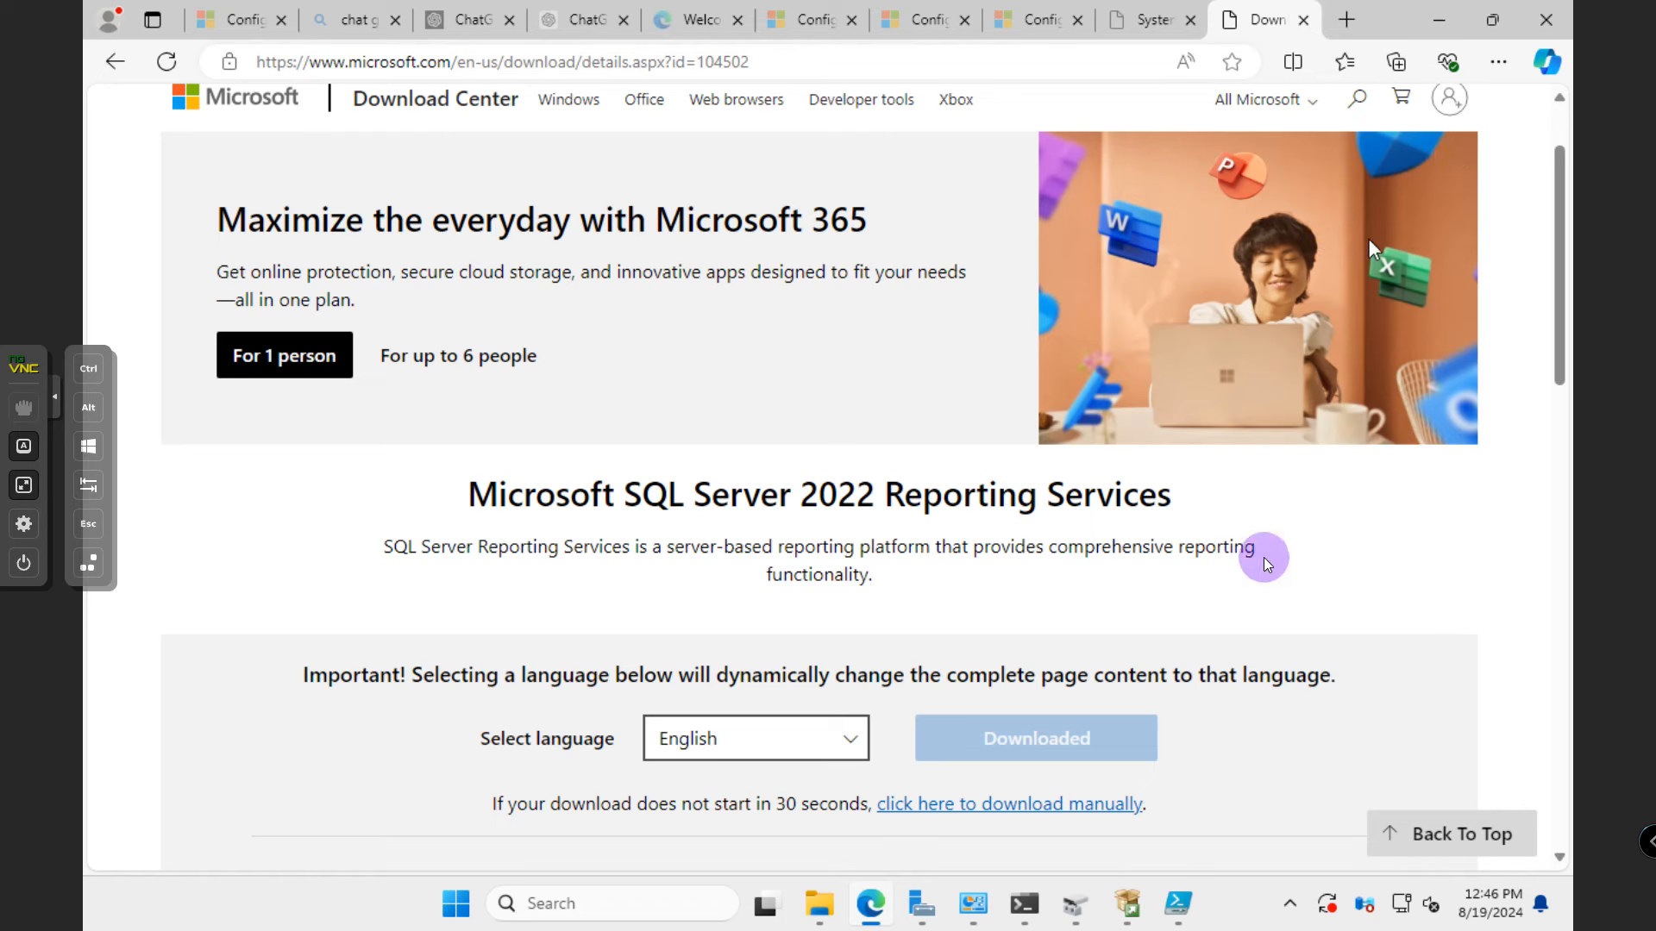
- Open the Downloads folder in File Explorer, widen its window and launch the SQLServerReportingServices installer
click(820, 903)
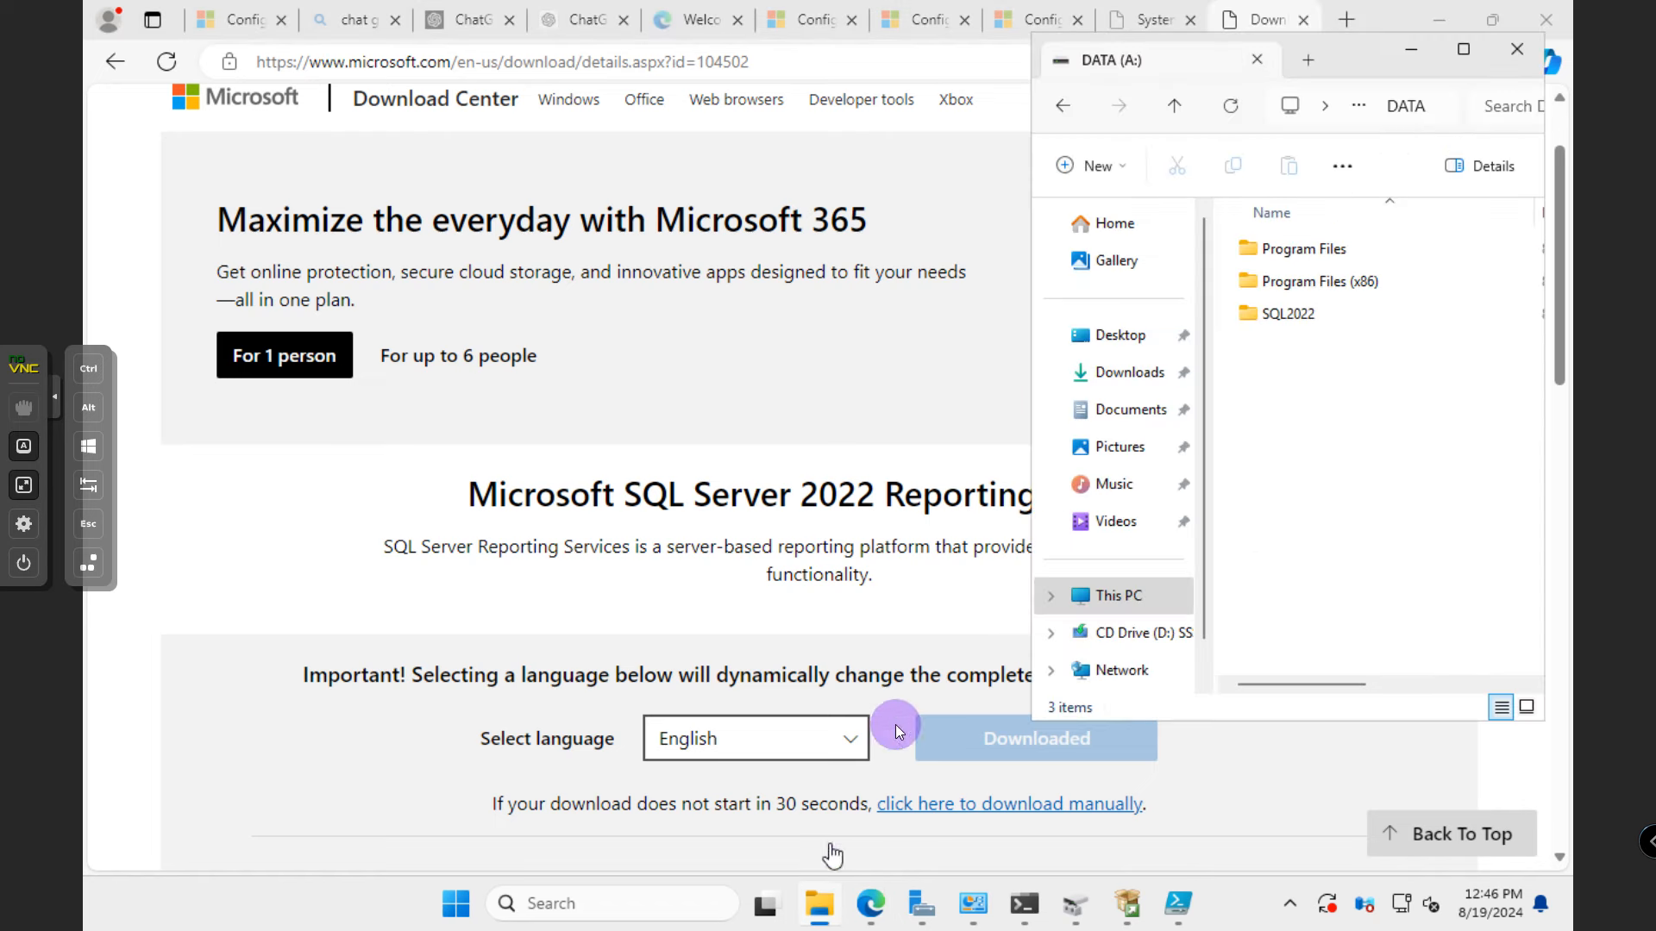
click(1127, 372)
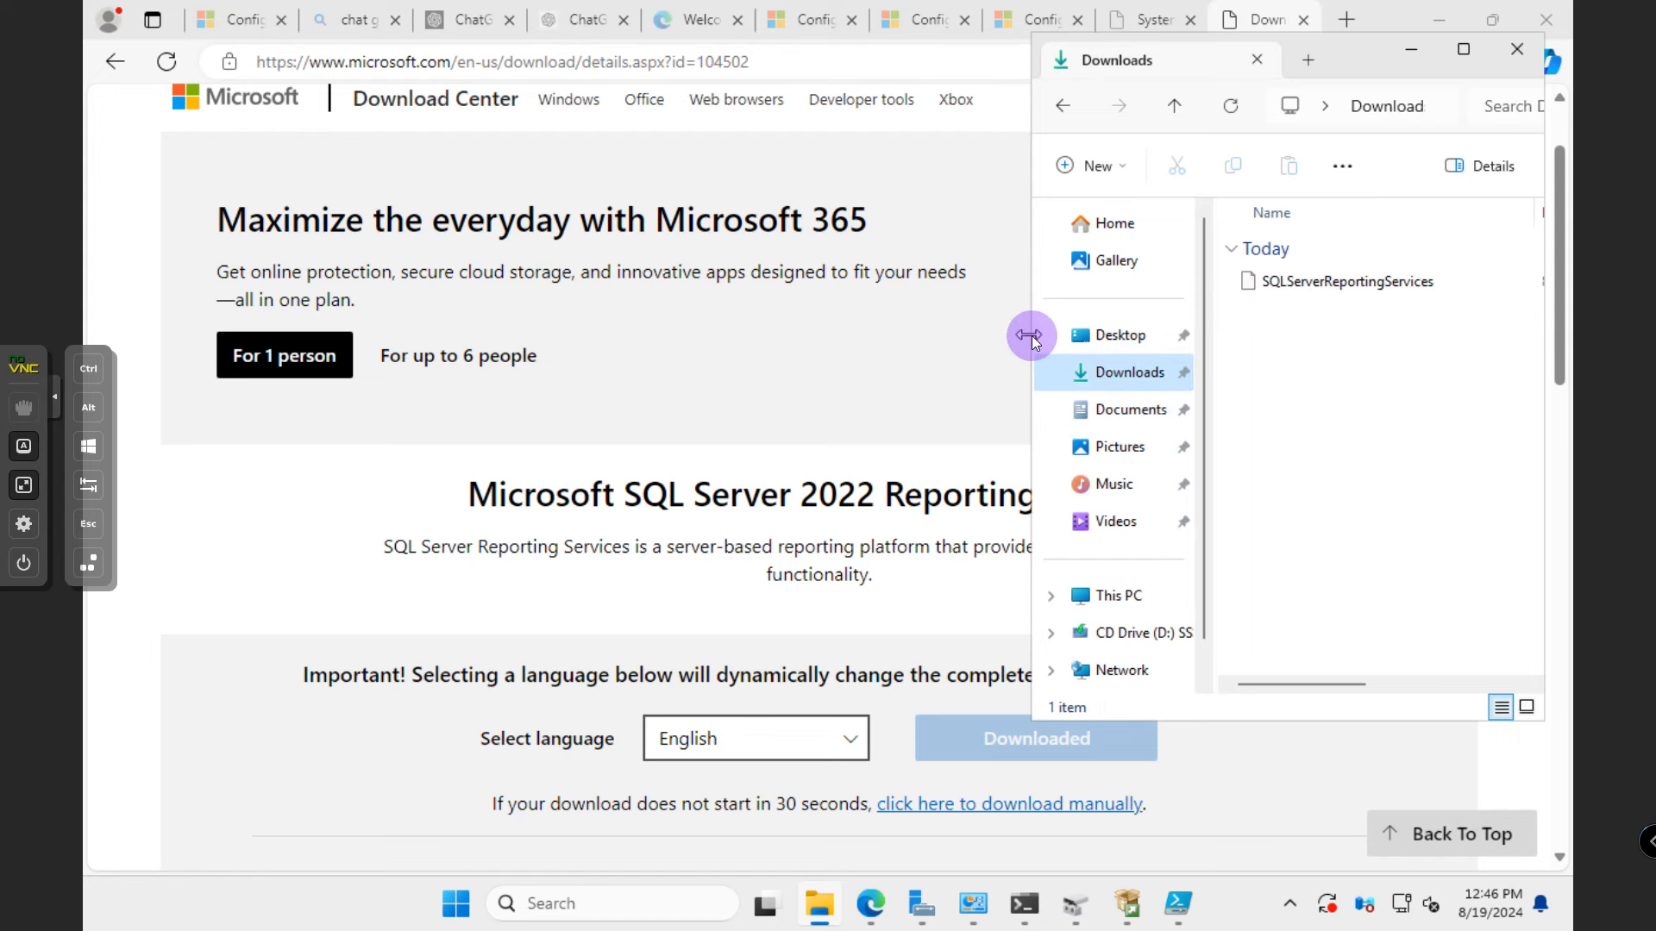
drag(1031, 336, 732, 318)
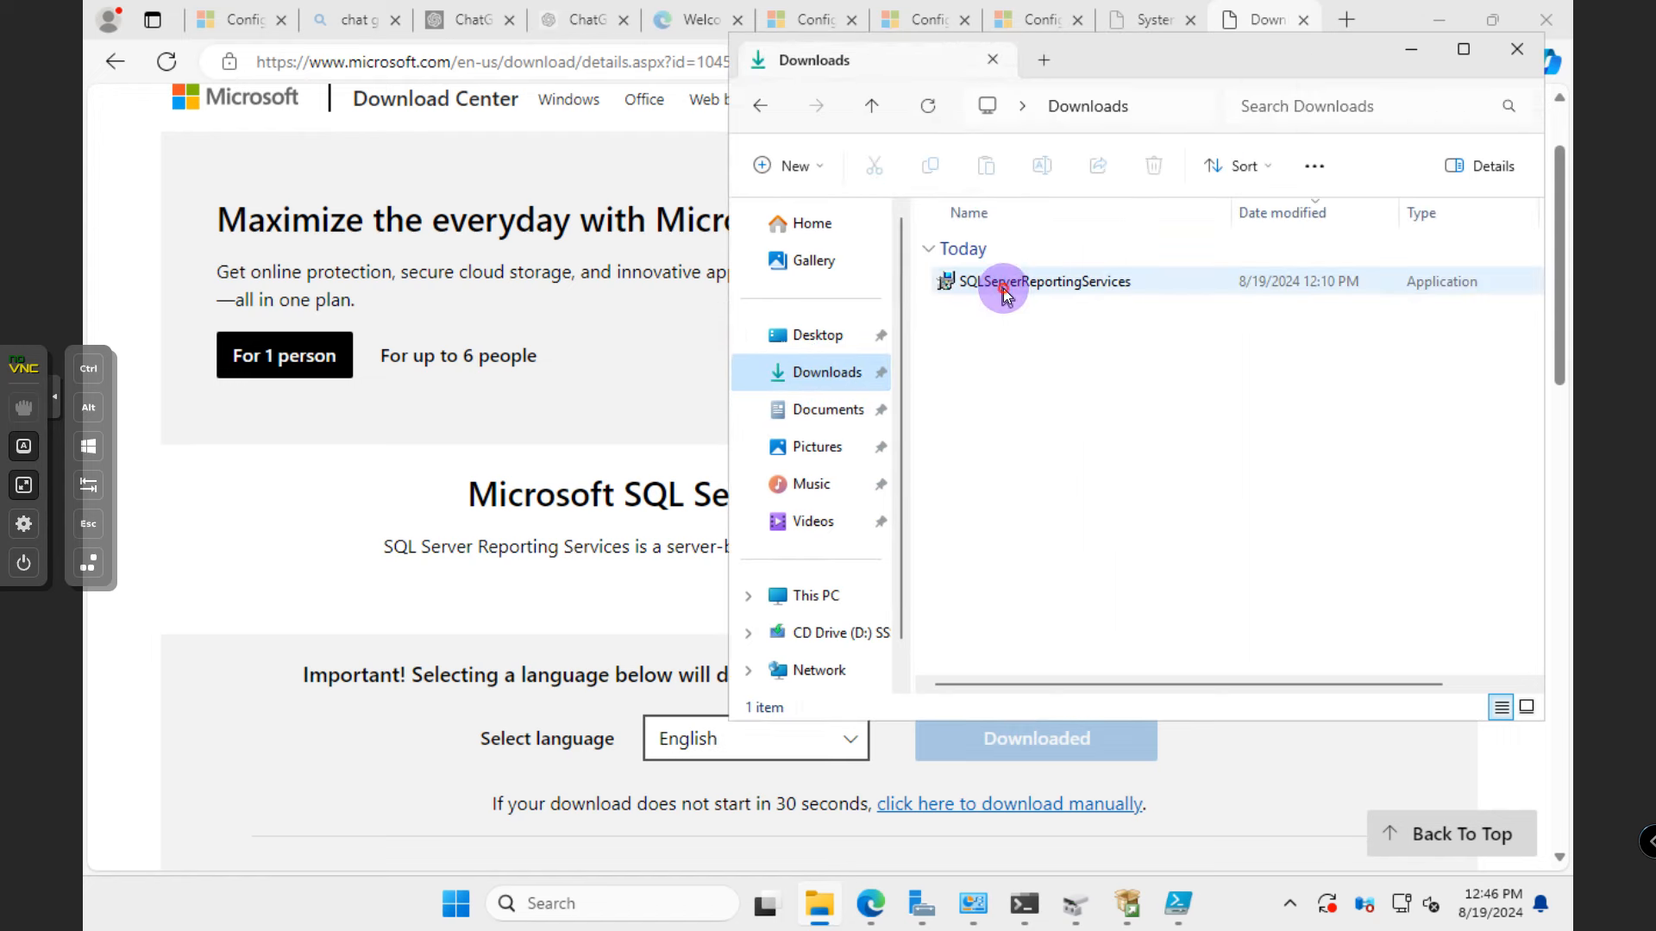
click(1002, 288)
double_click(1003, 288)
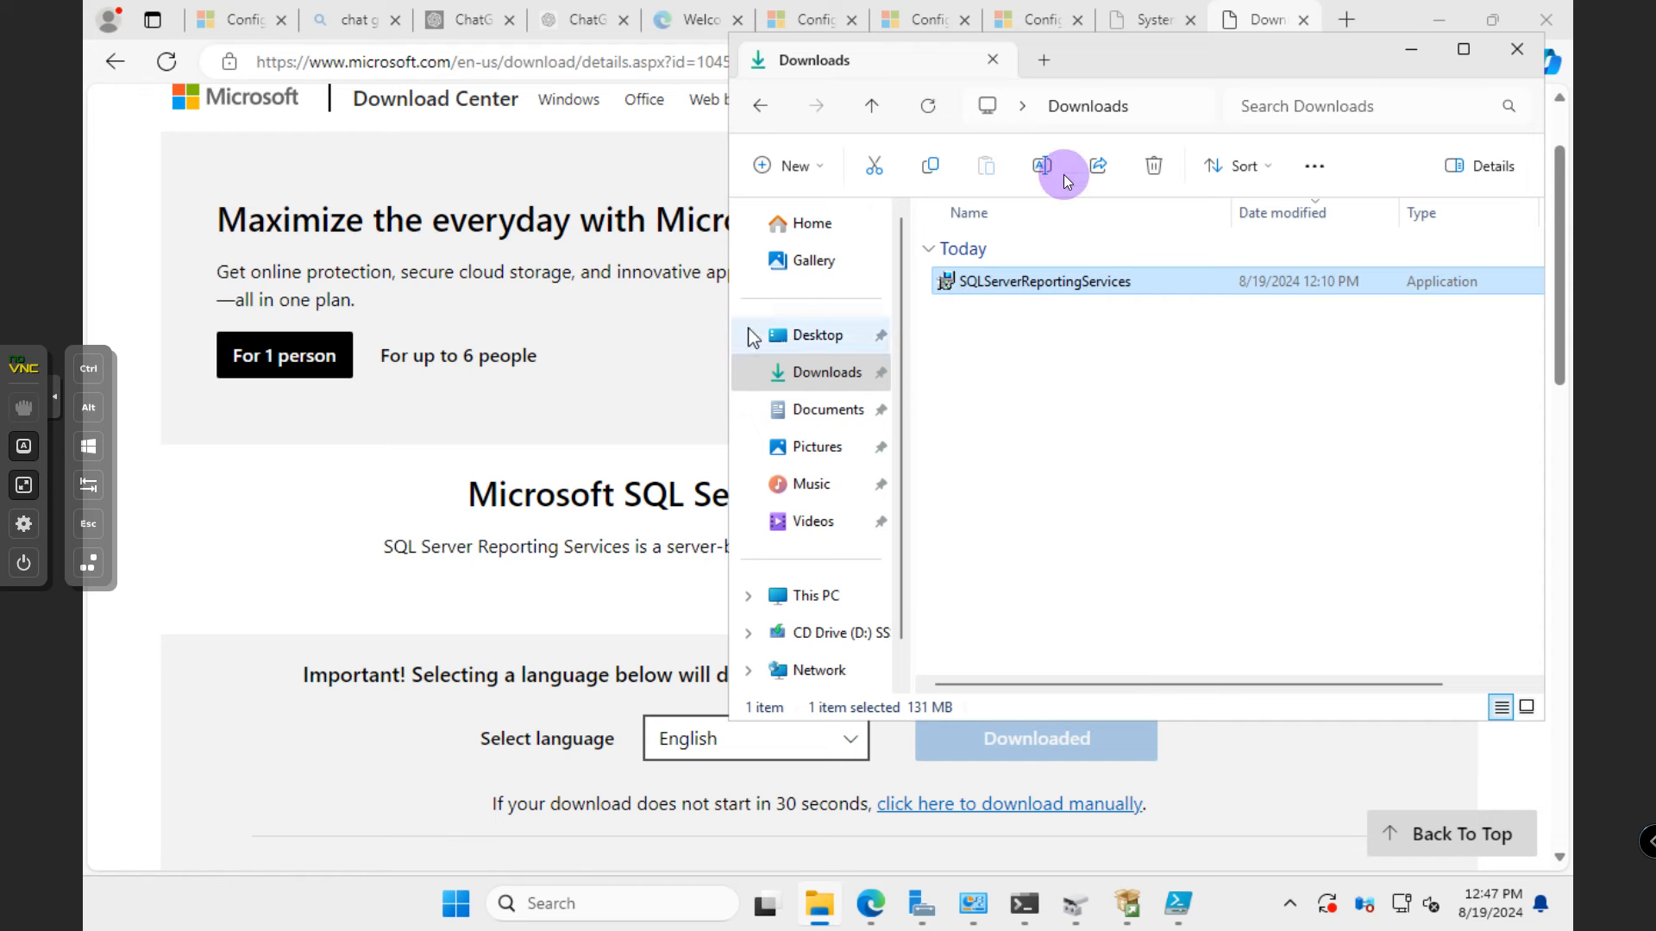
- Minimize the file and browser windows, and arrange the SQL Server Installation Center and the SSMS setup icon on the desktop
click(1420, 59)
click(1439, 19)
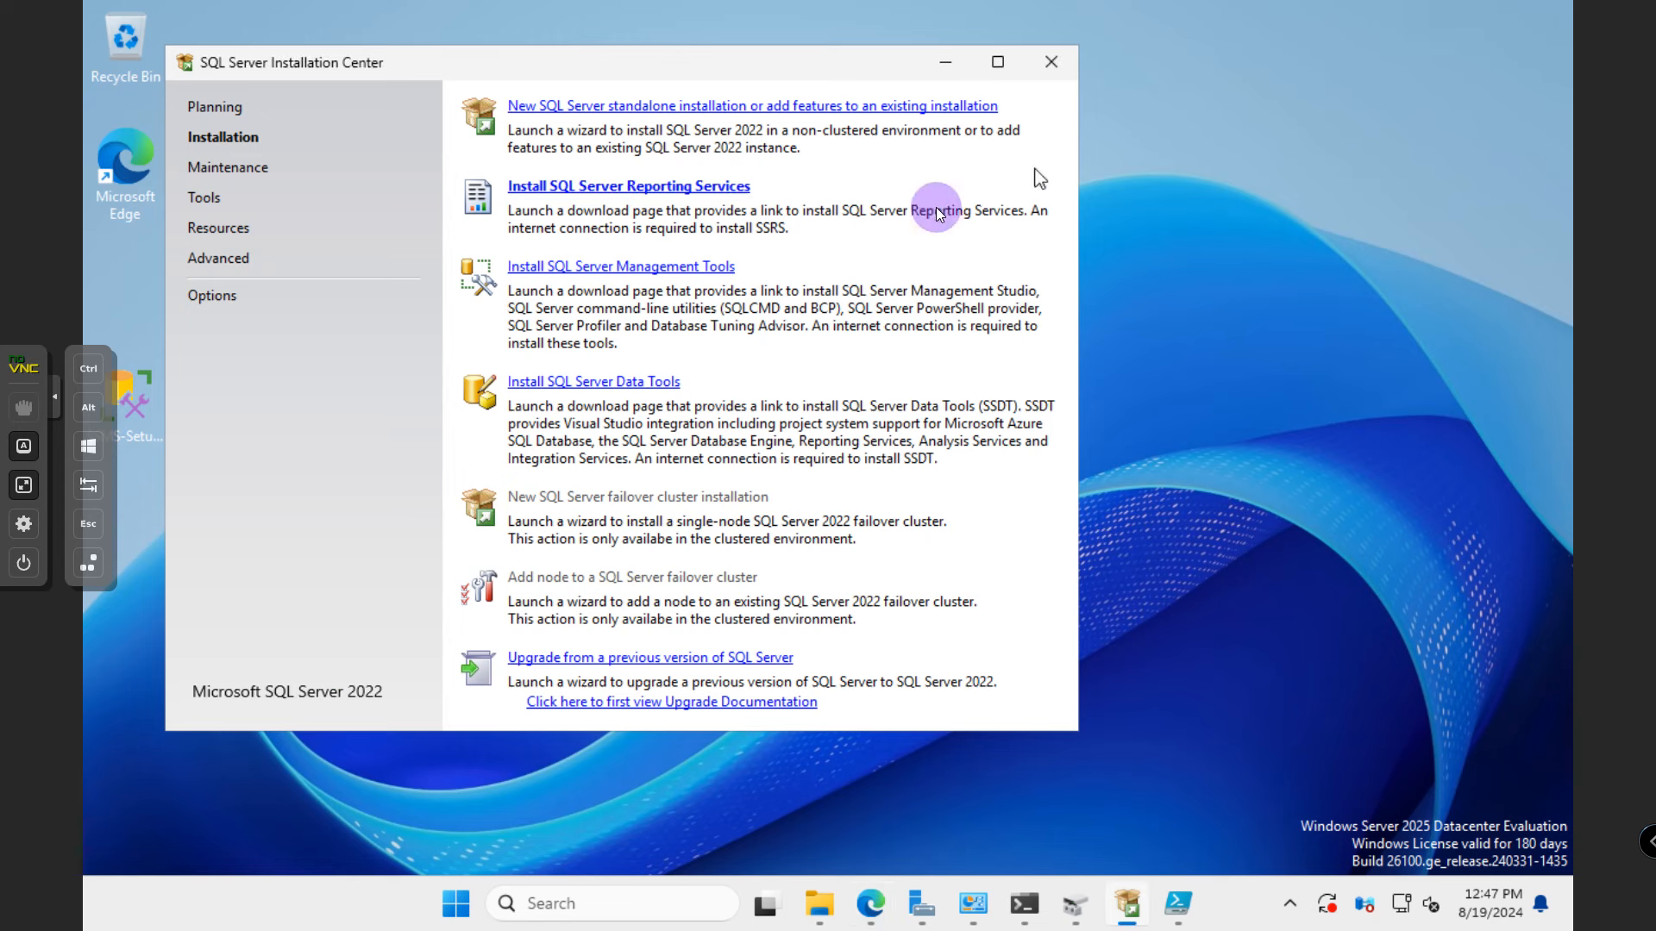
drag(813, 72, 1046, 52)
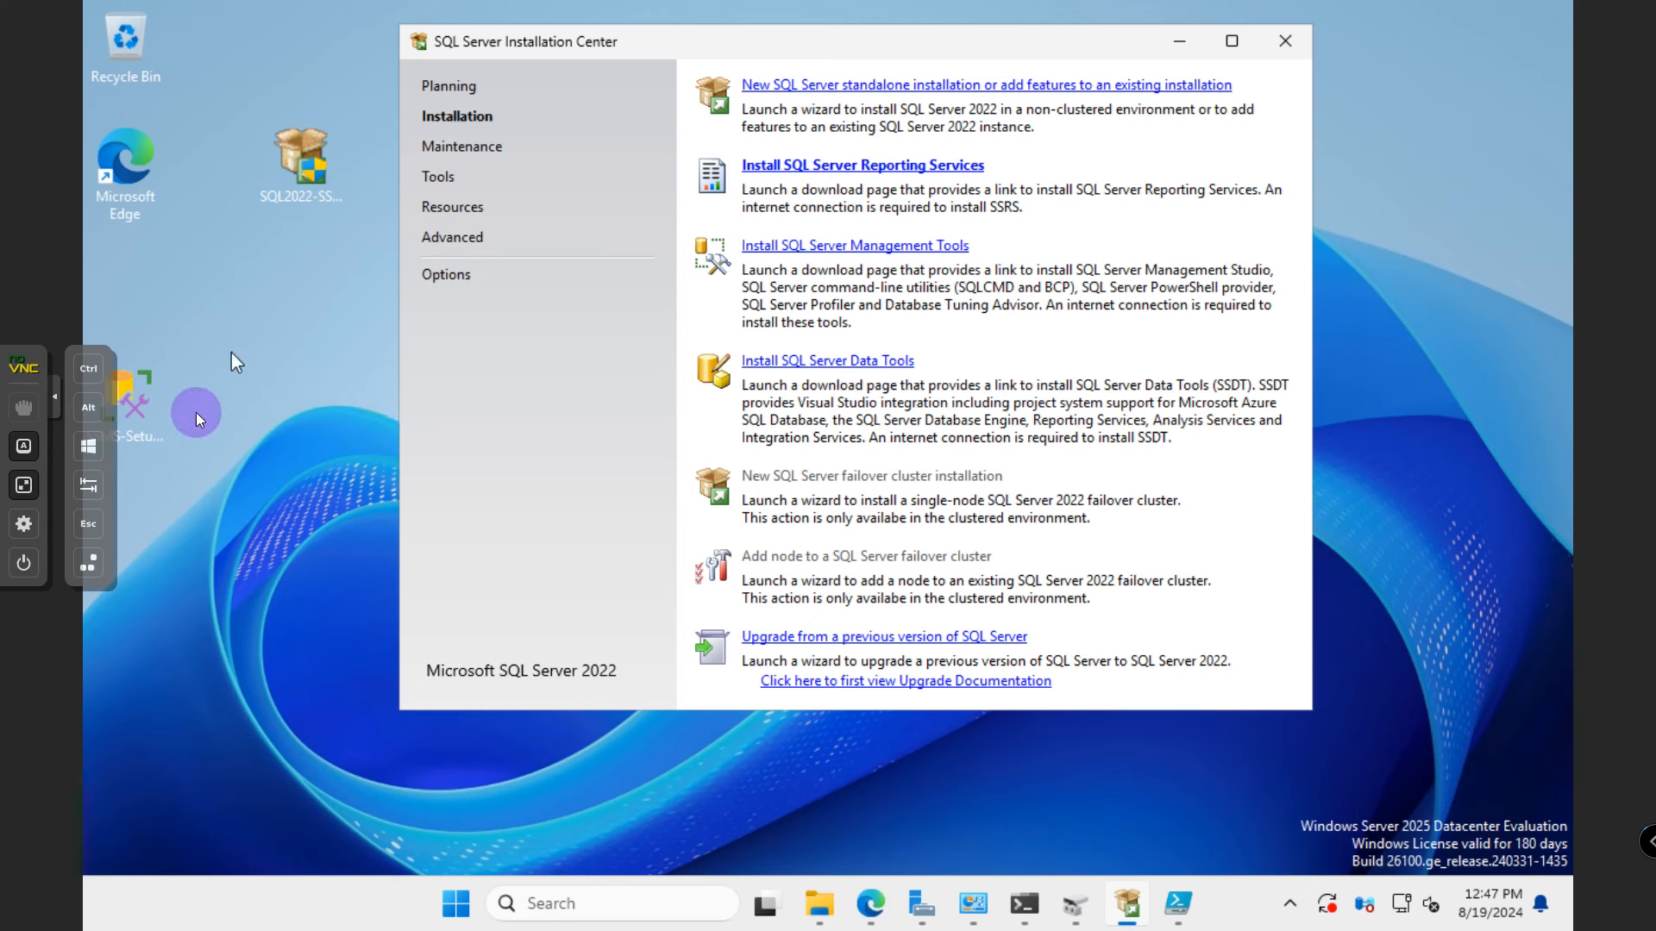
drag(146, 412, 302, 328)
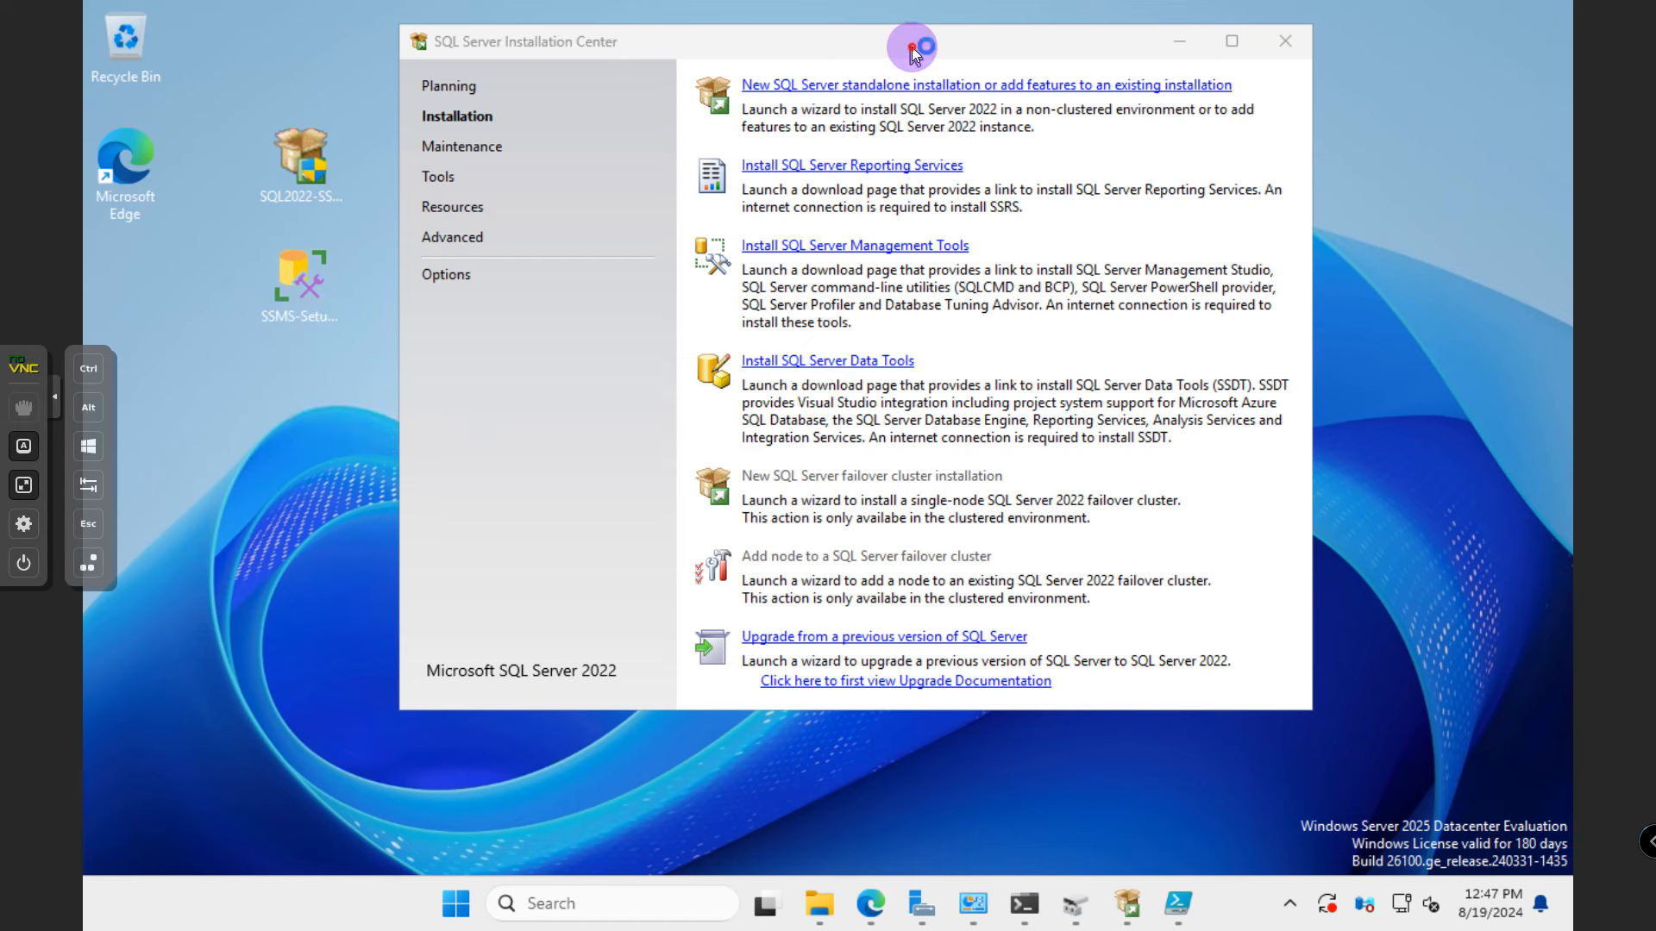
drag(900, 44, 945, 50)
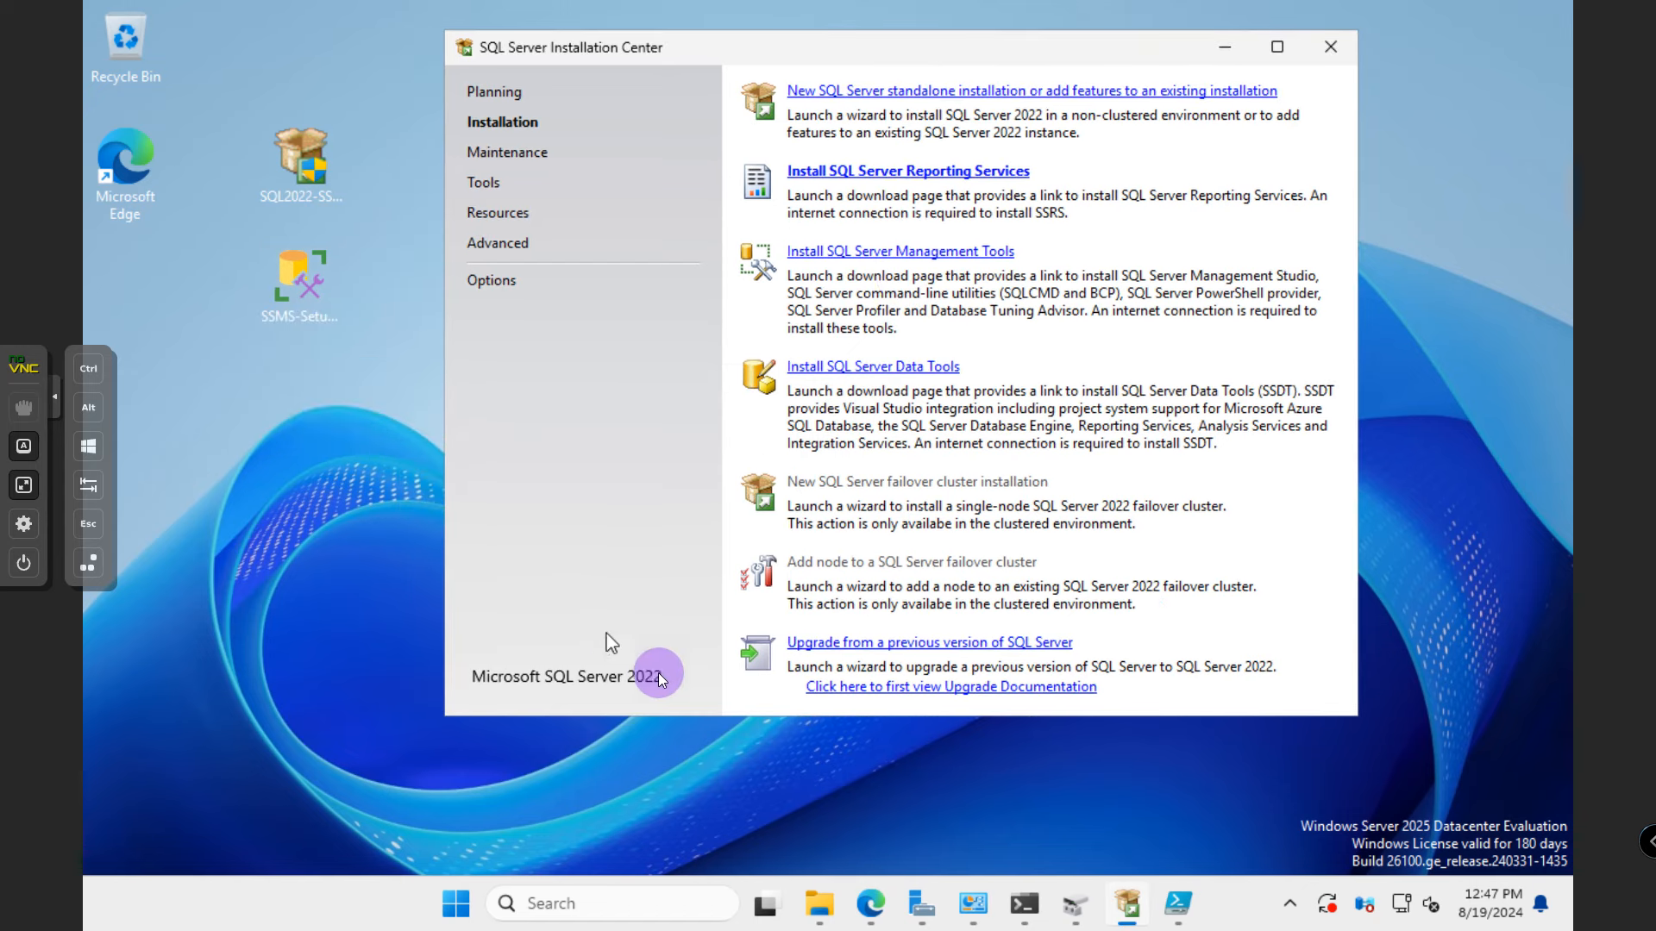
- Start the Reporting Services installation with the free Evaluation edition
mouse_move(1111, 889)
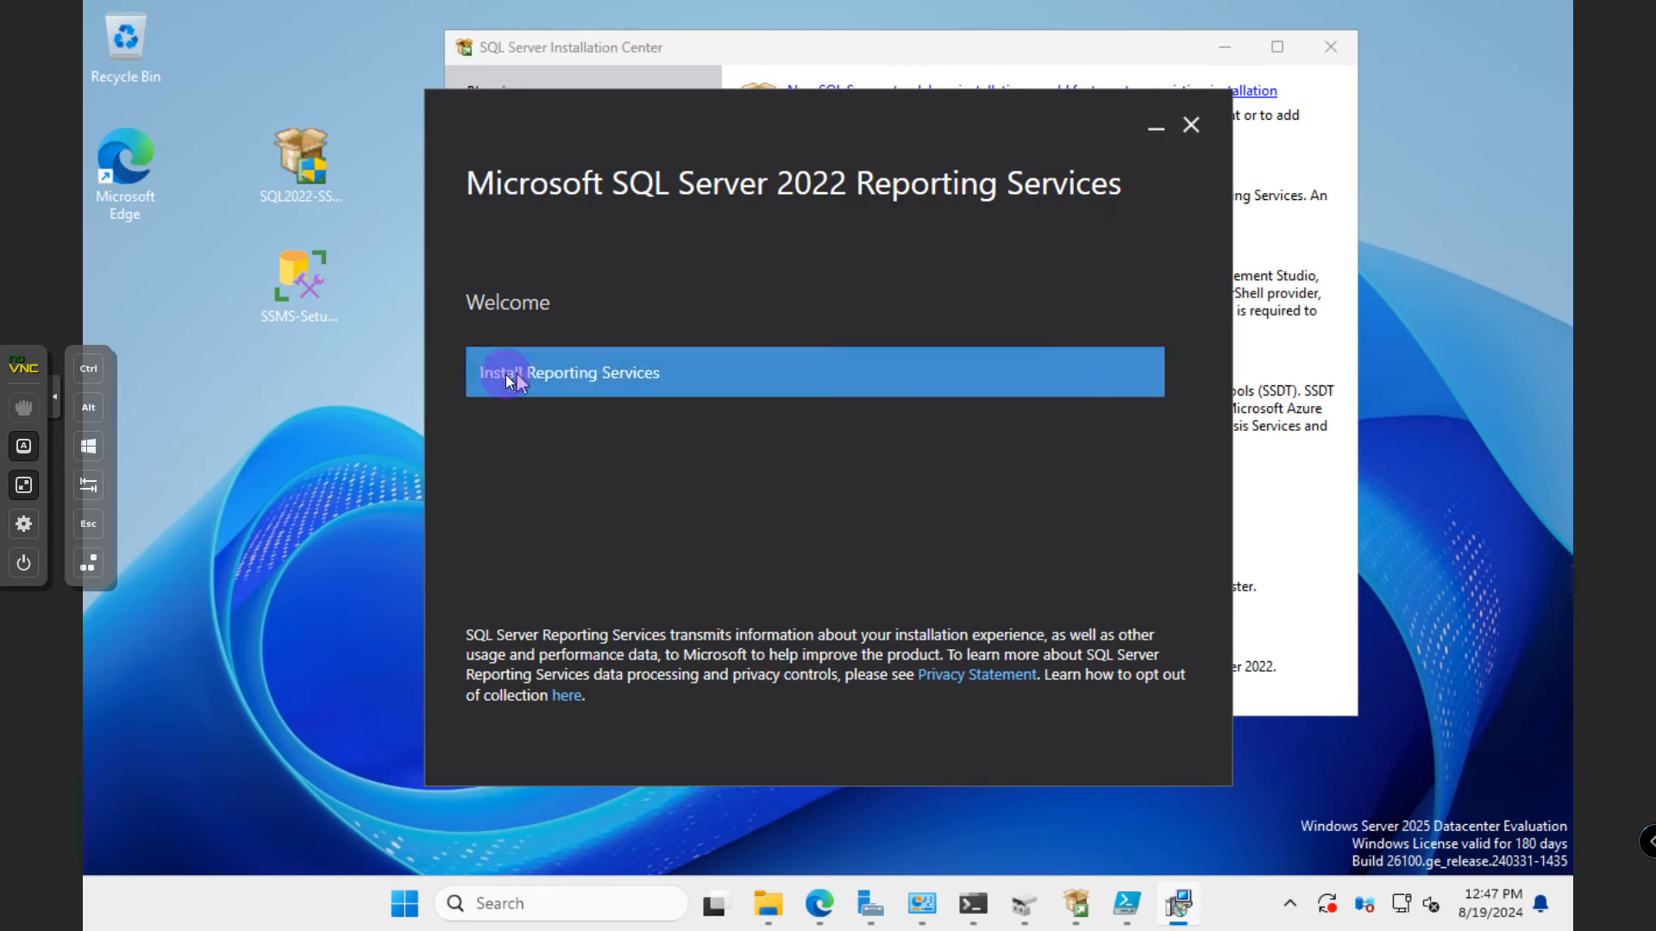
click(572, 373)
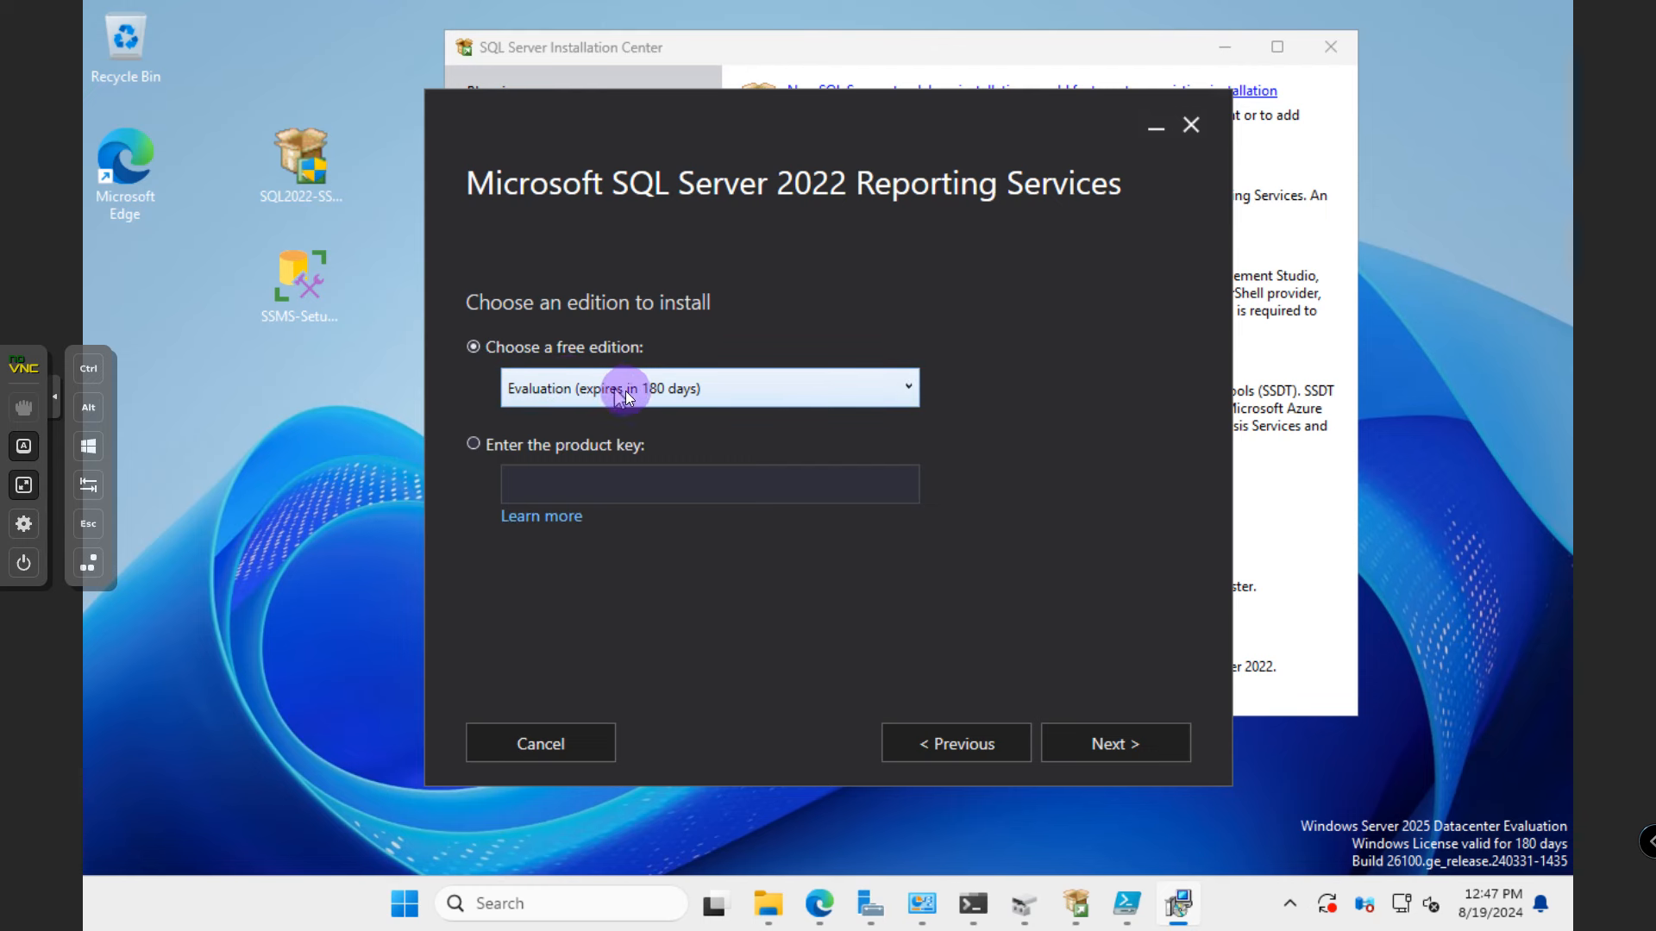
click(1111, 743)
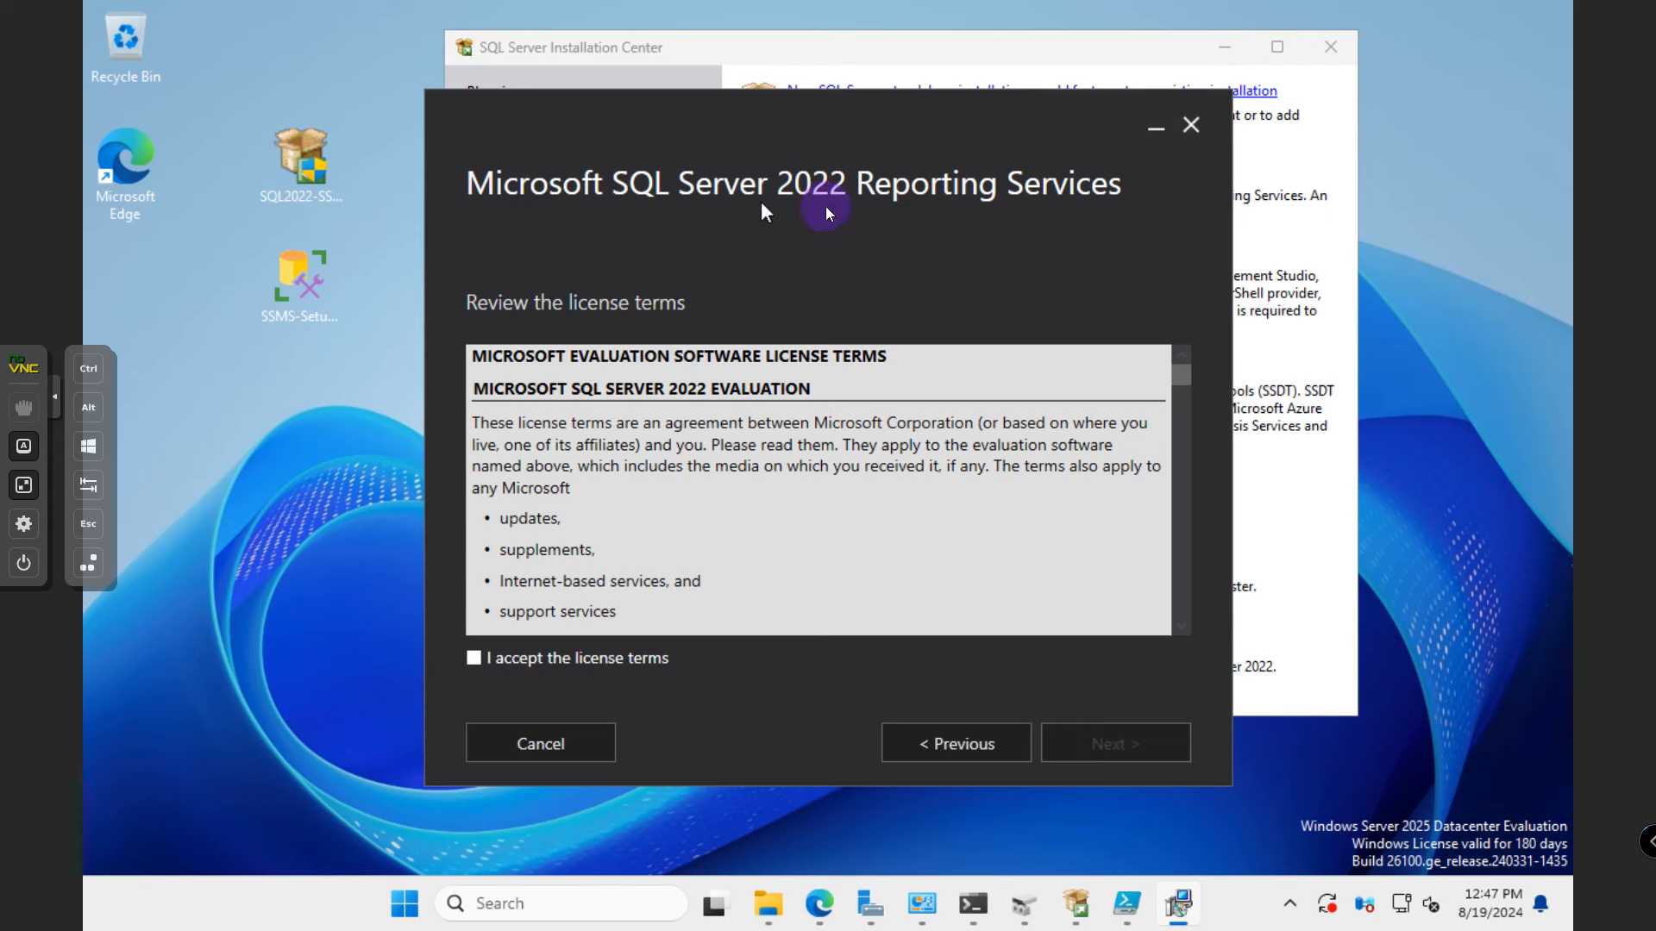
- Accept the Reporting Services license terms and continue with the Install Reporting Services only option
click(527, 661)
click(1090, 747)
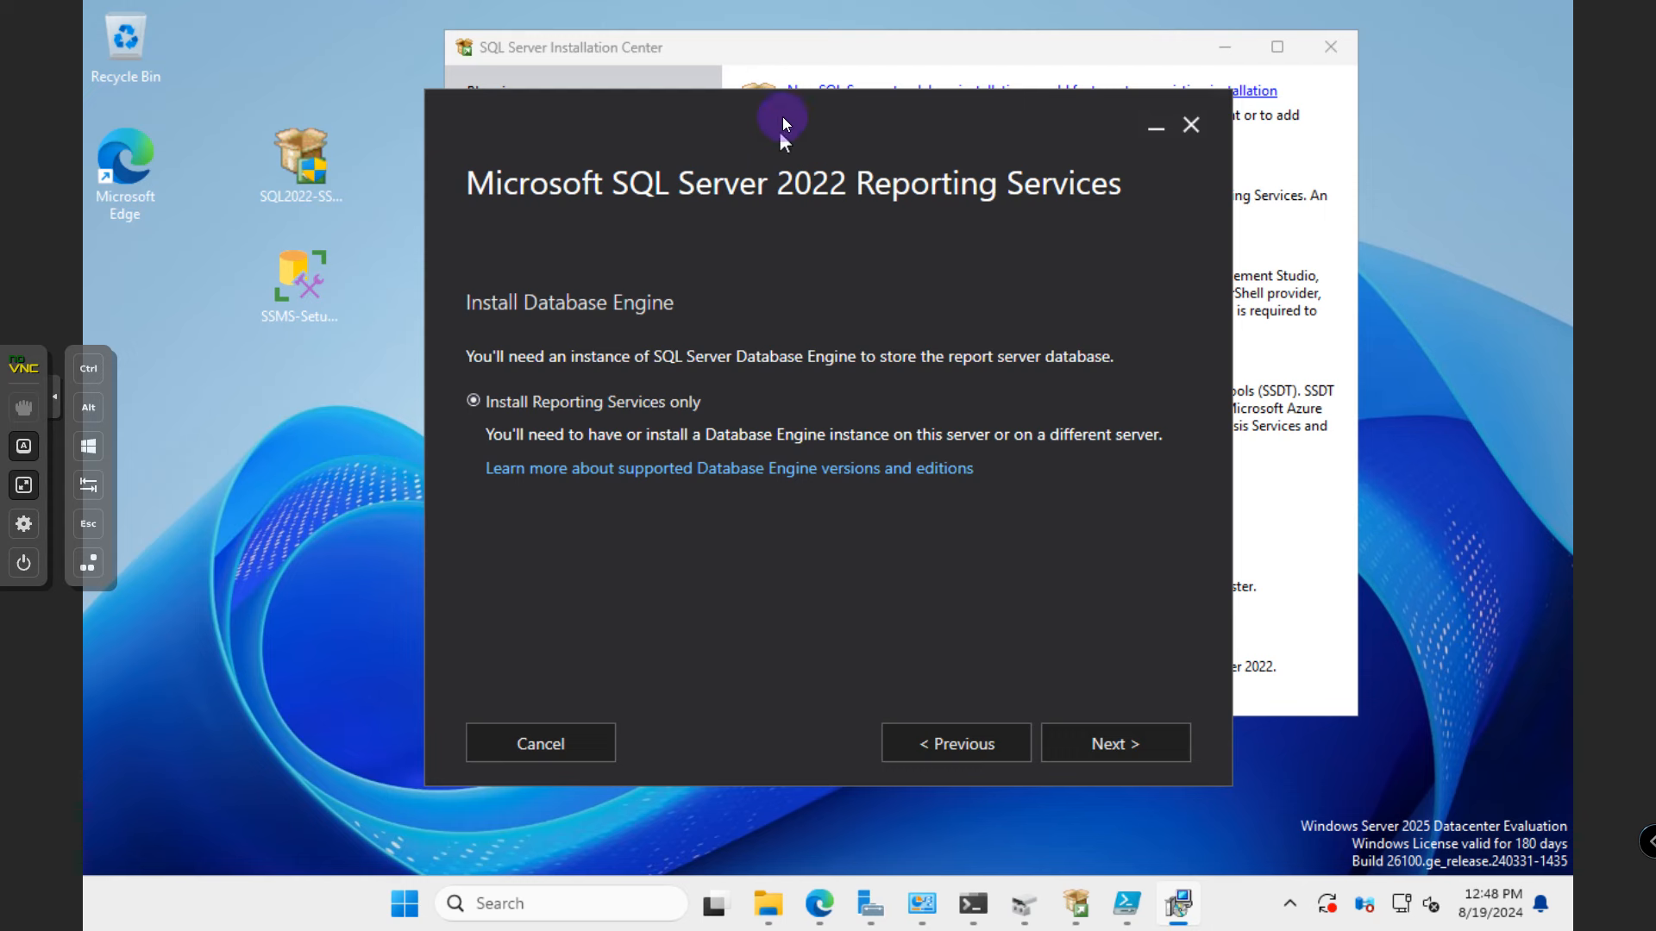
drag(770, 110, 757, 121)
click(1103, 758)
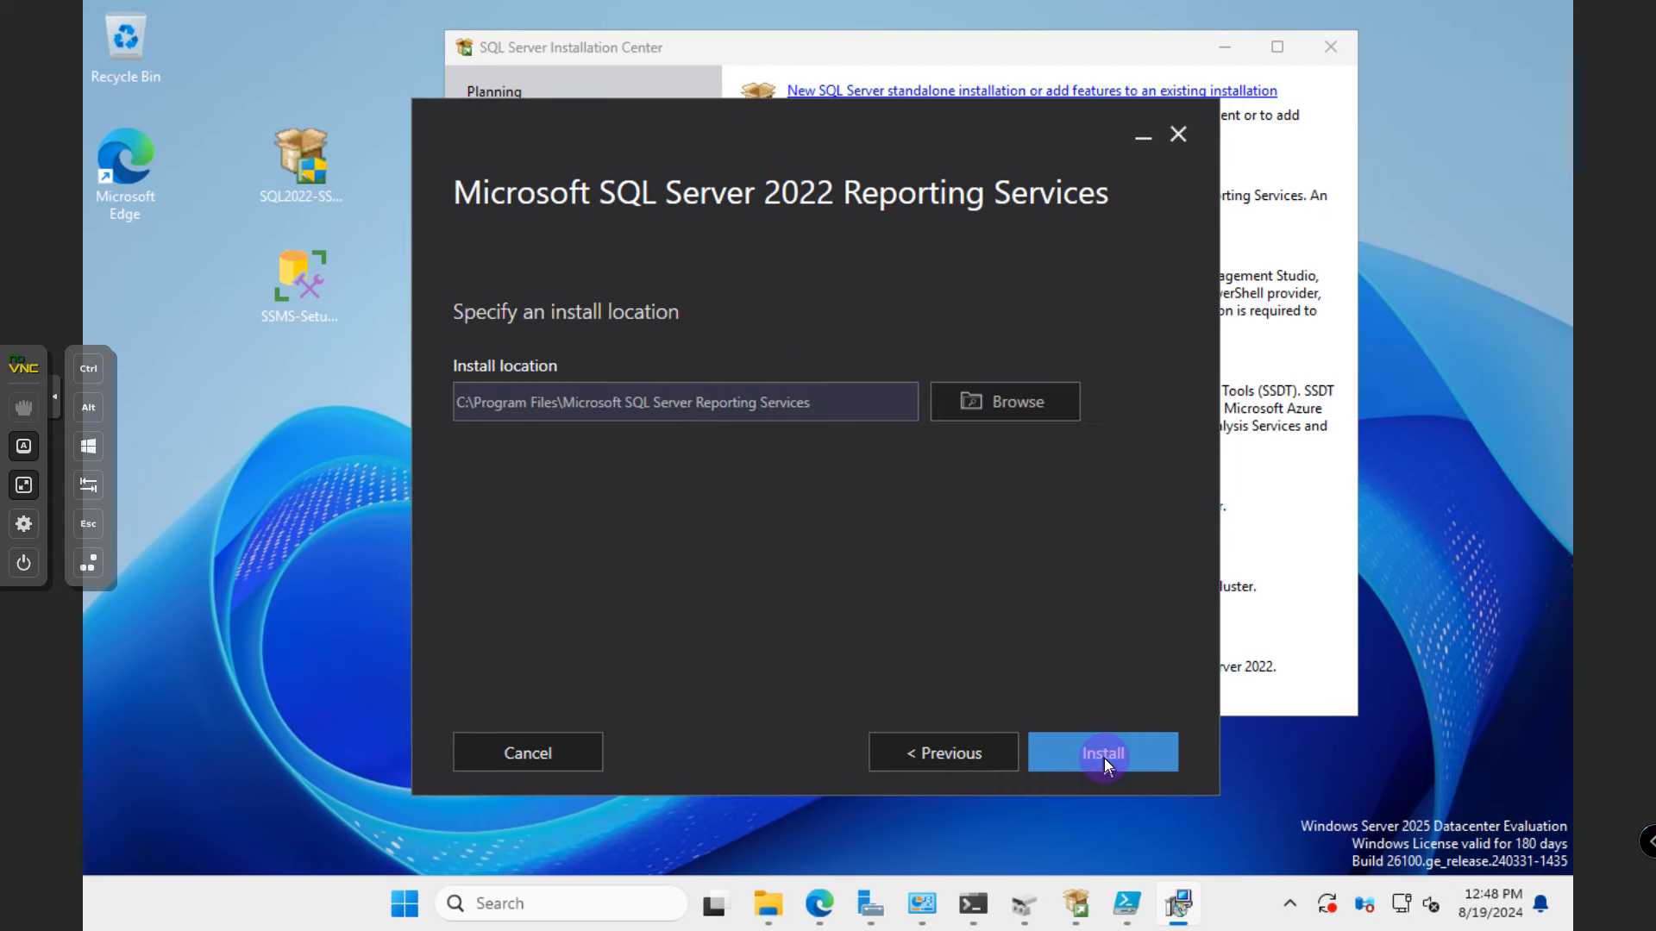
click(1104, 758)
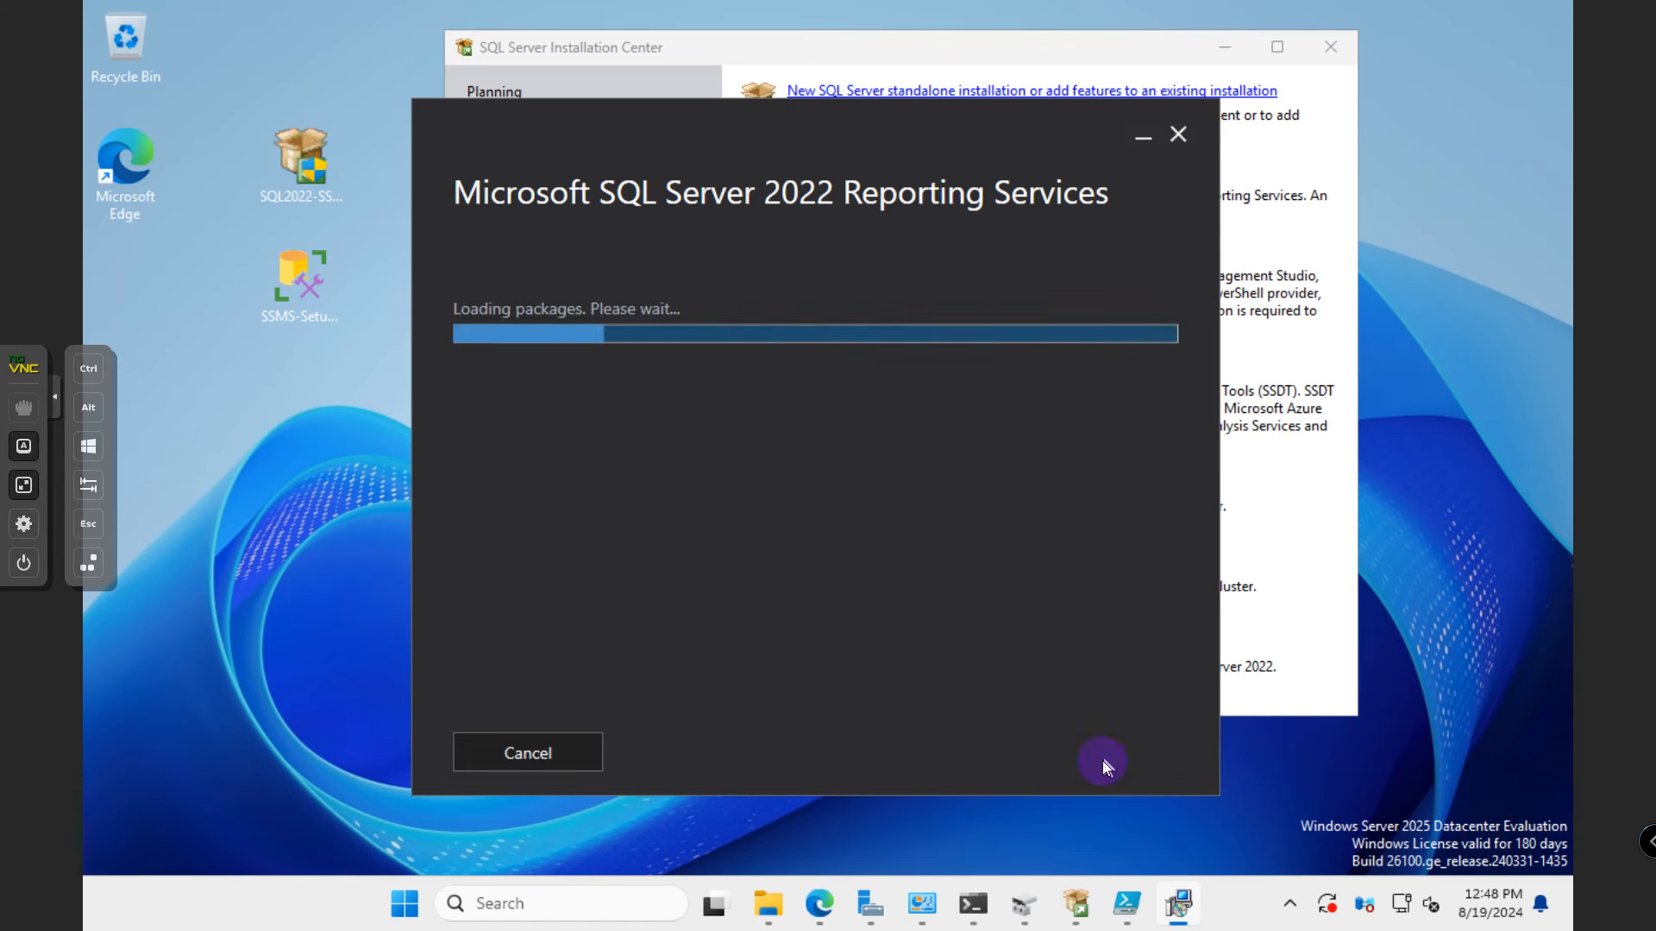
click(540, 756)
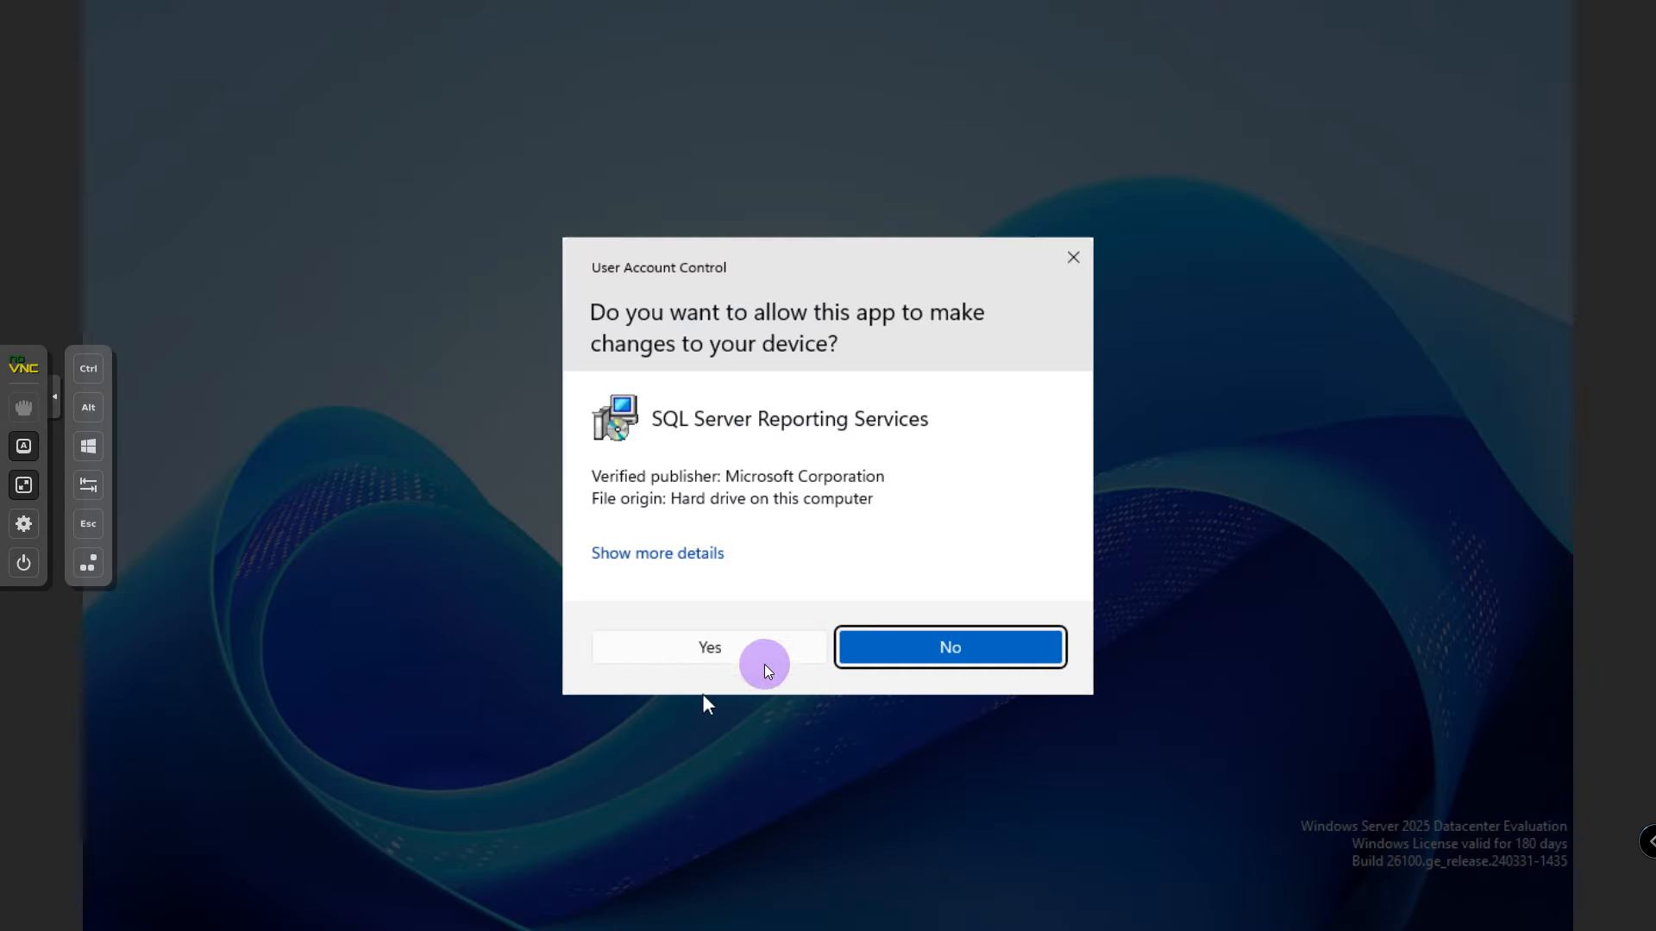
click(1074, 257)
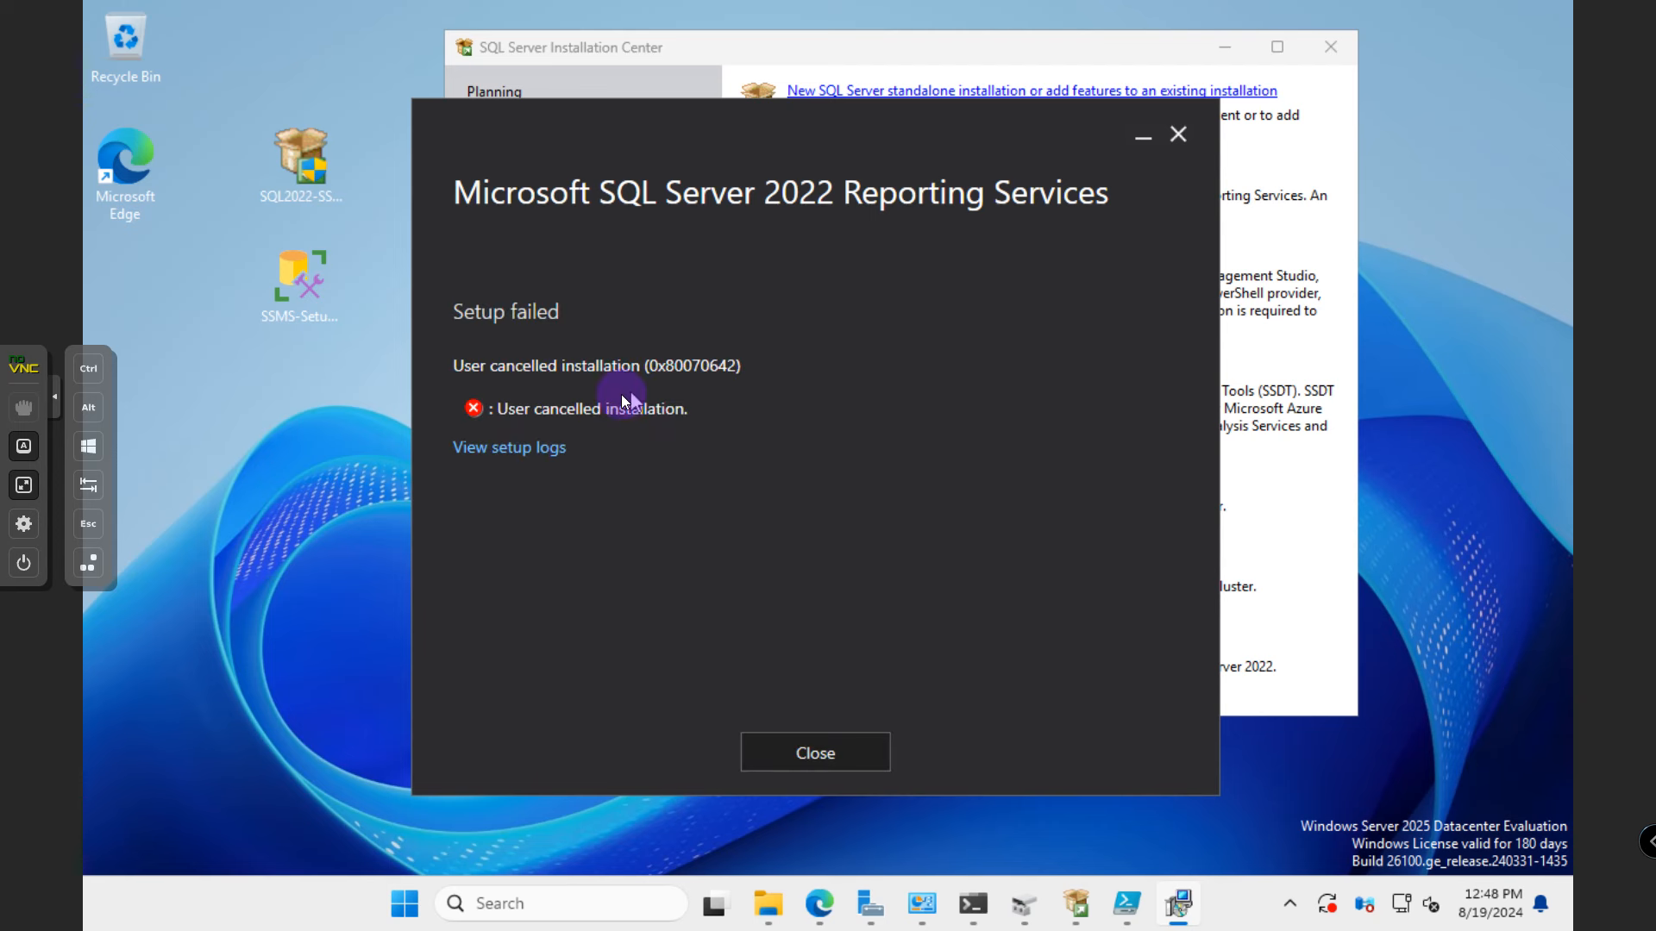
click(789, 751)
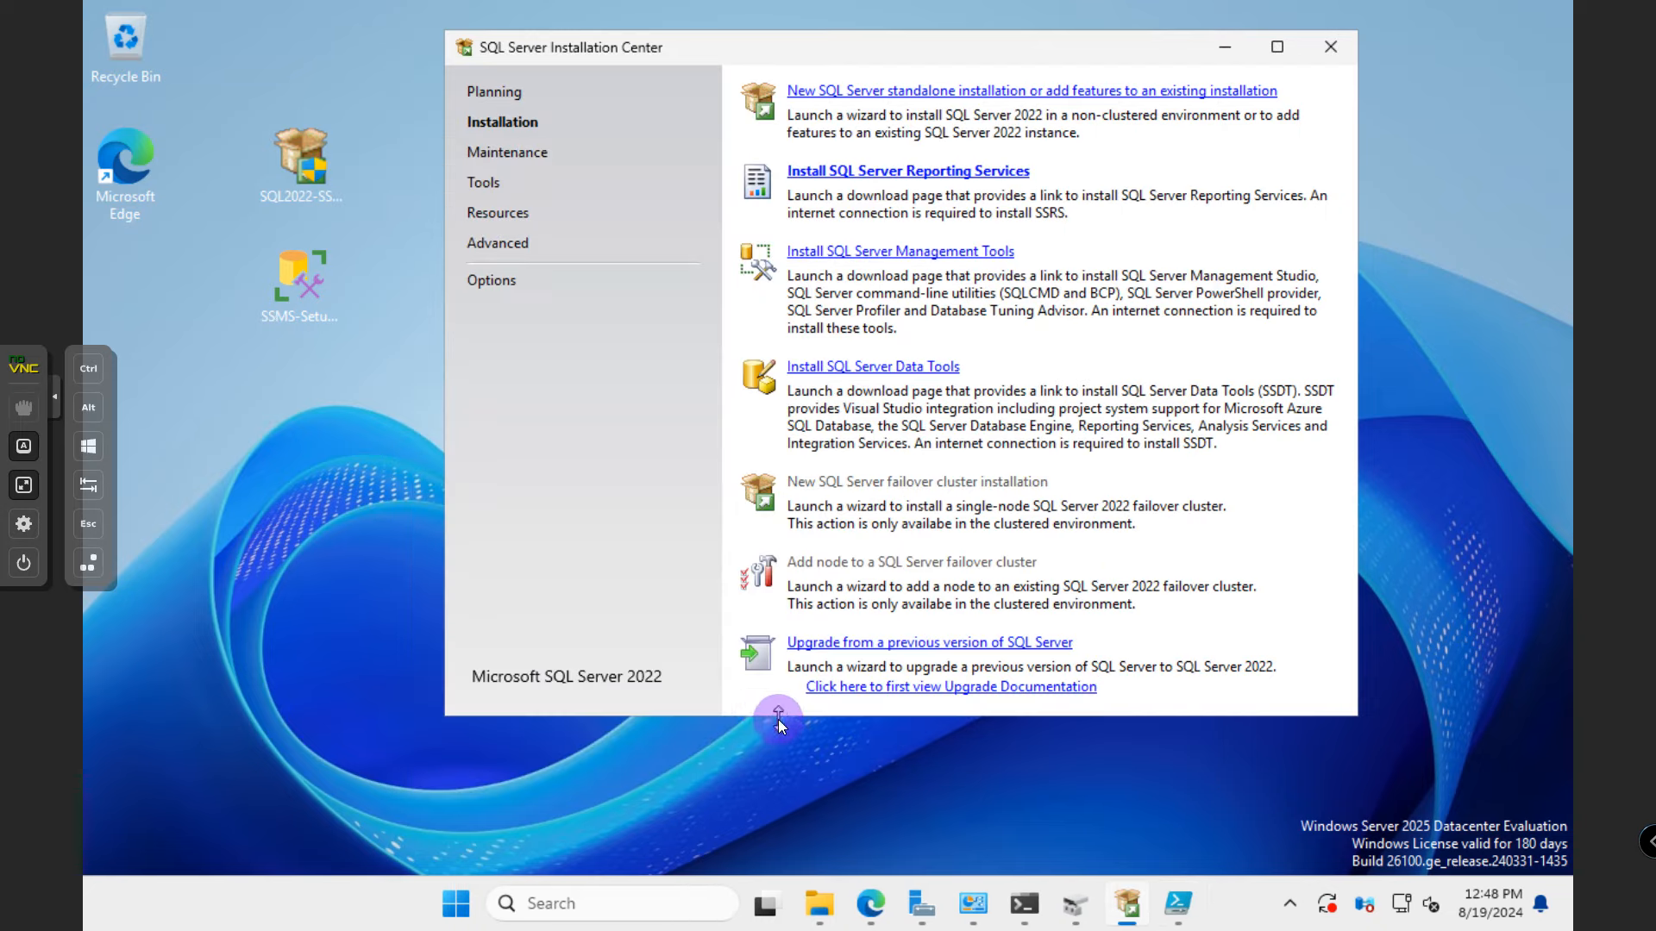
- Relaunch the SQLServerReportingServices installer from the Downloads folder and minimize the File Explorer window
click(820, 903)
double_click(1007, 285)
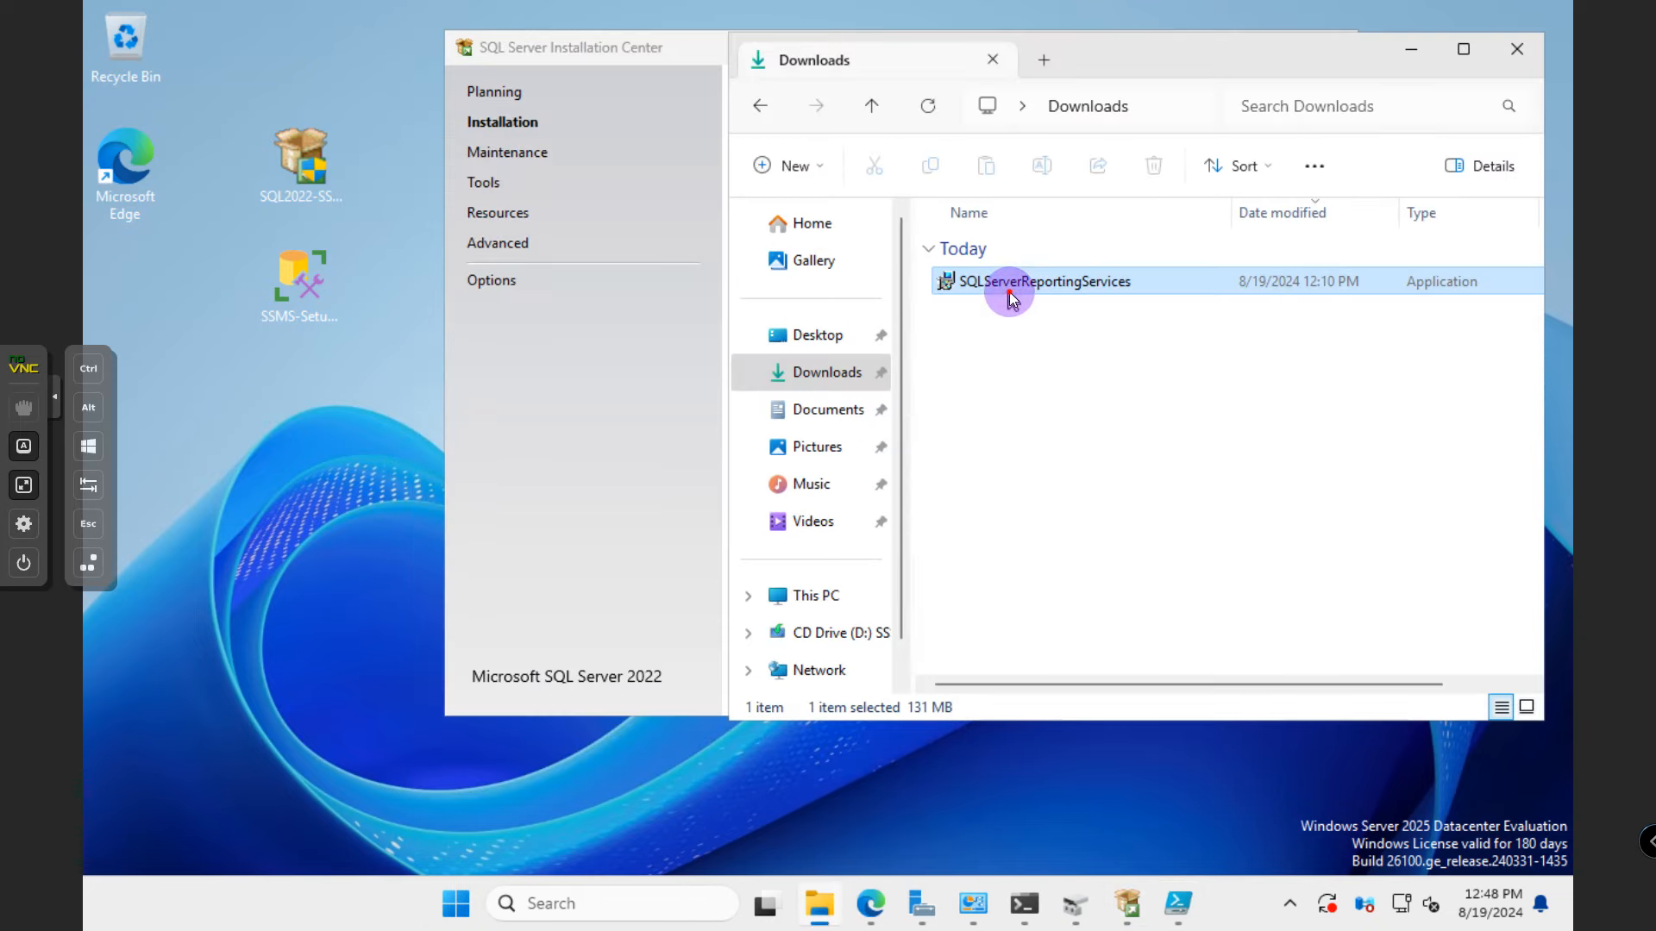
click(629, 444)
click(1411, 58)
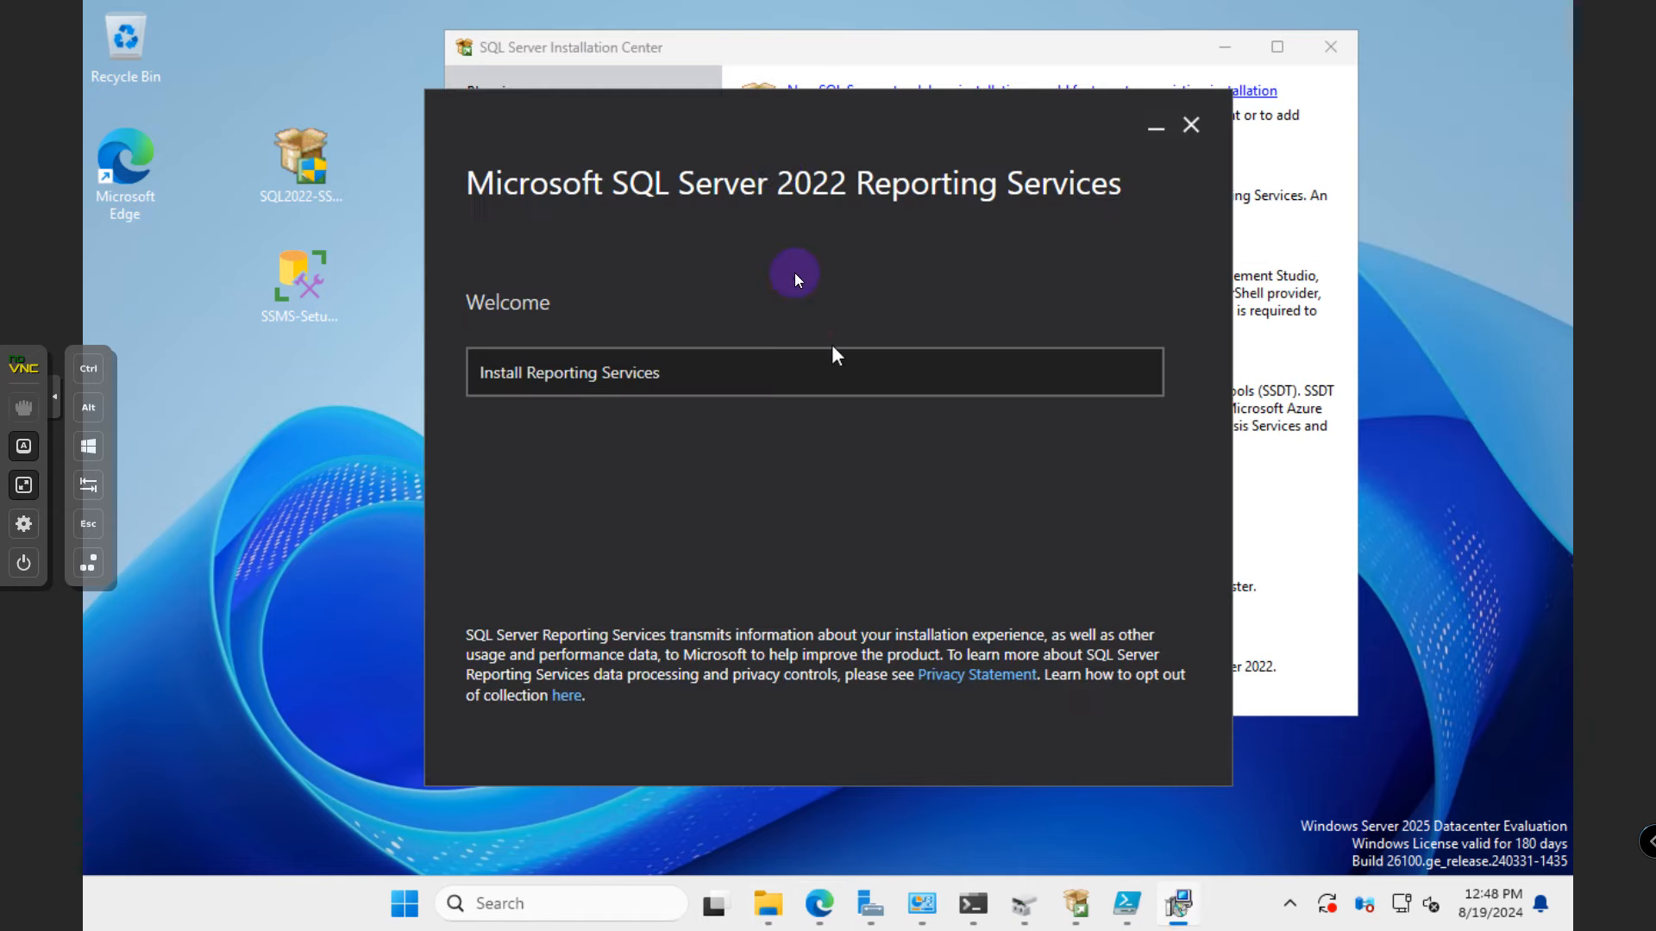
- Proceed through Reporting Services setup with the free Evaluation edition, accepted license terms and the Install Reporting Services only option
click(691, 377)
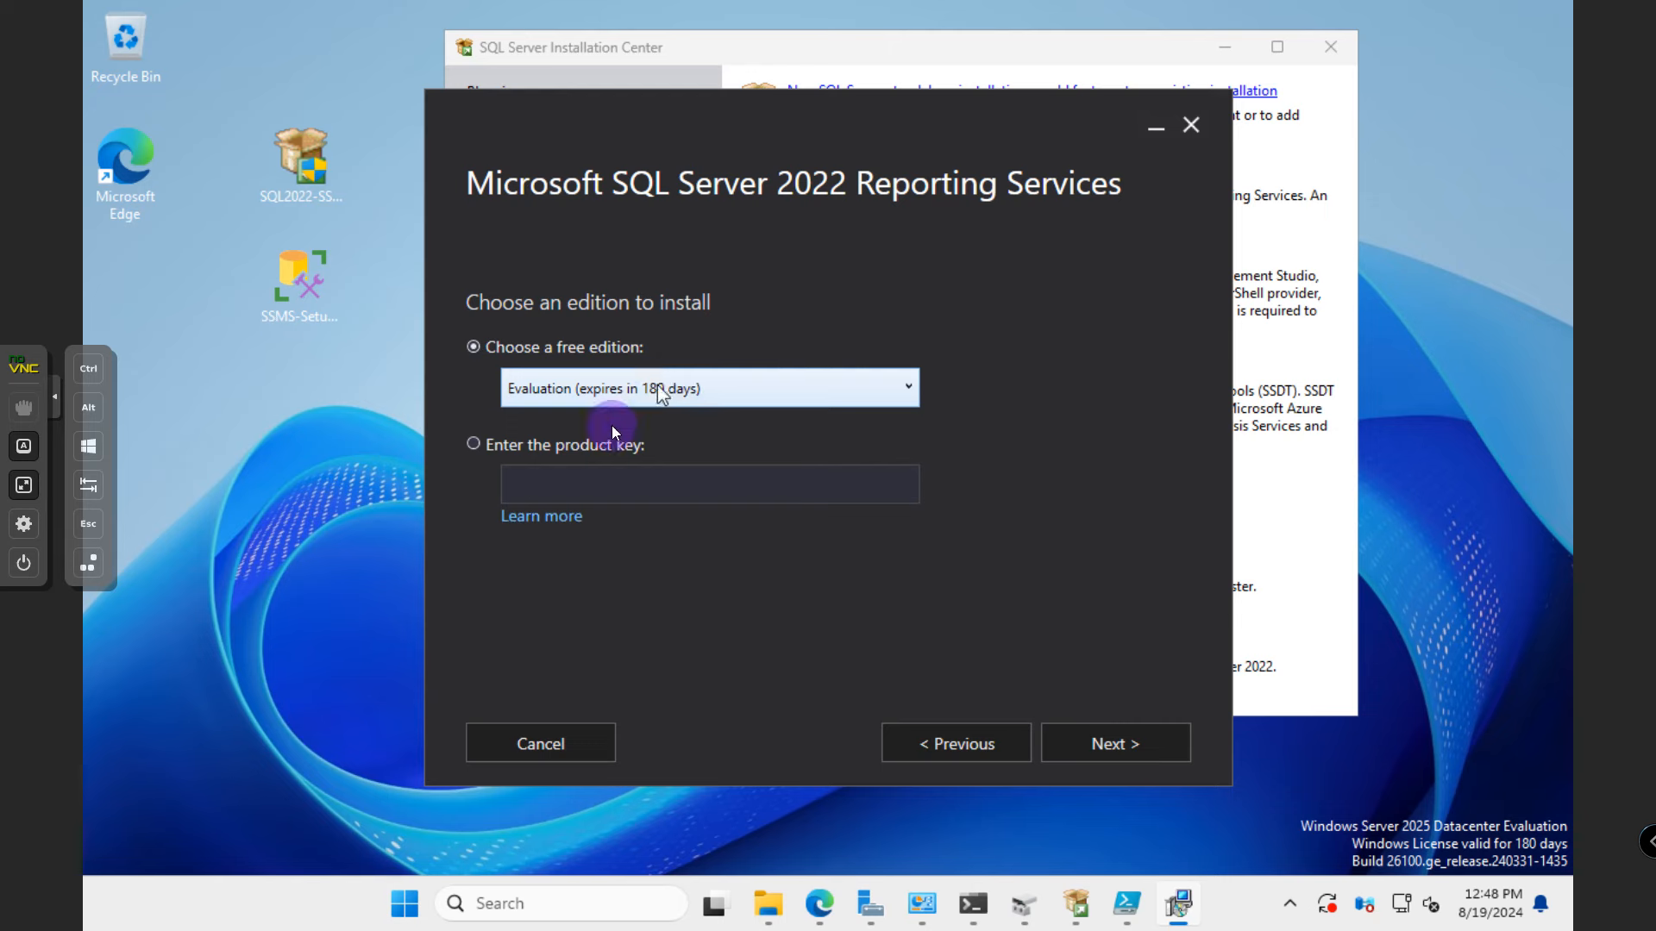
click(1078, 751)
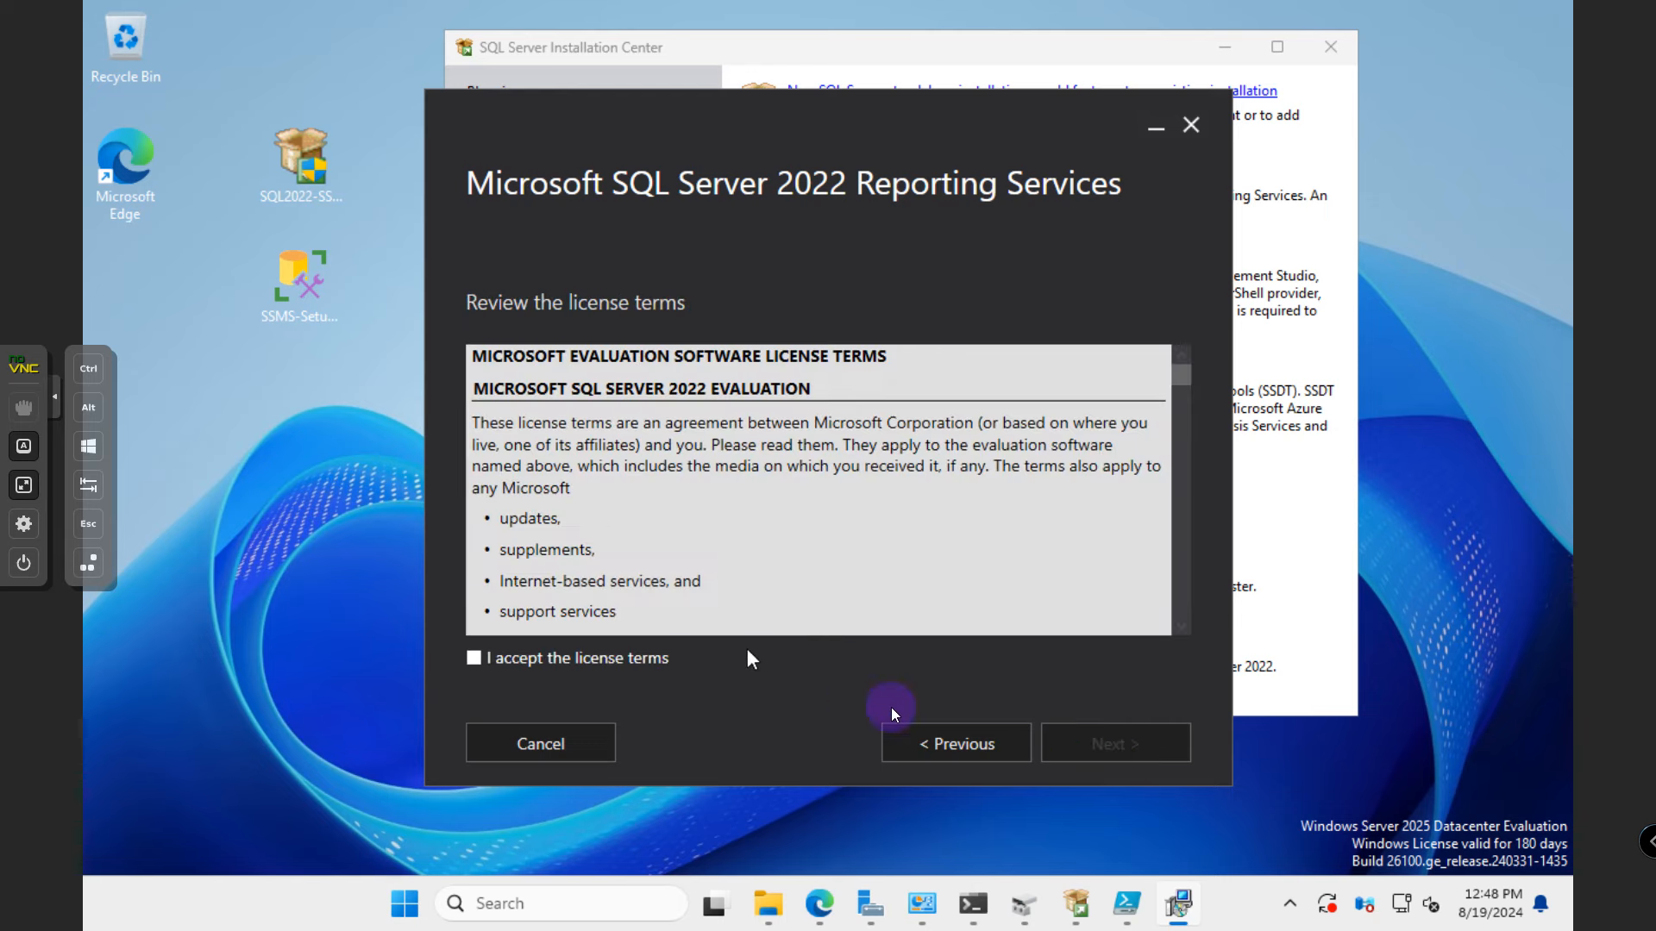
click(648, 660)
click(1085, 750)
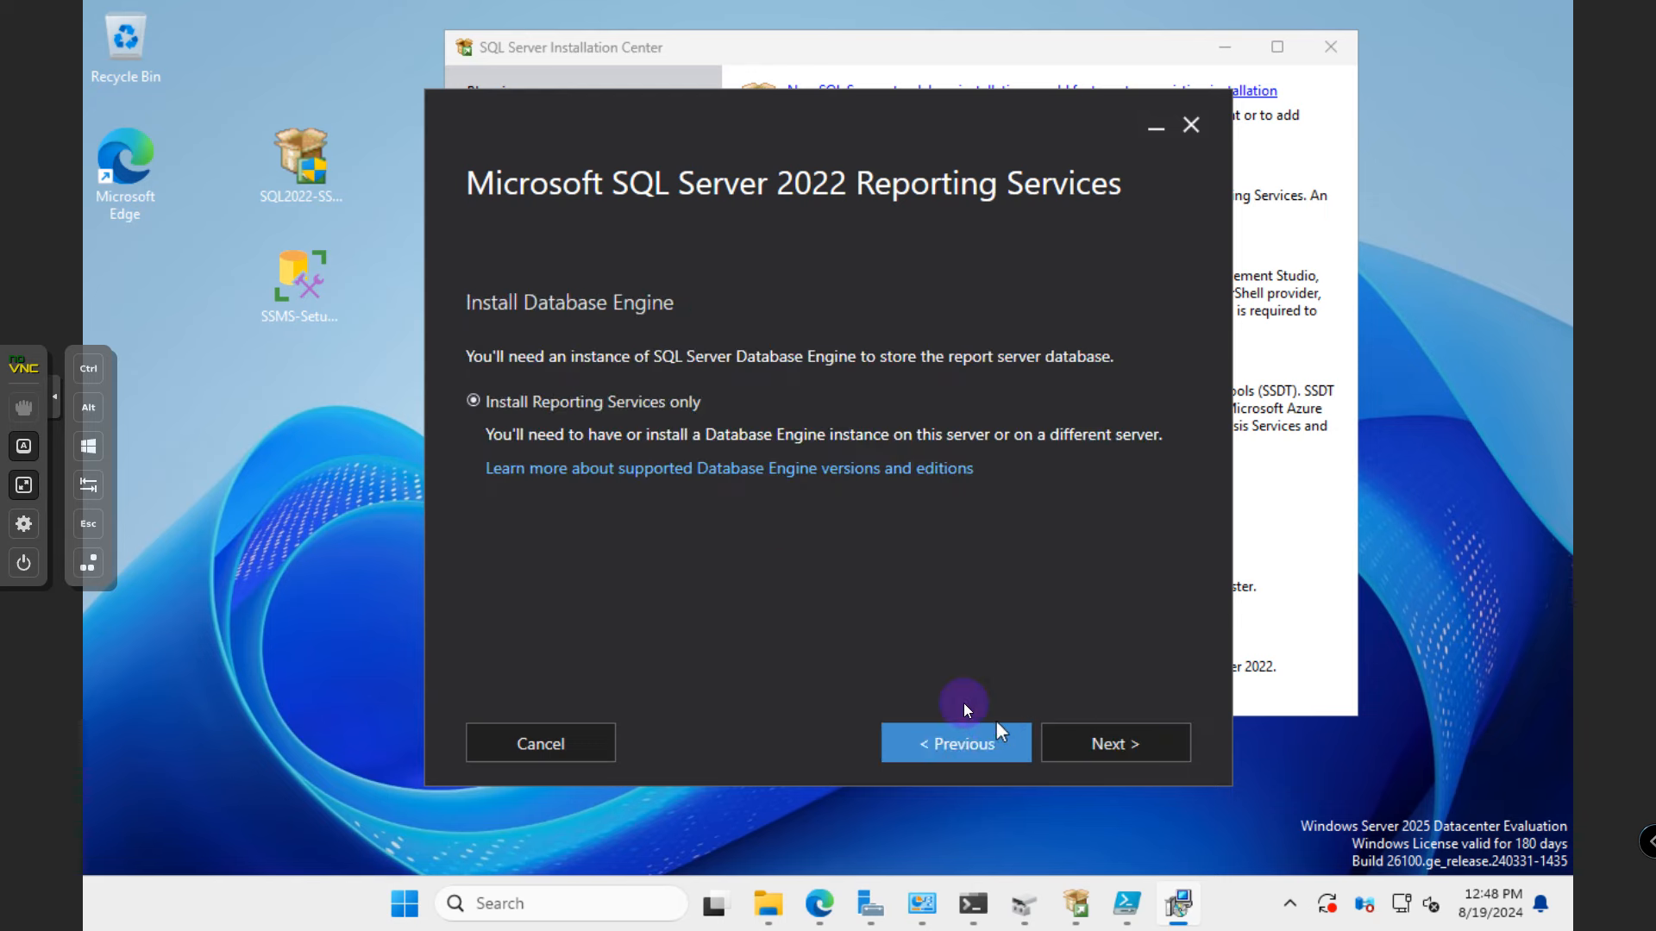
click(1131, 748)
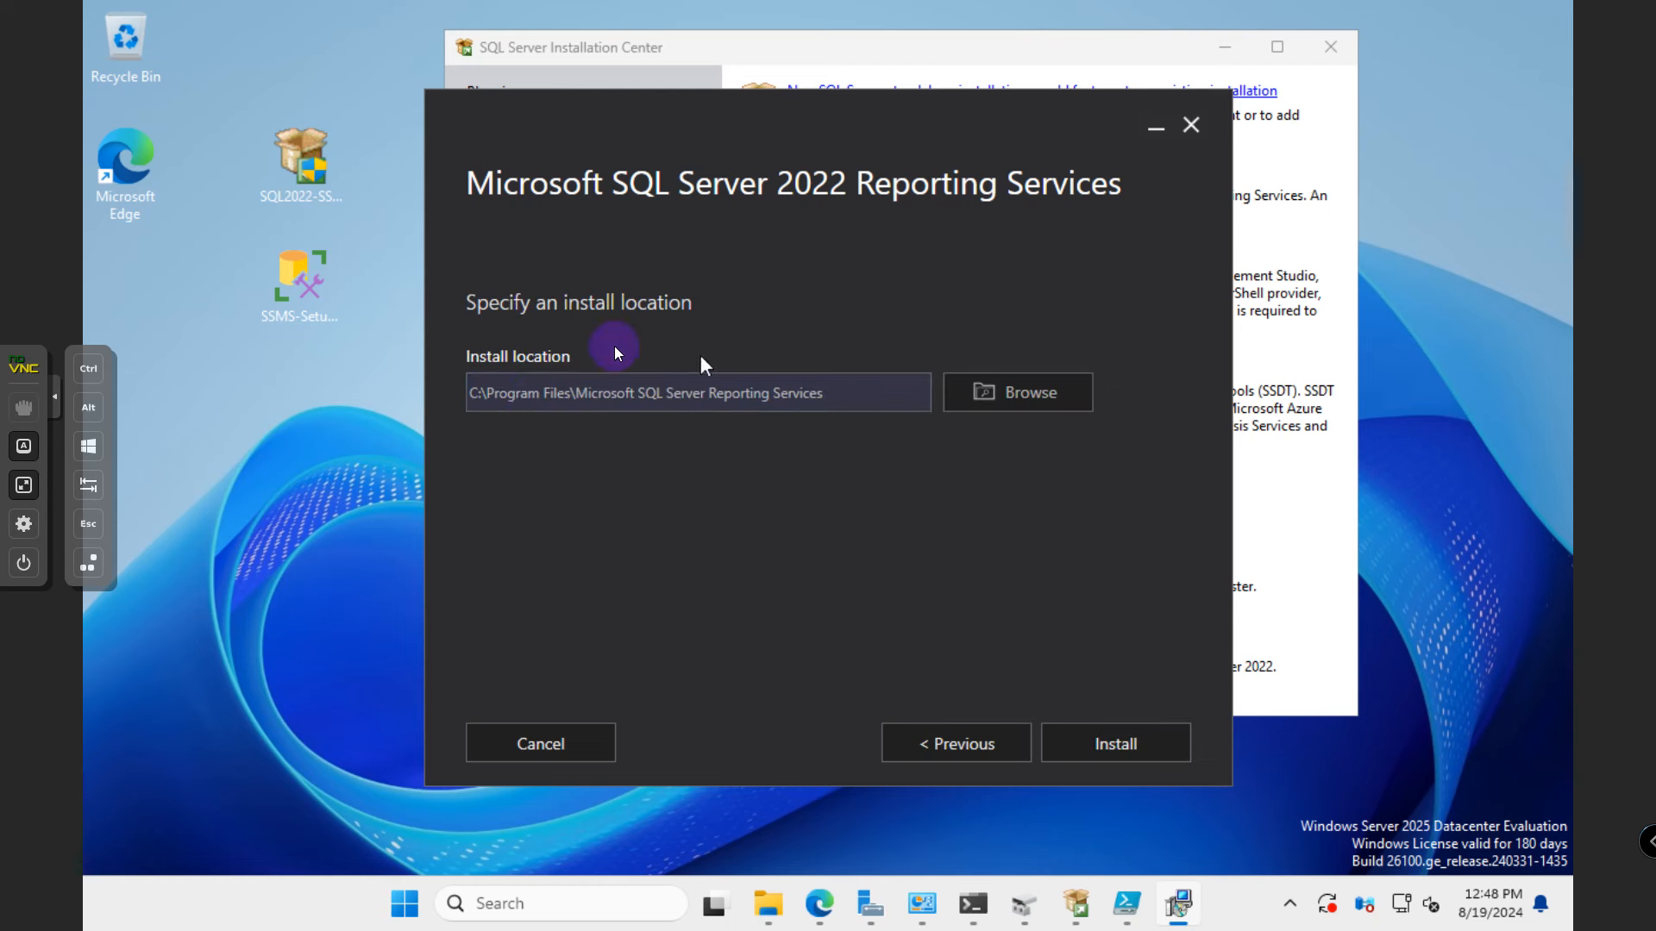
- Change the Reporting Services install location to drive A: and run the installation, allowing it to make changes to the device
click(476, 396)
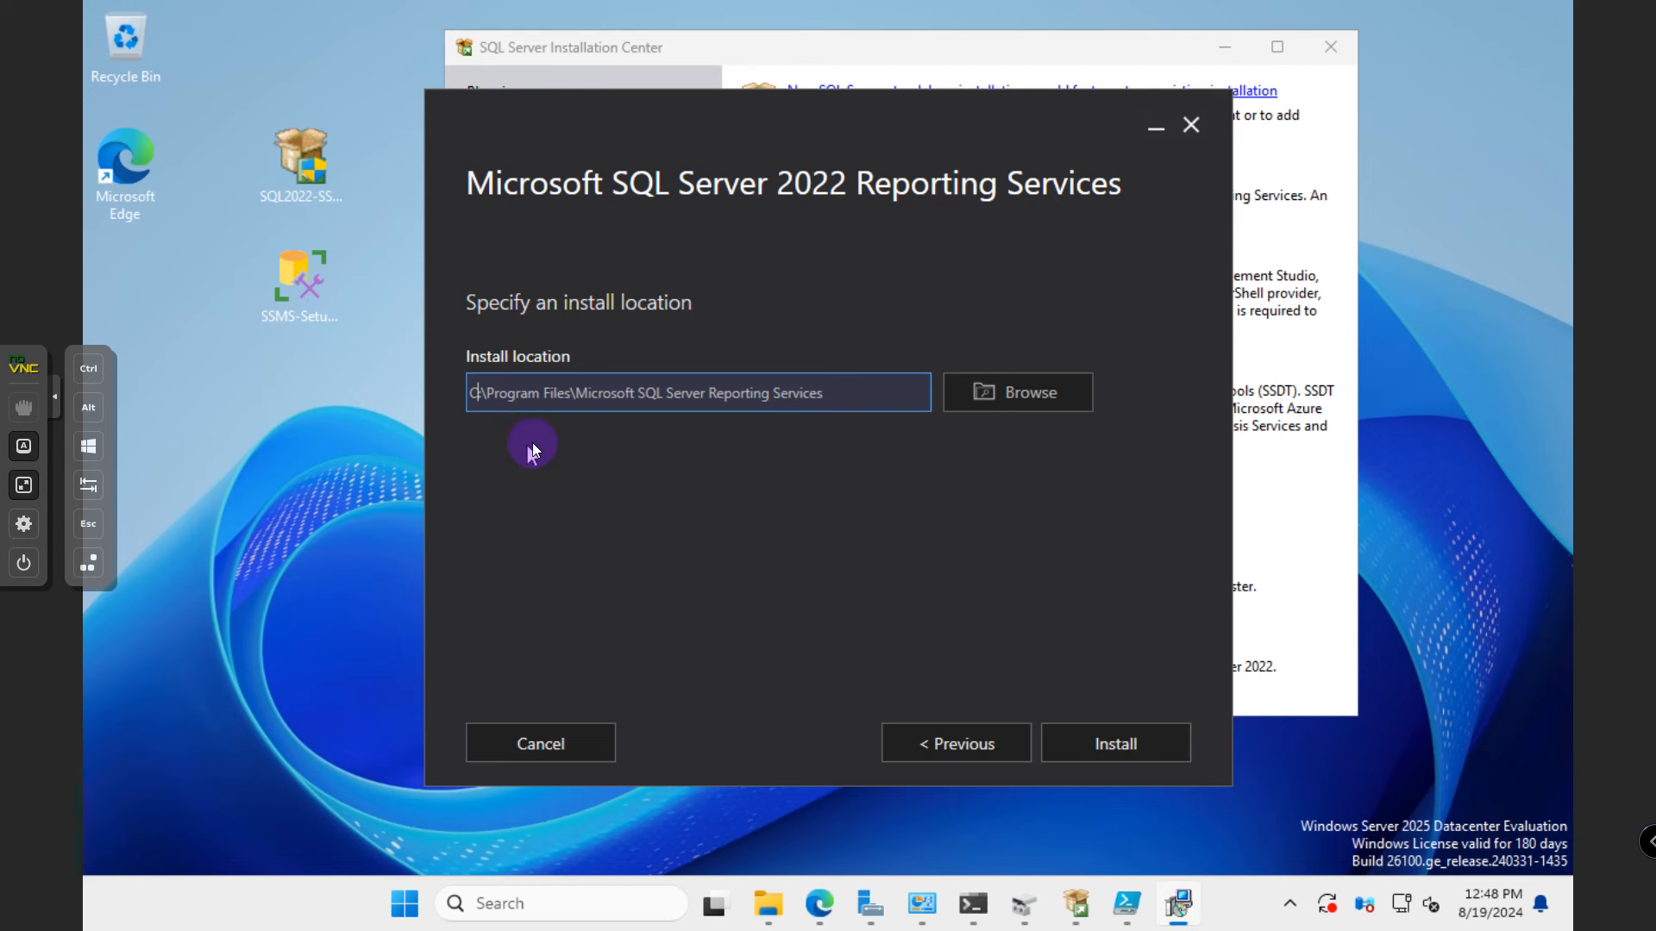
key(BackSpace)
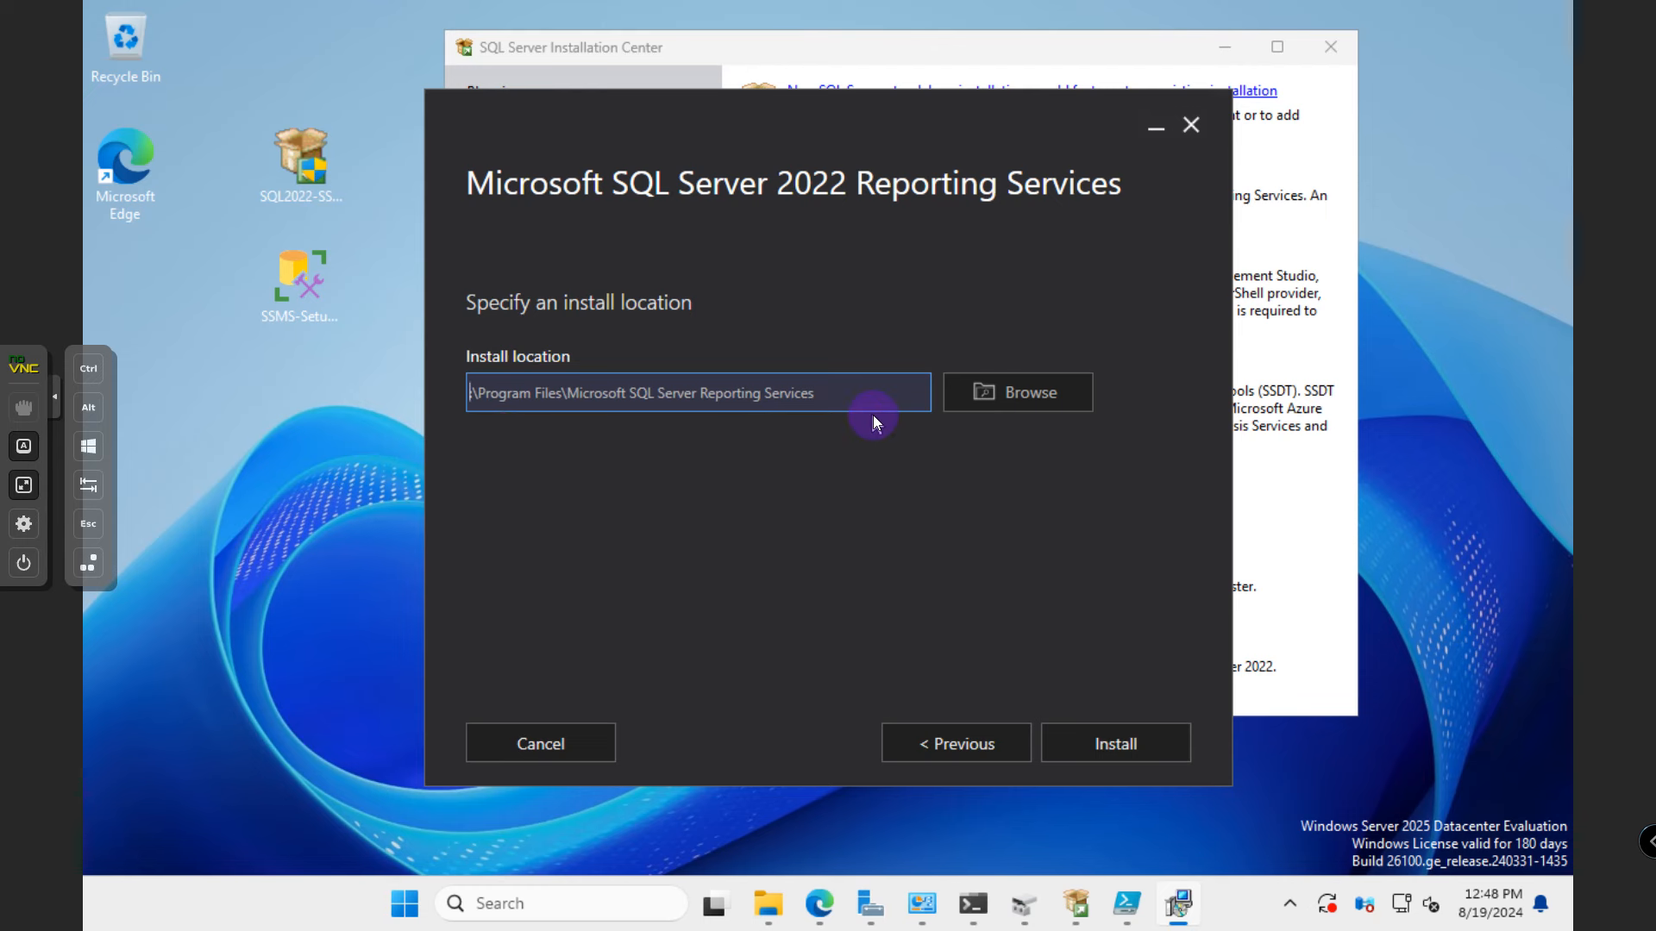
text(A:)
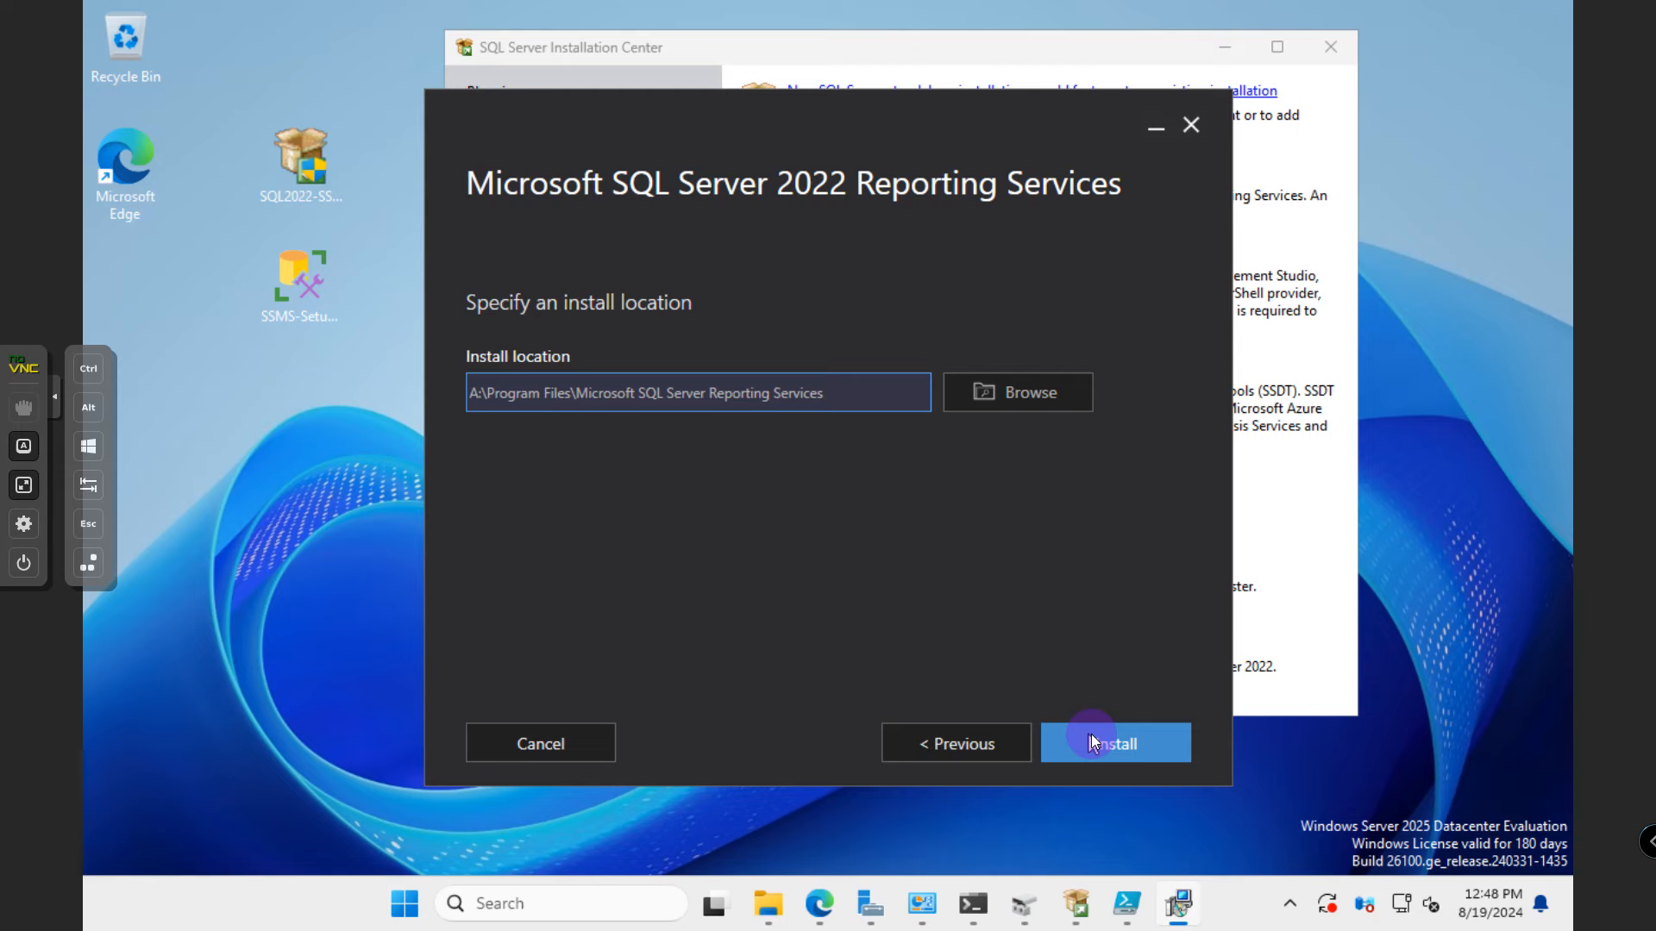
click(1092, 737)
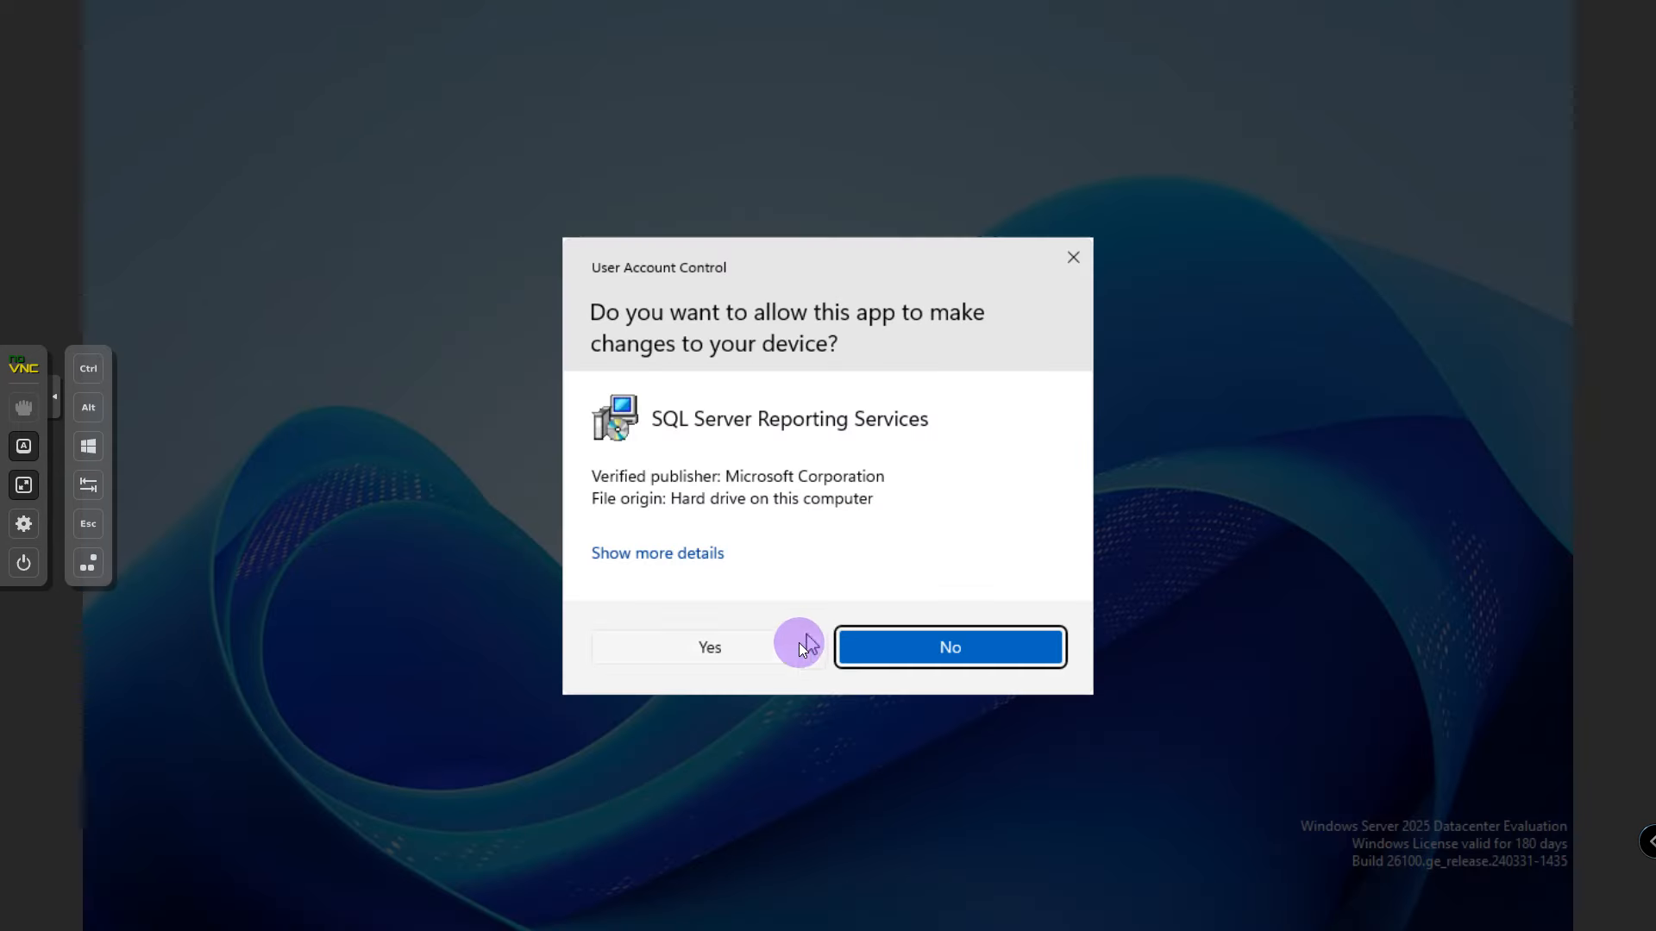
click(797, 644)
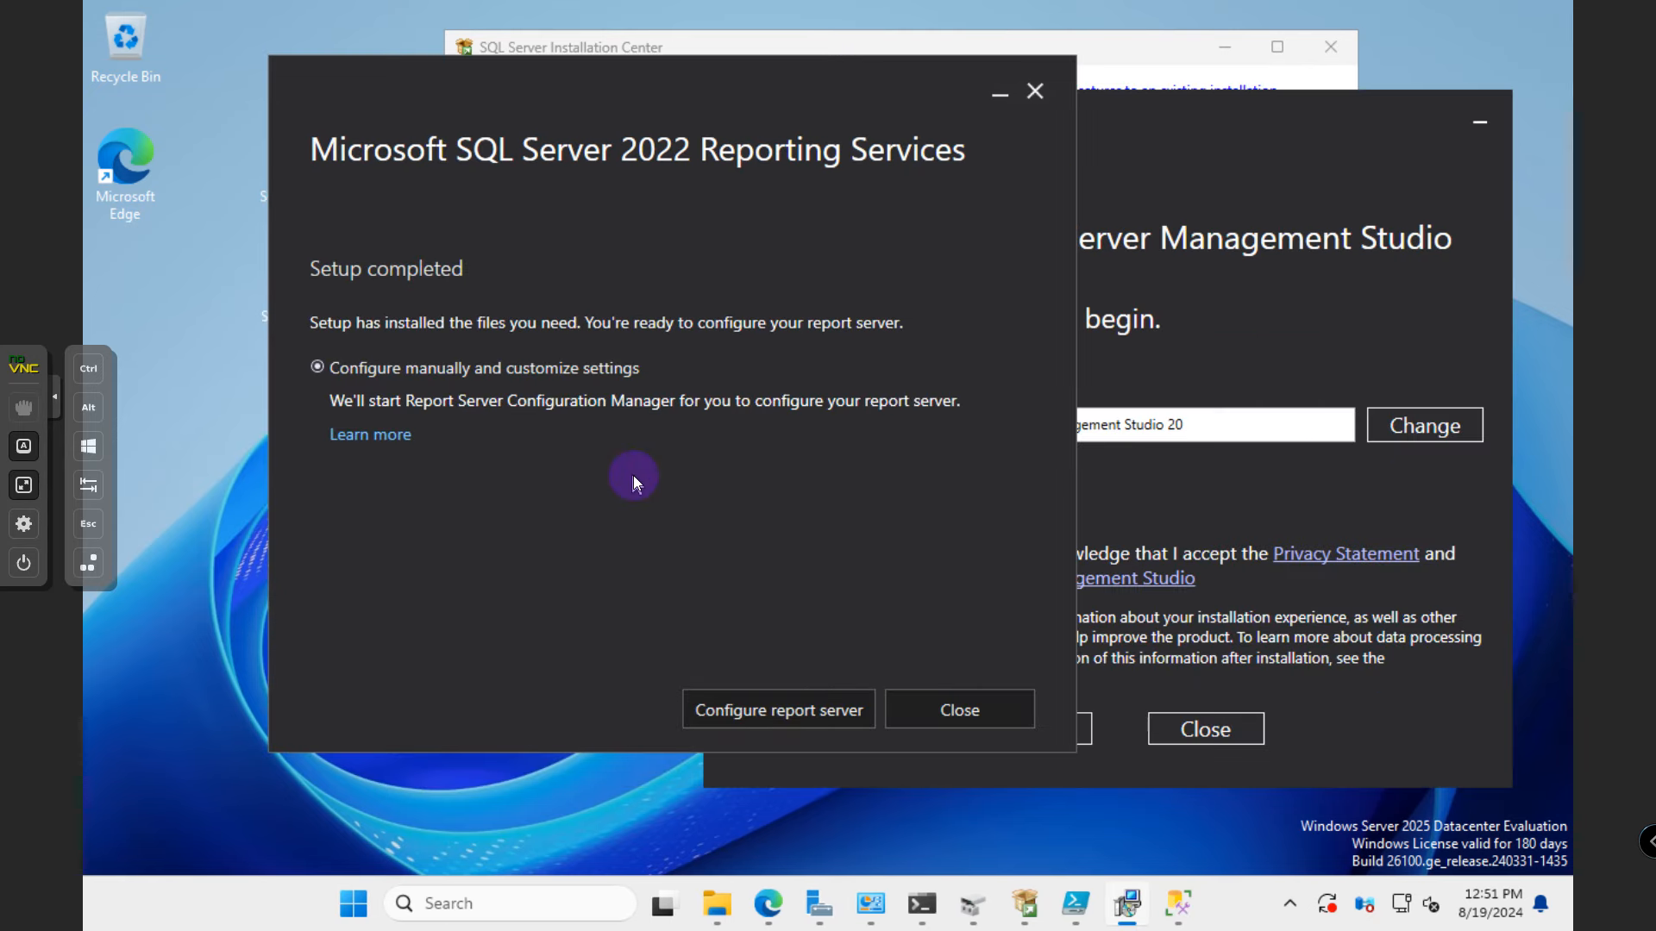
- Open Report Server Configuration Manager from the completed setup and check the server name and available instances in the connection dialog
click(752, 716)
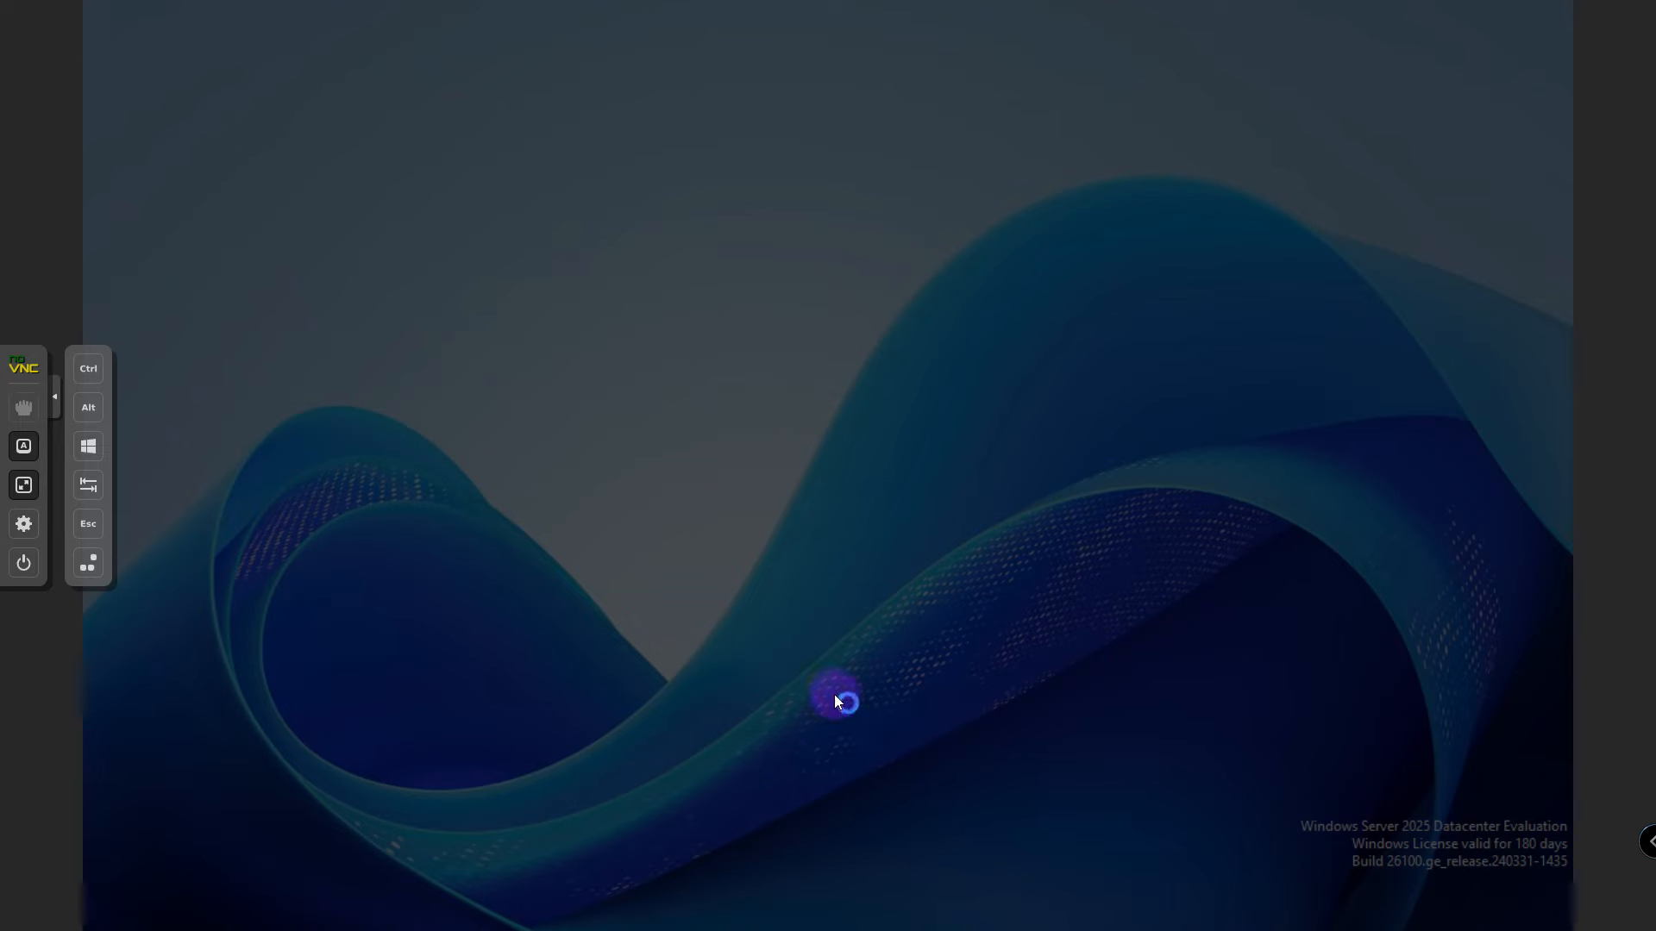
click(780, 645)
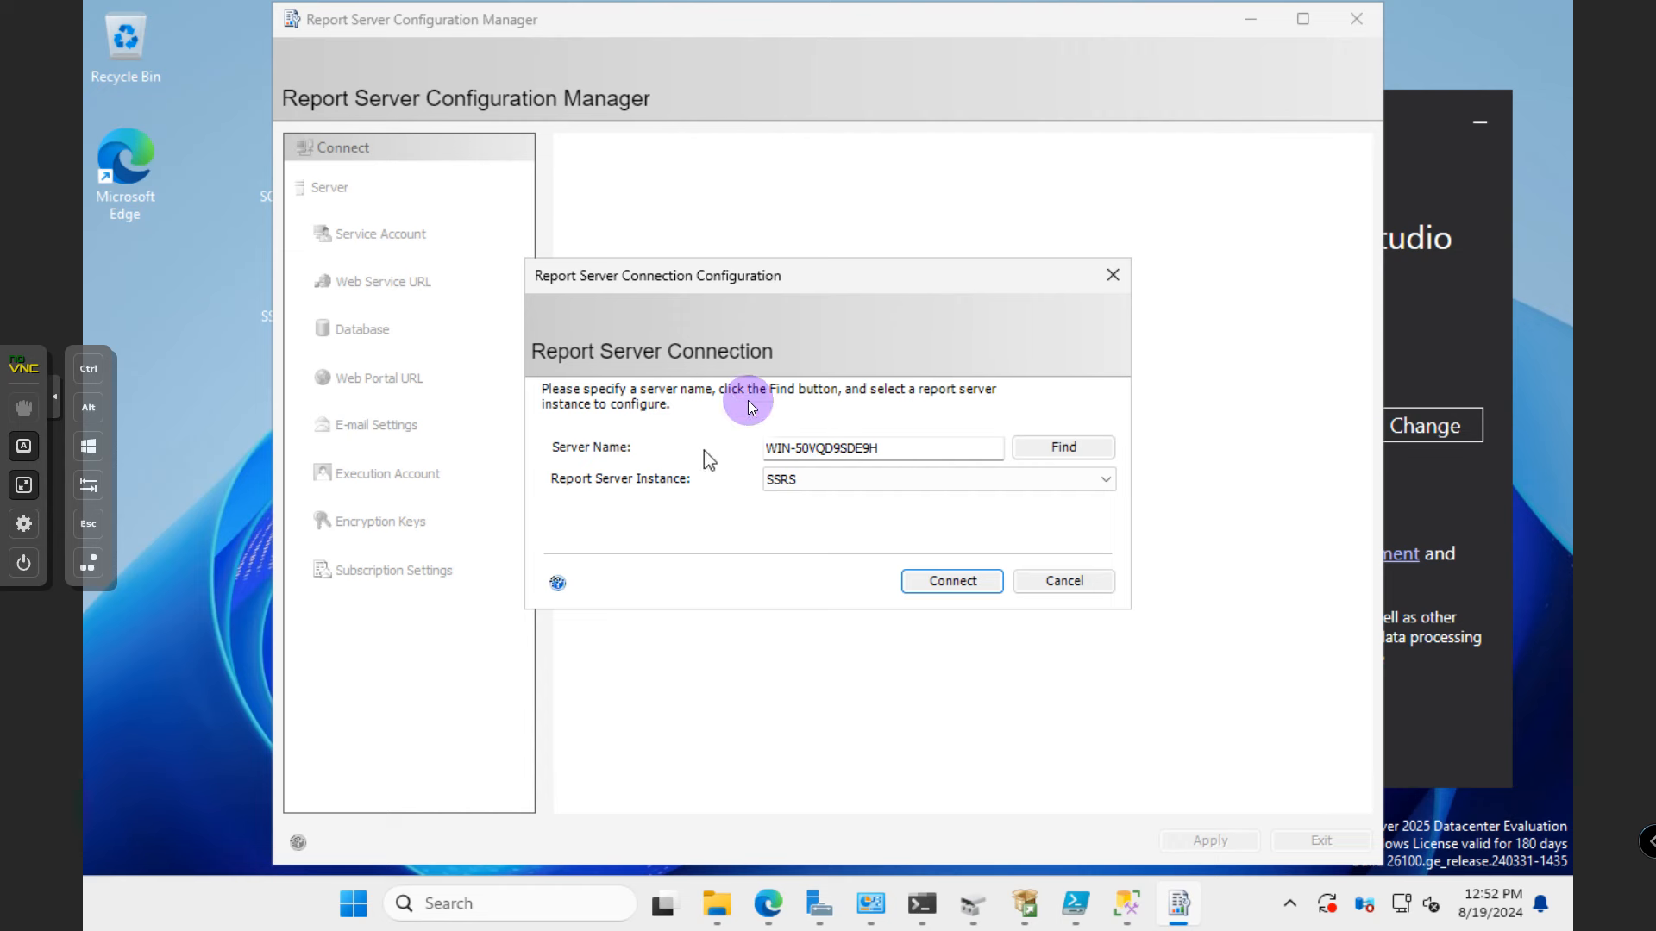
drag(727, 276, 463, 274)
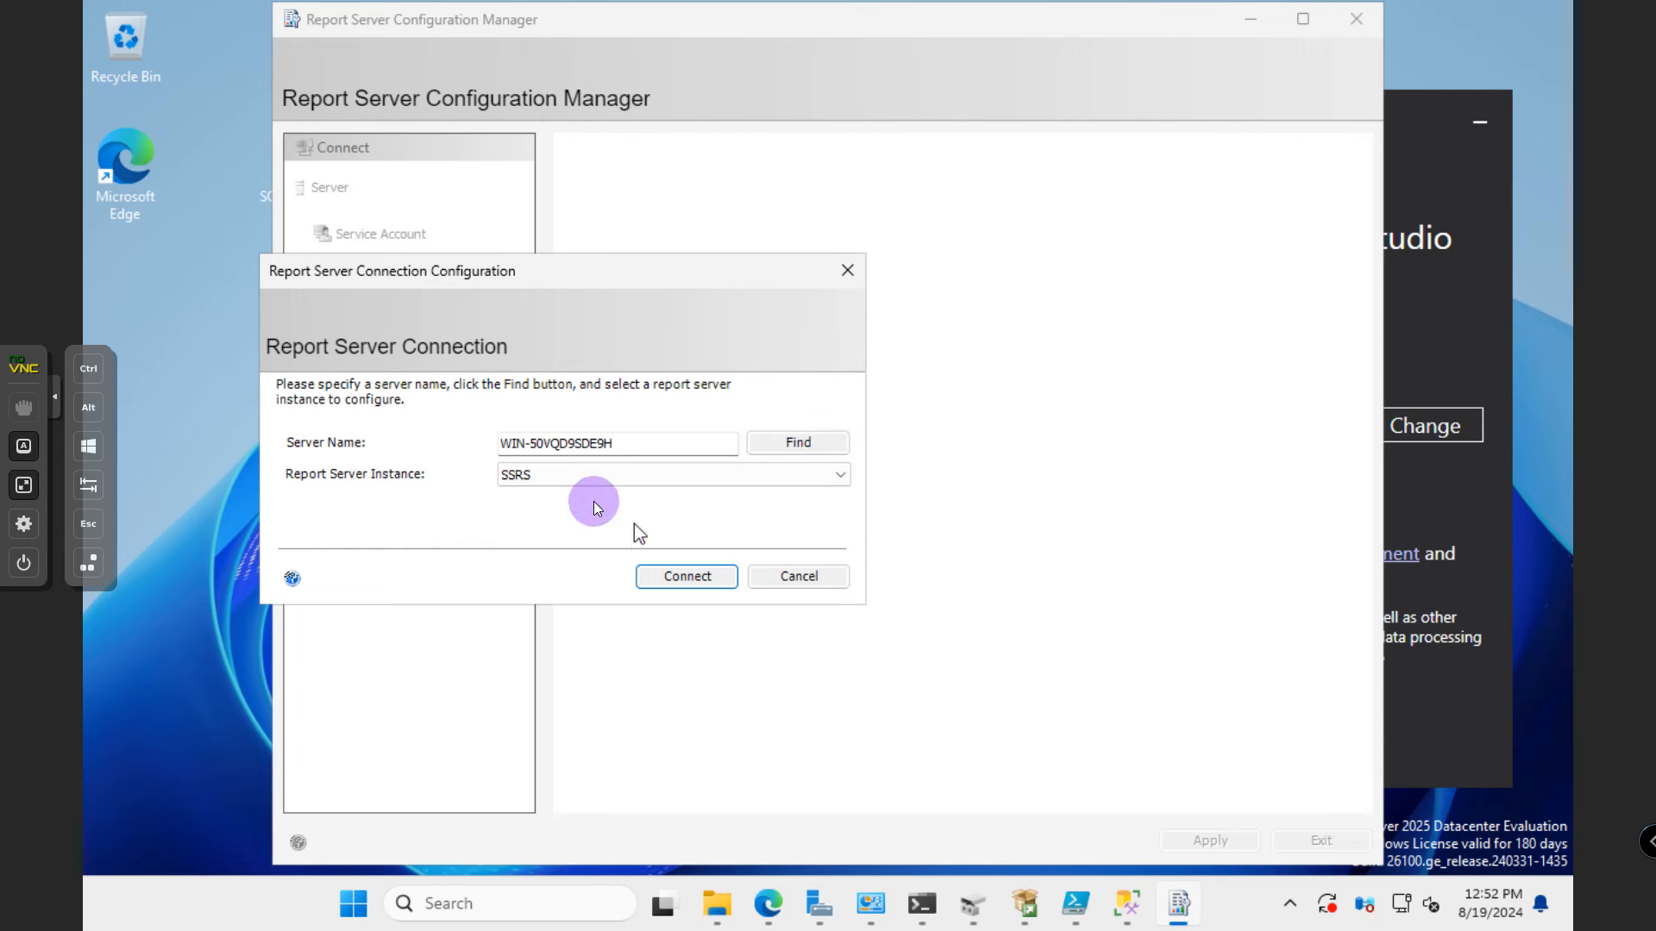
click(726, 478)
click(681, 418)
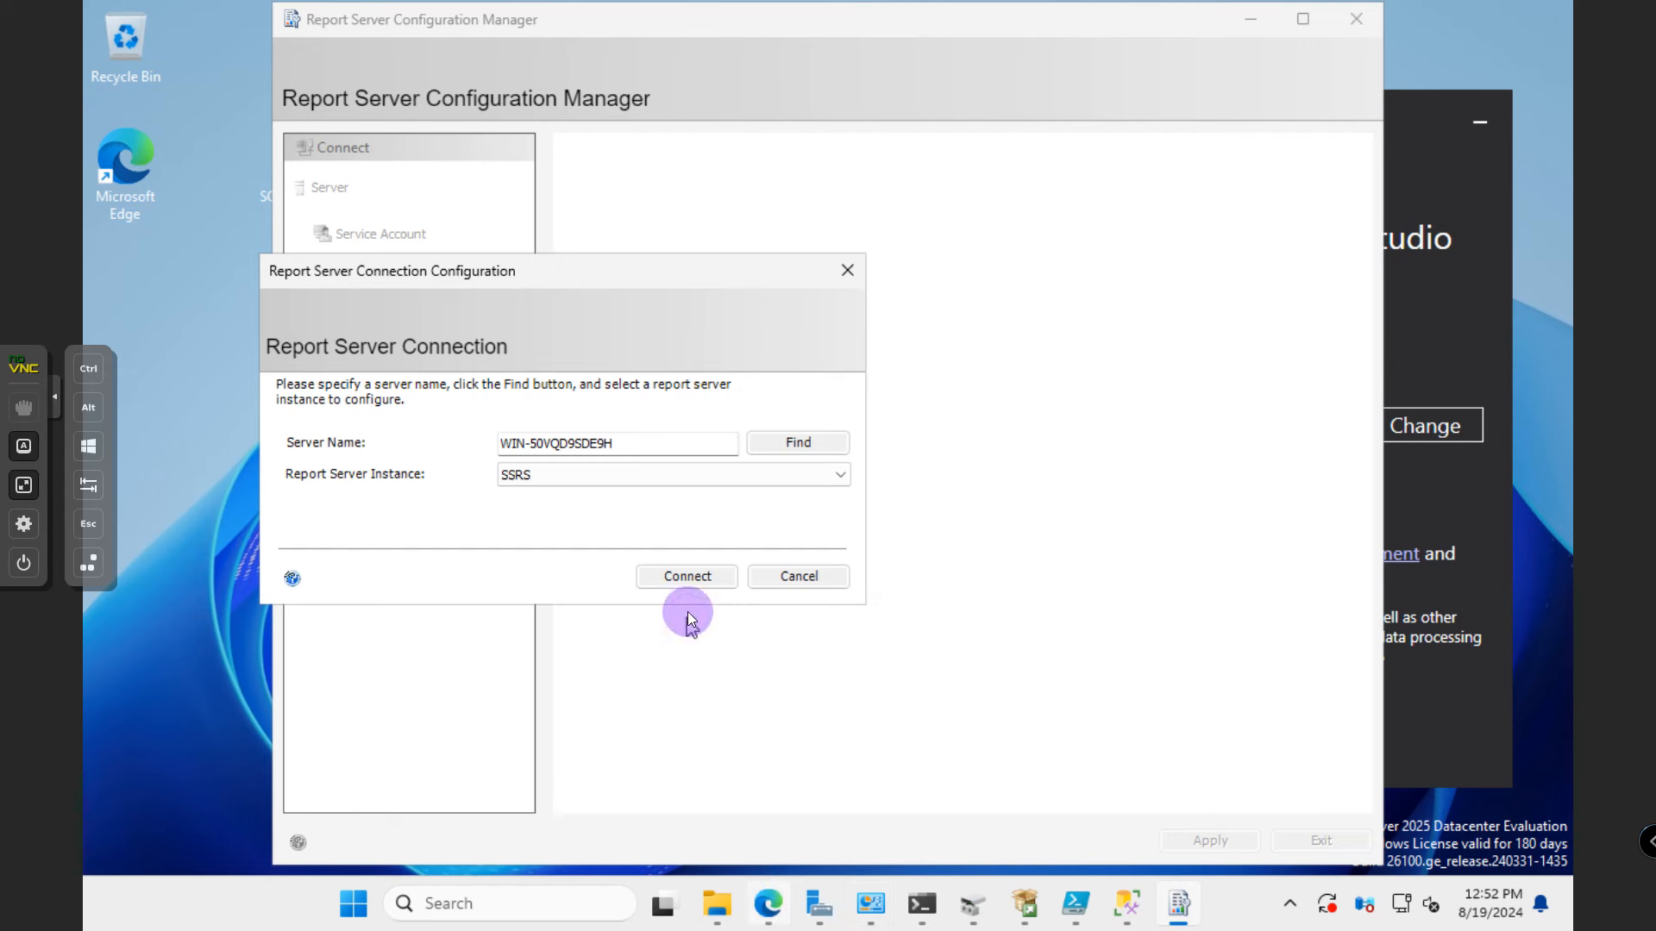
- Open System Information and look up the system name to compare it with the report server name
click(353, 903)
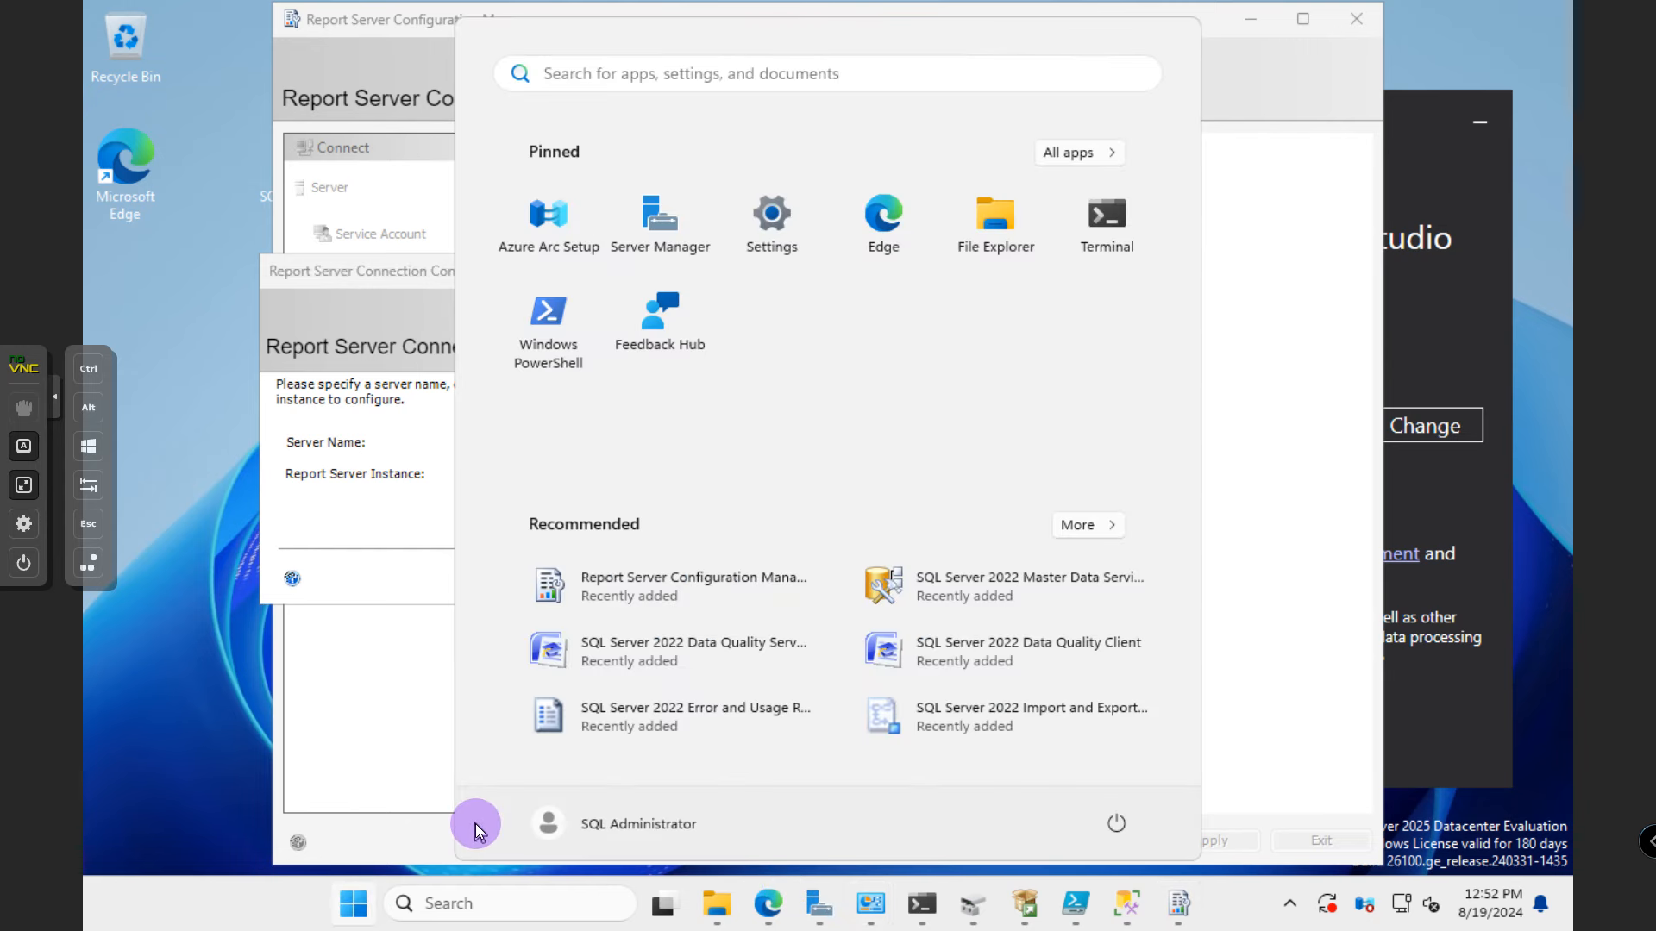
text(system)
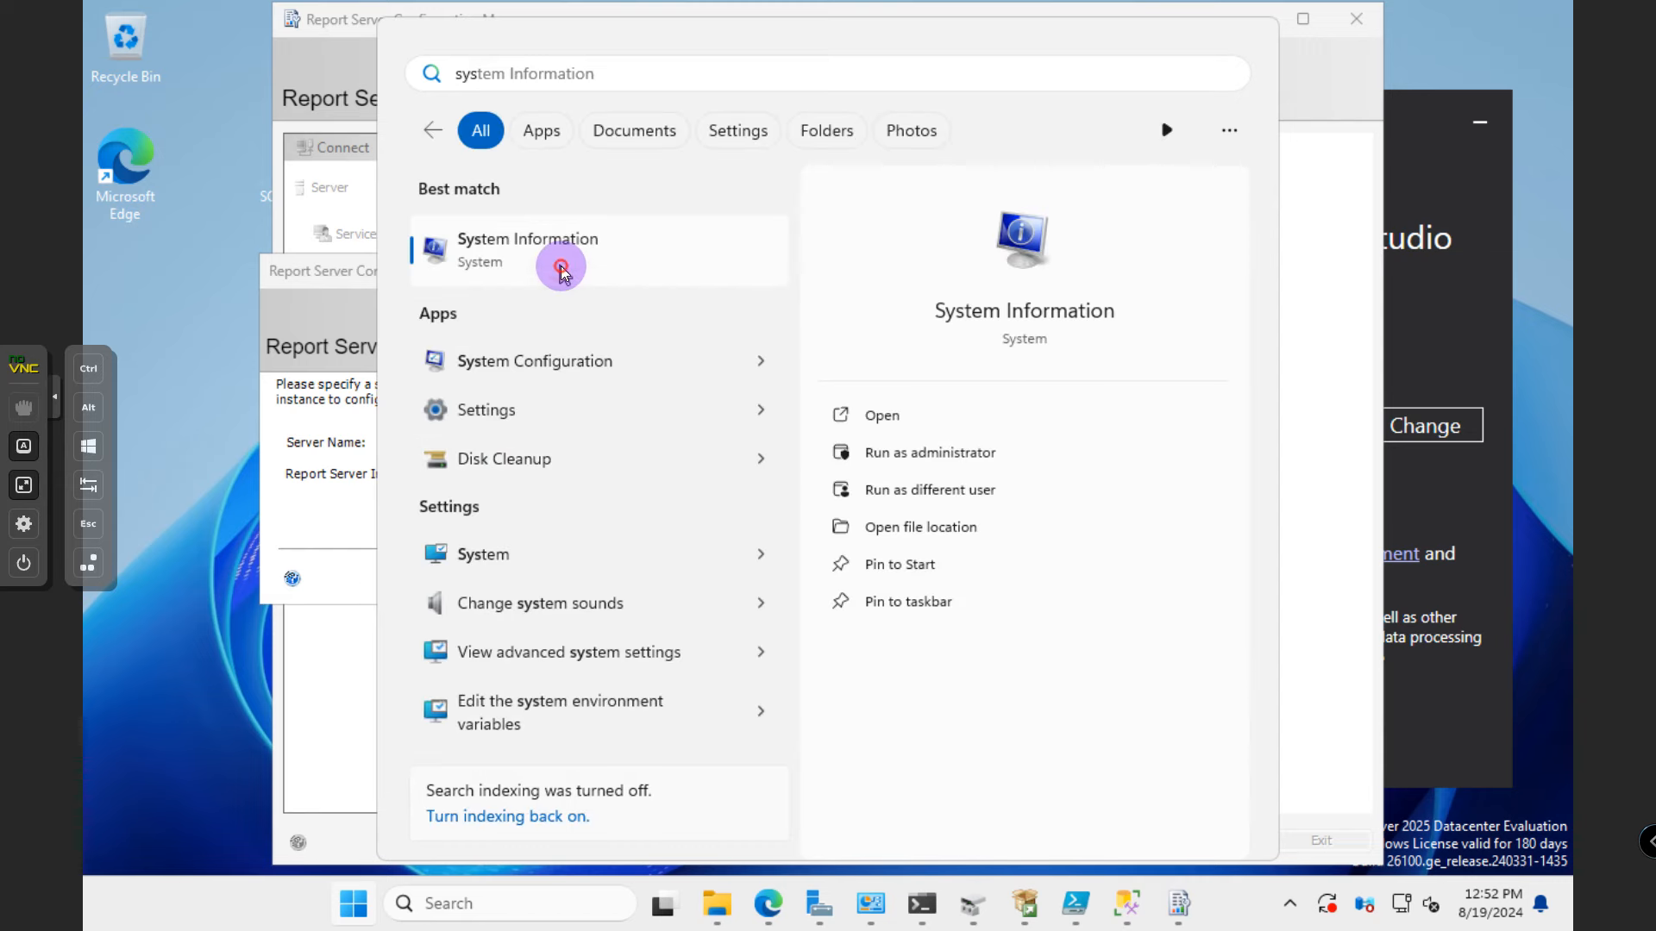
click(562, 267)
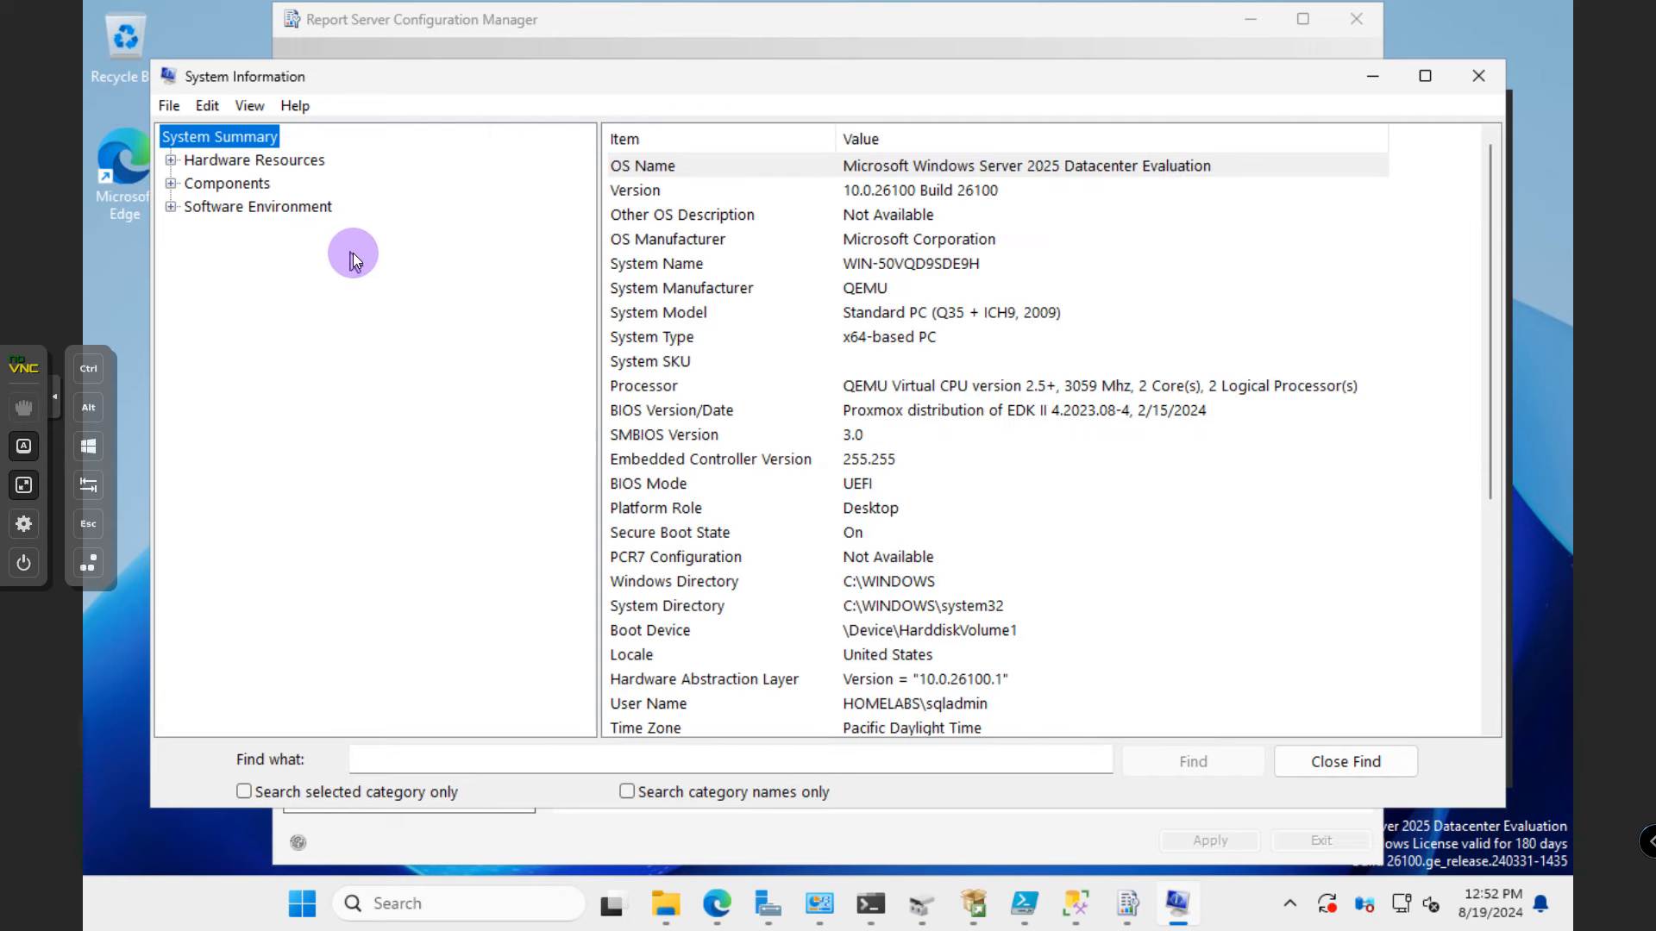
click(959, 270)
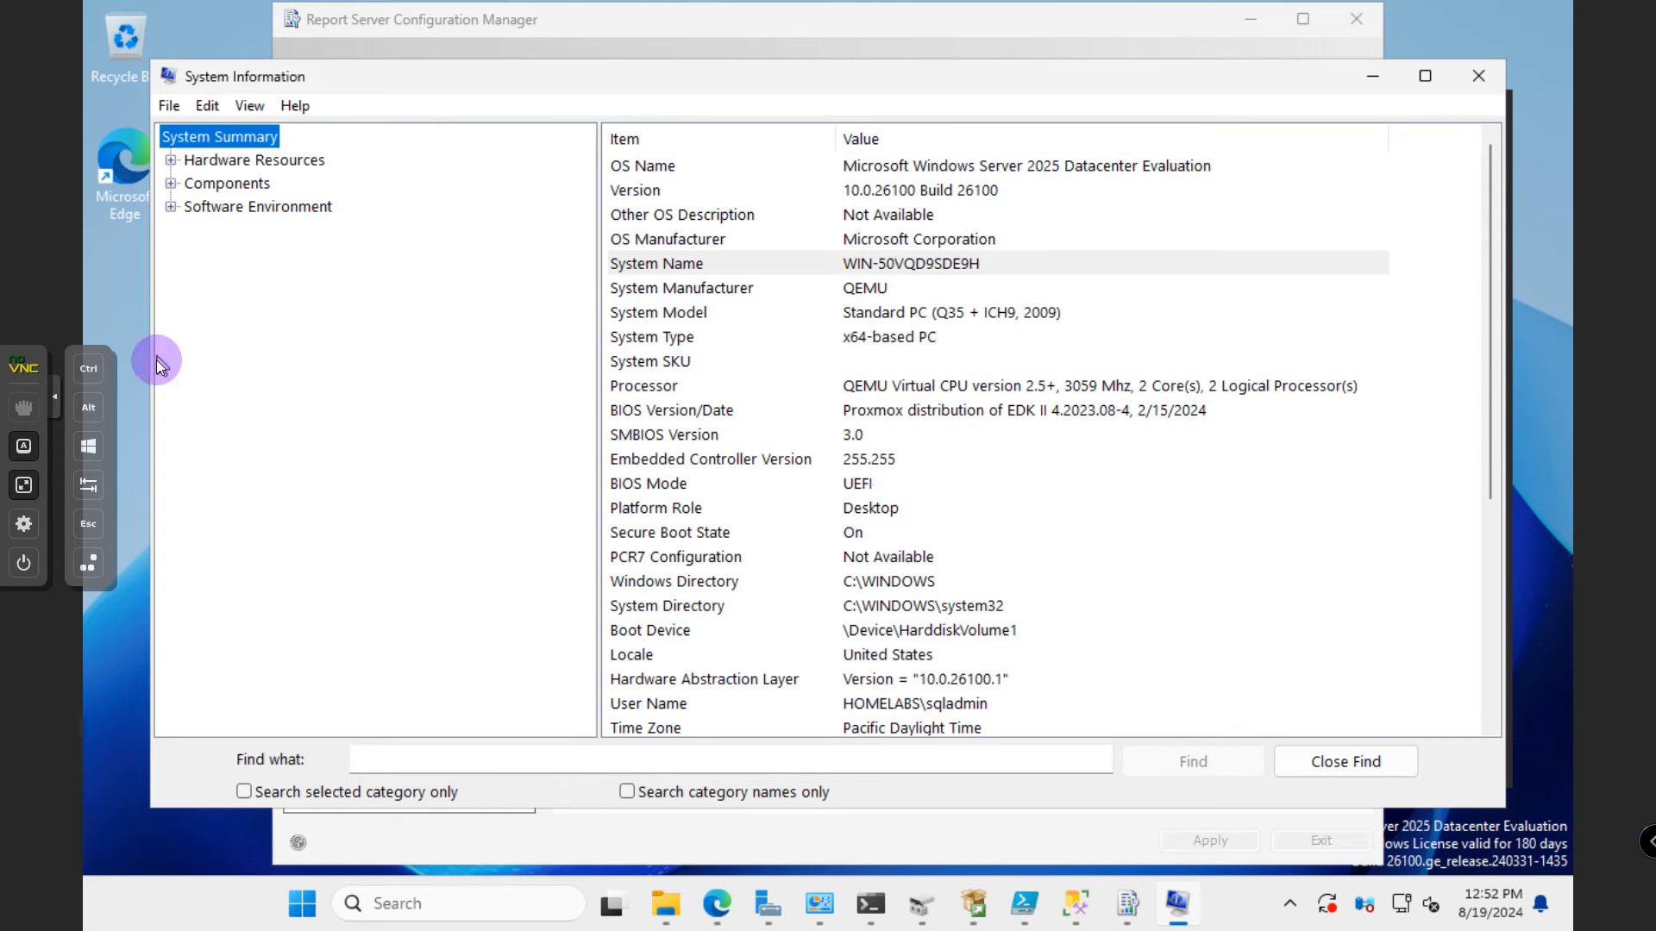
- Cancel the report server connection and minimize the System Information window to uncover the SQL Server Management Studio setup
drag(149, 367, 948, 488)
click(783, 578)
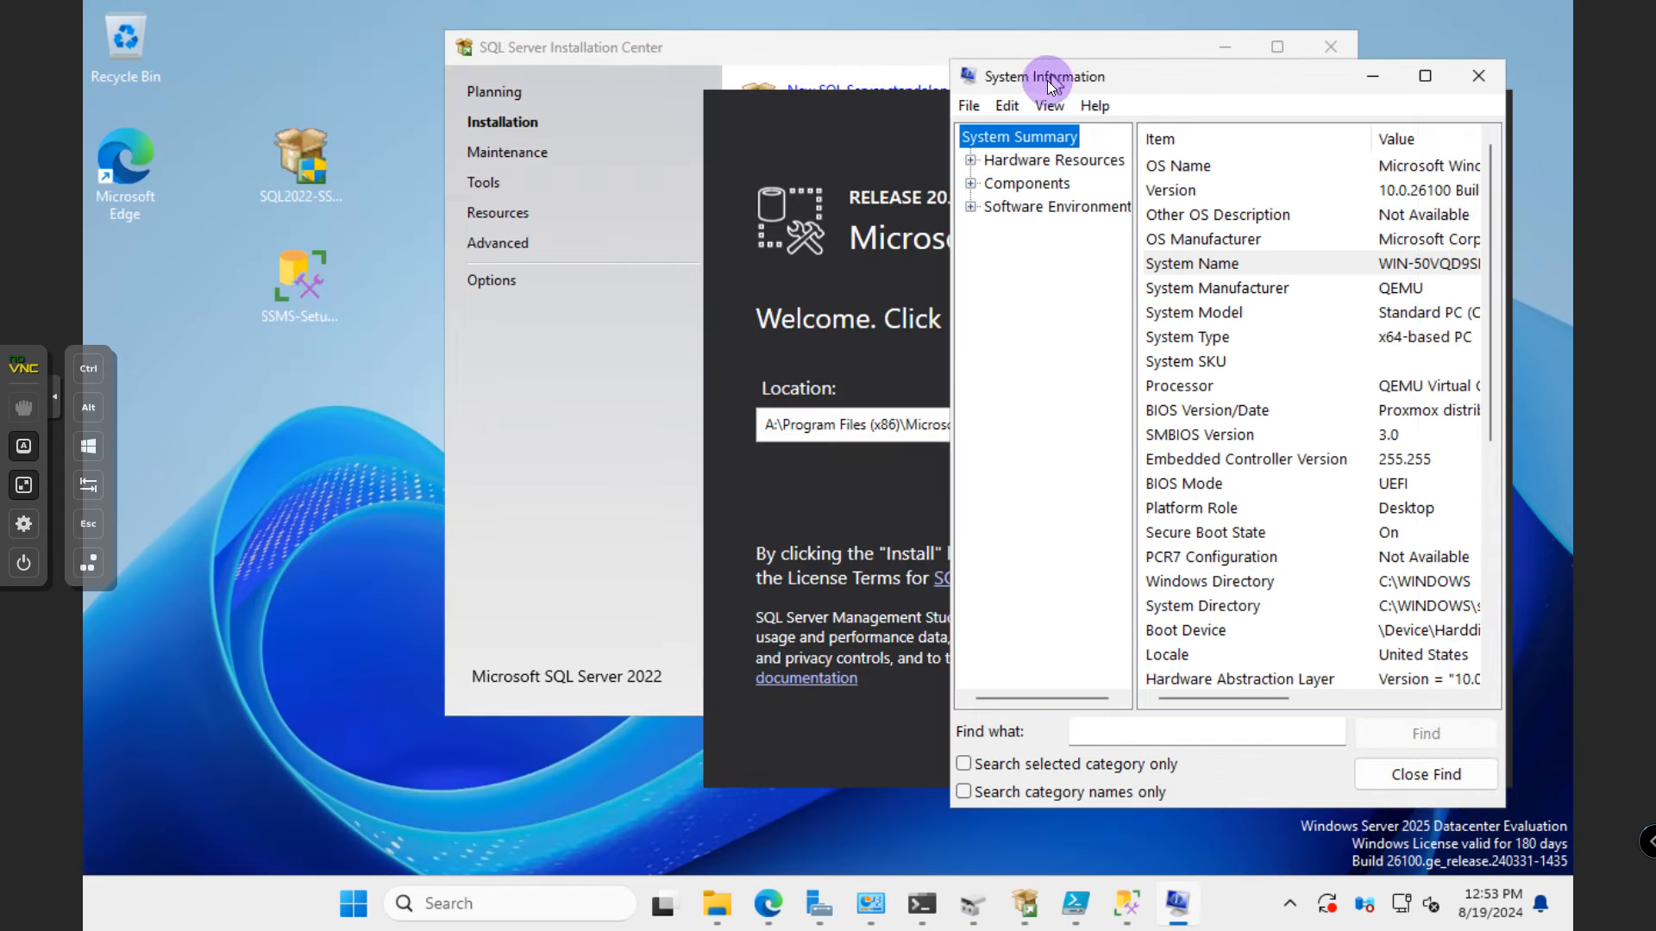
drag(1150, 75, 379, 68)
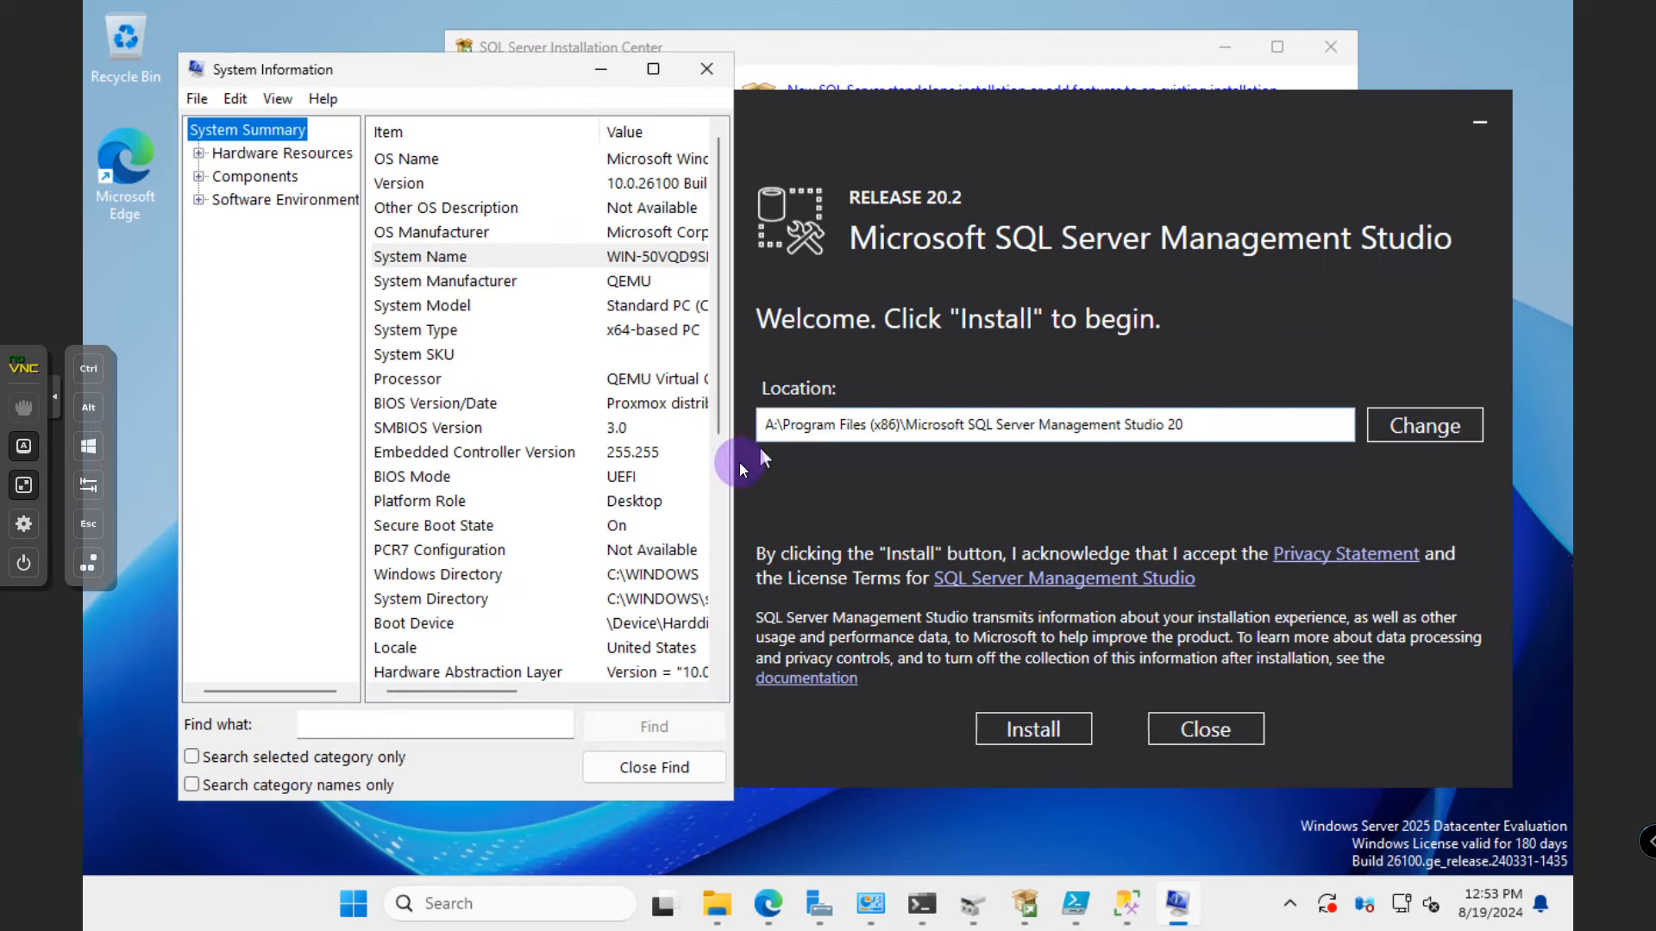
click(603, 74)
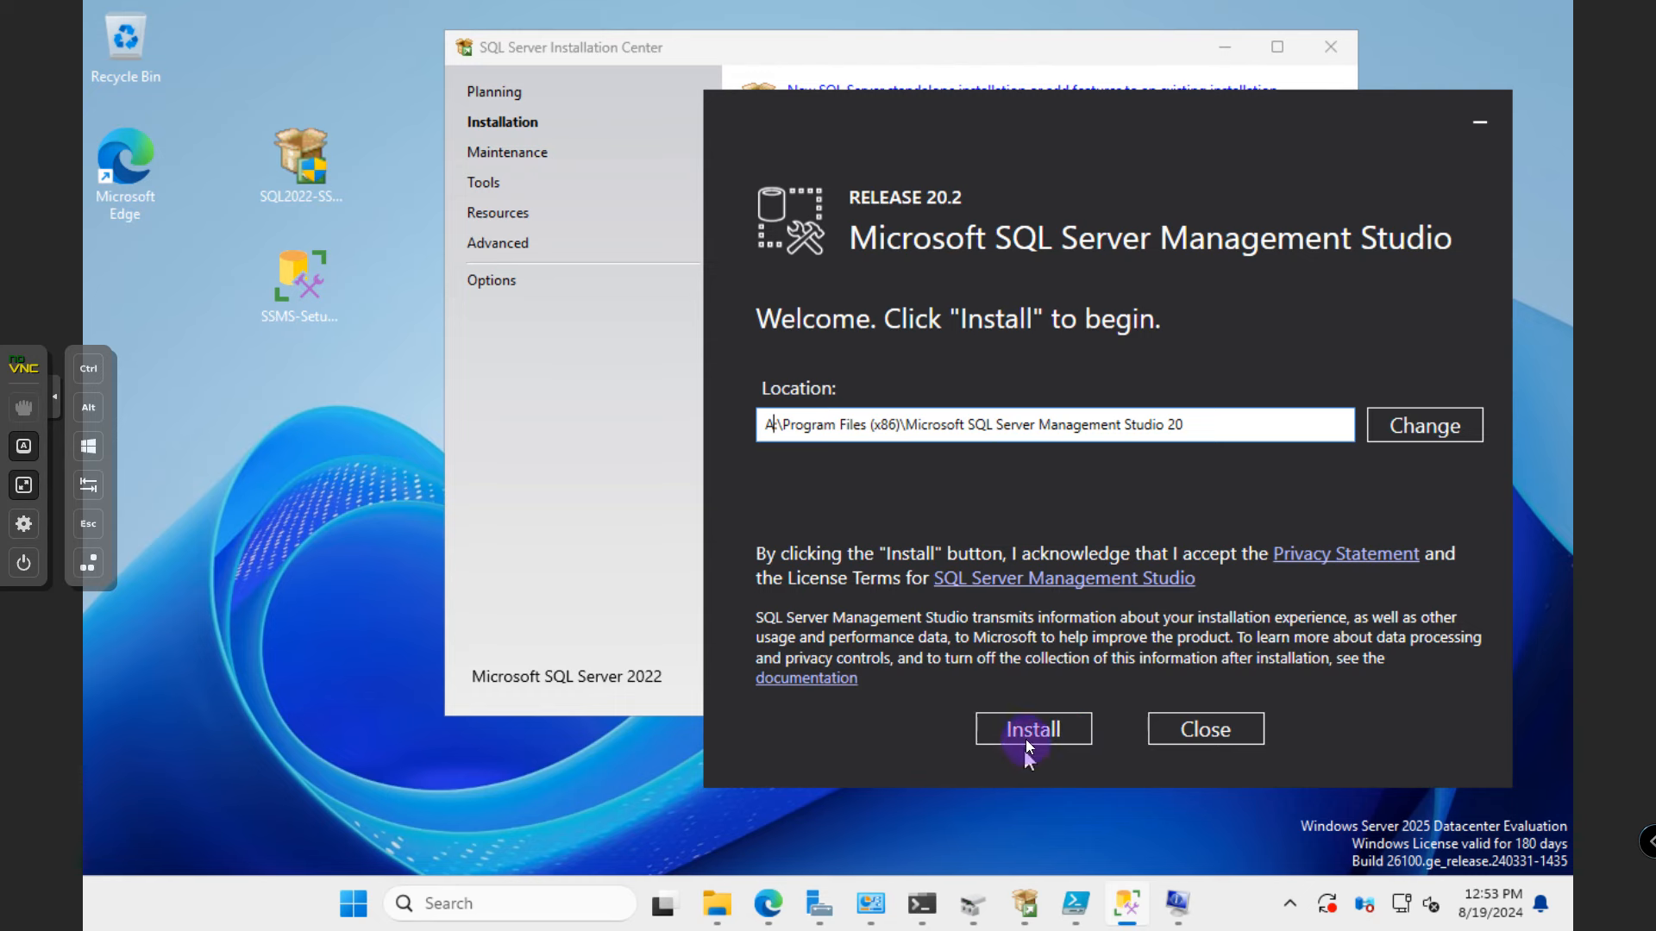
- Install SQL Server Management Studio 20.2 in A:\Program Files (x86)\Microsoft SQL Server Management Studio 20 and close the finished setup
drag(1038, 111, 793, 97)
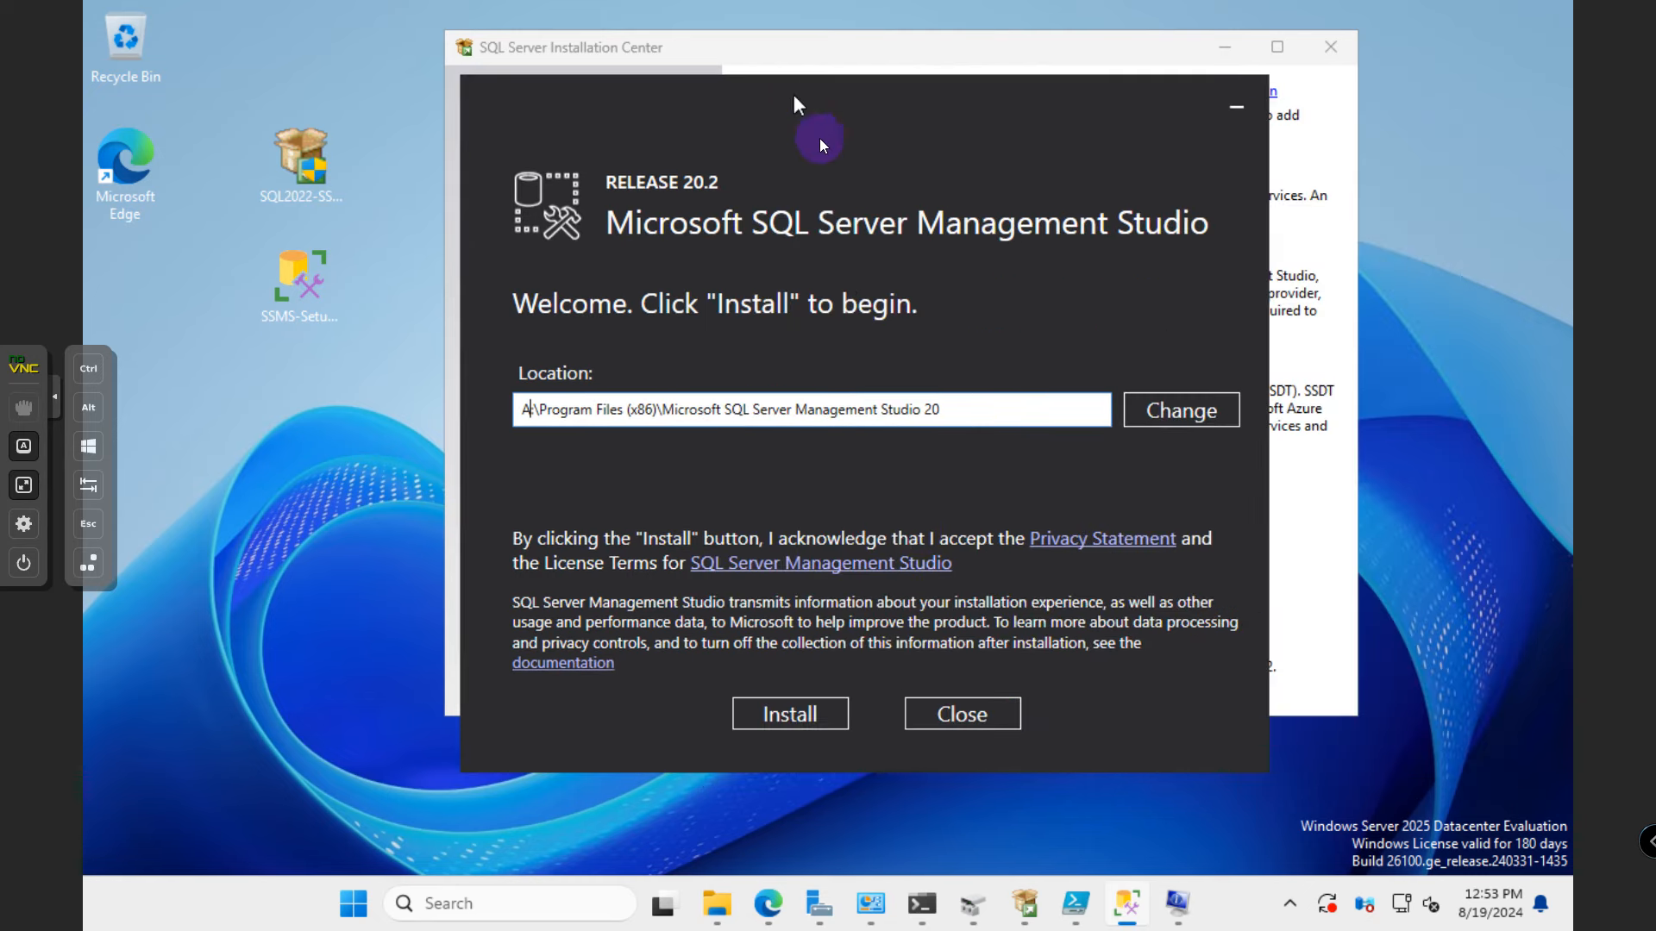
click(816, 719)
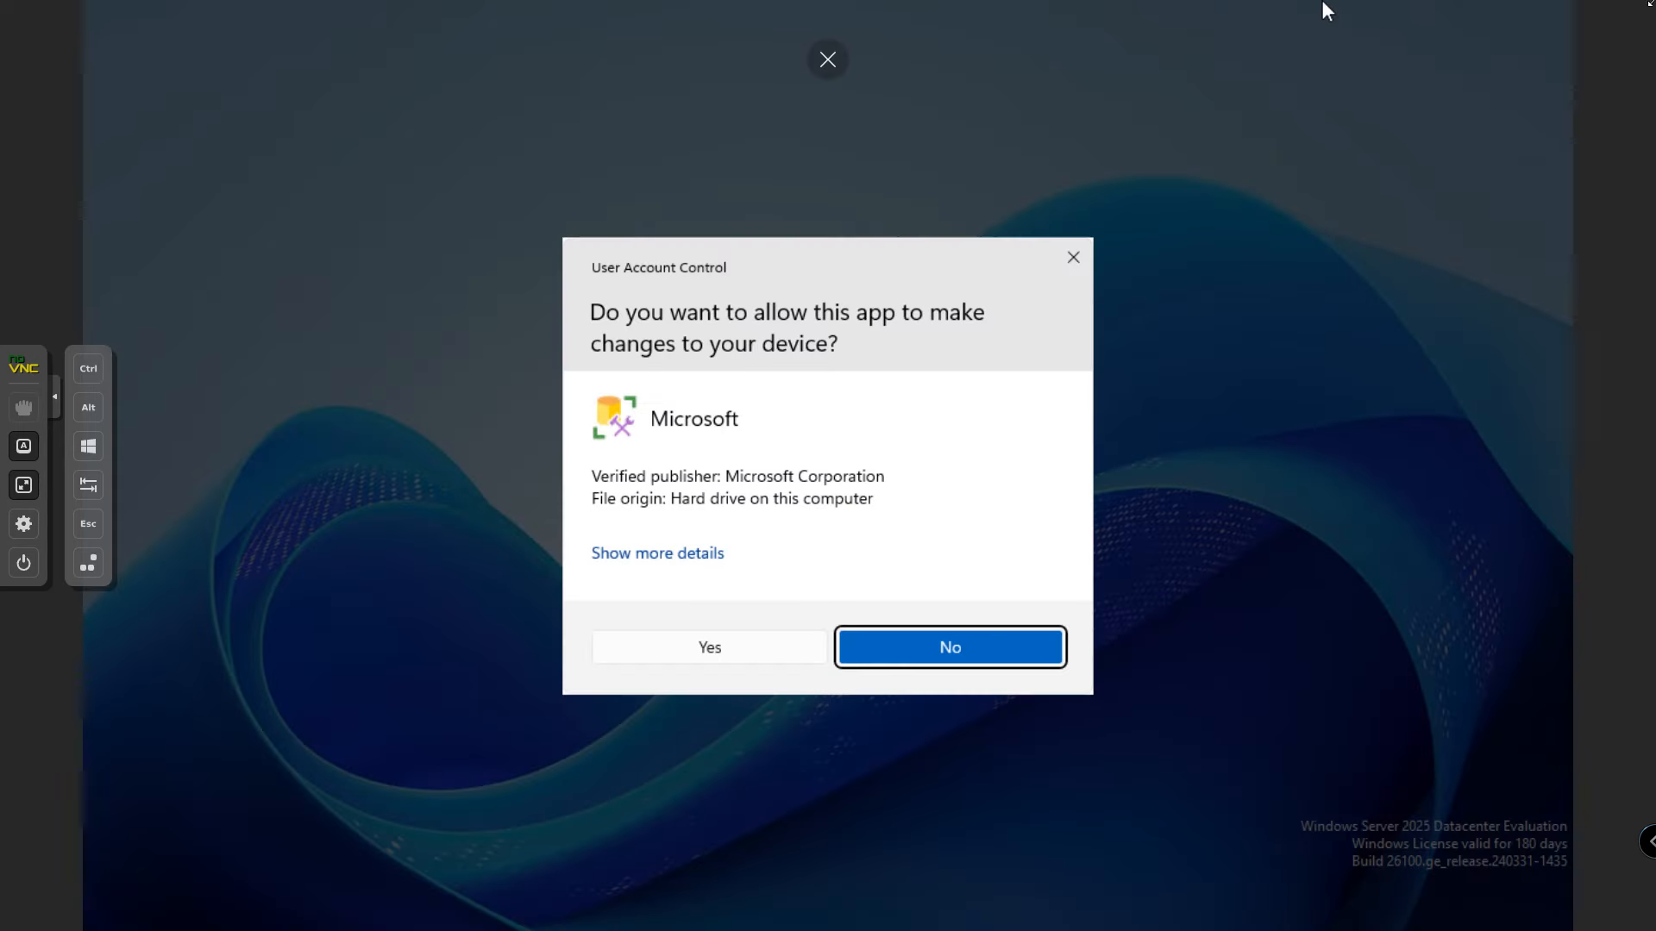
click(710, 648)
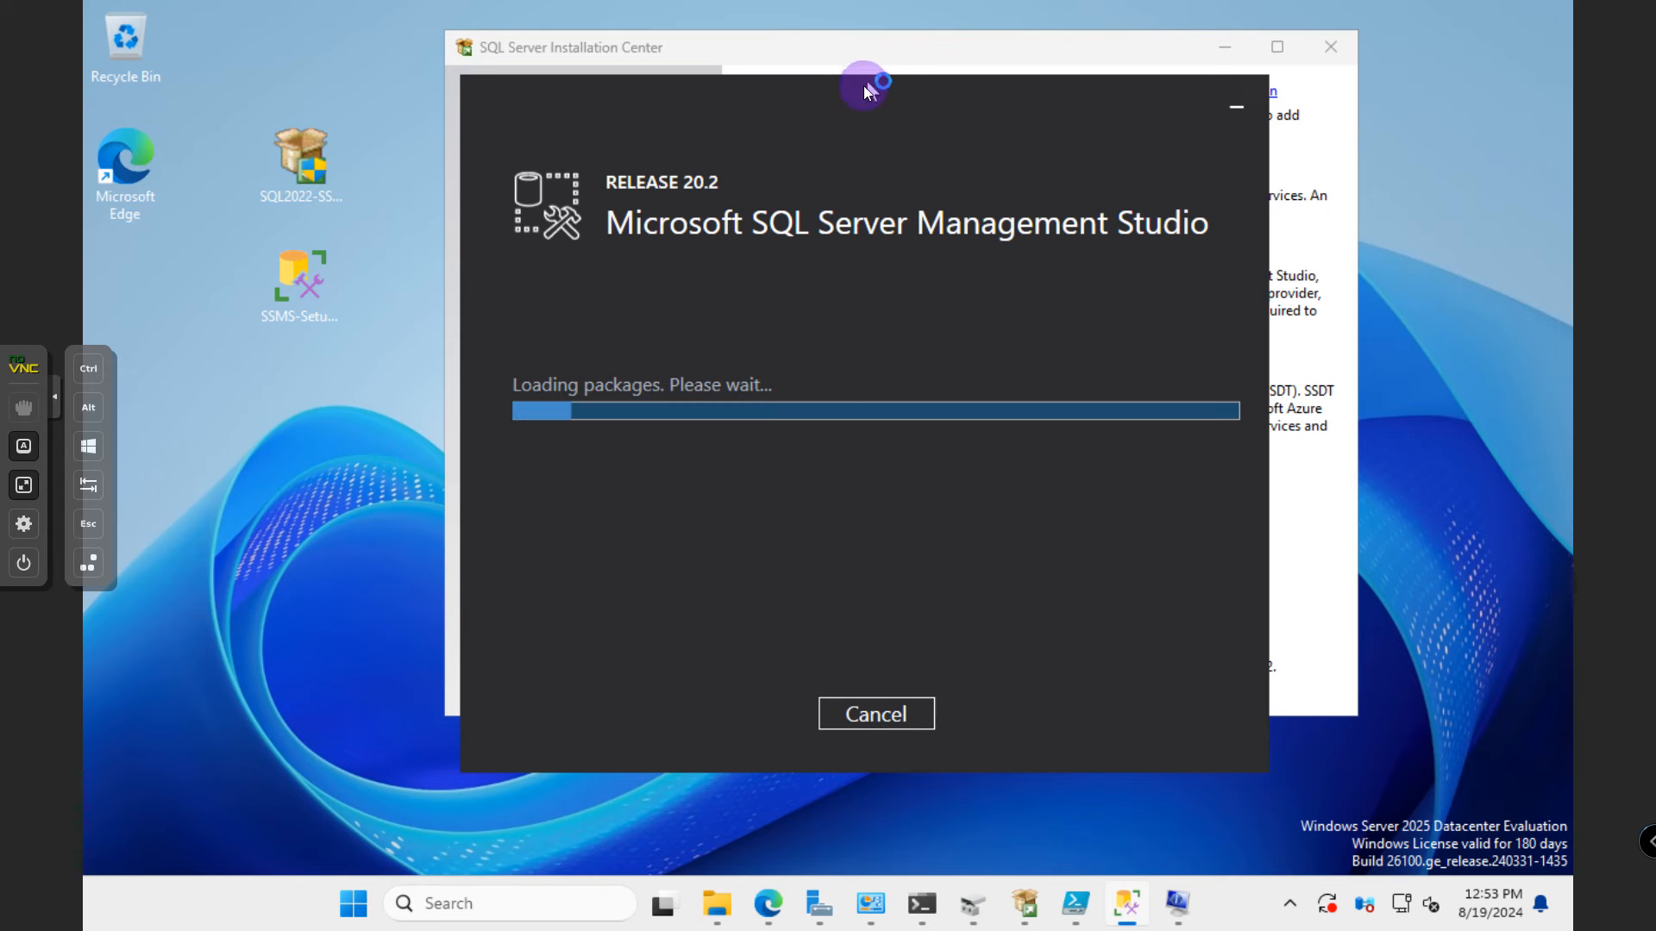
drag(862, 85, 728, 36)
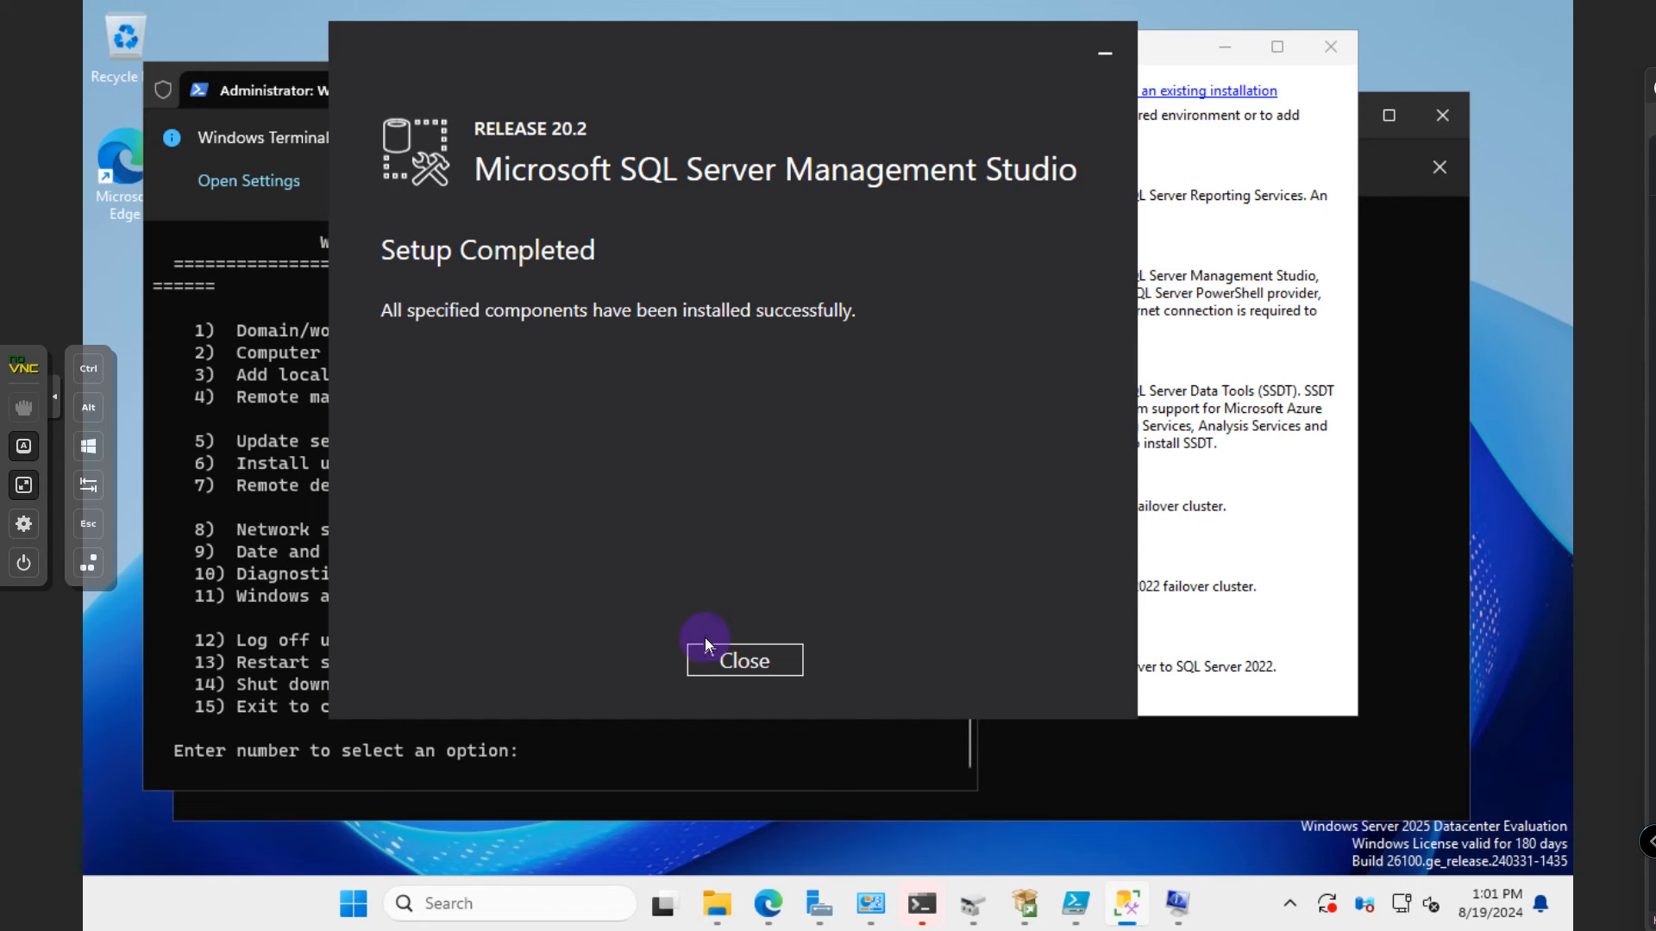
click(729, 663)
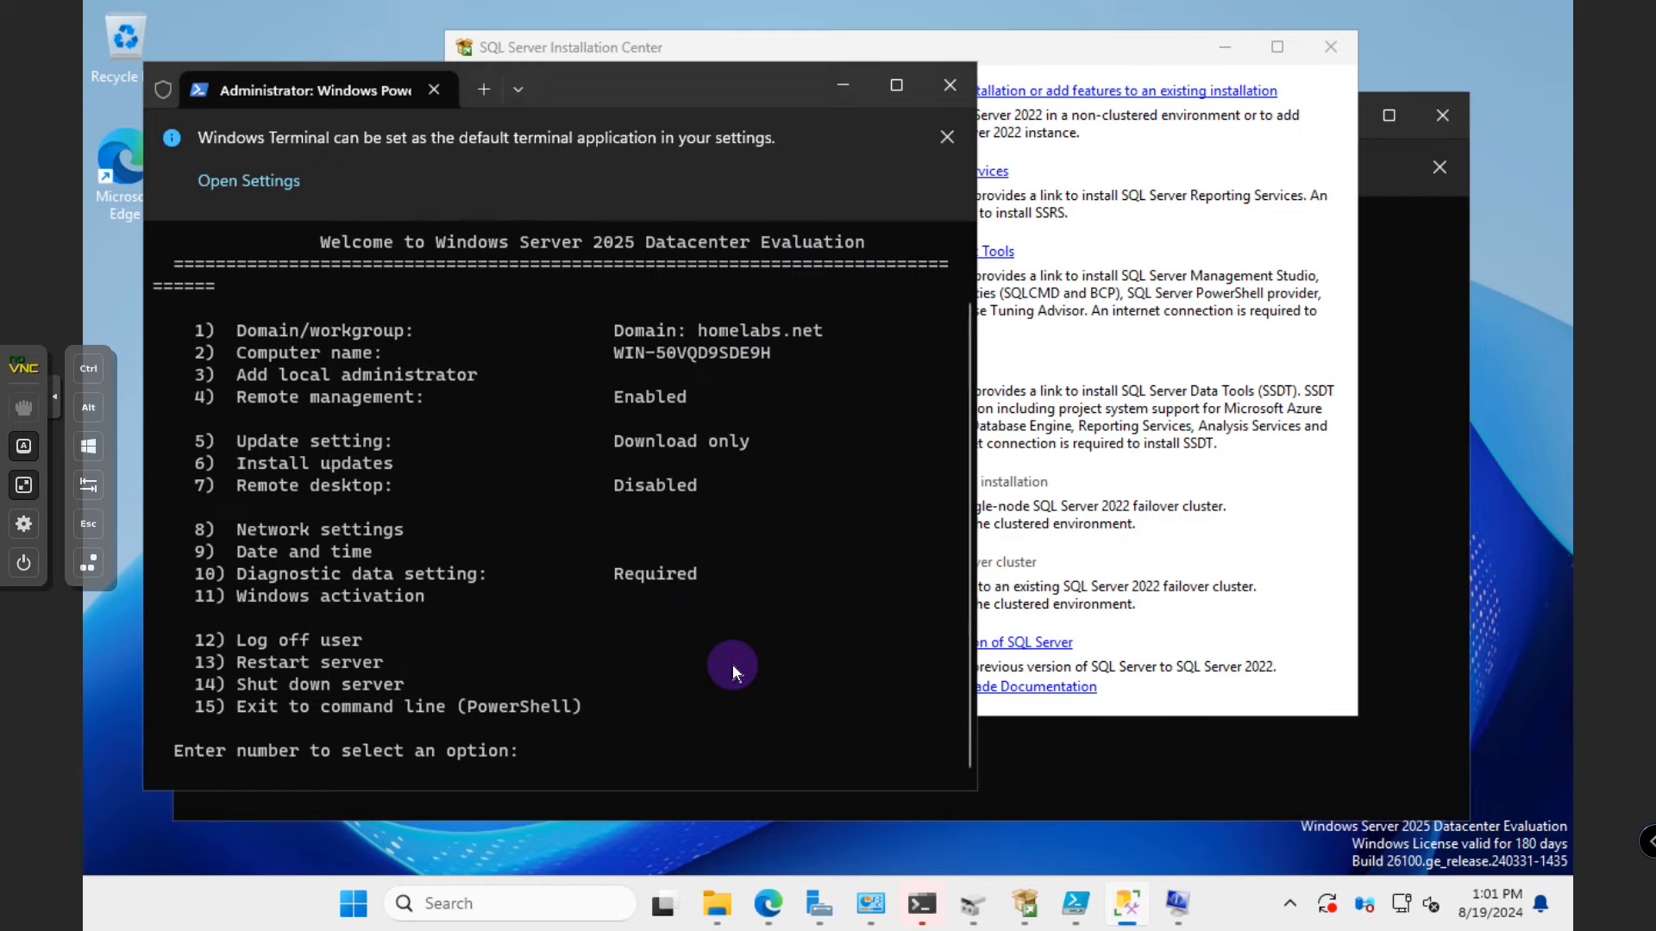
- Bring SQL Server Installation Center to the front and open the SQL Server Management Tools download page from its installation options
click(1084, 74)
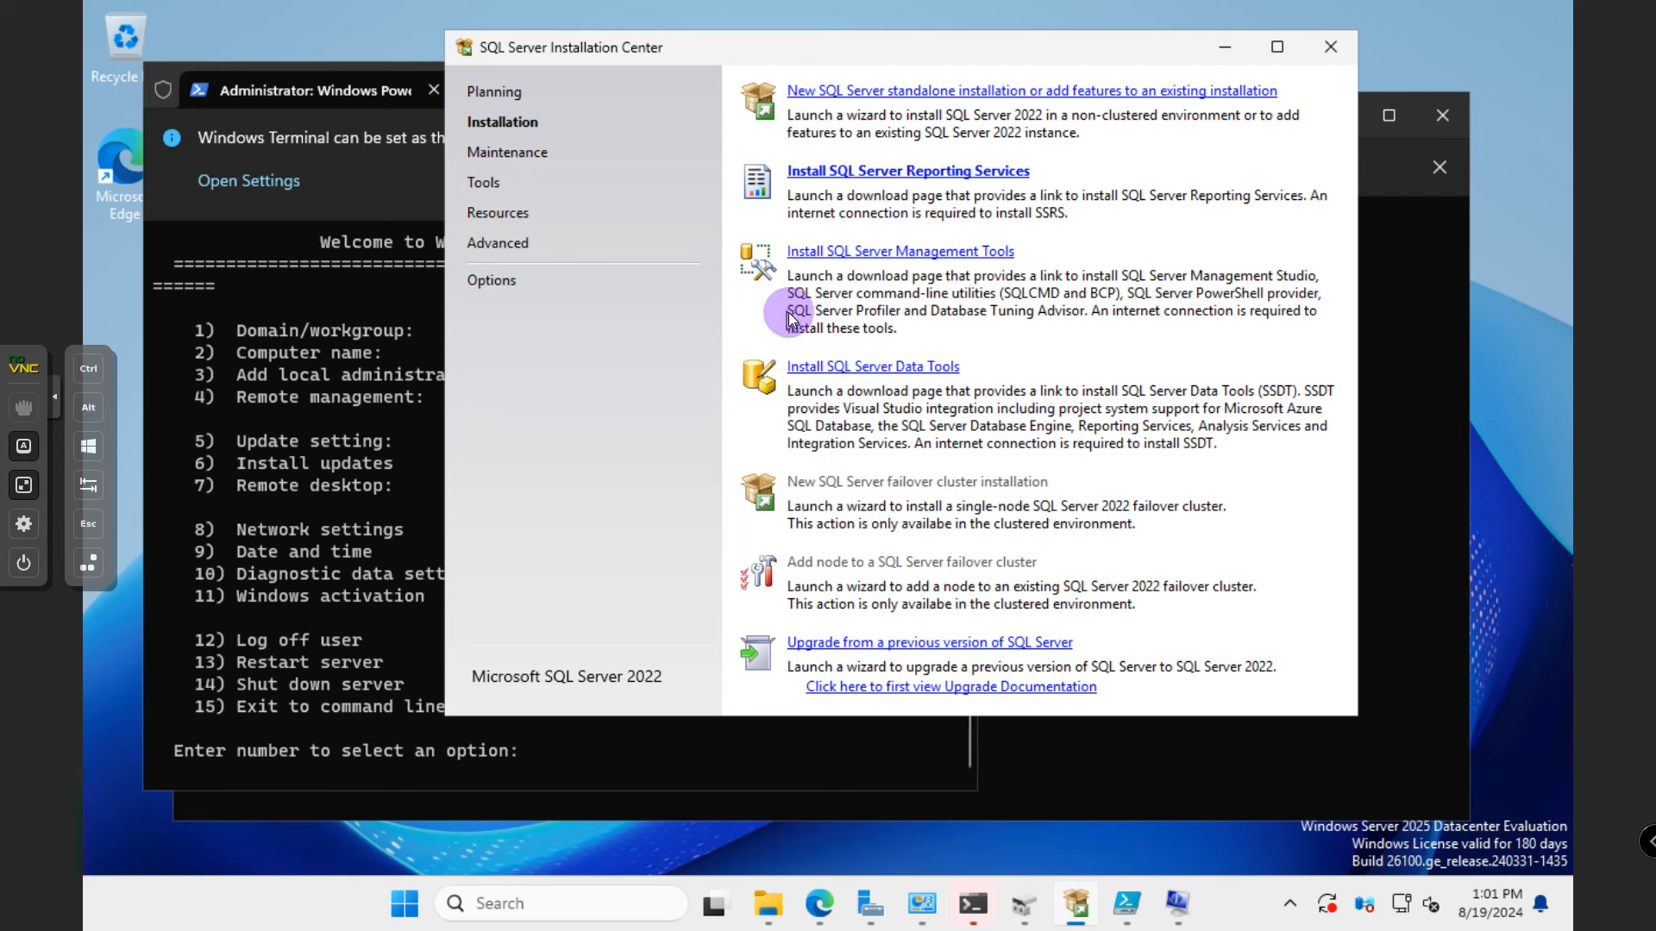
click(504, 102)
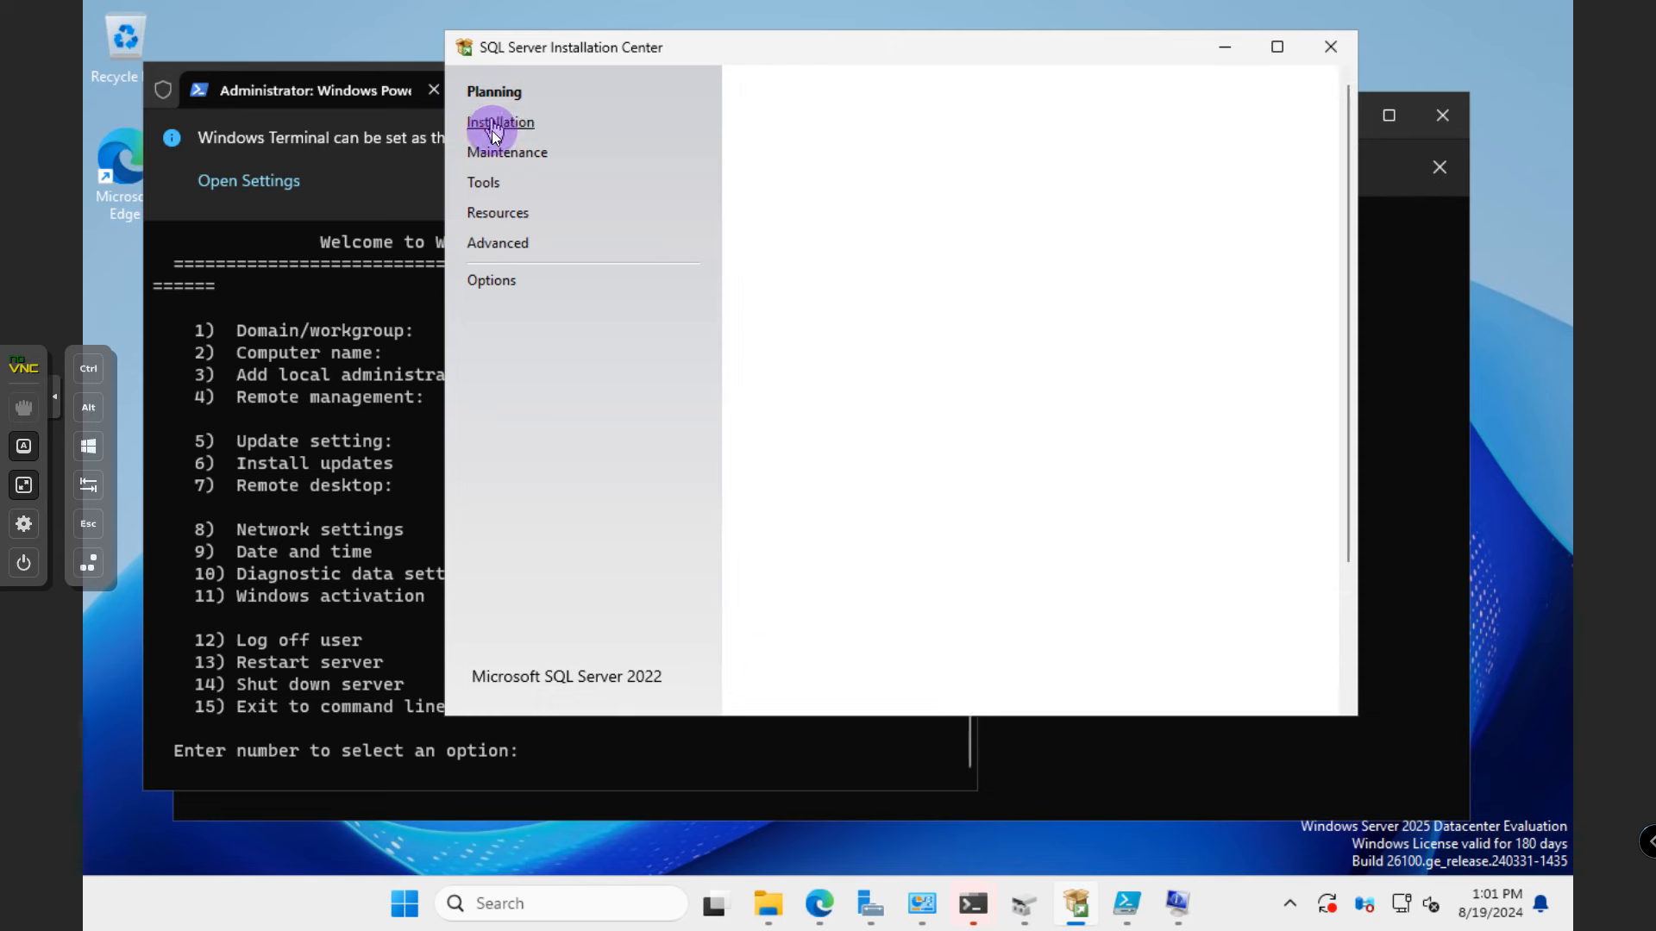
click(493, 126)
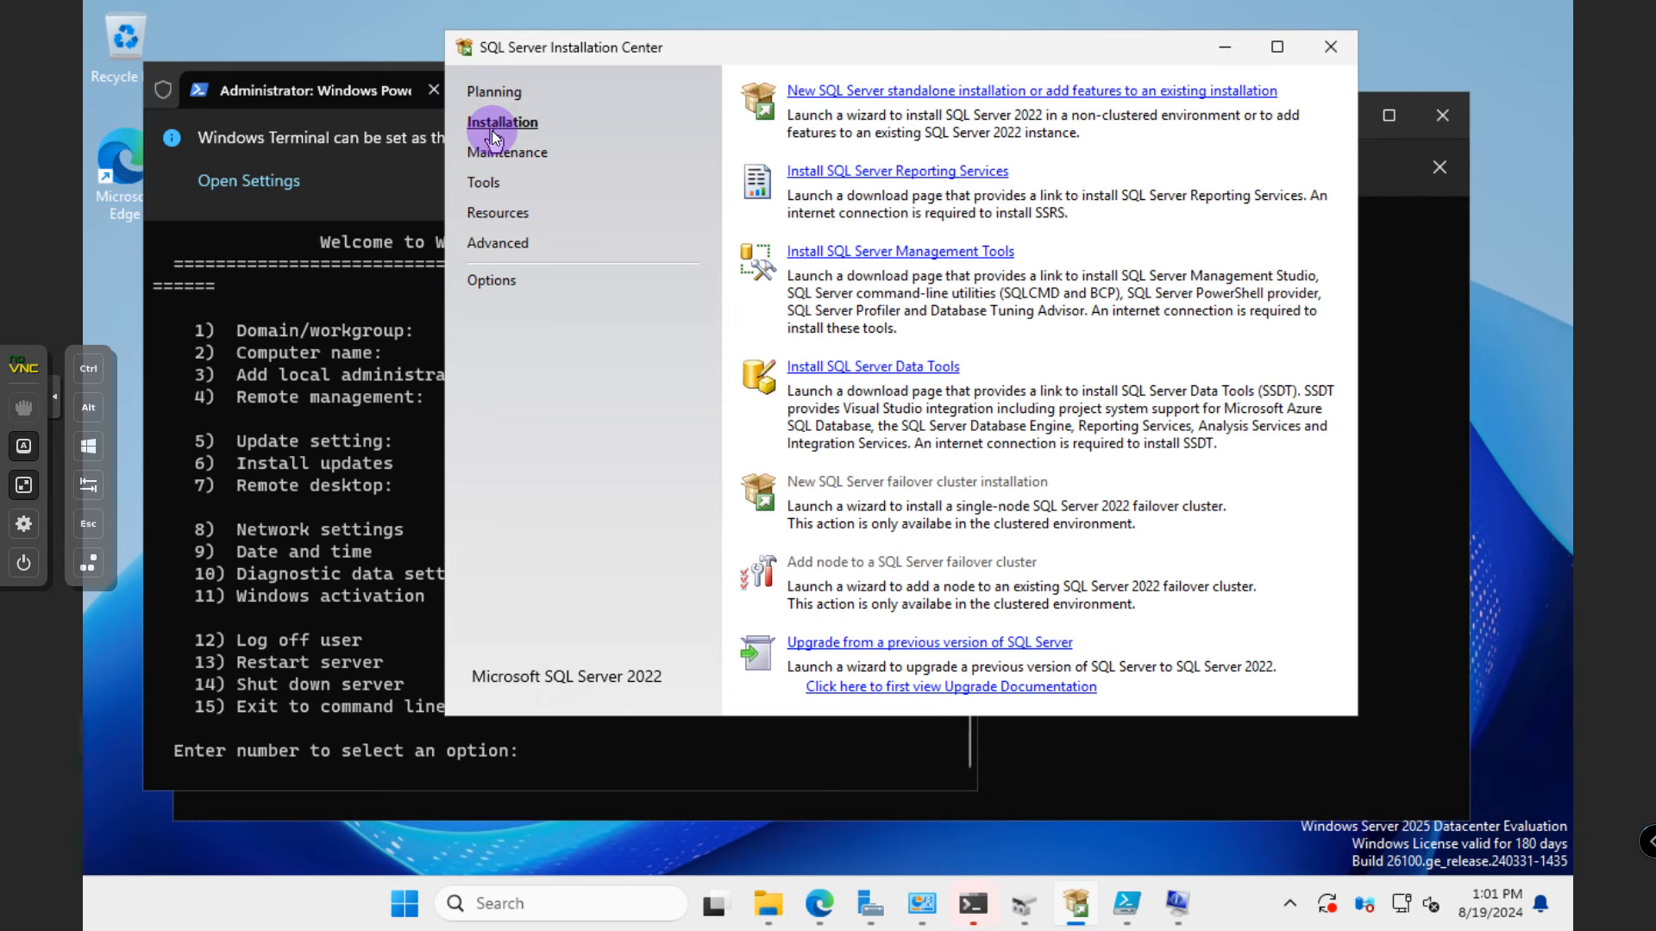
click(888, 252)
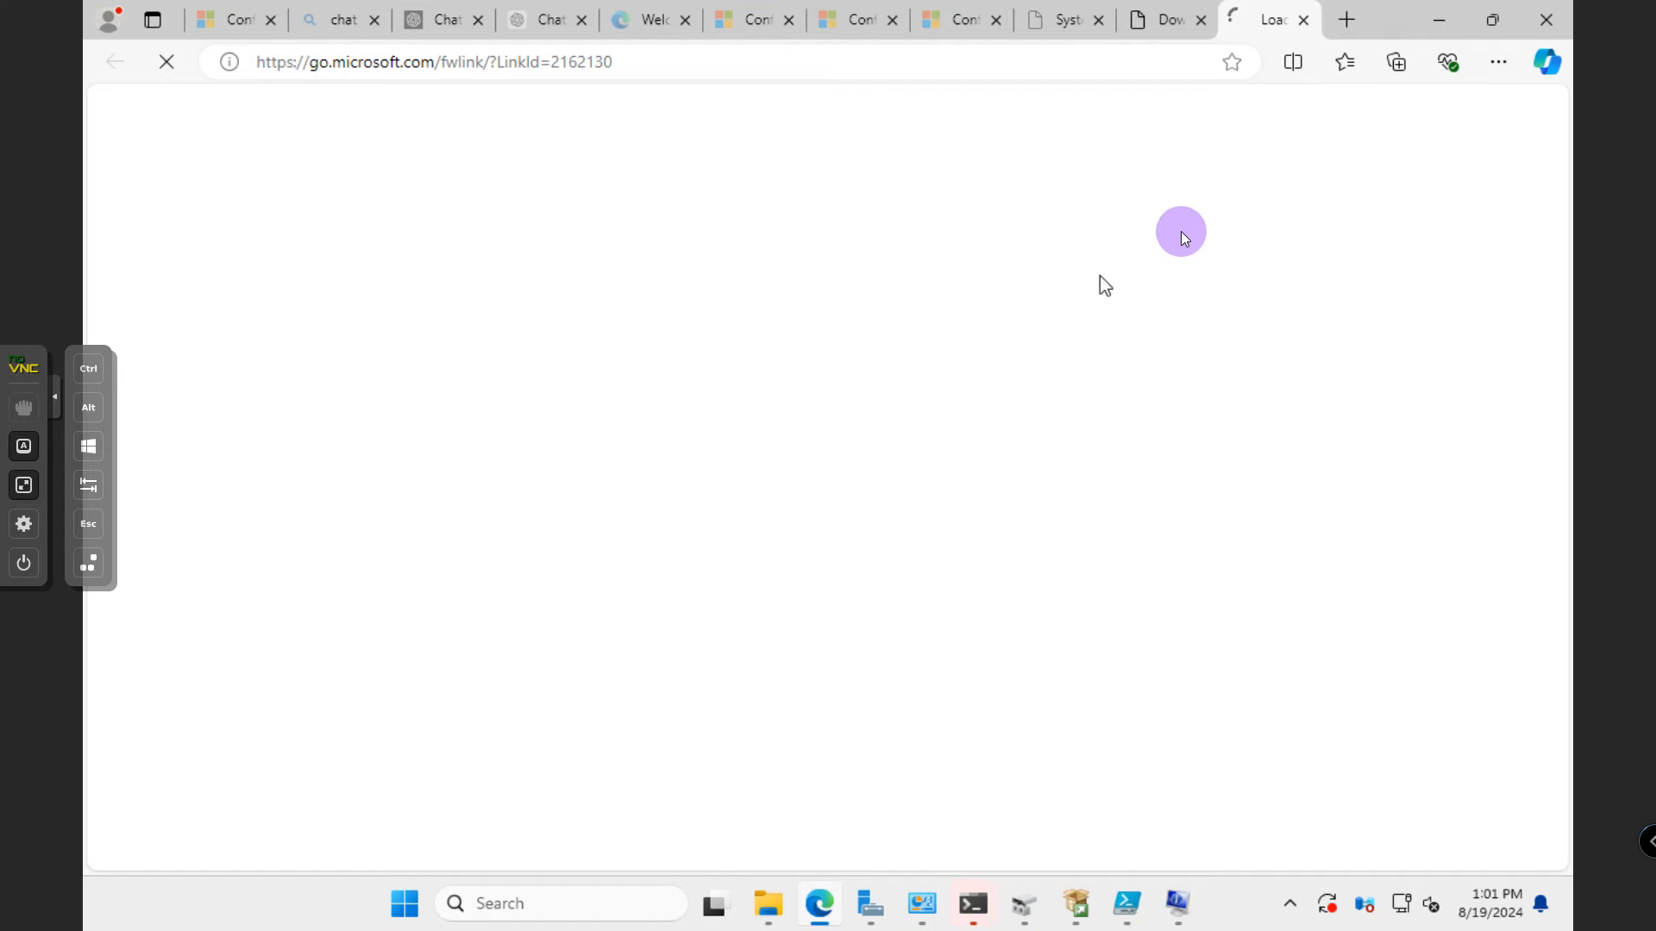
- Restore the browser to a smaller window, minimize the Windows PowerShell window and bring the browser back to the front
click(1492, 35)
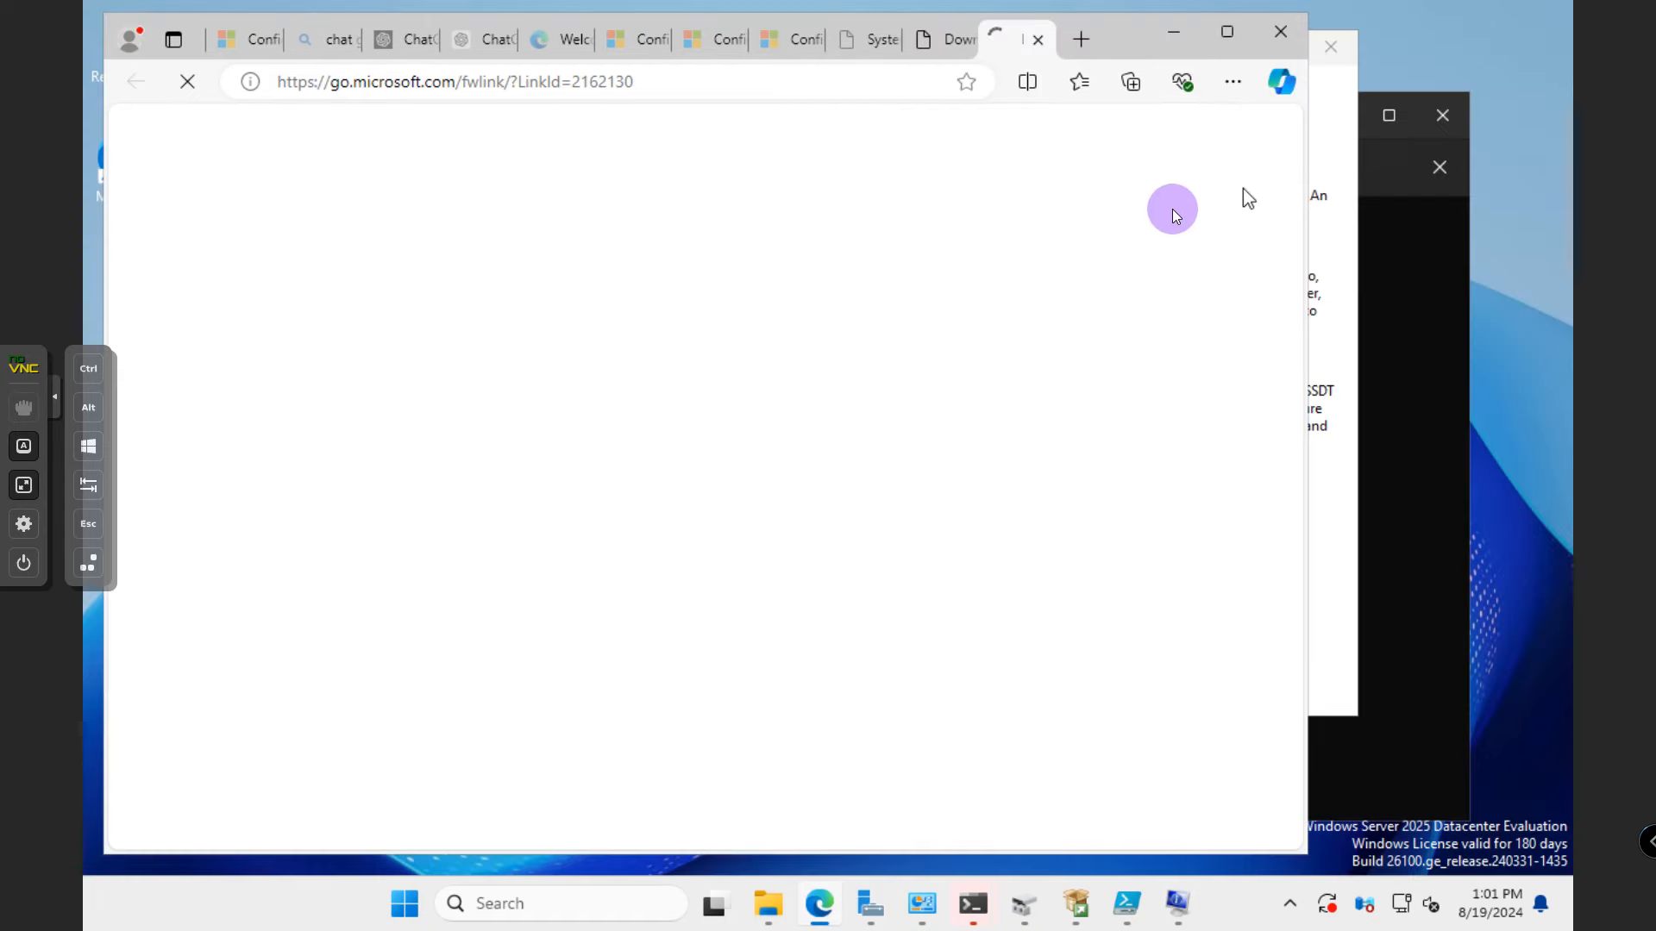
click(1377, 340)
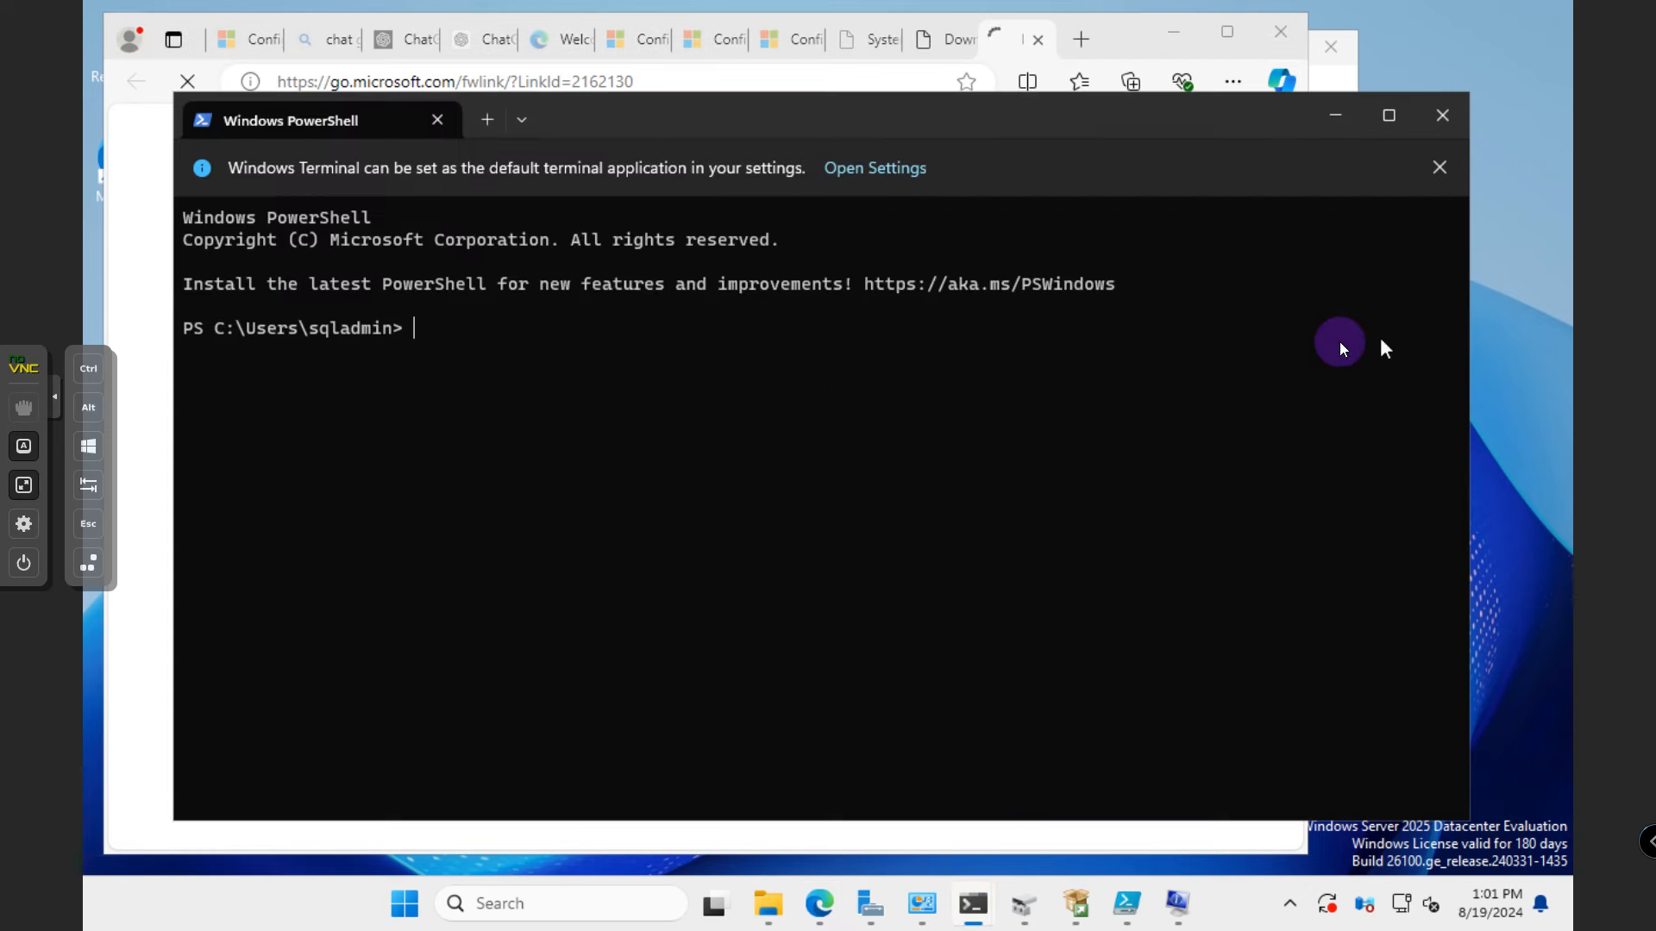
click(1335, 114)
click(1351, 156)
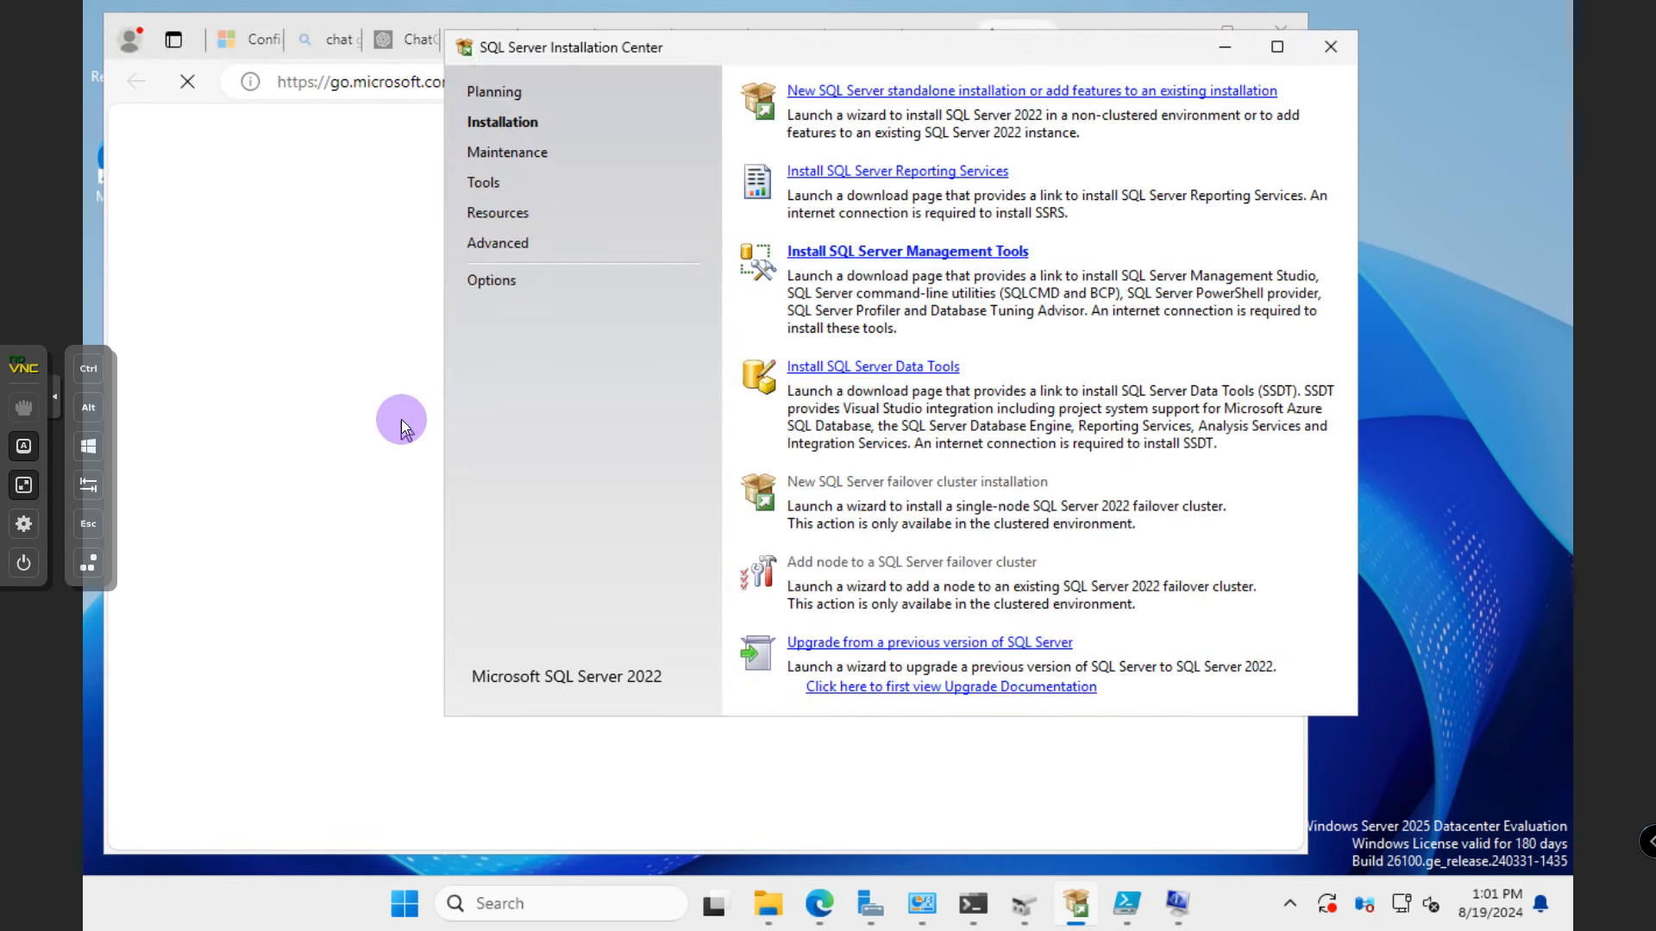
click(373, 418)
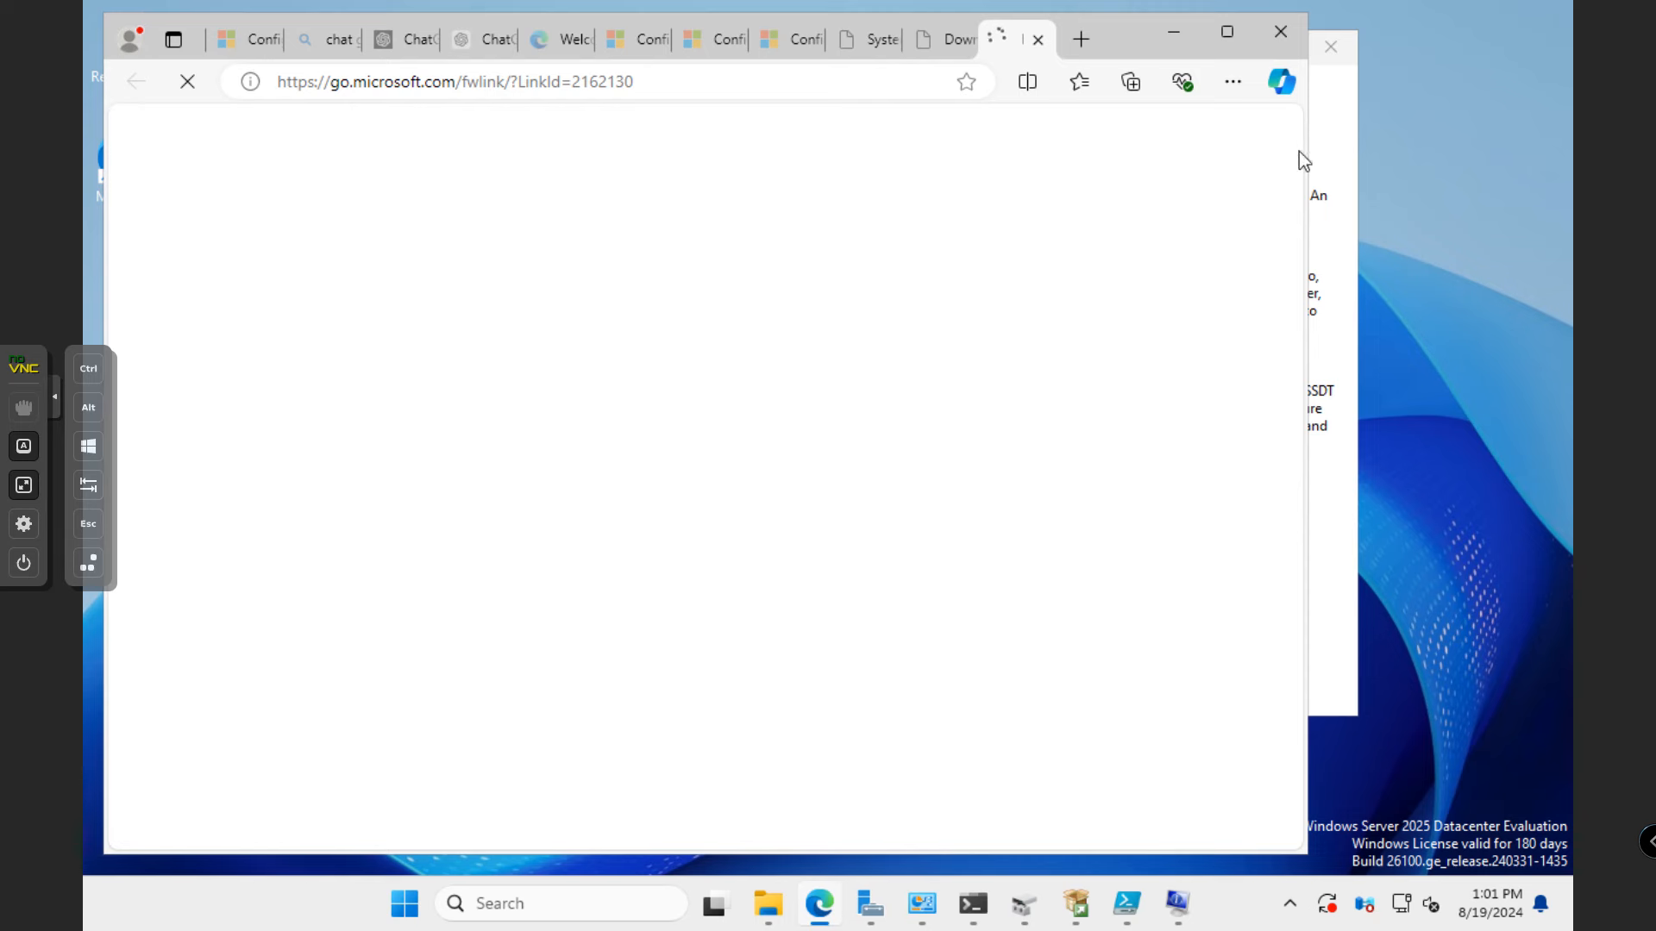
- Switch the remote console to full screen and try to connect to the SQL01 Database Engine with Windows Authentication and mandatory encryption
mouse_move(1463, 3)
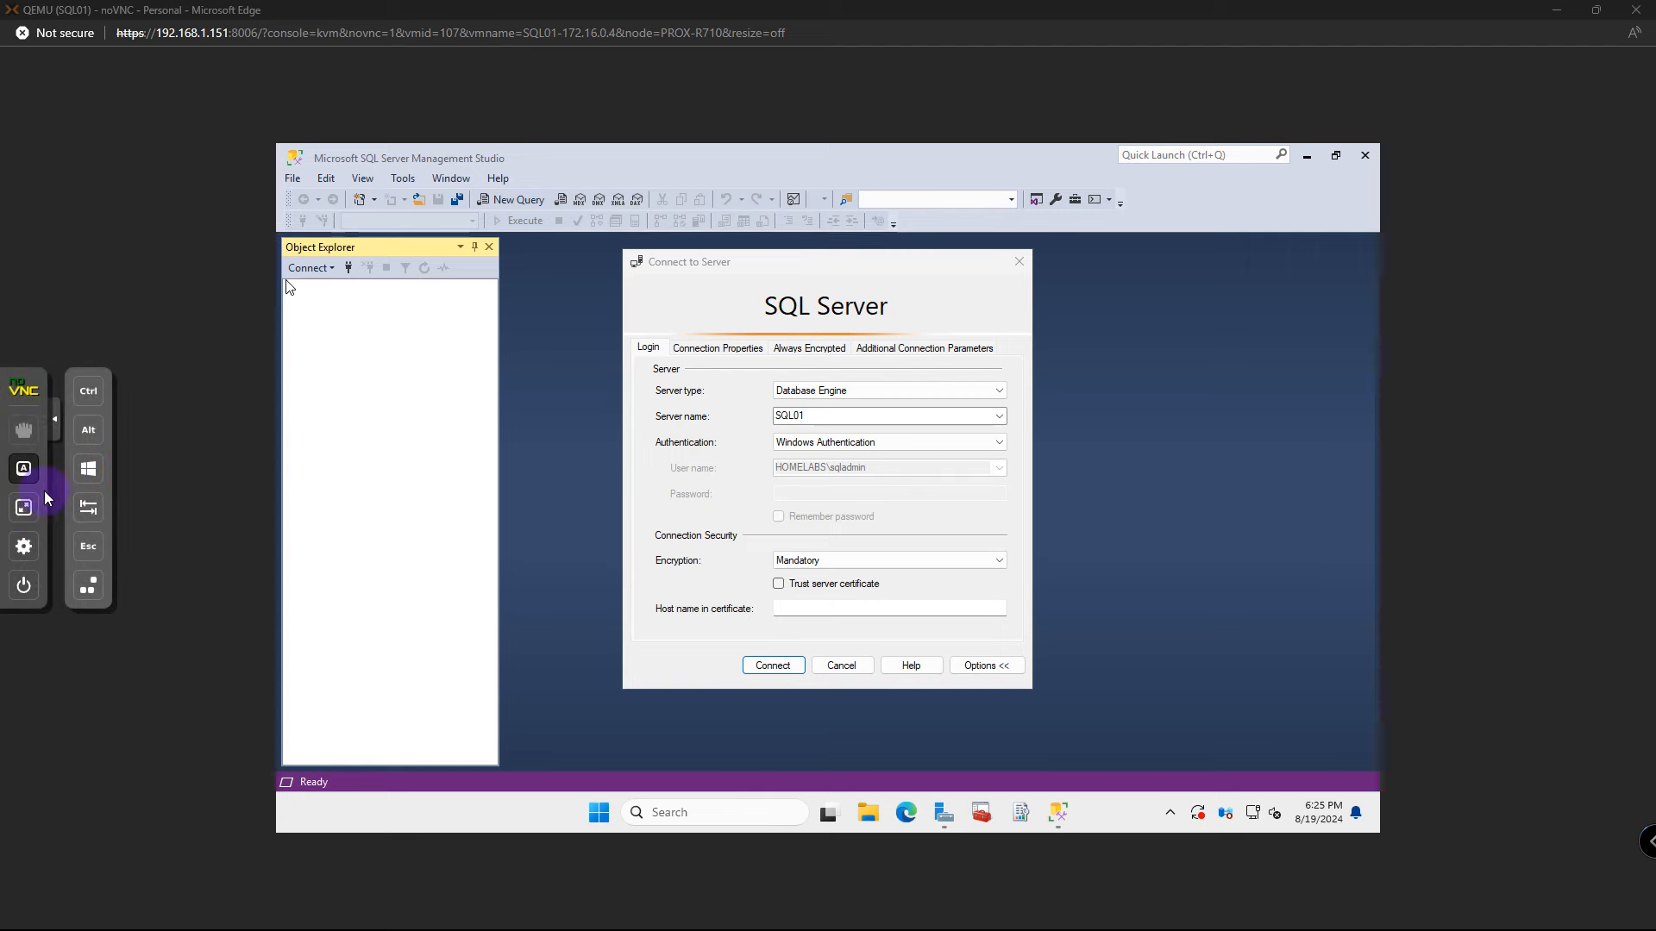
click(23, 507)
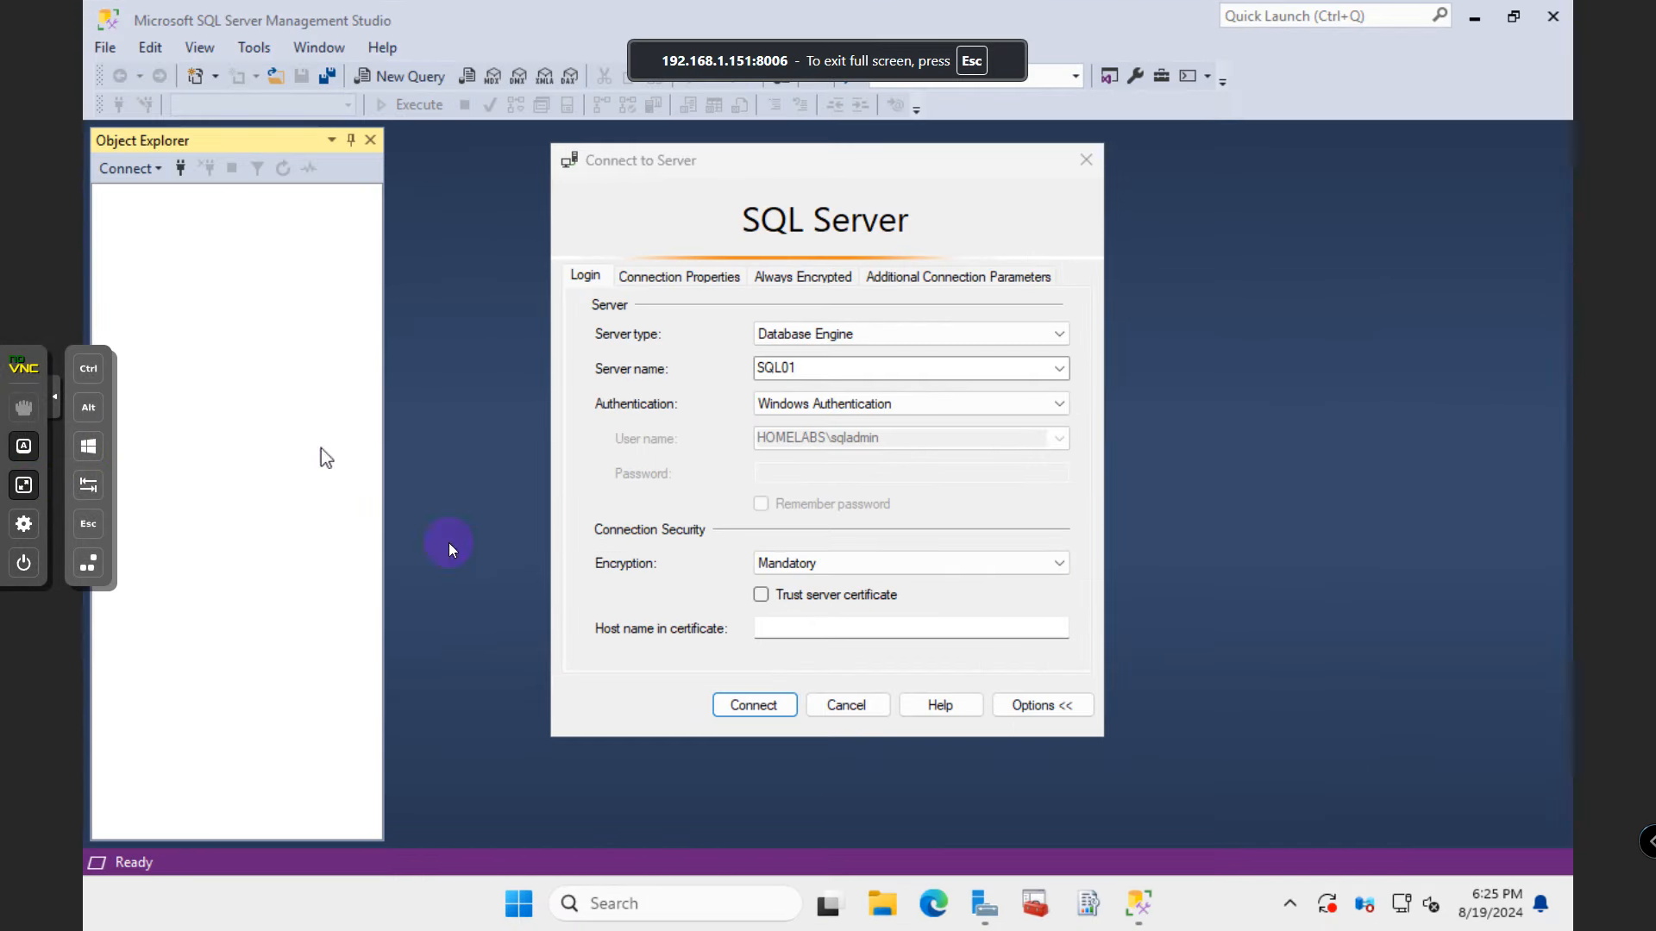
click(770, 719)
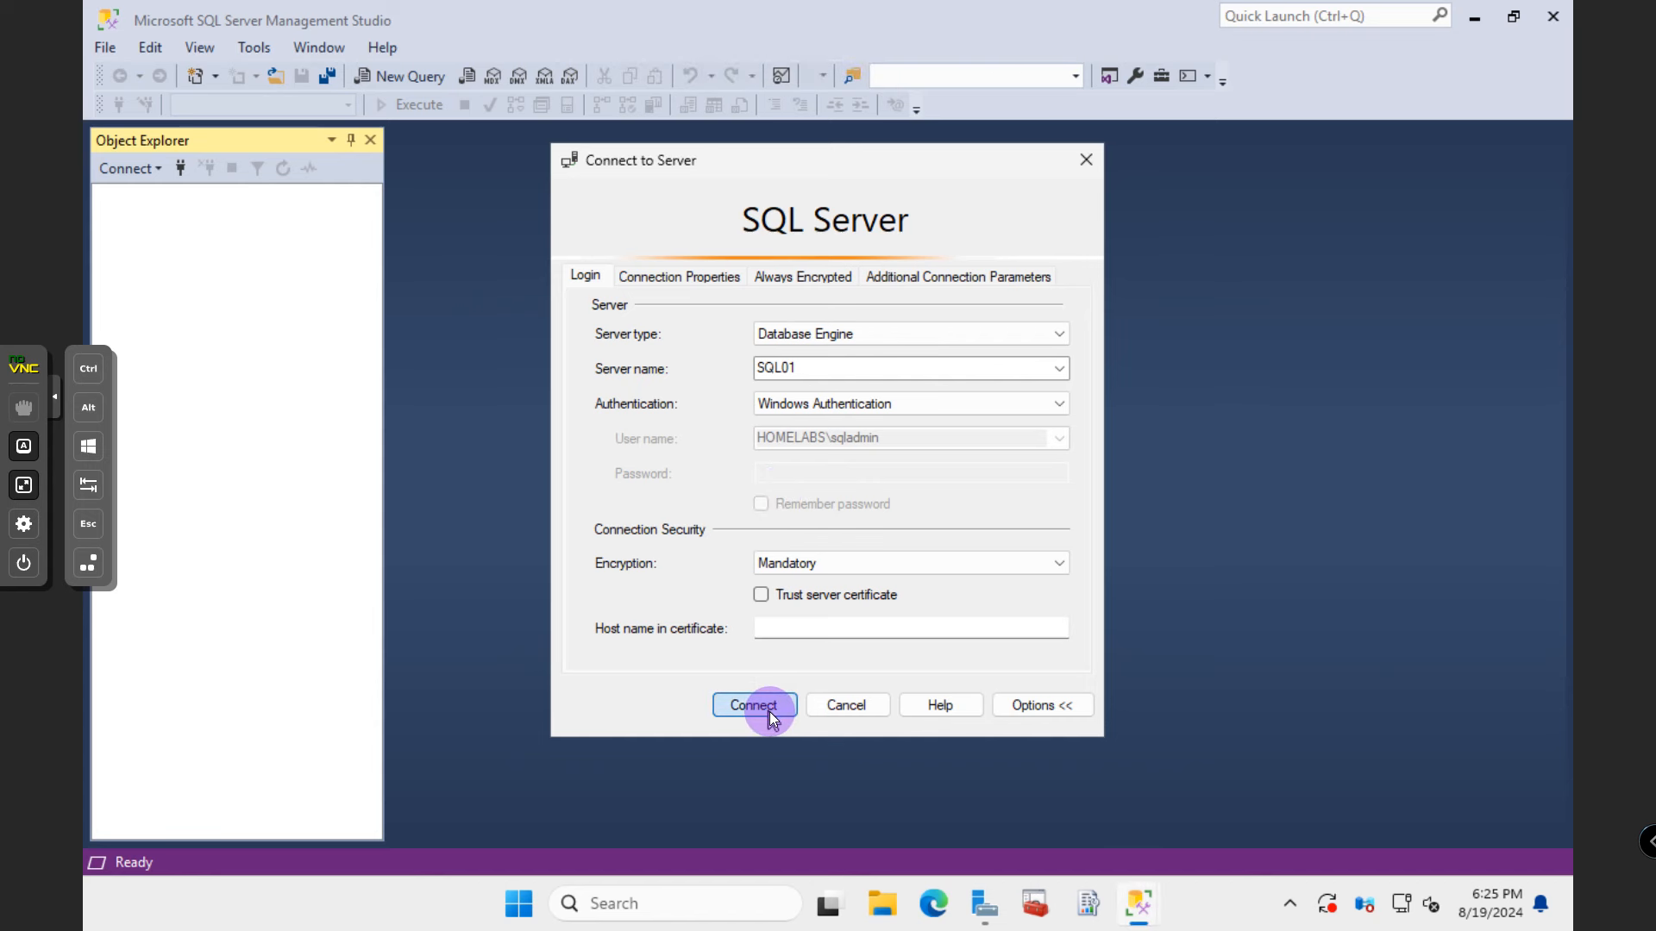
click(770, 718)
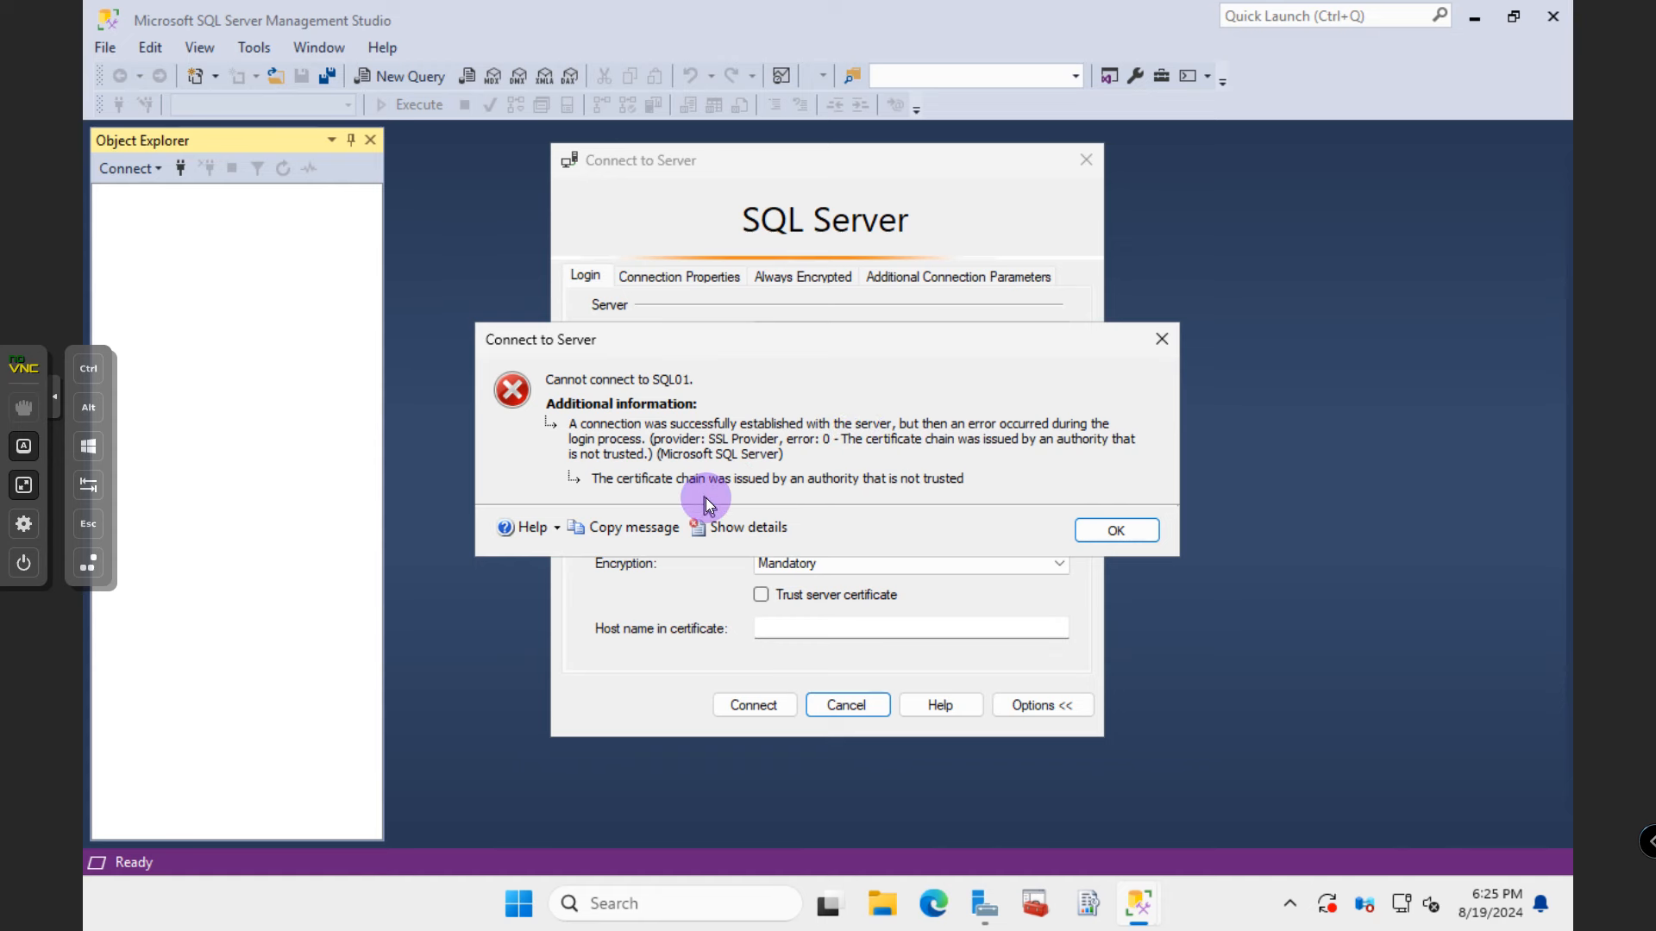
click(1118, 531)
- Trust the server certificate, keep encryption mandatory and connect to the SQL01 Database Engine
click(799, 628)
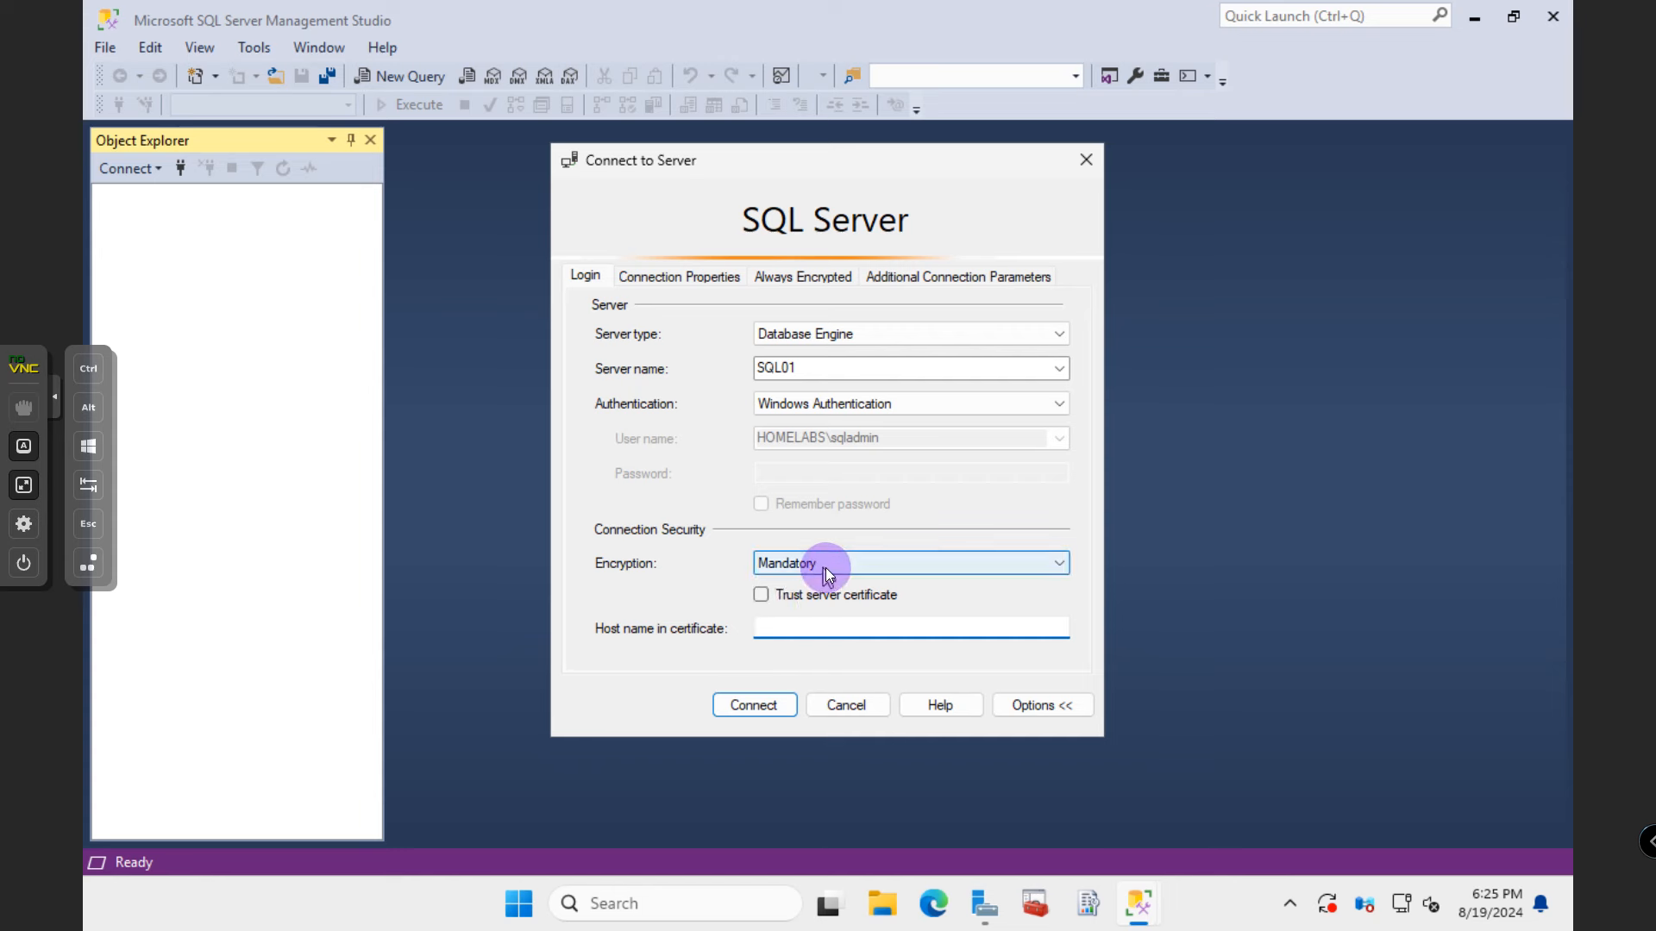
click(827, 573)
click(888, 511)
click(761, 595)
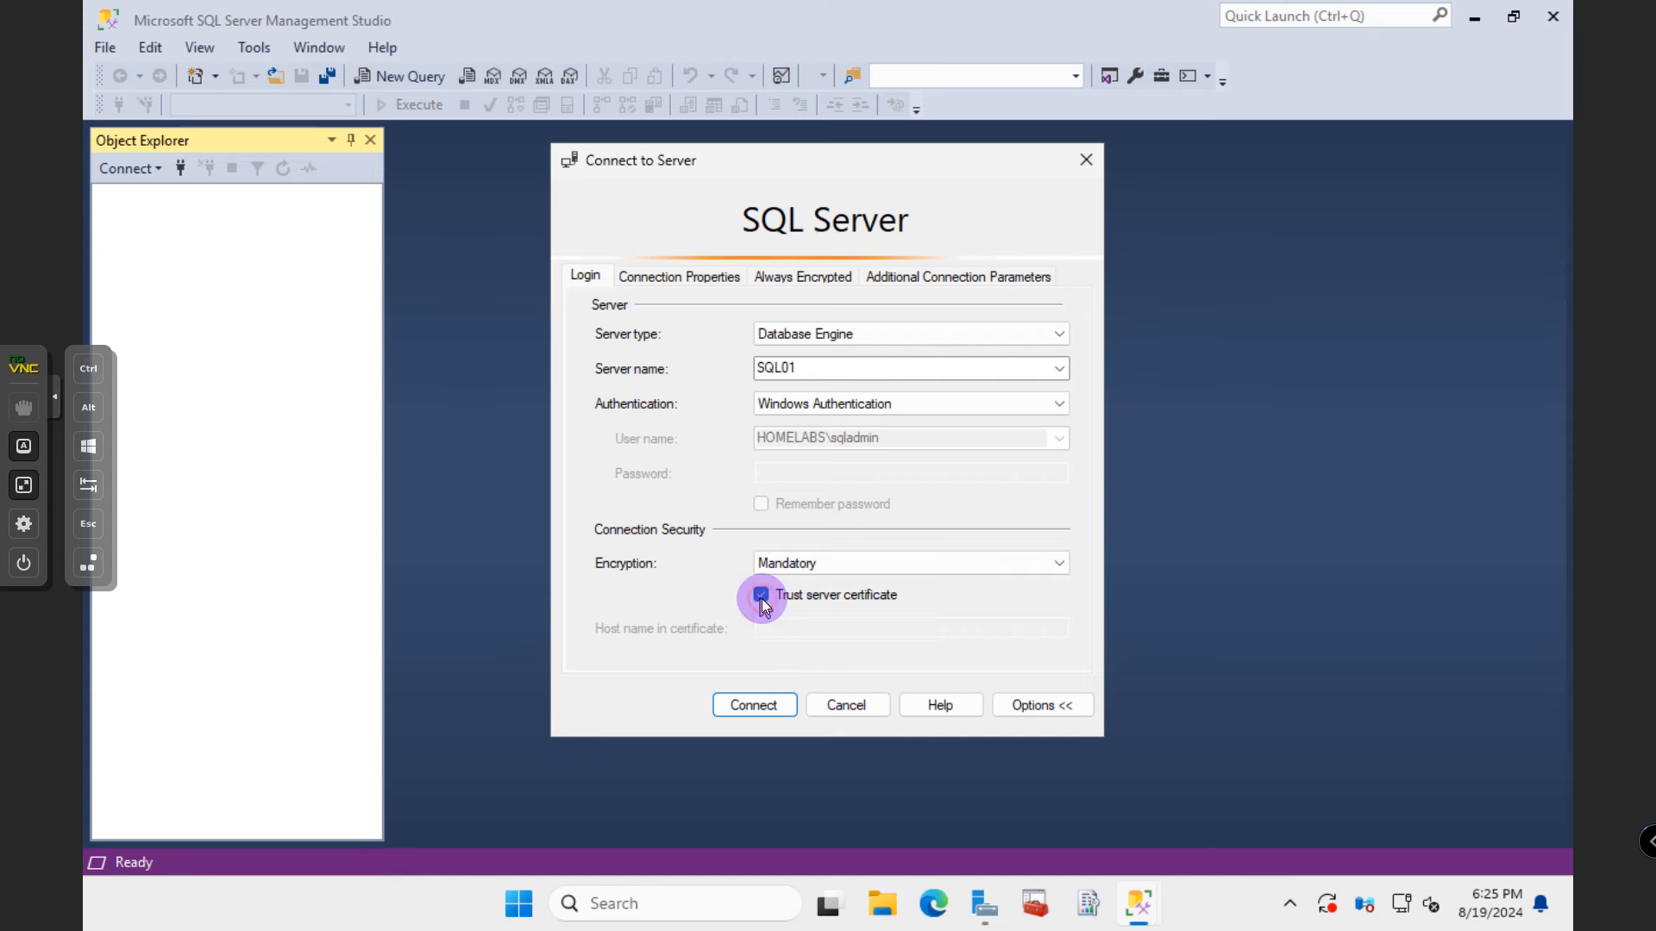
click(759, 705)
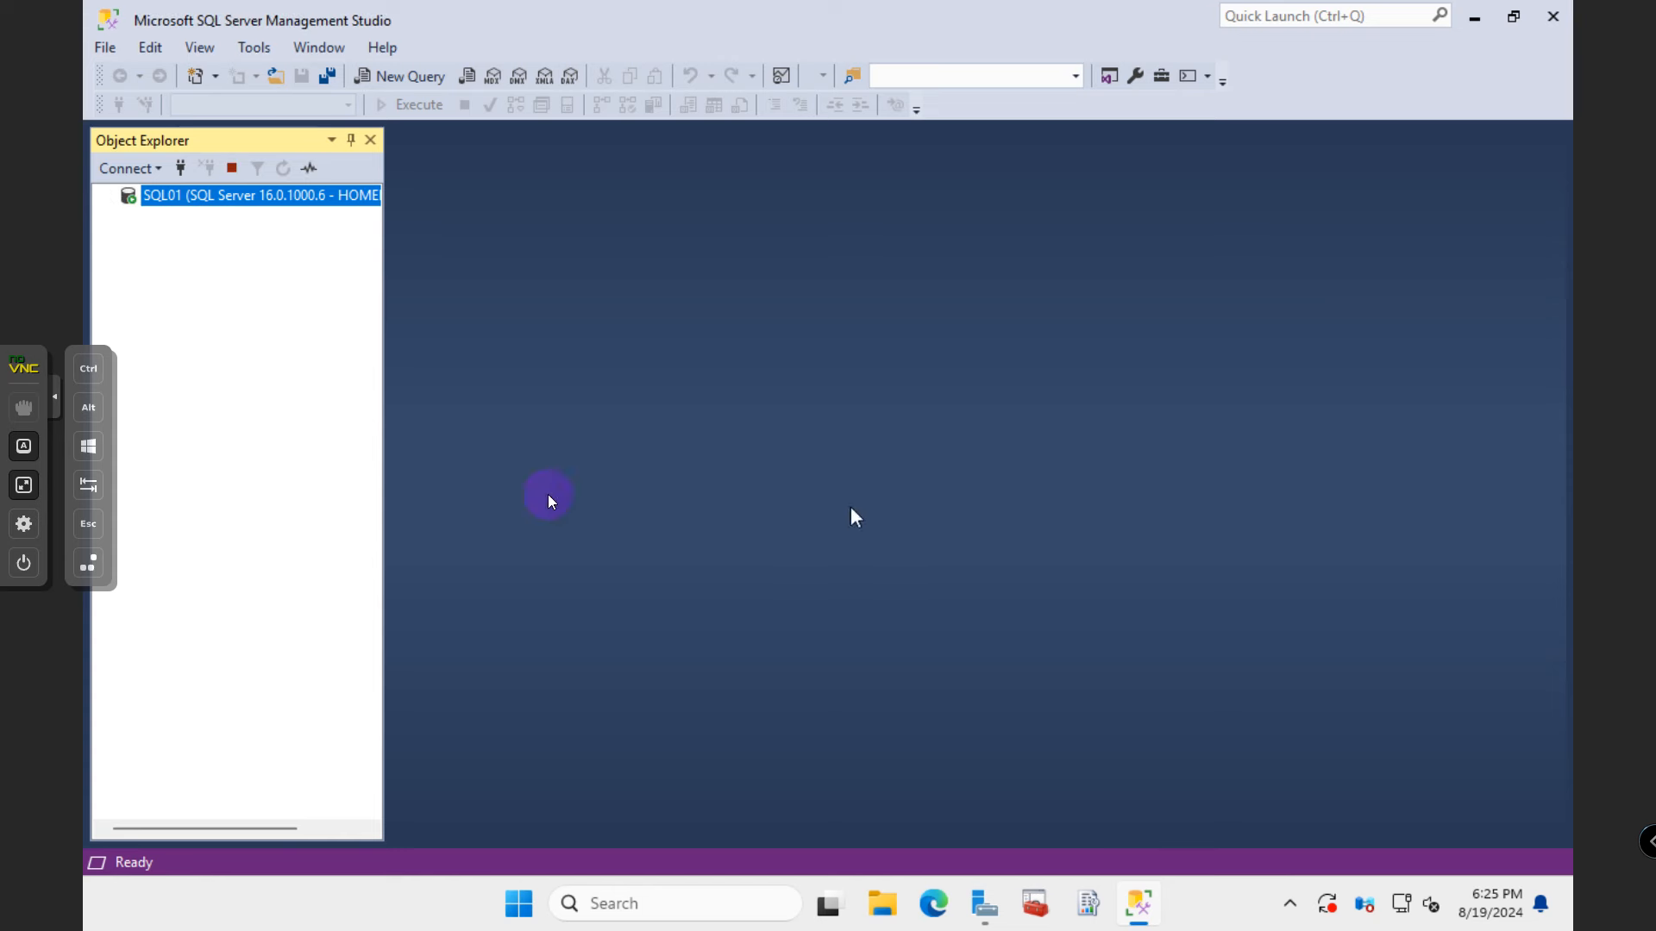
- Widen Object Explorer and expand SQL01's Databases, Security and Server Objects folders to examine their contents
drag(387, 465, 524, 467)
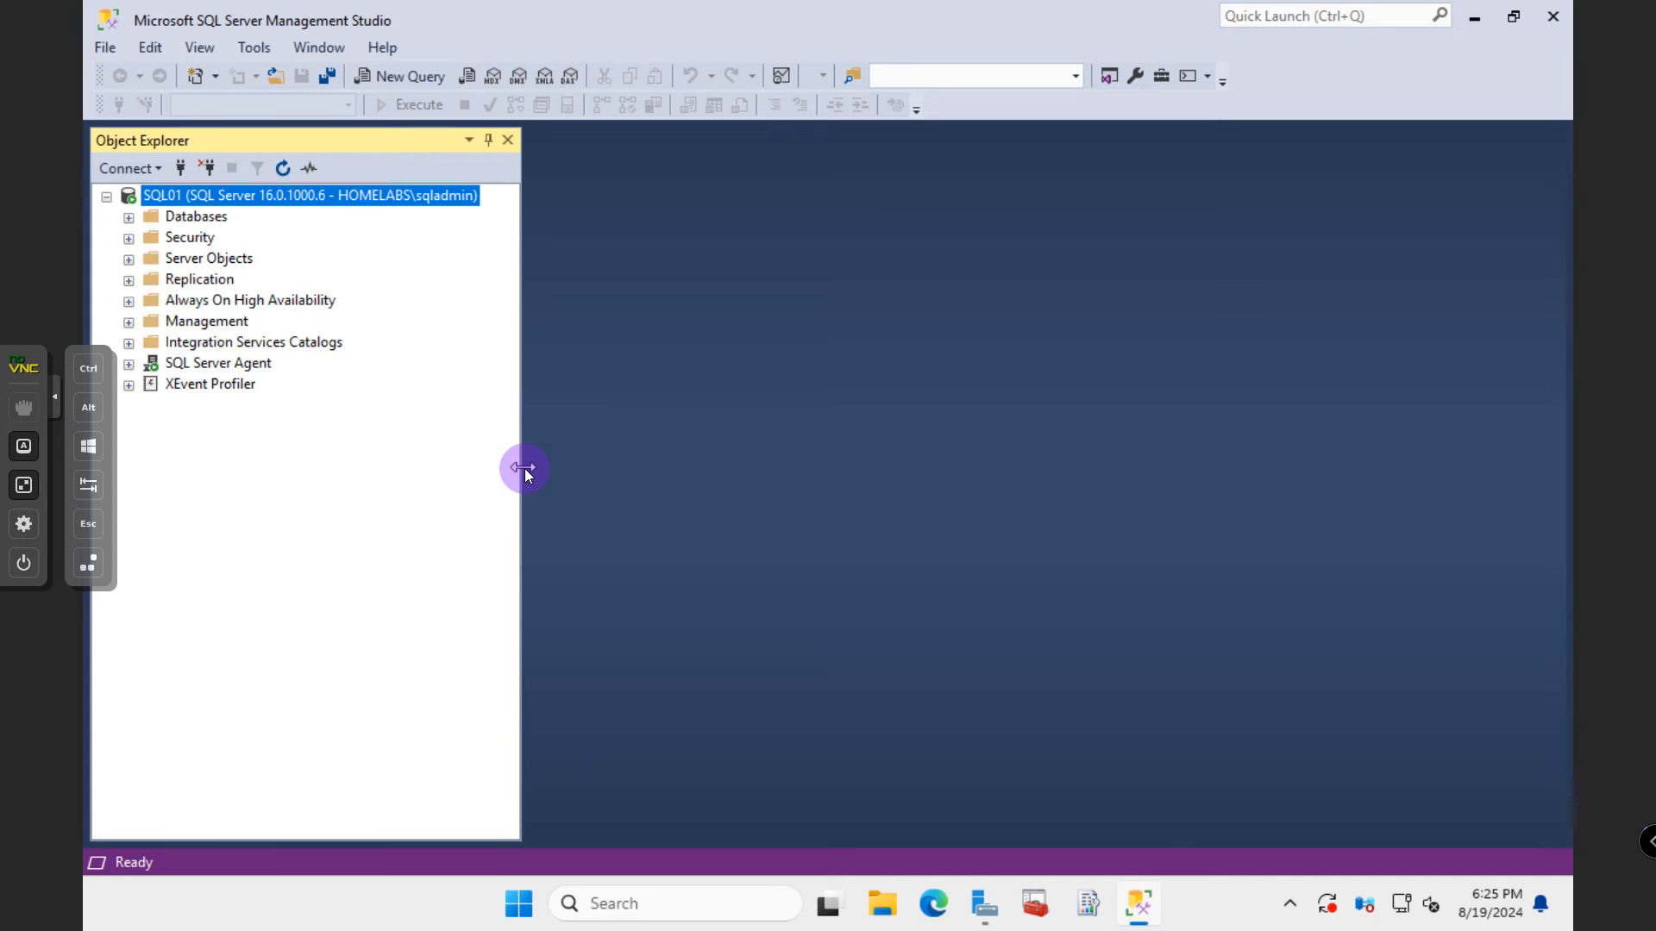
click(55, 398)
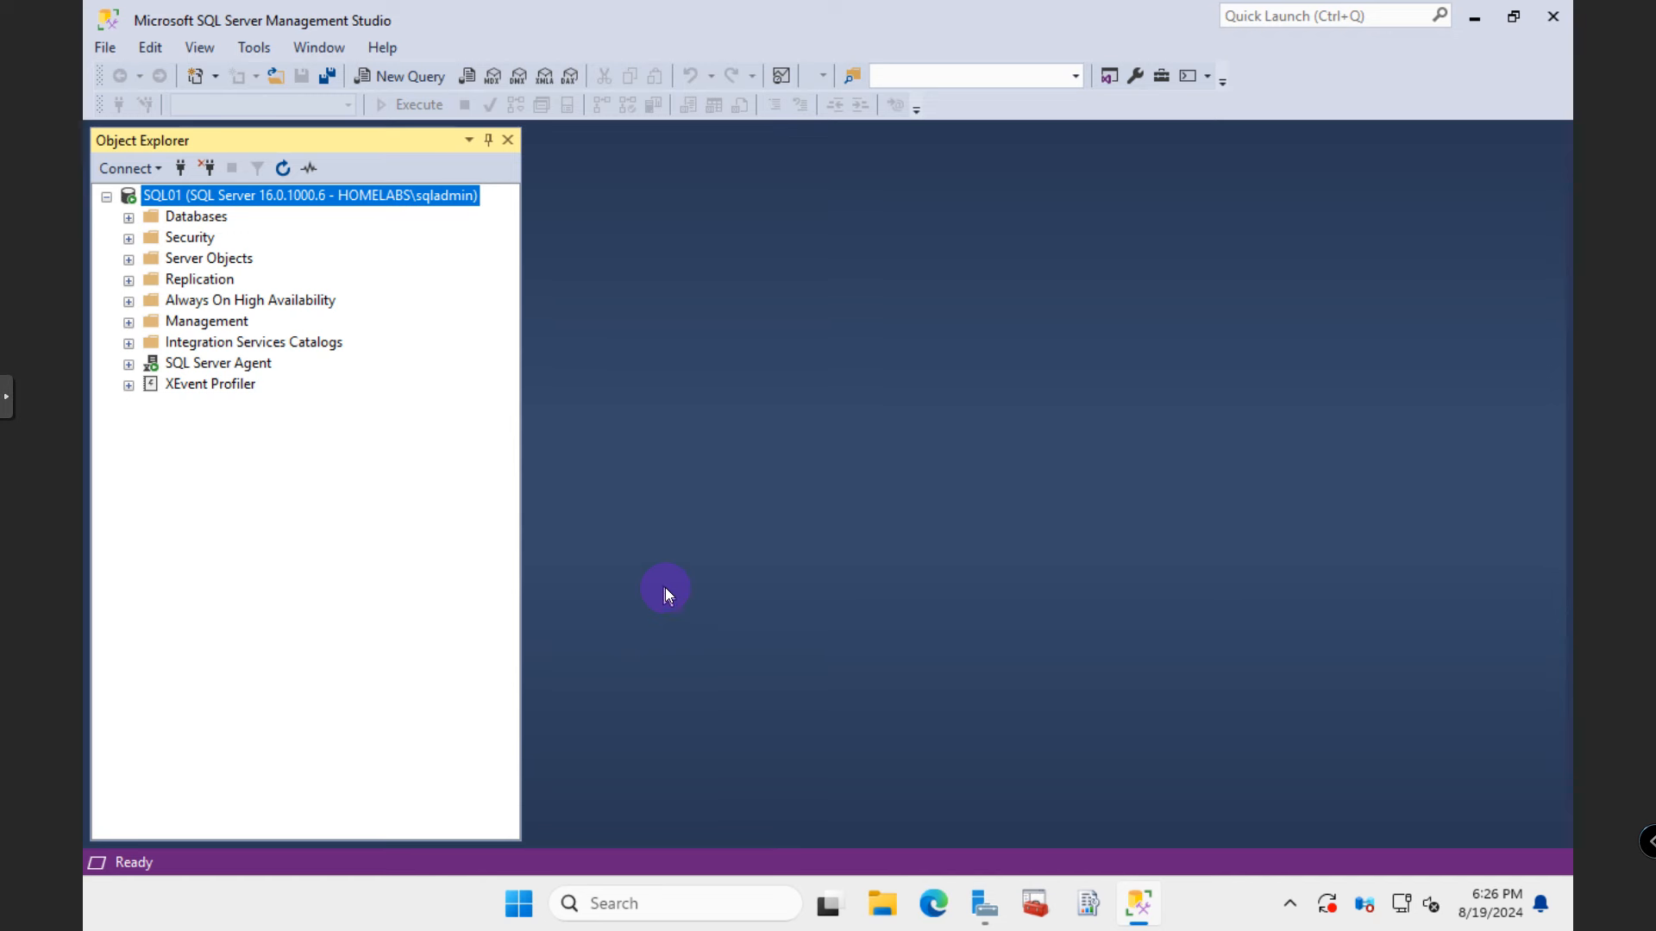
click(129, 221)
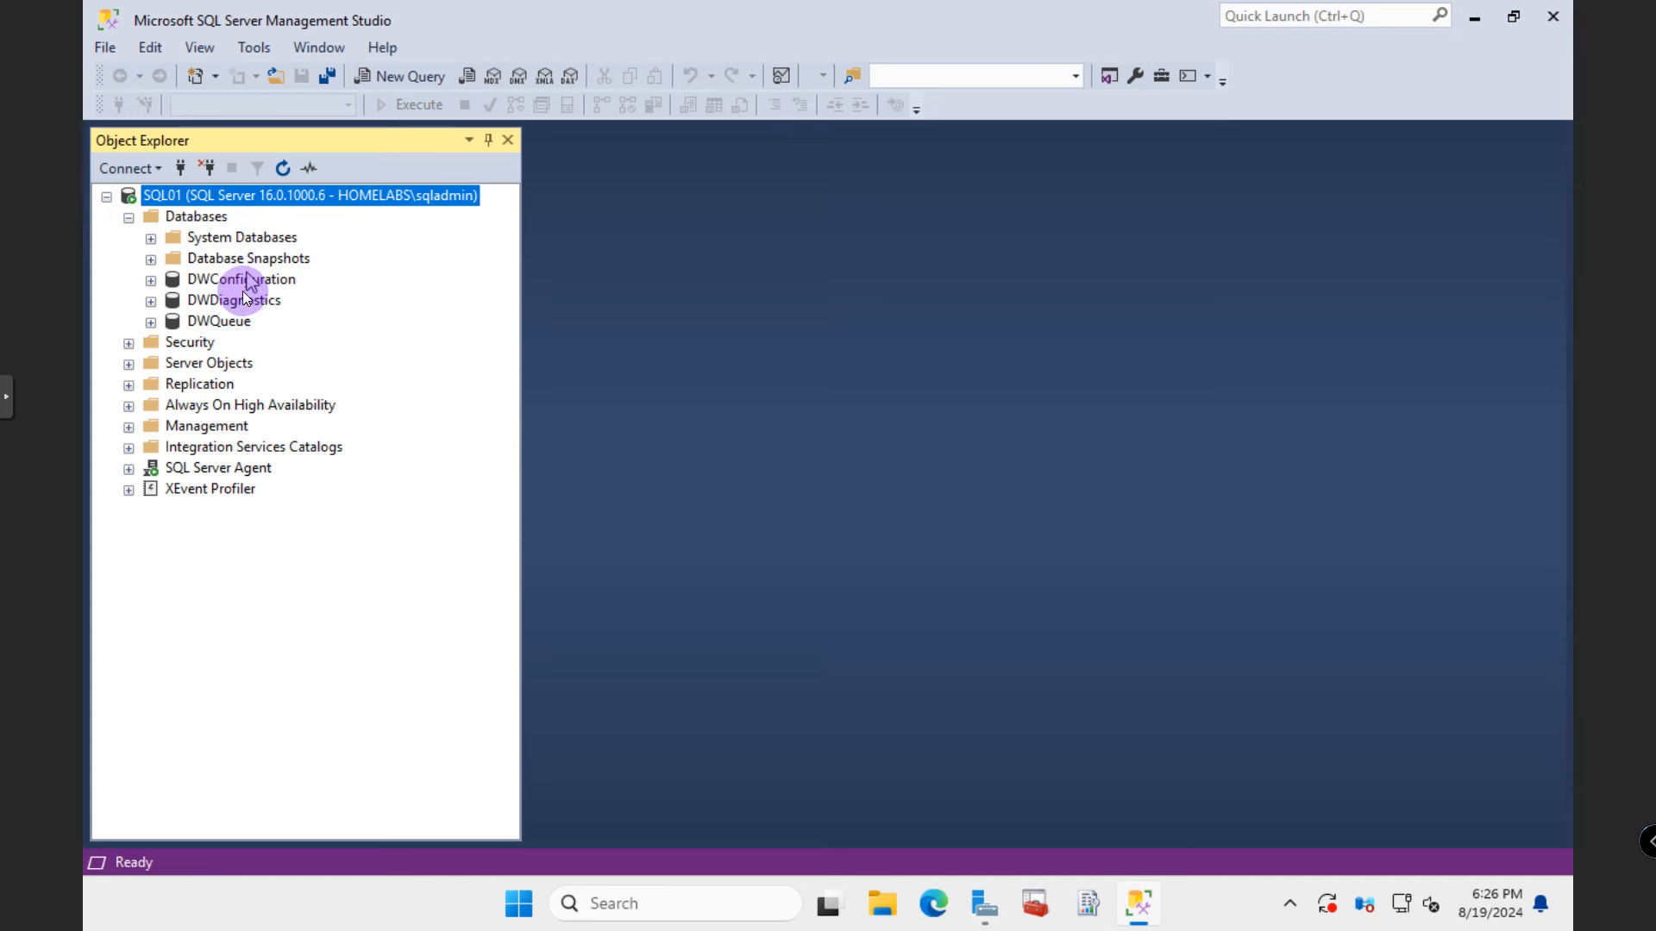
click(128, 343)
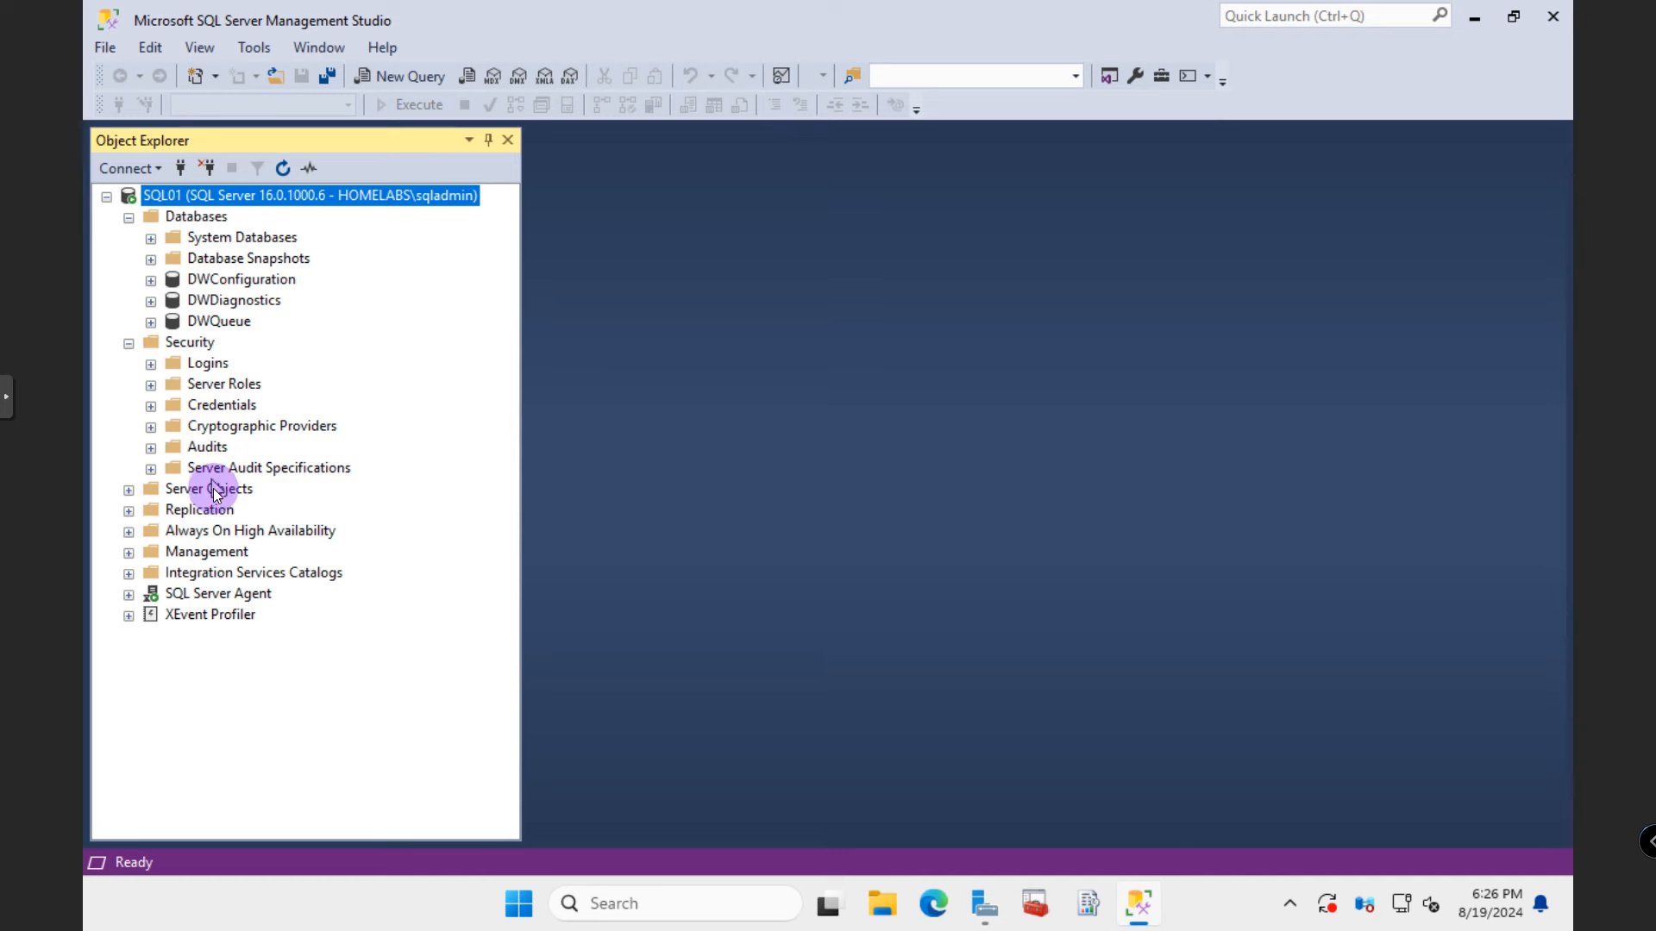
click(128, 489)
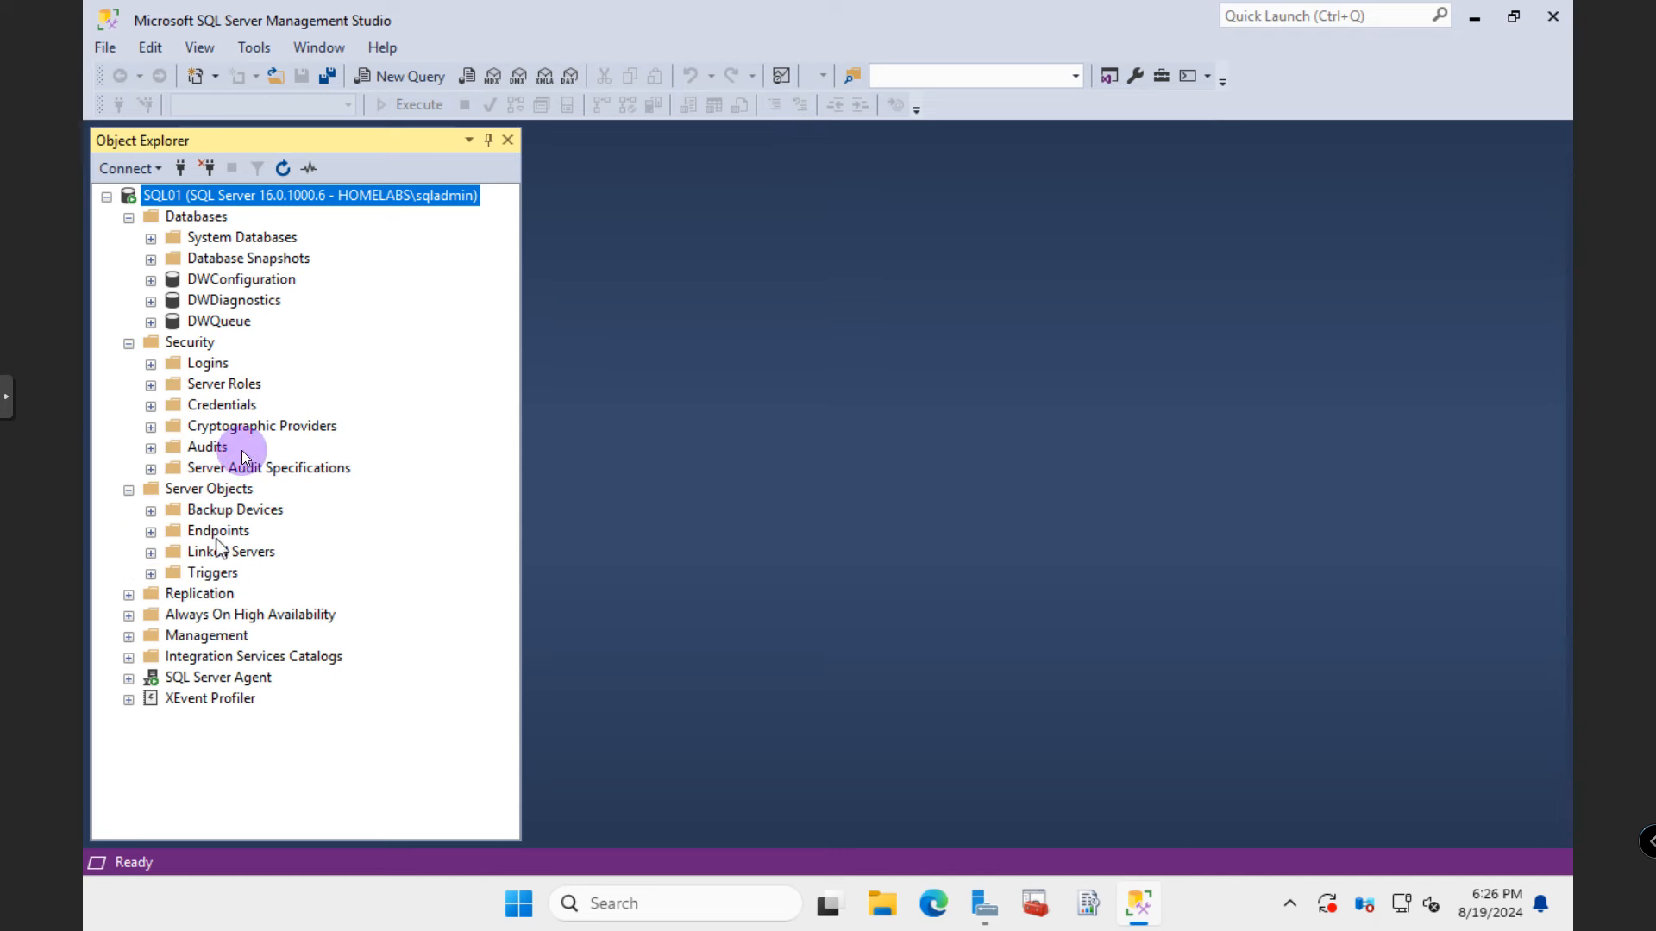
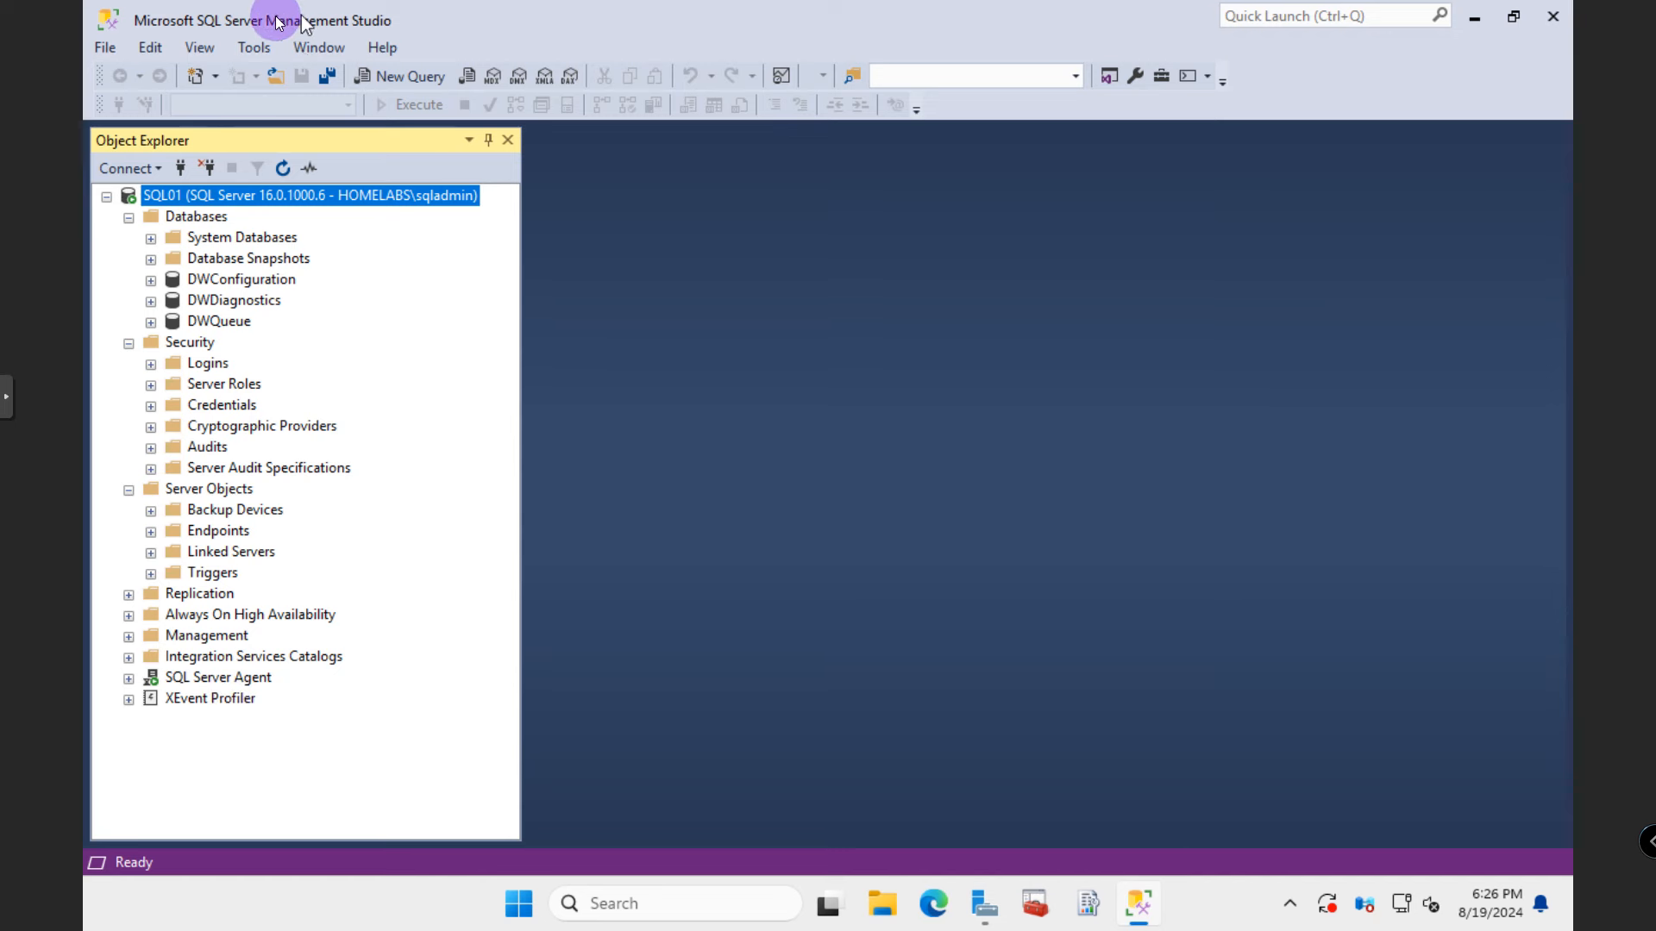
- Open Report Server Configuration Manager with elevated rights and connect to the SSRS instance on SQL01
click(1090, 906)
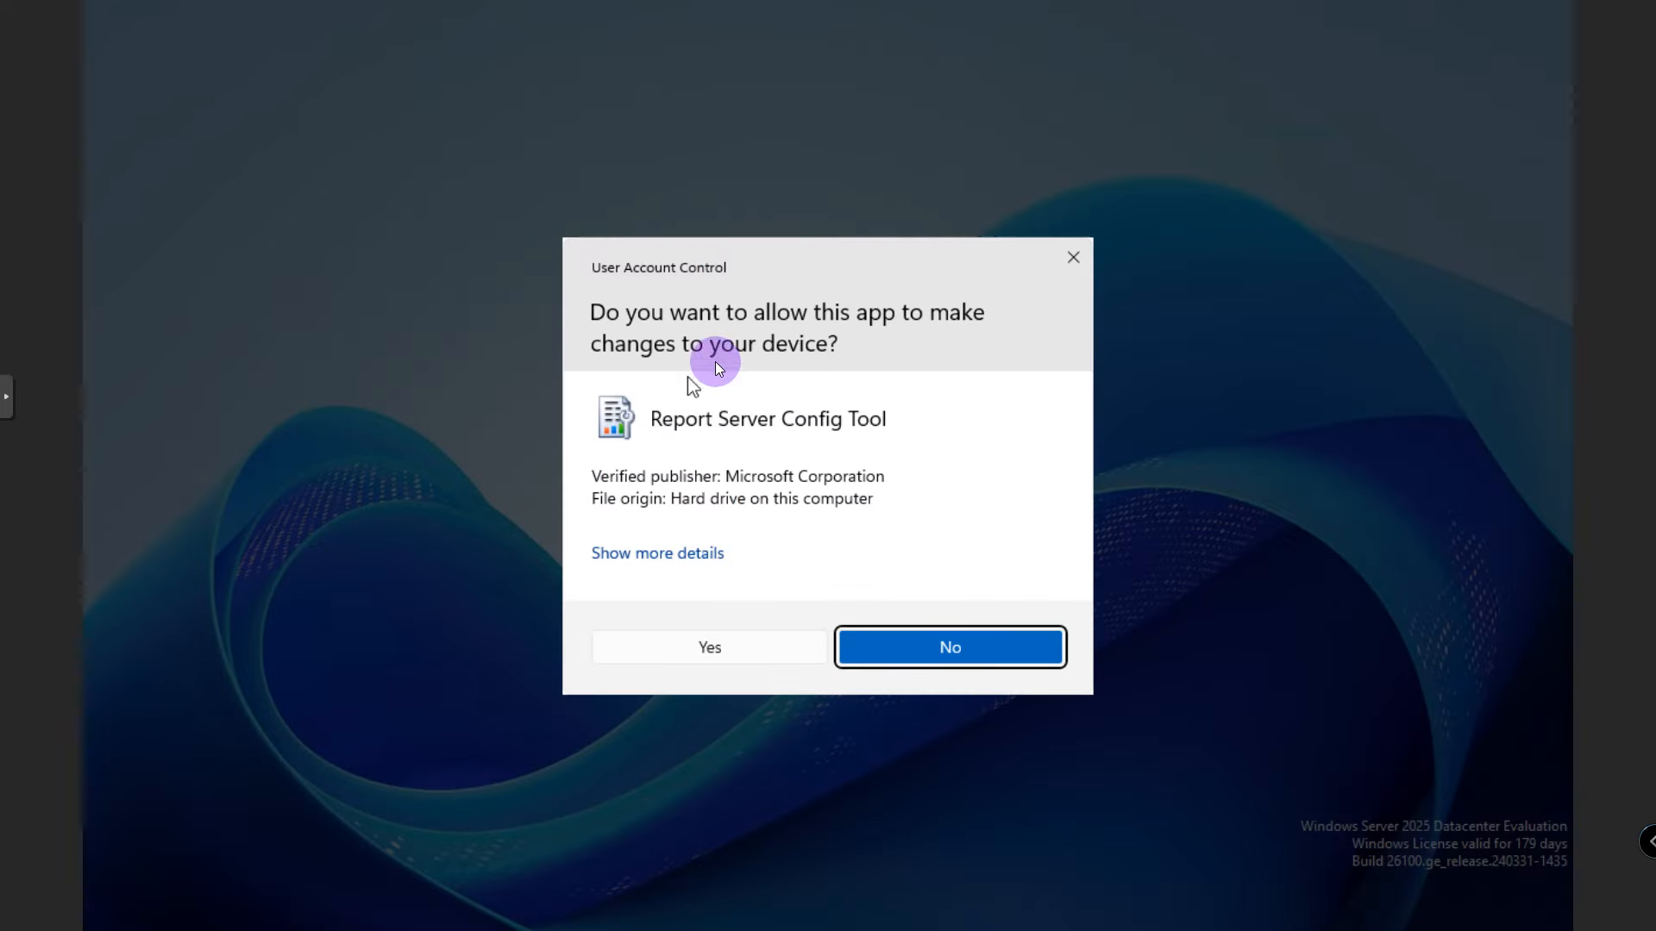
click(748, 647)
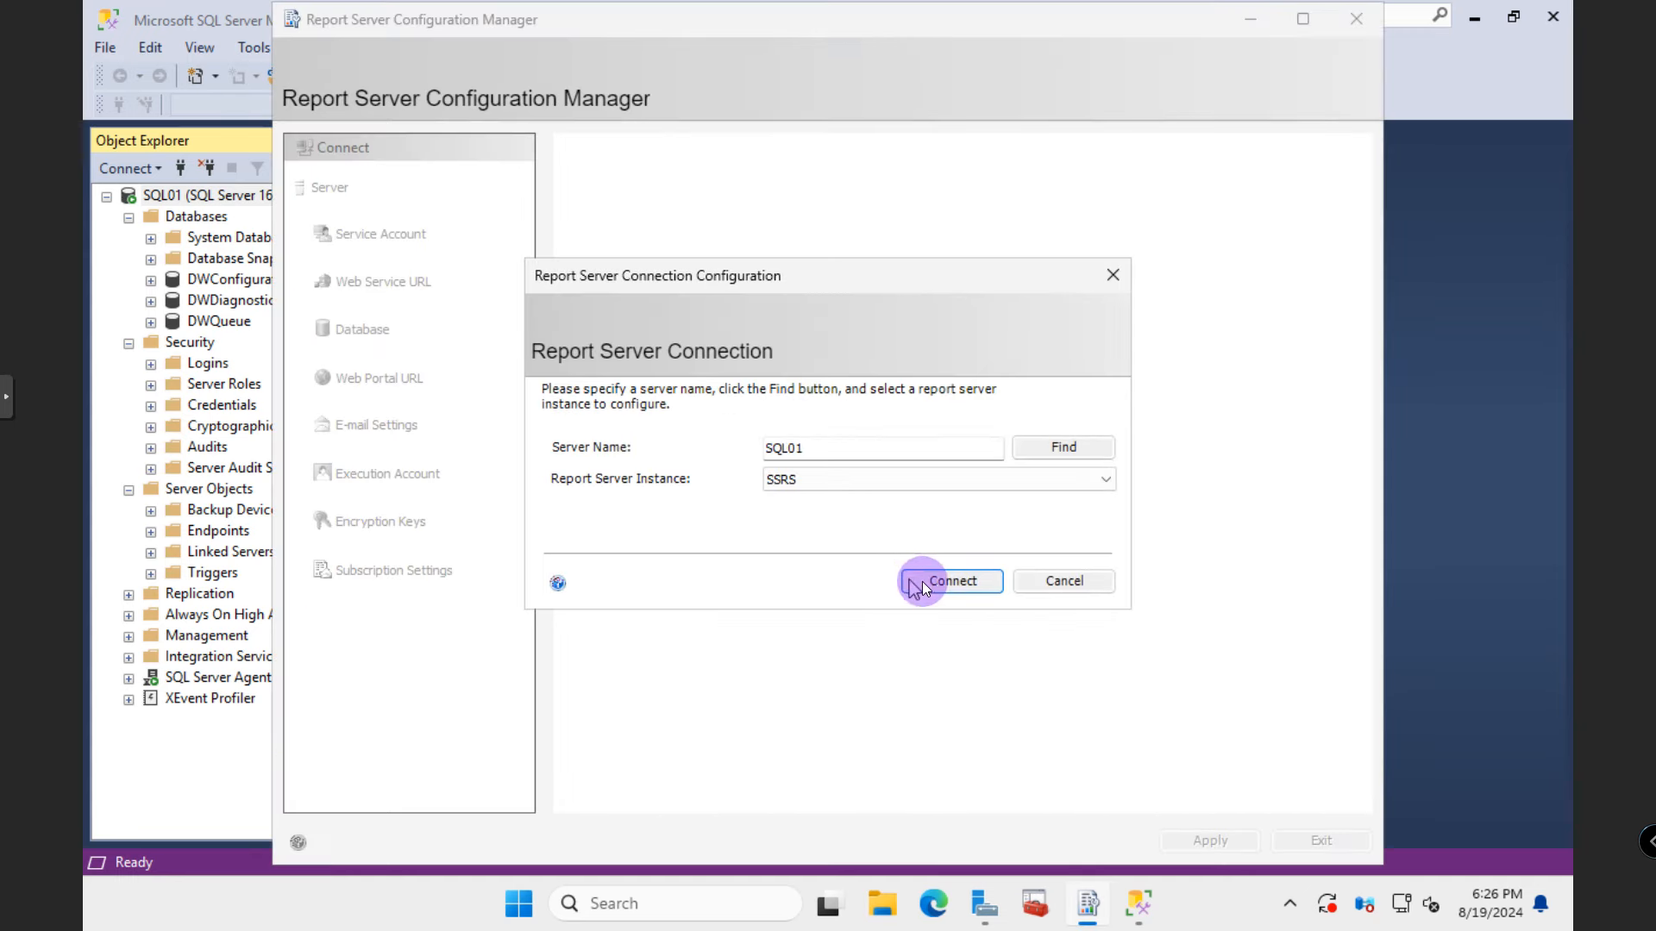
click(945, 585)
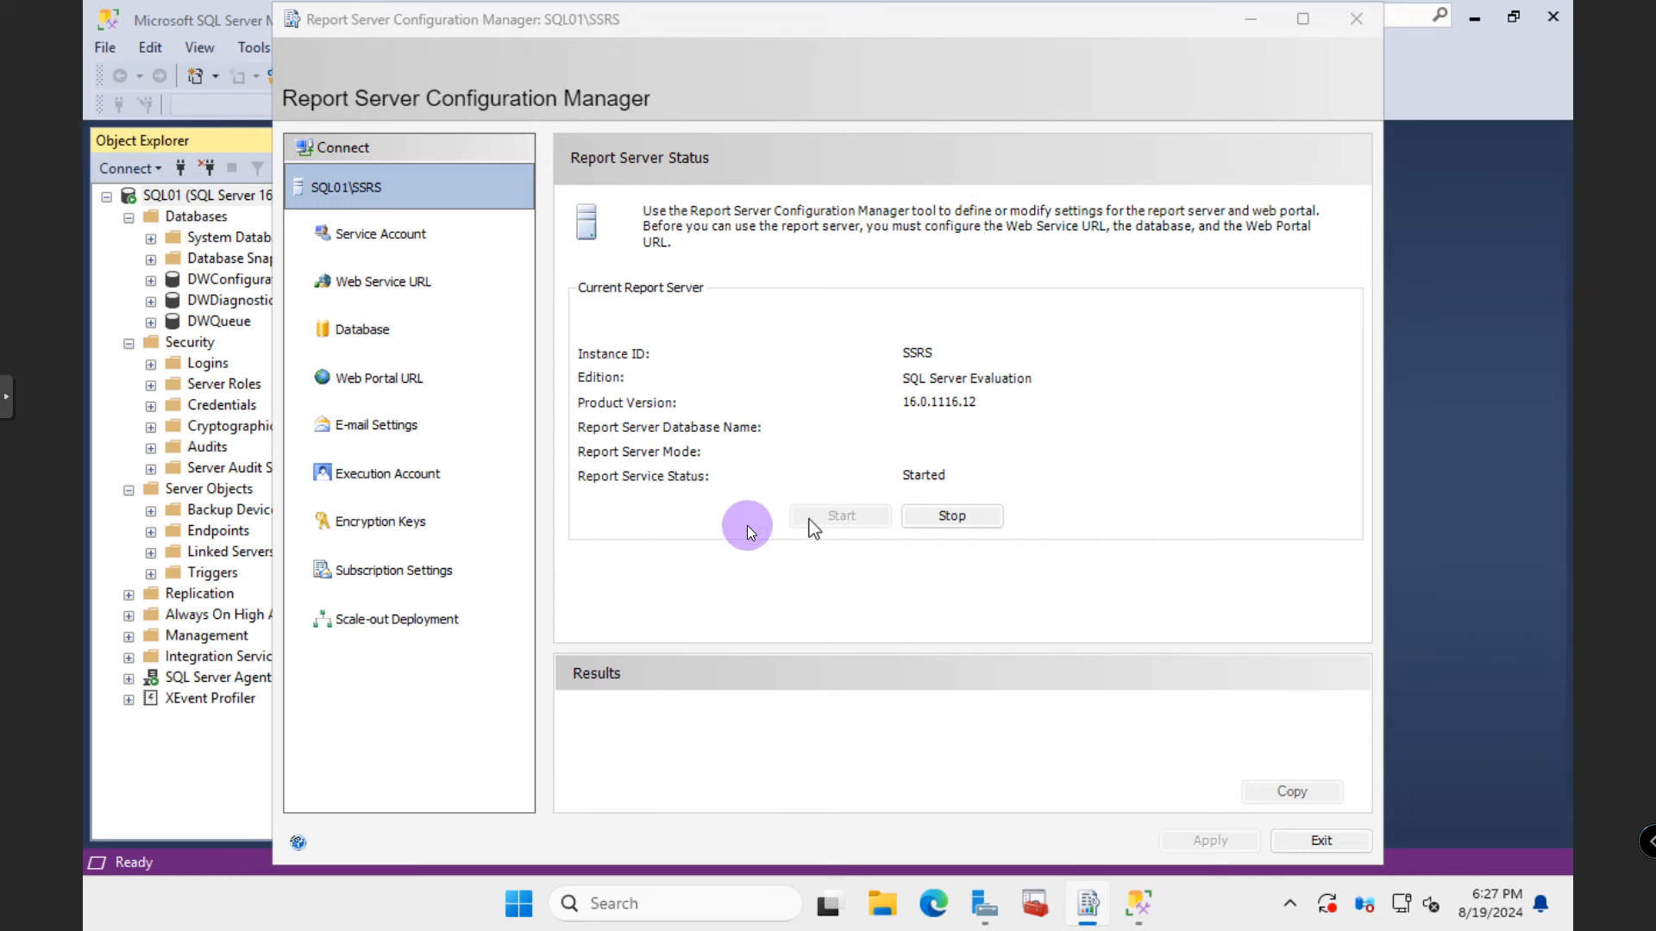
- Review the report server's Service Account, Database and status pages, and return to SQL Server Management Studio
click(414, 242)
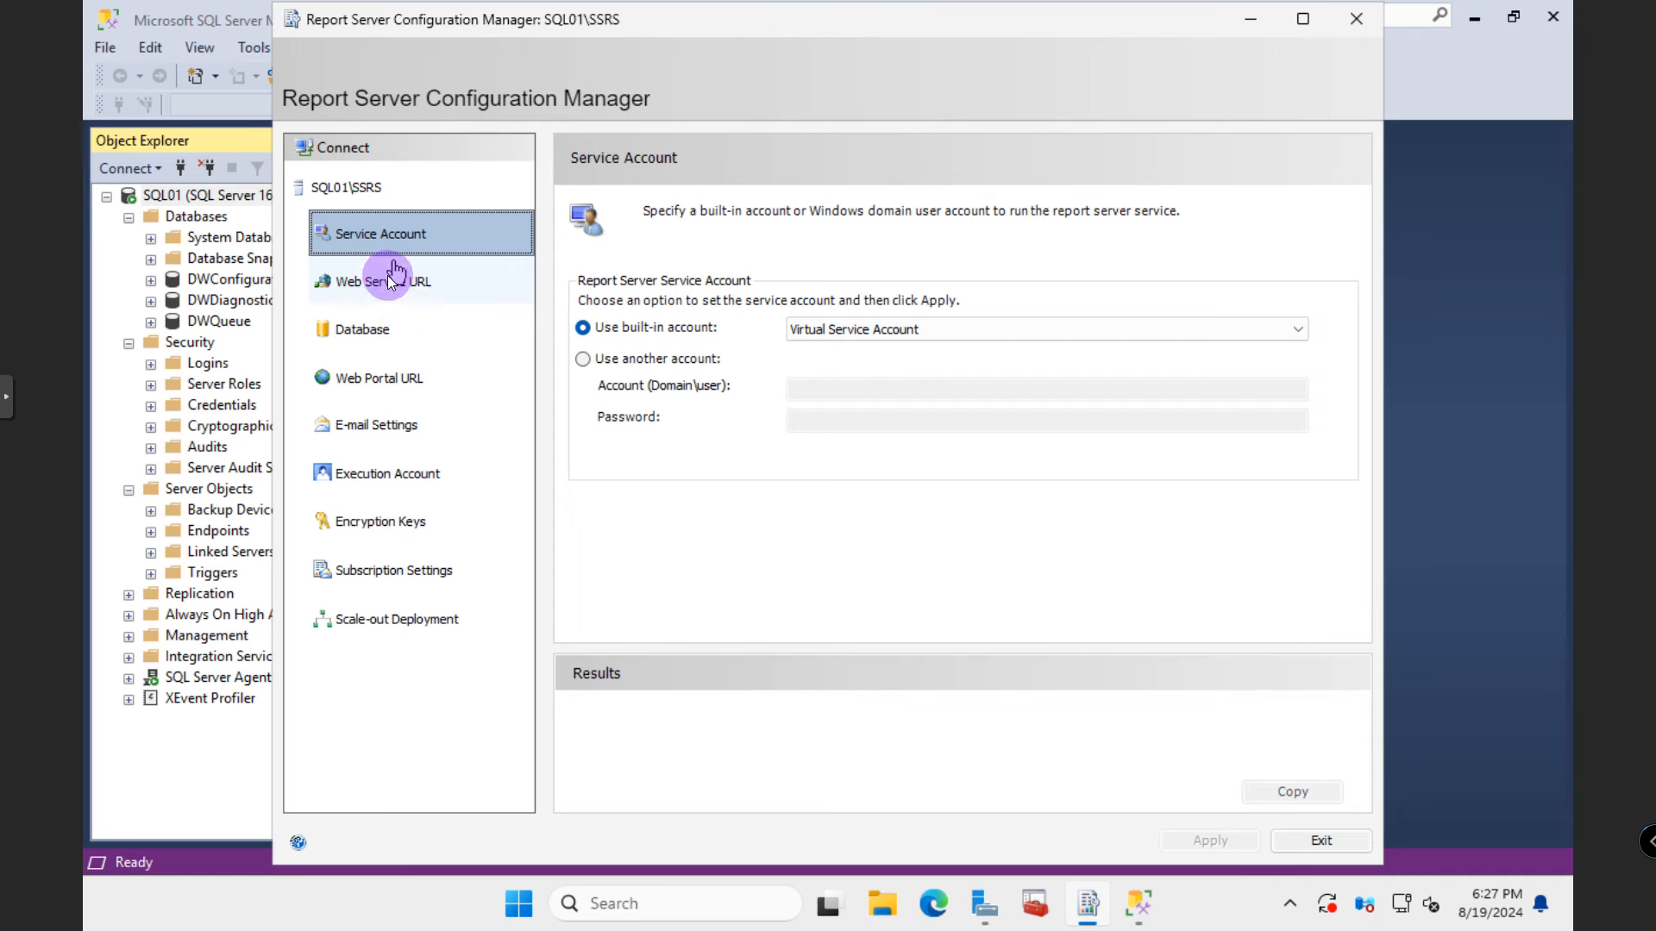
click(411, 331)
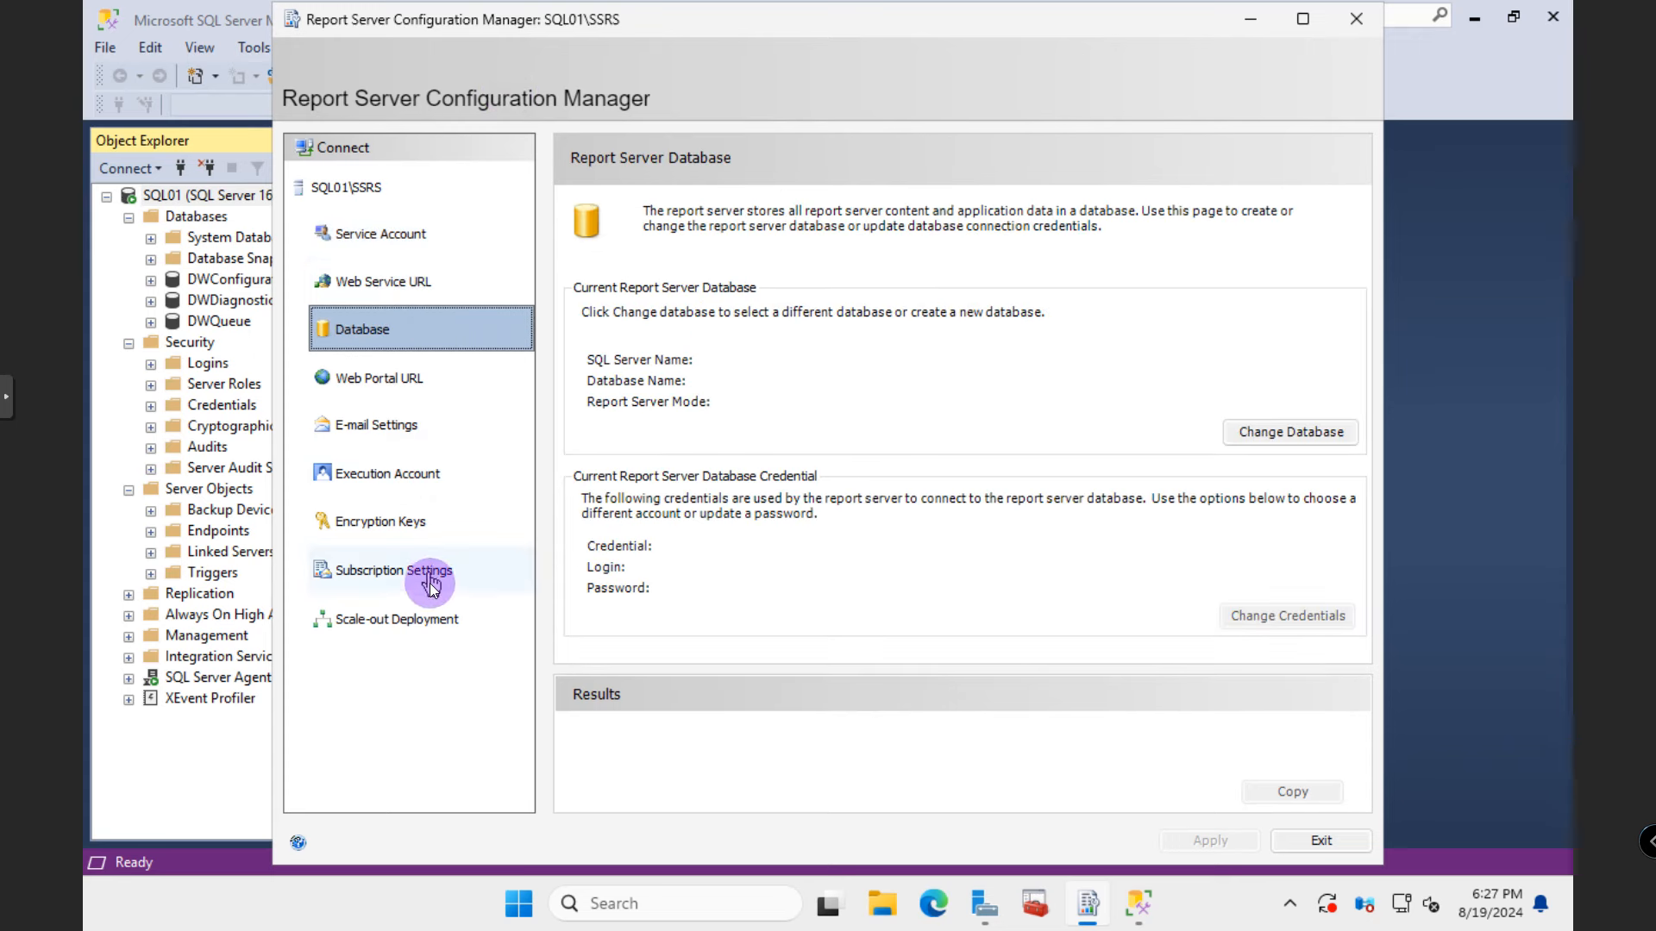
click(360, 186)
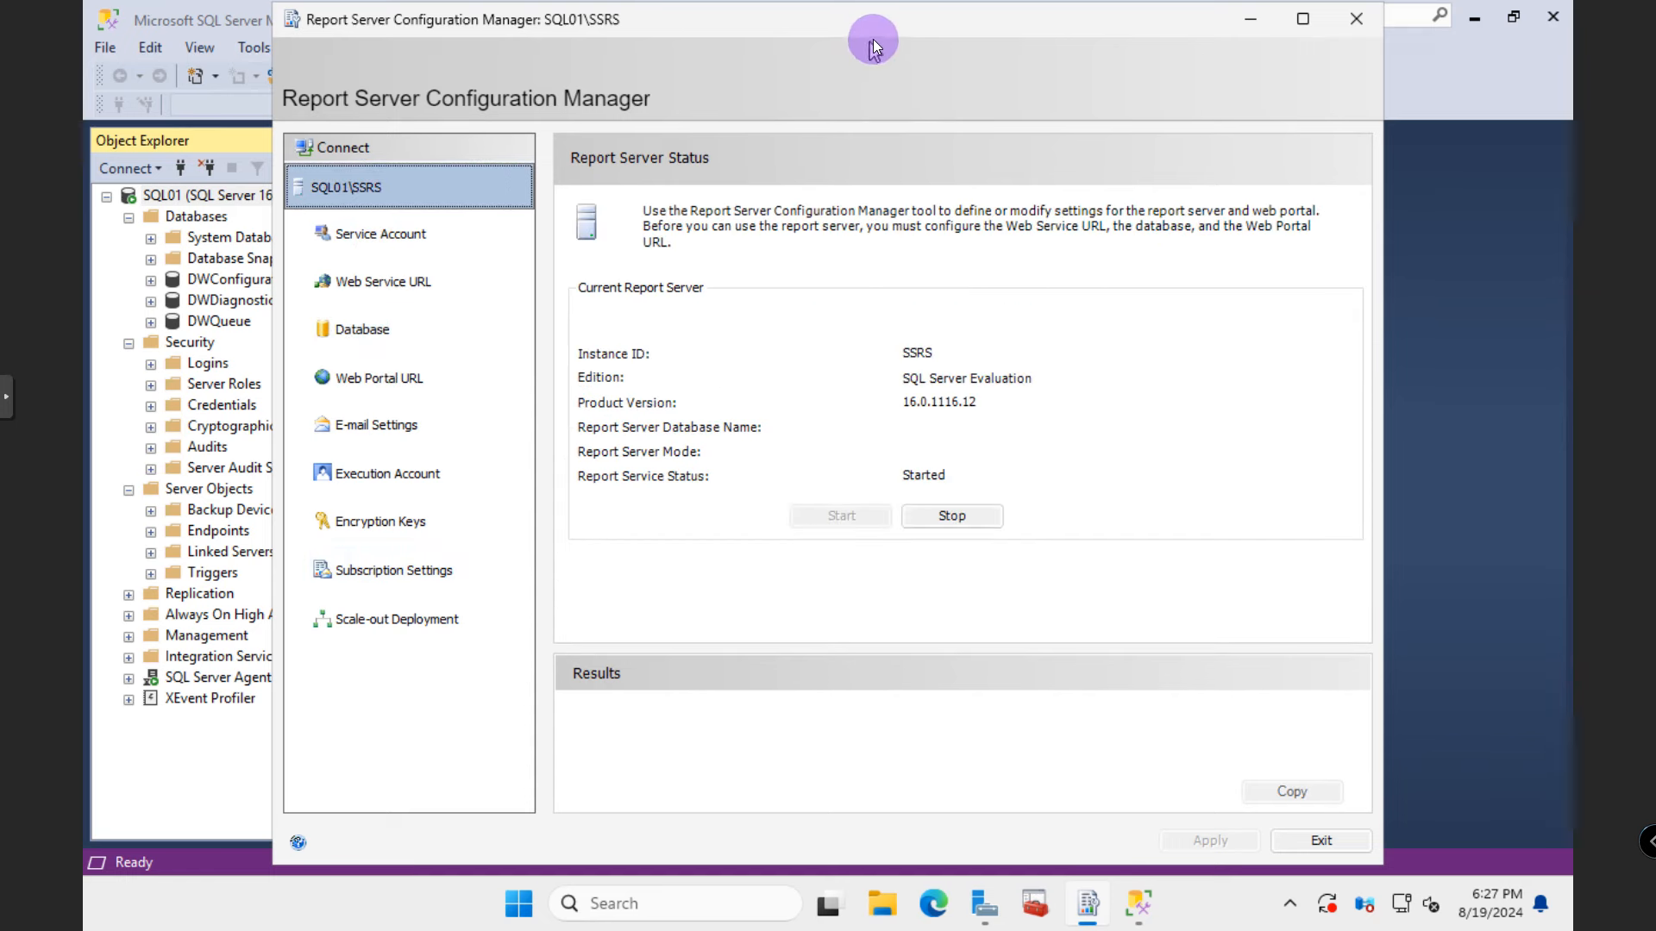
drag(873, 39, 983, 43)
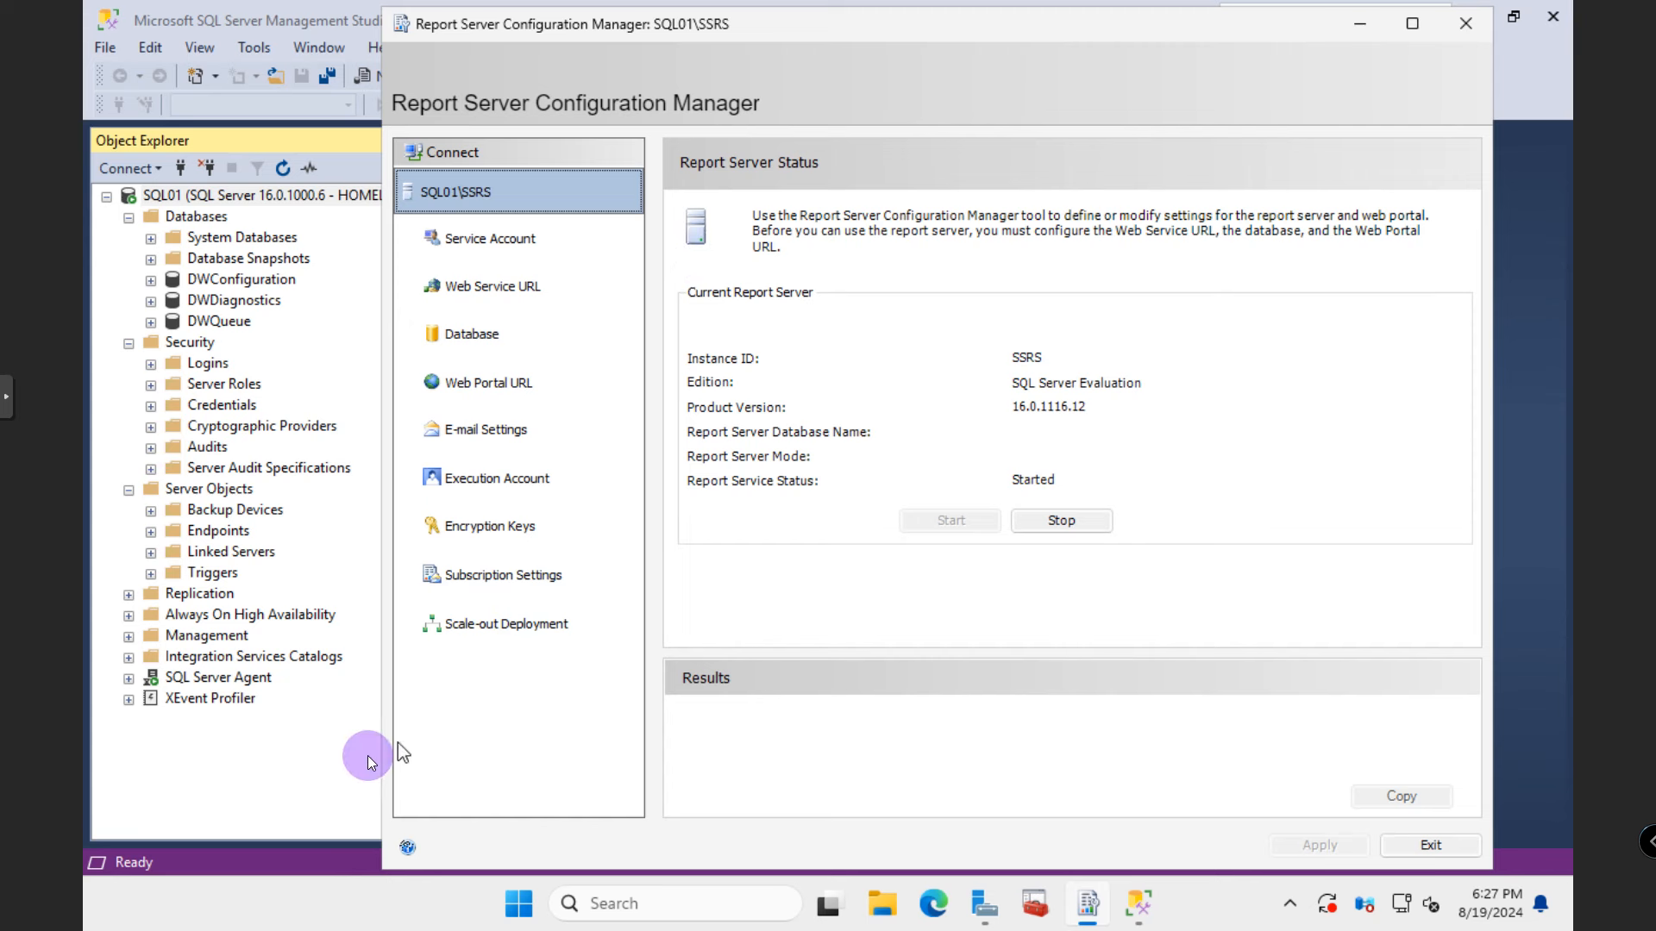
click(326, 774)
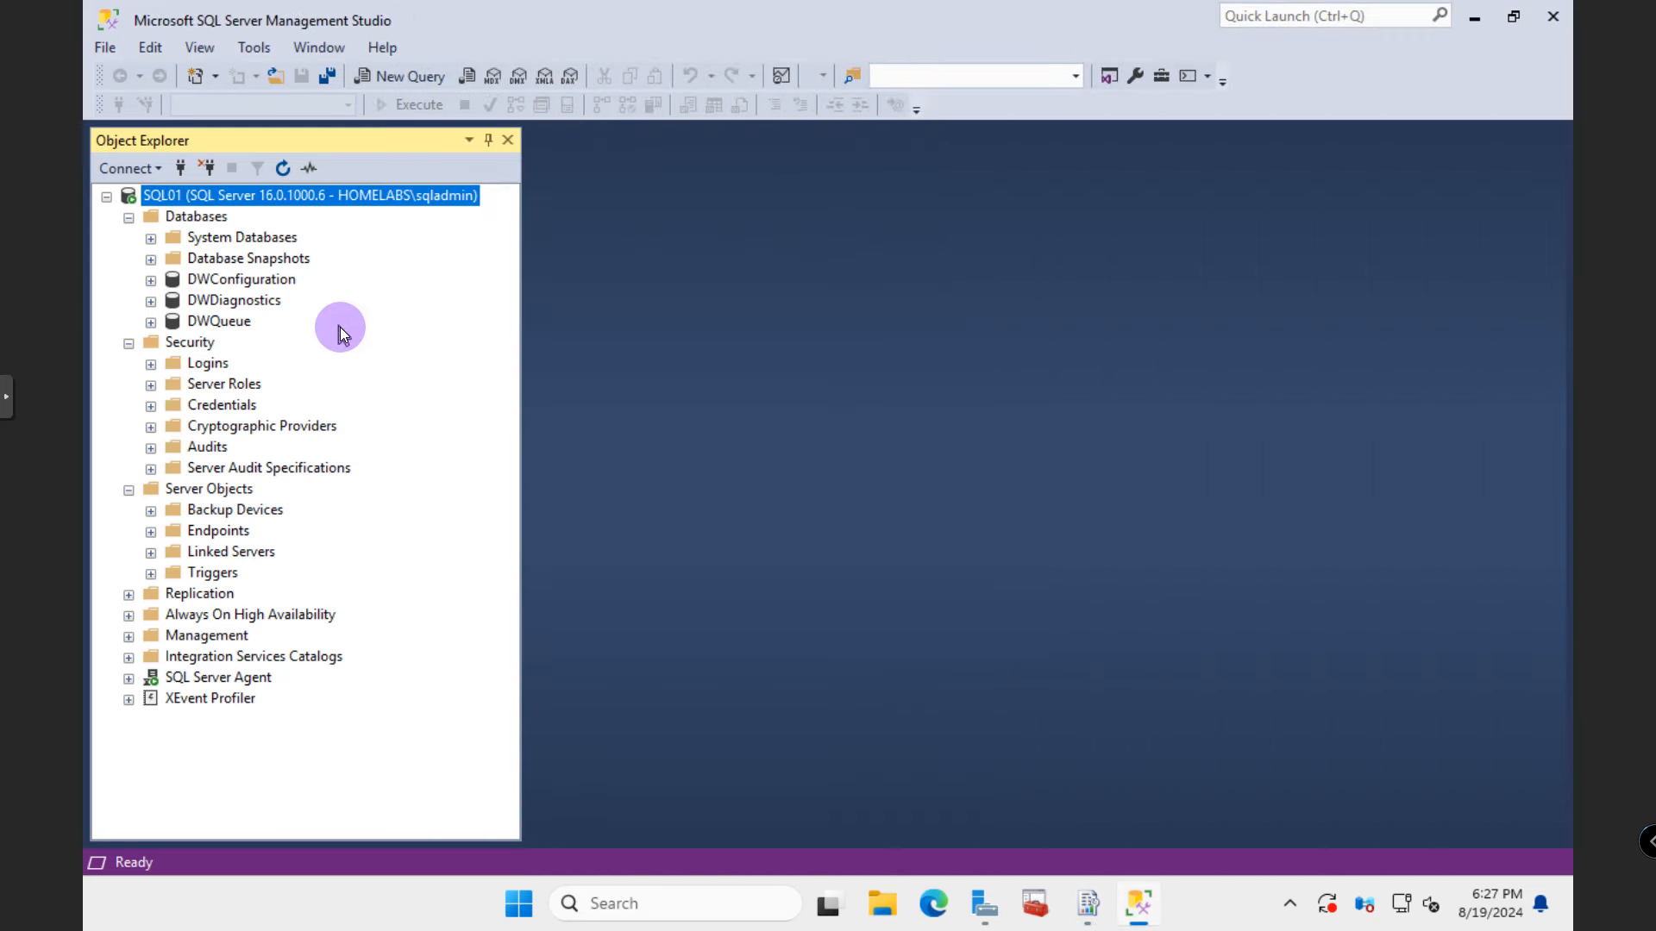